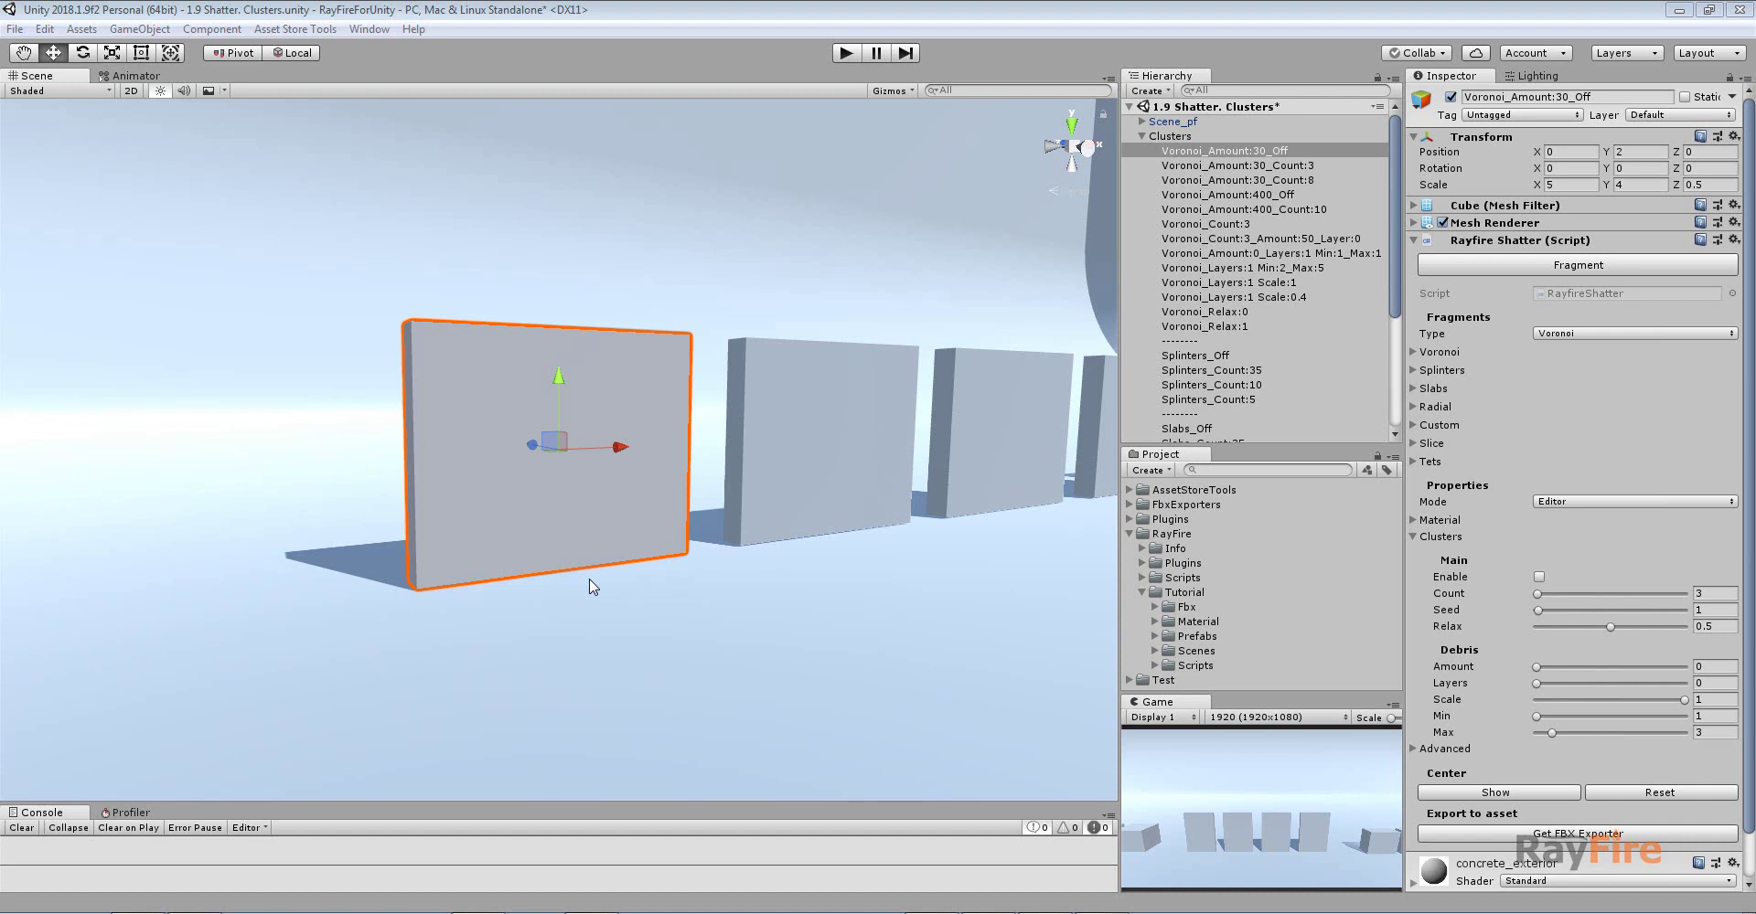
Fragment the Voronoi_Amount:30_Off wall with the Voronoi type and clustering disabled
{"action": "middle_click_drag", "start_coordinate": [621, 446], "coordinate": [569, 431]}
{"action": "scroll", "coordinate": [617, 481], "scroll_direction": "up", "scroll_amount": 7}
{"action": "left_click_drag", "start_coordinate": [599, 507], "coordinate": [563, 508], "text": "alt"}
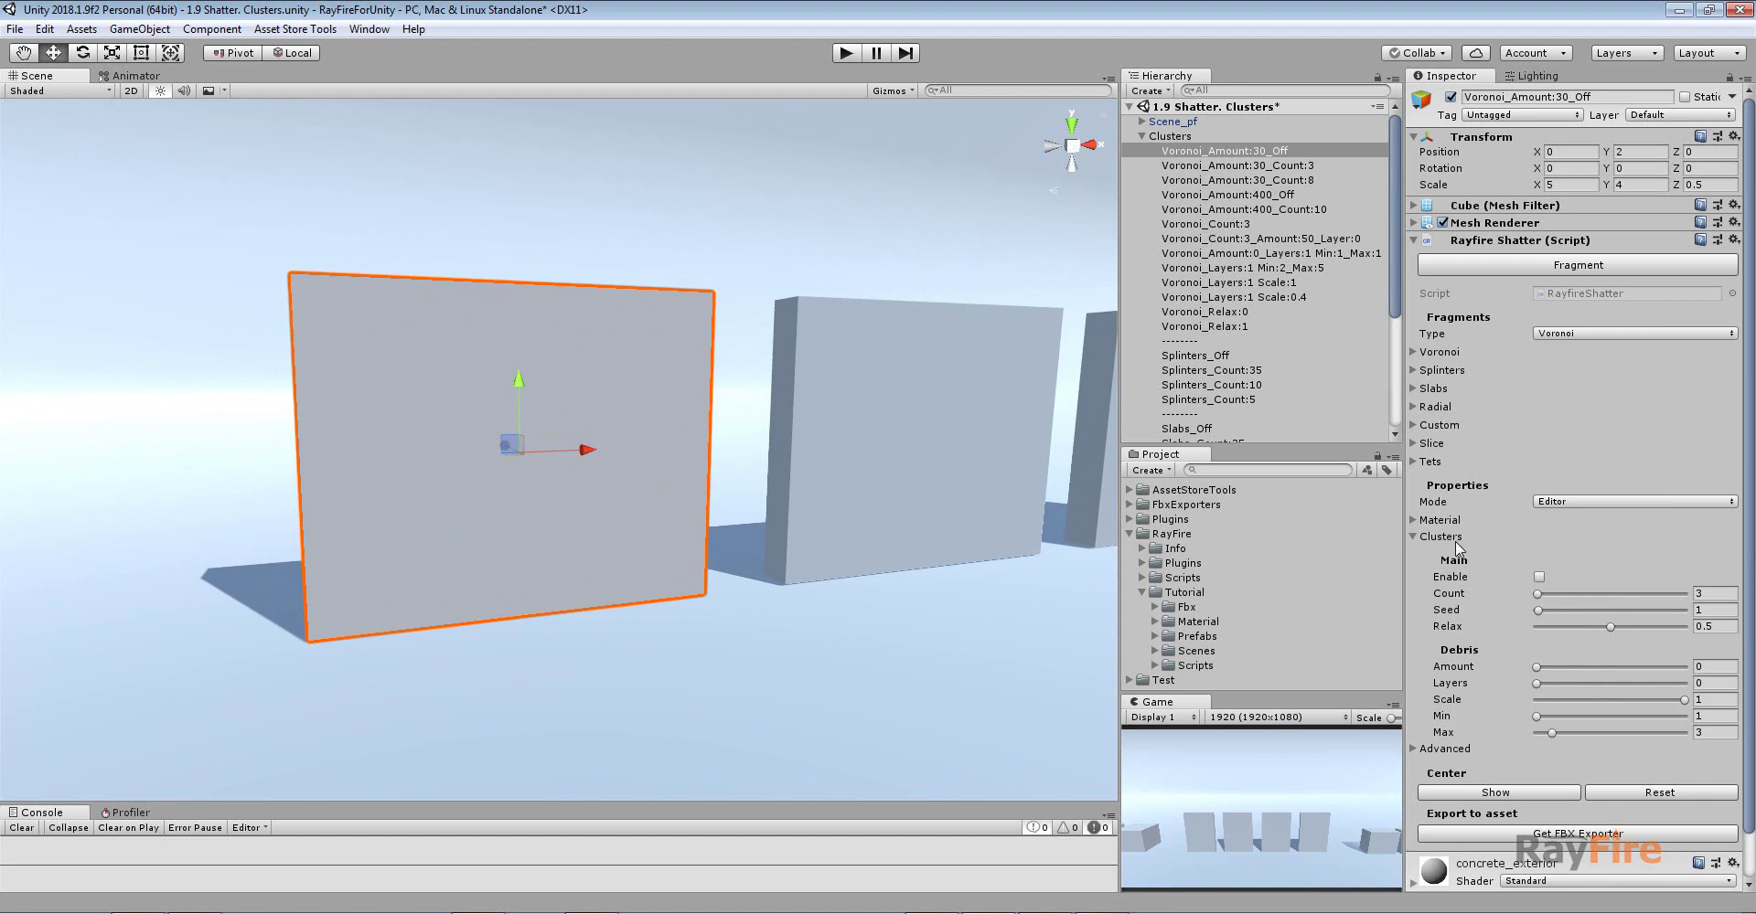
{"action": "left_click", "coordinate": [1433, 444]}
{"action": "left_click", "coordinate": [1432, 444]}
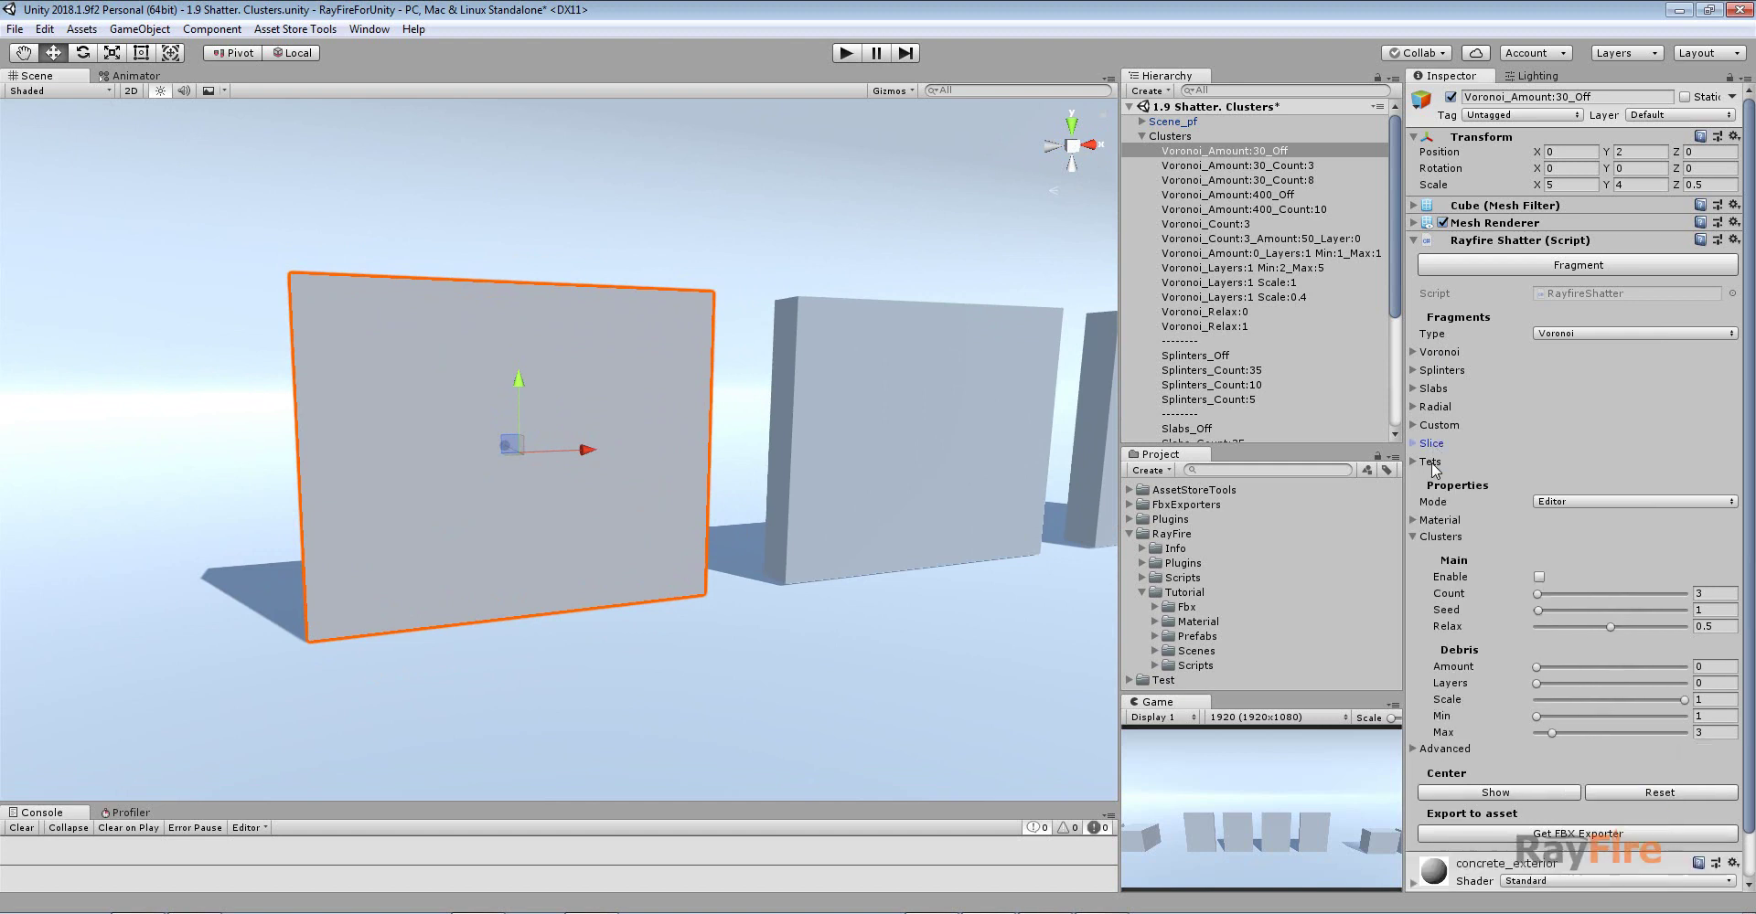
{"action": "left_click", "coordinate": [1436, 543]}
{"action": "left_click", "coordinate": [1435, 352]}
{"action": "left_click", "coordinate": [1435, 352]}
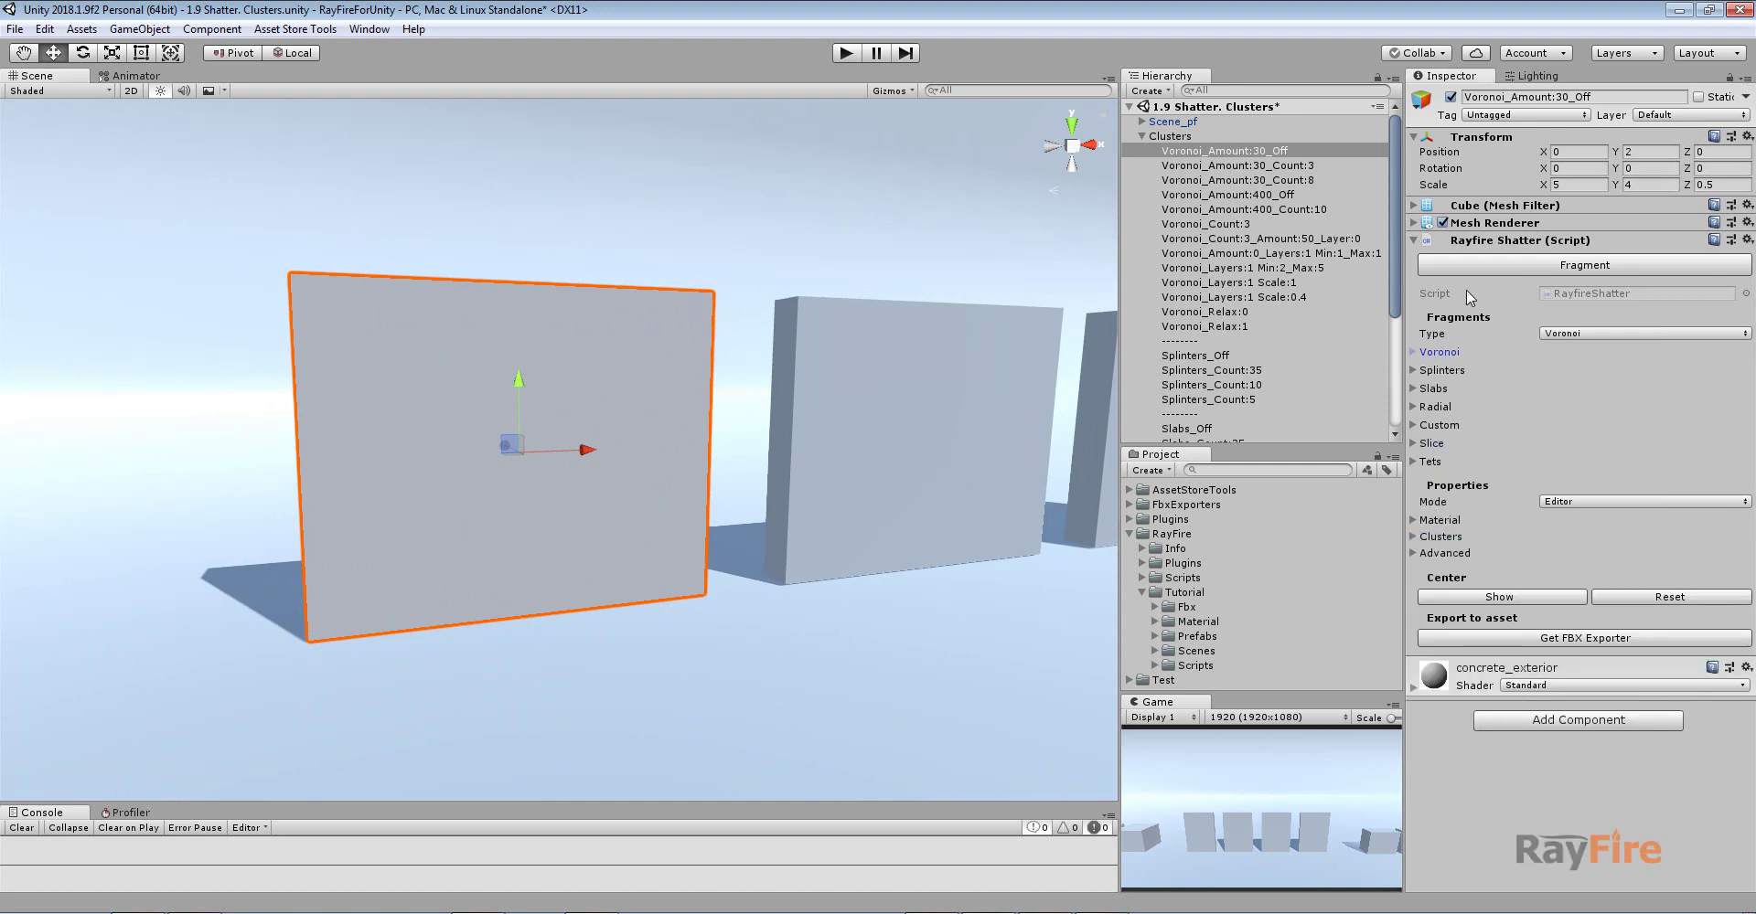
{"action": "left_click", "coordinate": [1467, 265]}
{"action": "left_click_drag", "start_coordinate": [882, 307], "coordinate": [491, 382], "text": "alt"}
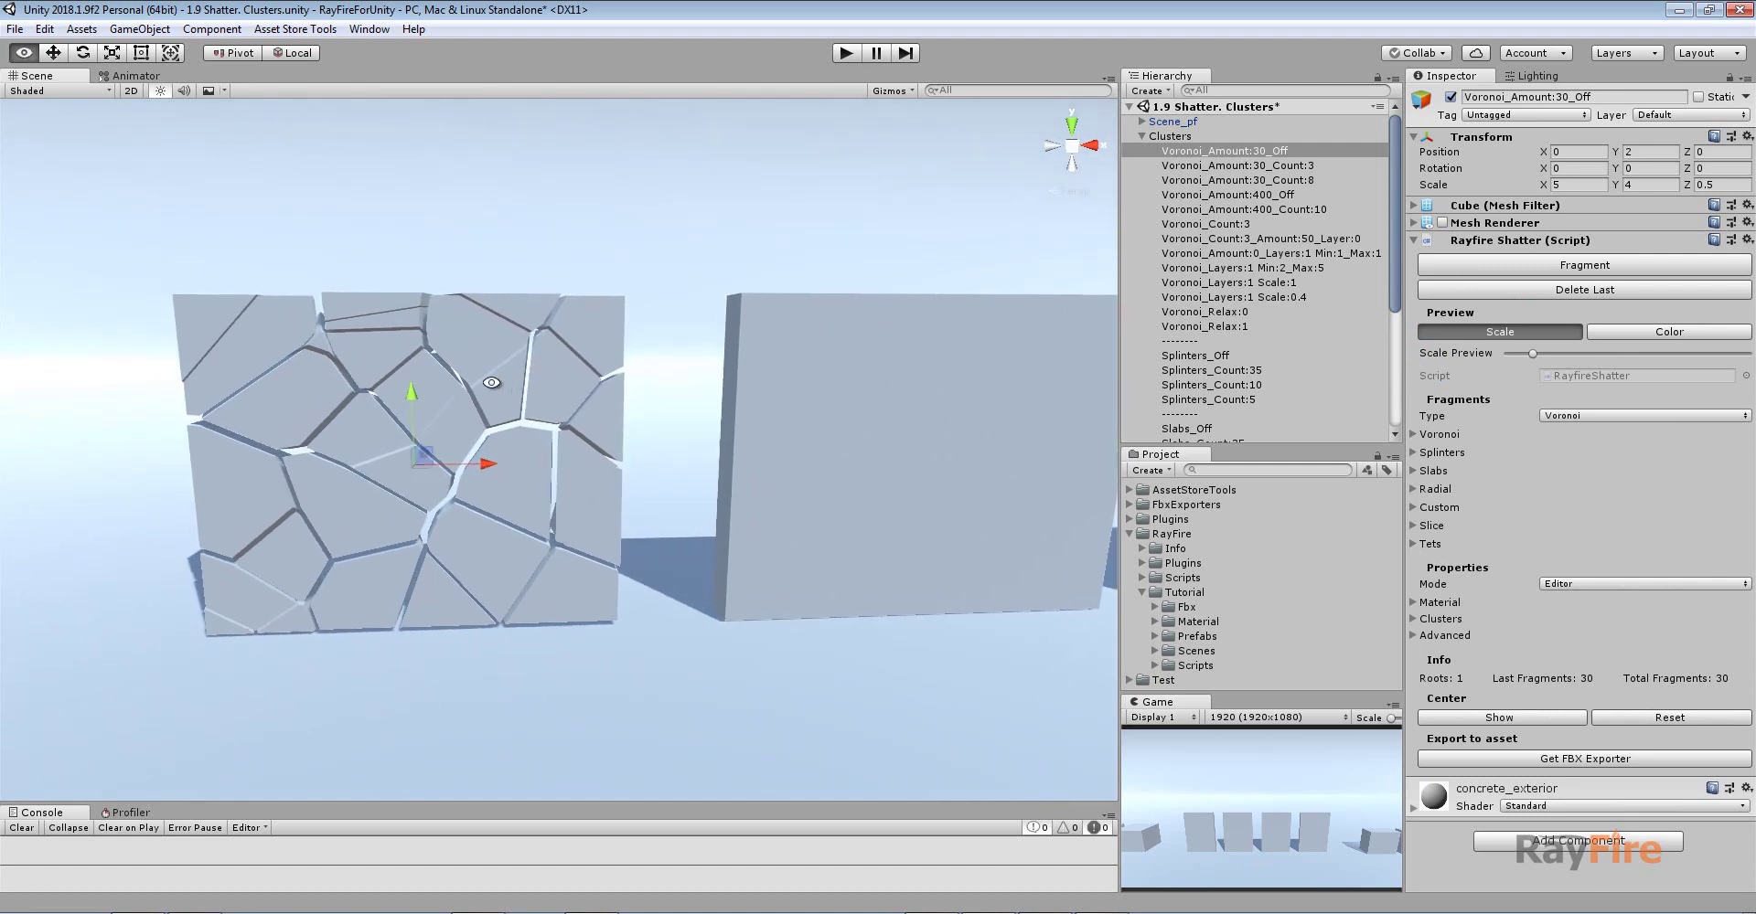
Check the fractured first wall's Voronoi amount and expand its cluster settings
{"action": "left_click", "coordinate": [1445, 434]}
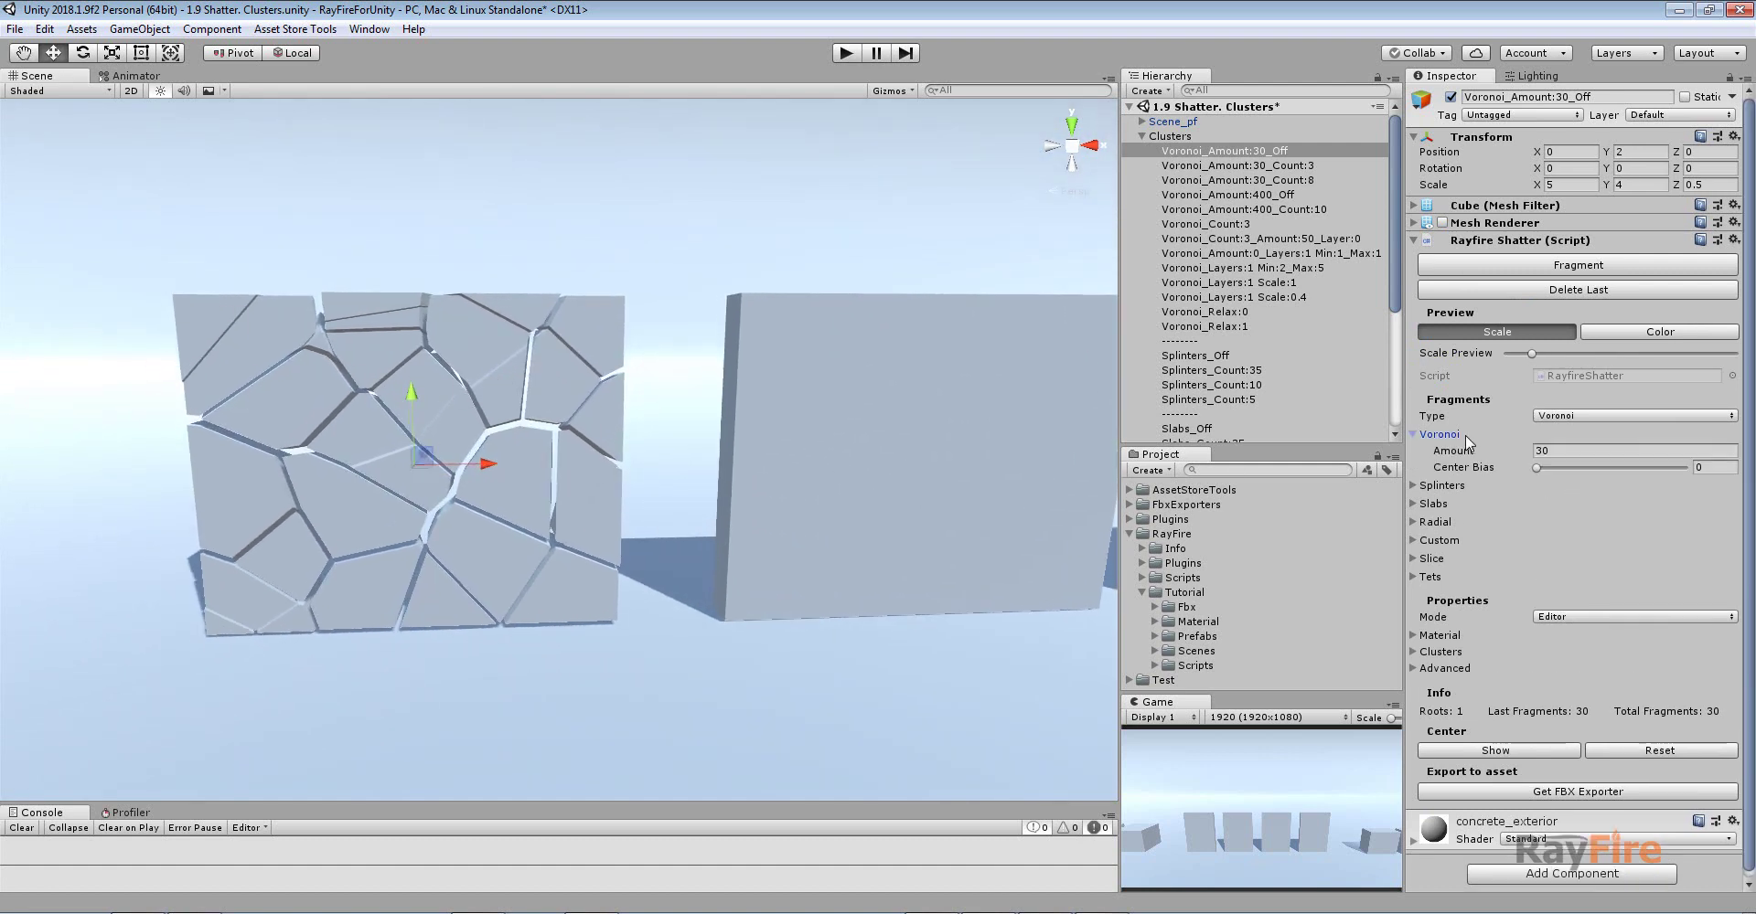
{"action": "left_click", "coordinate": [1587, 451]}
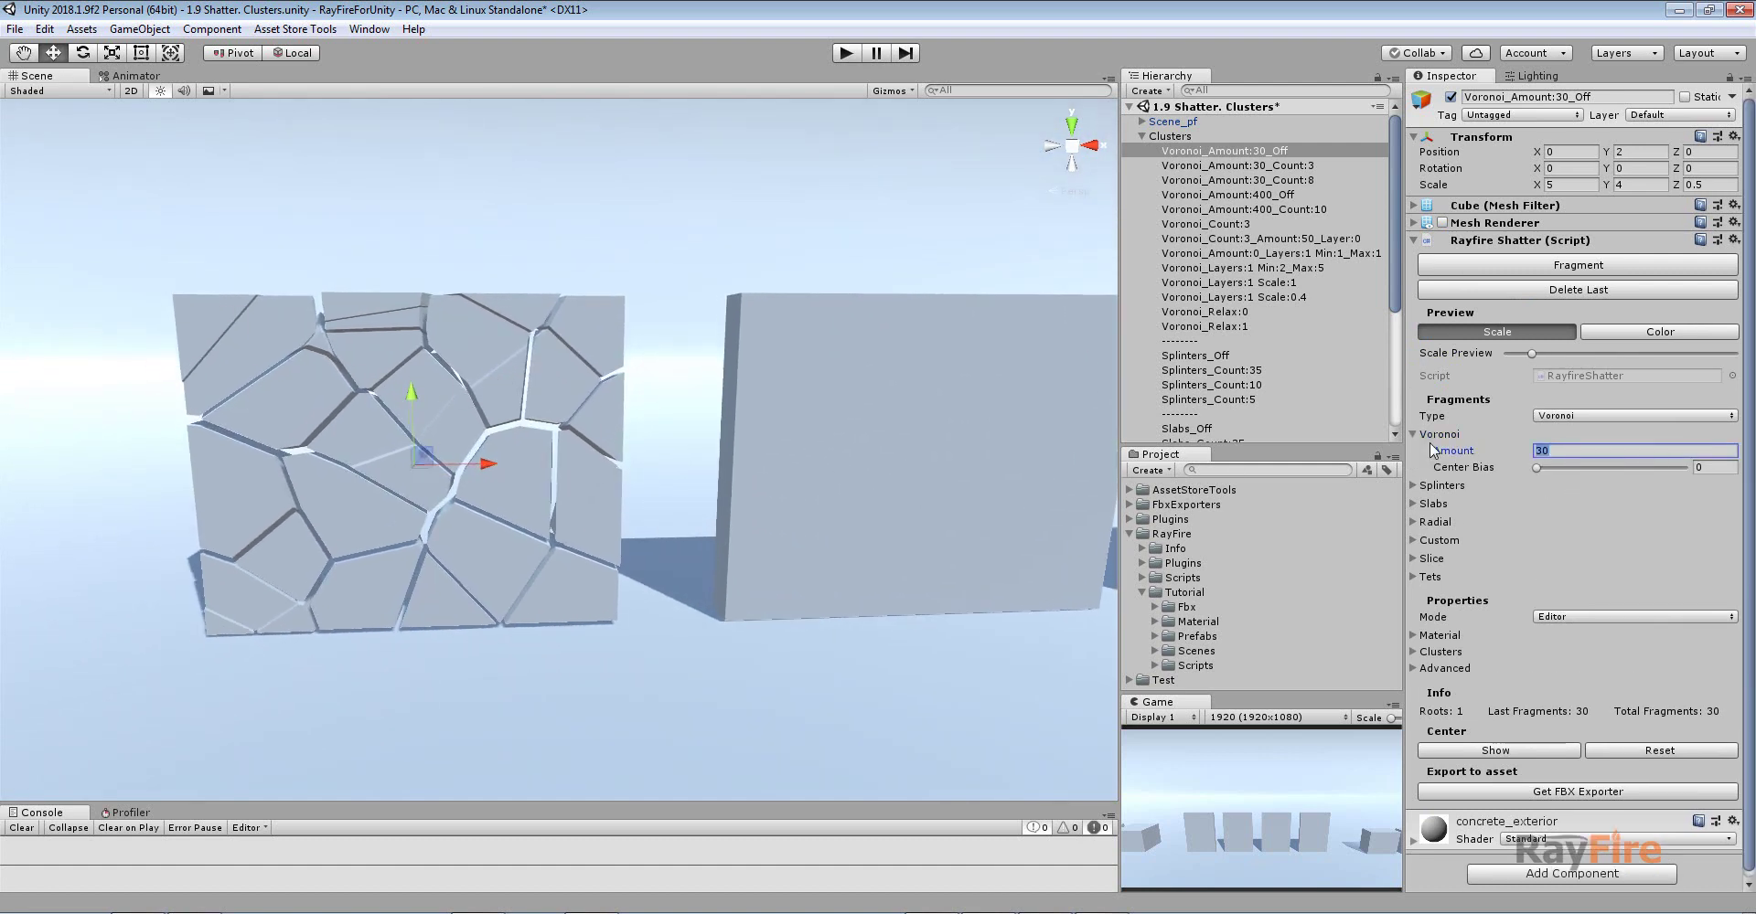
{"action": "left_click", "coordinate": [1441, 652]}
Fragment the second wall, Voronoi_Amount:30_Count:3, with clusters enabled at a count of 3
{"action": "left_click", "coordinate": [898, 323]}
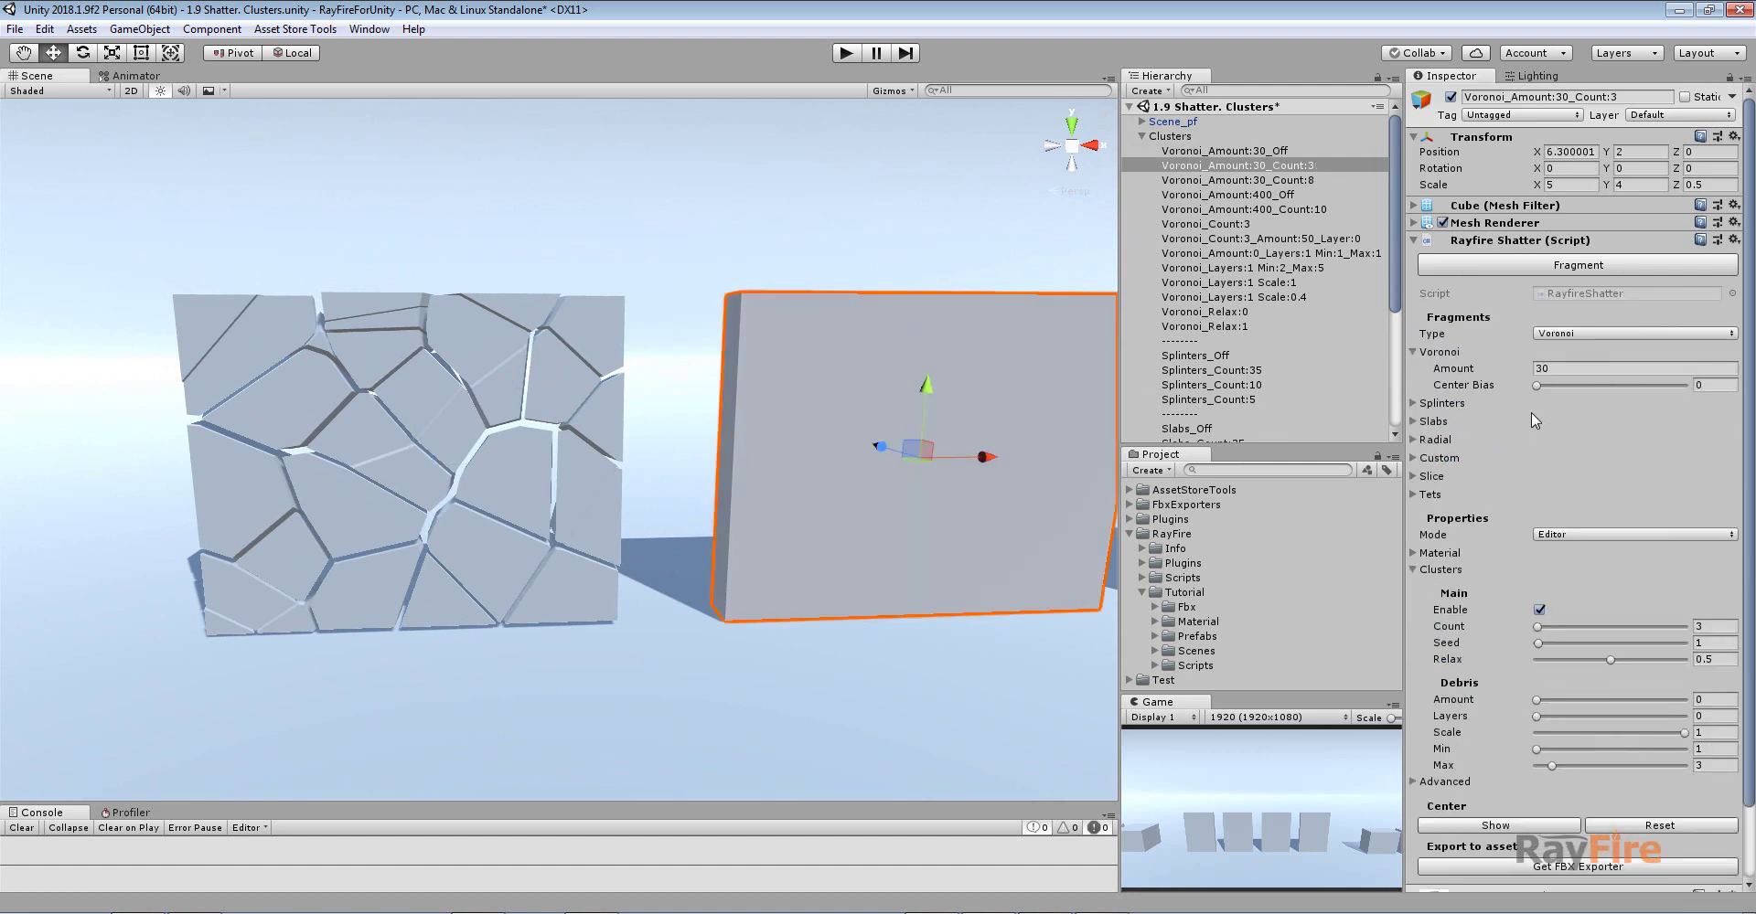
{"action": "left_click", "coordinate": [1433, 353]}
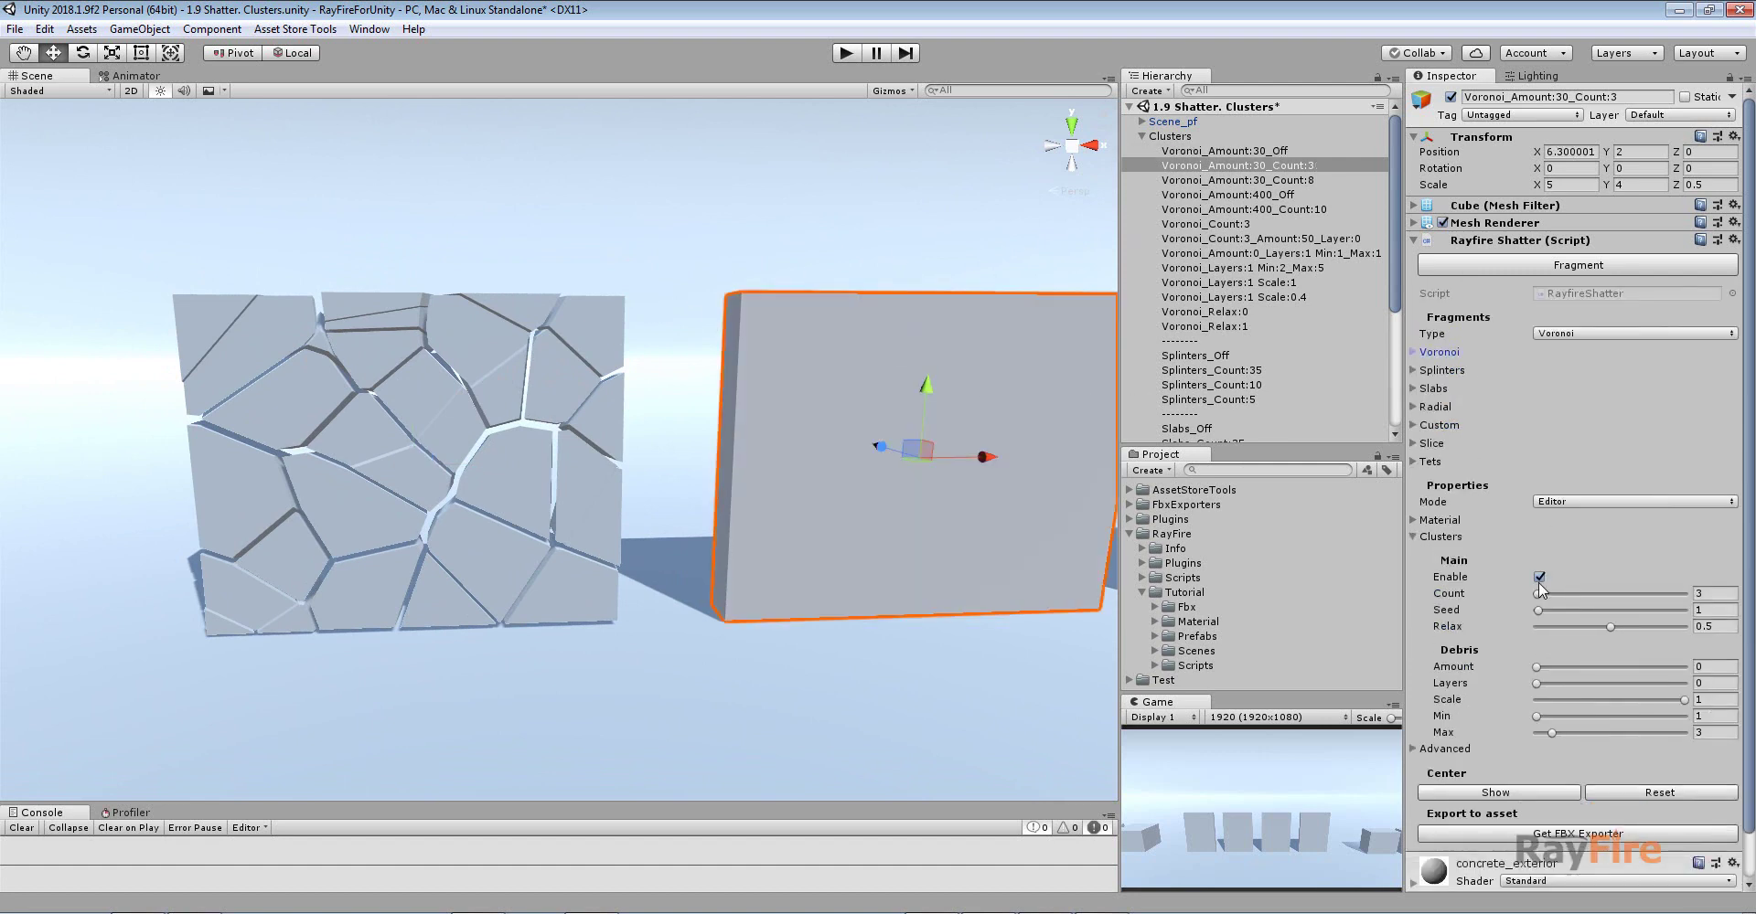
{"action": "left_click", "coordinate": [1701, 594]}
{"action": "middle_click_drag", "start_coordinate": [842, 390], "coordinate": [705, 364]}
{"action": "scroll", "coordinate": [911, 376], "scroll_direction": "down", "scroll_amount": 2}
{"action": "left_click", "coordinate": [1658, 273]}
{"action": "scroll", "coordinate": [766, 314], "scroll_direction": "up", "scroll_amount": 1}
{"action": "left_click_drag", "start_coordinate": [703, 366], "coordinate": [665, 346], "text": "alt"}
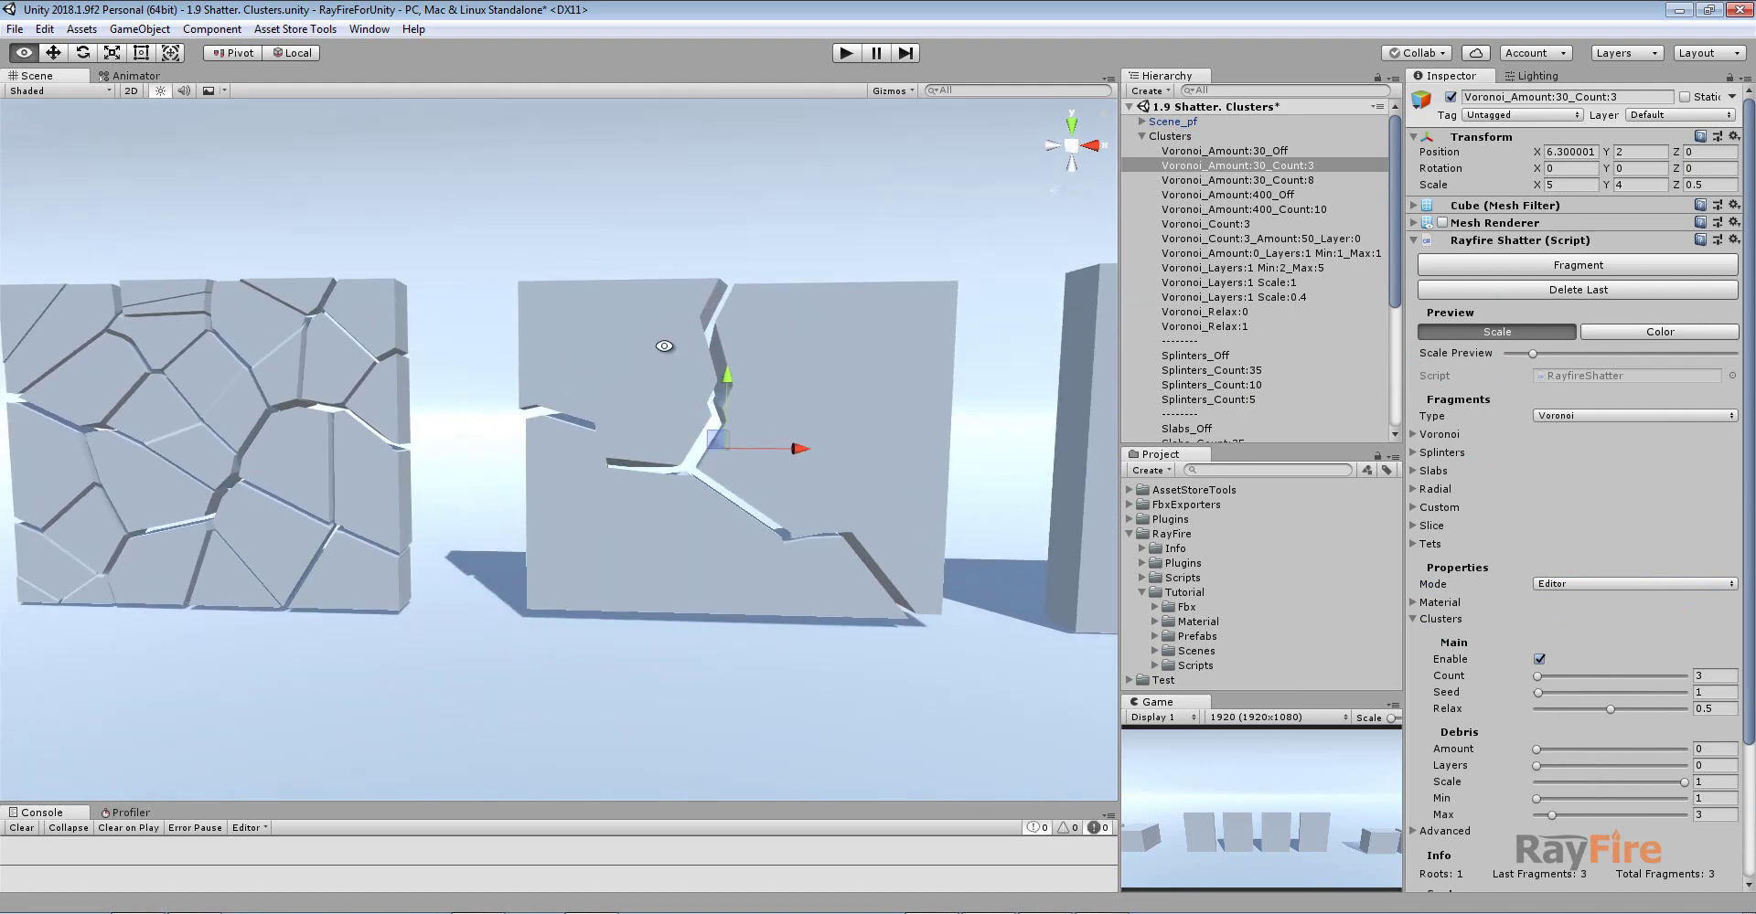
{"action": "right_click_drag", "start_coordinate": [663, 346], "coordinate": [615, 352]}
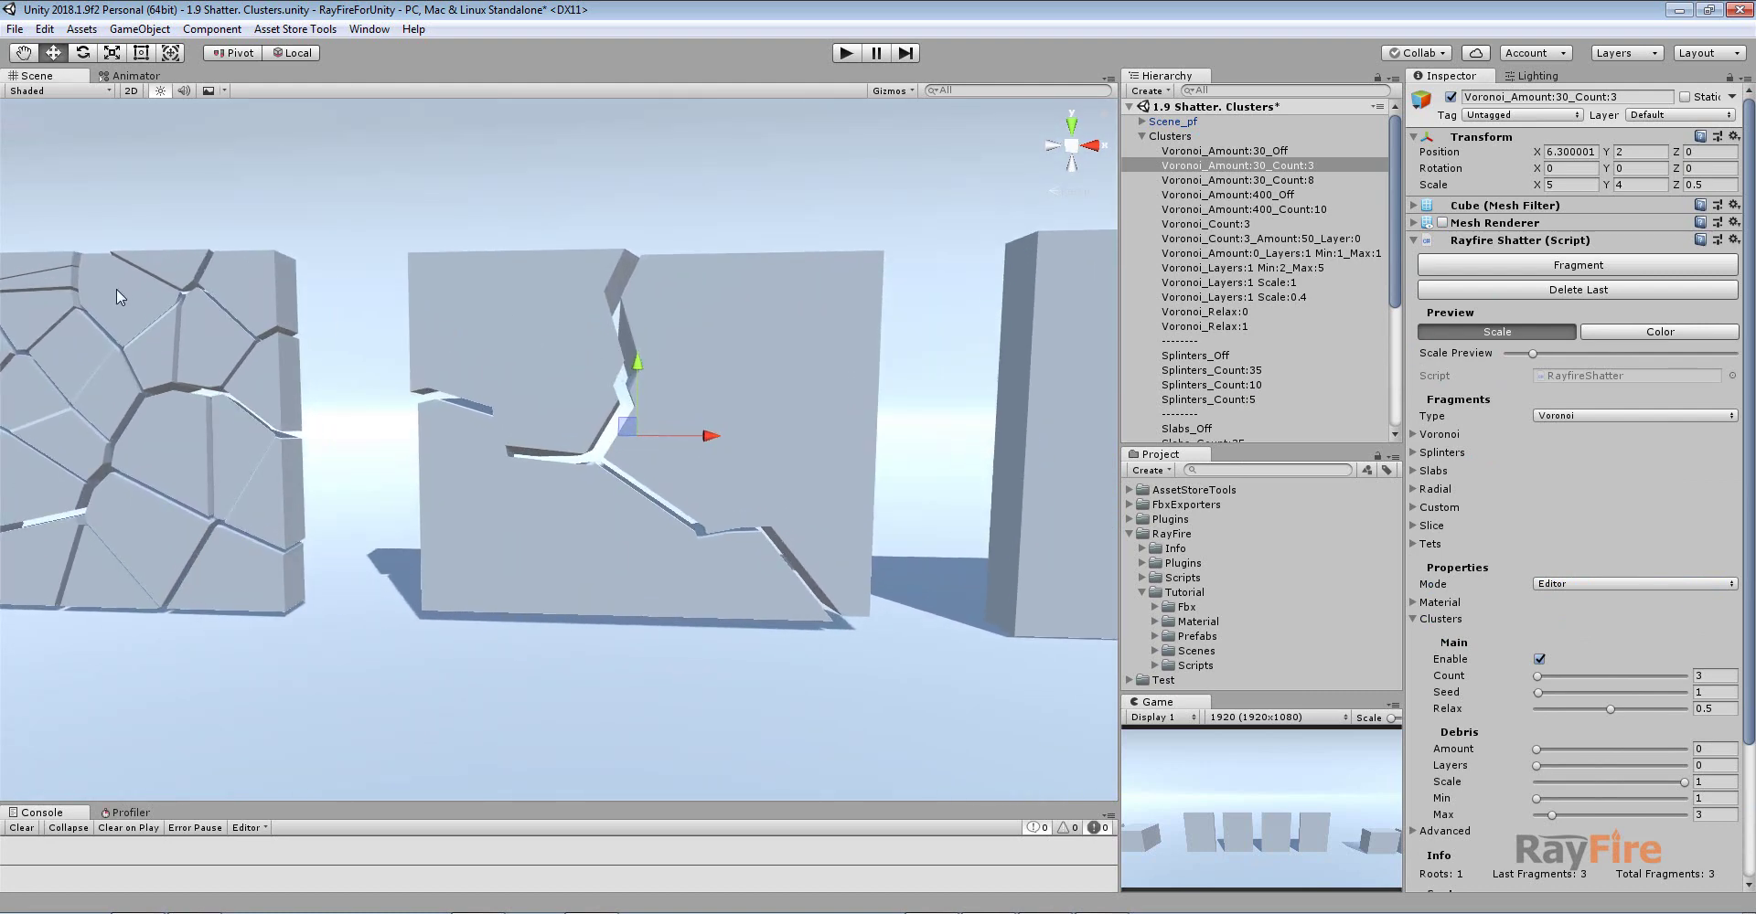
{"action": "middle_click_drag", "start_coordinate": [161, 311], "coordinate": [297, 331]}
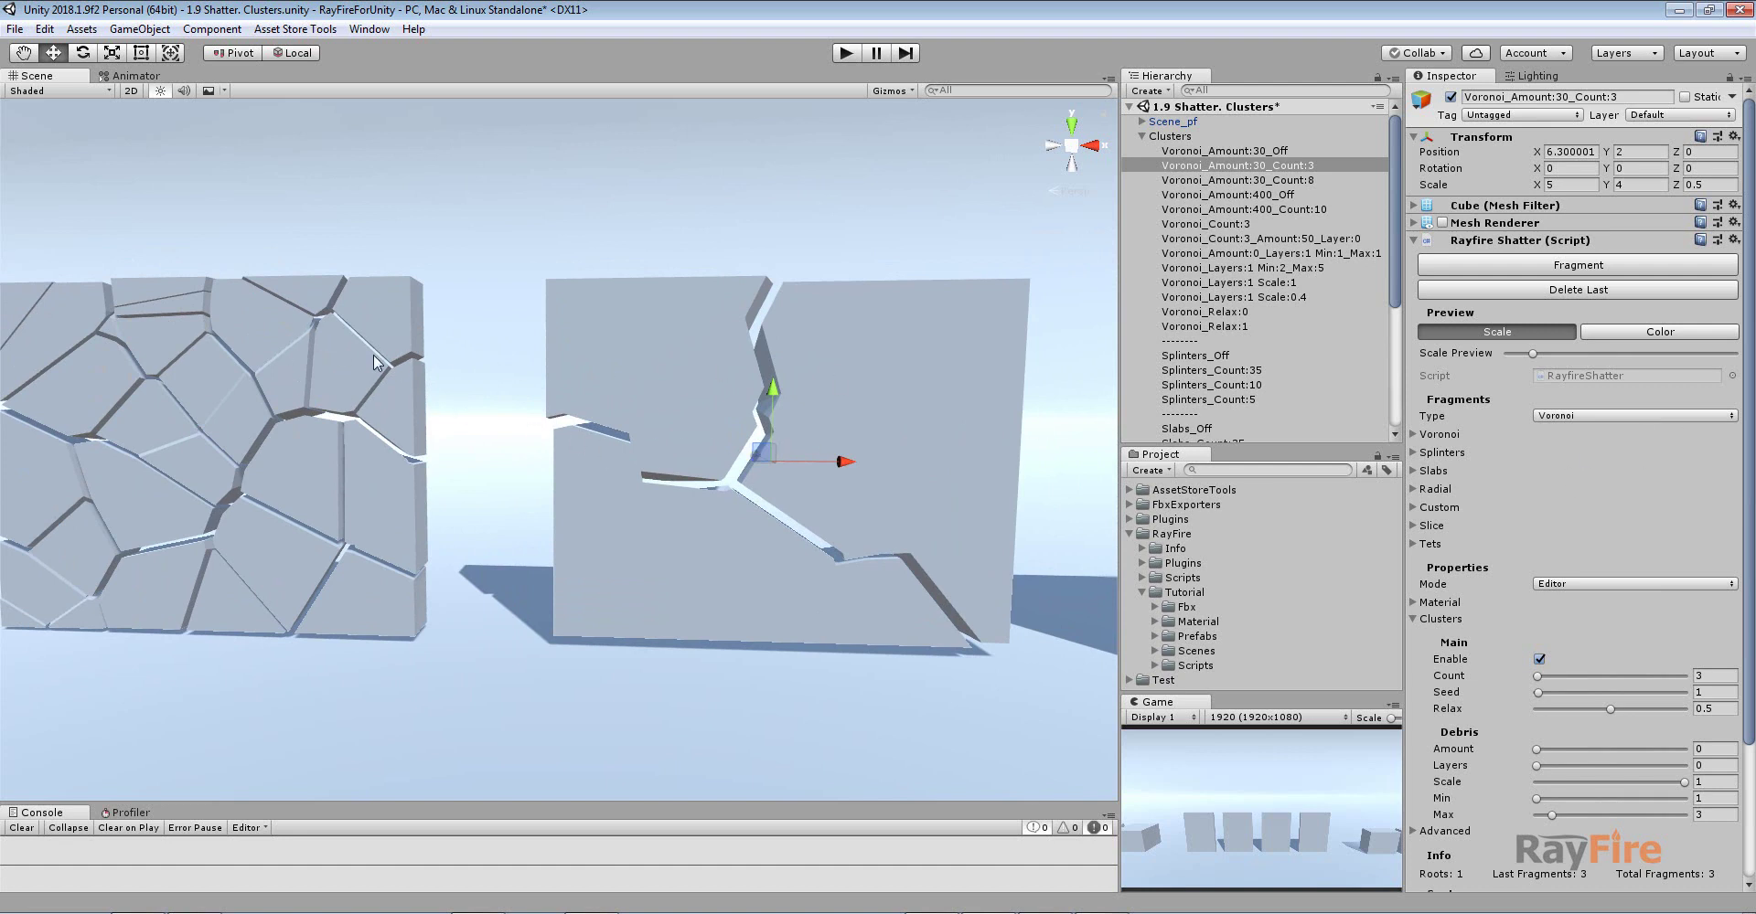
{"action": "middle_click_drag", "start_coordinate": [814, 364], "coordinate": [651, 322]}
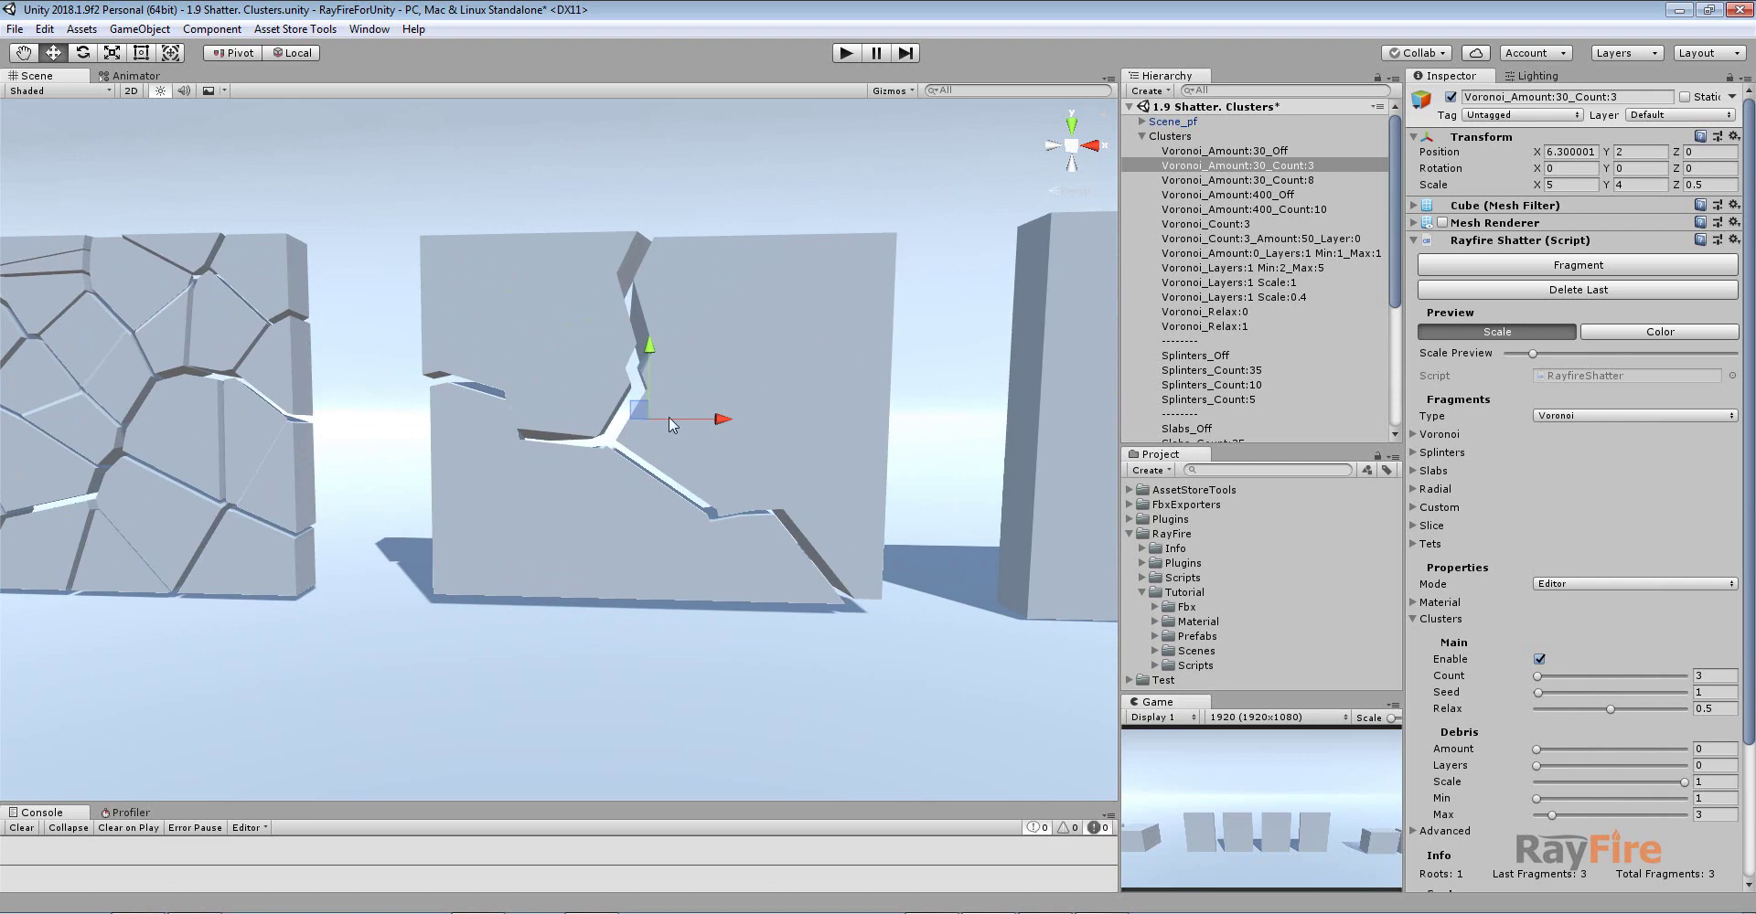
Select the upper-left cluster piece of the second wall and inspect its mesh in Wireframe shading
{"action": "left_click", "coordinate": [510, 299]}
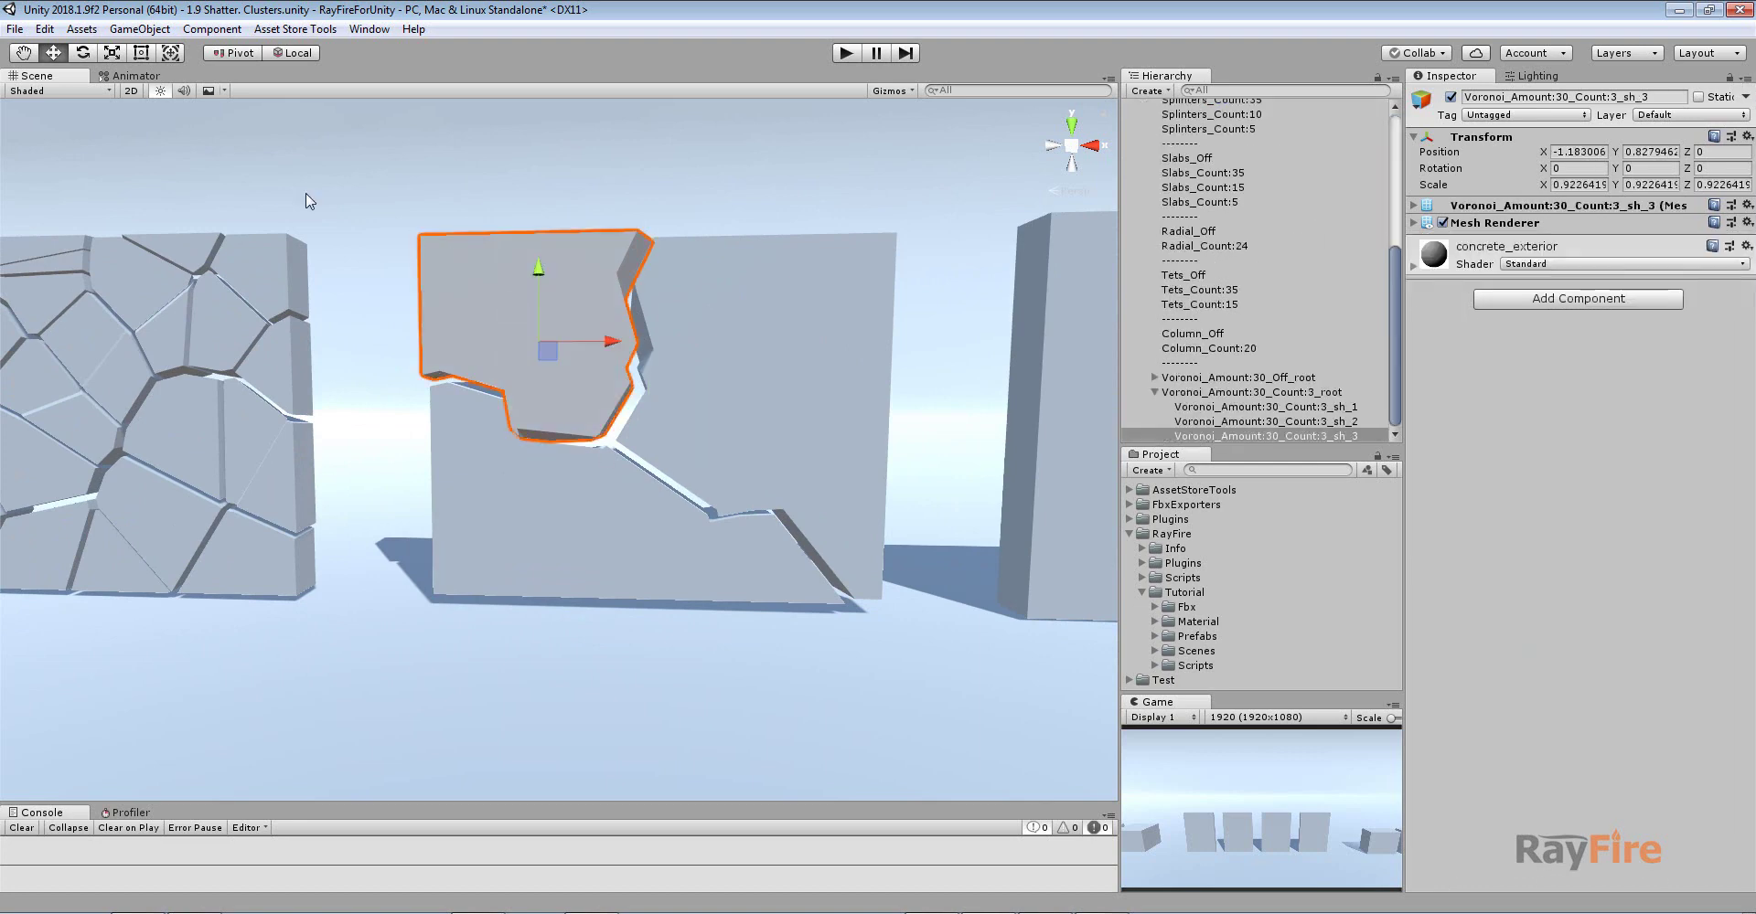
{"action": "left_click", "coordinate": [53, 91]}
{"action": "left_click", "coordinate": [43, 138]}
{"action": "left_click_drag", "start_coordinate": [553, 254], "coordinate": [676, 375], "text": "alt"}
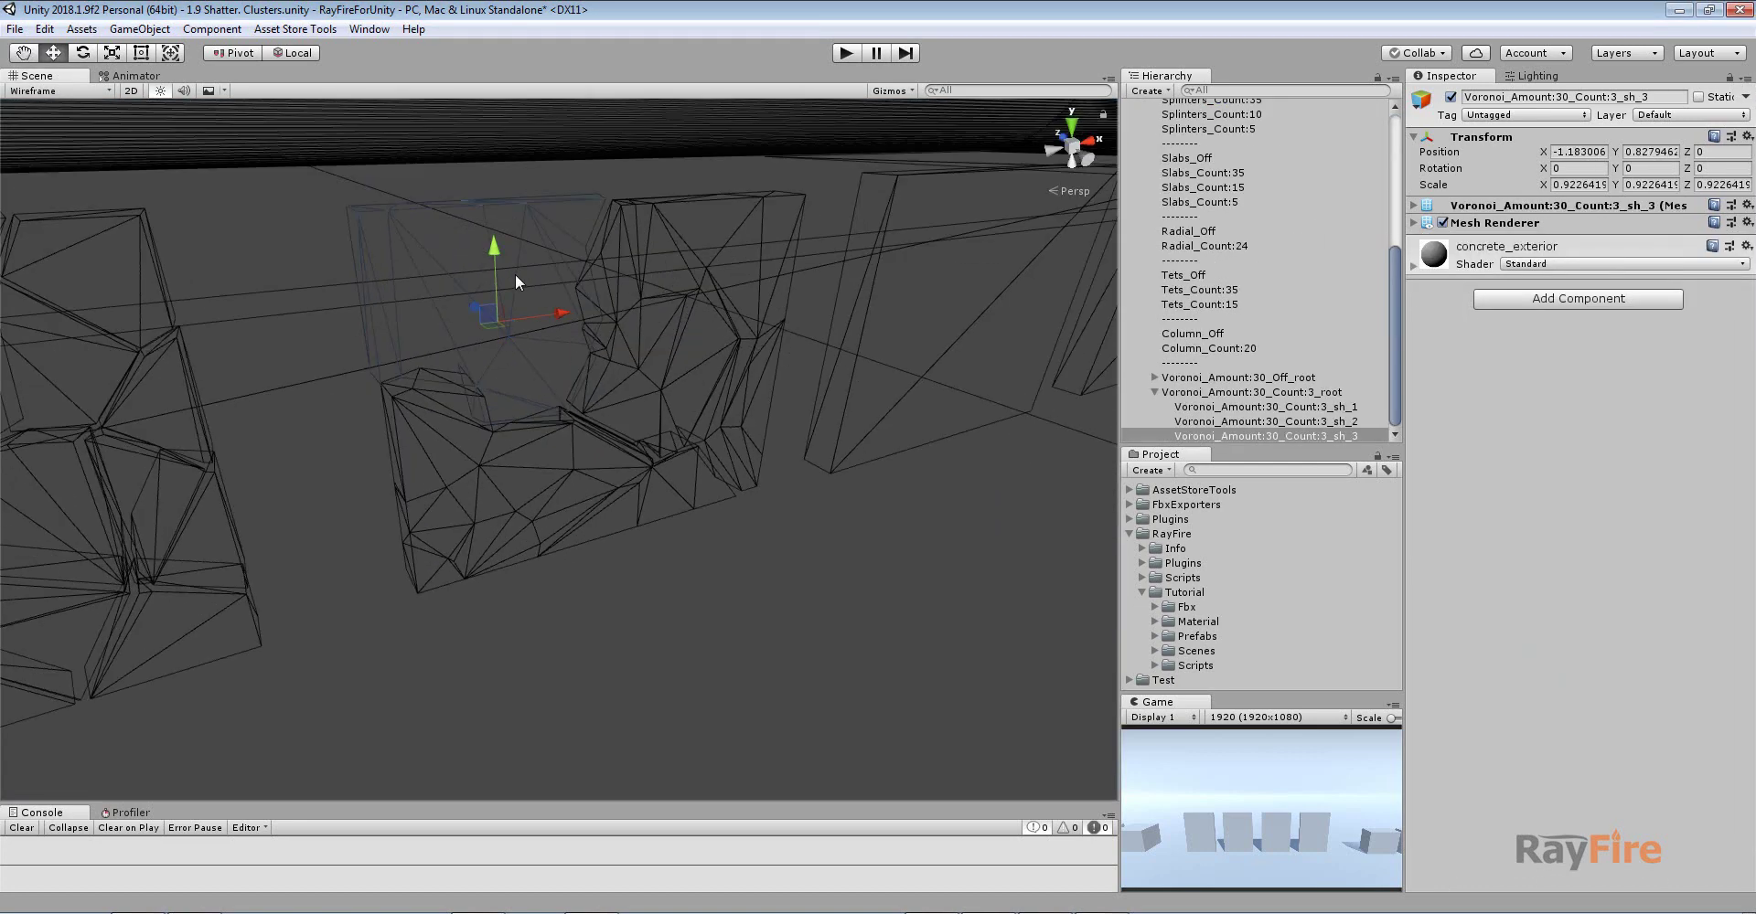
{"action": "middle_click_drag", "start_coordinate": [514, 272], "coordinate": [741, 474]}
{"action": "scroll", "coordinate": [750, 459], "scroll_direction": "up", "scroll_amount": 8}
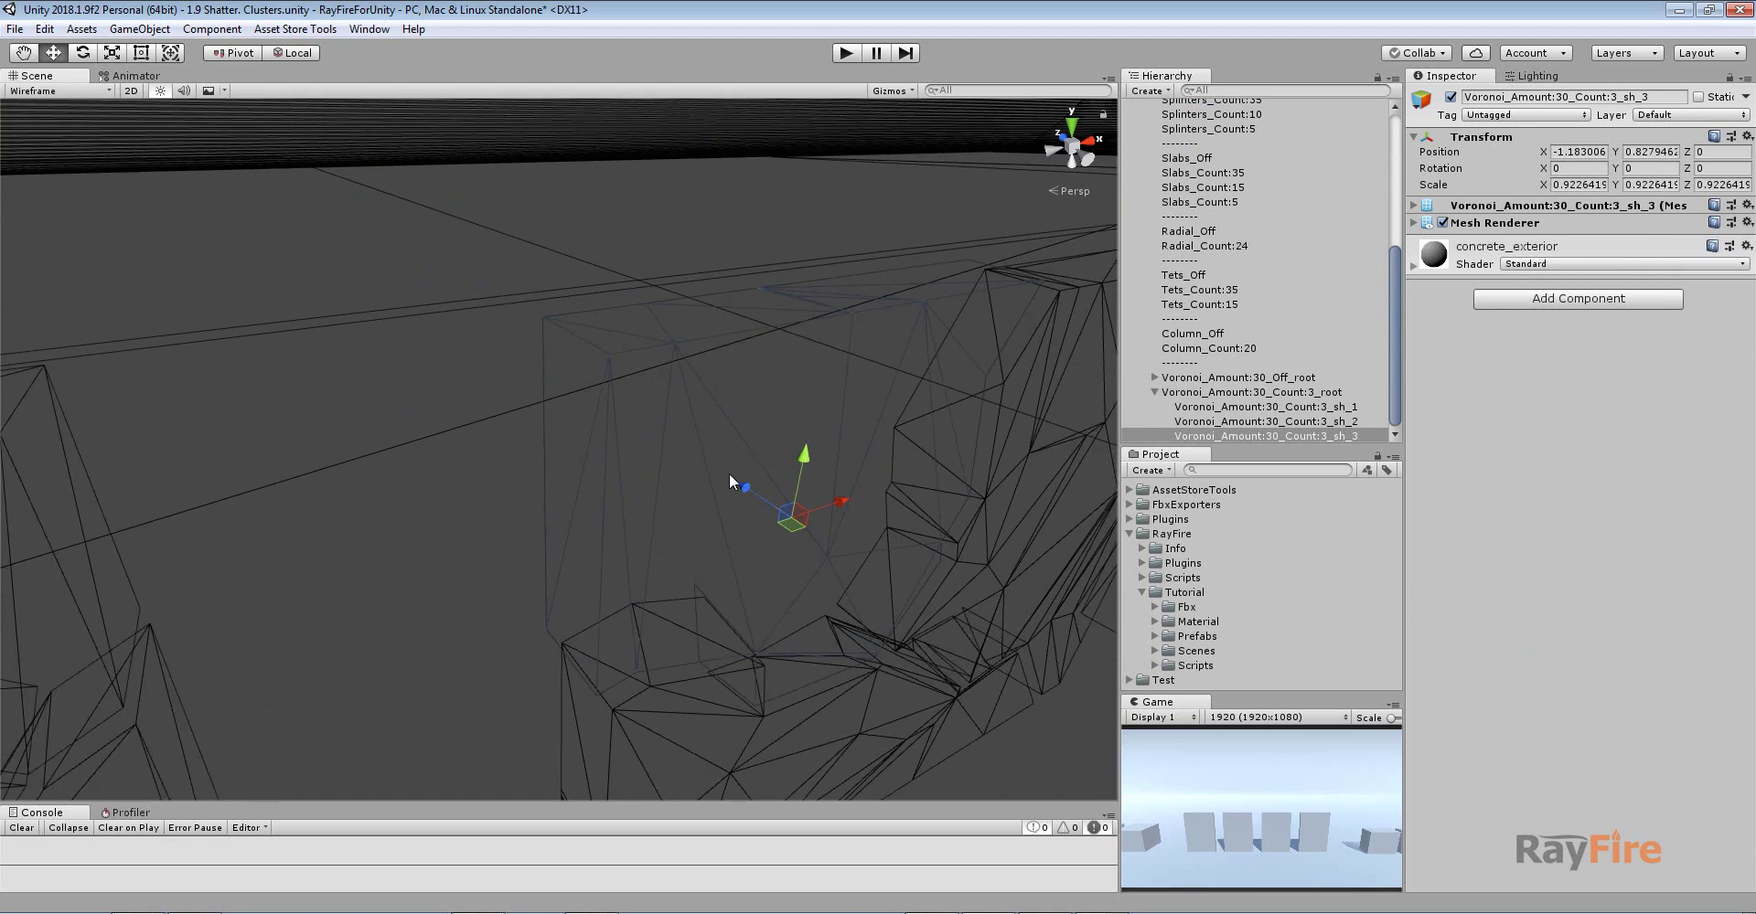
{"action": "middle_click_drag", "start_coordinate": [712, 471], "coordinate": [524, 430]}
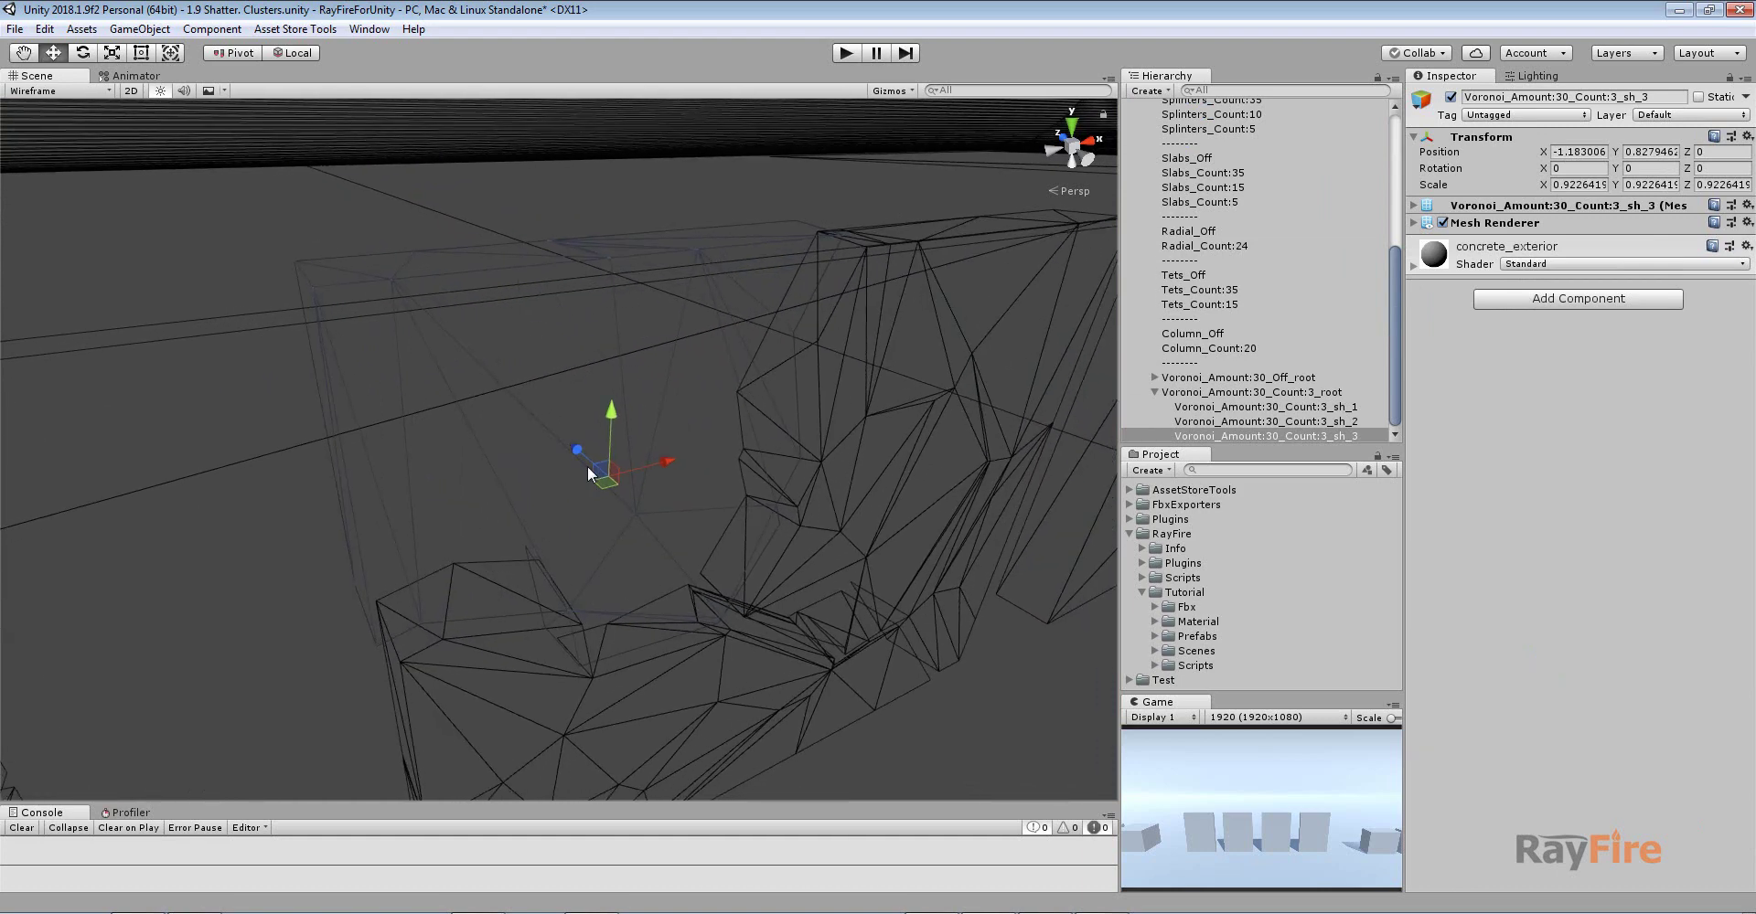
Restore Shaded display in the scene view and look over the second wall's cluster pieces
{"action": "left_click", "coordinate": [42, 94]}
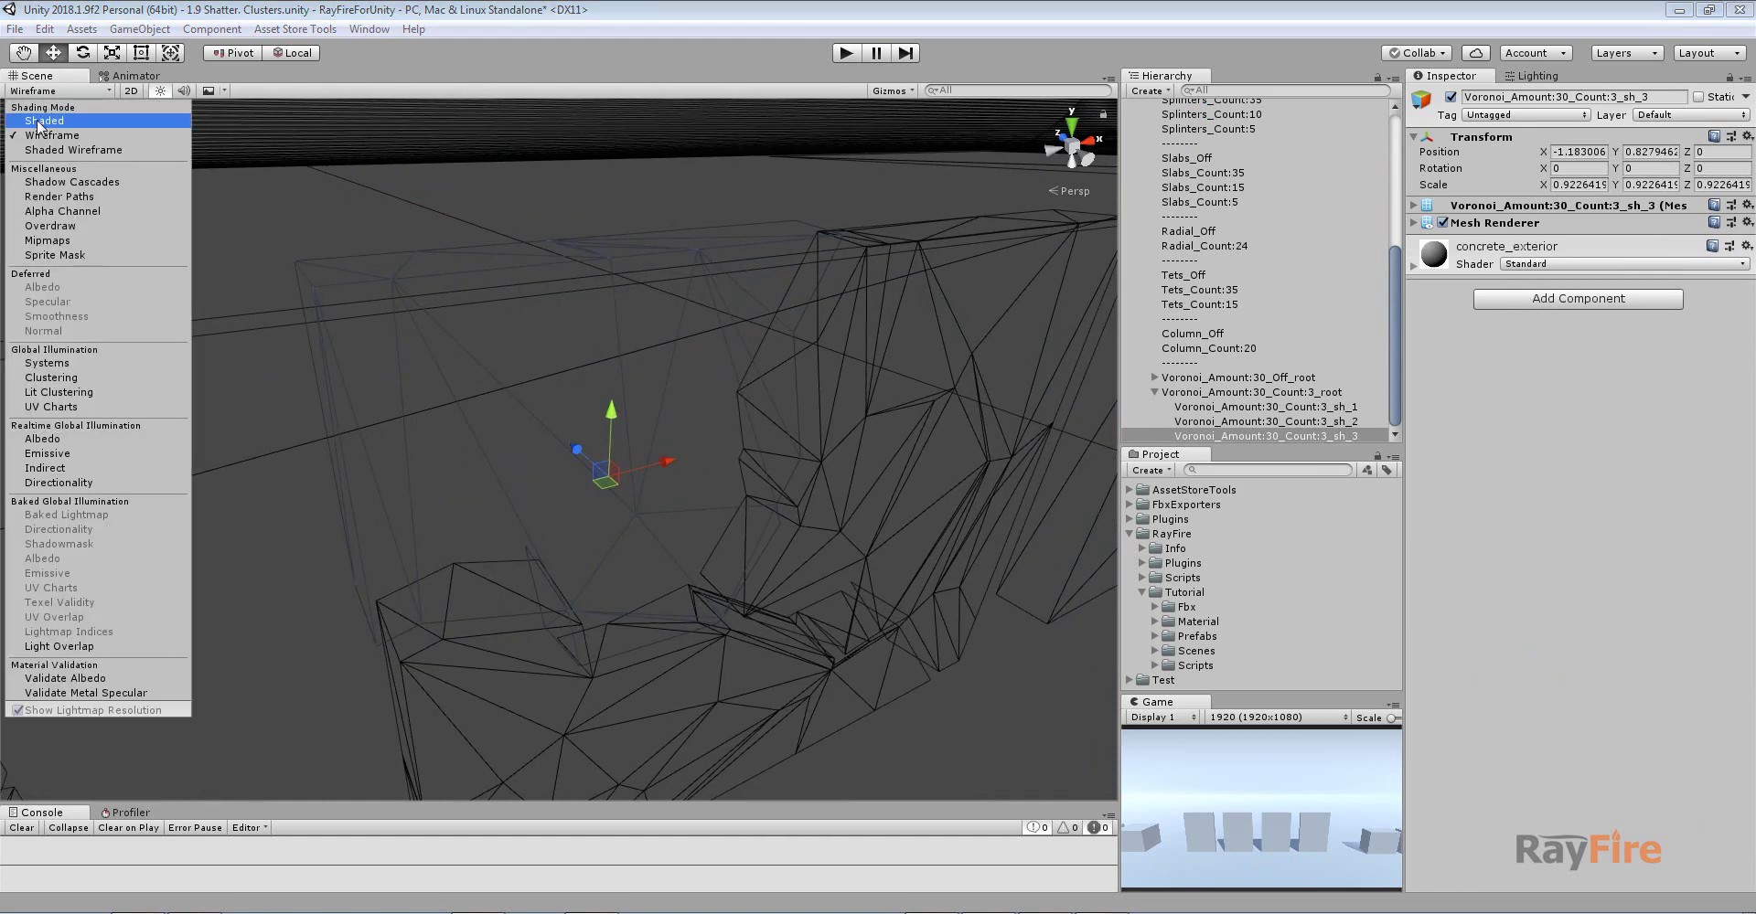
{"action": "left_click", "coordinate": [44, 120]}
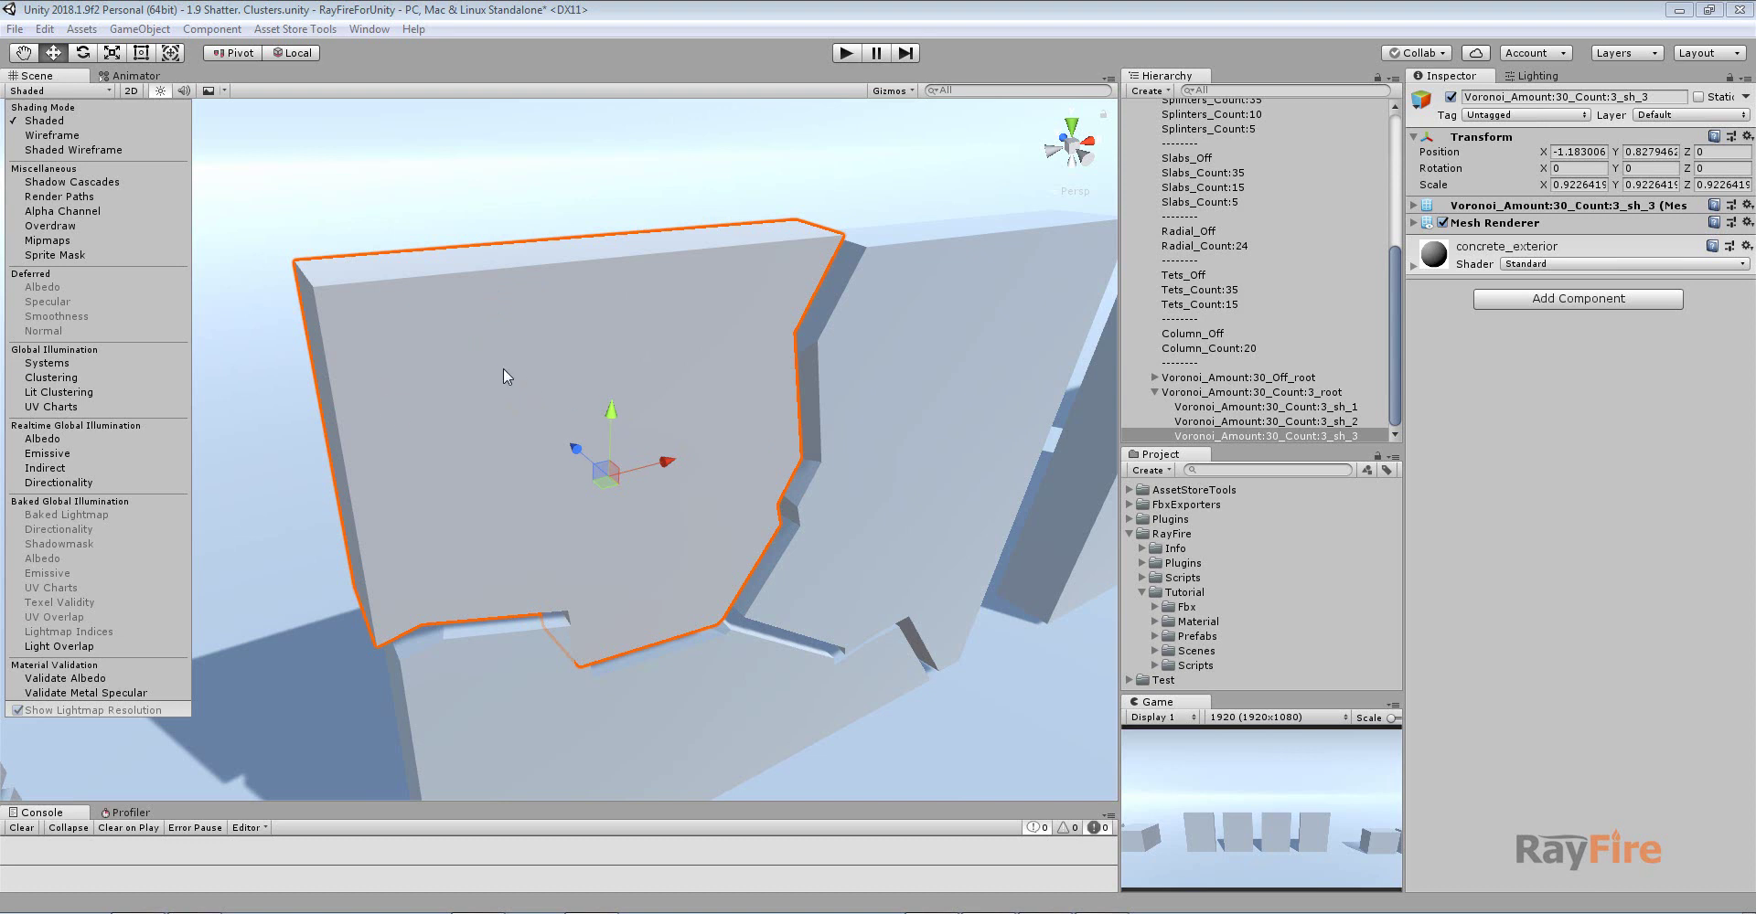
{"action": "middle_click_drag", "start_coordinate": [693, 508], "coordinate": [600, 441]}
{"action": "mouse_move", "coordinate": [600, 441]}
{"action": "left_mouse_down", "text": "alt"}
{"action": "mouse_move", "coordinate": [549, 361]}
{"action": "mouse_move", "coordinate": [478, 341]}
{"action": "mouse_move", "coordinate": [534, 393]}
{"action": "mouse_move", "coordinate": [408, 381]}
{"action": "left_mouse_up", "text": "alt"}
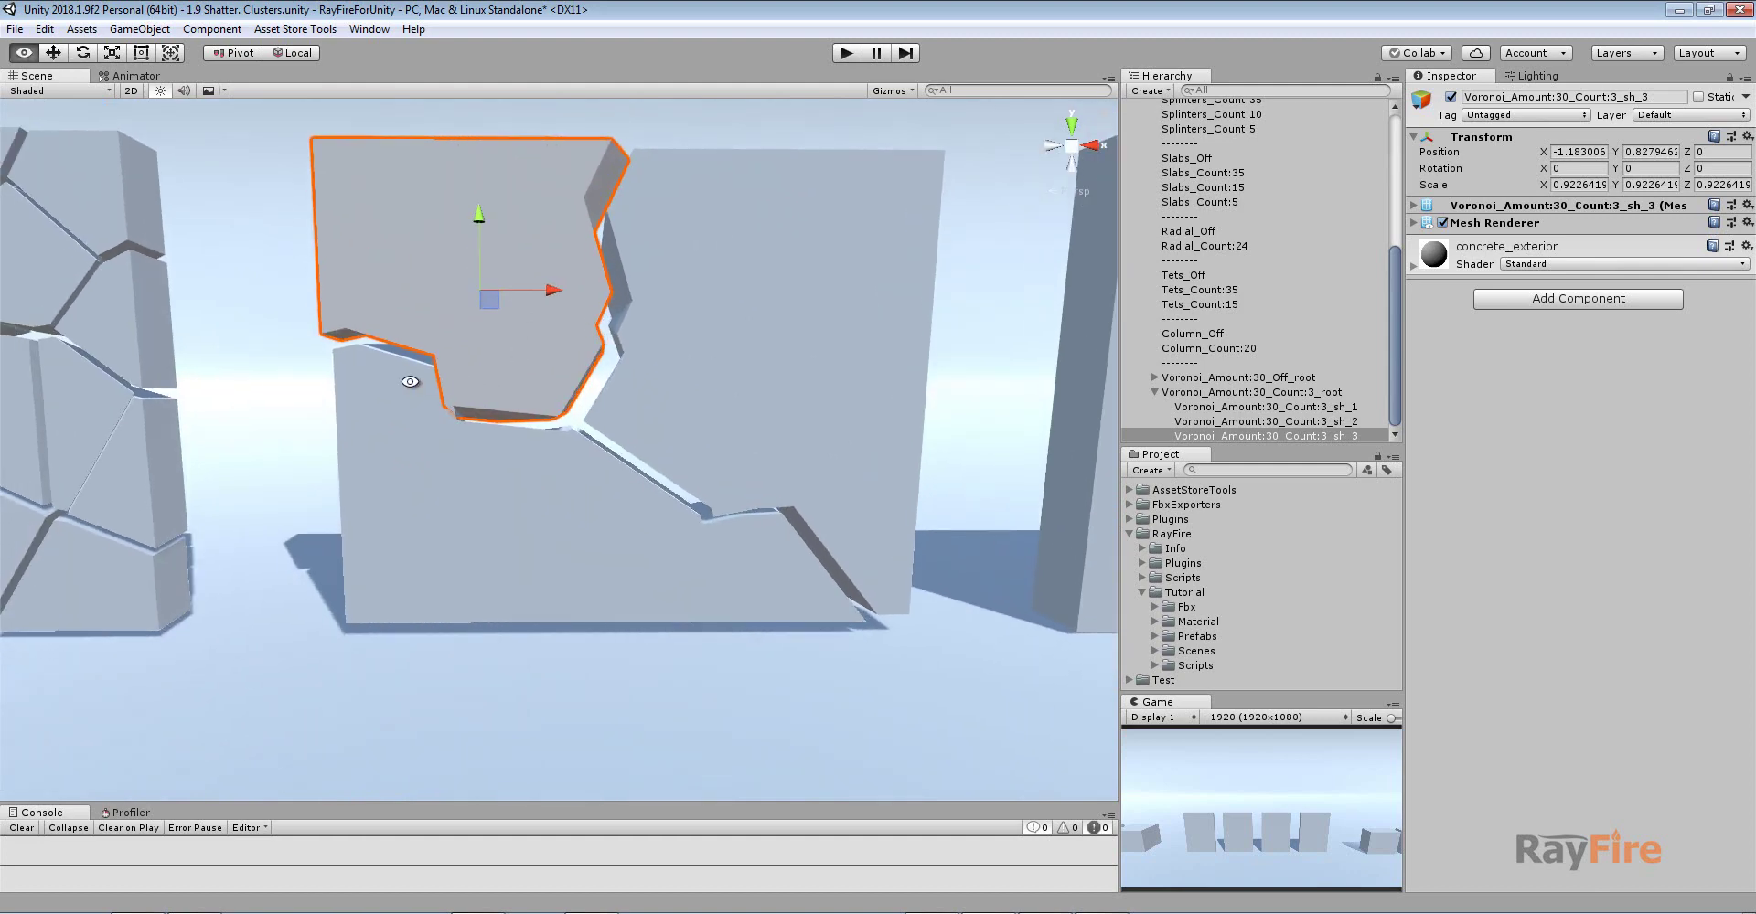
{"action": "left_click_drag", "start_coordinate": [610, 207], "coordinate": [558, 366], "text": "alt"}
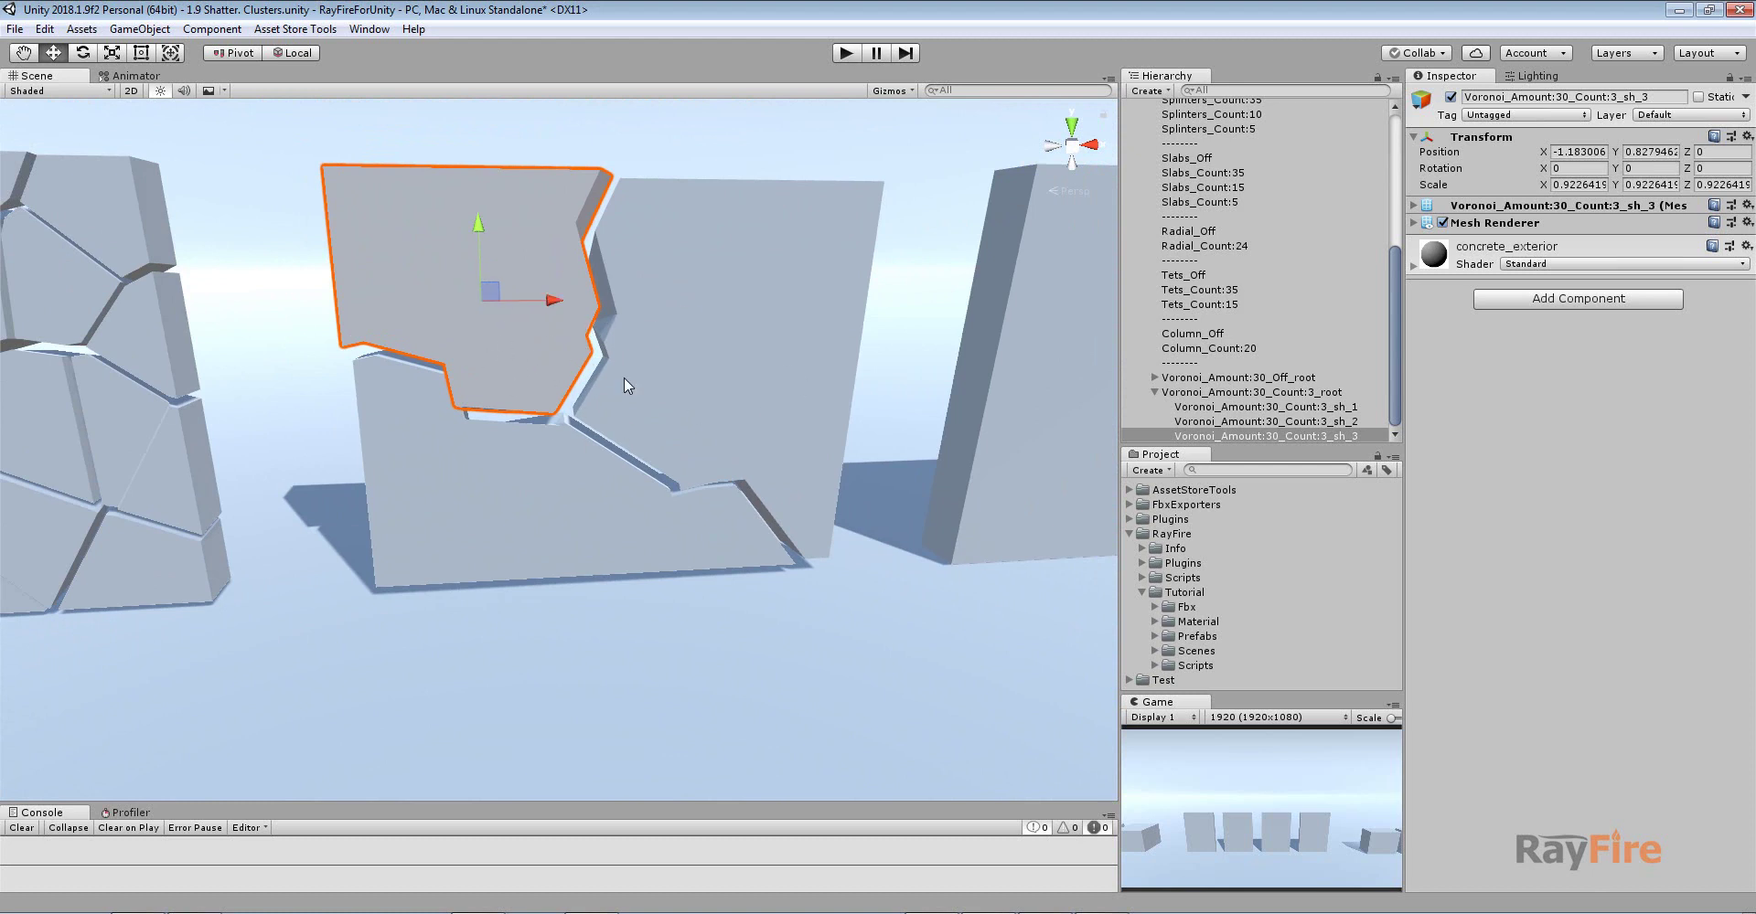
Set the cluster count of the Voronoi_Amount:30_Count:8 wall to 8 and fragment it
{"action": "left_click_drag", "start_coordinate": [623, 377], "coordinate": [463, 331], "text": "alt"}
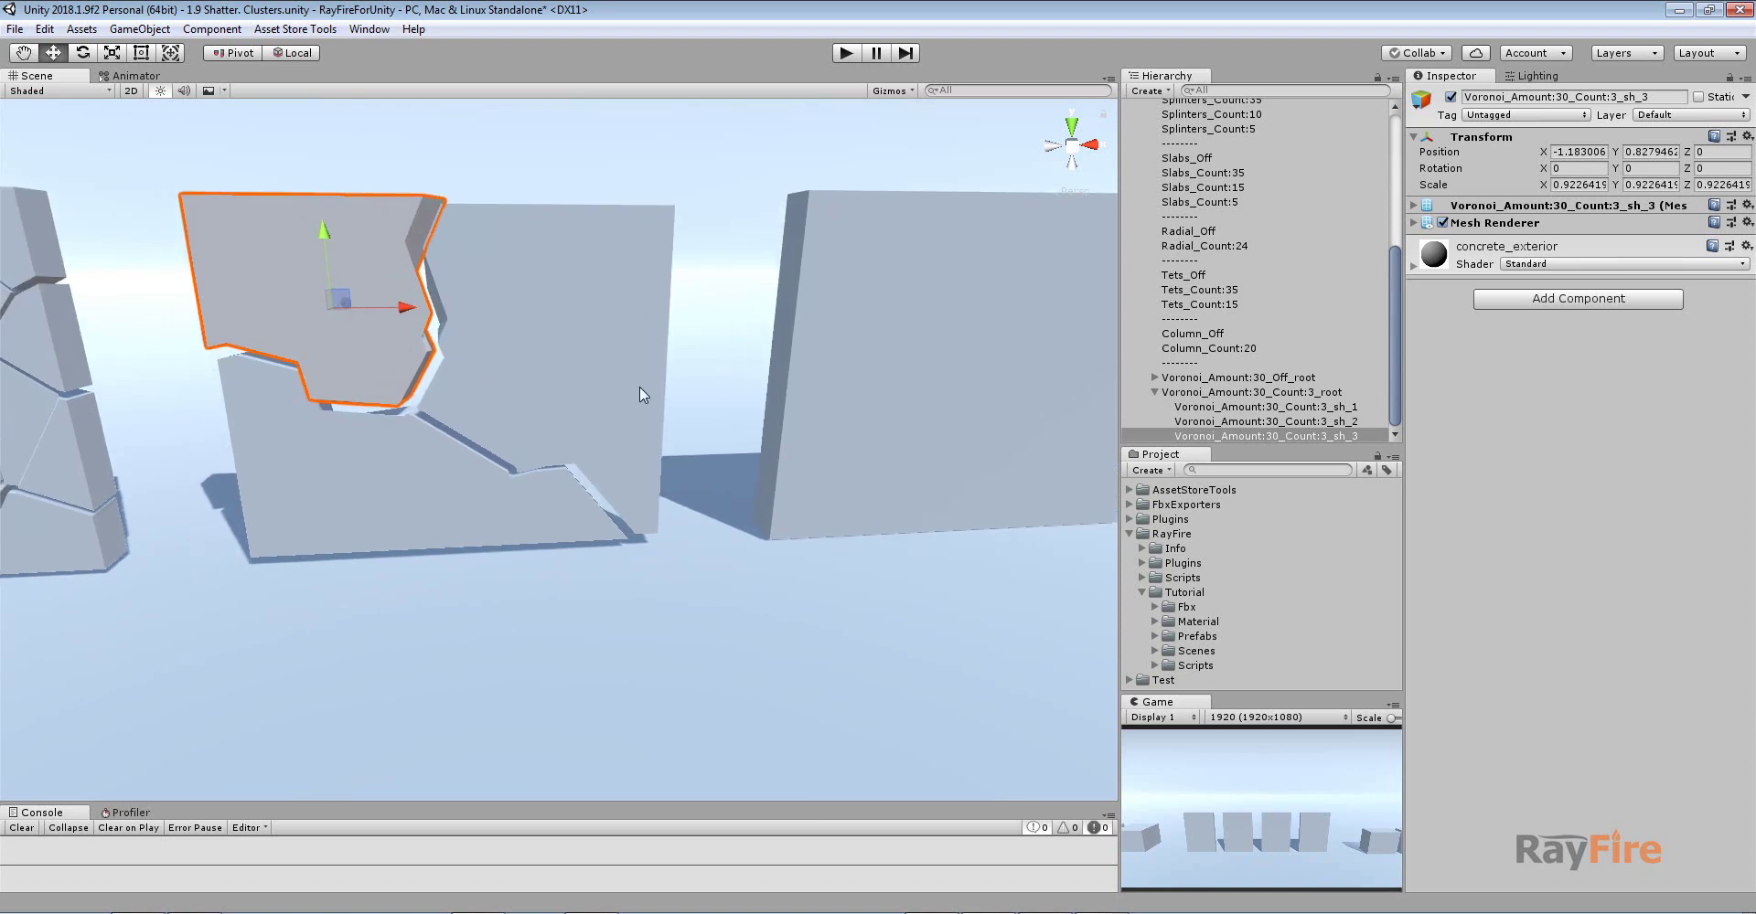
{"action": "left_click_drag", "start_coordinate": [627, 380], "coordinate": [444, 329], "text": "alt"}
{"action": "left_click", "coordinate": [486, 326]}
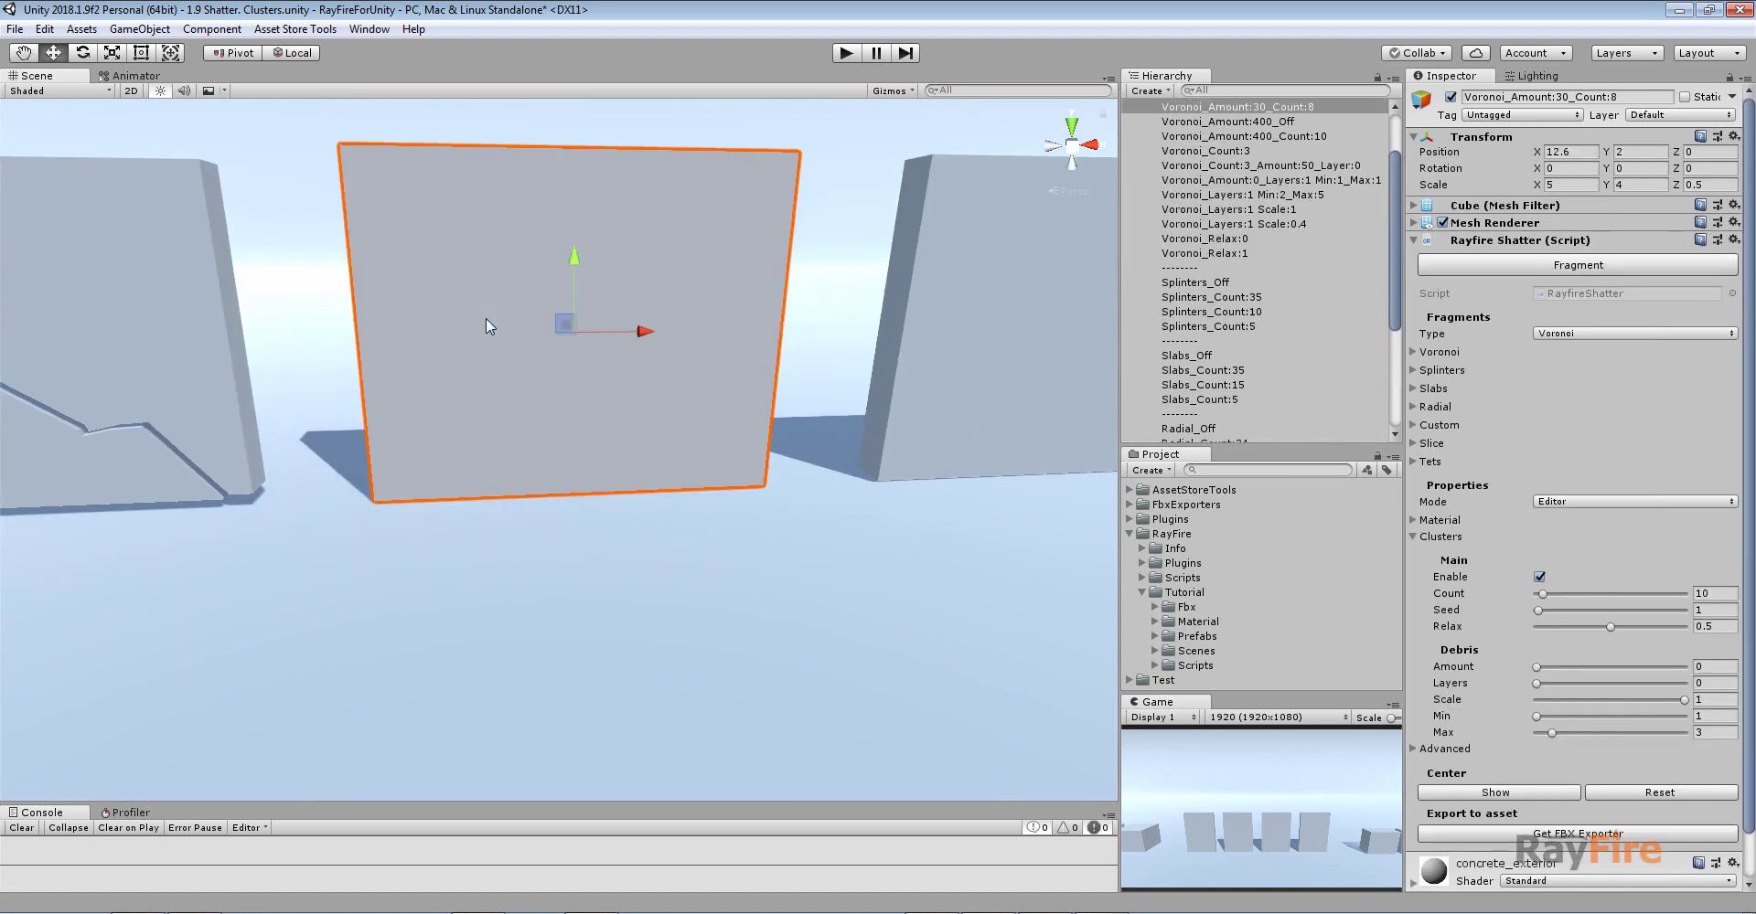
{"action": "scroll", "coordinate": [1272, 210], "scroll_direction": "up", "scroll_amount": 3}
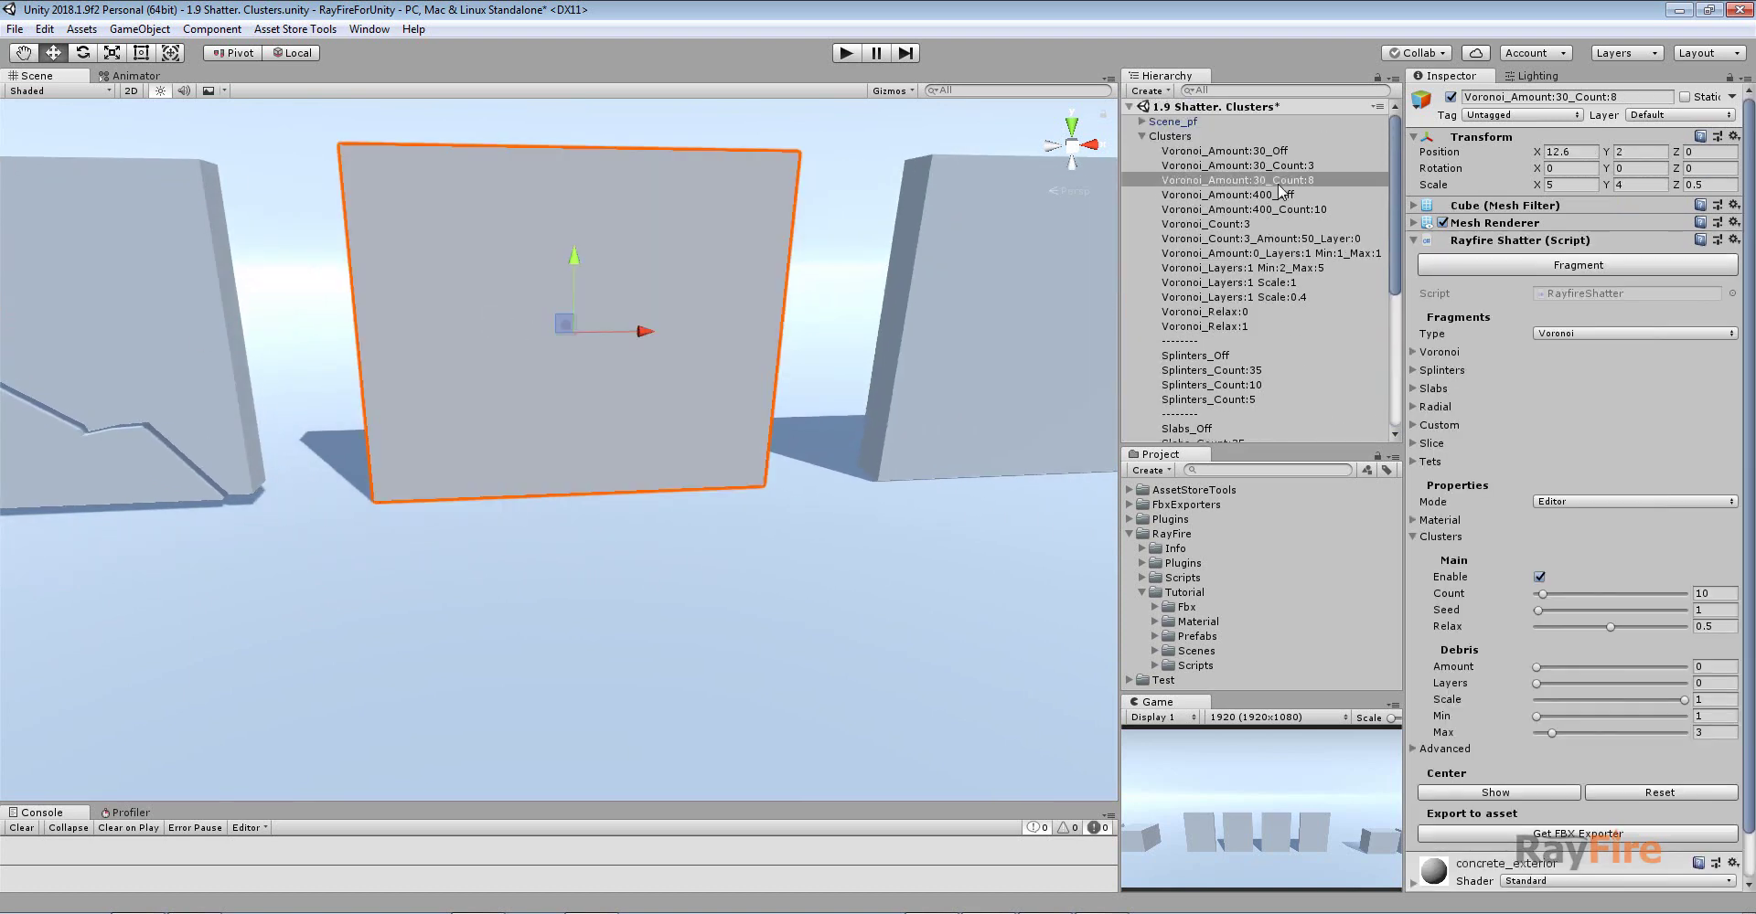
{"action": "left_click", "coordinate": [1712, 593]}
{"action": "left_click", "coordinate": [1441, 355]}
{"action": "left_click", "coordinate": [1464, 357]}
{"action": "left_click", "coordinate": [1468, 267]}
{"action": "scroll", "coordinate": [759, 348], "scroll_direction": "down", "scroll_amount": 4}
Compare the eight-cluster wall with the three-cluster and unclustered walls beside it
{"action": "middle_click_drag", "start_coordinate": [633, 377], "coordinate": [686, 366]}
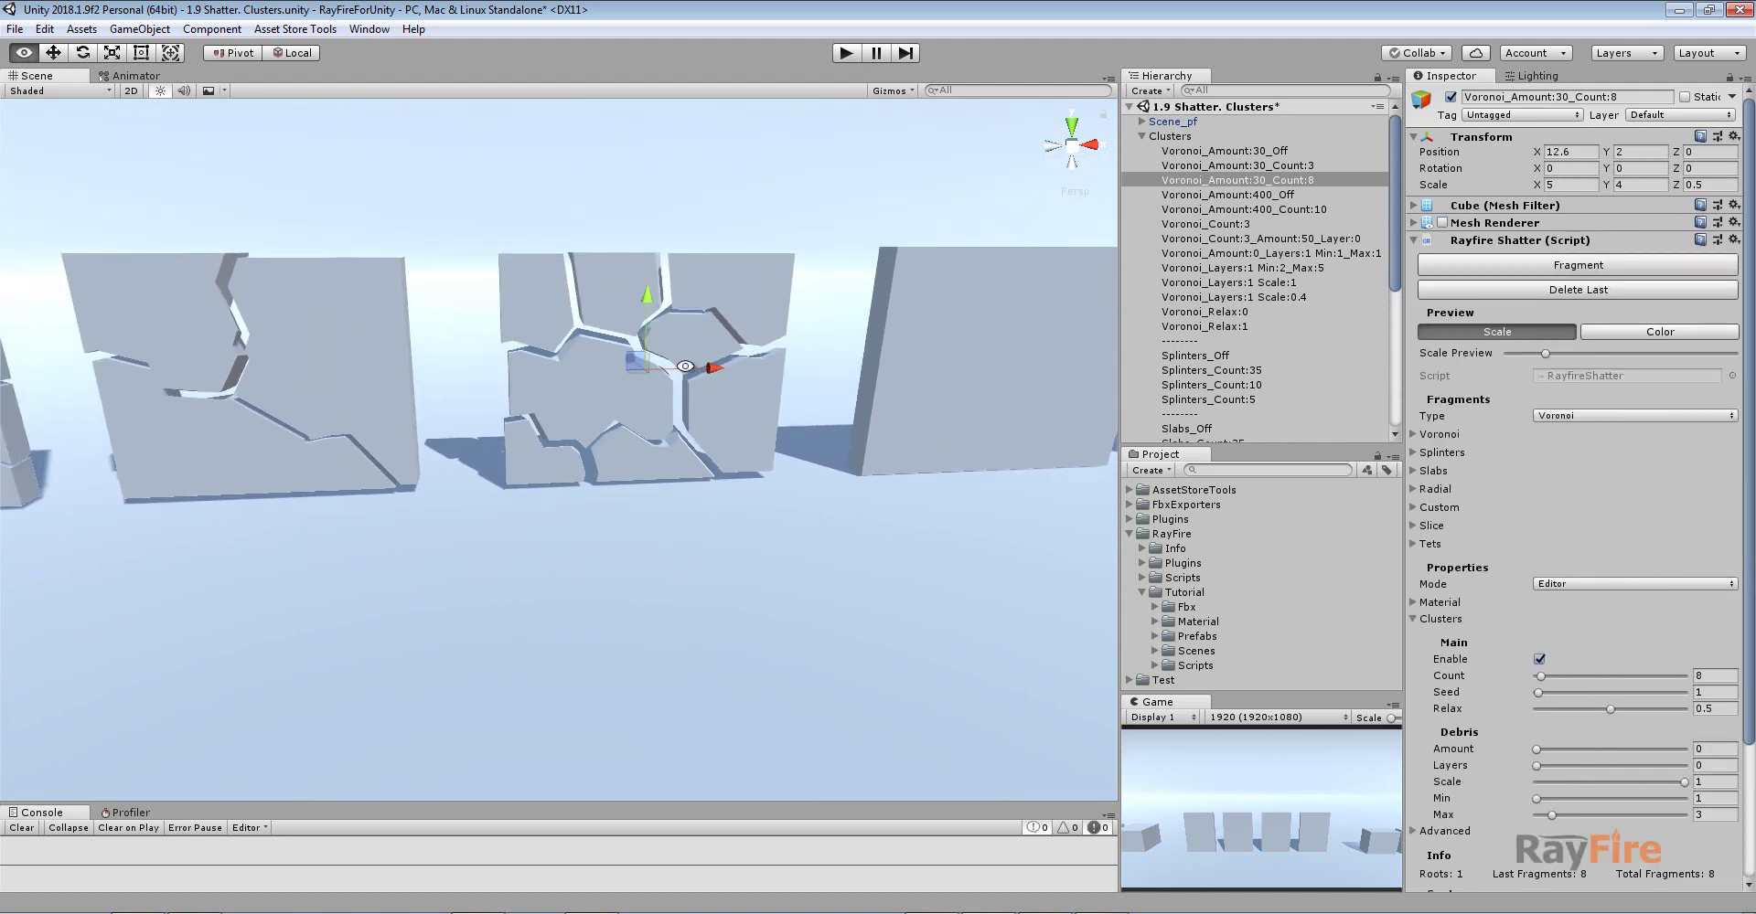
{"action": "left_click_drag", "start_coordinate": [685, 365], "coordinate": [536, 344], "text": "alt"}
{"action": "middle_click_drag", "start_coordinate": [536, 340], "coordinate": [705, 355]}
{"action": "scroll", "coordinate": [741, 370], "scroll_direction": "down", "scroll_amount": 3}
{"action": "scroll", "coordinate": [814, 389], "scroll_direction": "up", "scroll_amount": 2}
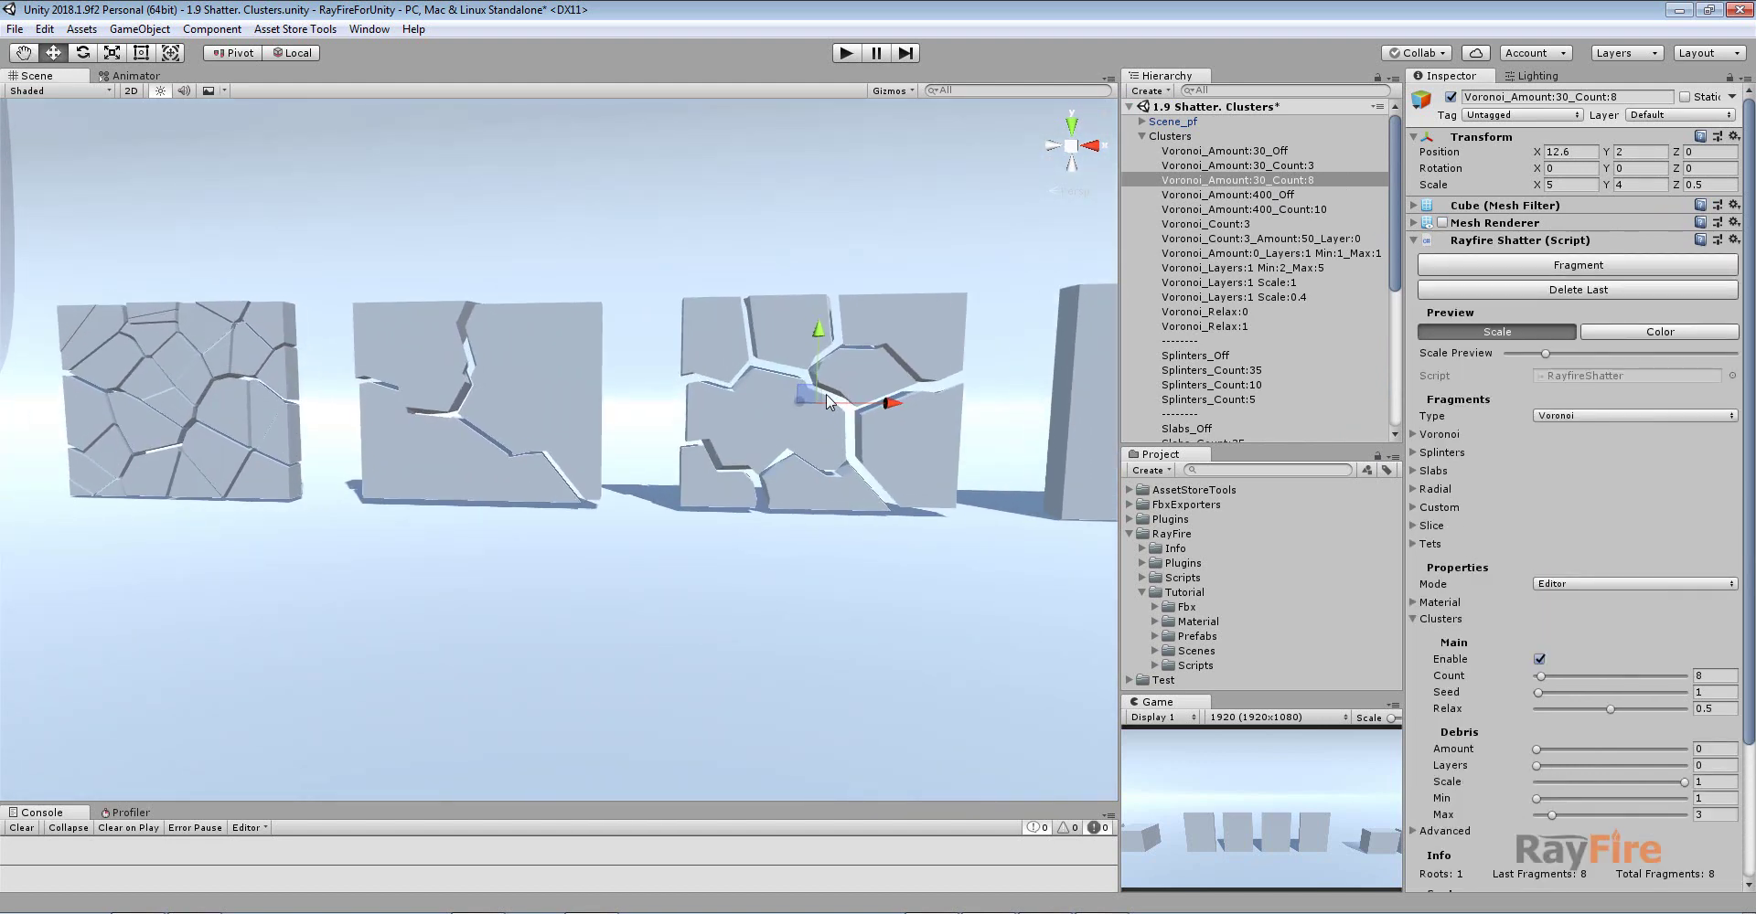
{"action": "middle_click_drag", "start_coordinate": [855, 393], "coordinate": [723, 360]}
{"action": "scroll", "coordinate": [721, 359], "scroll_direction": "up", "scroll_amount": 3}
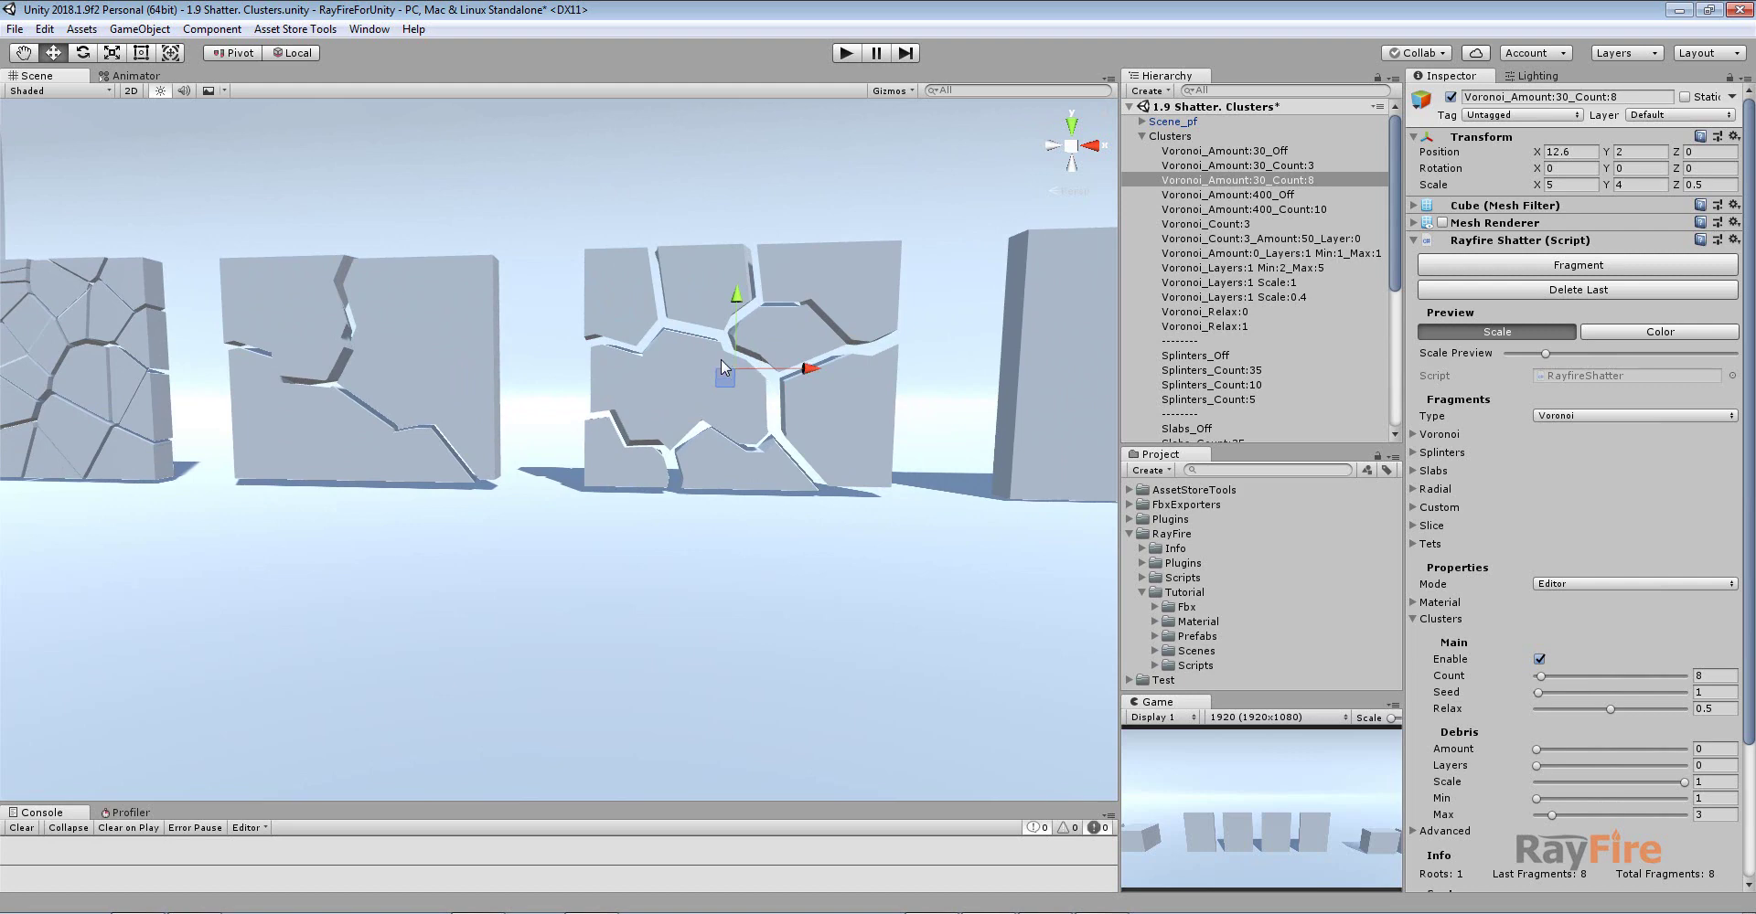
Select individual pieces of the unclustered first wall and the eight-cluster wall to compare their fragments
{"action": "left_click", "coordinate": [102, 347]}
{"action": "left_click", "coordinate": [648, 319]}
{"action": "scroll", "coordinate": [660, 373], "scroll_direction": "down", "scroll_amount": 2}
{"action": "middle_click_drag", "start_coordinate": [662, 378], "coordinate": [753, 409]}
{"action": "left_click", "coordinate": [753, 417]}
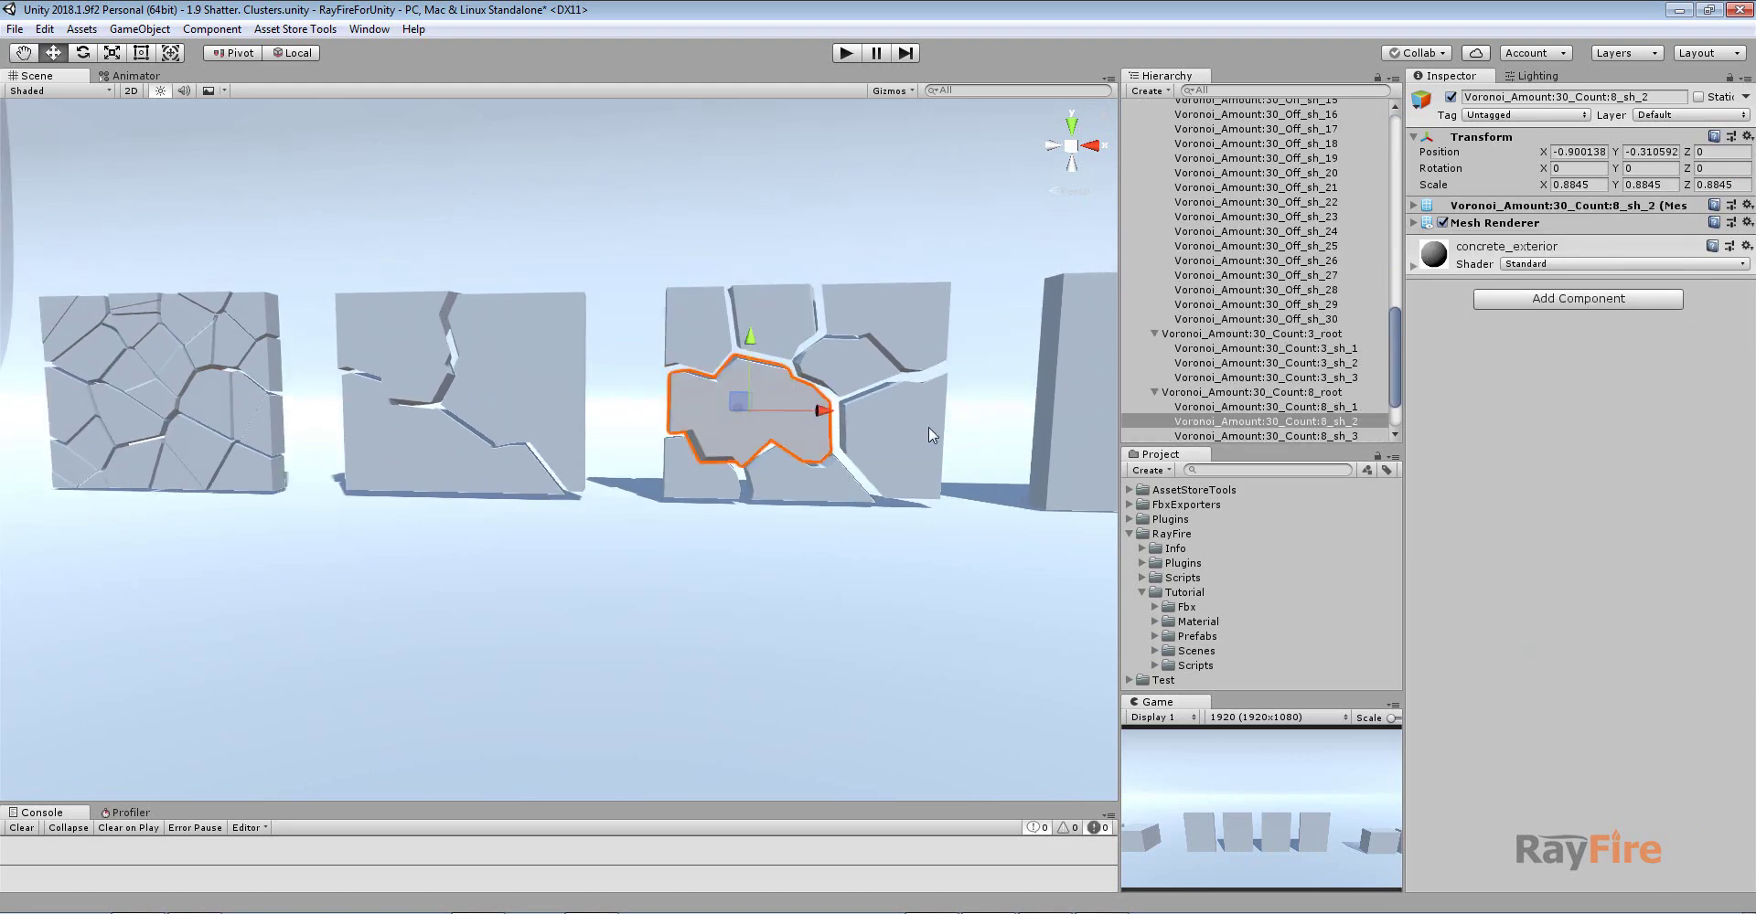
{"action": "left_click", "coordinate": [929, 426]}
{"action": "left_click", "coordinate": [816, 339]}
{"action": "left_click", "coordinate": [143, 386]}
{"action": "left_click", "coordinate": [242, 362]}
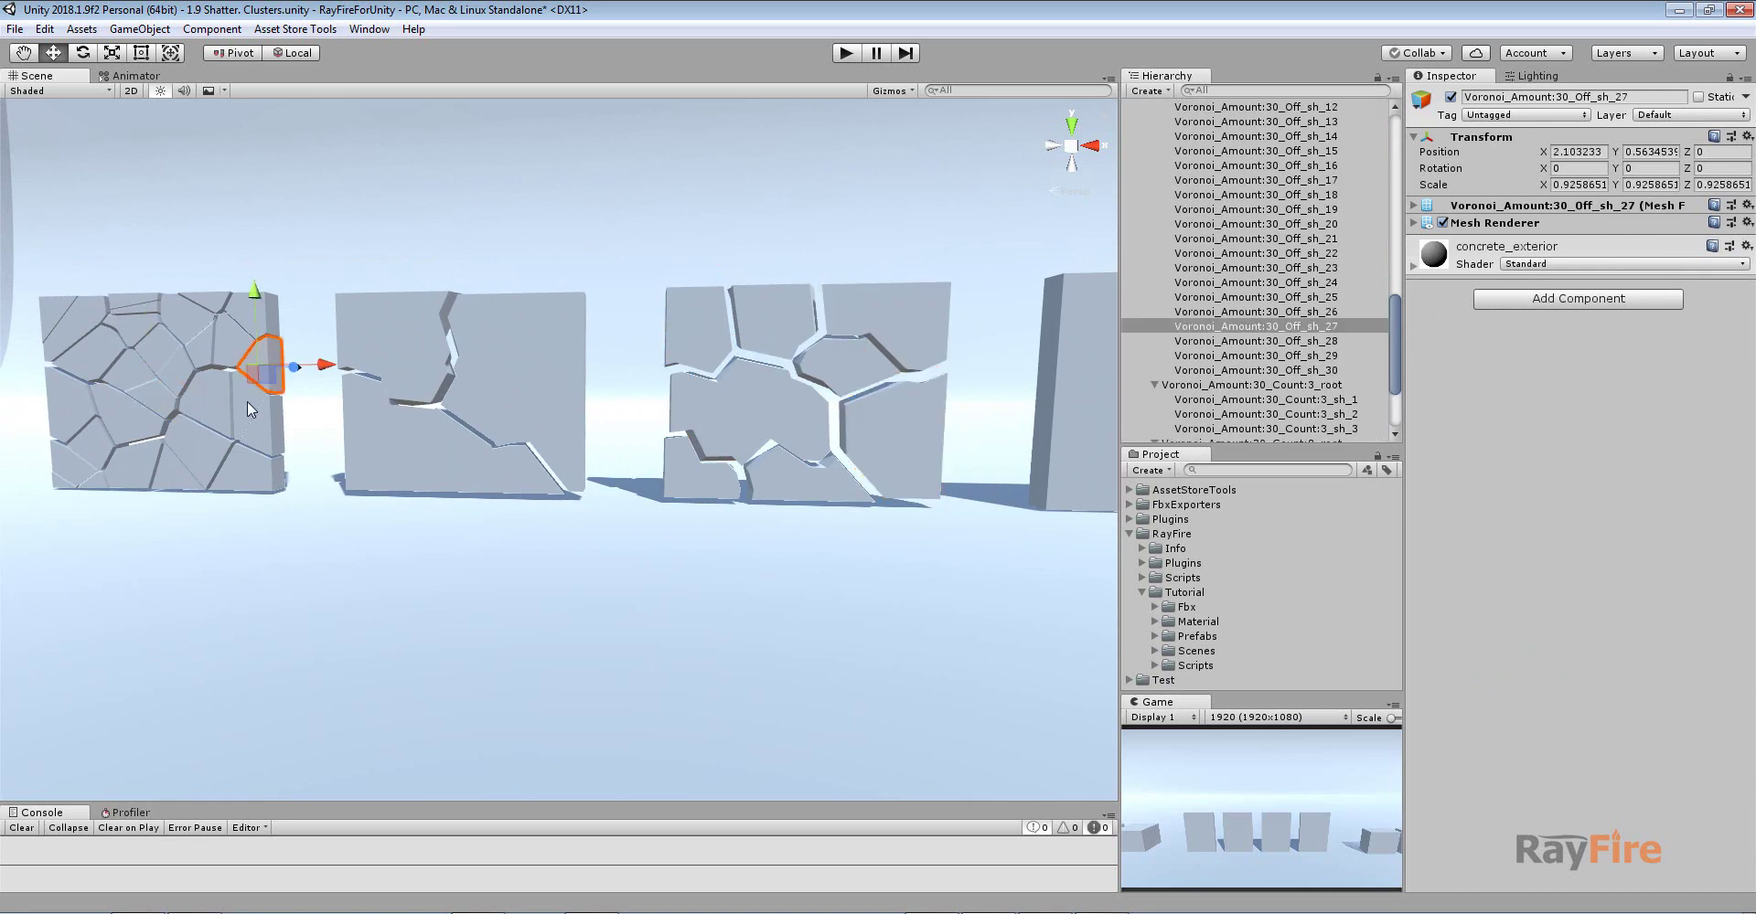
{"action": "left_click", "coordinate": [243, 406]}
{"action": "left_click", "coordinate": [214, 404]}
{"action": "middle_click_drag", "start_coordinate": [245, 401], "coordinate": [331, 403]}
{"action": "left_click_drag", "start_coordinate": [728, 414], "coordinate": [778, 412], "text": "alt"}
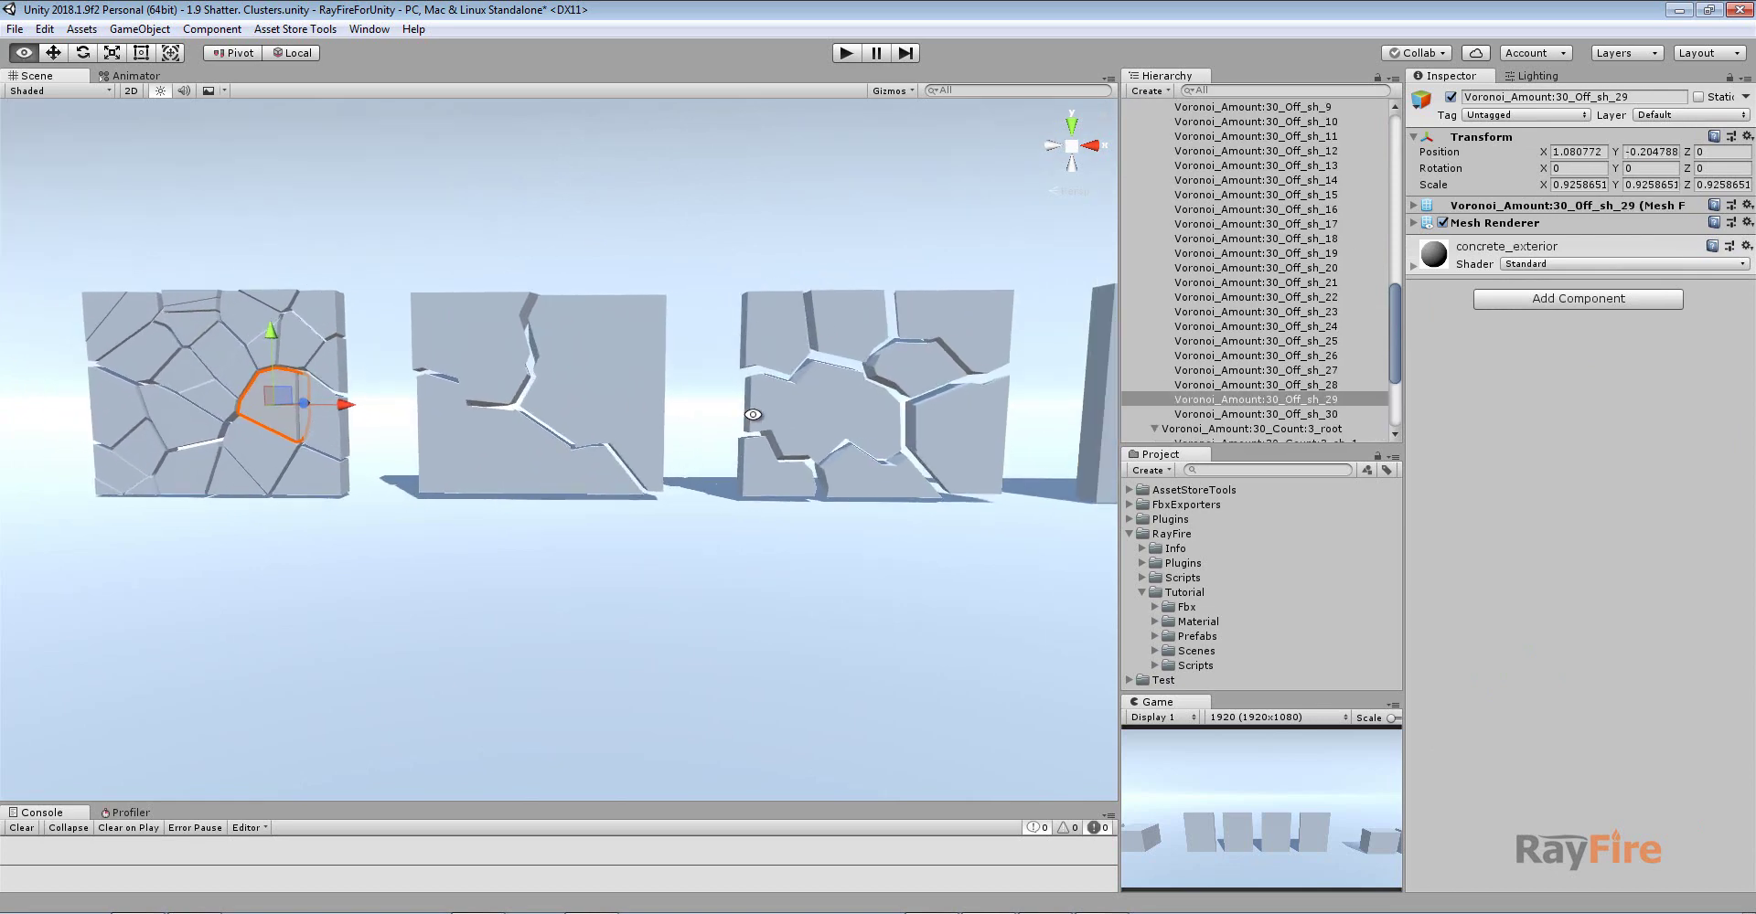
Review the Voronoi amount of the Voronoi_Amount:400_Off wall and fragment it with clustering disabled
{"action": "middle_click_drag", "start_coordinate": [810, 410], "coordinate": [232, 408]}
{"action": "left_click", "coordinate": [573, 395]}
{"action": "key", "text": "f"}
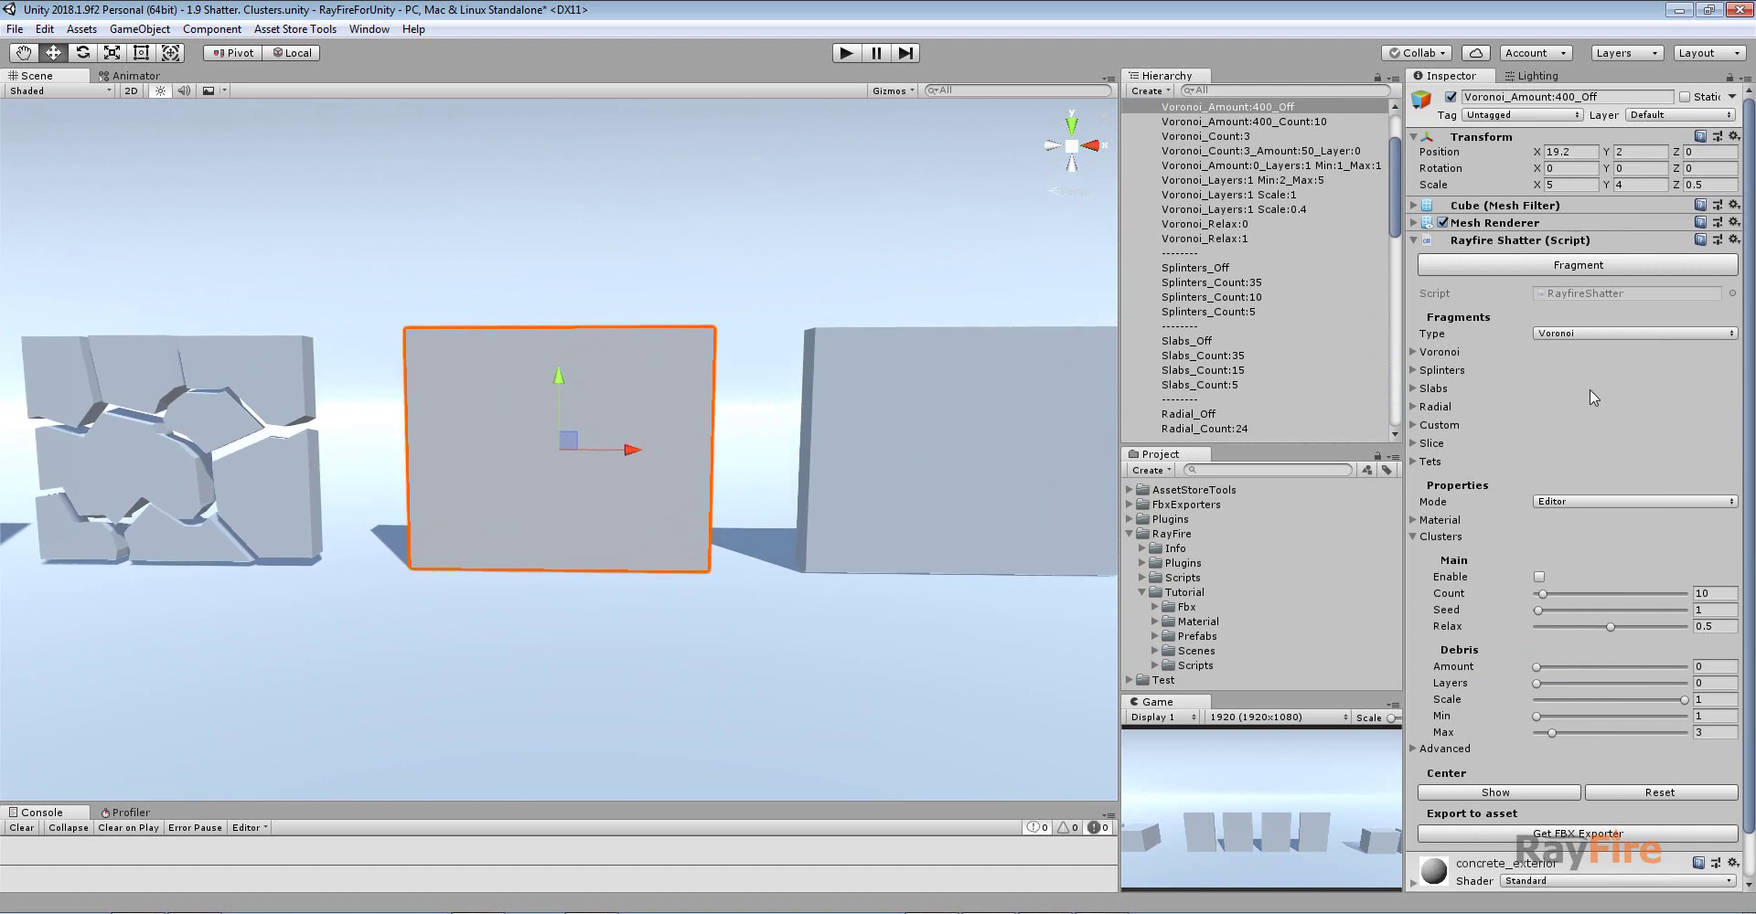
{"action": "left_click", "coordinate": [1454, 353]}
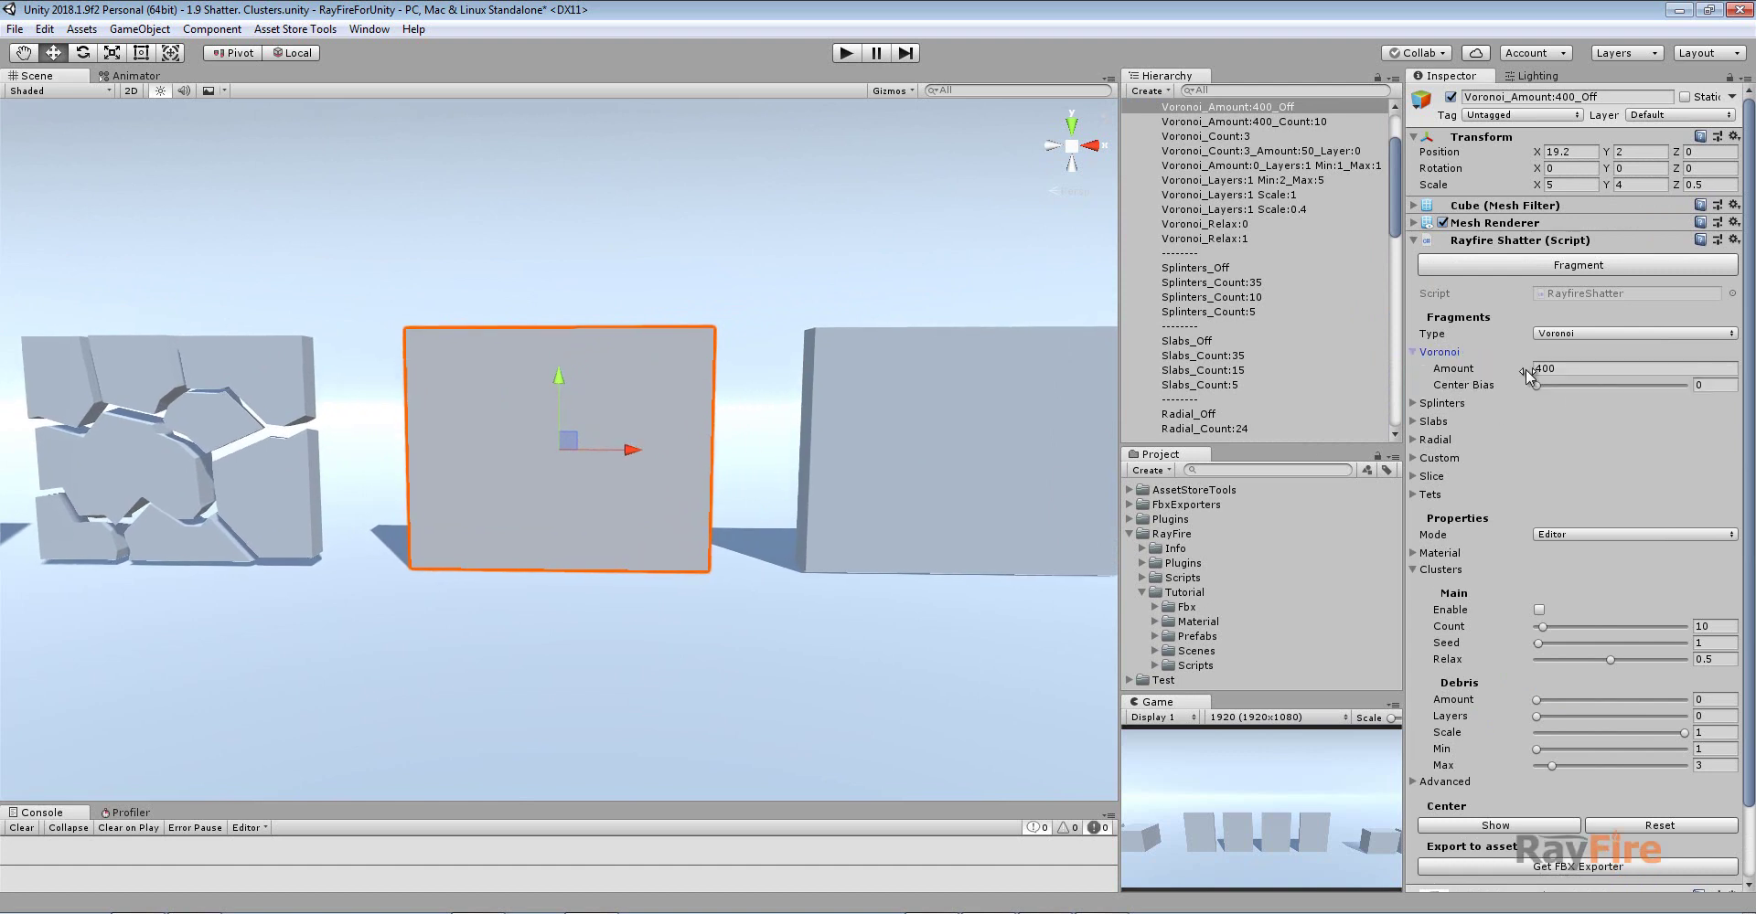
{"action": "left_click", "coordinate": [1442, 354]}
{"action": "middle_click_drag", "start_coordinate": [666, 435], "coordinate": [652, 429]}
{"action": "scroll", "coordinate": [634, 413], "scroll_direction": "up", "scroll_amount": 9}
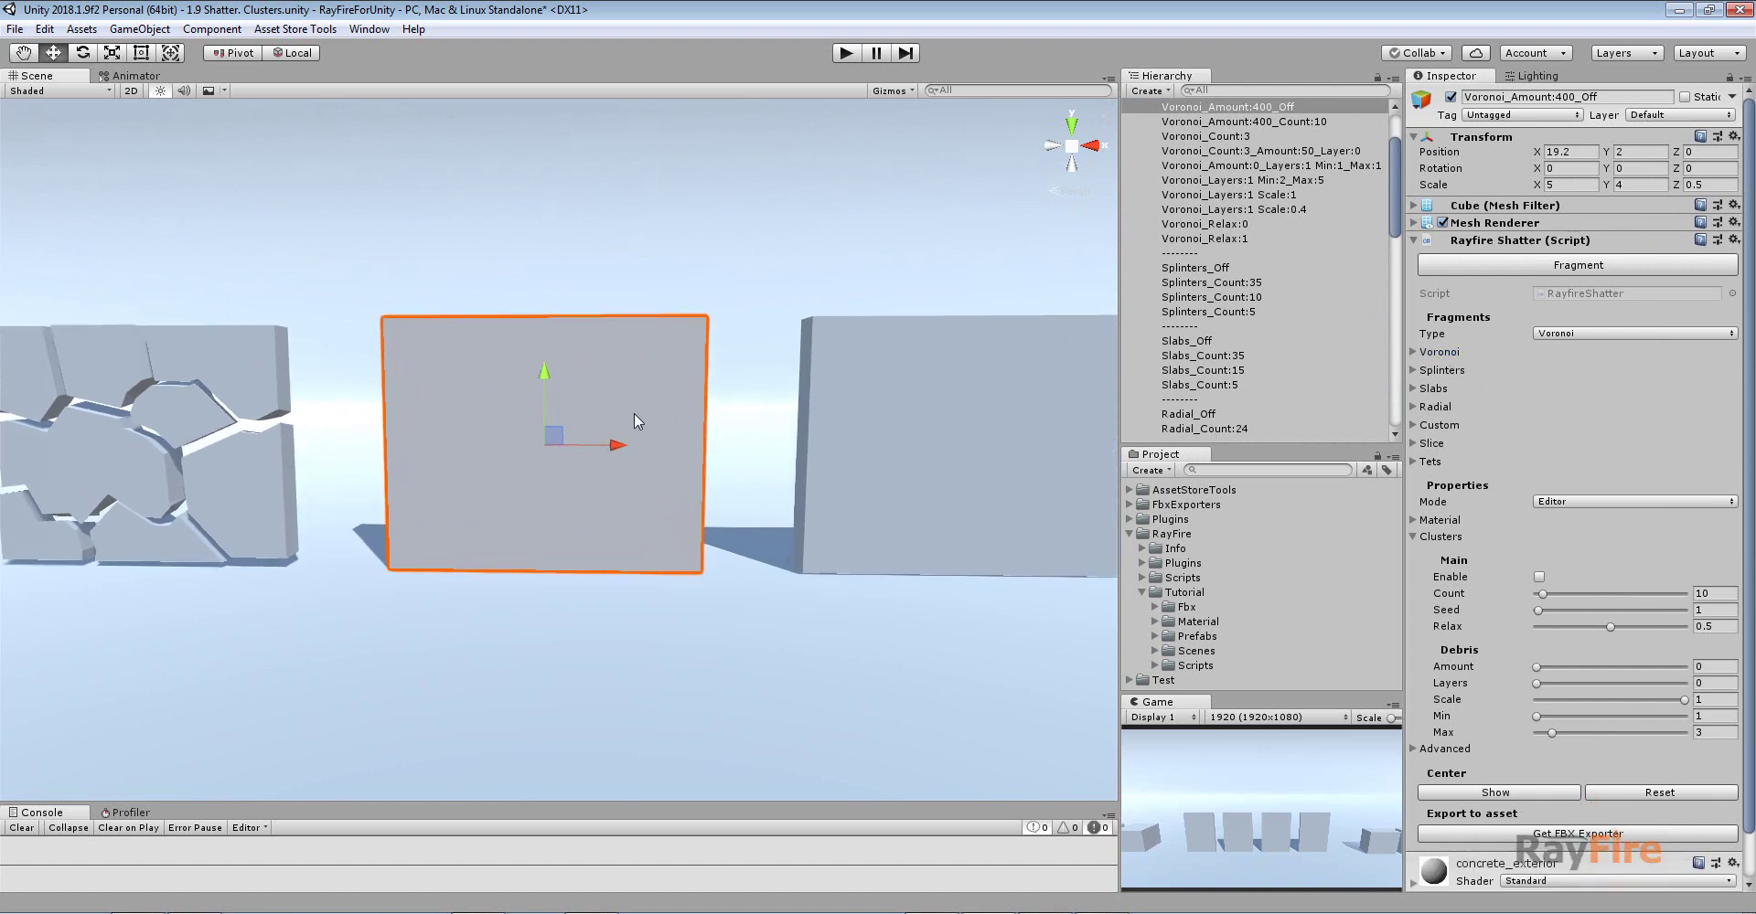
{"action": "scroll", "coordinate": [535, 437], "scroll_direction": "up", "scroll_amount": 1}
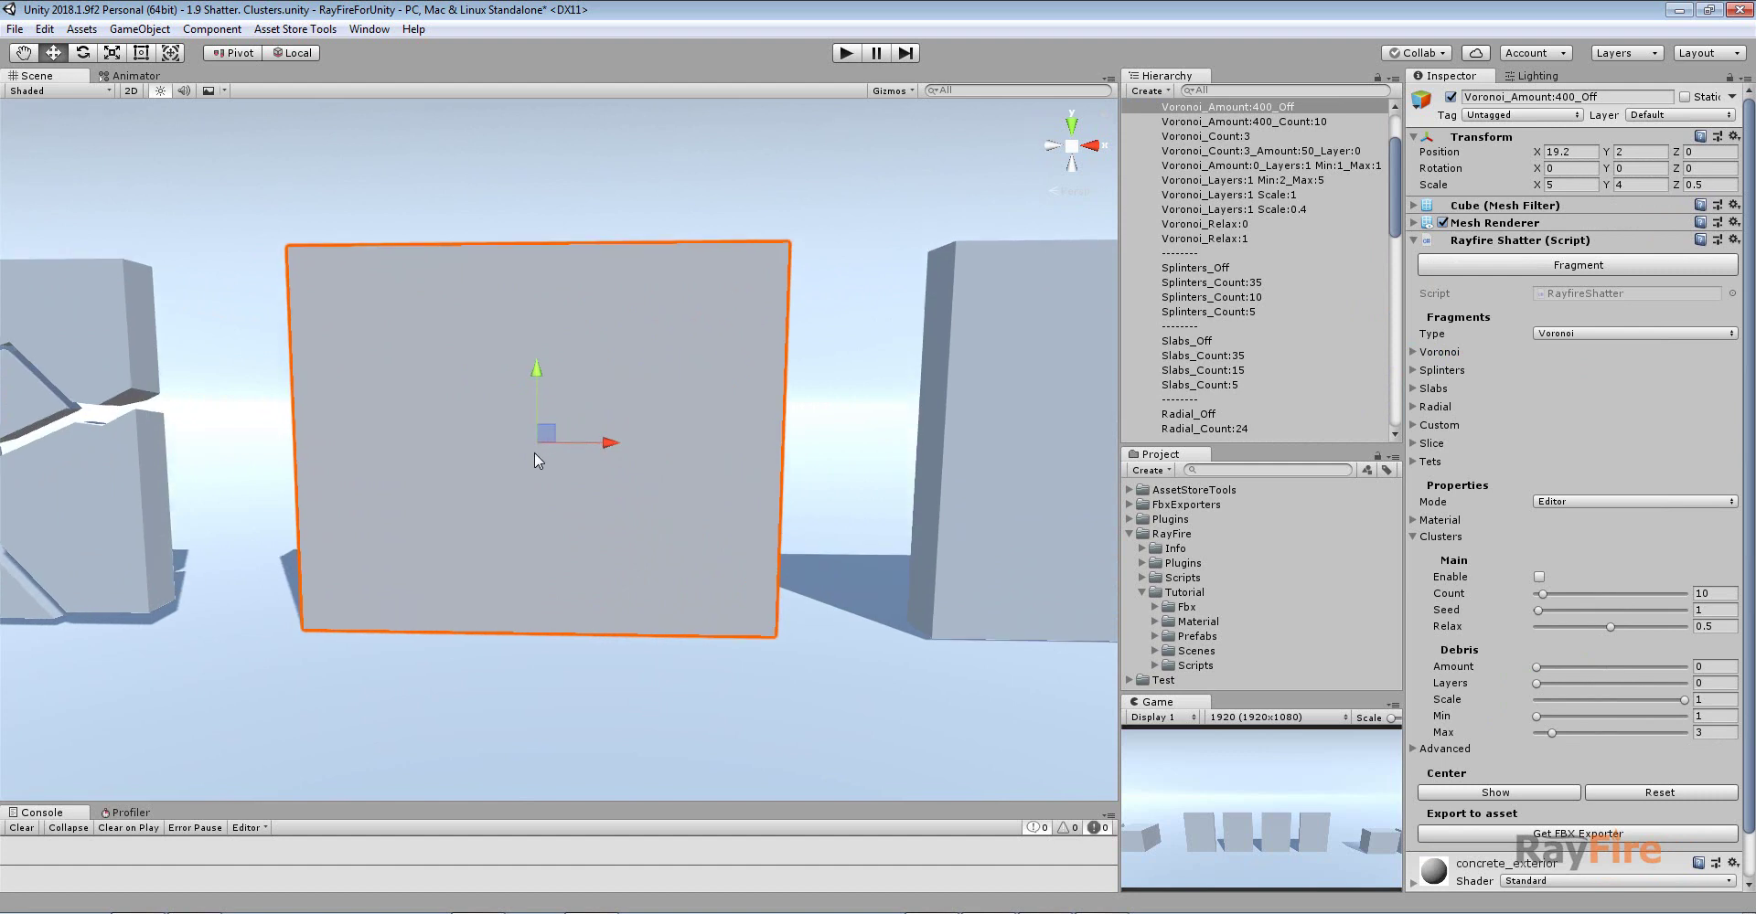
{"action": "left_click_drag", "start_coordinate": [536, 452], "coordinate": [549, 439], "text": "alt"}
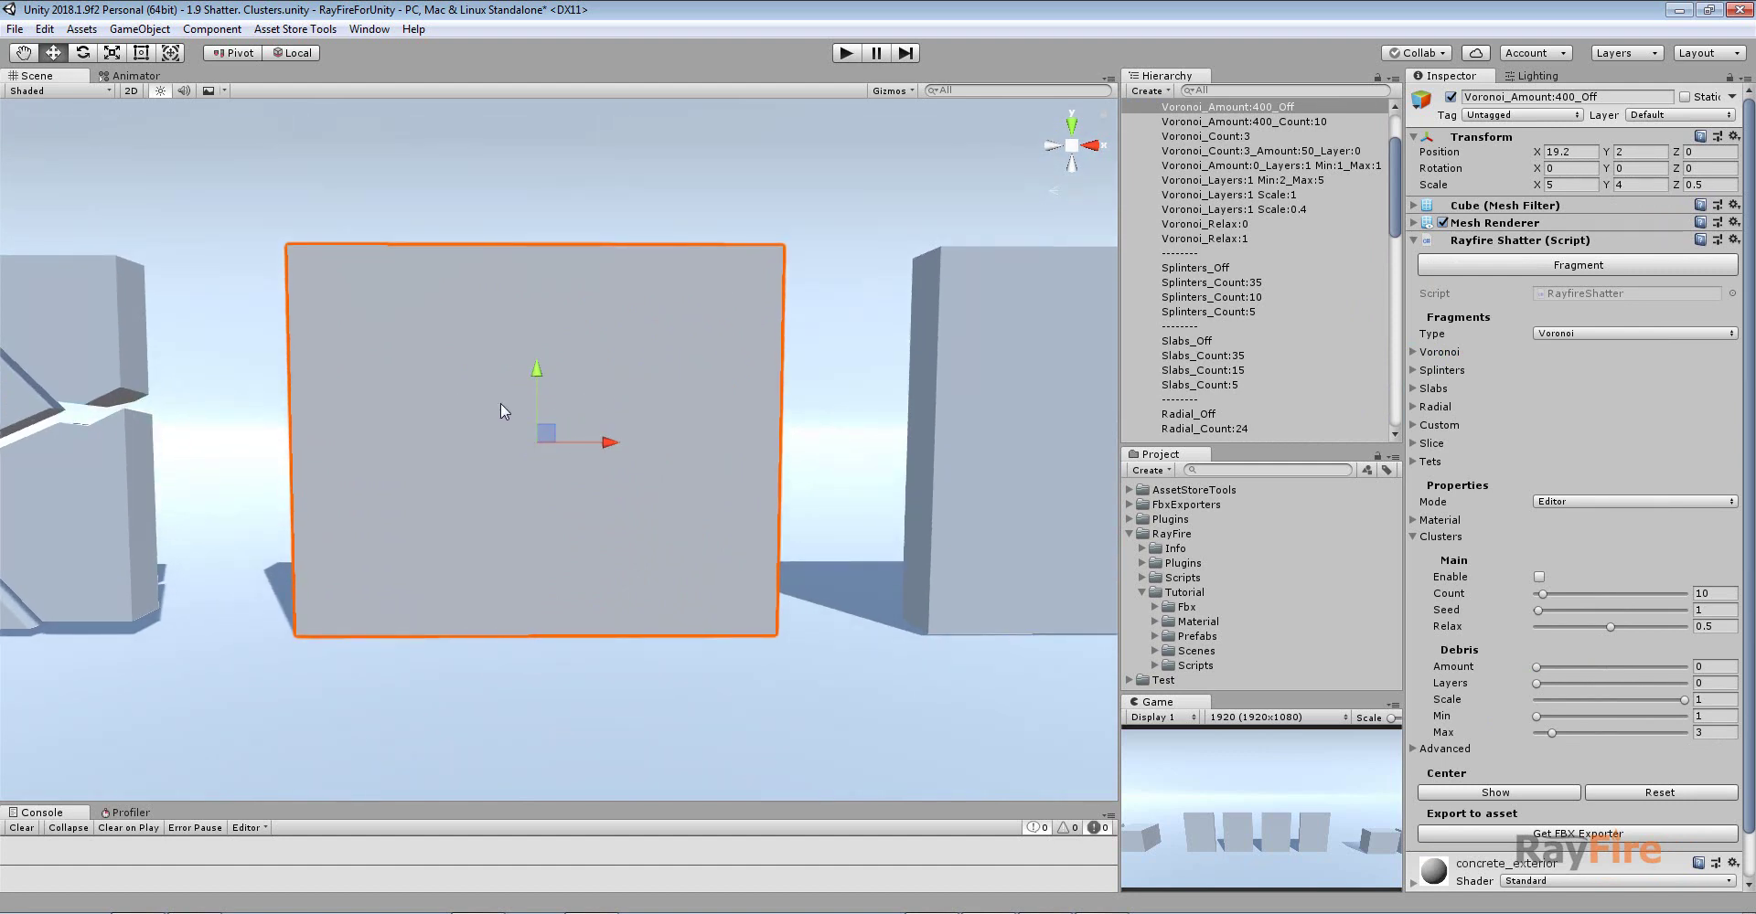
{"action": "left_click", "coordinate": [1555, 265]}
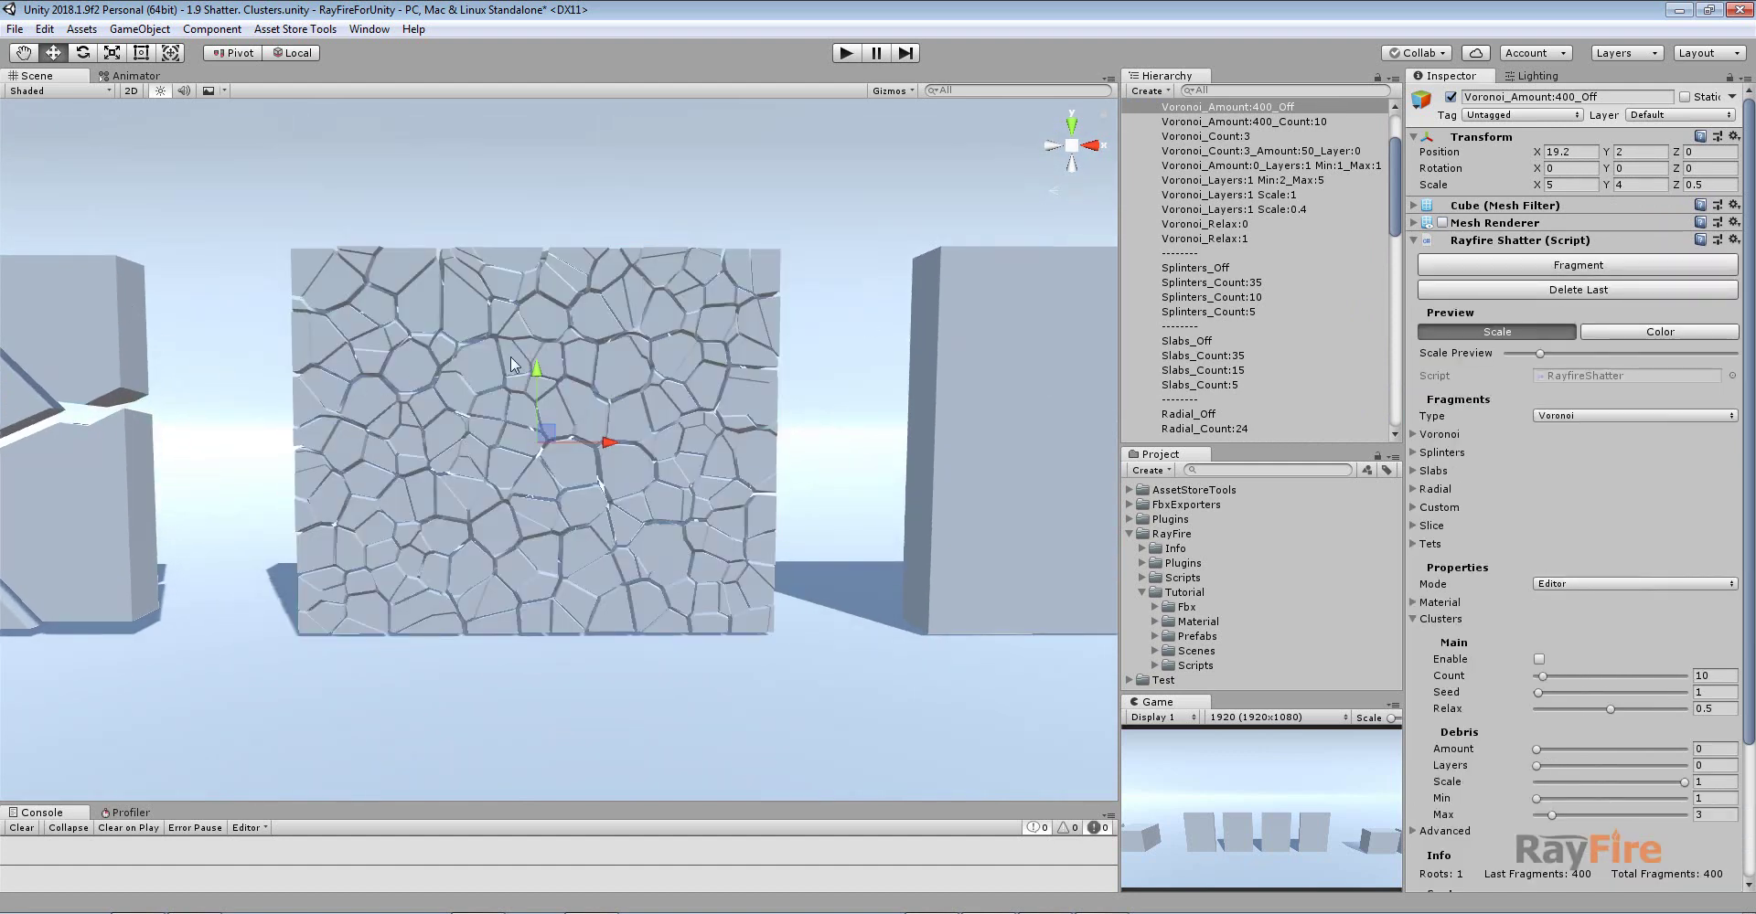
Examine the fragmented Voronoi_Amount:400_Off wall by selecting its pieces and clearing the selection
{"action": "middle_click_drag", "start_coordinate": [711, 402], "coordinate": [658, 377]}
{"action": "left_click_drag", "start_coordinate": [582, 265], "coordinate": [572, 365], "text": "alt"}
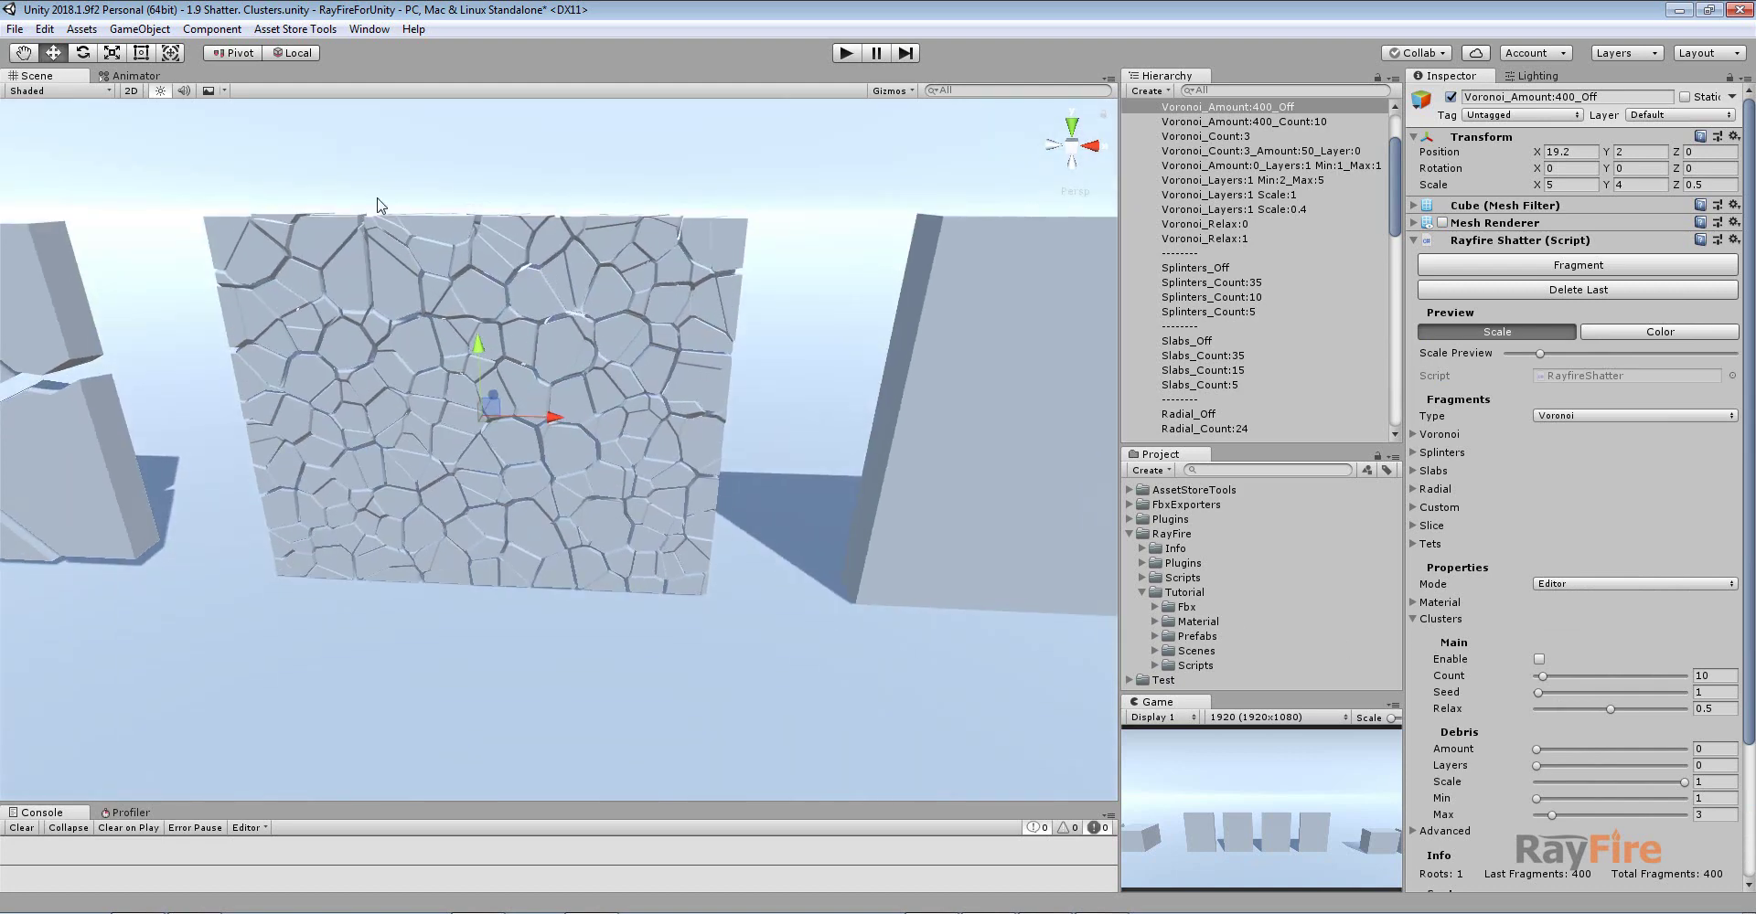
{"action": "left_click_drag", "start_coordinate": [335, 146], "coordinate": [796, 399]}
{"action": "left_click", "coordinate": [794, 334]}
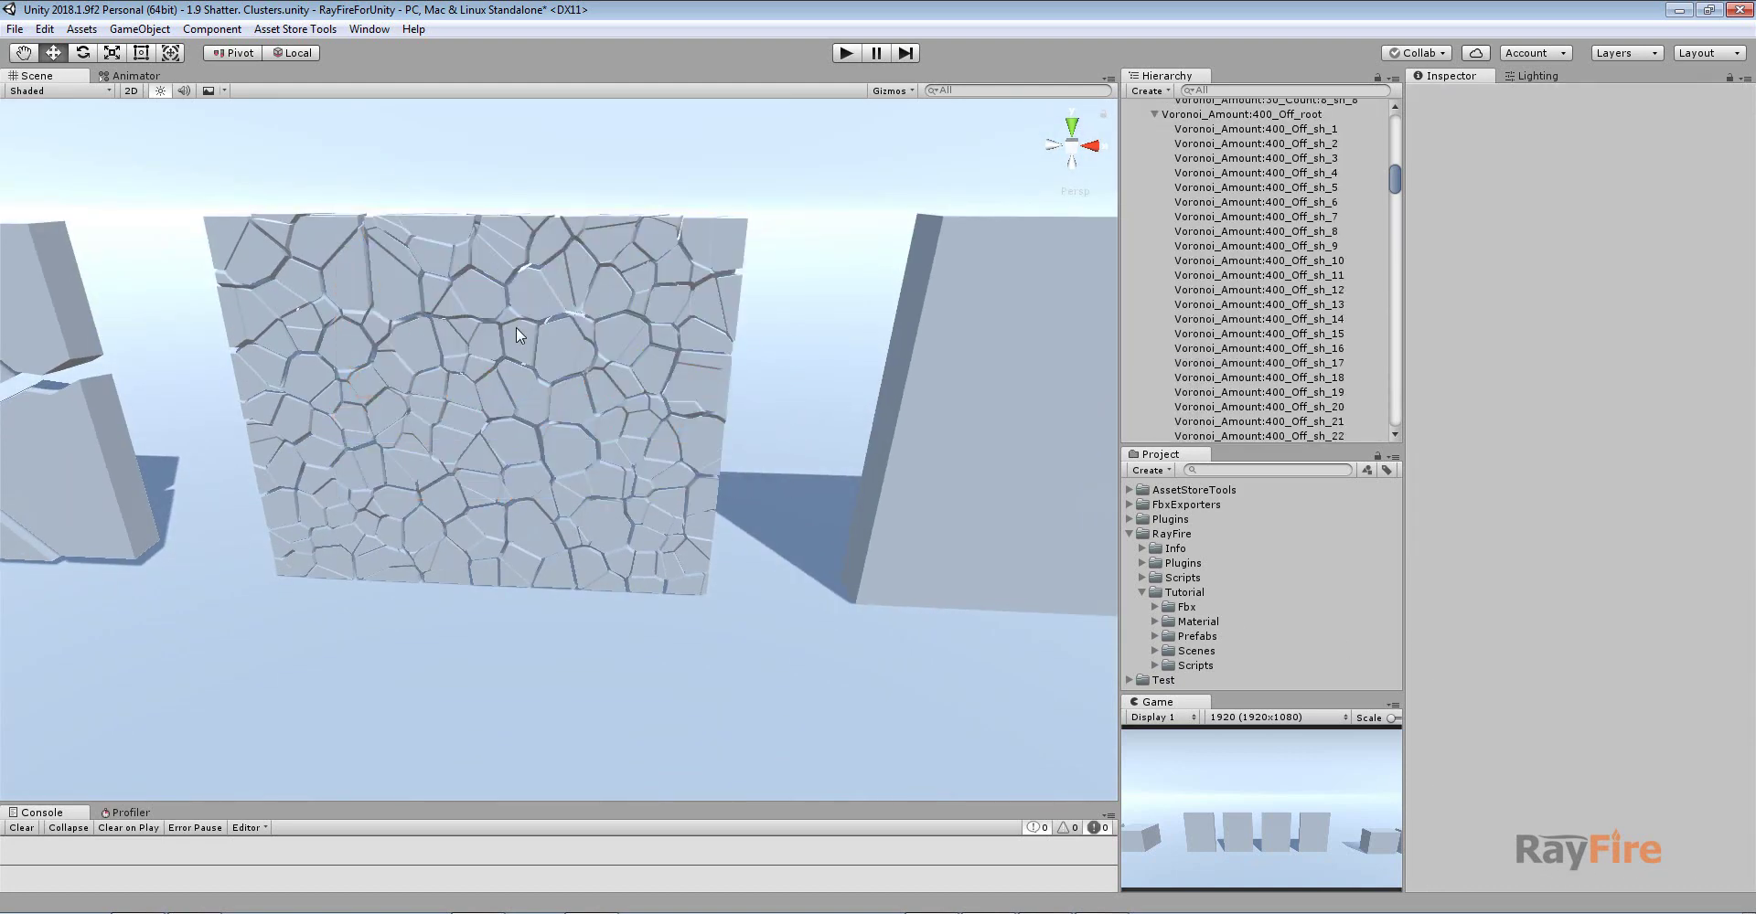
Fragment the Voronoi_Amount:400_Count:10 wall with clustering enabled and a cluster count of 10
{"action": "left_click", "coordinate": [909, 402]}
{"action": "middle_click_drag", "start_coordinate": [830, 424], "coordinate": [421, 432]}
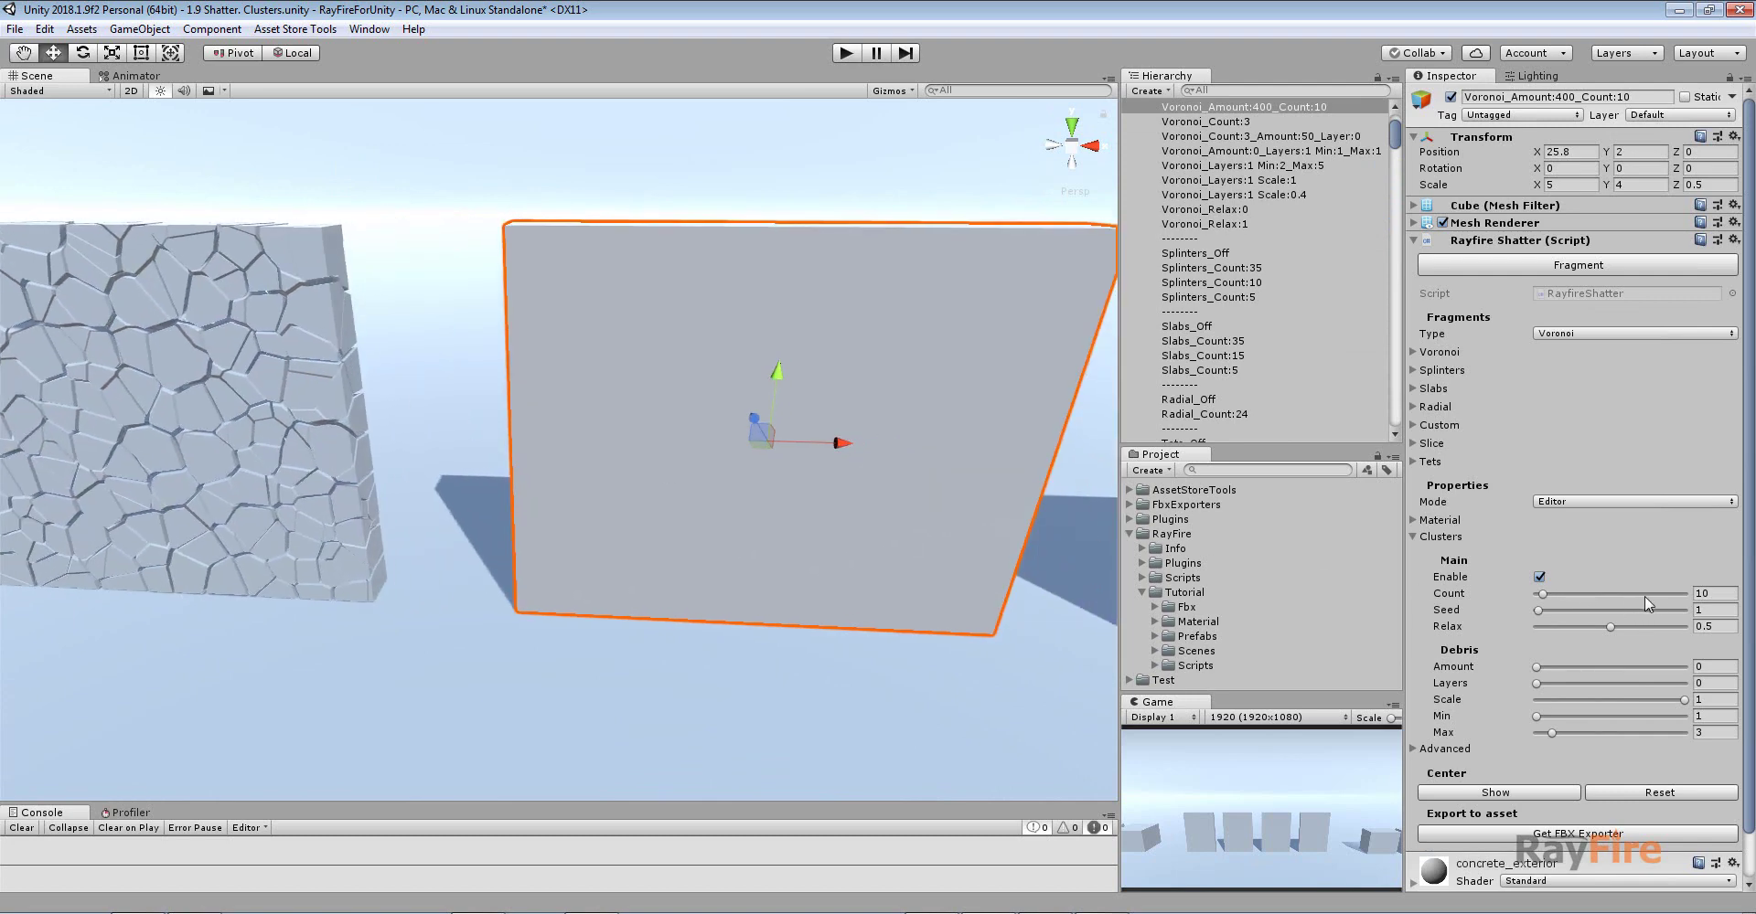
{"action": "left_click", "coordinate": [1707, 594]}
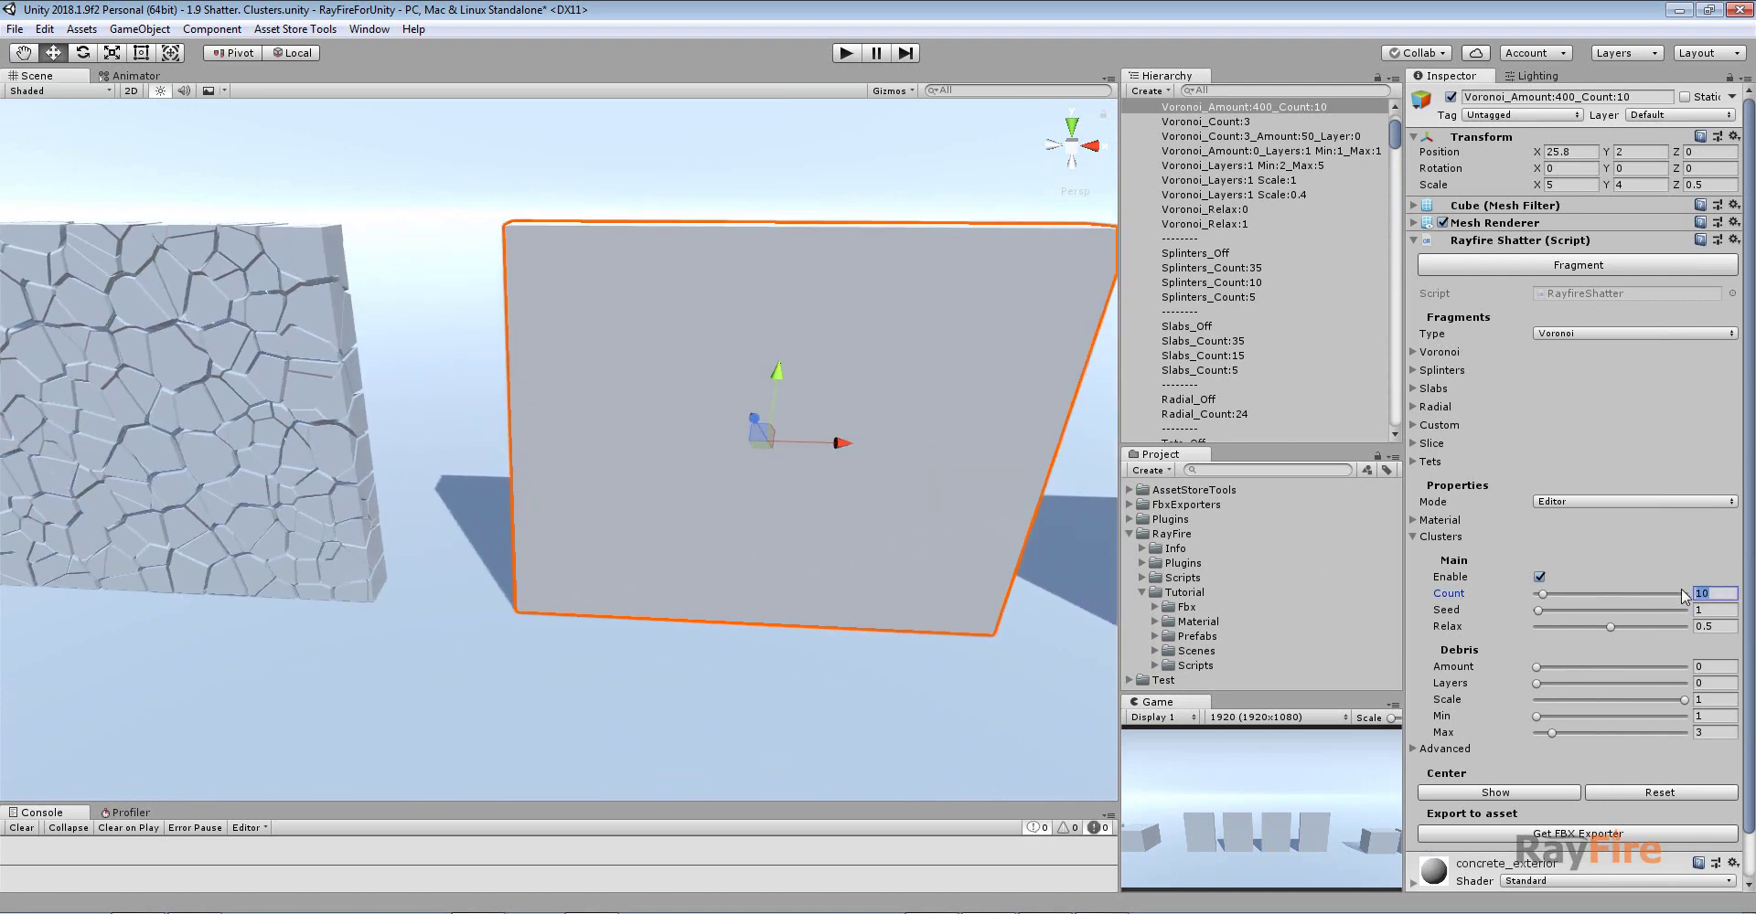
{"action": "left_click", "coordinate": [1585, 267]}
{"action": "middle_click_drag", "start_coordinate": [945, 283], "coordinate": [789, 283]}
{"action": "left_click_drag", "start_coordinate": [509, 523], "coordinate": [554, 322], "text": "alt"}
Compare one clustered piece of the Voronoi_Amount:400_Count:10 wall with groups of small fragments in the upper part of the unclustered wall
{"action": "left_click", "coordinate": [503, 450]}
{"action": "scroll", "coordinate": [503, 450], "scroll_direction": "up", "scroll_amount": 2}
{"action": "middle_click_drag", "start_coordinate": [418, 467], "coordinate": [633, 462]}
{"action": "scroll", "coordinate": [633, 462], "scroll_direction": "down", "scroll_amount": 3}
{"action": "middle_click_drag", "start_coordinate": [228, 272], "coordinate": [399, 273]}
{"action": "left_click_drag", "start_coordinate": [268, 151], "coordinate": [495, 423]}
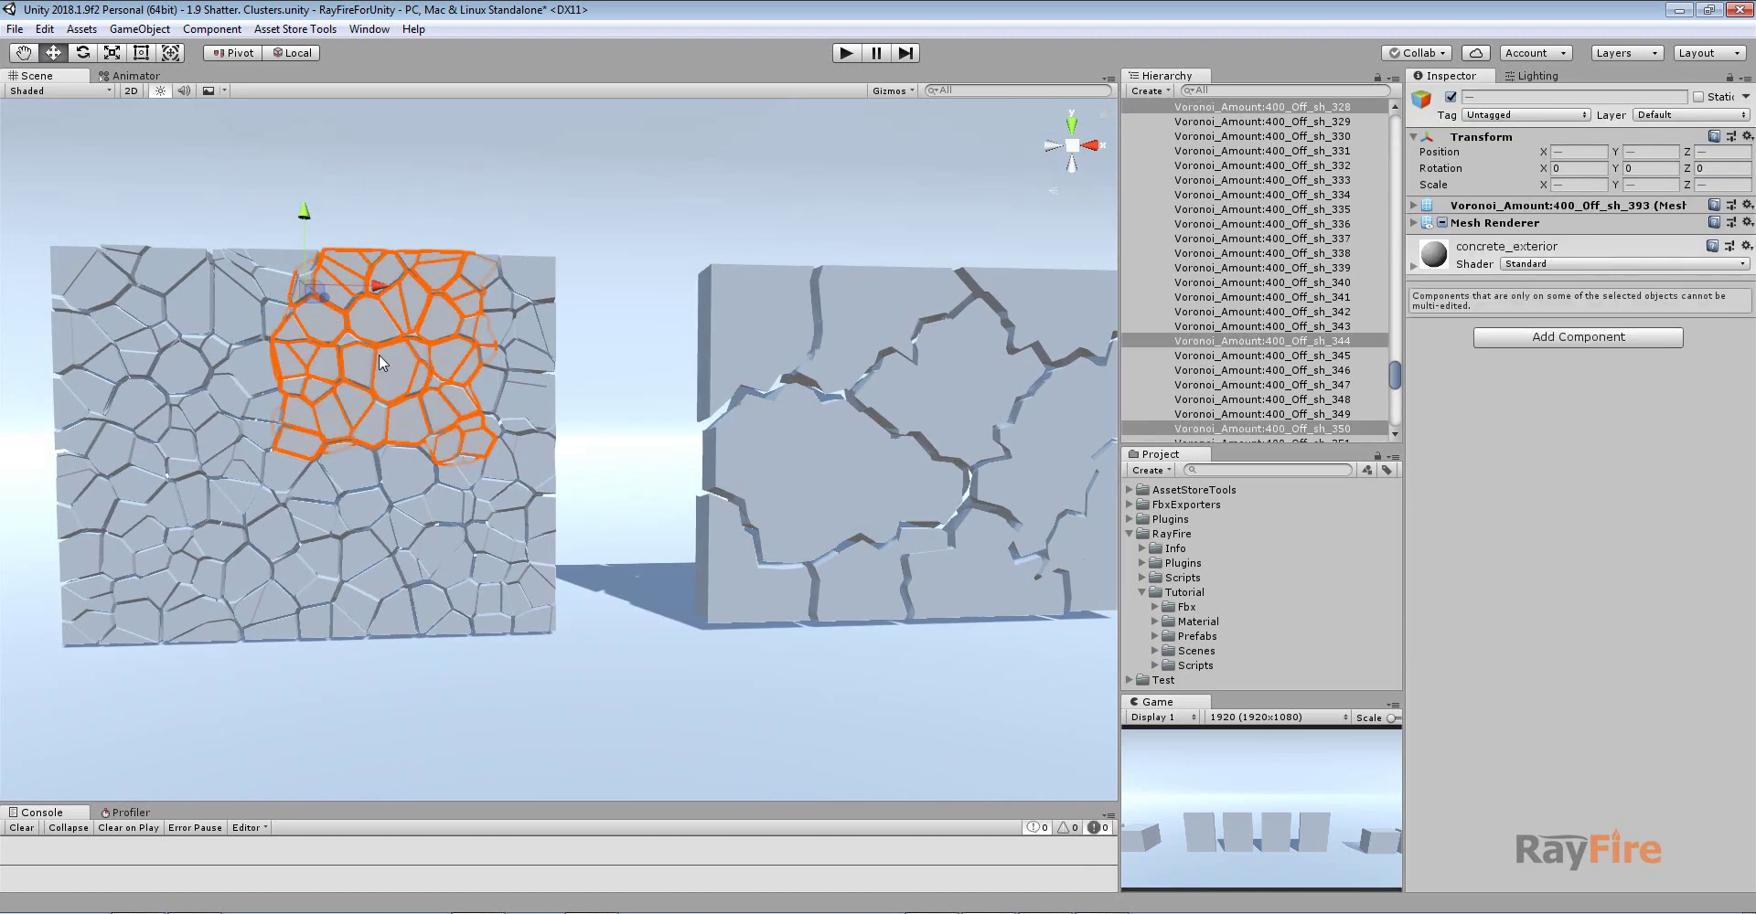
{"action": "middle_click_drag", "start_coordinate": [627, 327], "coordinate": [576, 323]}
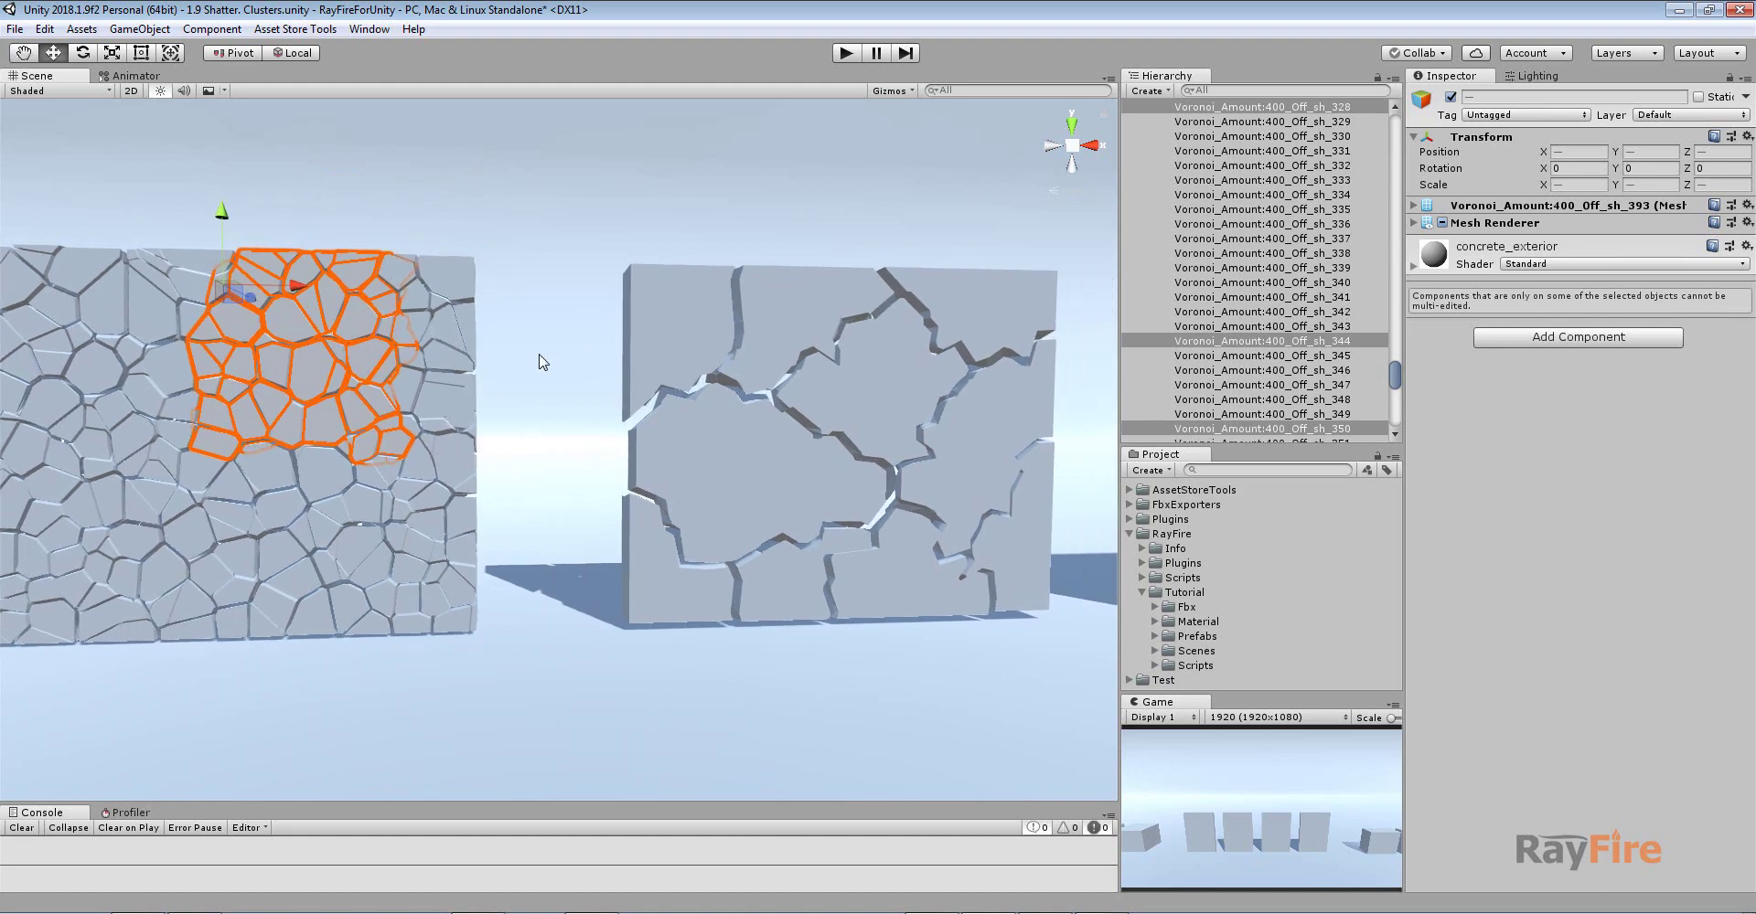
{"action": "left_click_drag", "start_coordinate": [499, 351], "coordinate": [564, 397], "text": "alt"}
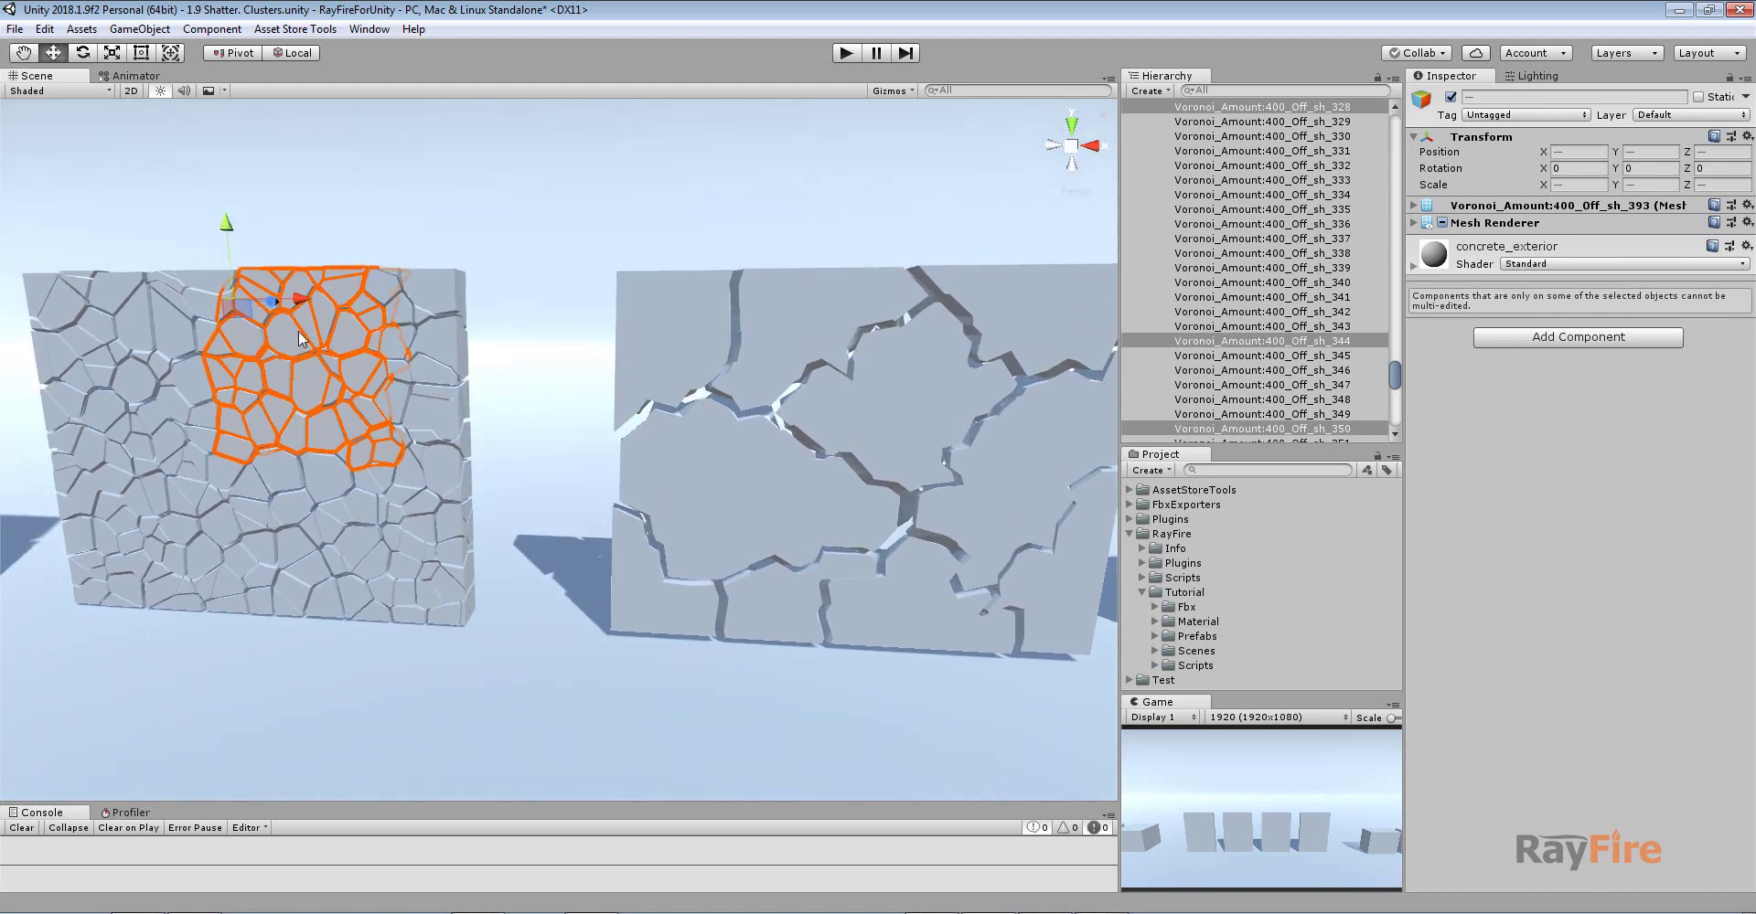
{"action": "left_click_drag", "start_coordinate": [139, 188], "coordinate": [474, 496]}
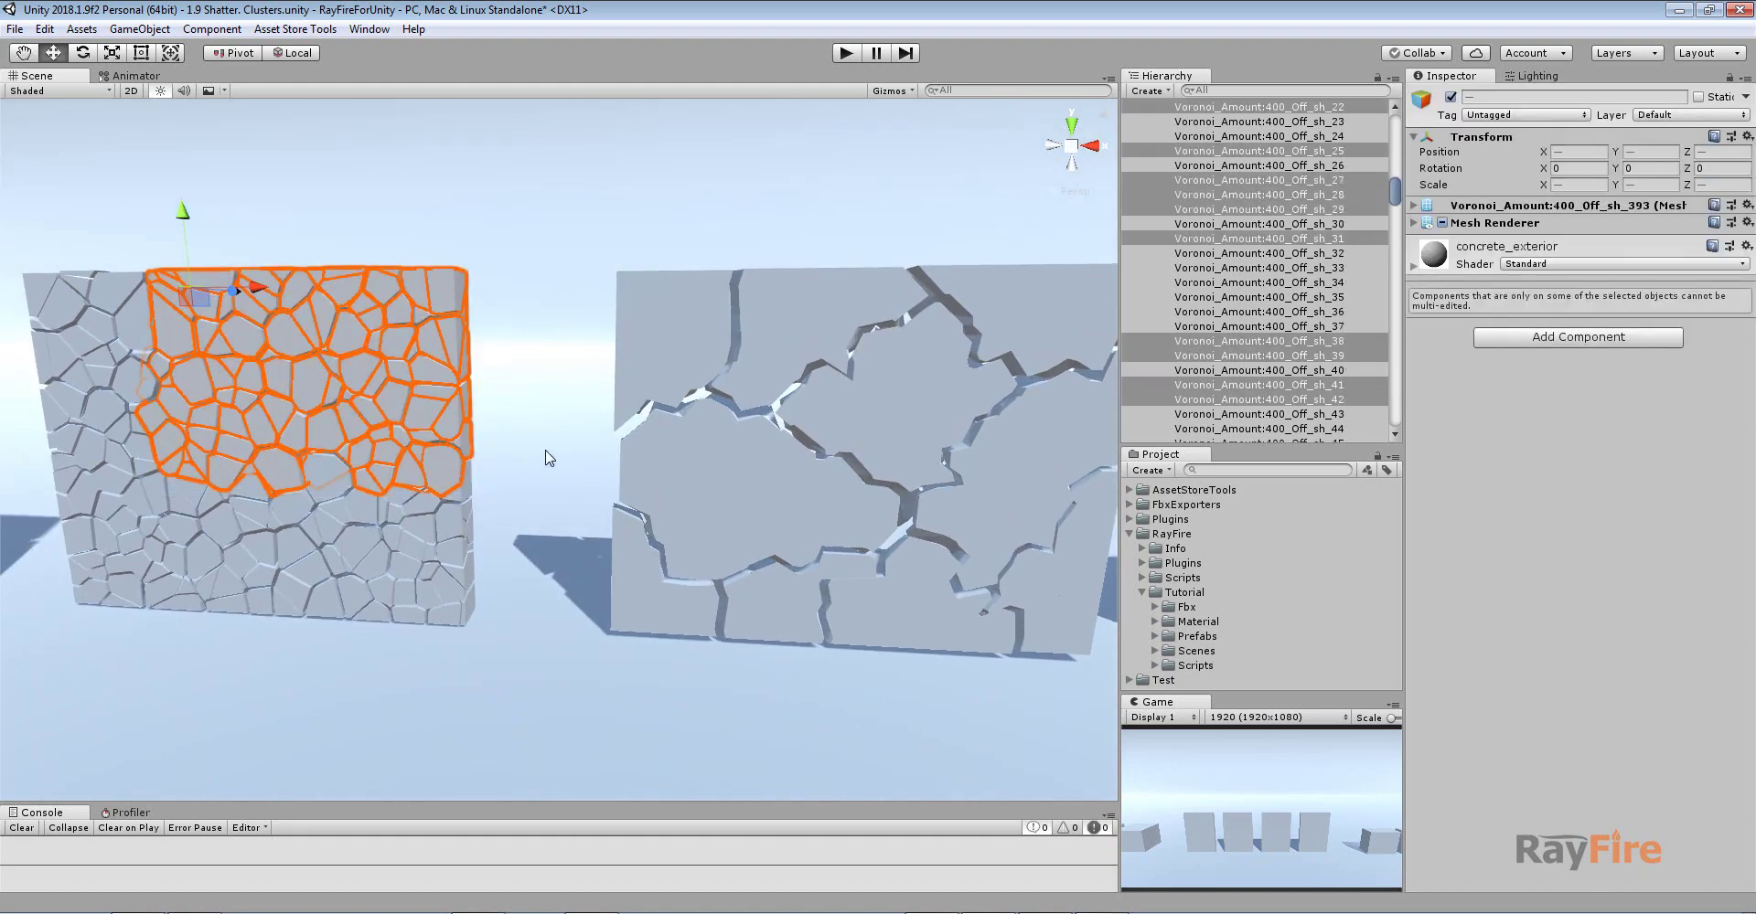
{"action": "left_click", "coordinate": [580, 213]}
Select all pieces of the ten-cluster wall and single out its large left cluster for closer inspection
{"action": "middle_click_drag", "start_coordinate": [689, 229], "coordinate": [375, 167]}
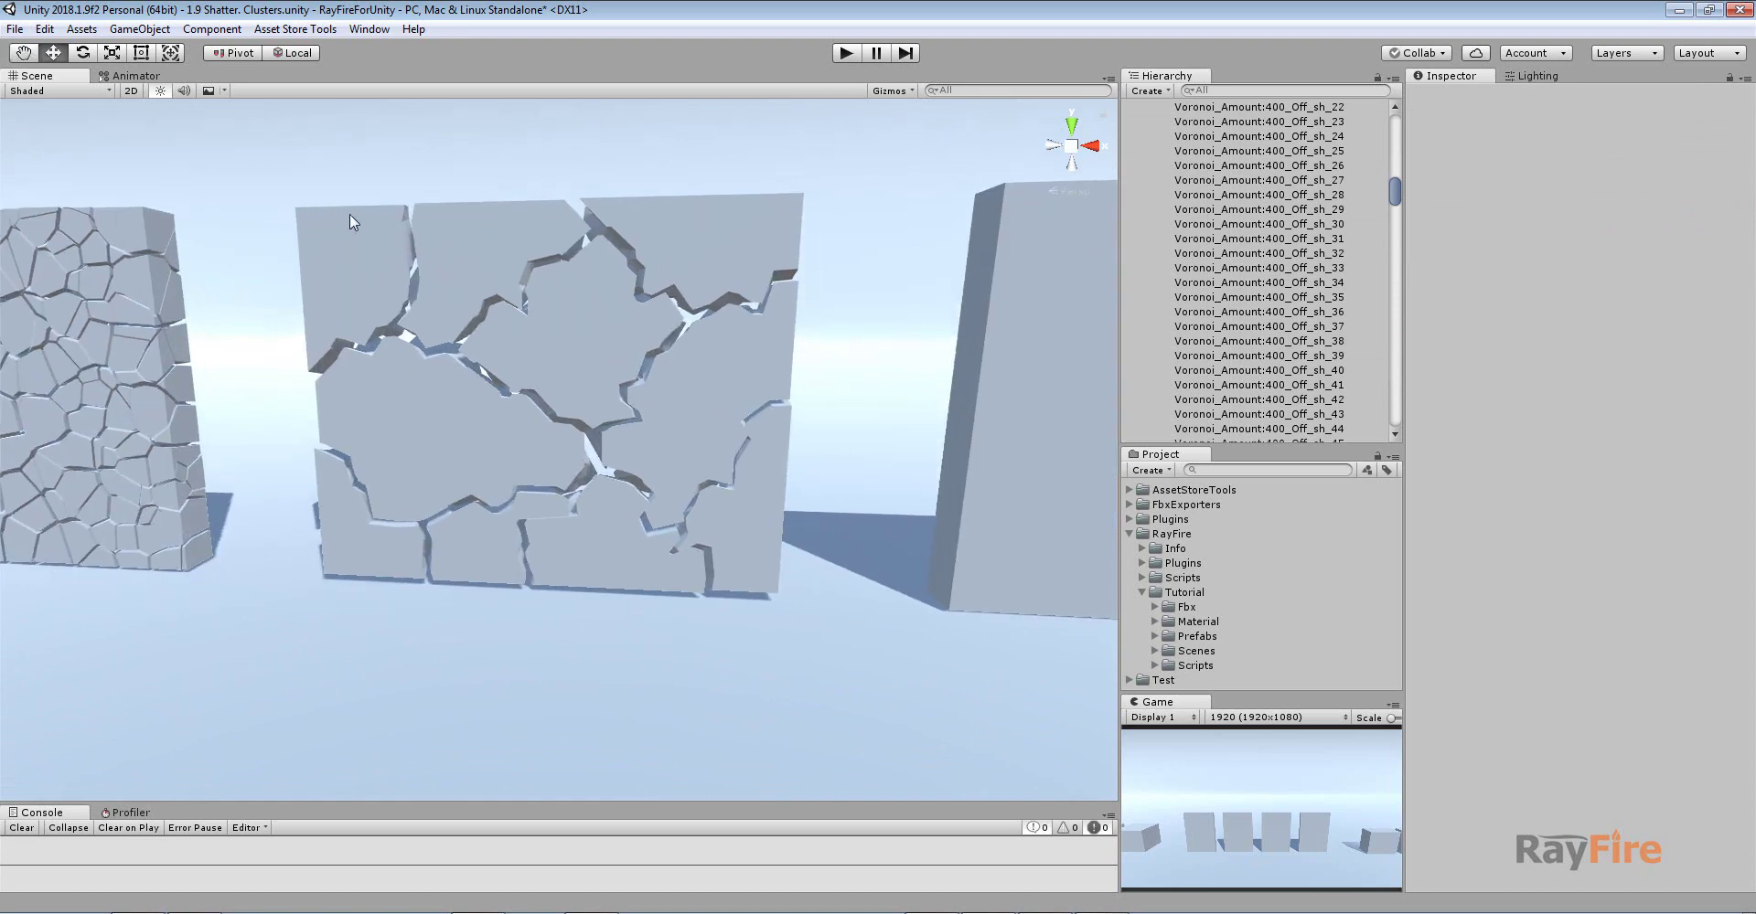
{"action": "left_click_drag", "start_coordinate": [268, 153], "coordinate": [839, 619]}
{"action": "left_click", "coordinate": [431, 428]}
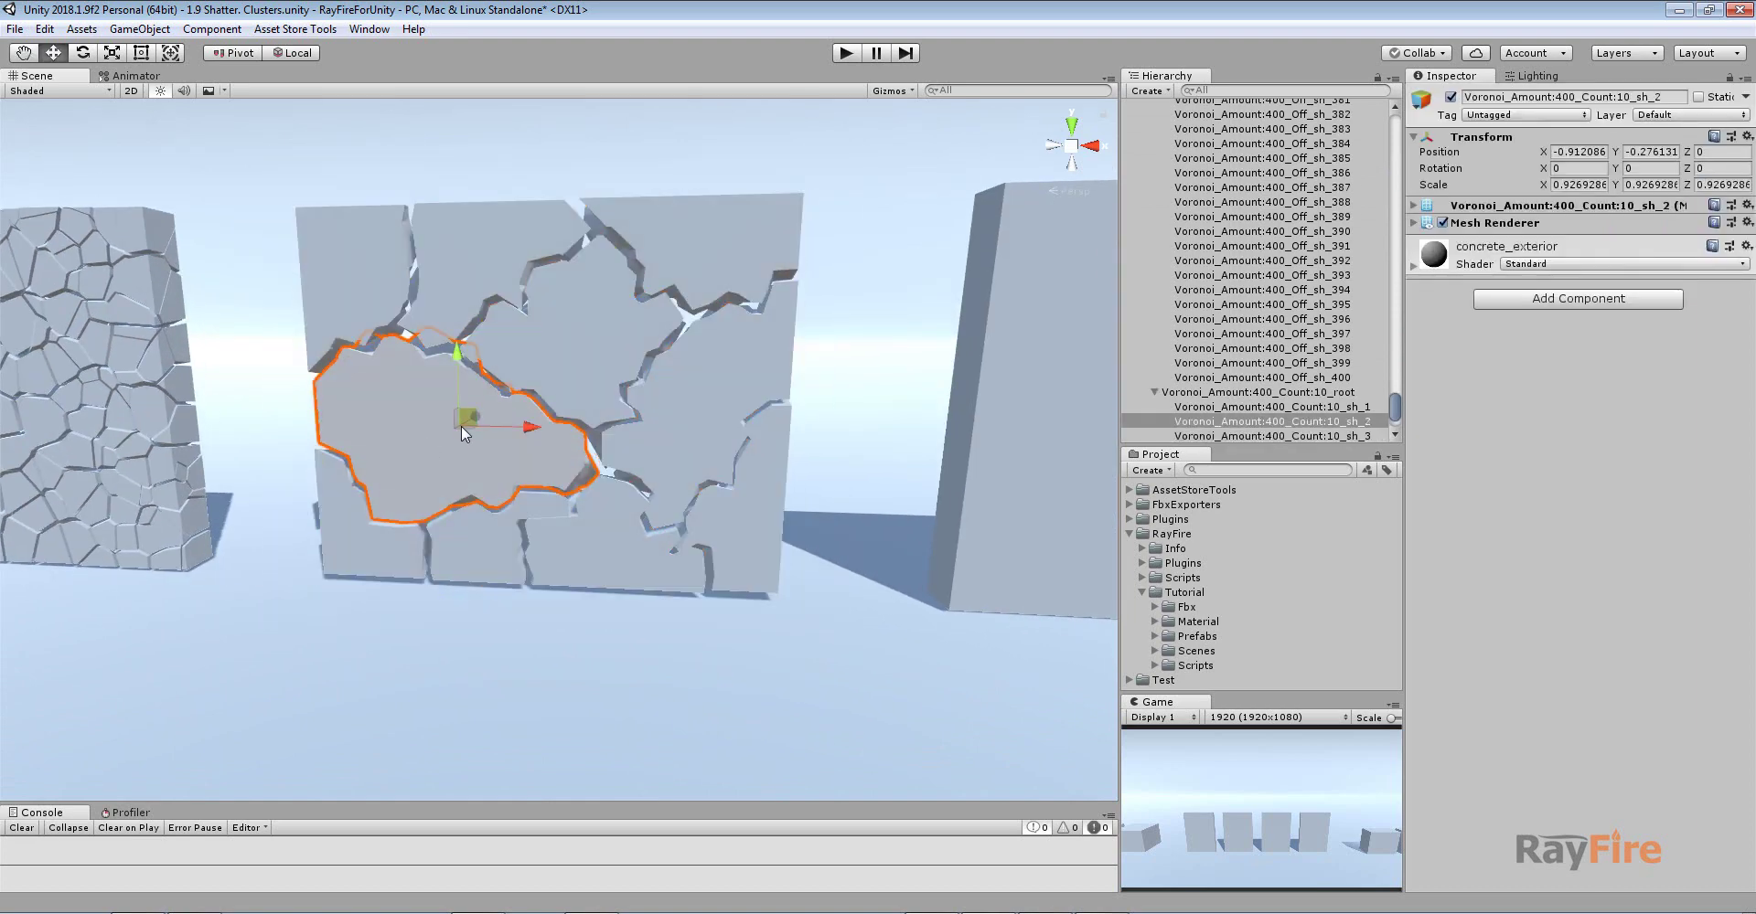
{"action": "left_click_drag", "start_coordinate": [461, 425], "coordinate": [589, 456], "text": "alt"}
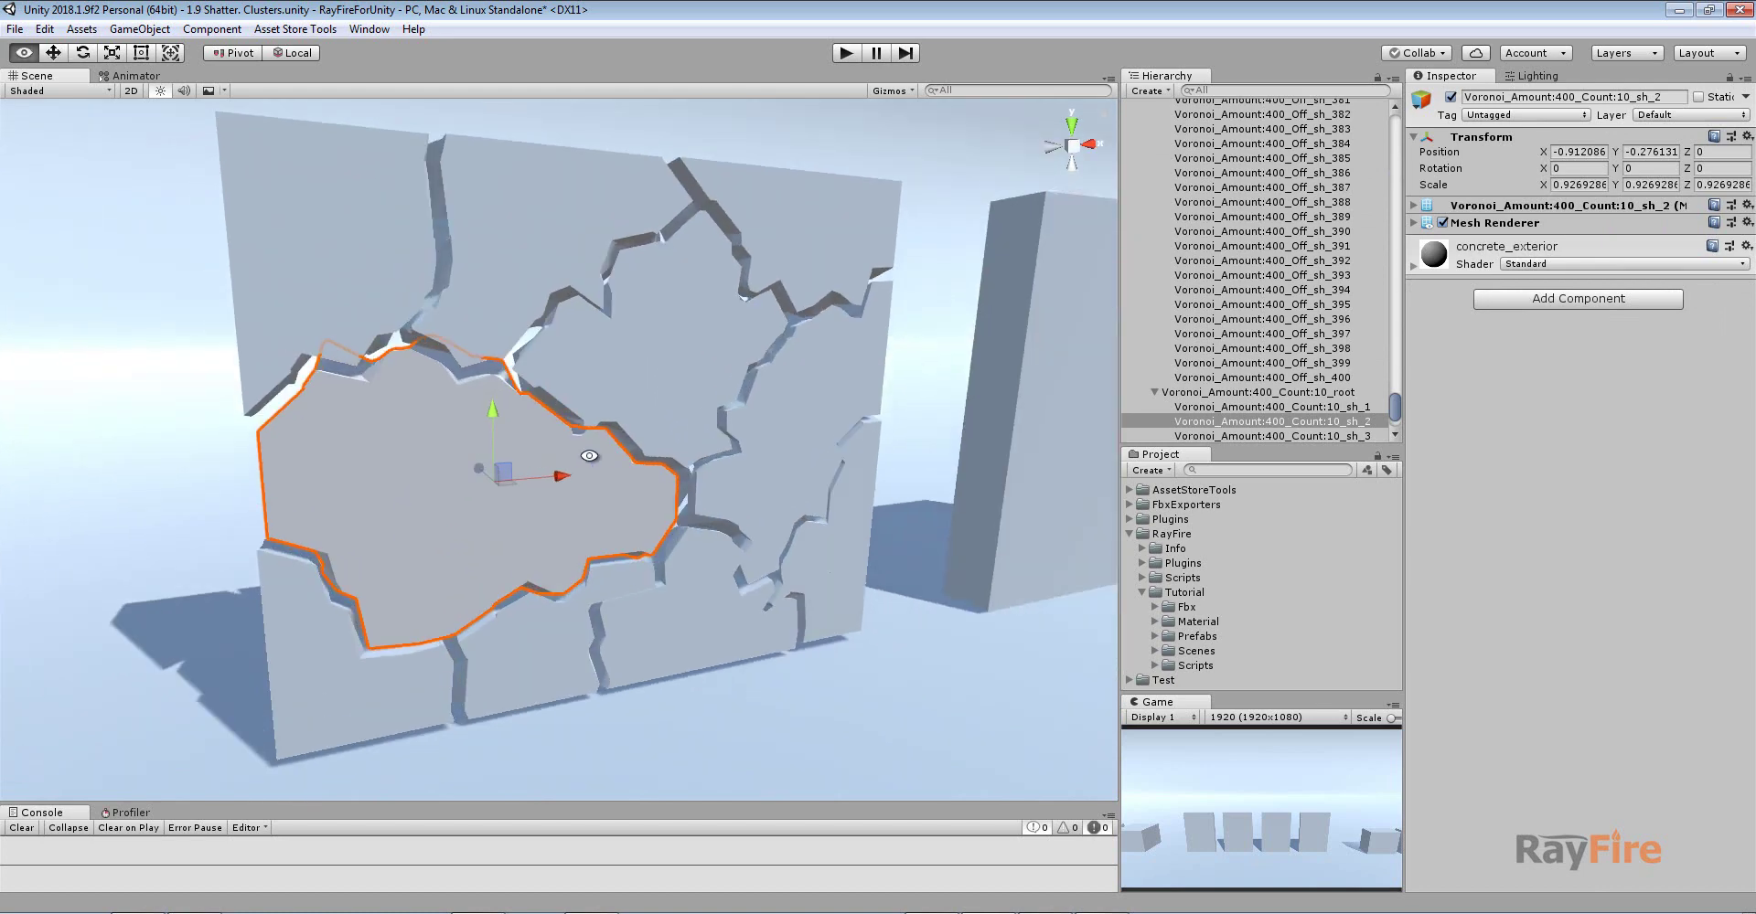
Inspect the mesh of the ten-cluster wall's large left piece in Shaded Wireframe mode and restore Shaded mode
{"action": "left_click", "coordinate": [58, 90]}
{"action": "left_click", "coordinate": [74, 150]}
{"action": "scroll", "coordinate": [387, 454], "scroll_direction": "up", "scroll_amount": 3}
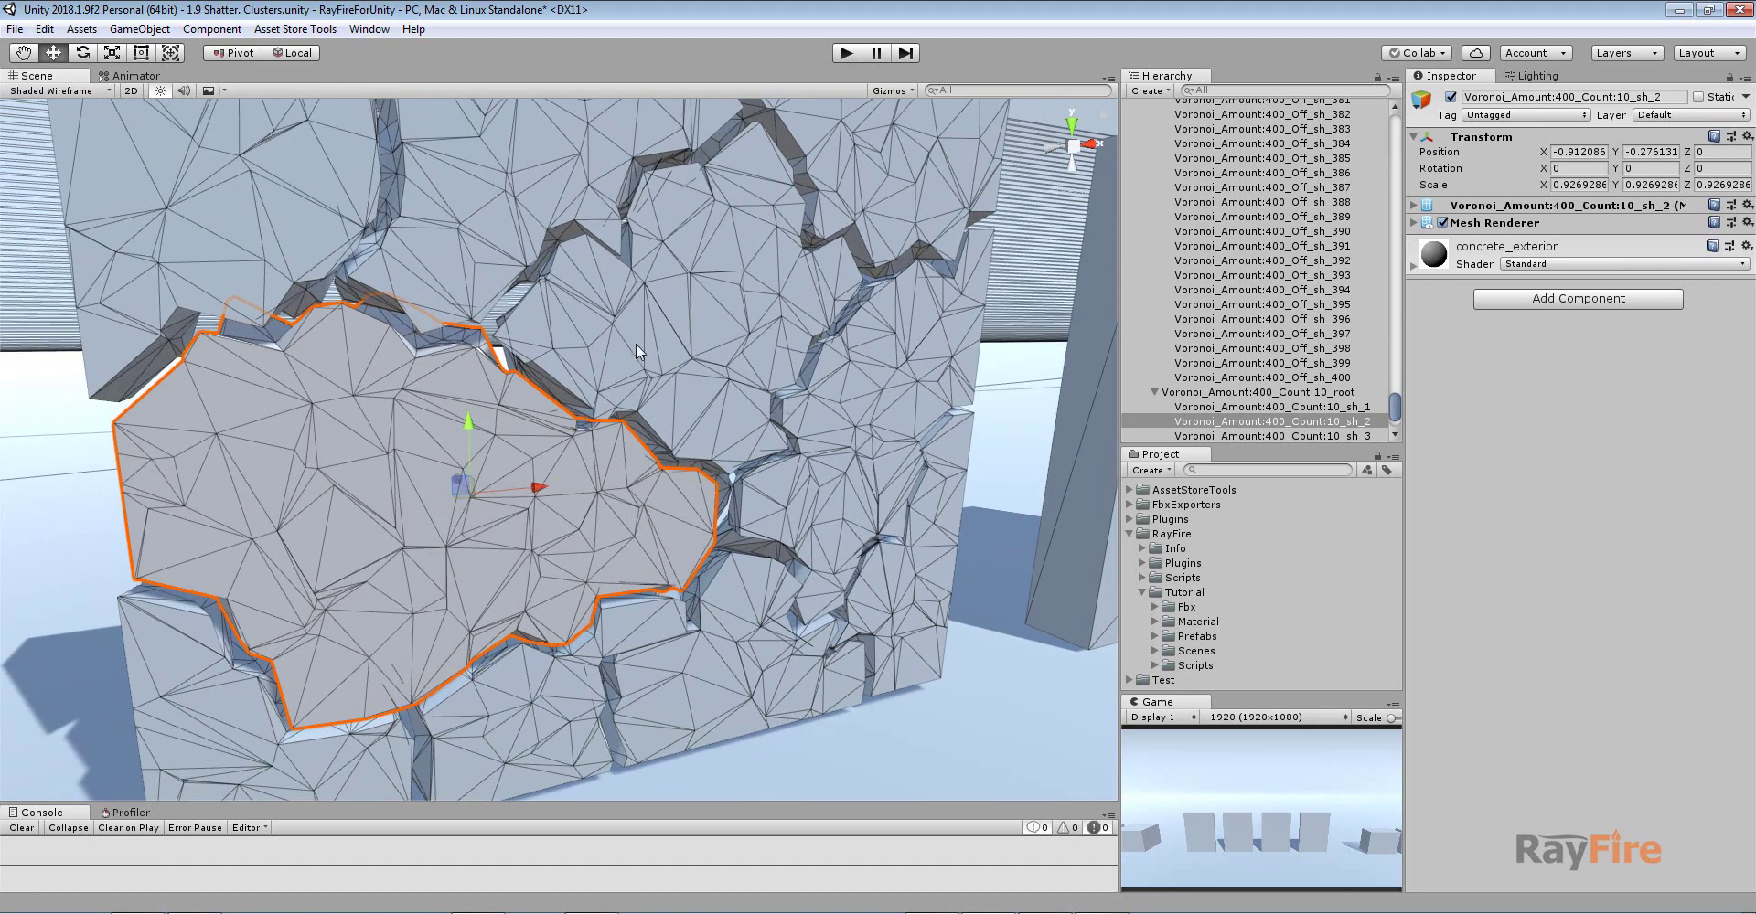
{"action": "left_click_drag", "start_coordinate": [677, 375], "coordinate": [503, 395], "text": "alt"}
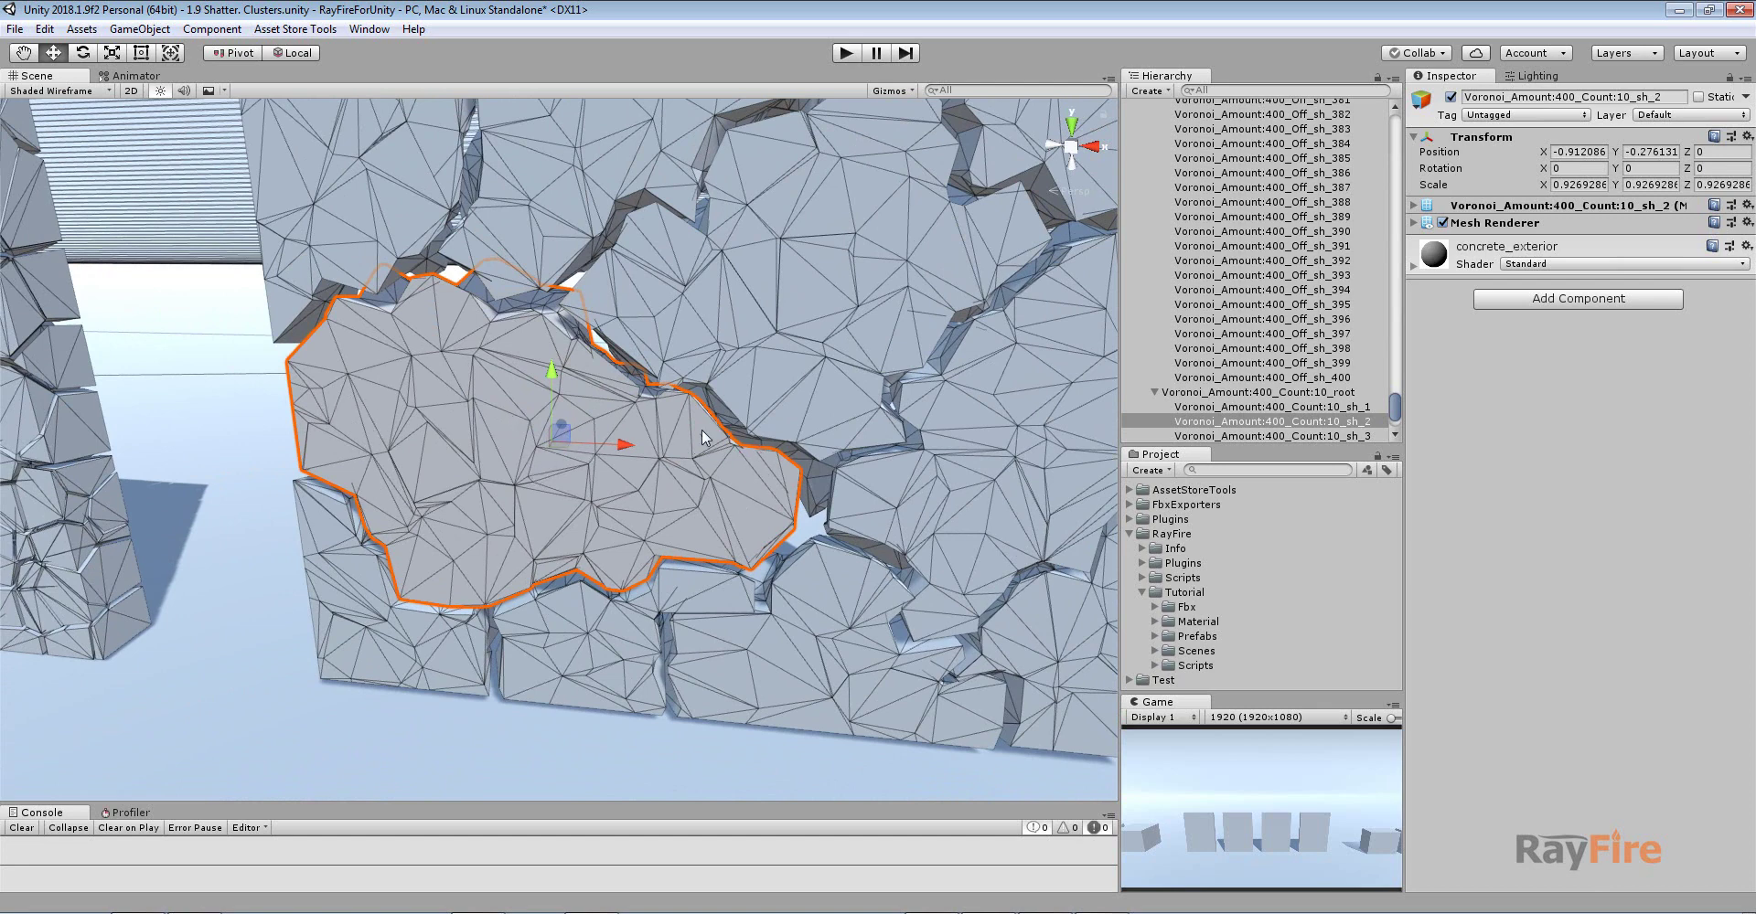
{"action": "left_click_drag", "start_coordinate": [701, 430], "coordinate": [431, 365], "text": "alt"}
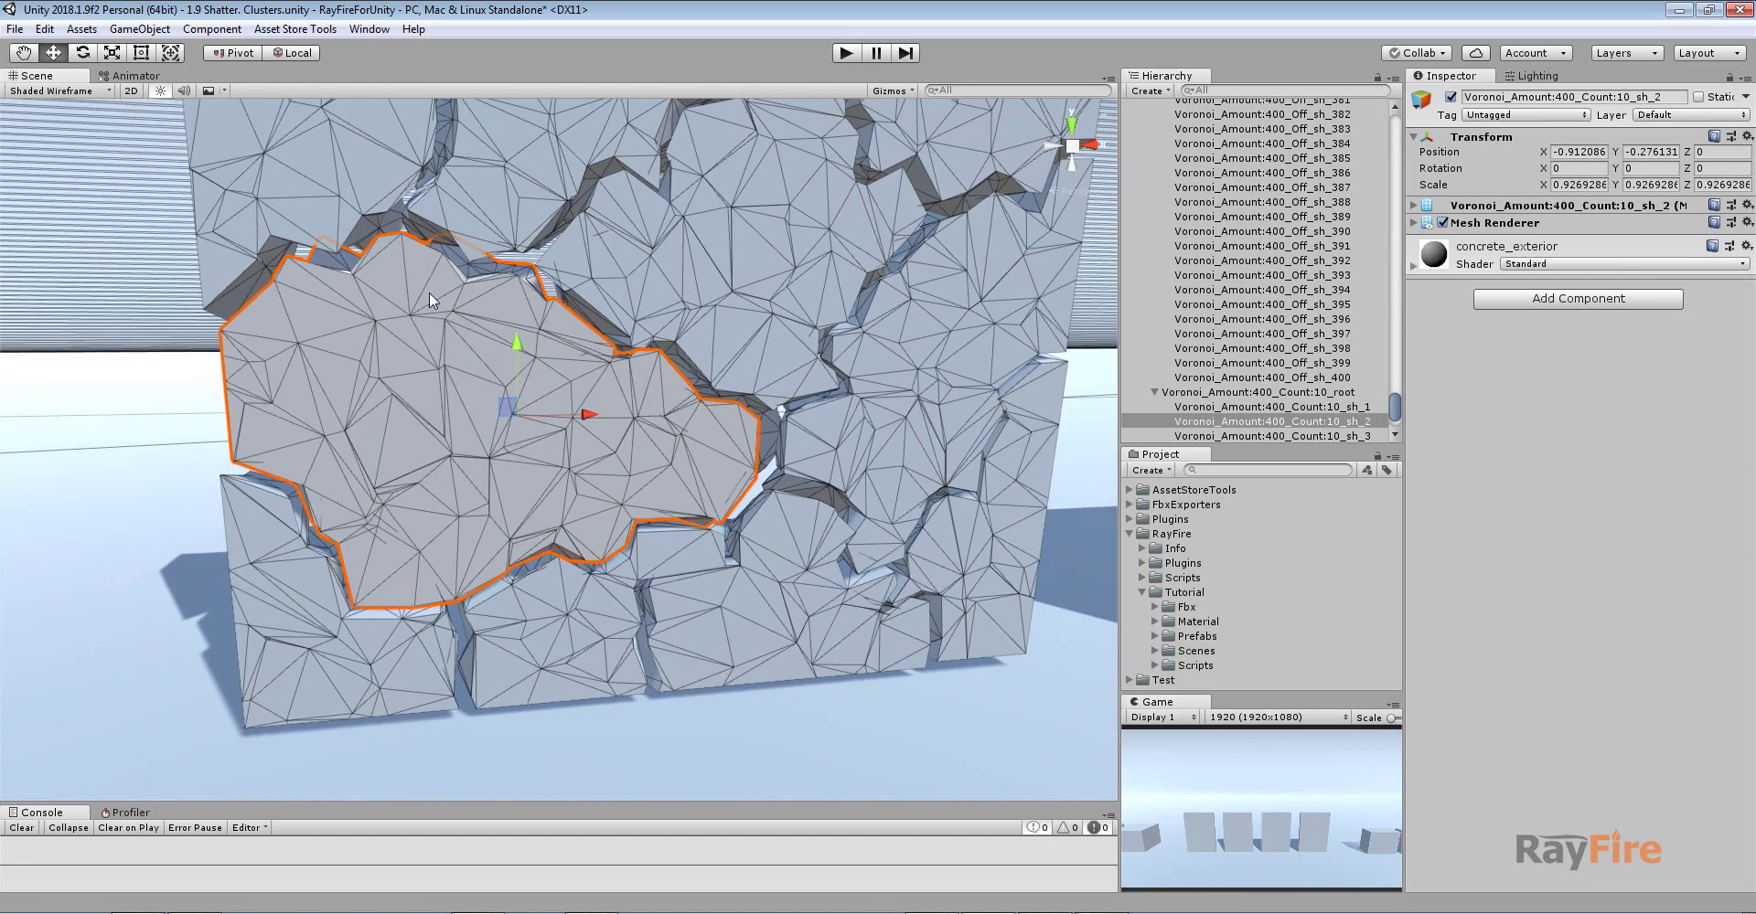
{"action": "left_click", "coordinate": [60, 92]}
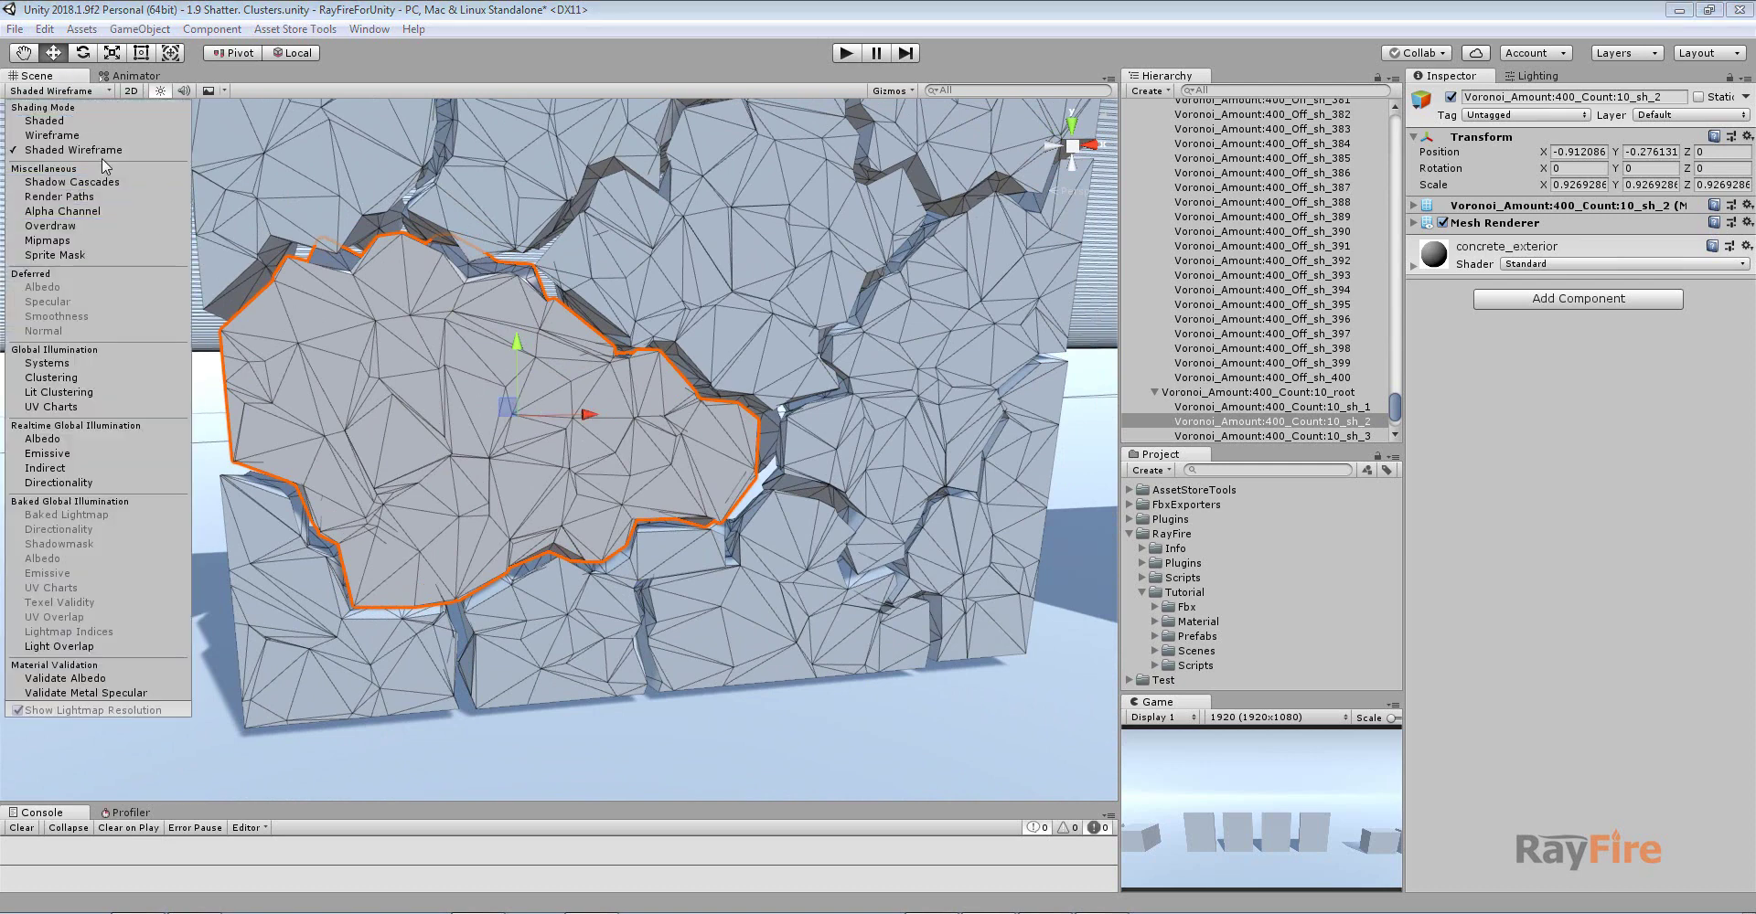
{"action": "left_click", "coordinate": [50, 120]}
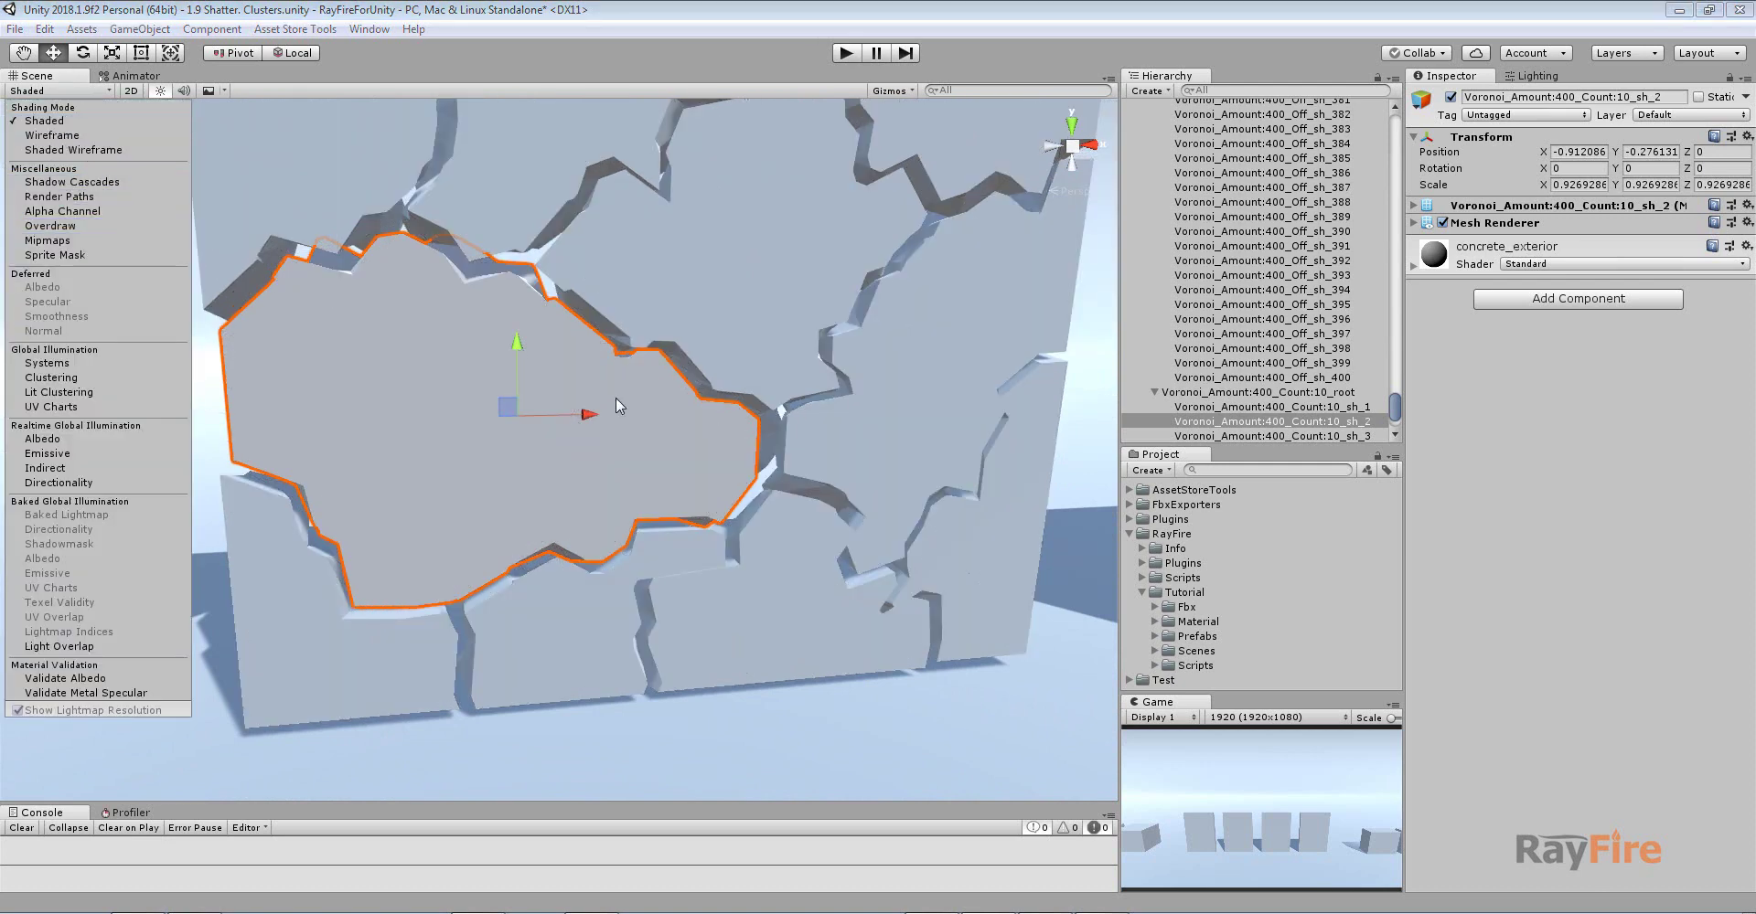
{"action": "left_click_drag", "start_coordinate": [617, 399], "coordinate": [601, 389], "text": "alt"}
{"action": "scroll", "coordinate": [669, 388], "scroll_direction": "down", "scroll_amount": 3}
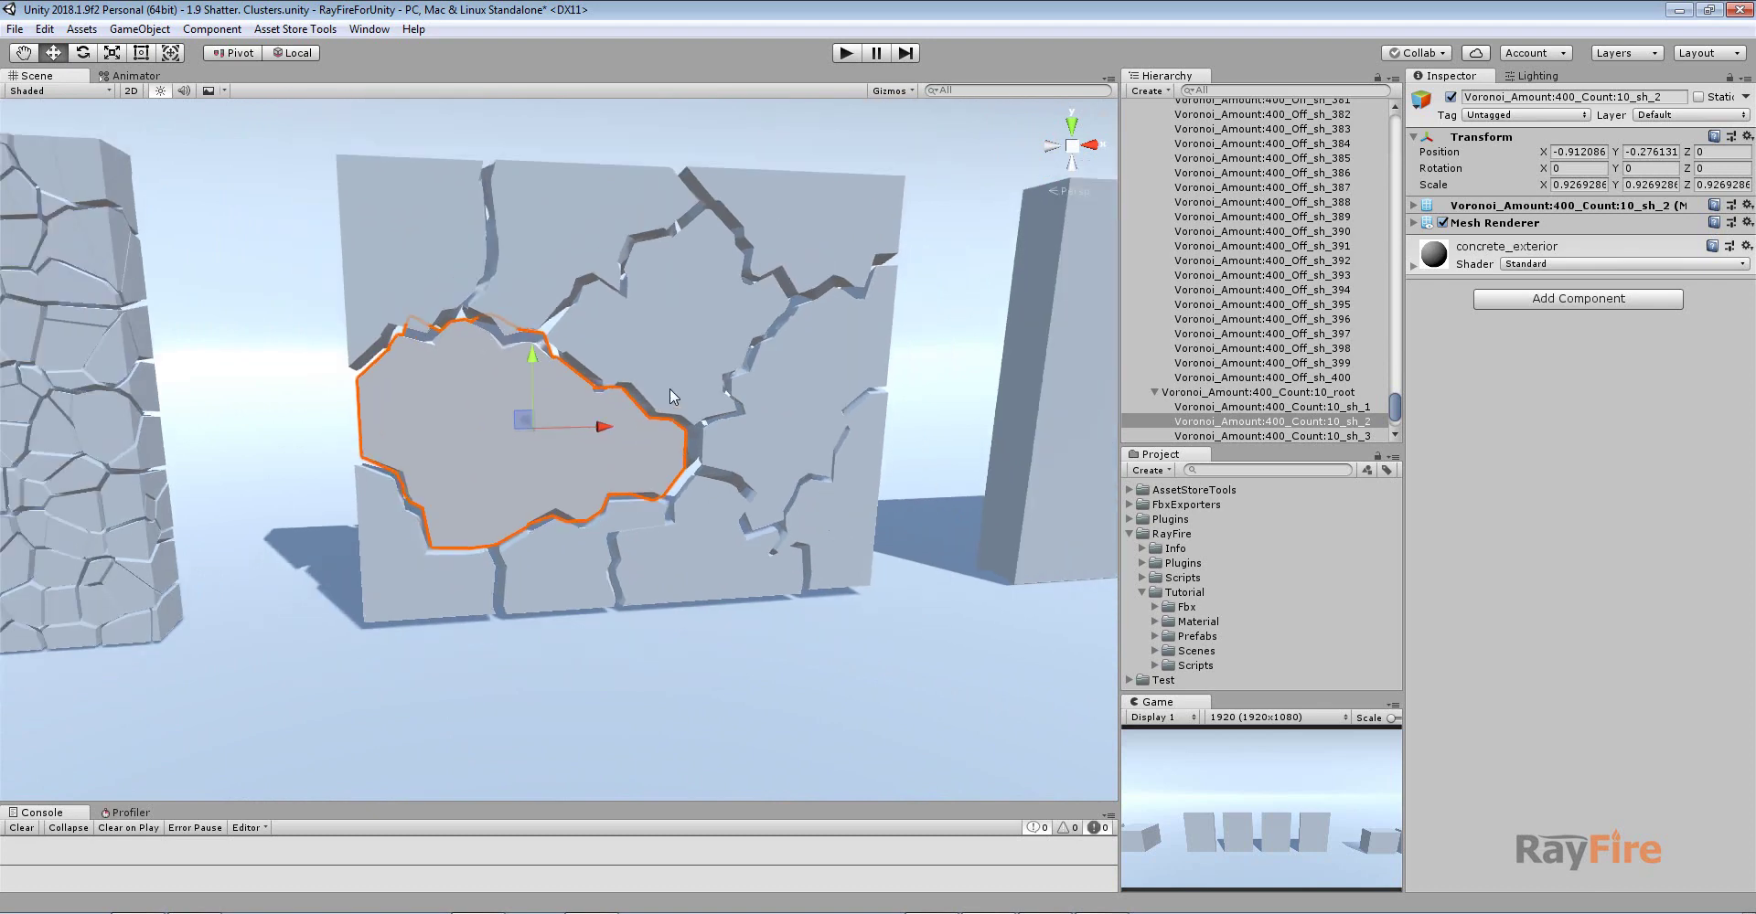
Fragment the Voronoi_Count:3 wall with a cluster count of 3 and spread its pieces with the scale preview
{"action": "middle_click_drag", "start_coordinate": [843, 400], "coordinate": [527, 414]}
{"action": "left_click", "coordinate": [794, 391]}
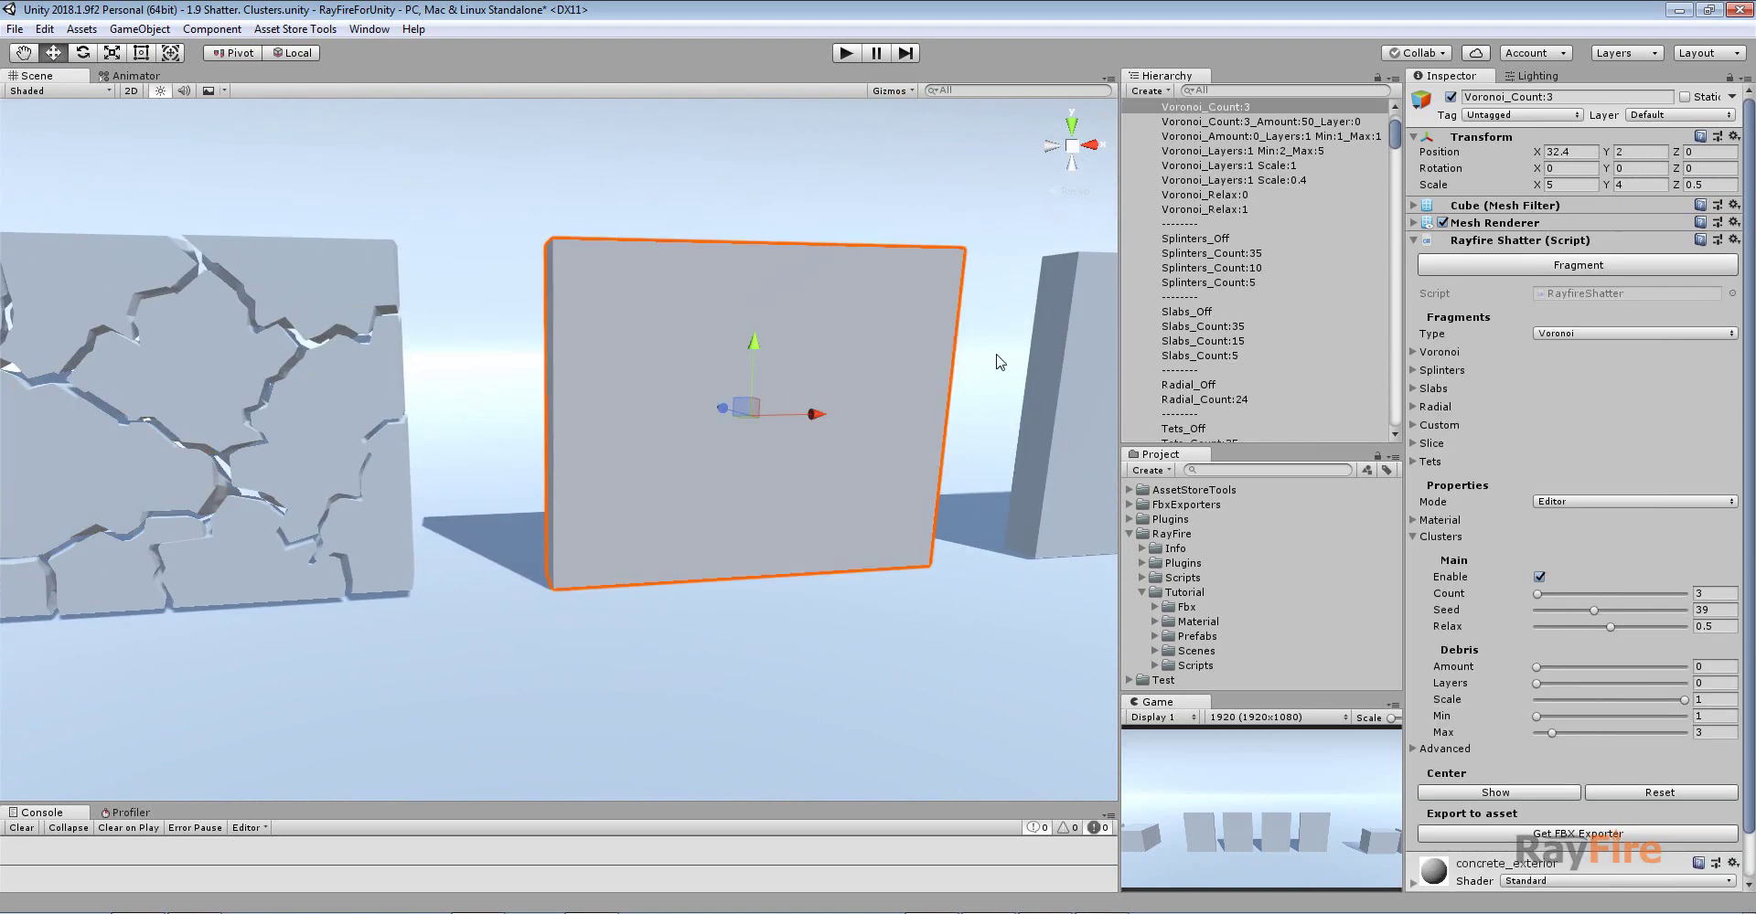
{"action": "middle_click_drag", "start_coordinate": [843, 359], "coordinate": [783, 366]}
{"action": "scroll", "coordinate": [671, 452], "scroll_direction": "down", "scroll_amount": 2}
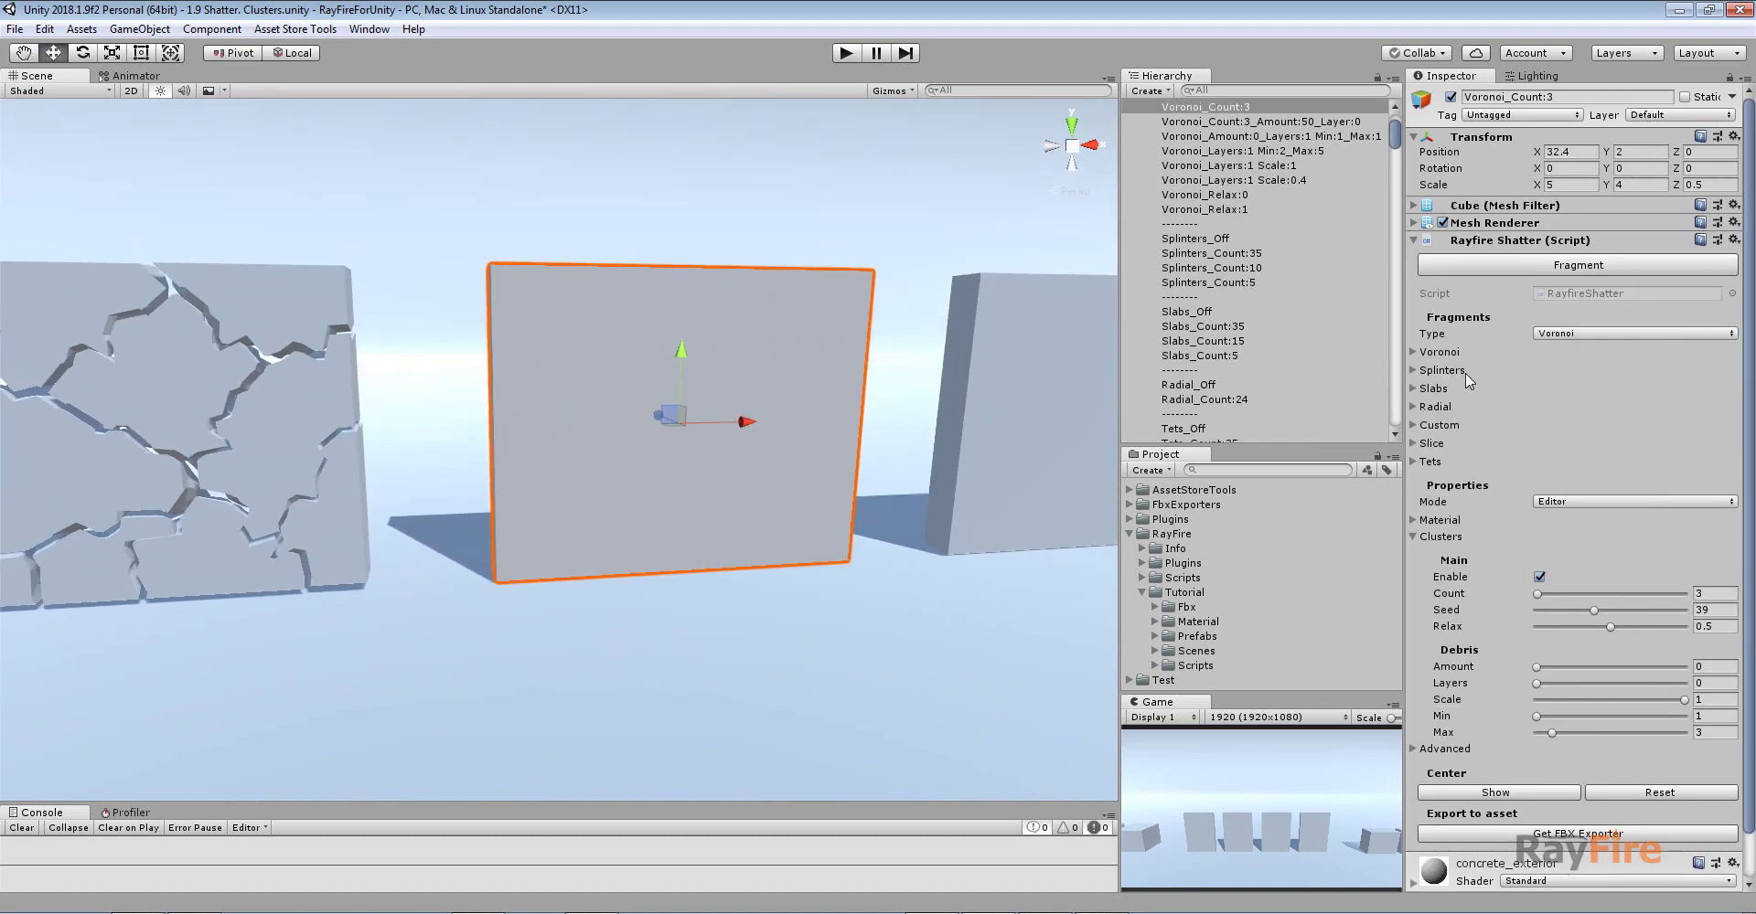
{"action": "left_click", "coordinate": [1710, 592]}
{"action": "left_click", "coordinate": [1509, 266]}
{"action": "left_click_drag", "start_coordinate": [787, 370], "coordinate": [692, 378], "text": "alt"}
{"action": "left_click_drag", "start_coordinate": [1538, 352], "coordinate": [1538, 353]}
Select the left piece of the Voronoi_Count:3 wall and inspect its jagged border from different angles
{"action": "left_click", "coordinate": [561, 393]}
{"action": "key", "text": "f"}
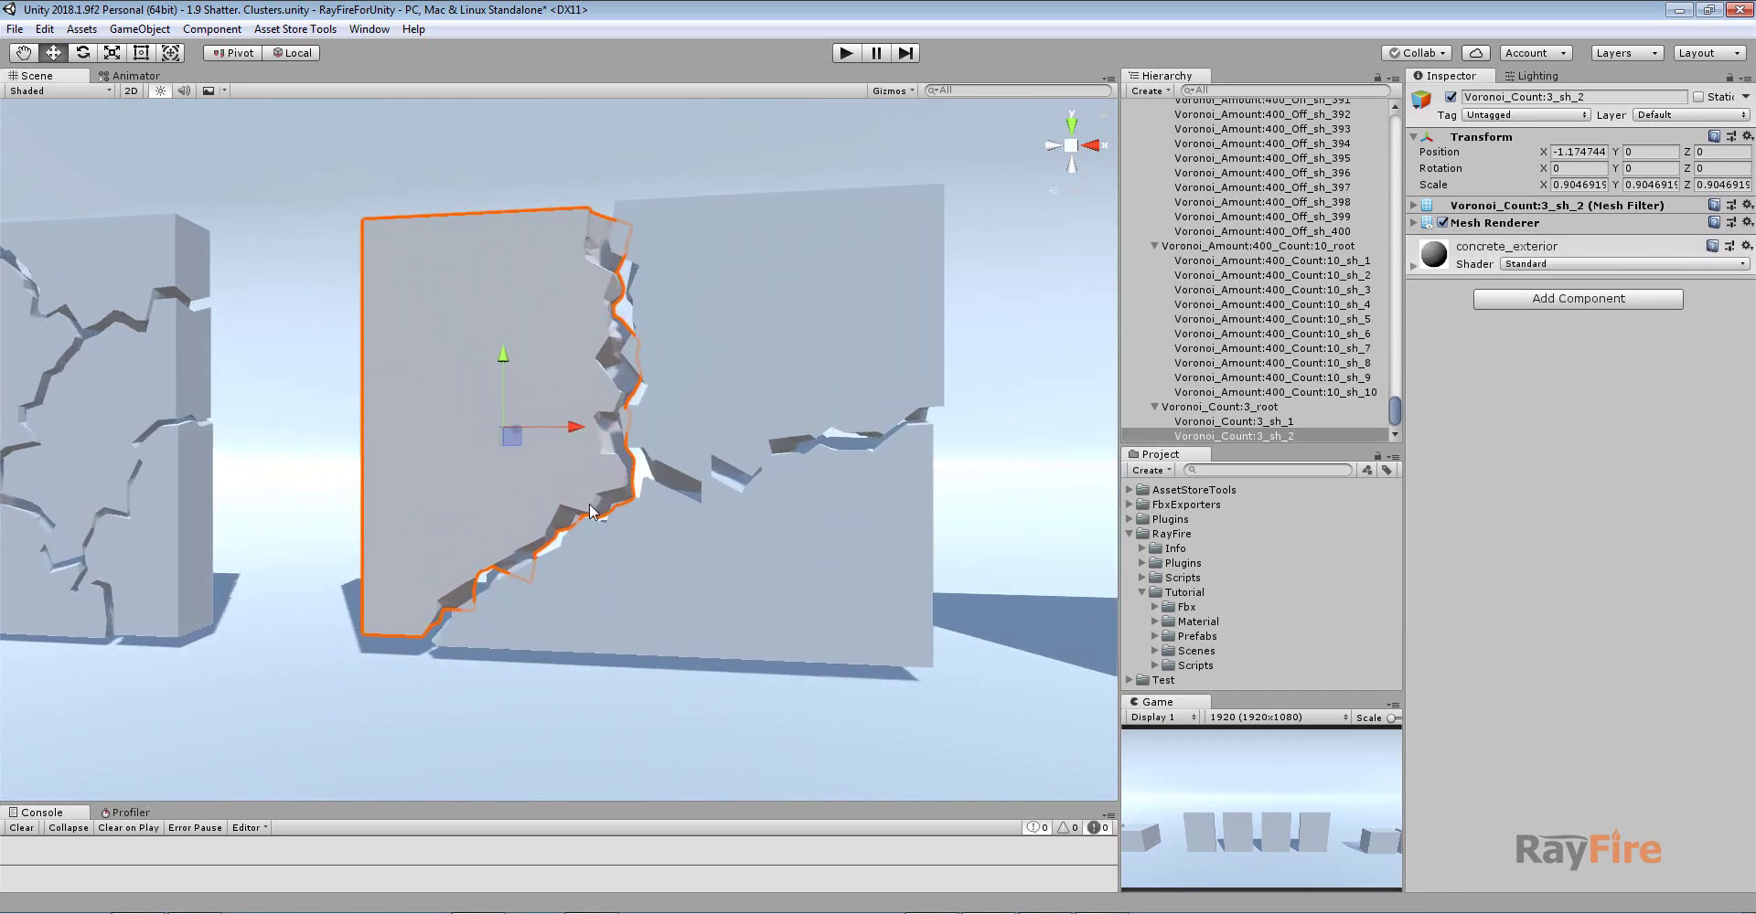
{"action": "left_click_drag", "start_coordinate": [644, 390], "coordinate": [731, 461], "text": "alt"}
{"action": "scroll", "coordinate": [732, 461], "scroll_direction": "down", "scroll_amount": 7}
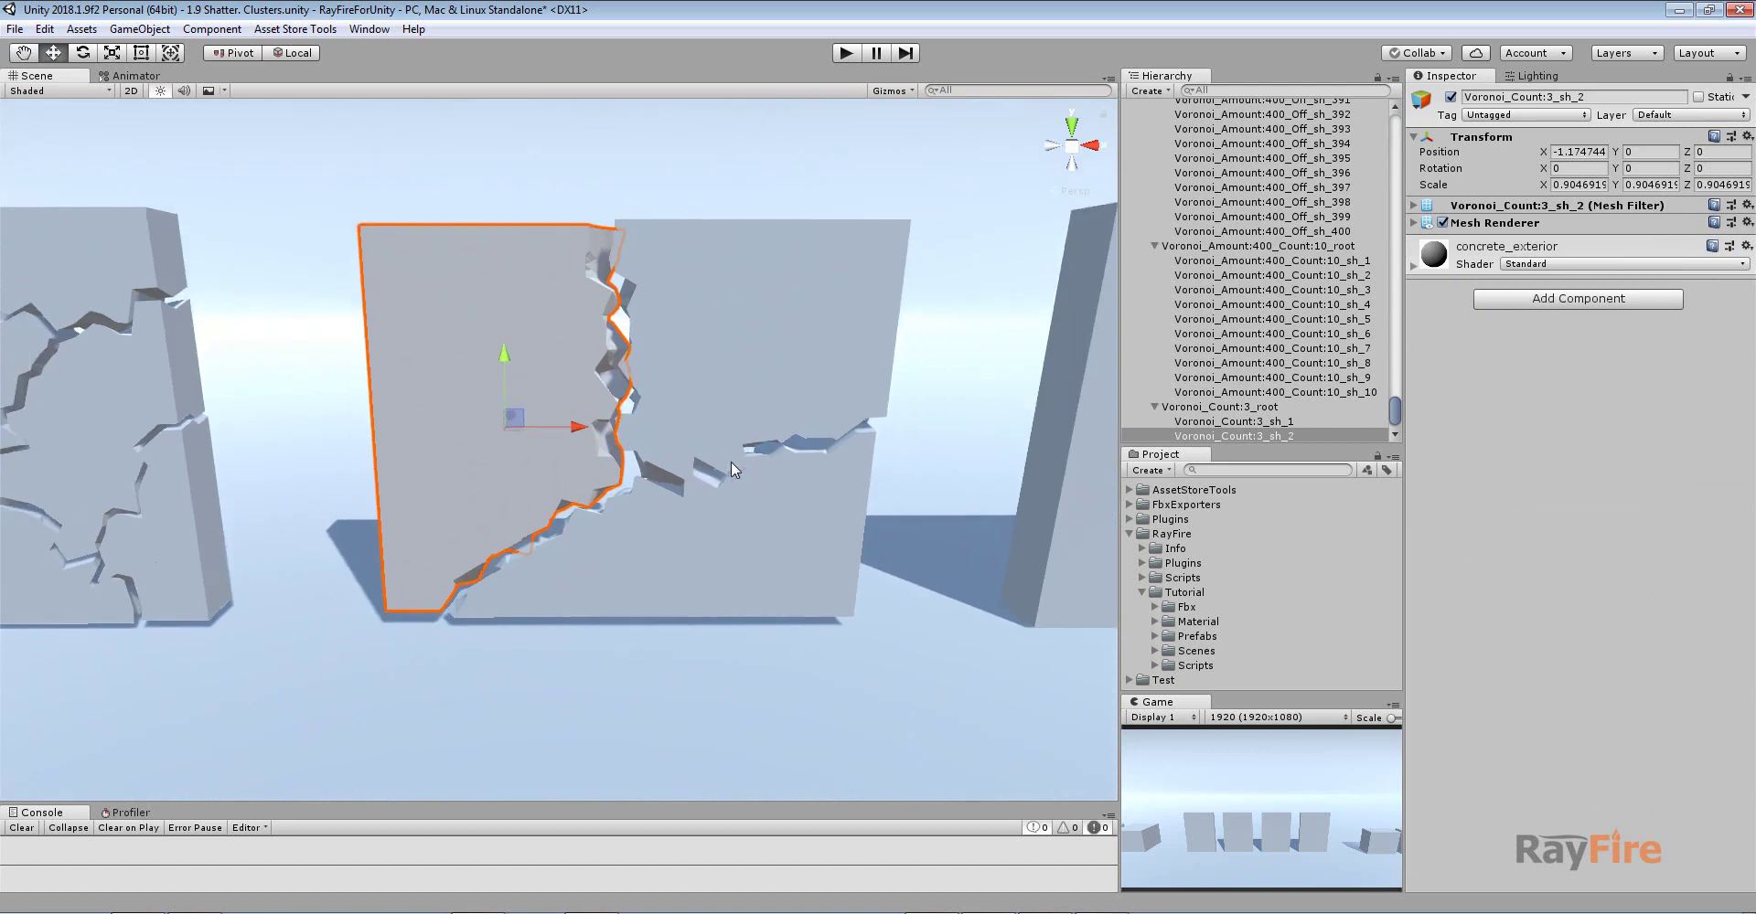
Select the Voronoi_Count:3_Amount:50_Layer:0 wall and compare it with the fractured three-cluster wall beside it
{"action": "middle_click_drag", "start_coordinate": [771, 398], "coordinate": [517, 360]}
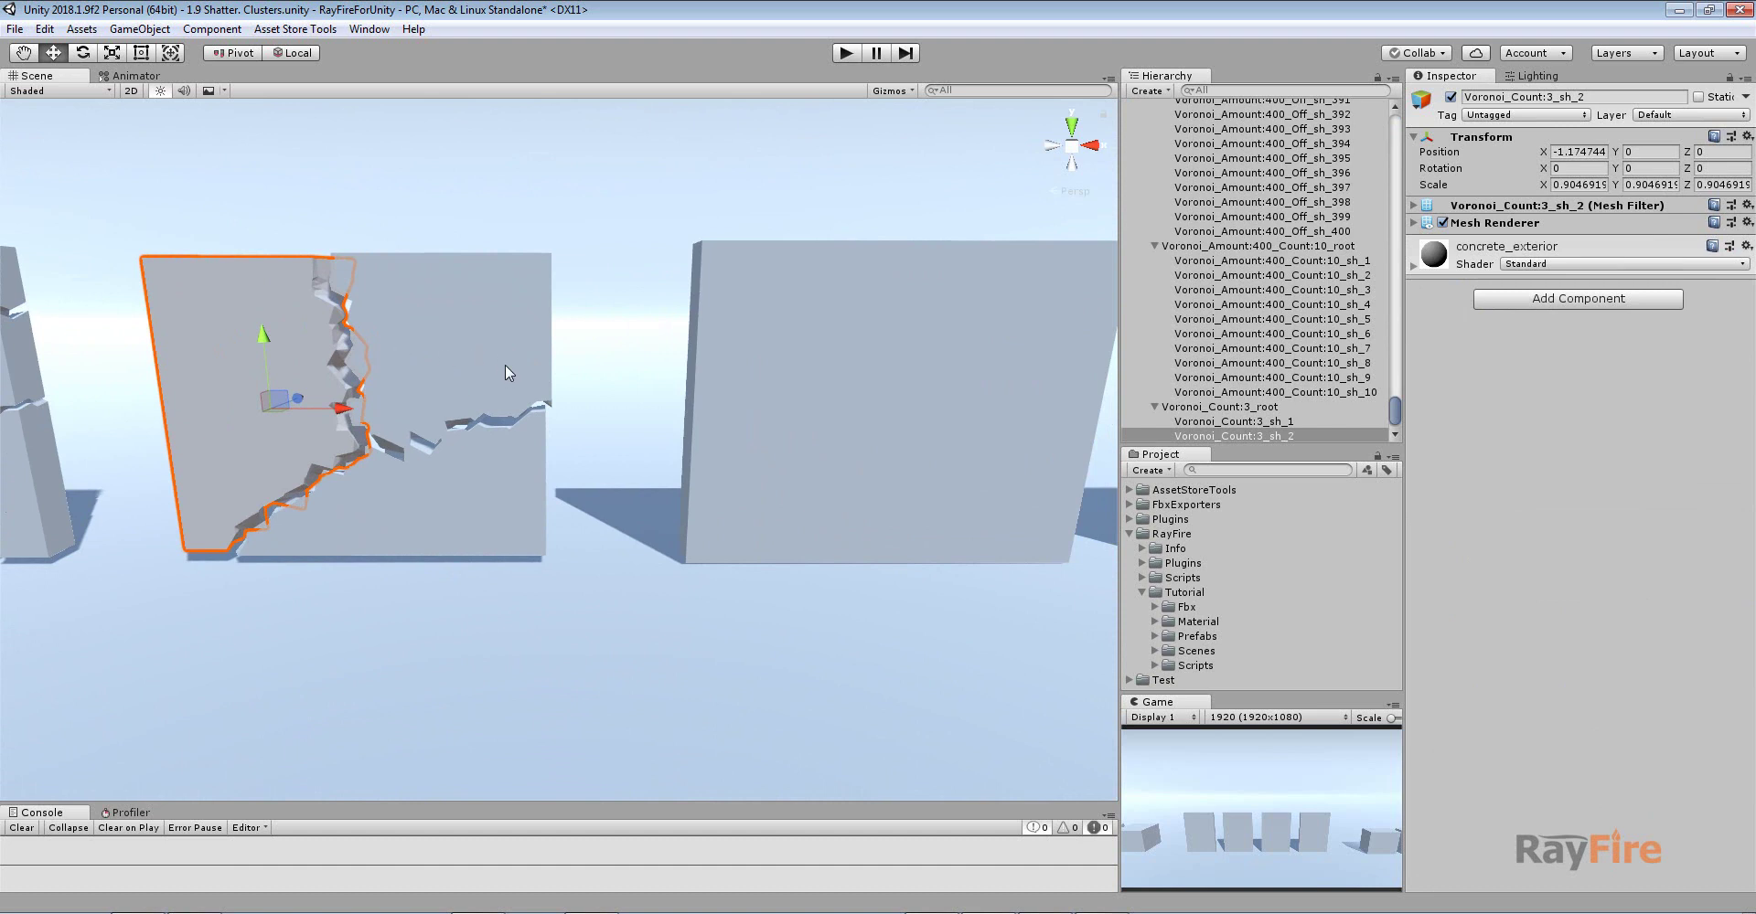
{"action": "left_click", "coordinate": [914, 416]}
{"action": "middle_click_drag", "start_coordinate": [915, 415], "coordinate": [731, 406]}
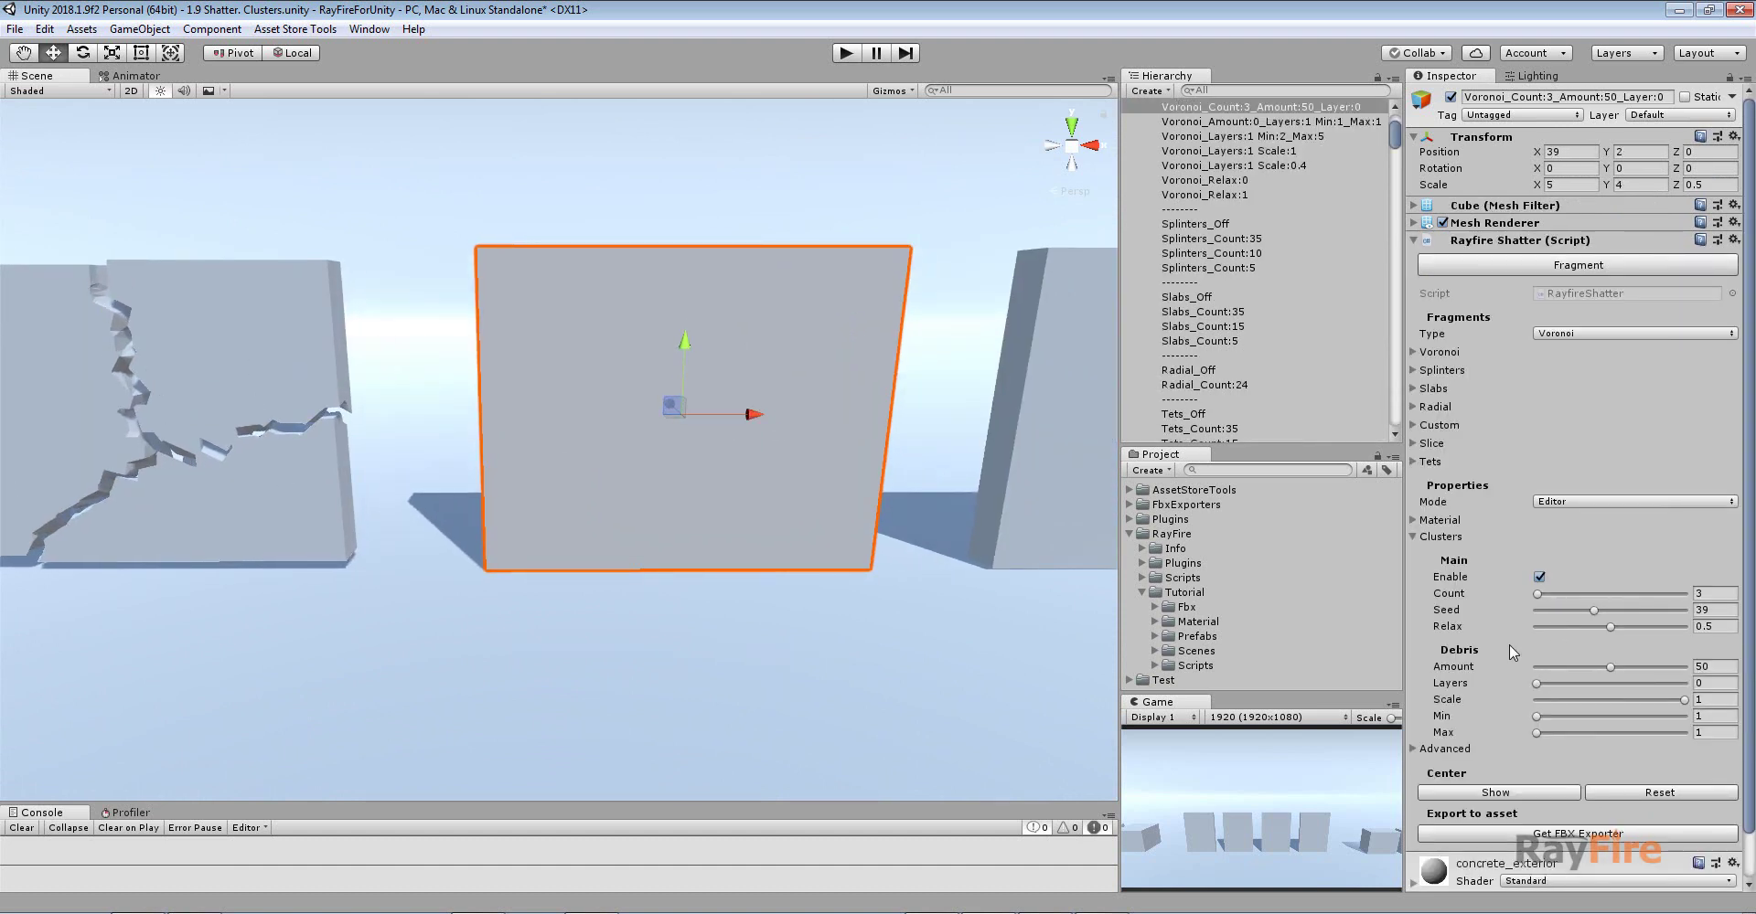
{"action": "middle_click_drag", "start_coordinate": [975, 454], "coordinate": [933, 463]}
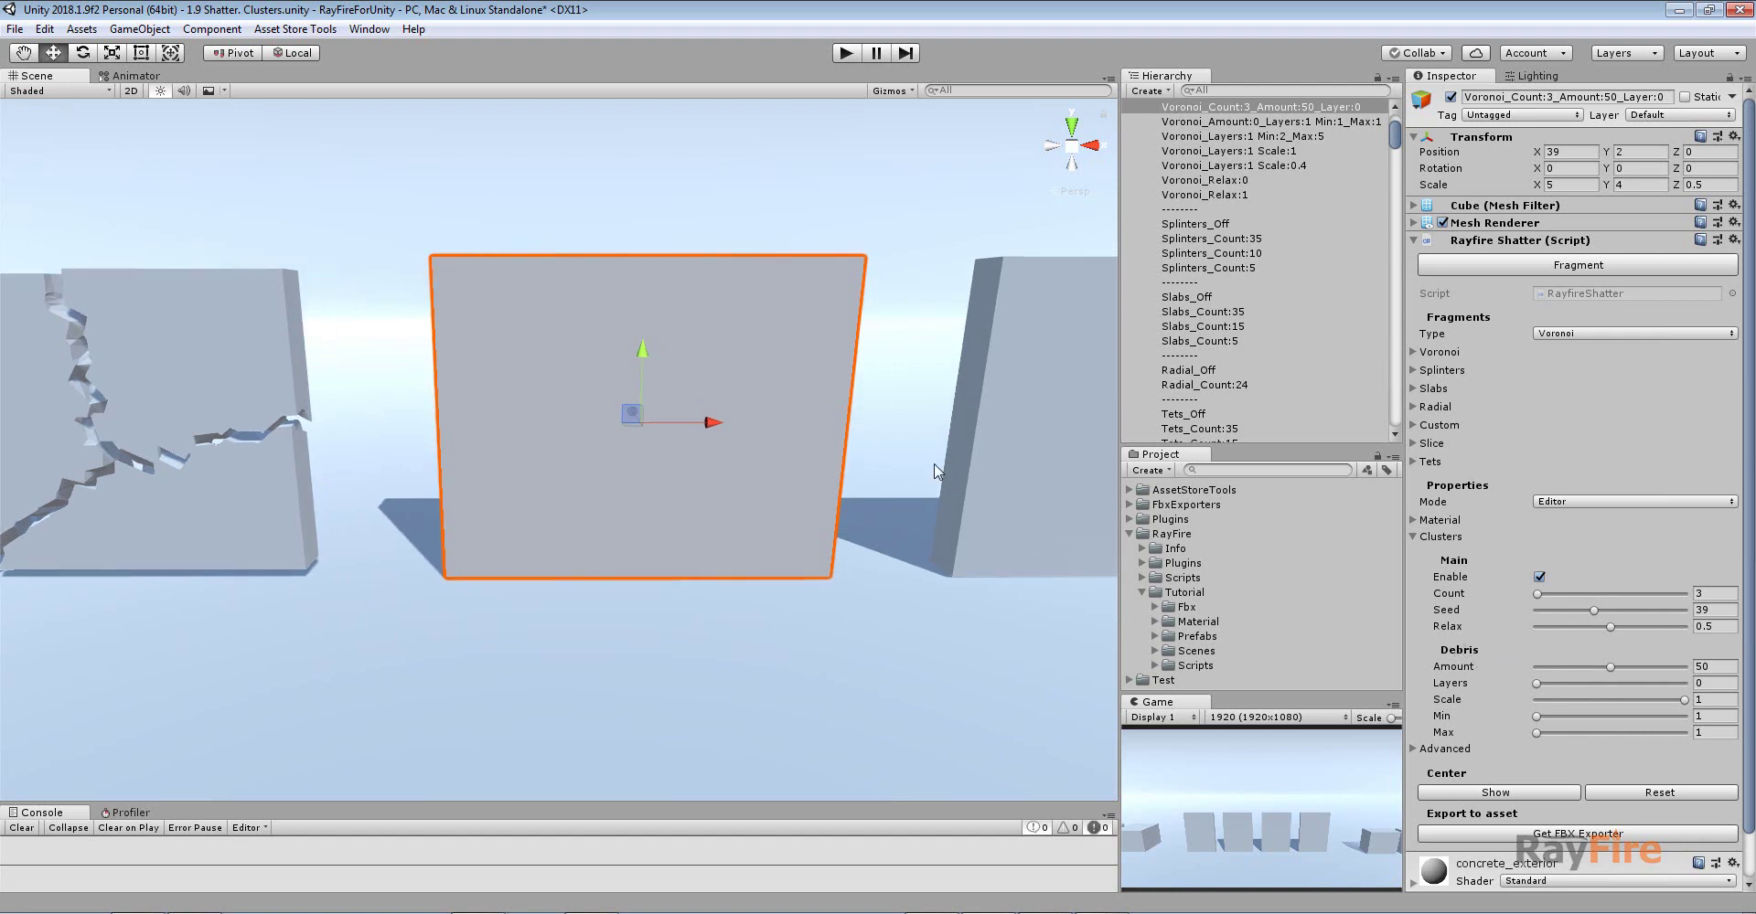
{"action": "middle_click_drag", "start_coordinate": [490, 371], "coordinate": [732, 381]}
{"action": "middle_click_drag", "start_coordinate": [305, 321], "coordinate": [448, 333]}
{"action": "left_click_drag", "start_coordinate": [493, 335], "coordinate": [501, 353], "text": "alt"}
{"action": "right_click_drag", "start_coordinate": [502, 353], "coordinate": [453, 302]}
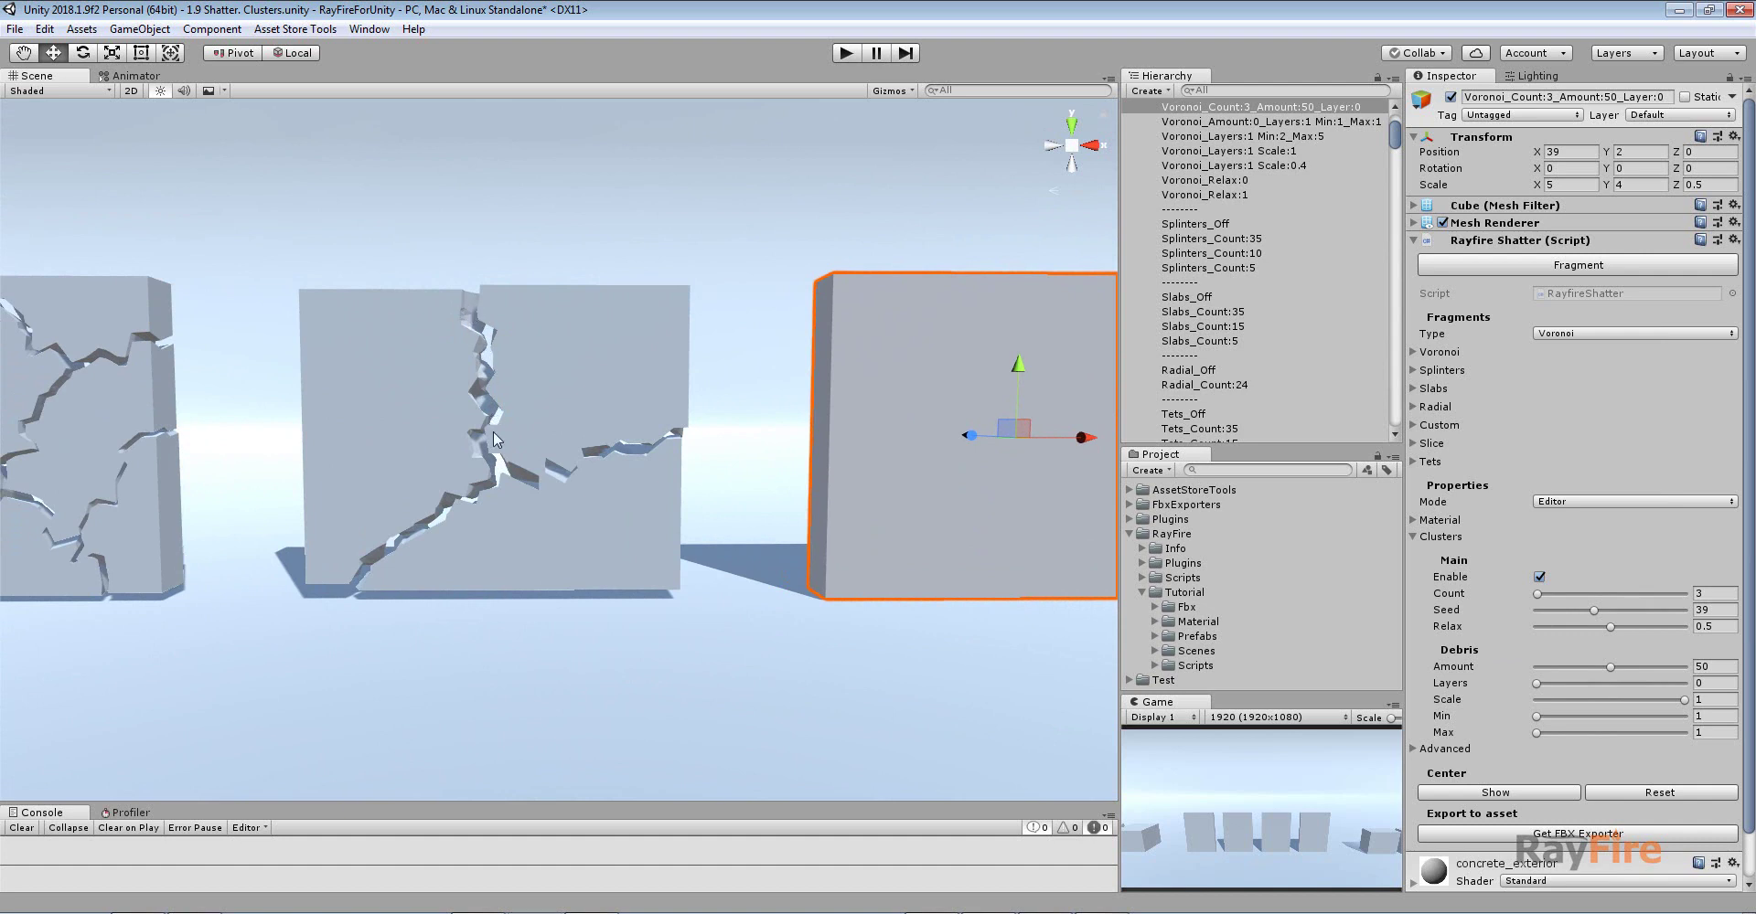
{"action": "right_click_drag", "start_coordinate": [511, 431], "coordinate": [520, 430]}
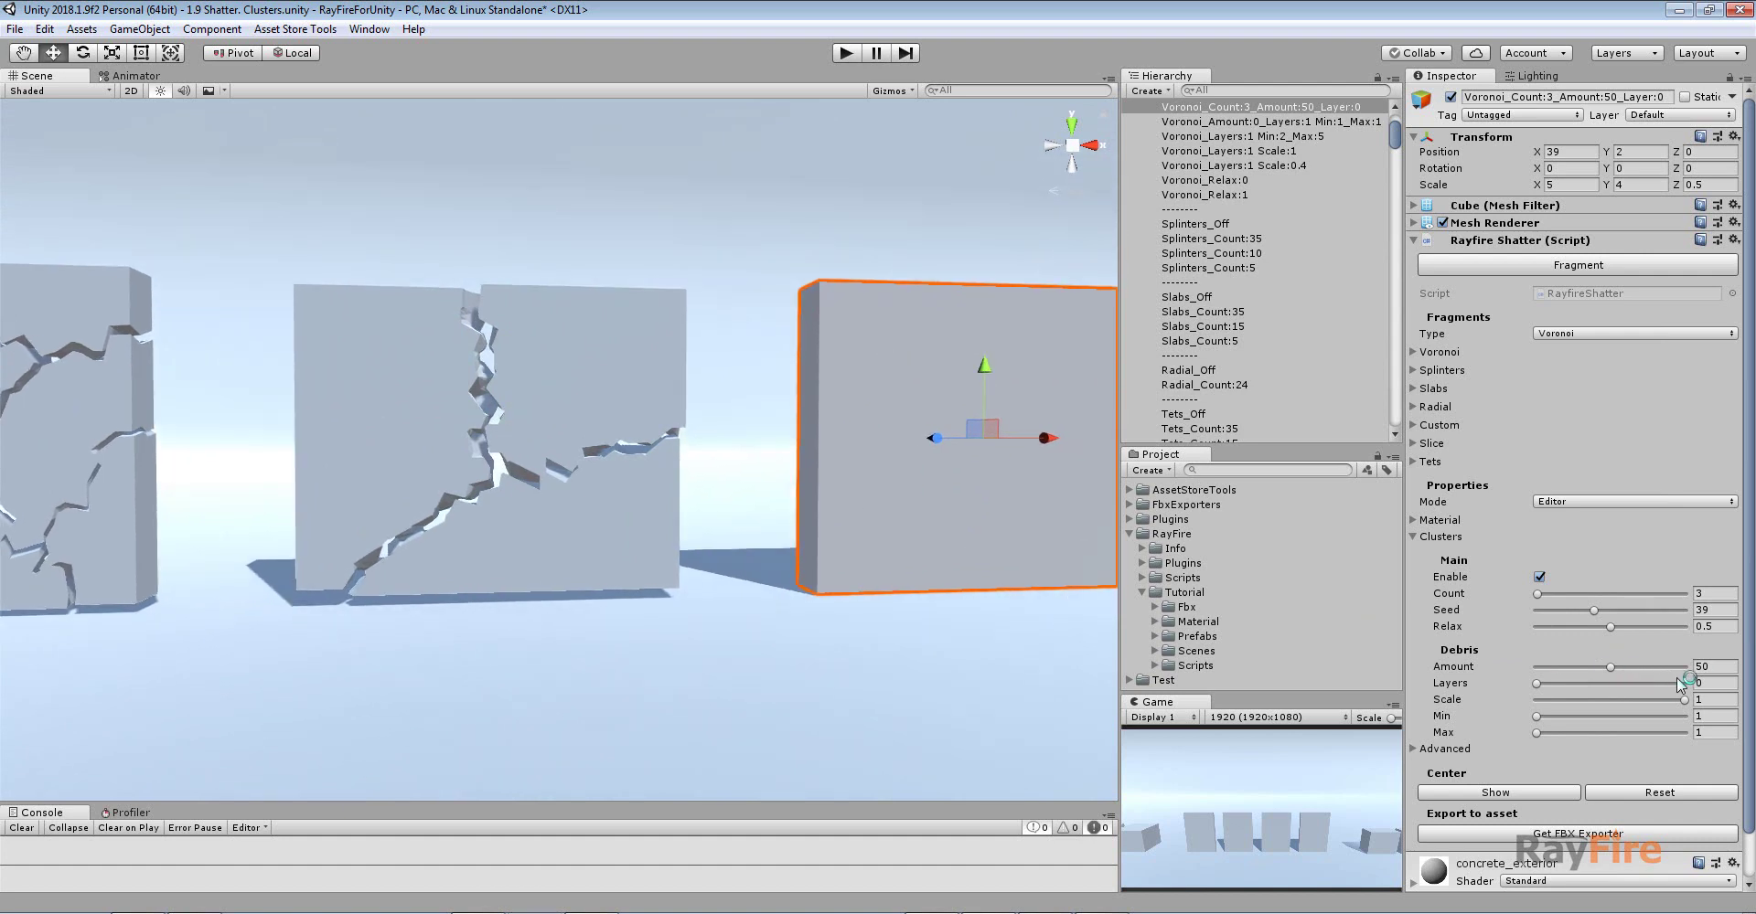
Review the debris amount of the Voronoi_Count:3_Amount:50_Layer:0 wall and examine the cluster borders on the neighbouring wall
{"action": "left_click", "coordinate": [1715, 667]}
{"action": "key", "text": "Tab"}
{"action": "left_click", "coordinate": [1722, 666]}
{"action": "middle_click_drag", "start_coordinate": [933, 460], "coordinate": [815, 456]}
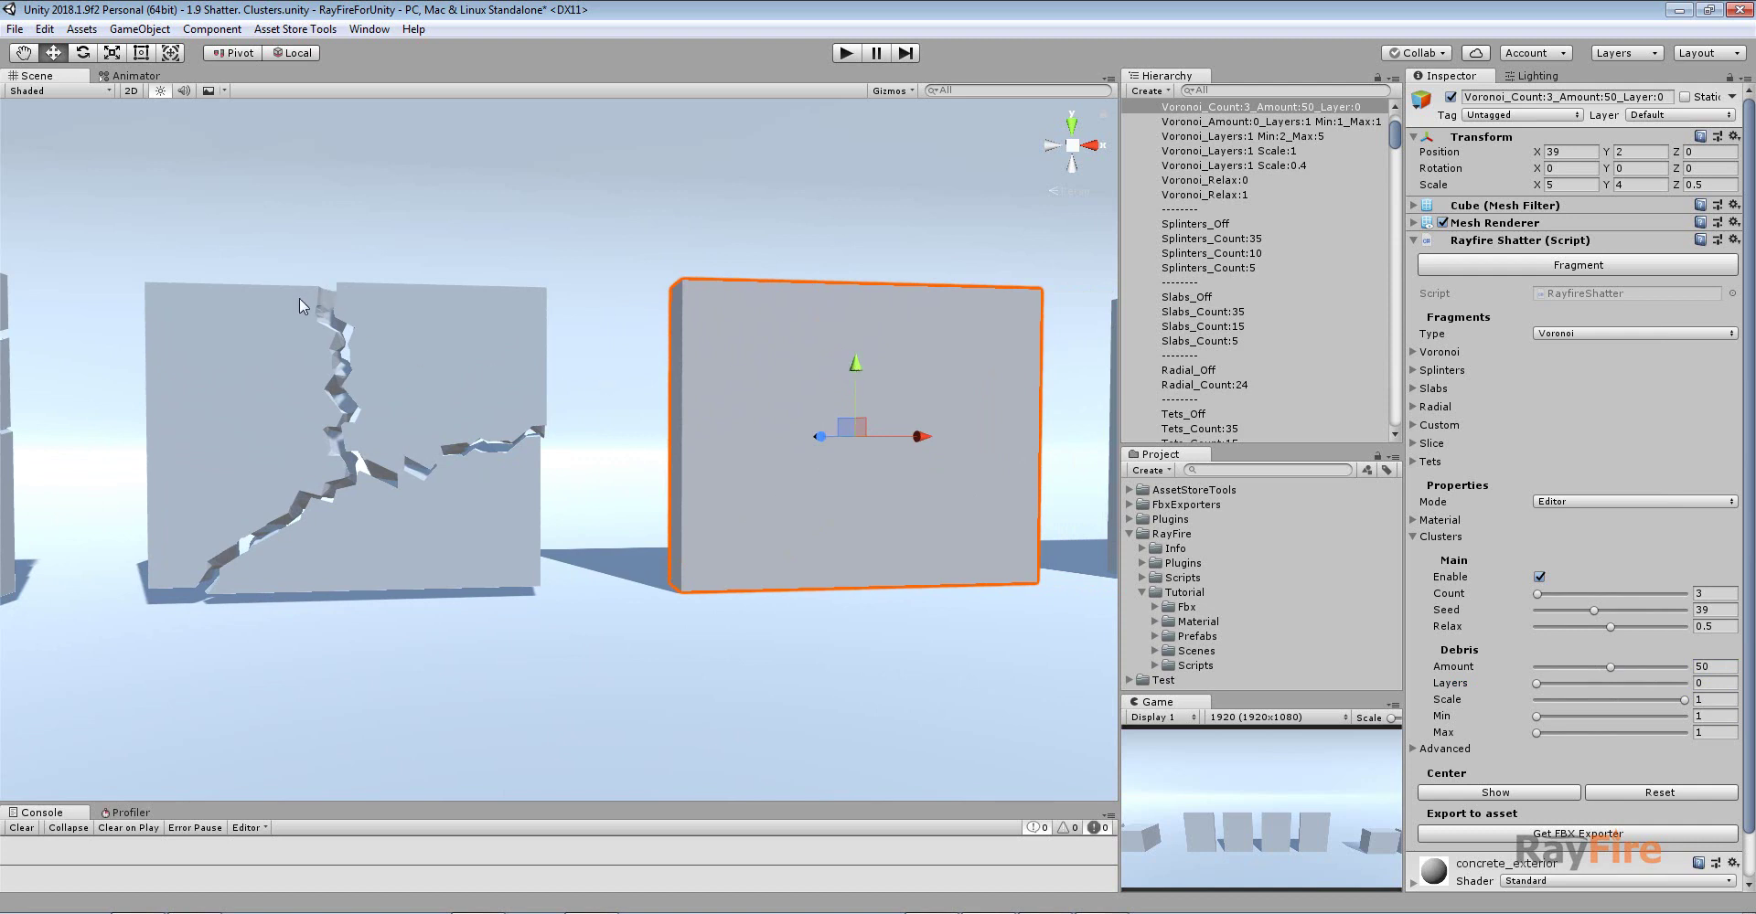
{"action": "left_click_drag", "start_coordinate": [305, 302], "coordinate": [366, 322], "text": "alt"}
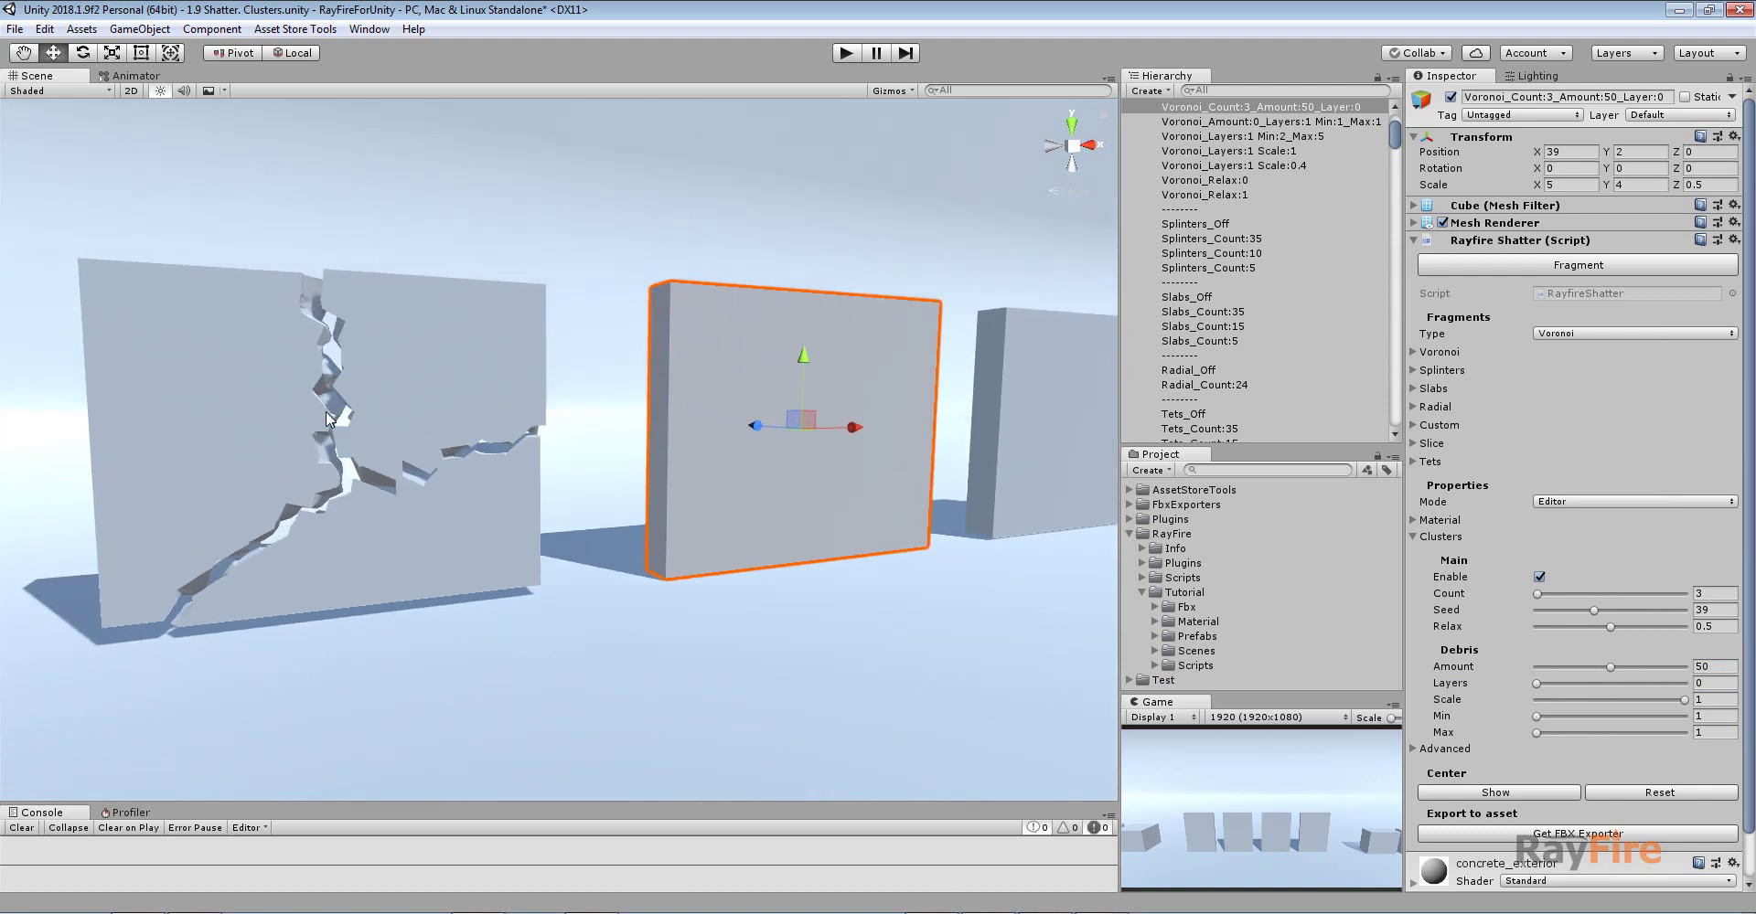
{"action": "left_click_drag", "start_coordinate": [339, 453], "coordinate": [465, 289], "text": "alt"}
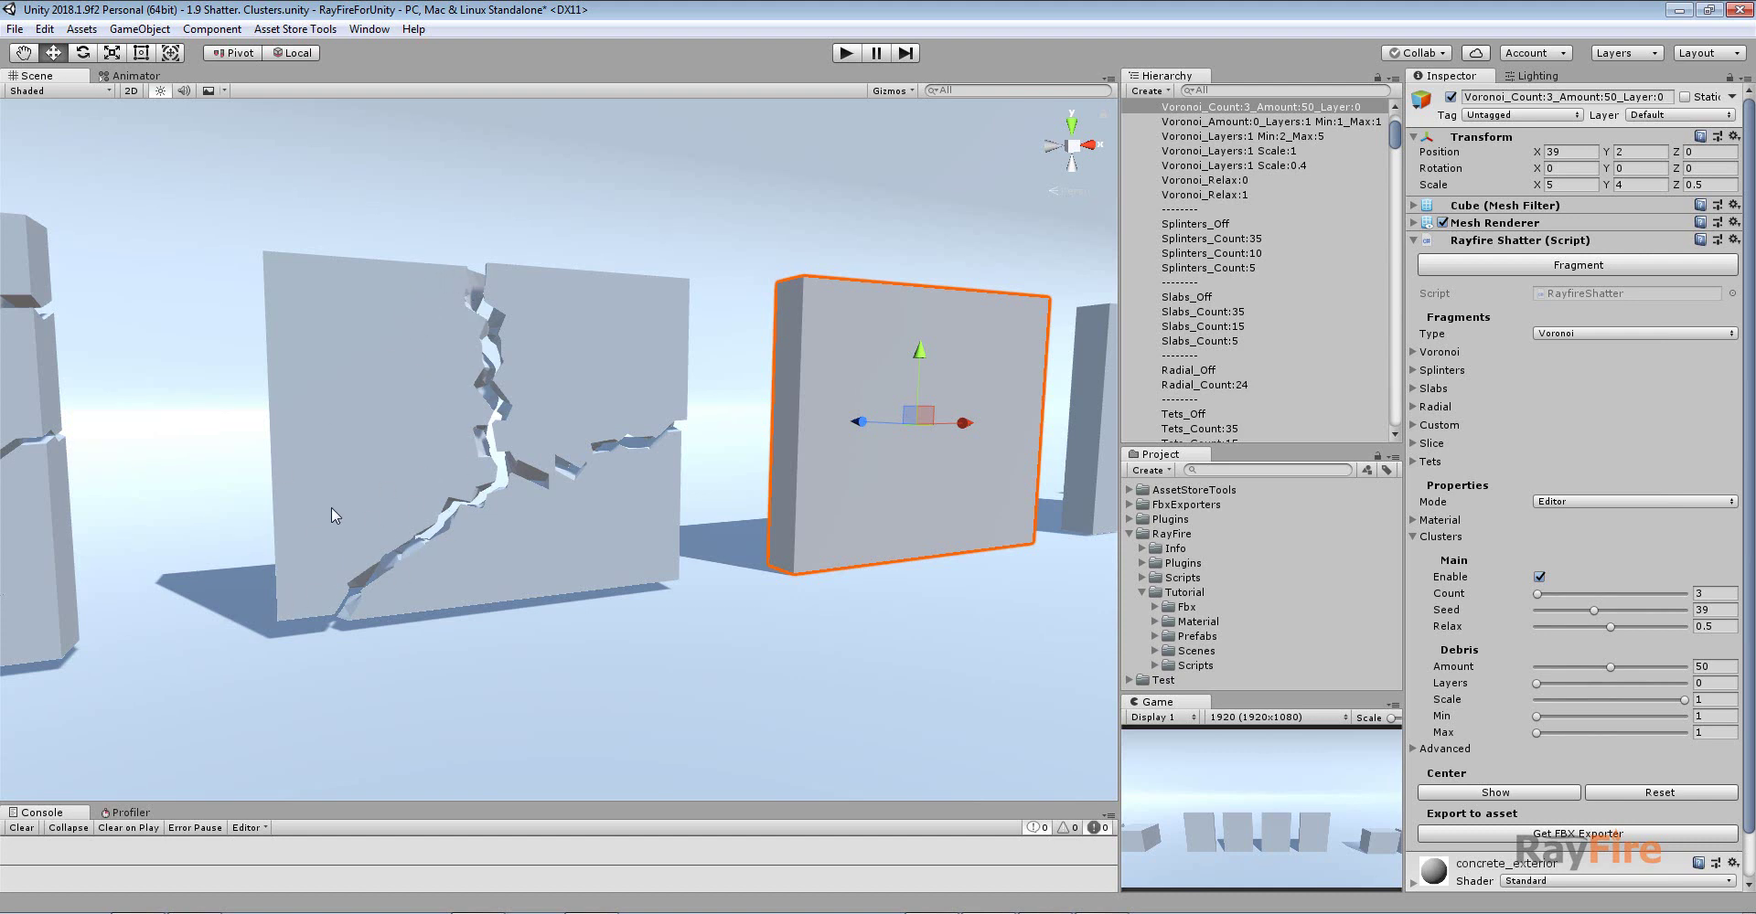
{"action": "middle_click_drag", "start_coordinate": [1009, 394], "coordinate": [915, 394]}
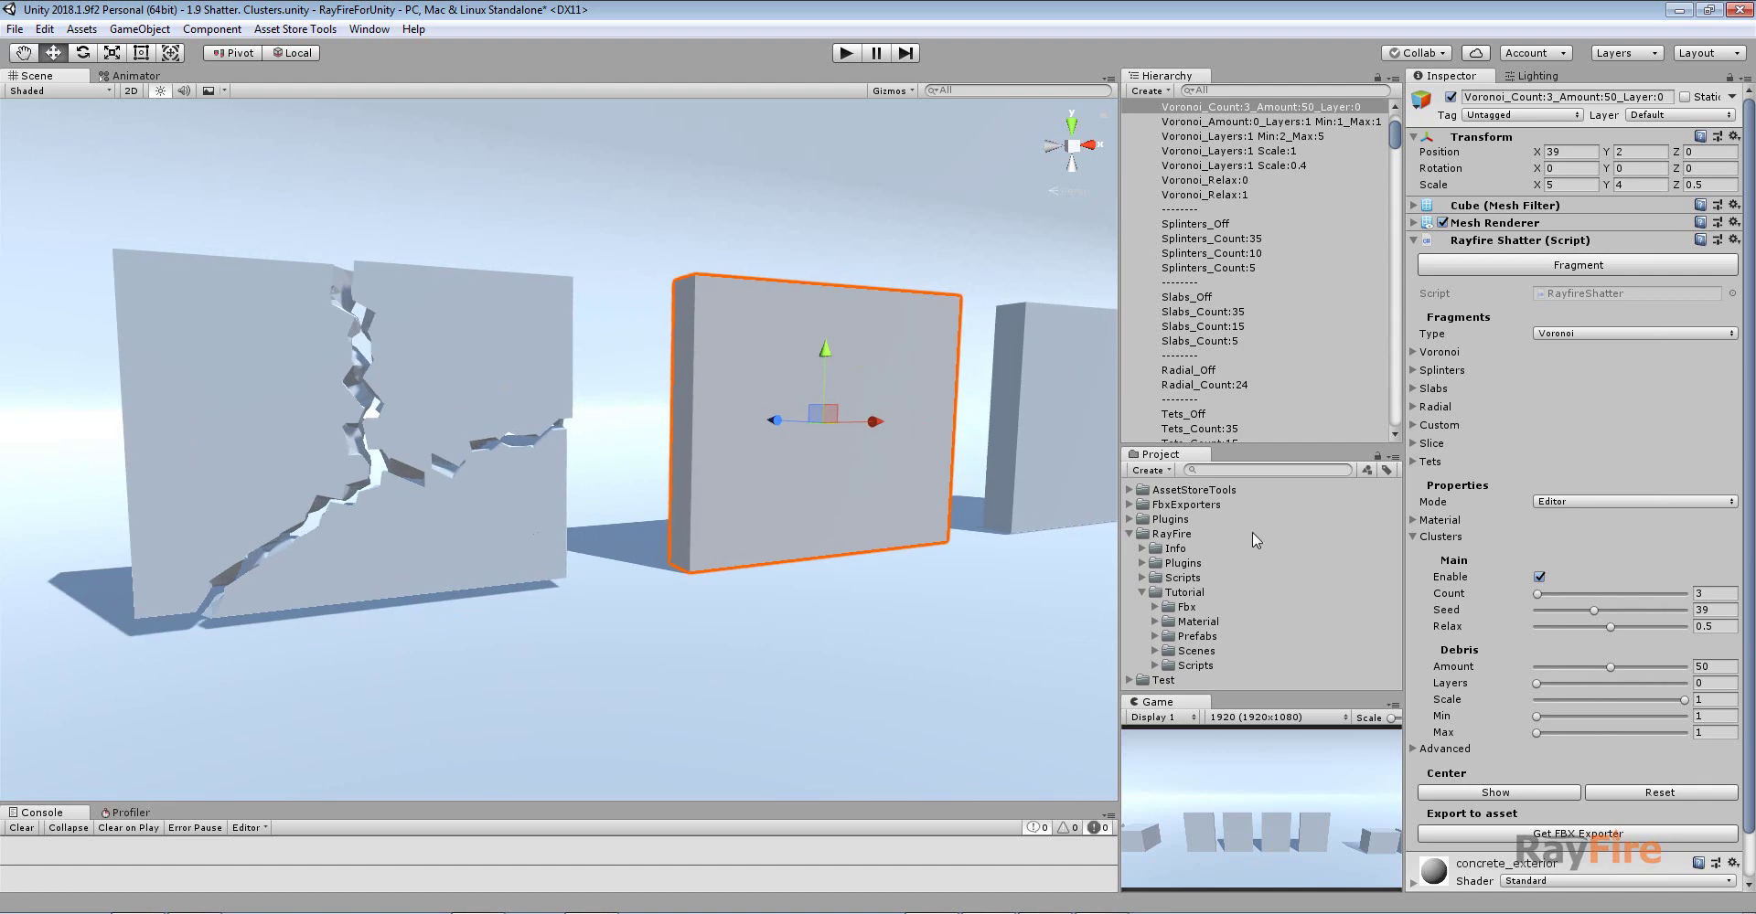
Fragment the Voronoi_Count:3_Amount:50_Layer:0 wall with a debris amount of 50
{"action": "left_click_drag", "start_coordinate": [1718, 666], "coordinate": [1698, 665]}
{"action": "double_click", "coordinate": [1716, 667]}
{"action": "middle_click_drag", "start_coordinate": [757, 434], "coordinate": [678, 423]}
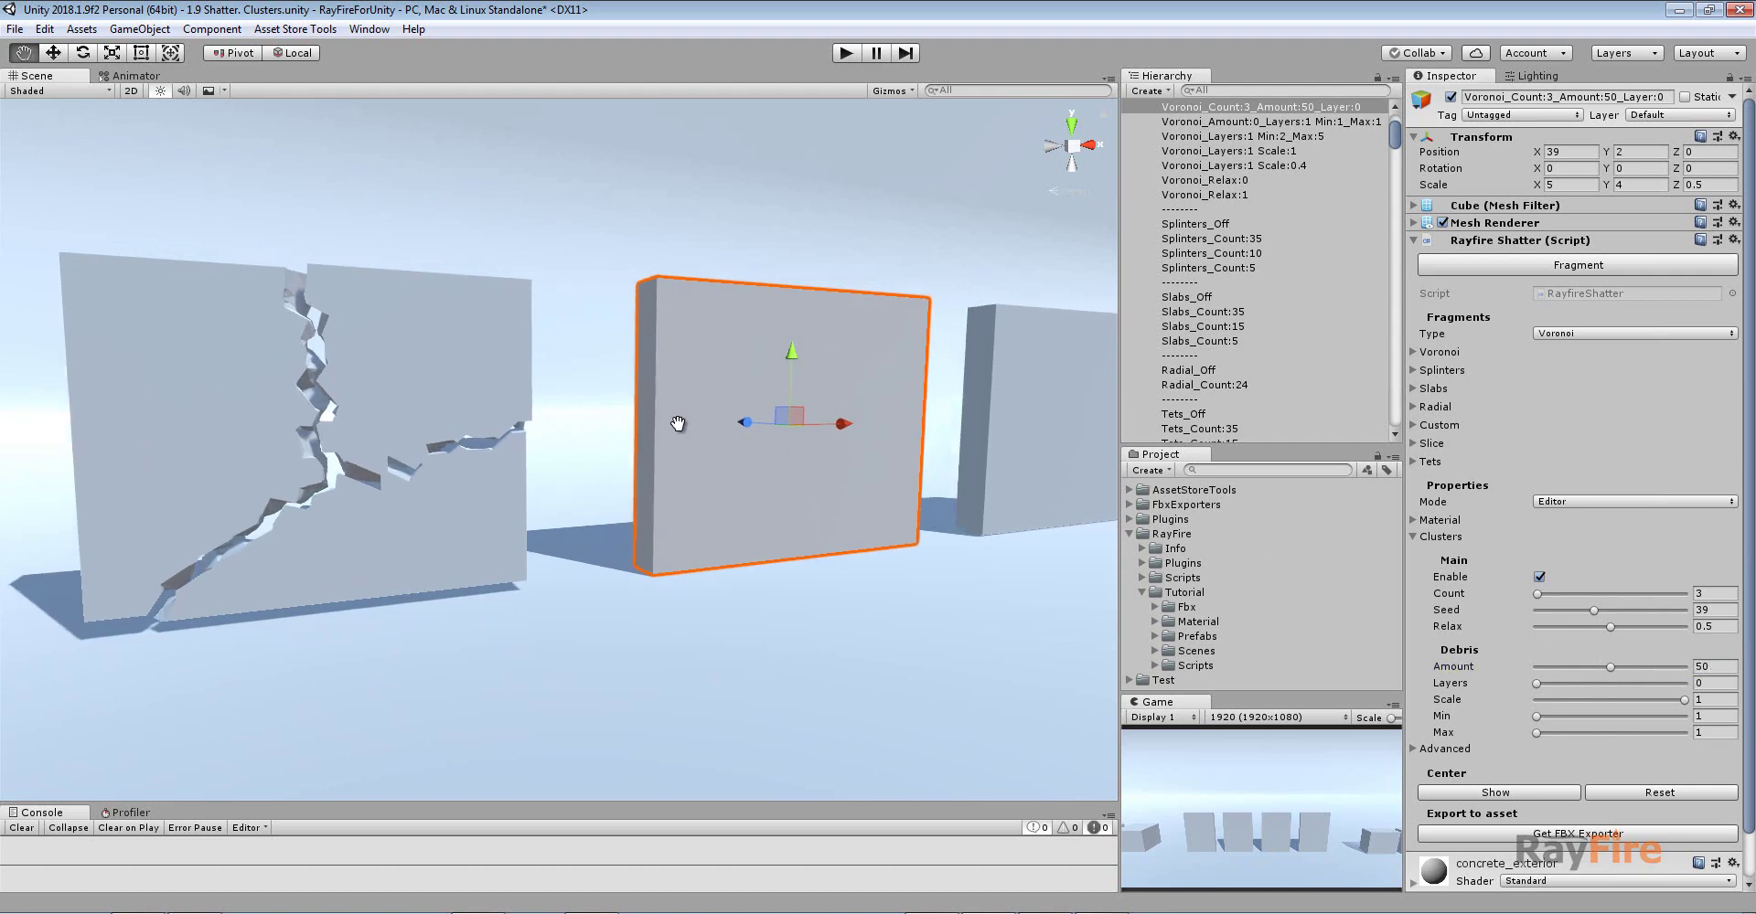
{"action": "left_click_drag", "start_coordinate": [732, 433], "coordinate": [649, 437], "text": "alt"}
{"action": "middle_click_drag", "start_coordinate": [765, 439], "coordinate": [704, 437]}
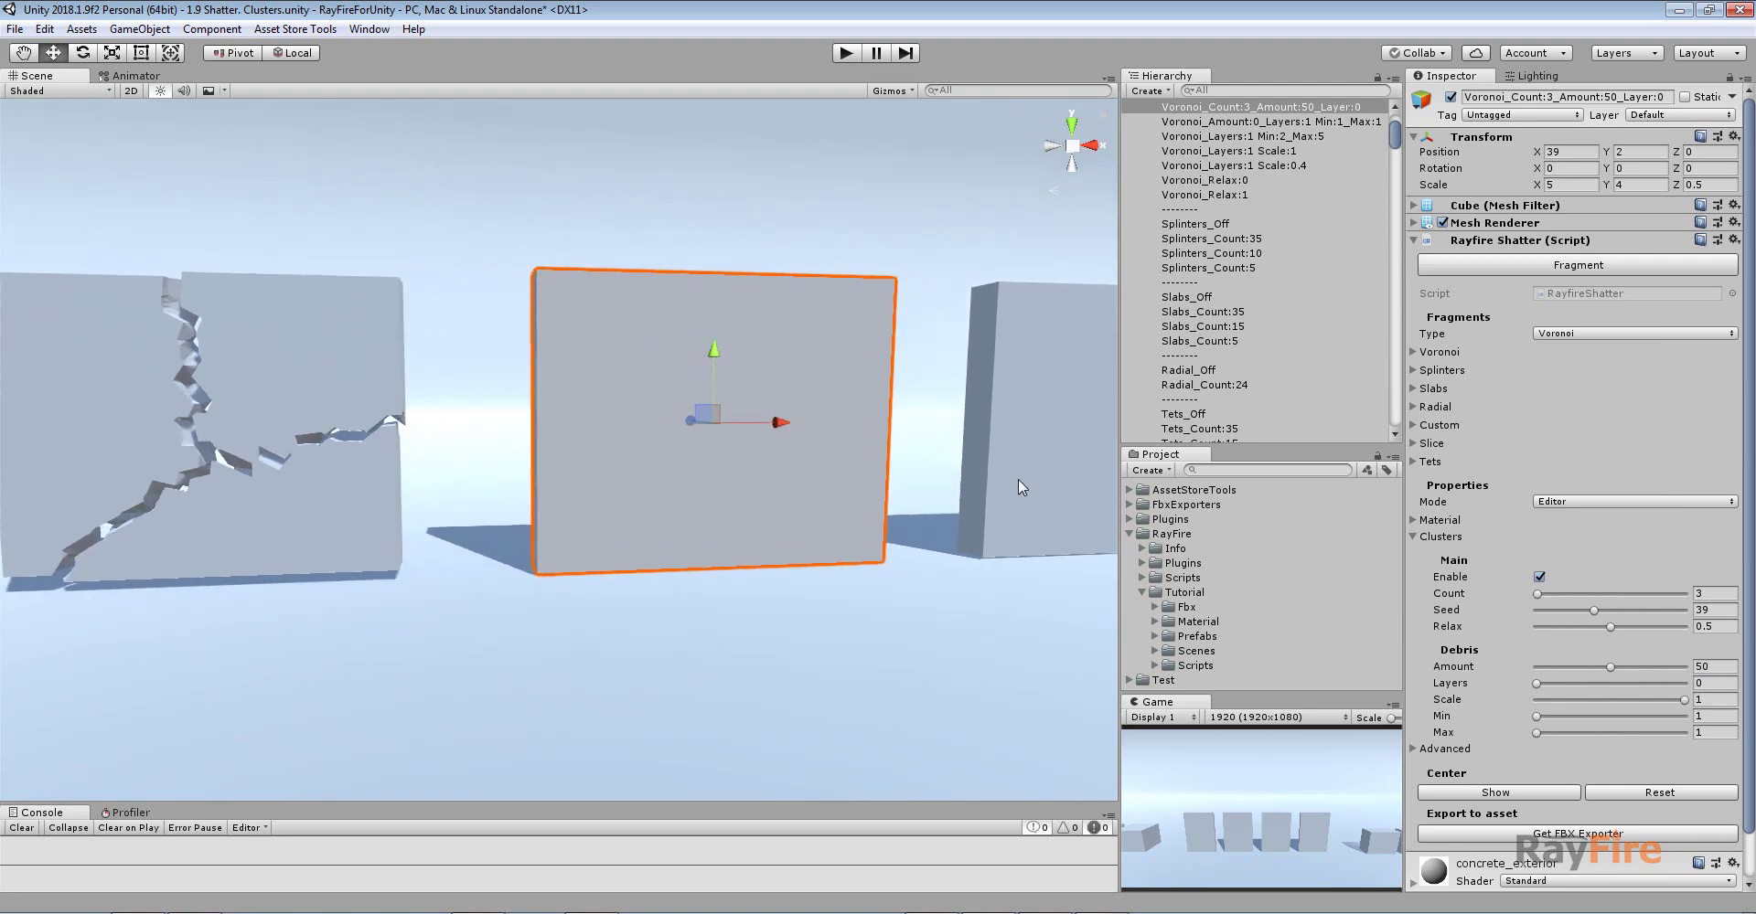
{"action": "left_click", "coordinate": [1712, 667]}
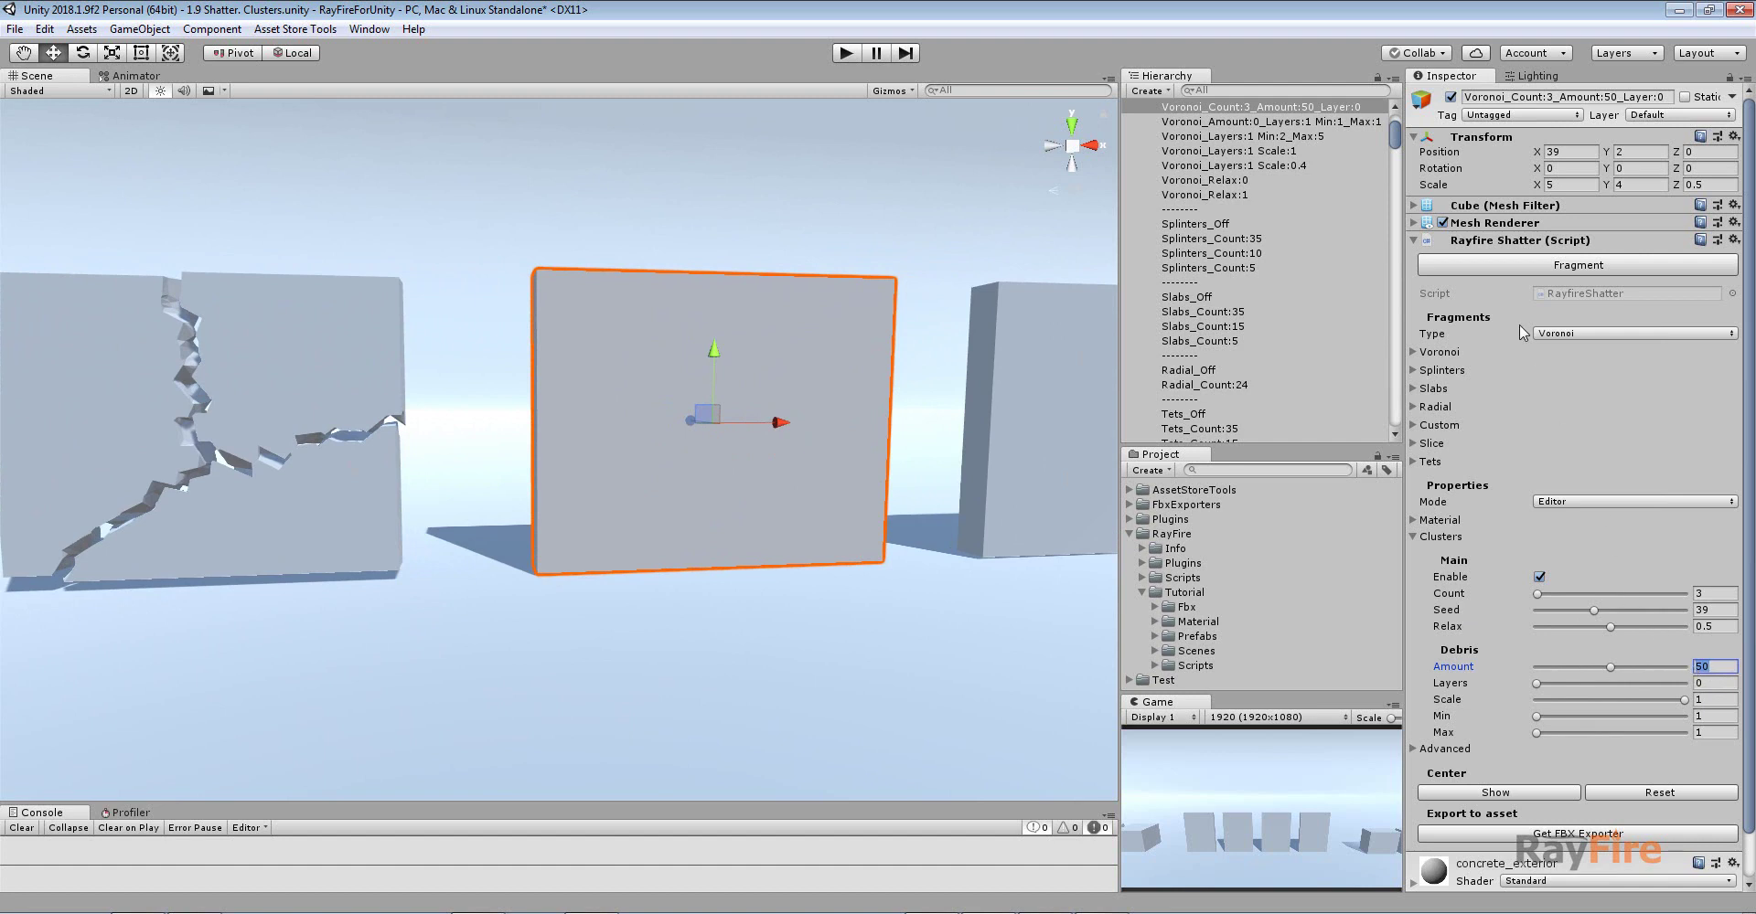
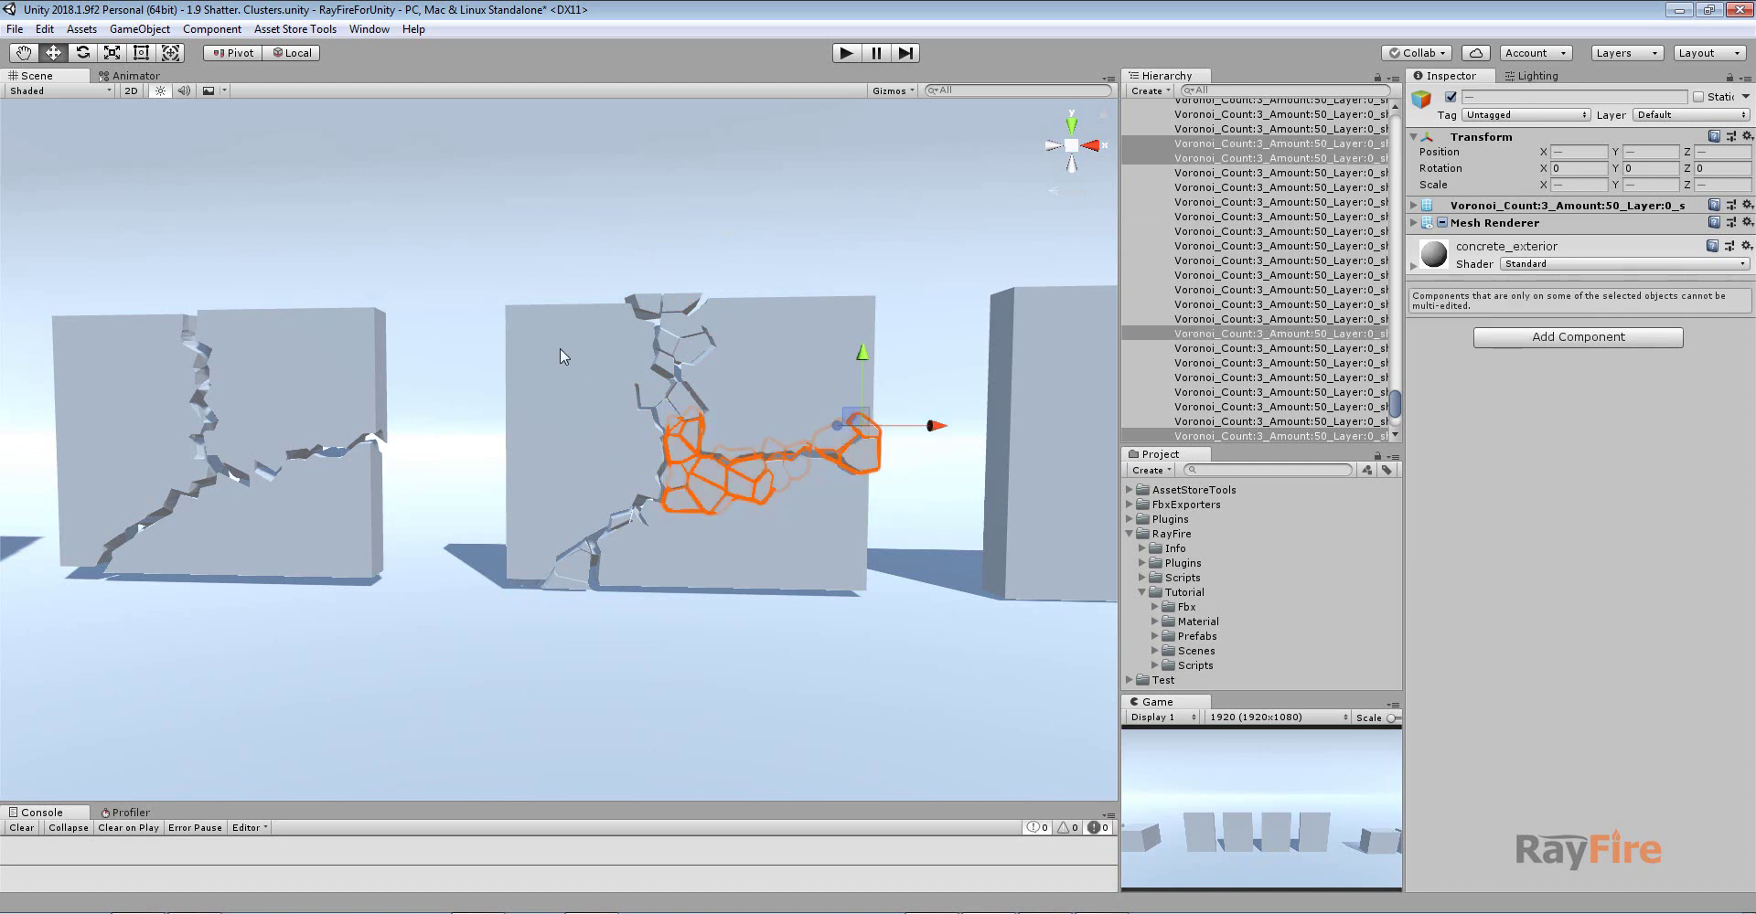
Select the large left cluster of the wall with debris to inspect its border
{"action": "left_click", "coordinate": [558, 346]}
{"action": "middle_click_drag", "start_coordinate": [558, 346], "coordinate": [450, 342]}
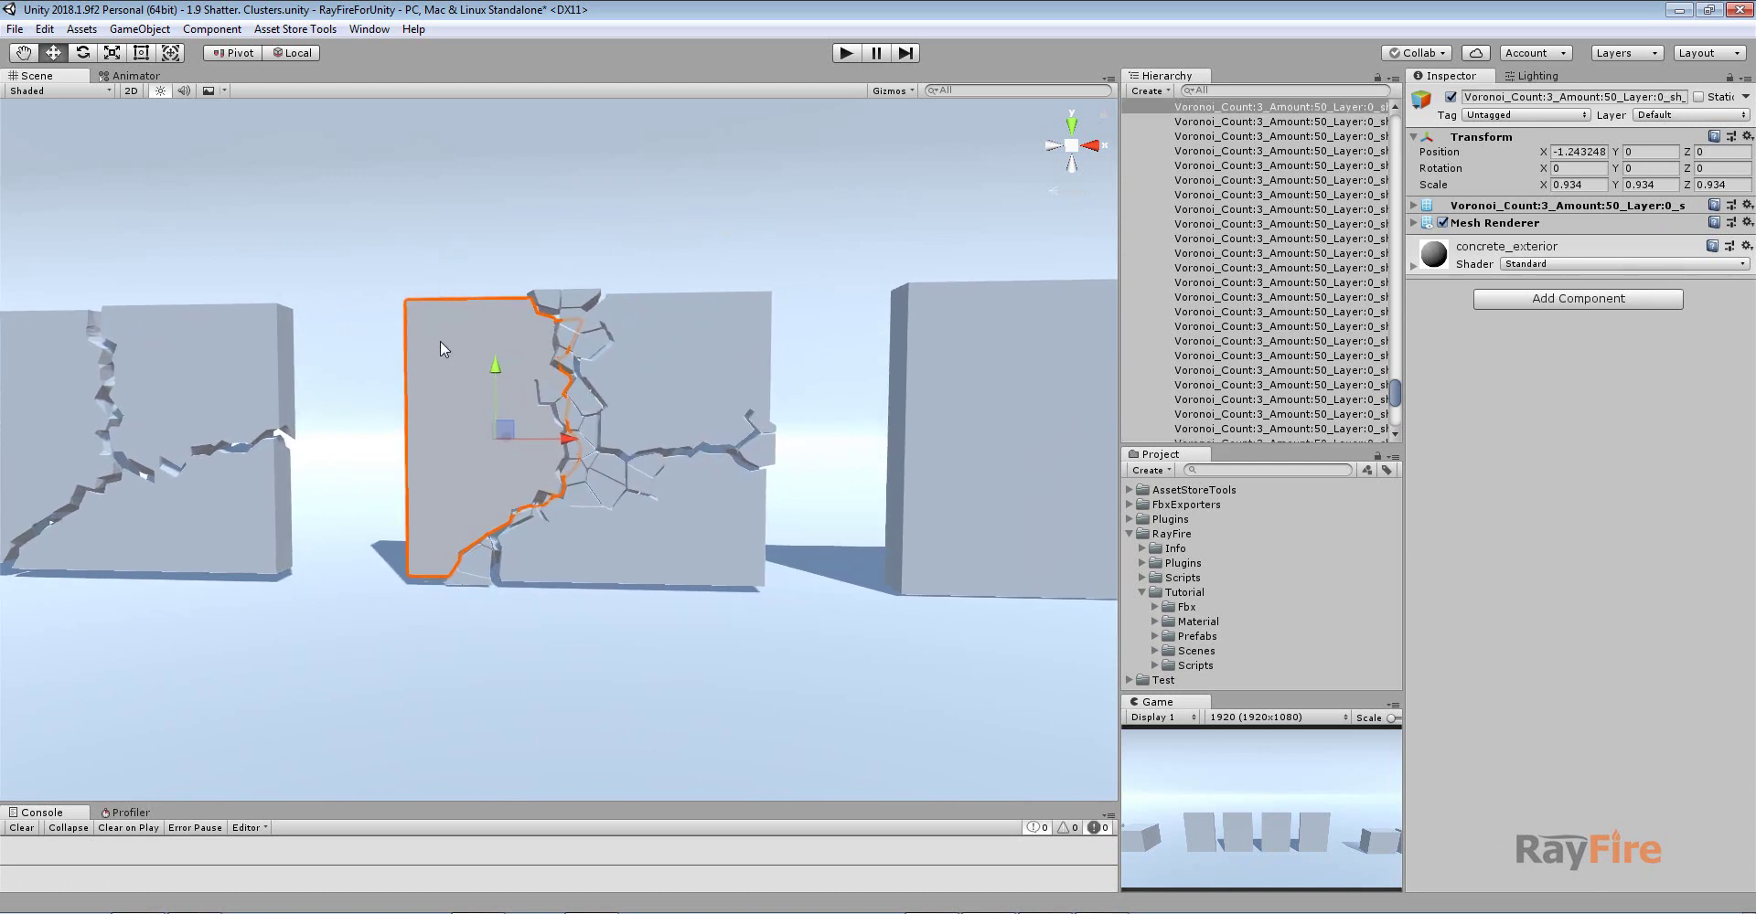
Select the small debris fragments at the top of the central crack to inspect them
{"action": "left_click_drag", "start_coordinate": [505, 237], "coordinate": [622, 364]}
{"action": "middle_click_drag", "start_coordinate": [639, 360], "coordinate": [590, 340]}
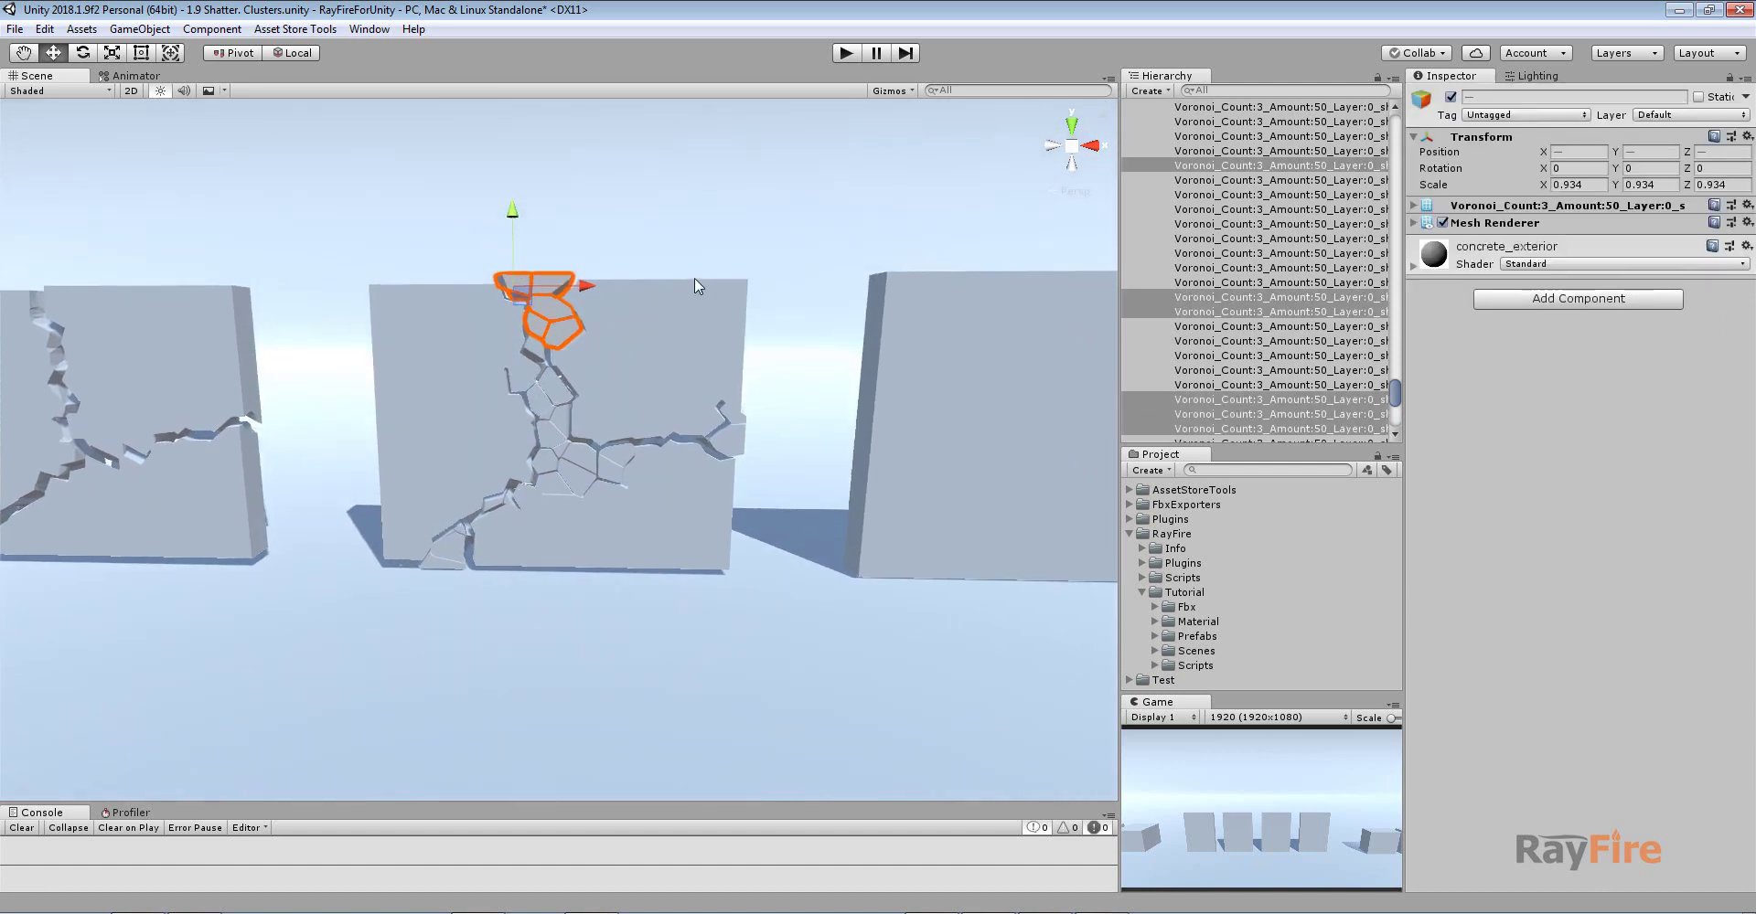
{"action": "left_click", "coordinate": [656, 257]}
Select the Voronoi_Amount:0_Layers:1 Min:1_Max:1 wall and review its debris amount and layers
{"action": "left_click", "coordinate": [962, 371]}
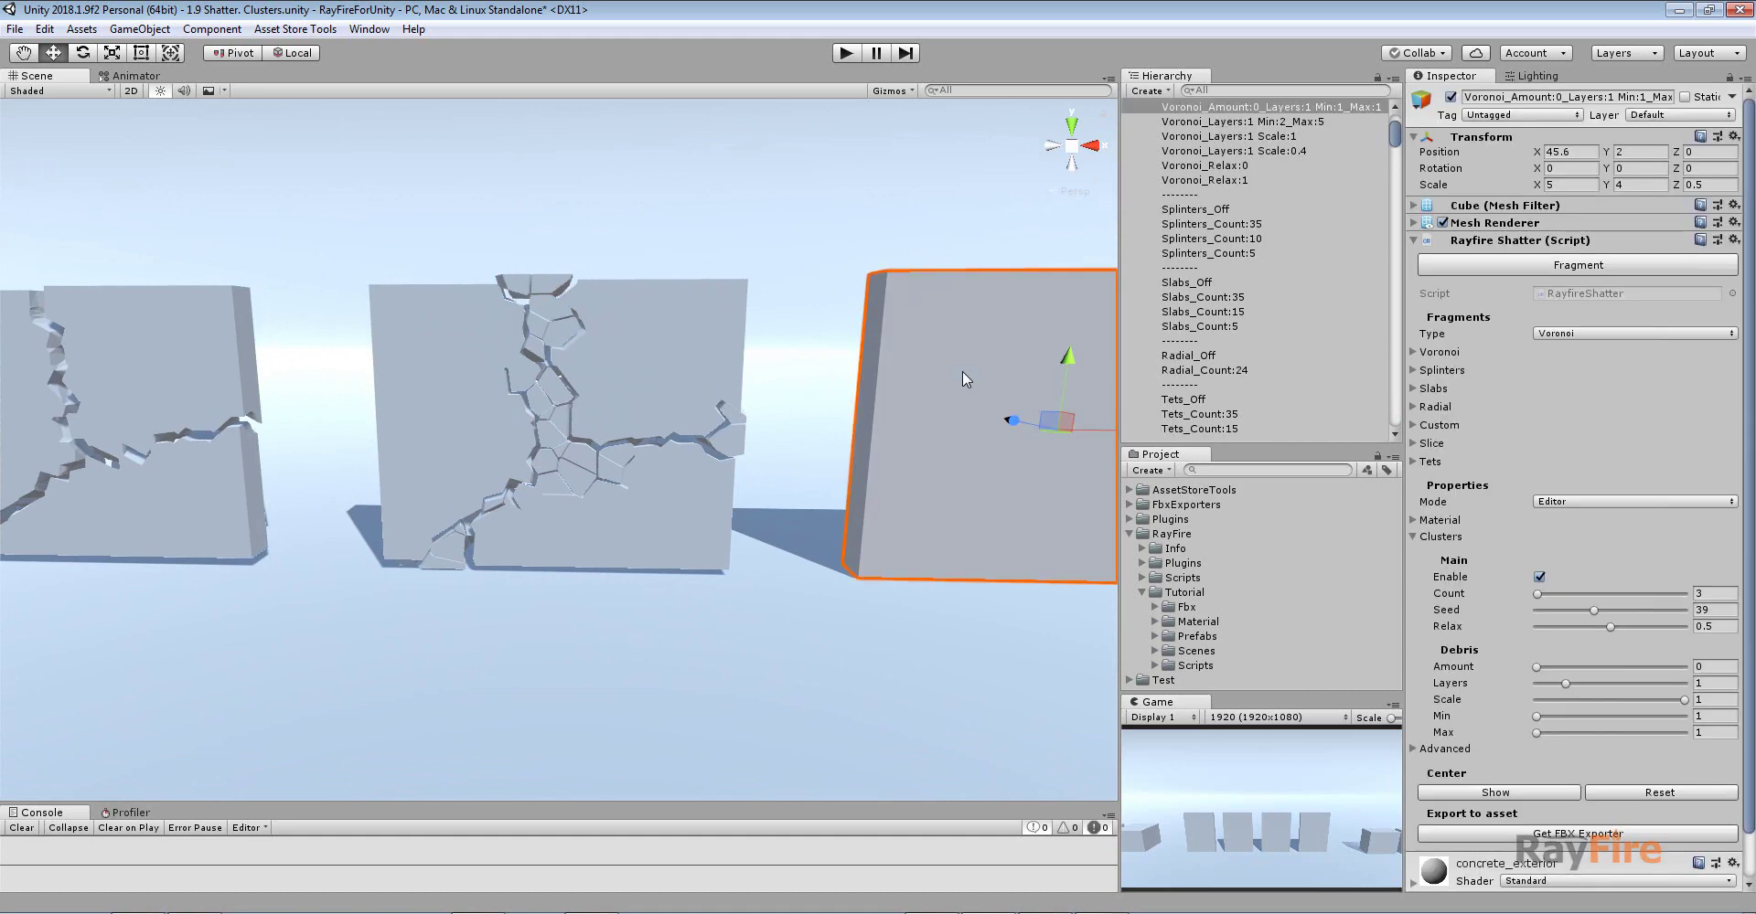
{"action": "middle_click_drag", "start_coordinate": [962, 371], "coordinate": [842, 365]}
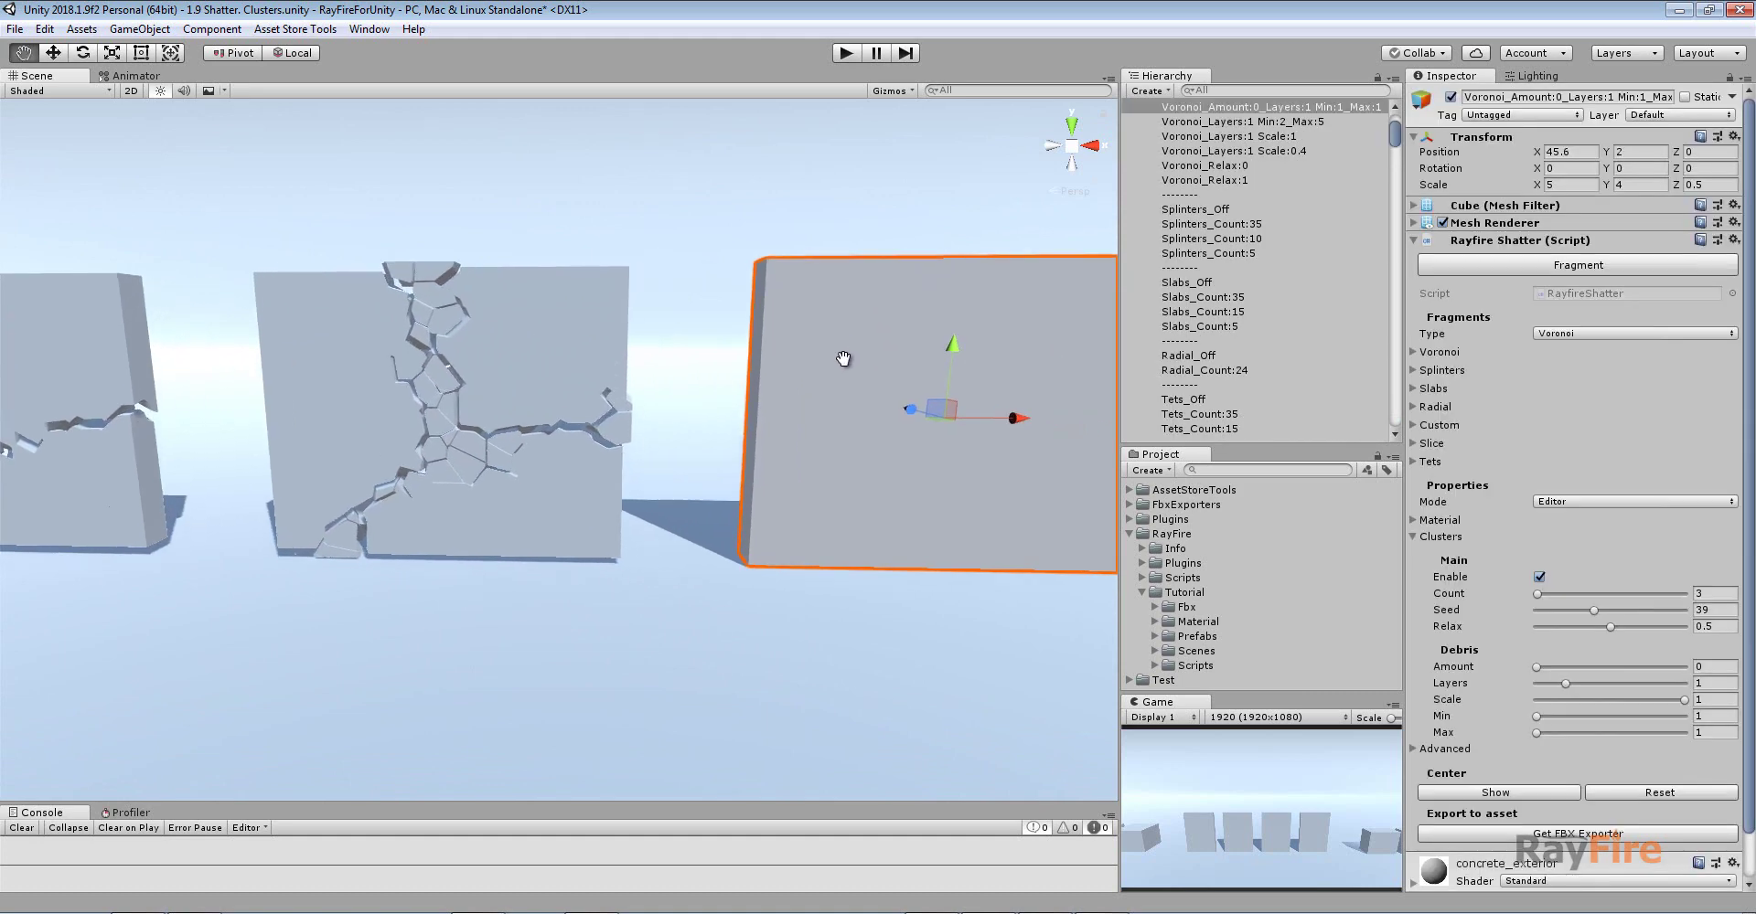
{"action": "left_click", "coordinate": [1708, 668]}
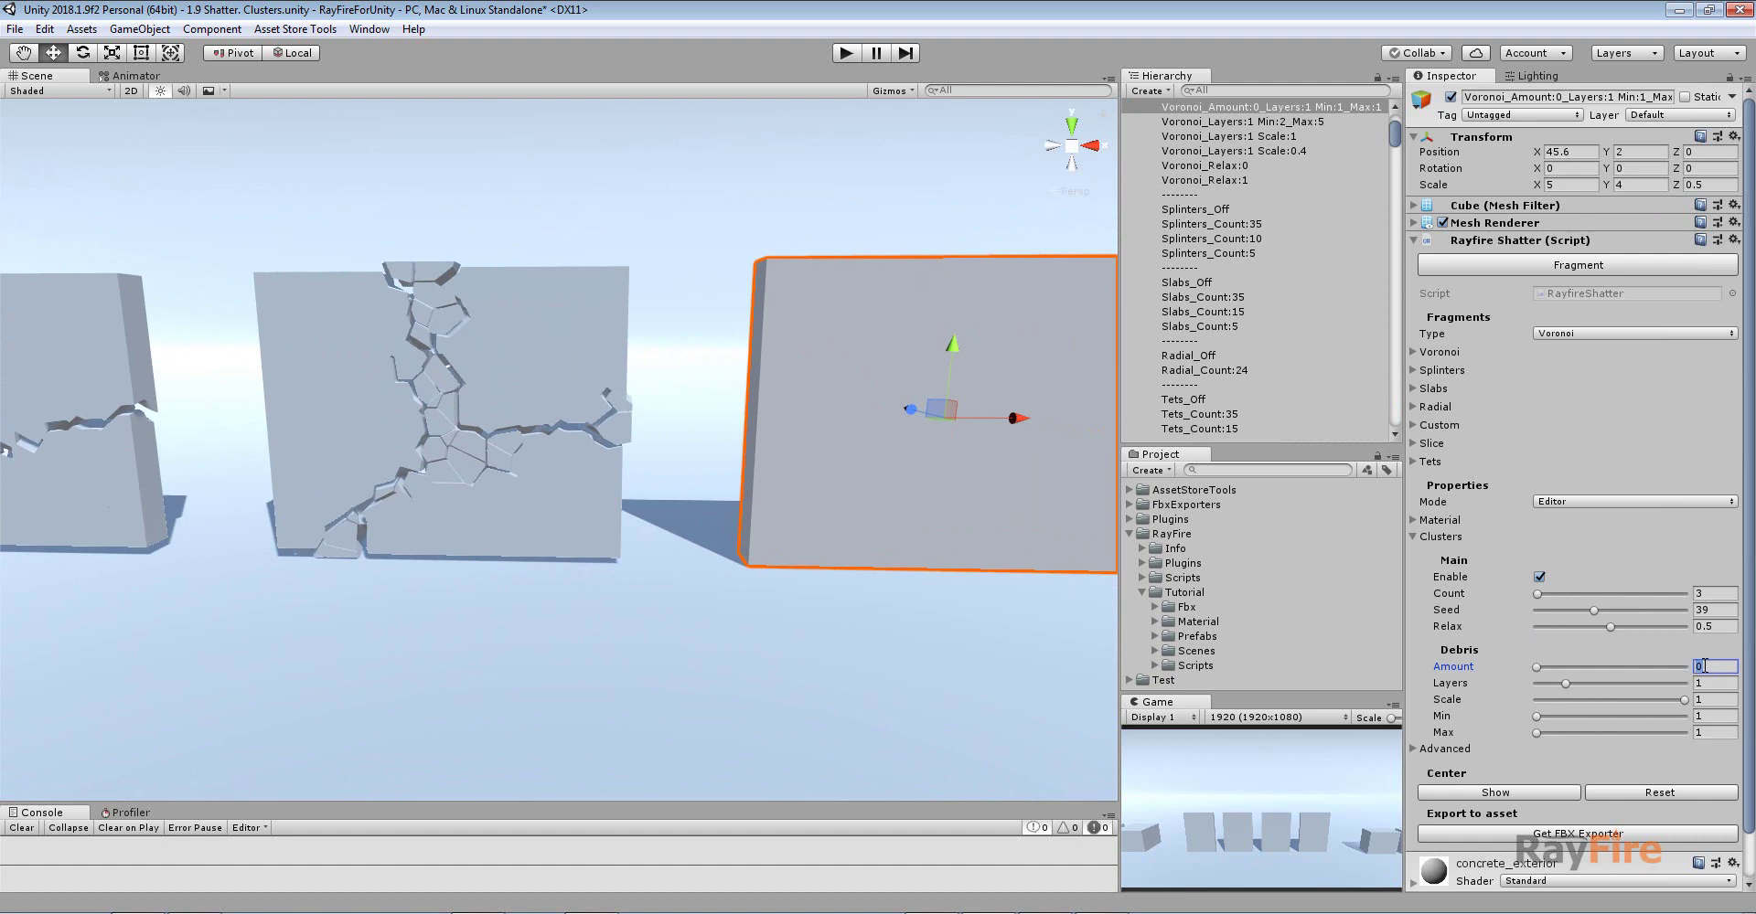
{"action": "left_click", "coordinate": [1699, 683]}
{"action": "middle_click_drag", "start_coordinate": [951, 345], "coordinate": [803, 325]}
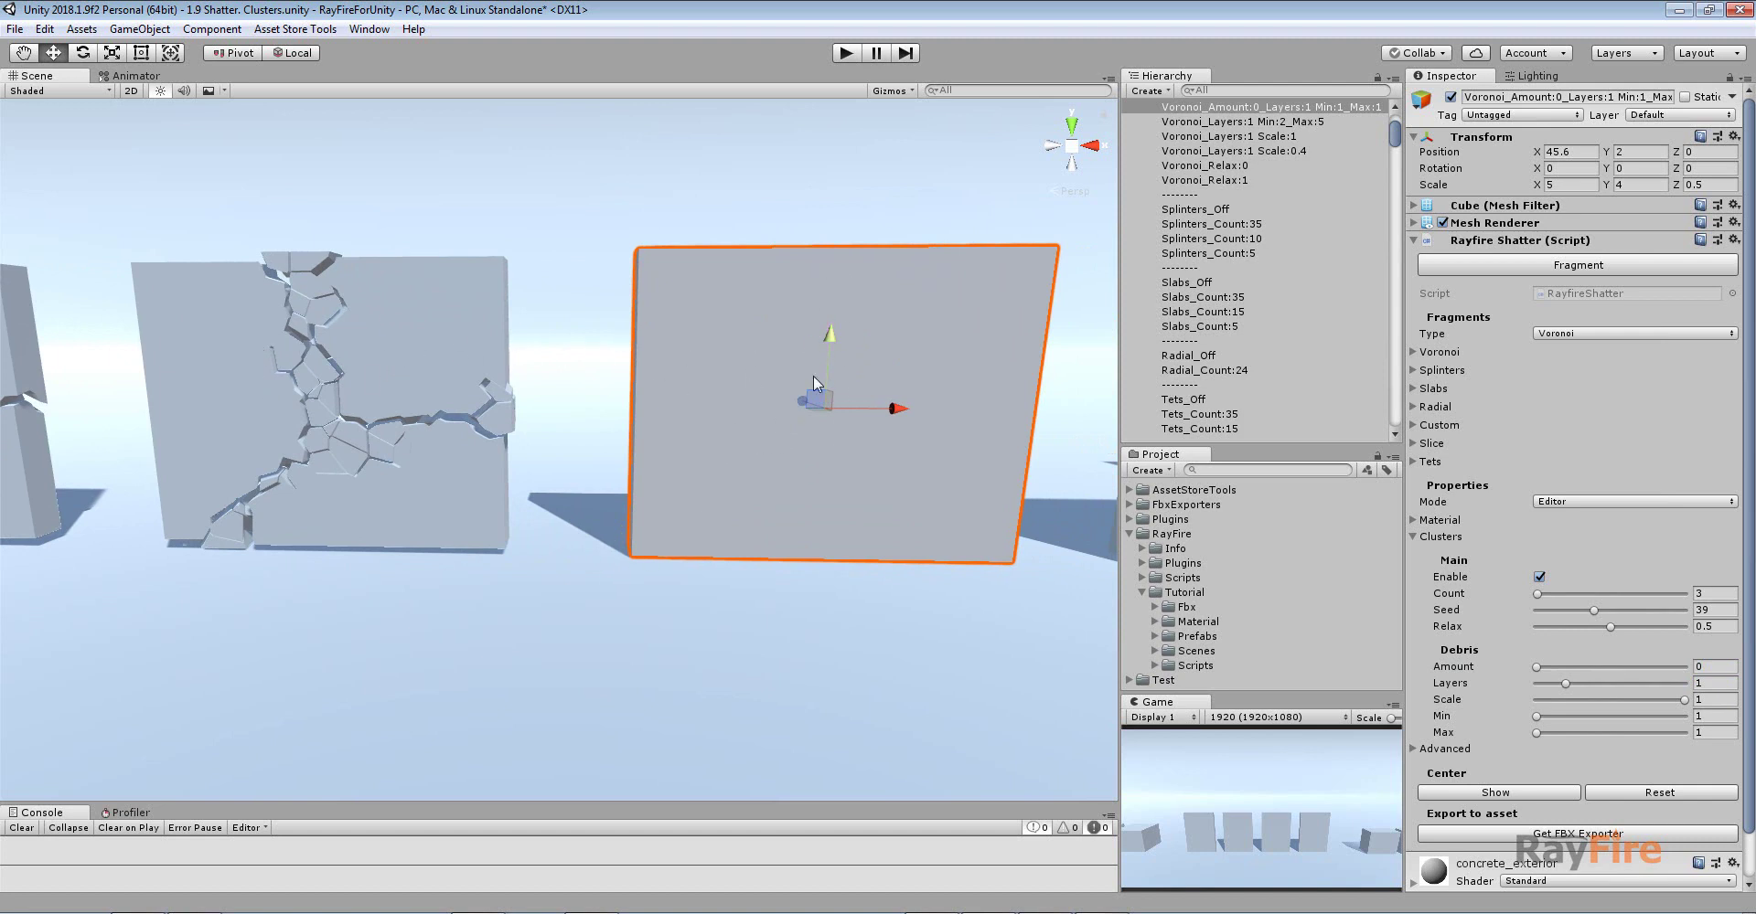
Fragment the Voronoi_Amount:0_Layers:1 Min:1_Max:1 wall with a debris amount of 0 and review its debris layers setting
{"action": "left_click", "coordinate": [1463, 263]}
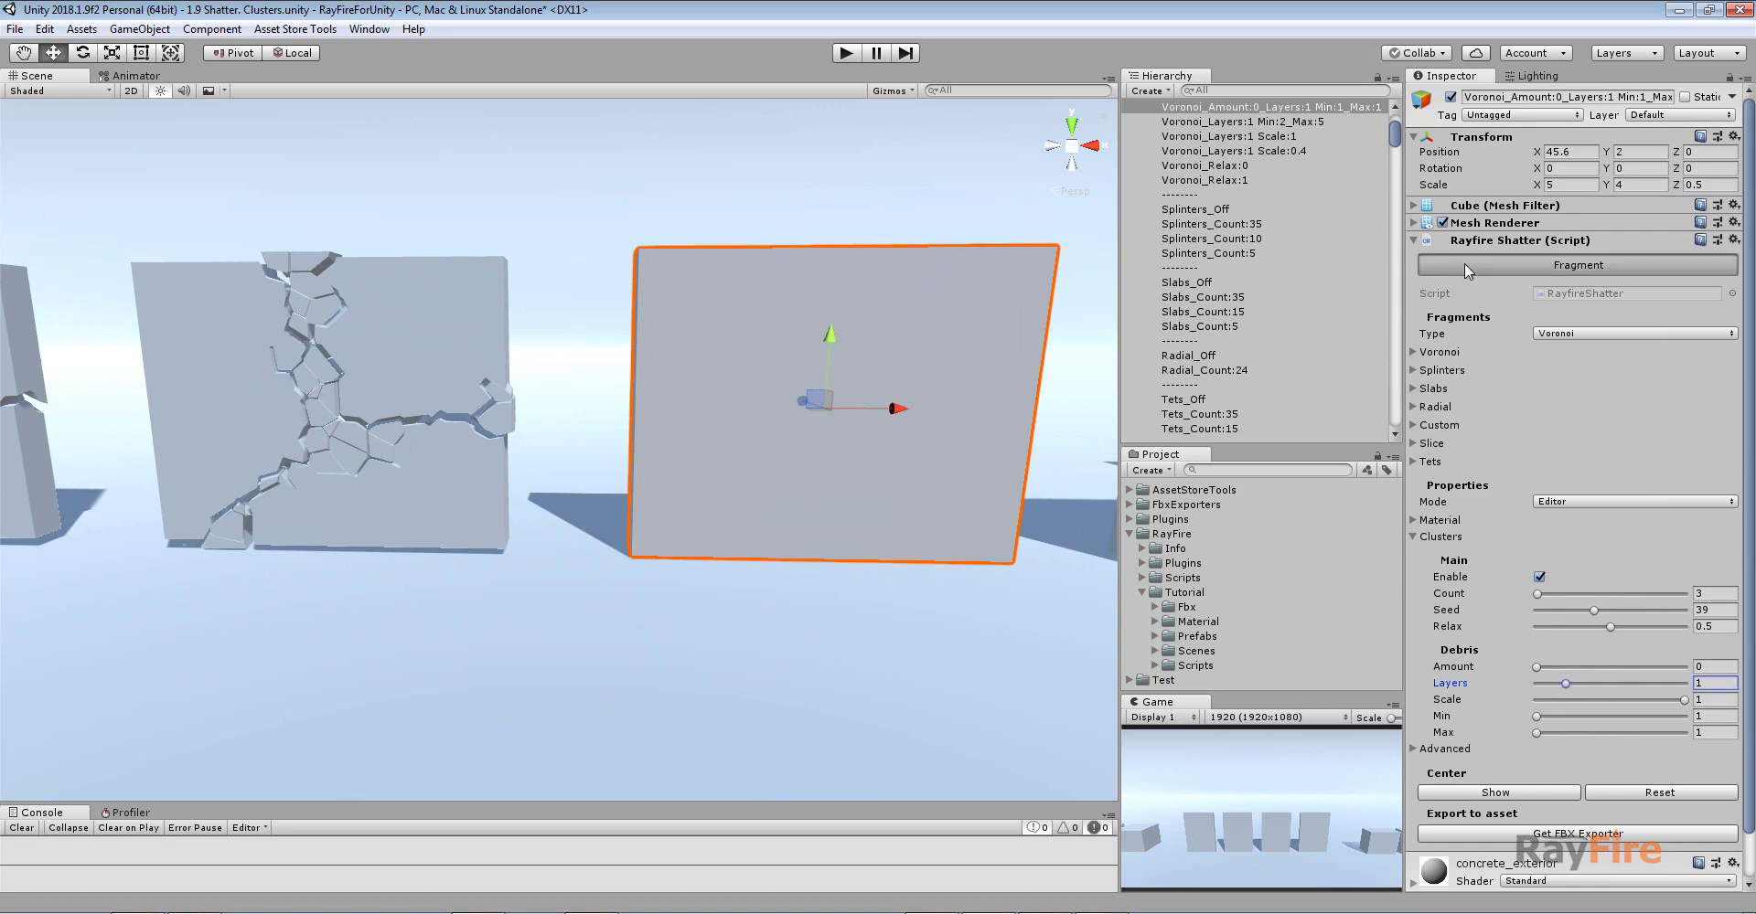
{"action": "left_click_drag", "start_coordinate": [1060, 357], "coordinate": [659, 352], "text": "alt"}
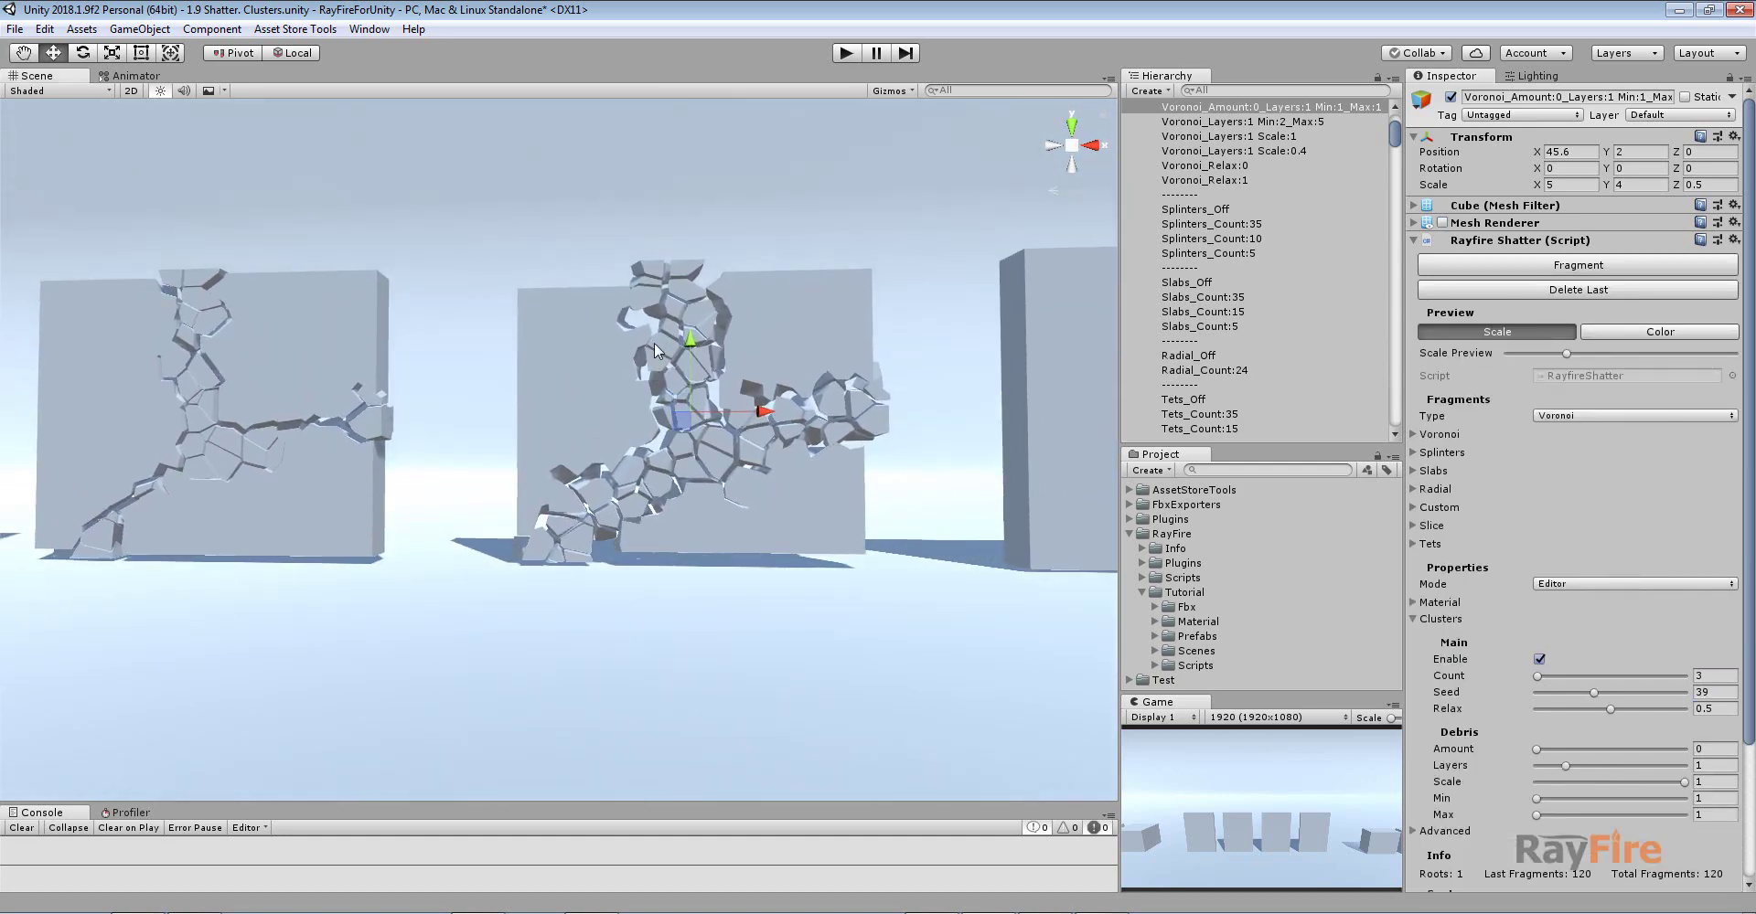
{"action": "left_click", "coordinate": [1701, 765]}
Delete the wall's last fragments, set its debris amount to 61 and fragment it again
{"action": "left_click", "coordinate": [1616, 291]}
{"action": "left_click_drag", "start_coordinate": [1600, 666], "coordinate": [1628, 668]}
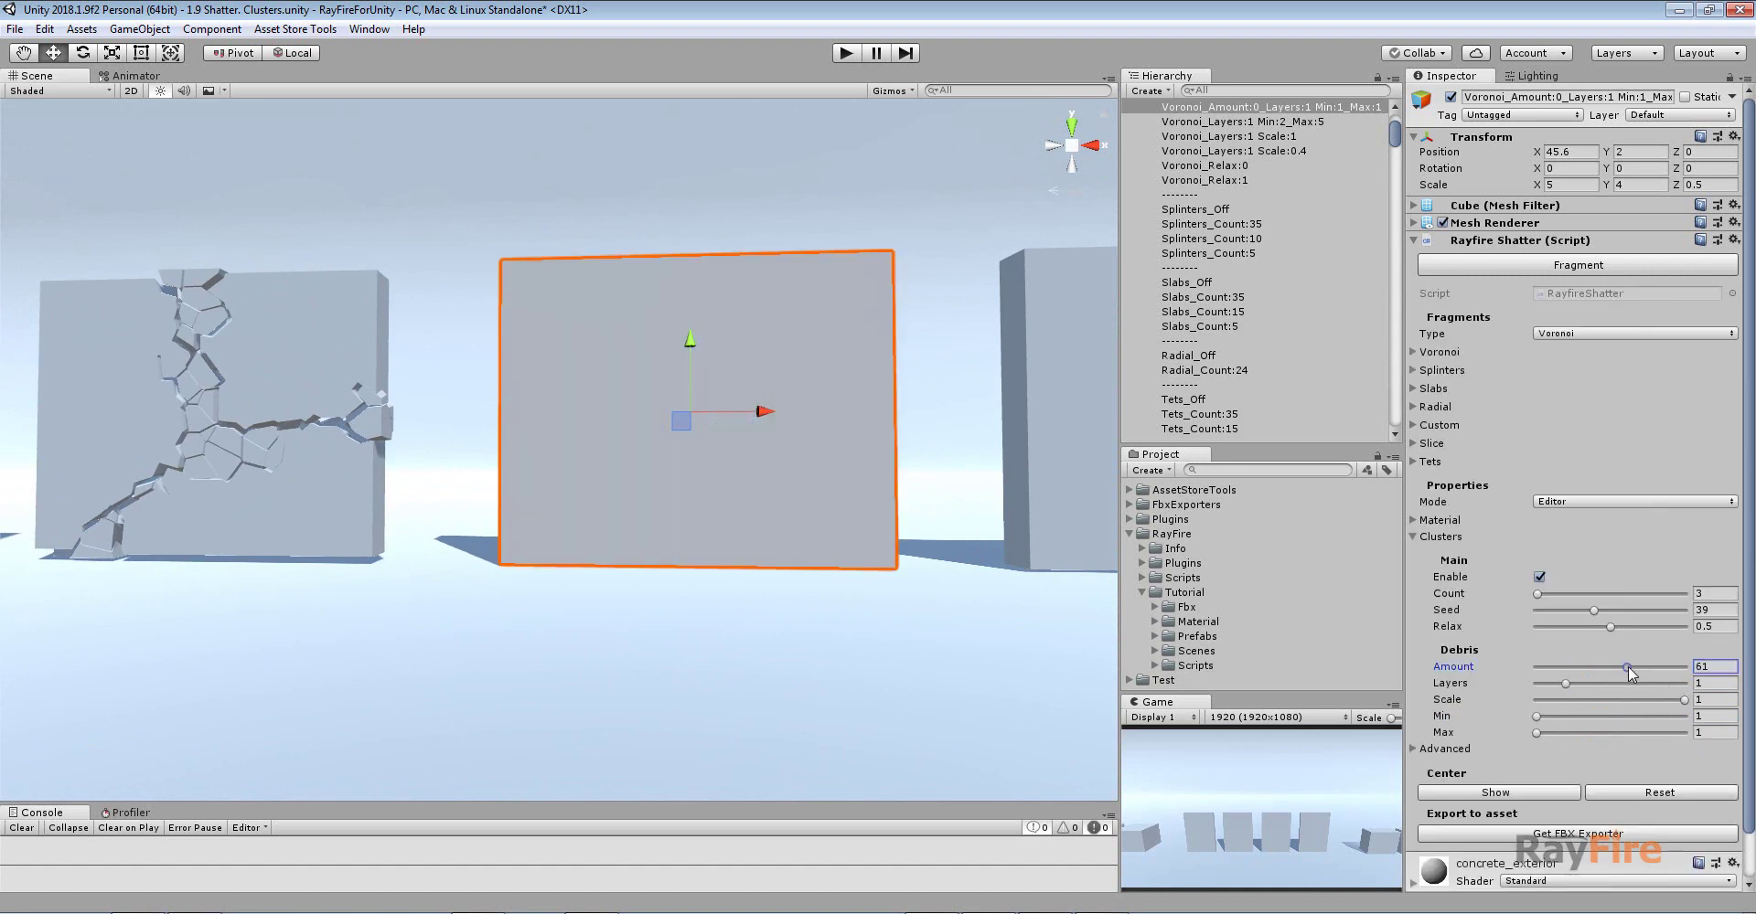
{"action": "double_click", "coordinate": [1706, 667]}
{"action": "left_click", "coordinate": [1710, 682]}
{"action": "left_click", "coordinate": [1710, 667]}
{"action": "left_click", "coordinate": [1637, 267]}
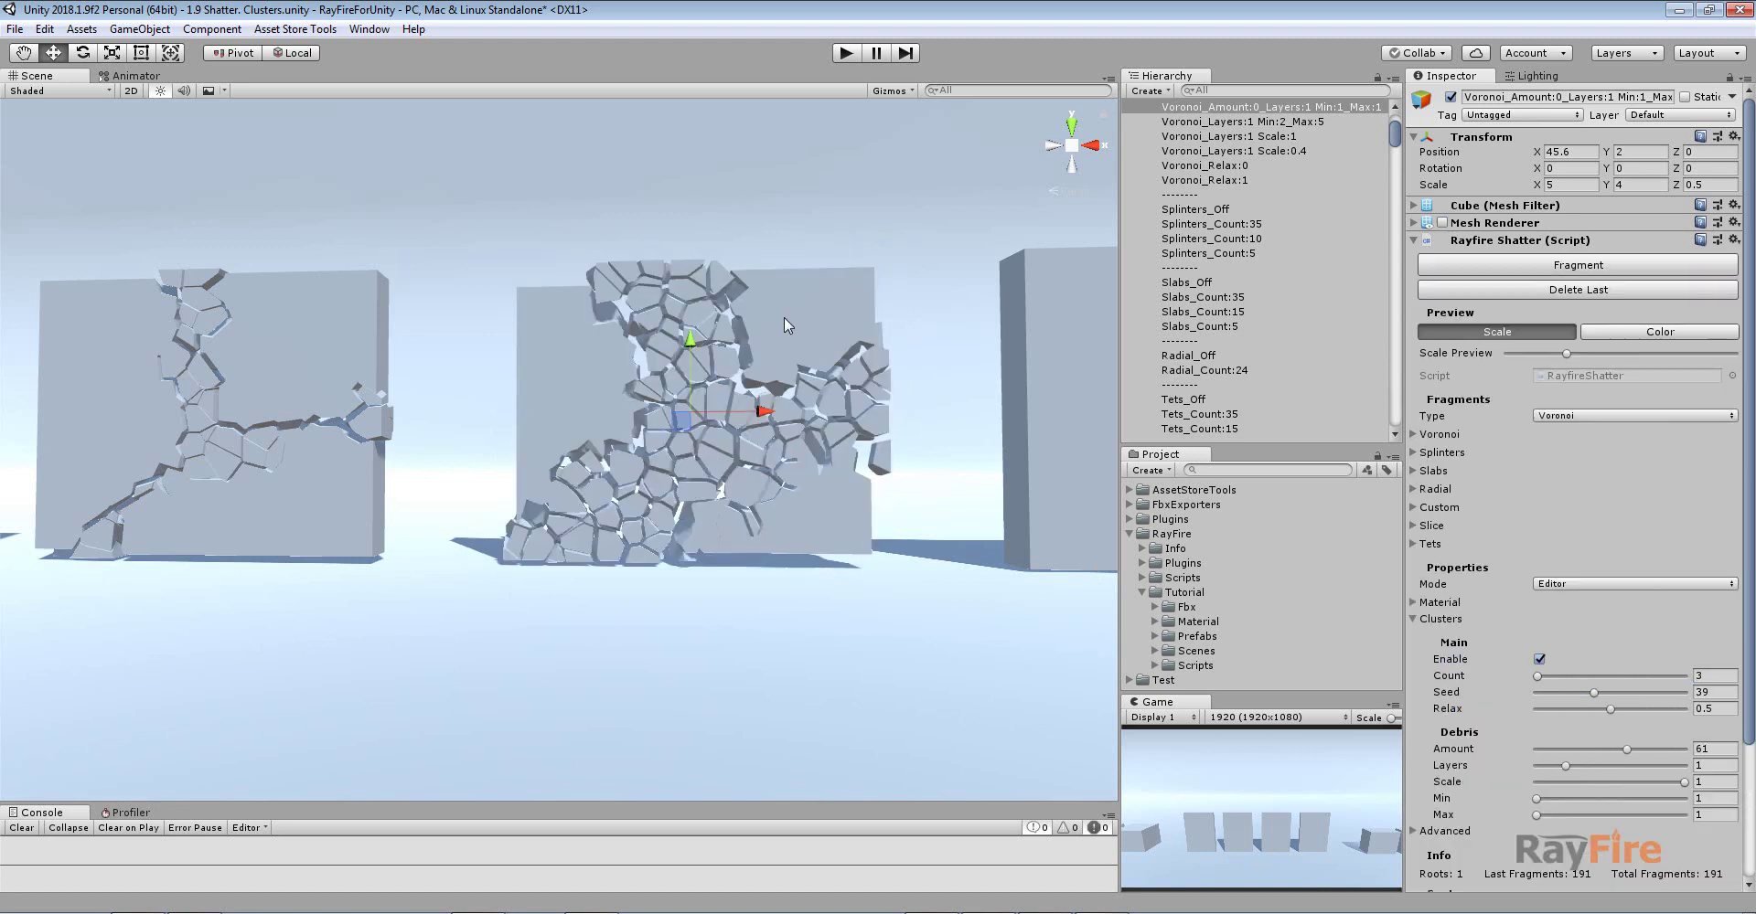
Delete the last fragments of the wall and set its debris amount back to 0
{"action": "left_click", "coordinate": [1693, 289]}
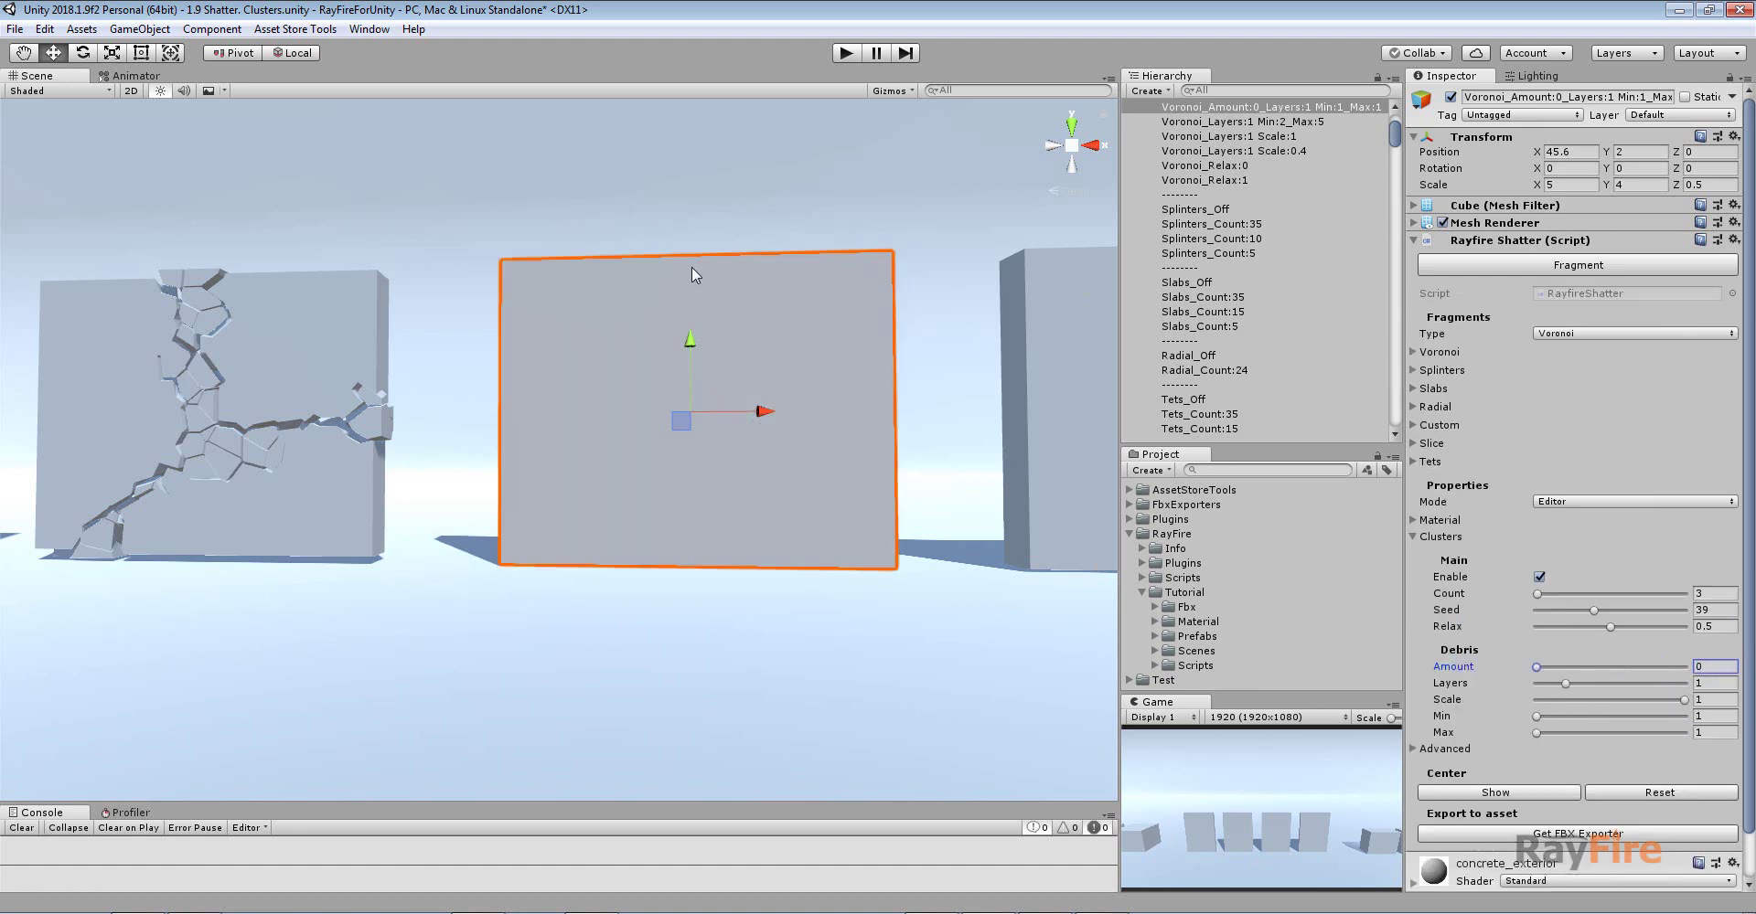
{"action": "middle_click_drag", "start_coordinate": [682, 383], "coordinate": [681, 401]}
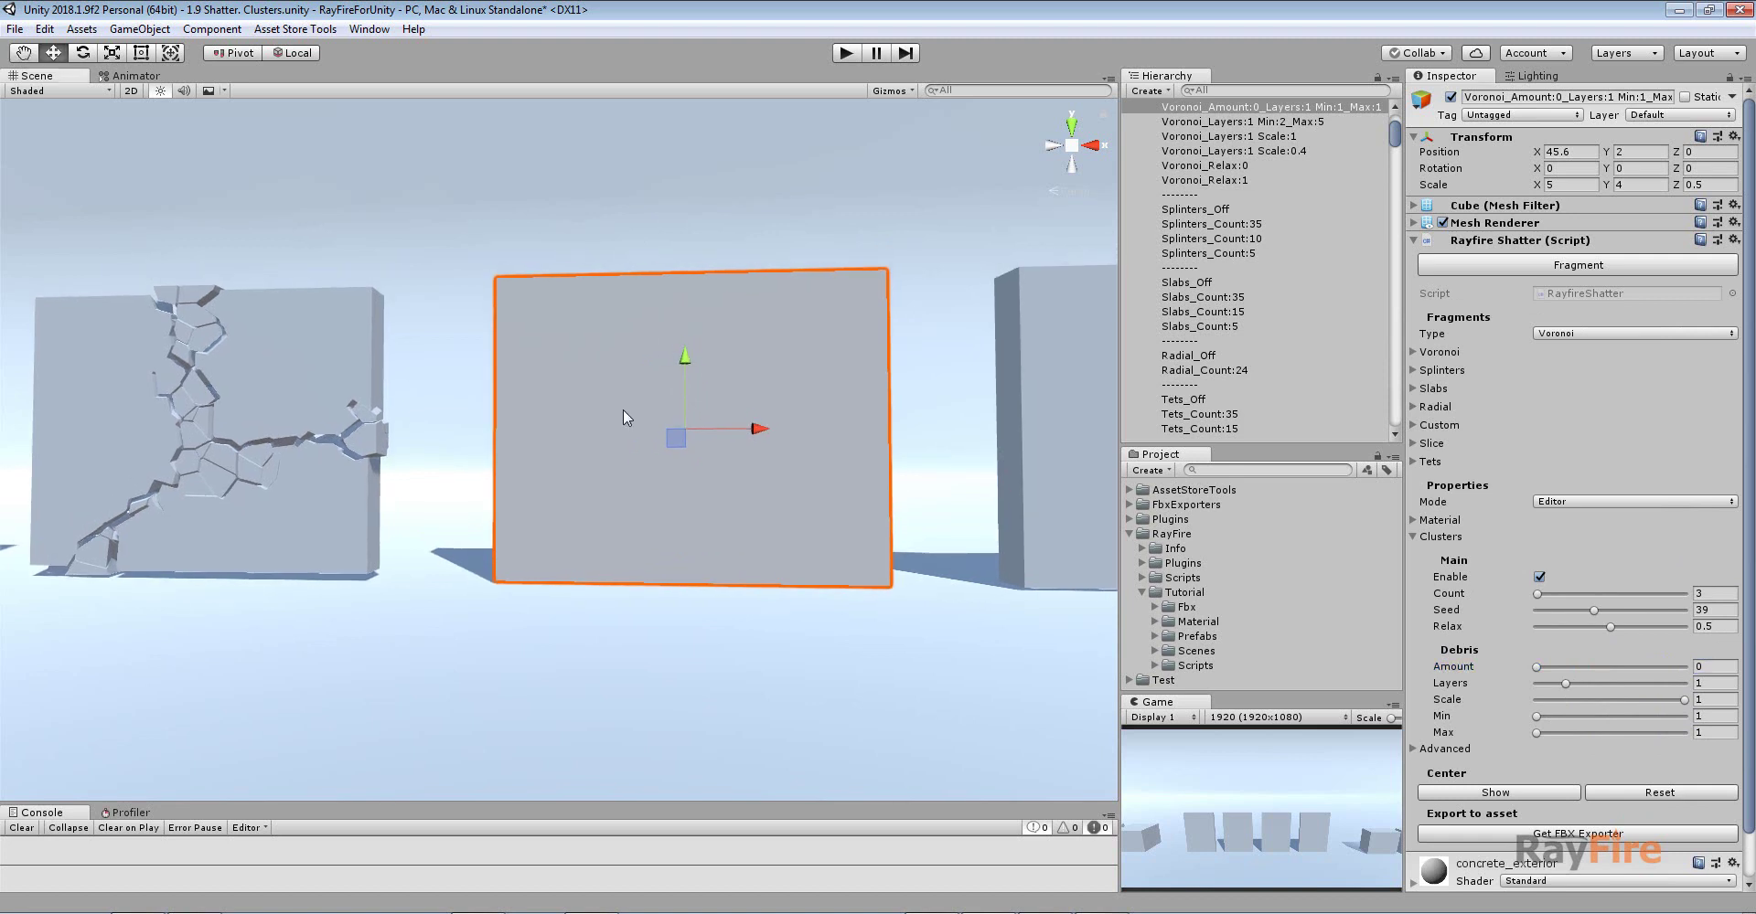
{"action": "middle_click_drag", "start_coordinate": [326, 375], "coordinate": [456, 379]}
{"action": "left_click_drag", "start_coordinate": [393, 387], "coordinate": [446, 447], "text": "alt"}
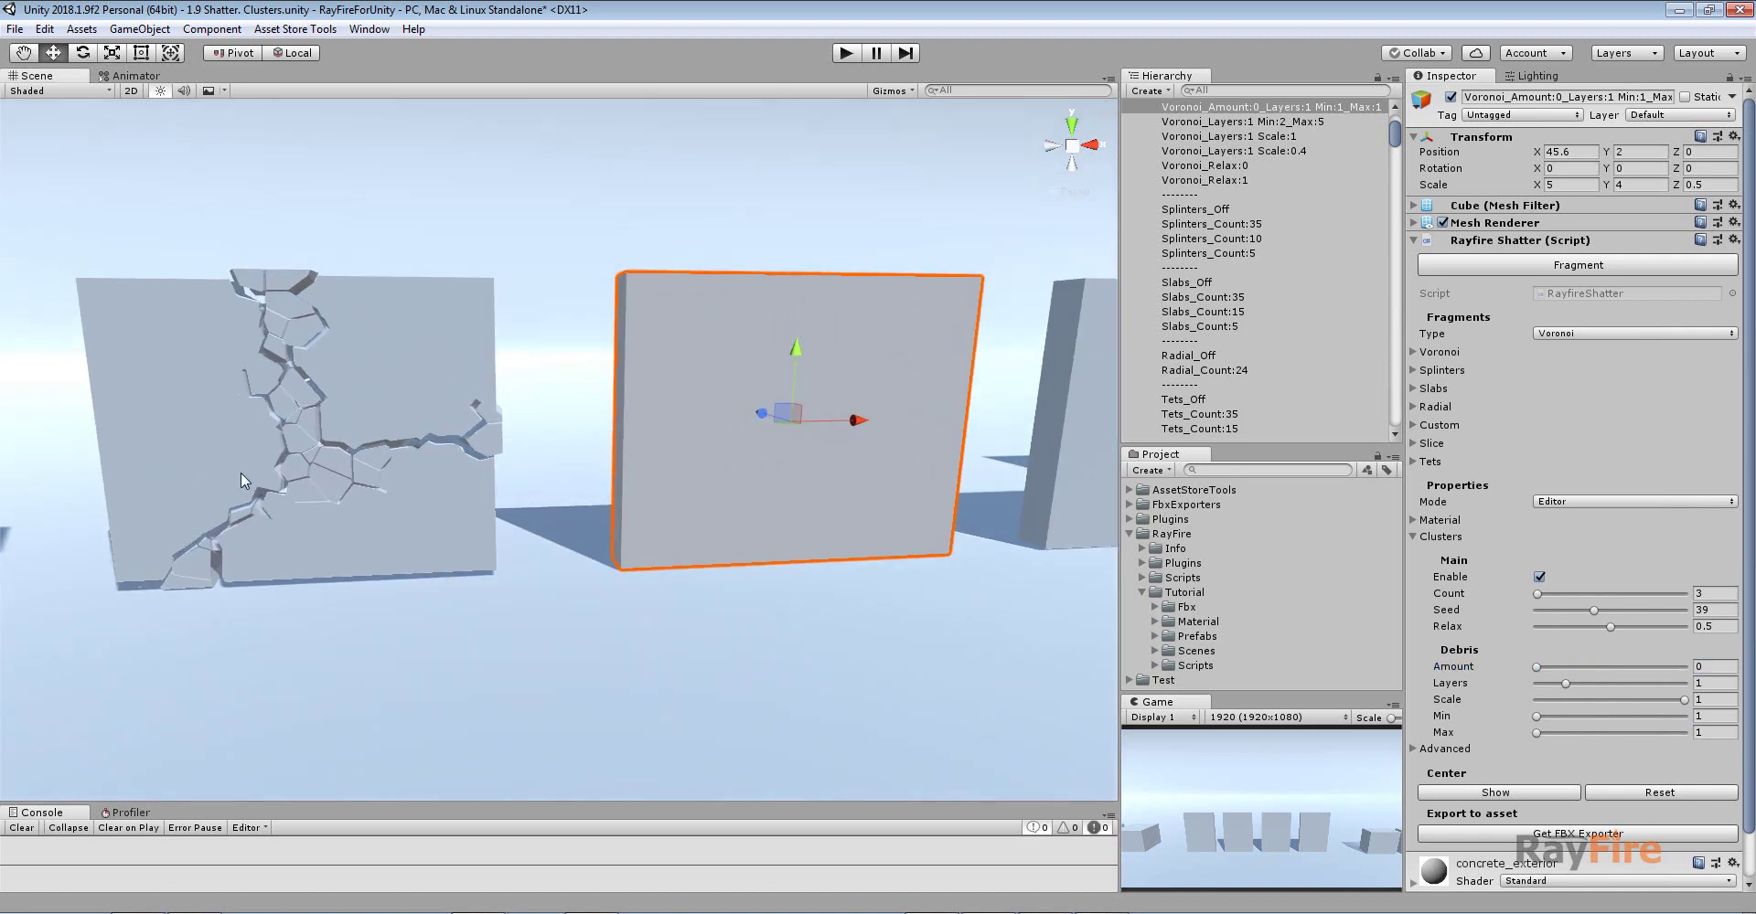
{"action": "middle_click_drag", "start_coordinate": [699, 398], "coordinate": [526, 374]}
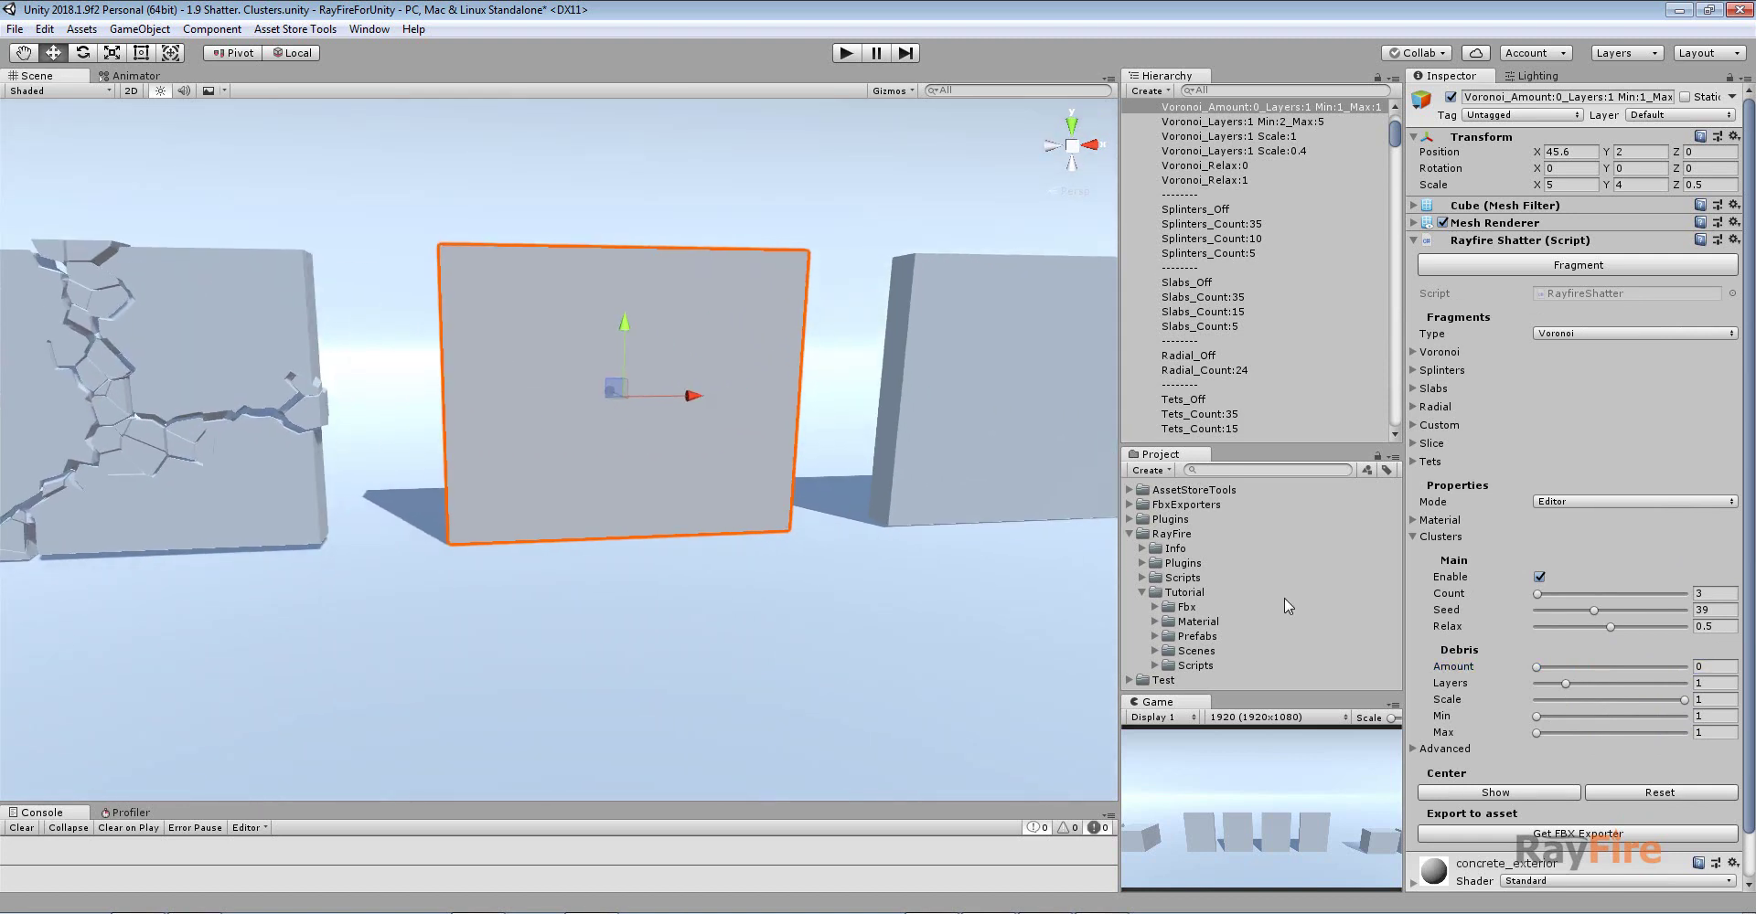
Review the debris minimum and maximum of the Voronoi_Amount:0_Layers:1 Min:1_Max:1 wall
{"action": "left_click", "coordinate": [1284, 108]}
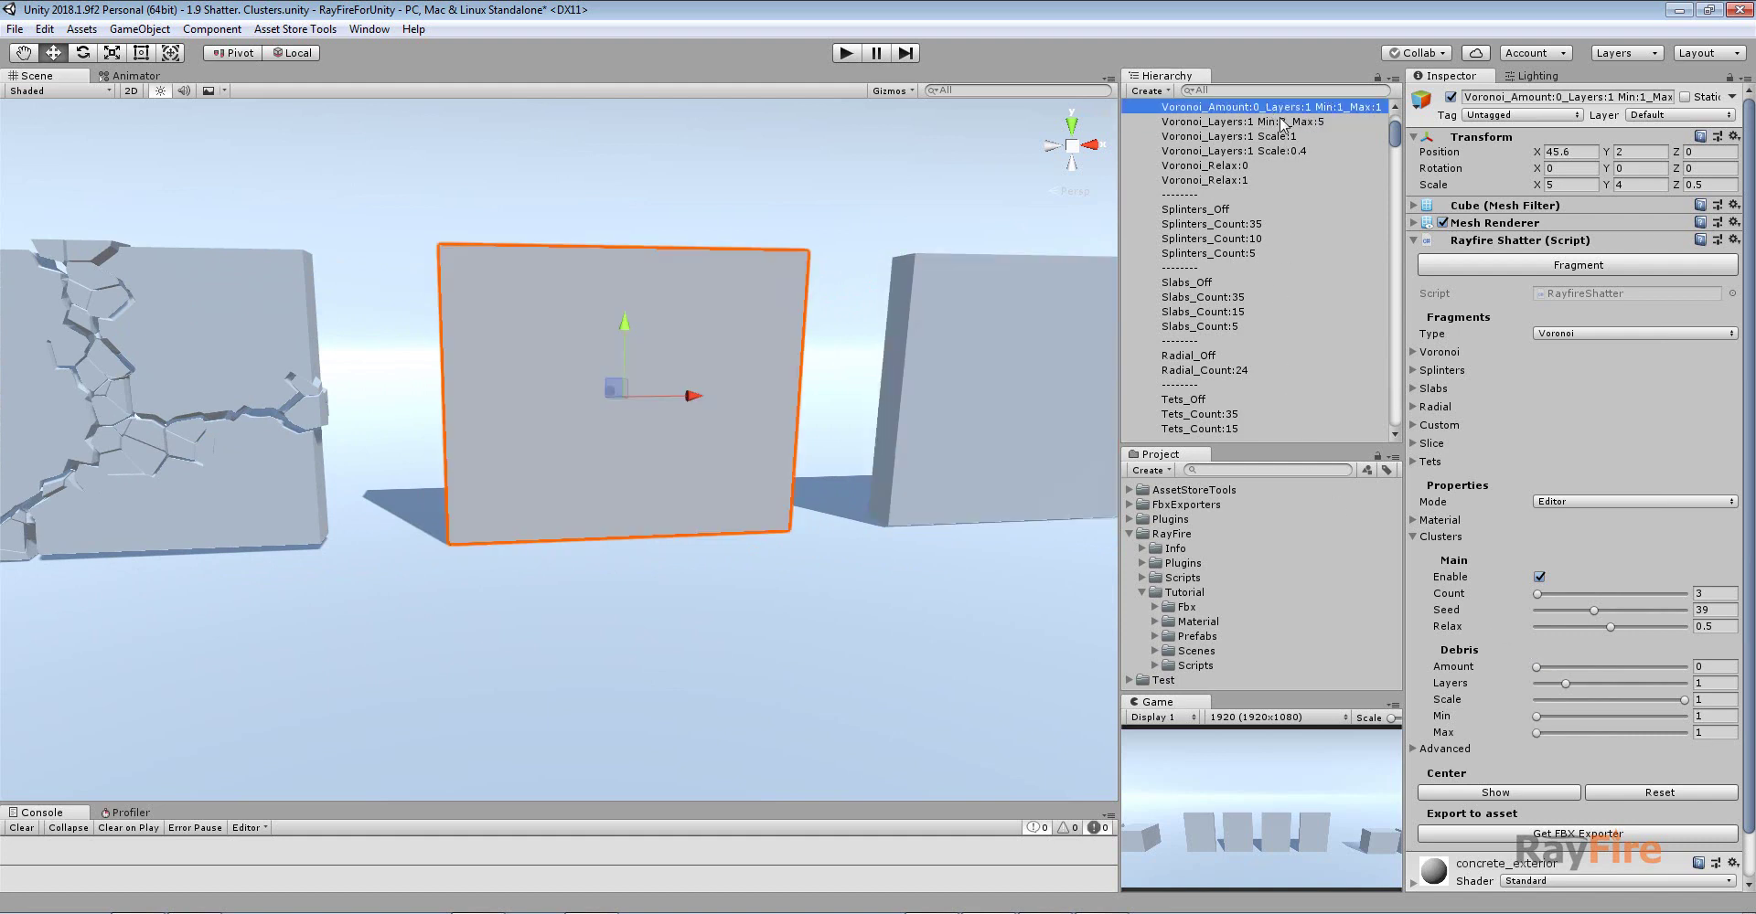
{"action": "left_click", "coordinate": [1711, 713]}
{"action": "left_click", "coordinate": [1694, 731]}
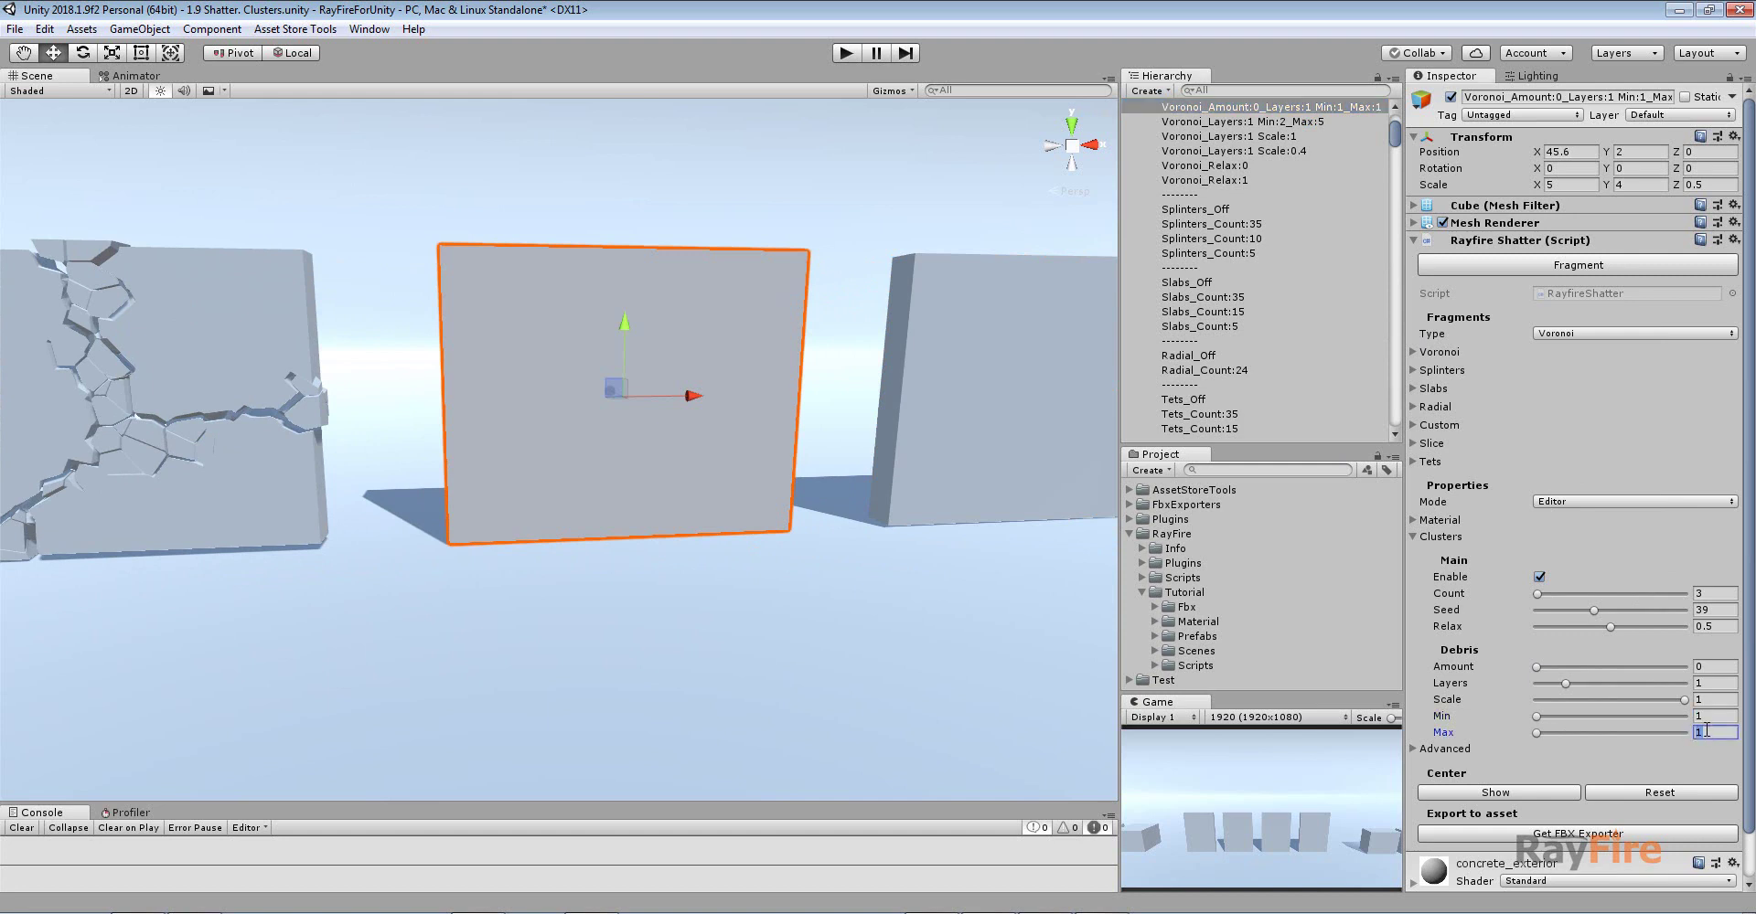
{"action": "left_click", "coordinate": [1707, 719]}
{"action": "left_click", "coordinate": [1711, 735]}
Fragment the Voronoi_Amount:0_Layers:1 Min:1_Max:1 wall with one debris layer and a debris minimum and maximum of 1
{"action": "middle_click_drag", "start_coordinate": [784, 406], "coordinate": [769, 460]}
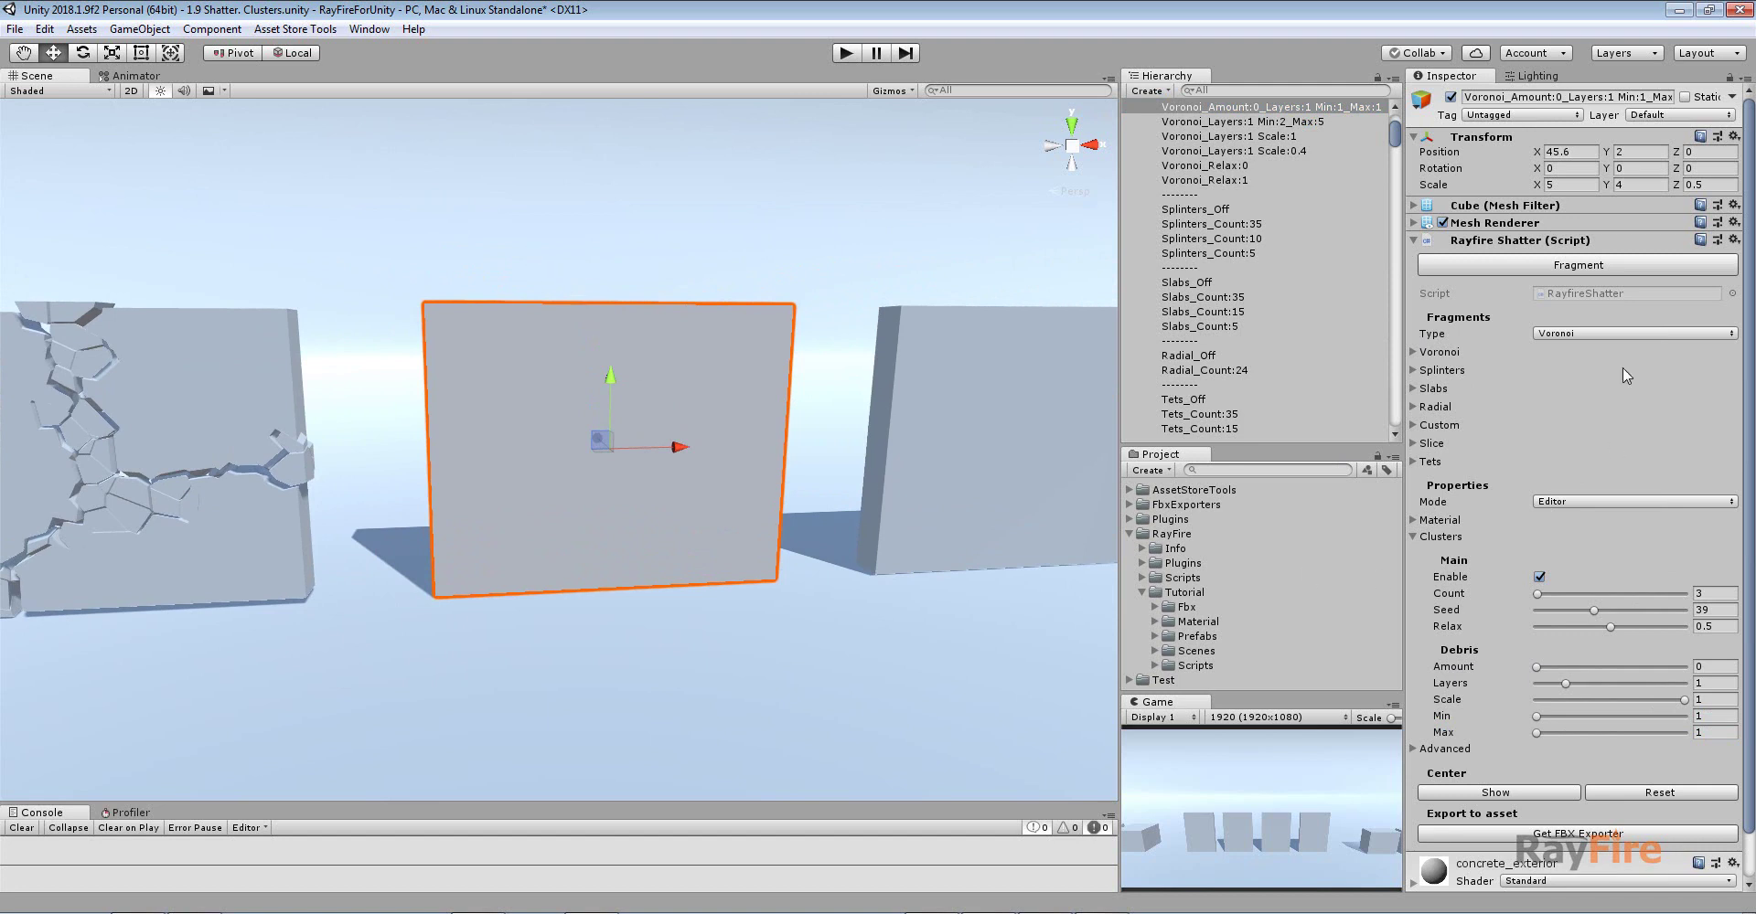
{"action": "left_click", "coordinate": [1585, 265]}
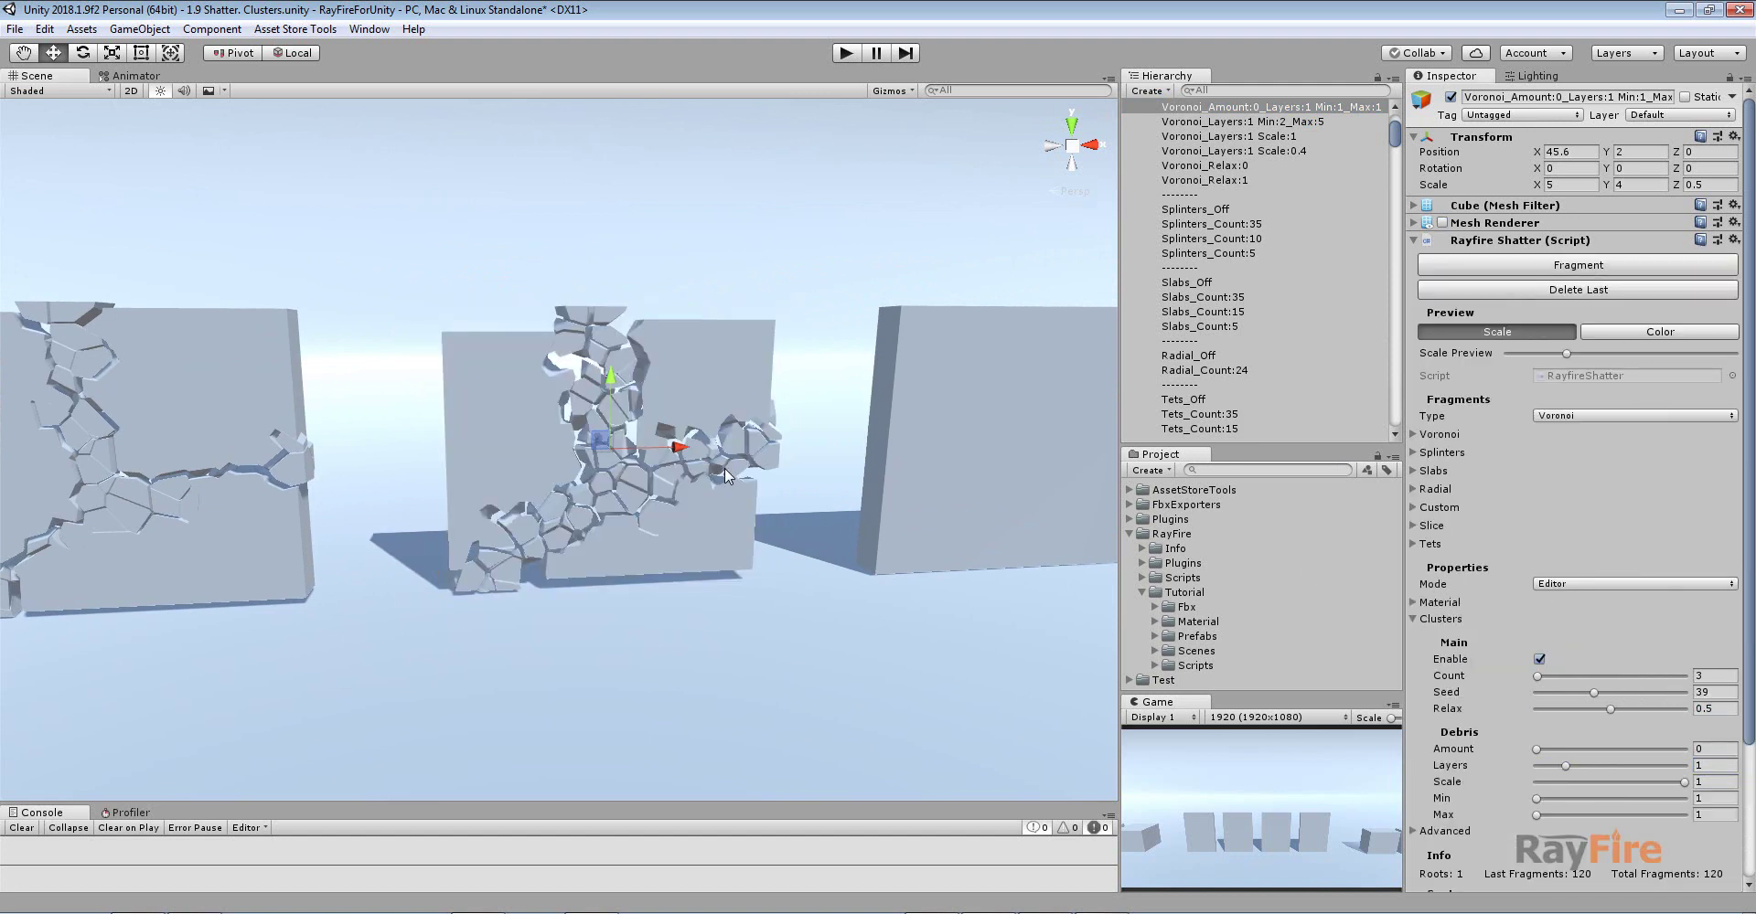
{"action": "scroll", "coordinate": [724, 468], "scroll_direction": "up", "scroll_amount": 2}
Select individual debris fragments at the top of the crack to check how they are grouped
{"action": "left_click_drag", "start_coordinate": [517, 188], "coordinate": [653, 424]}
{"action": "key", "text": "f"}
{"action": "left_click", "coordinate": [629, 341]}
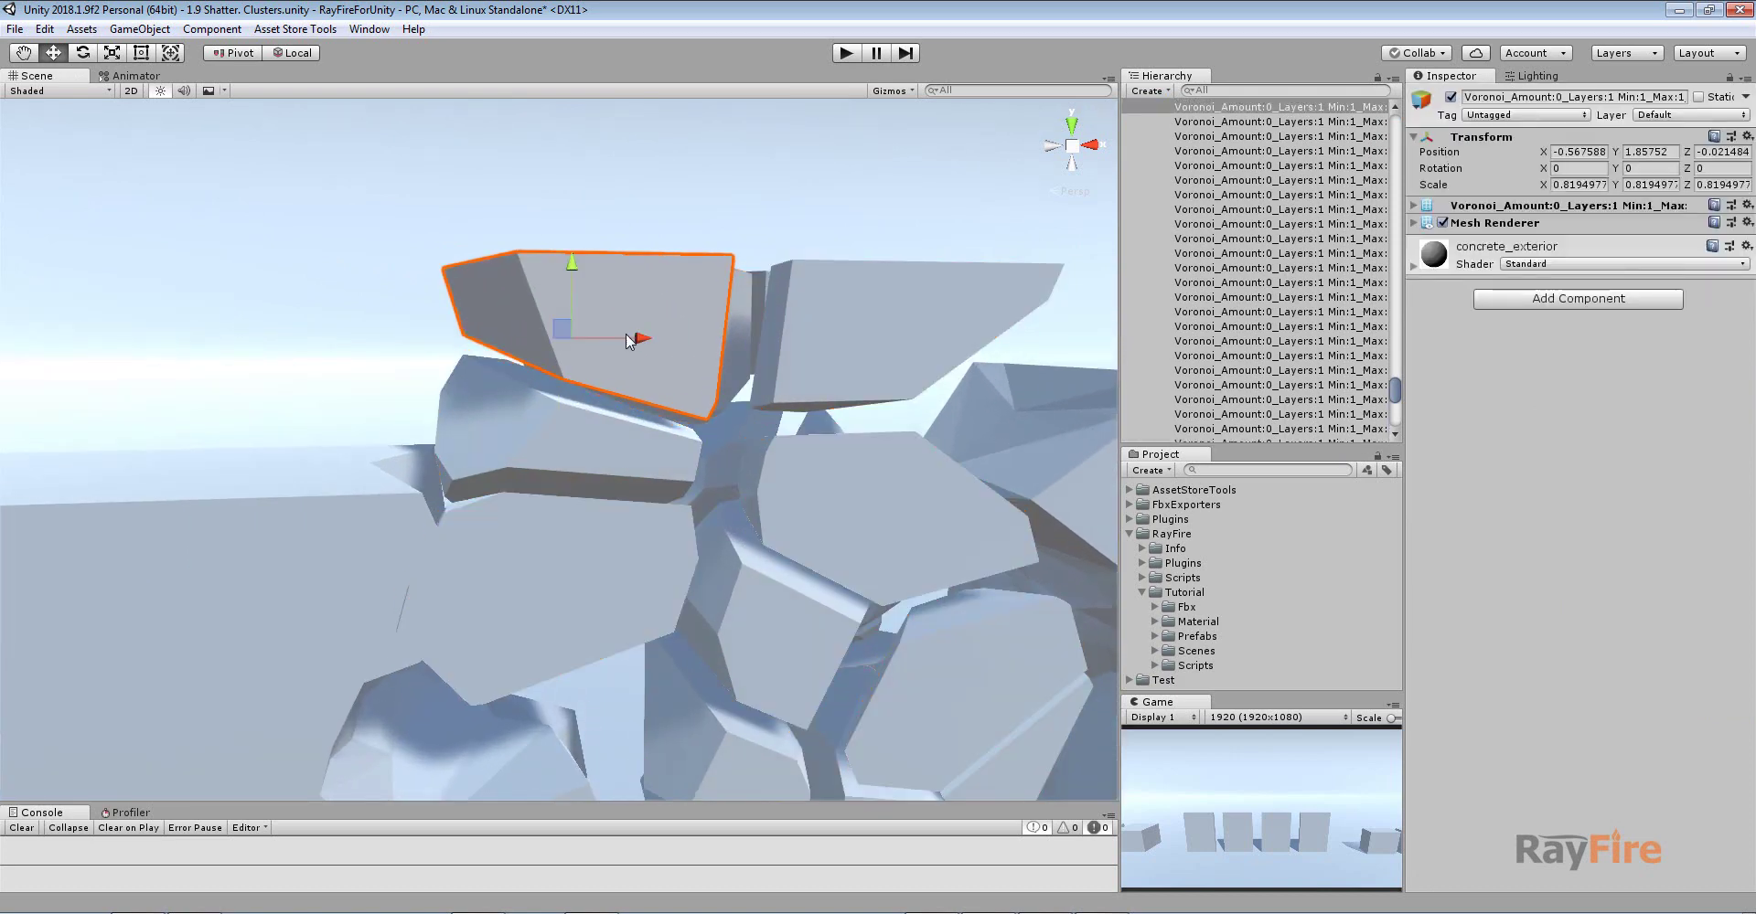
{"action": "left_click", "coordinate": [848, 381]}
{"action": "left_click", "coordinate": [814, 476]}
{"action": "left_click", "coordinate": [606, 457]}
{"action": "left_click", "coordinate": [585, 541]}
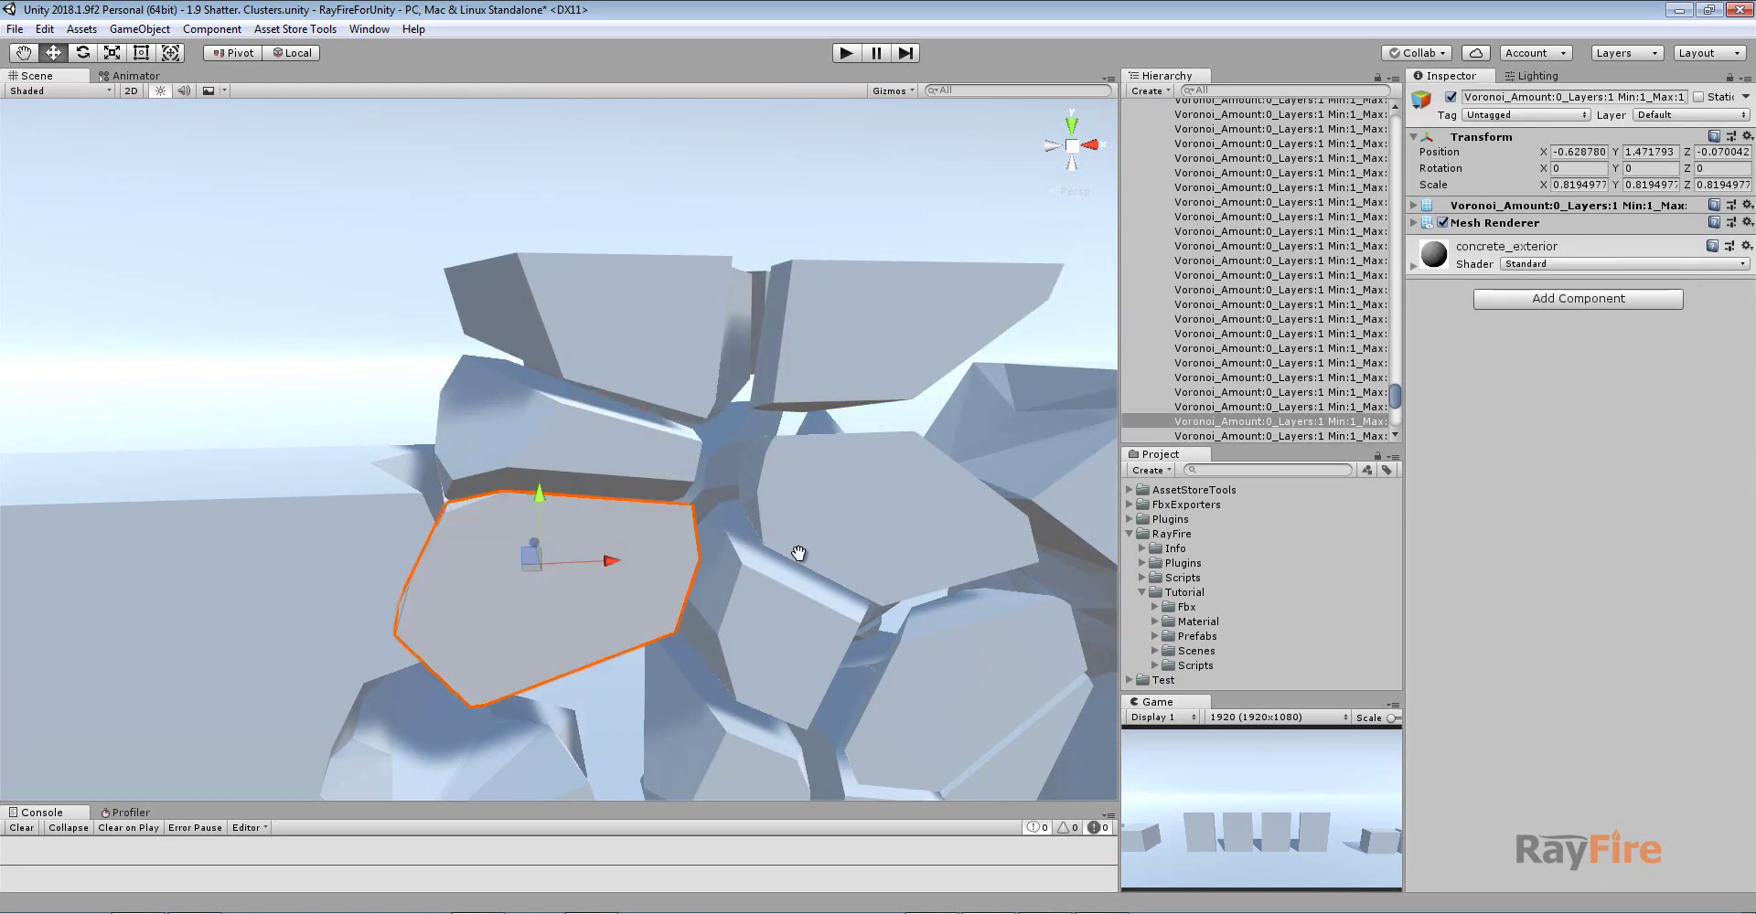
{"action": "middle_click_drag", "start_coordinate": [798, 554], "coordinate": [604, 364]}
{"action": "left_click", "coordinate": [568, 431]}
{"action": "left_click", "coordinate": [792, 520]}
{"action": "middle_click_drag", "start_coordinate": [704, 560], "coordinate": [560, 361]}
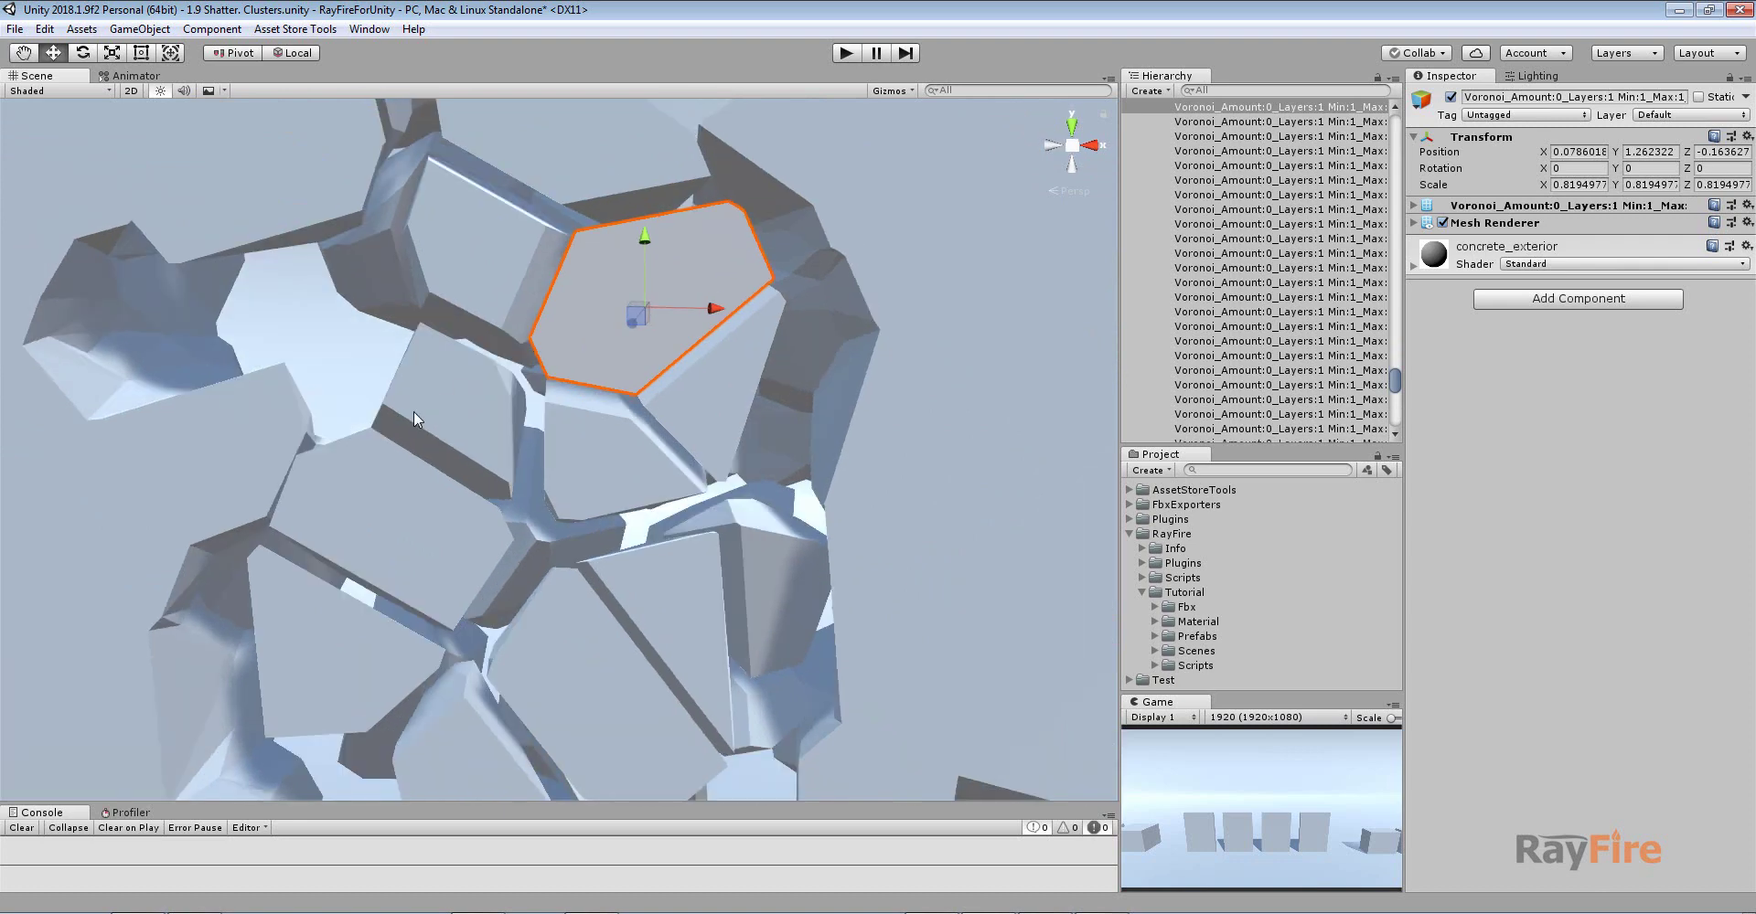
Select the large left cluster and further debris fragments down to the middle of the crack to compare them
{"action": "left_click", "coordinate": [414, 410]}
{"action": "scroll", "coordinate": [395, 393], "scroll_direction": "down", "scroll_amount": 3}
{"action": "left_click", "coordinate": [284, 456]}
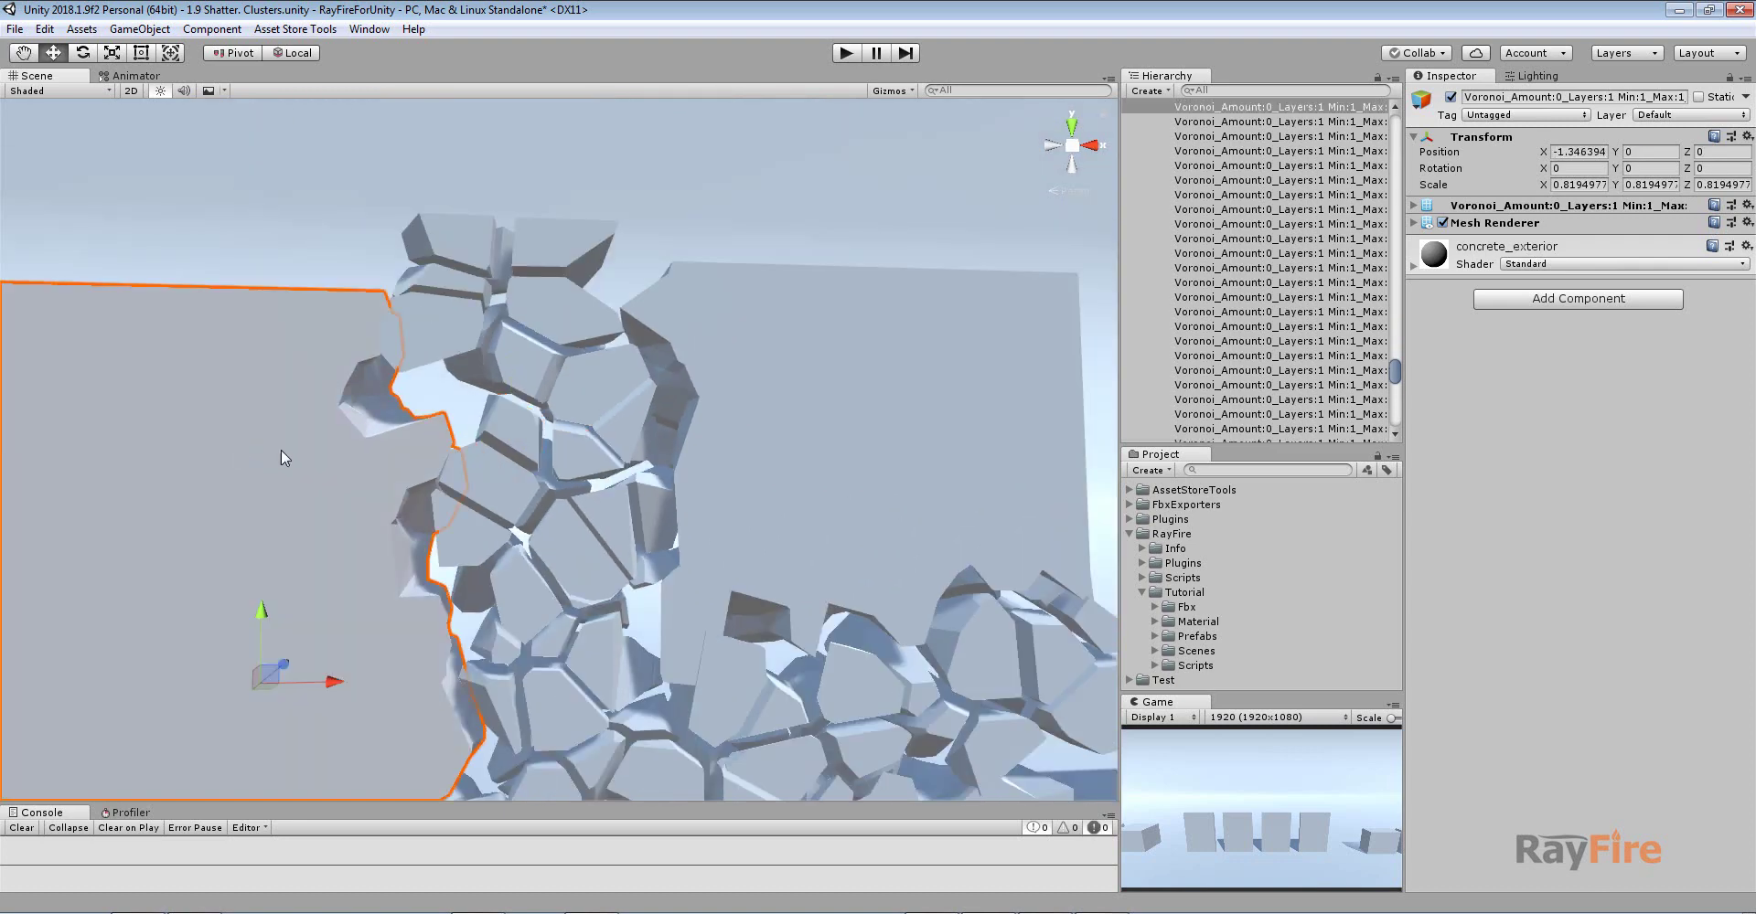
{"action": "left_click", "coordinate": [548, 448]}
{"action": "left_click", "coordinate": [464, 472]}
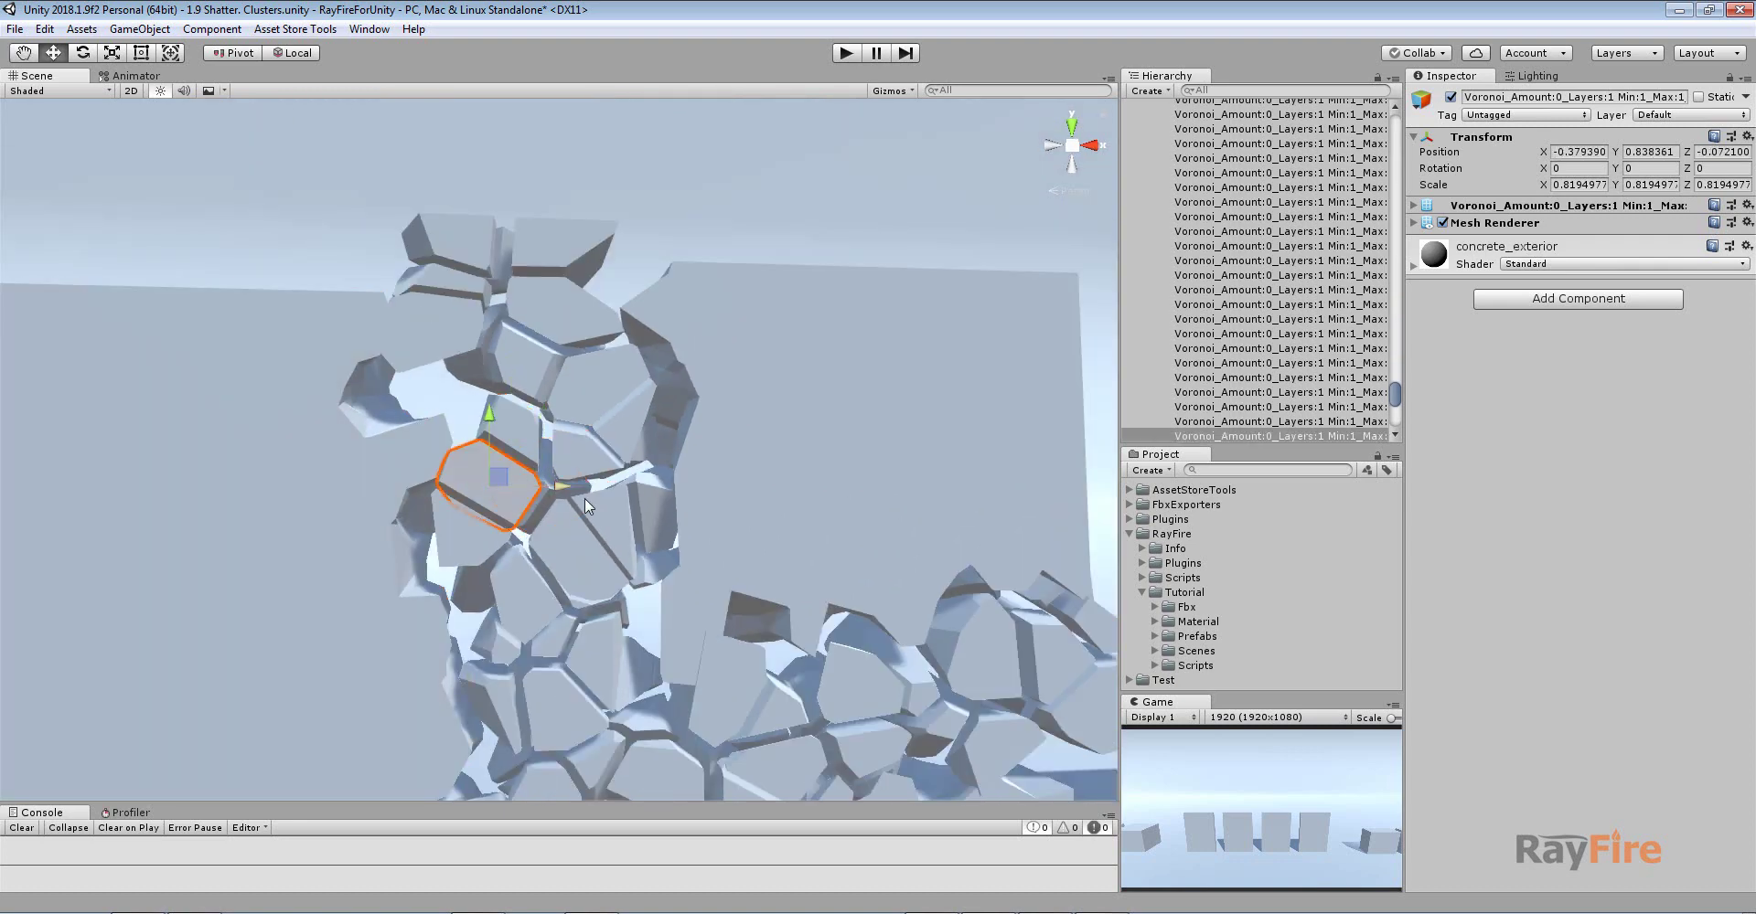
{"action": "left_click", "coordinate": [583, 541]}
{"action": "left_click", "coordinate": [508, 573]}
{"action": "middle_click_drag", "start_coordinate": [571, 458], "coordinate": [552, 213]}
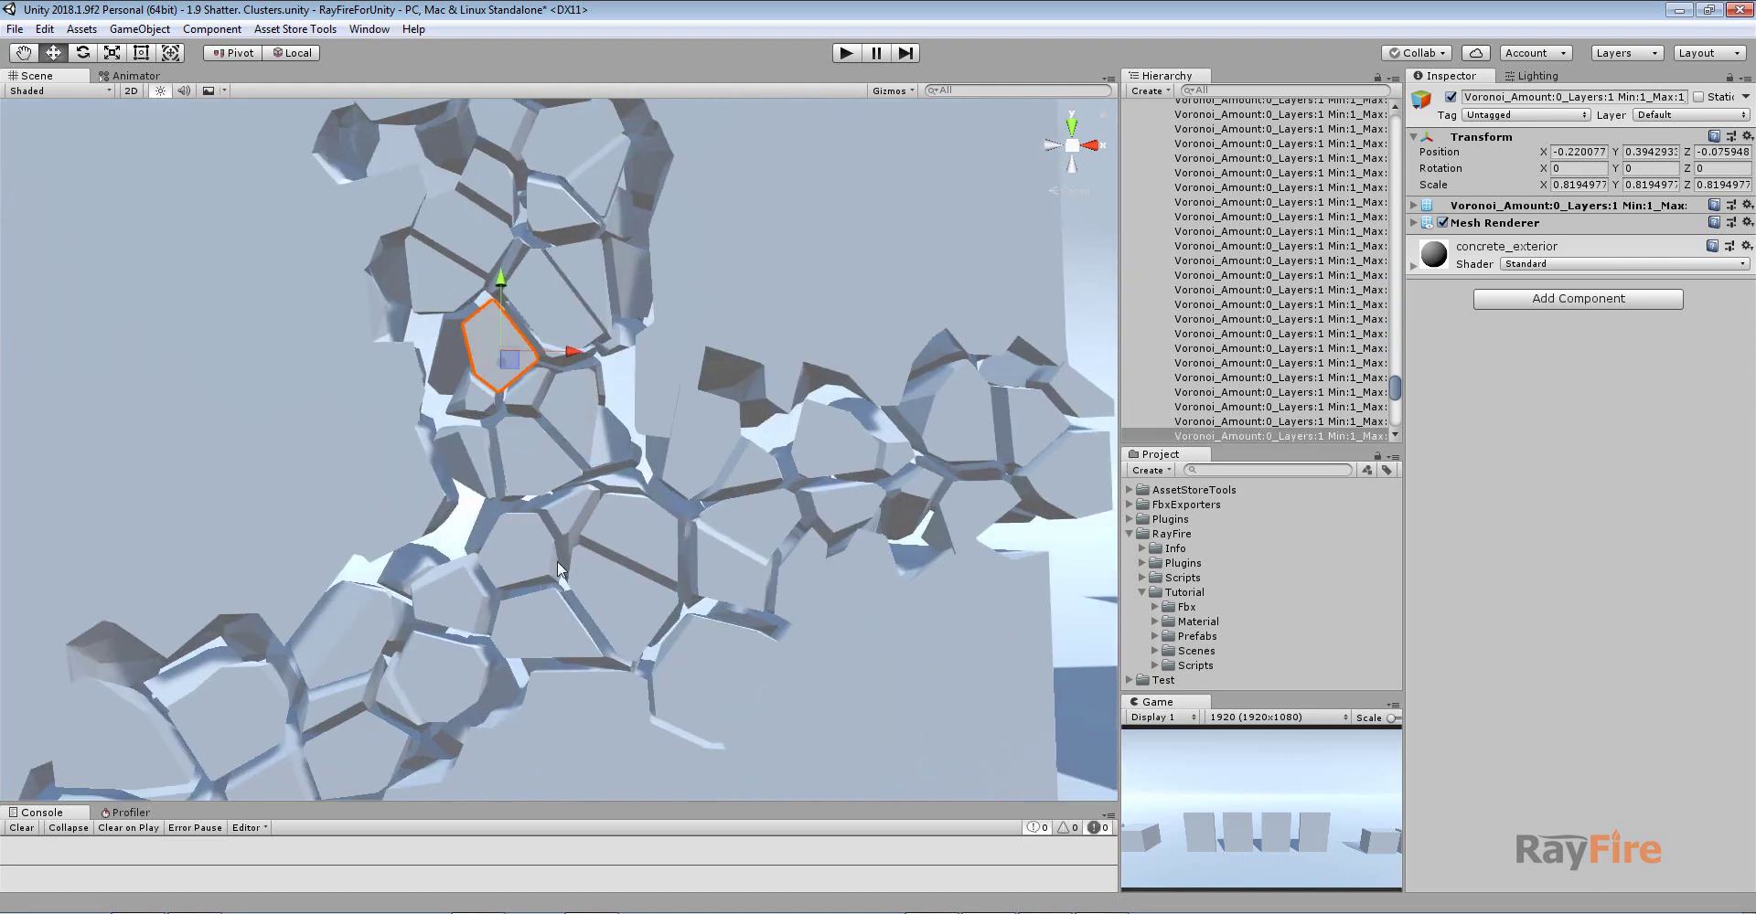
{"action": "scroll", "coordinate": [557, 562], "scroll_direction": "down", "scroll_amount": 2}
{"action": "middle_click_drag", "start_coordinate": [585, 508], "coordinate": [587, 427]}
{"action": "left_click", "coordinate": [627, 456]}
{"action": "left_click", "coordinate": [619, 503]}
{"action": "scroll", "coordinate": [431, 337], "scroll_direction": "down", "scroll_amount": 5}
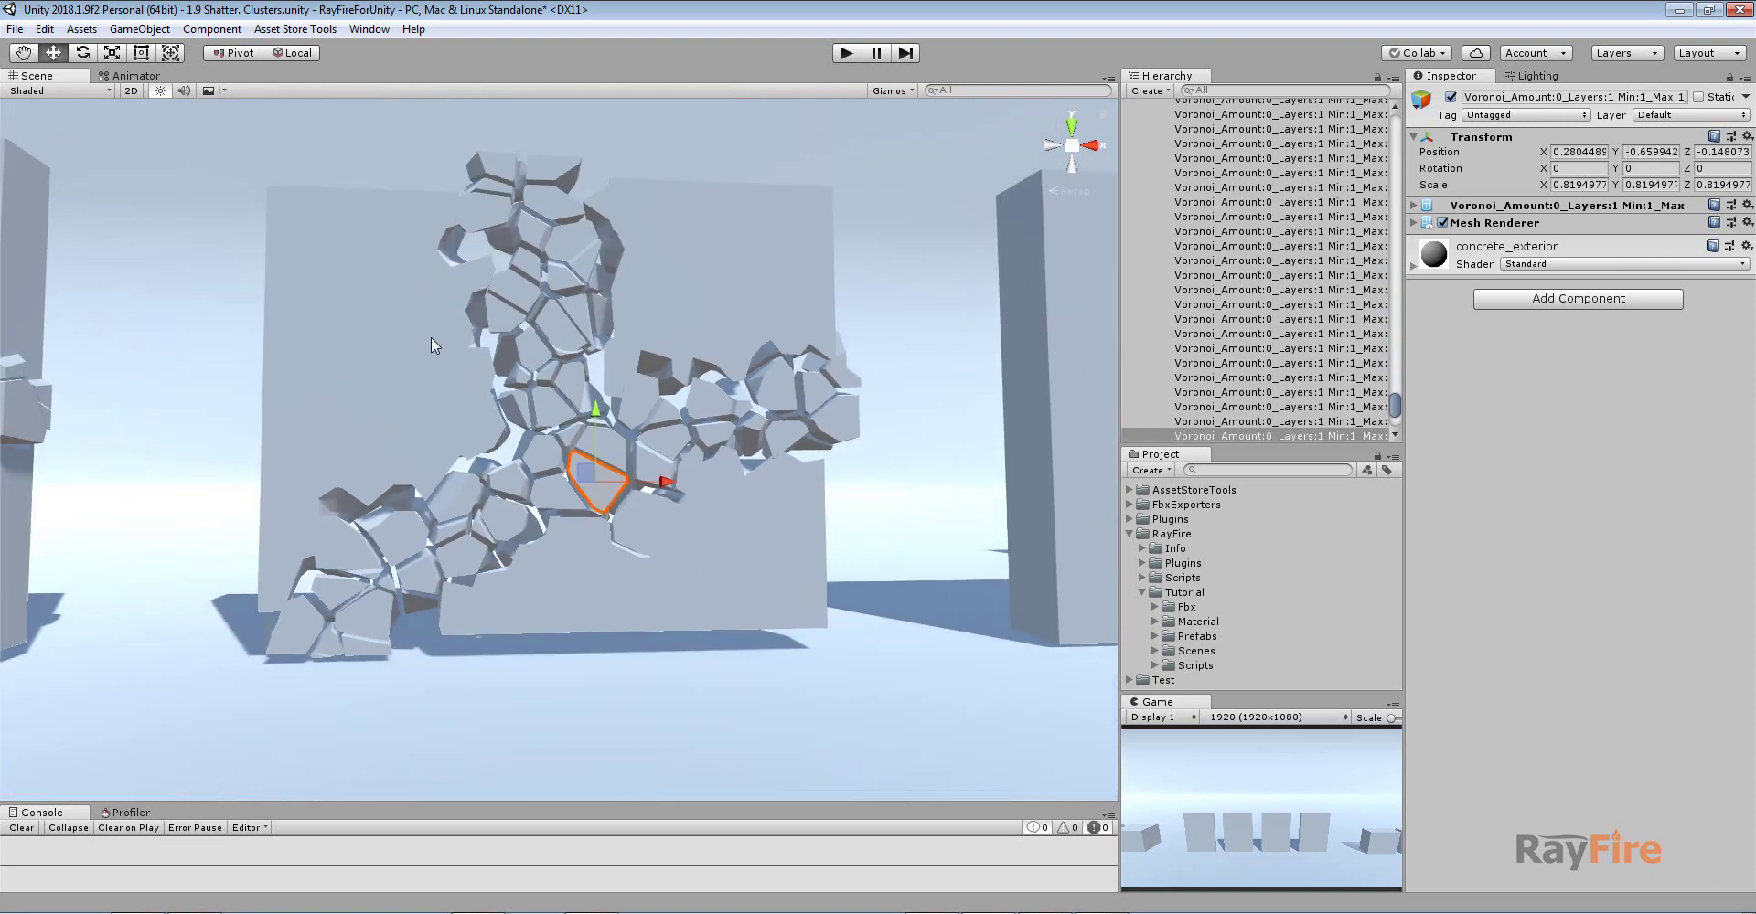
Select the Voronoi_Layers:1 Min:2_Max:5 wall and review its debris minimum and maximum
{"action": "left_click", "coordinate": [996, 352]}
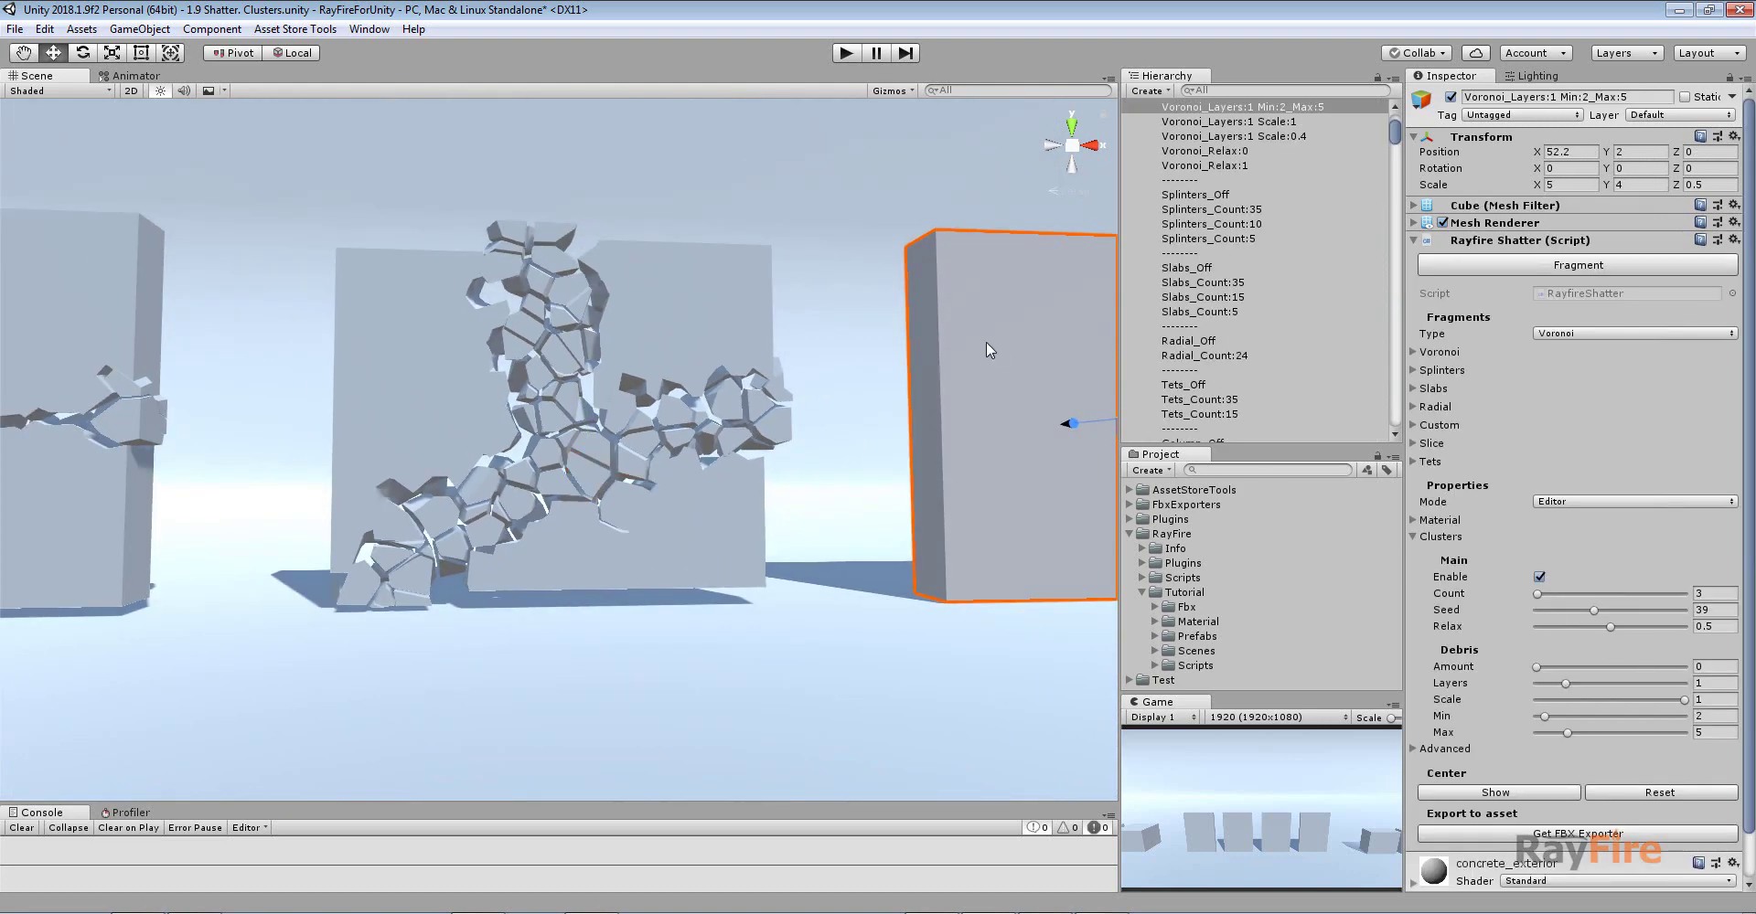
{"action": "left_click", "coordinate": [1706, 717]}
{"action": "left_click", "coordinate": [1699, 732]}
{"action": "left_click", "coordinate": [1708, 716]}
{"action": "left_click", "coordinate": [1709, 732]}
{"action": "middle_click_drag", "start_coordinate": [731, 403], "coordinate": [588, 437]}
{"action": "left_click", "coordinate": [1711, 716]}
{"action": "left_click", "coordinate": [1714, 732]}
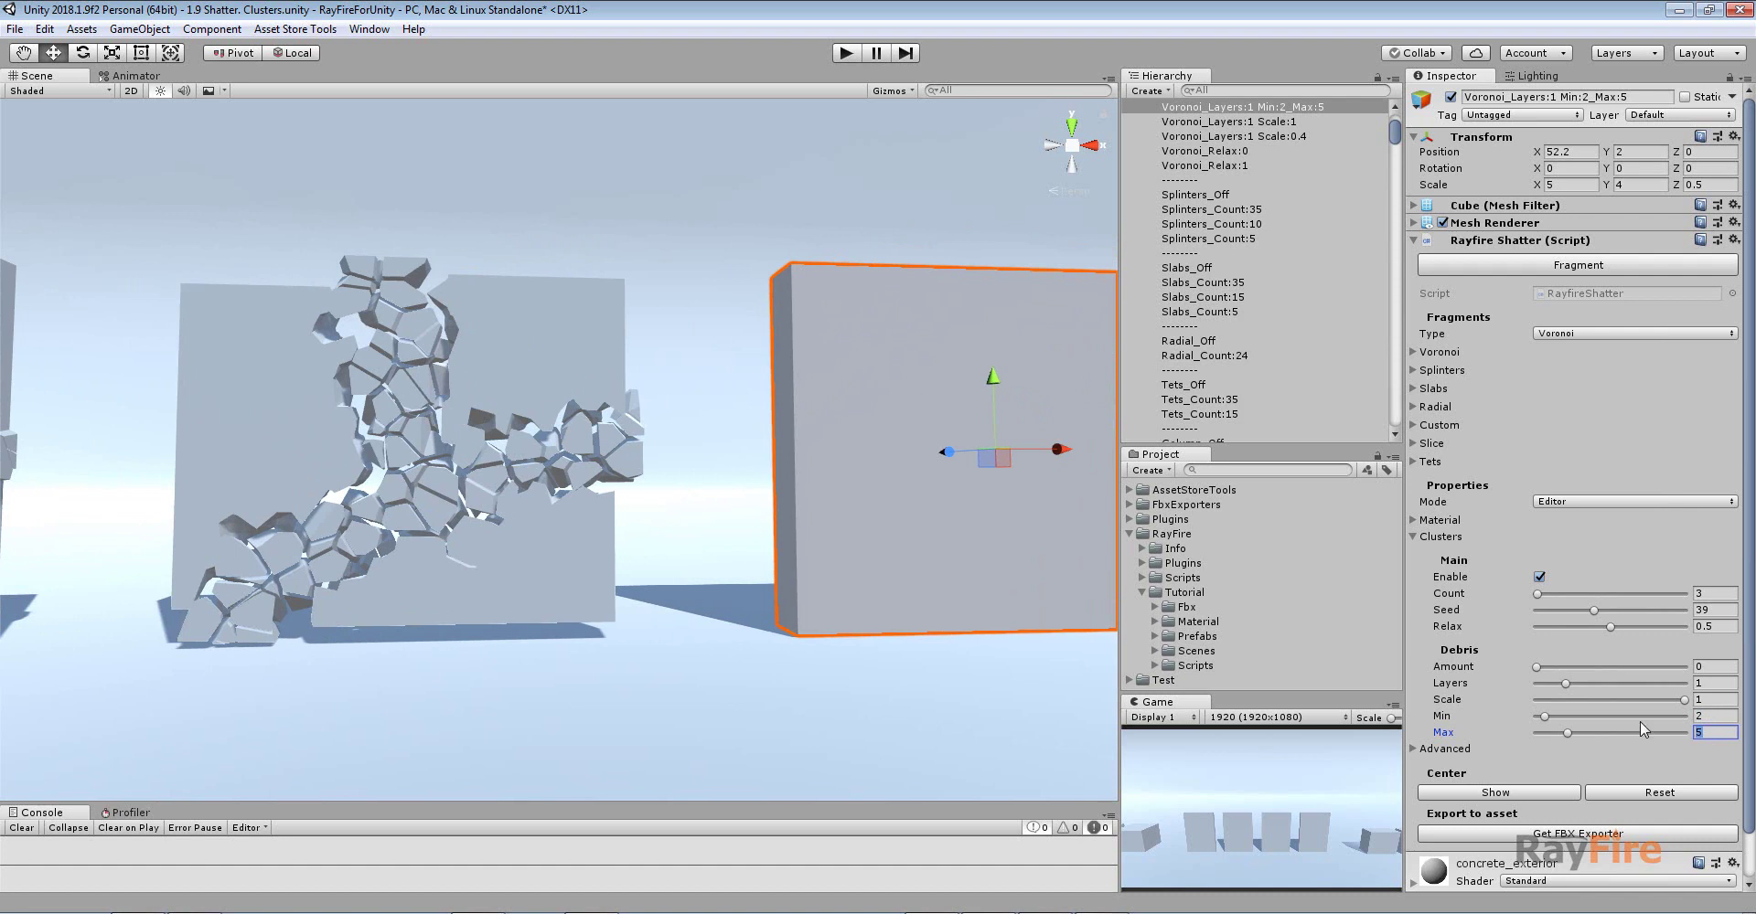
Select the upper debris pieces of the neighbouring fractured wall for comparison, and return to the Voronoi_Layers:1 Min:2_Max:5 wall
{"action": "middle_click_drag", "start_coordinate": [921, 346], "coordinate": [868, 380]}
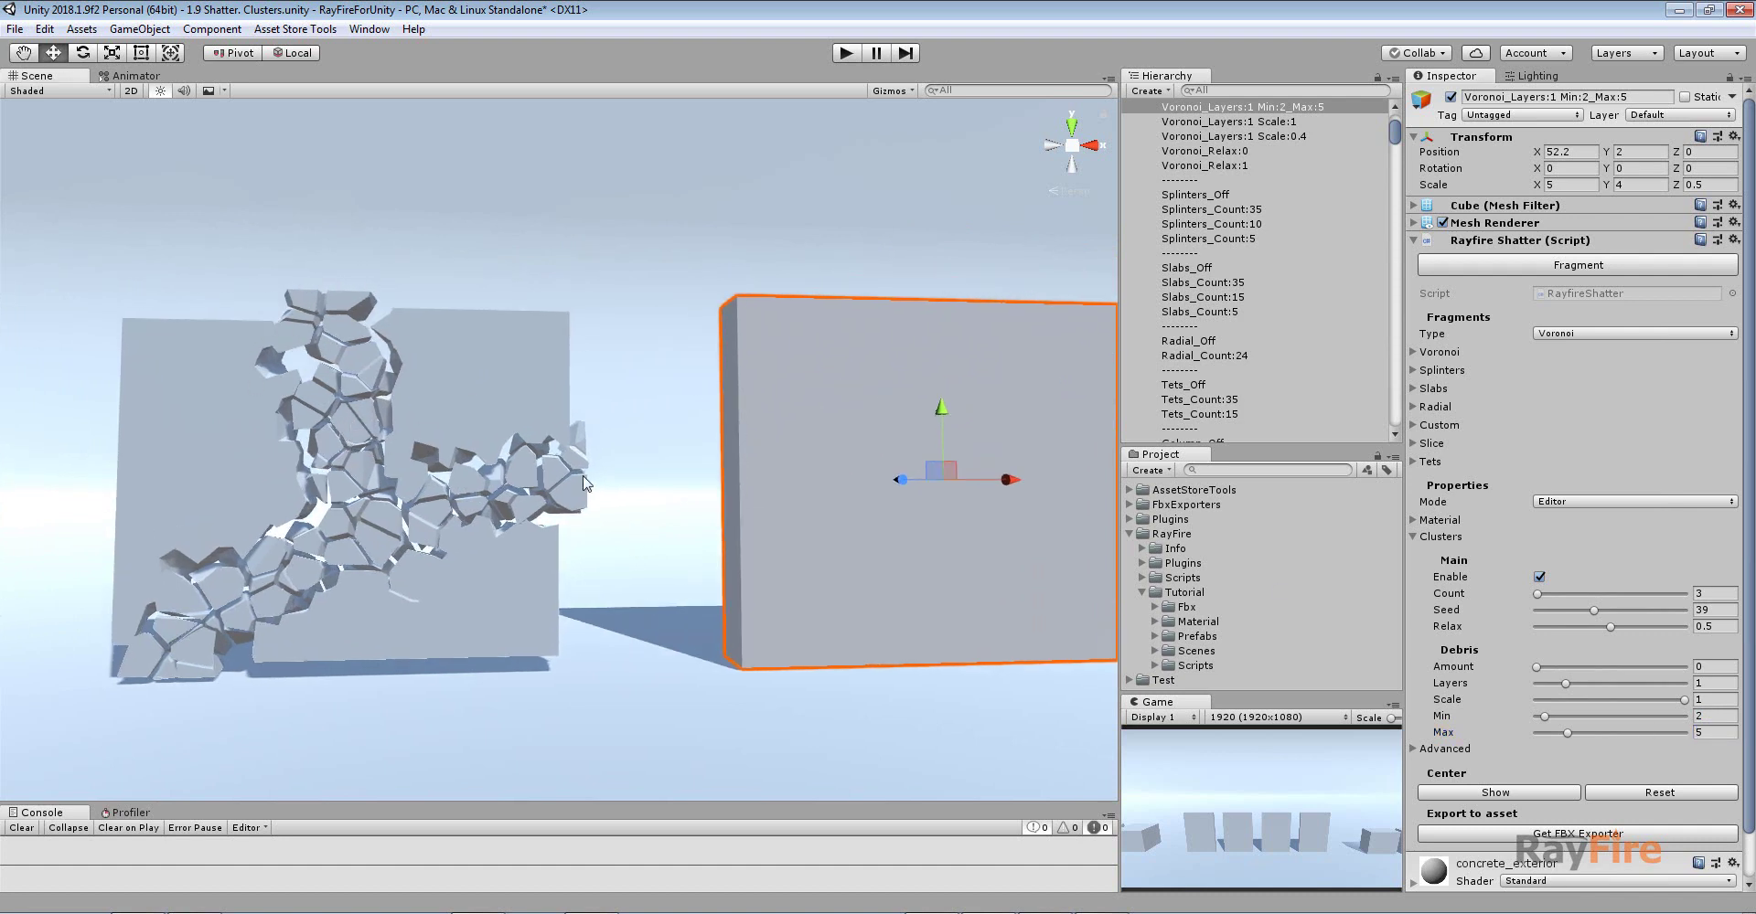
{"action": "left_click_drag", "start_coordinate": [186, 224], "coordinate": [445, 474]}
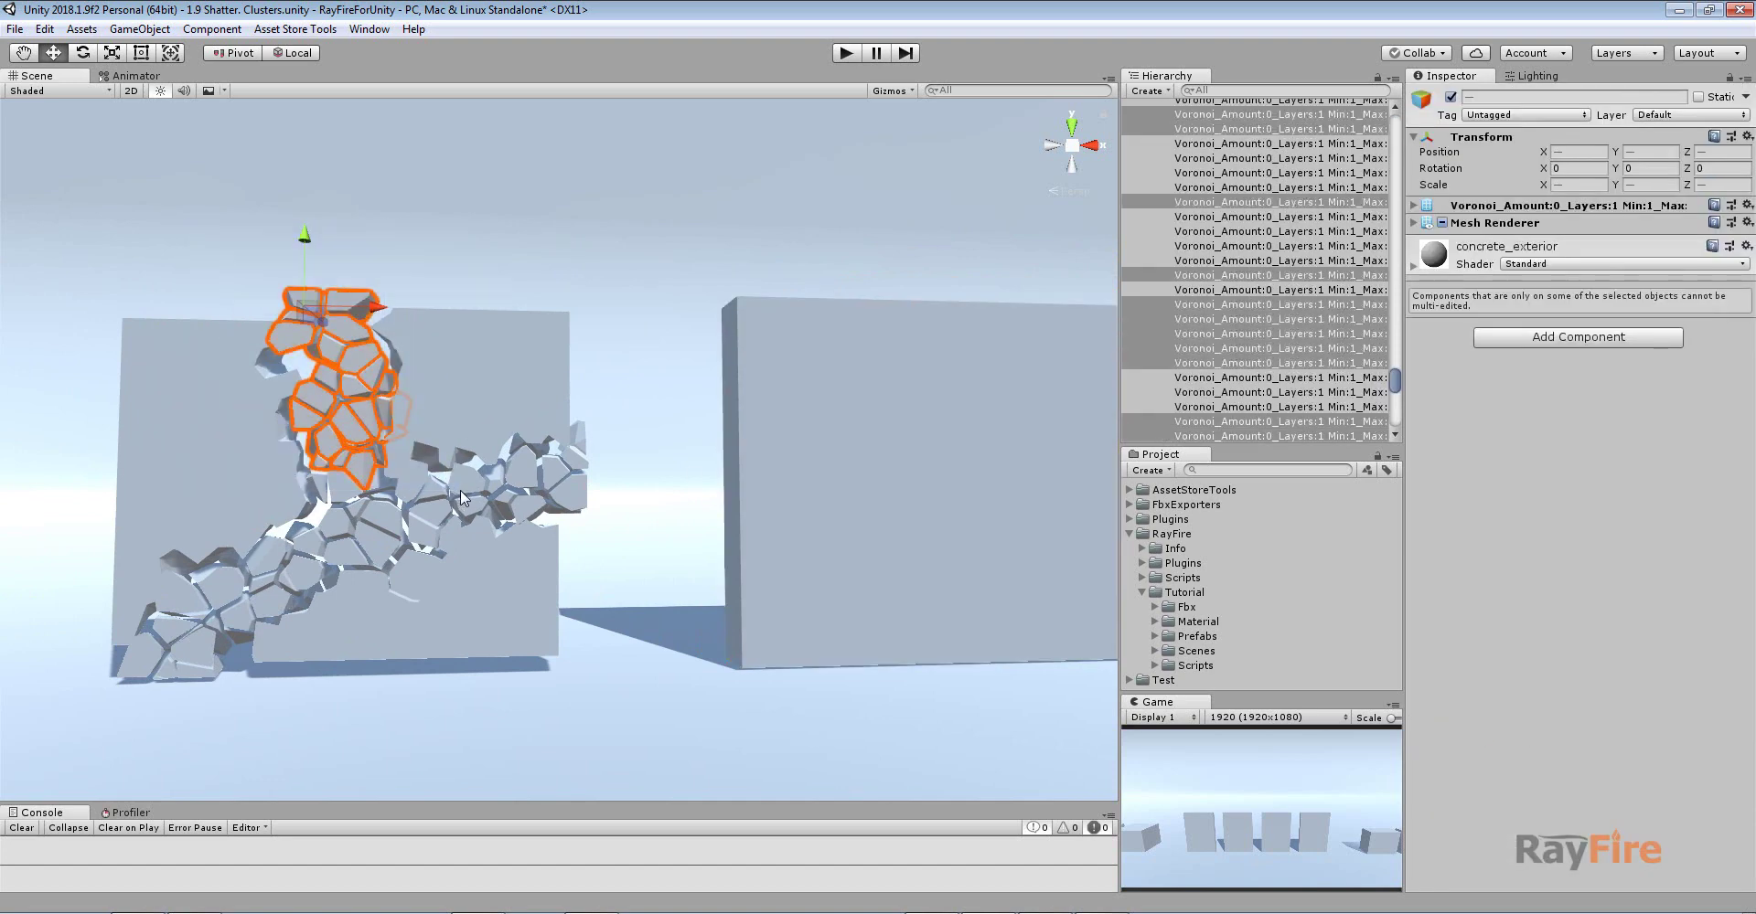
{"action": "left_click", "coordinate": [968, 426]}
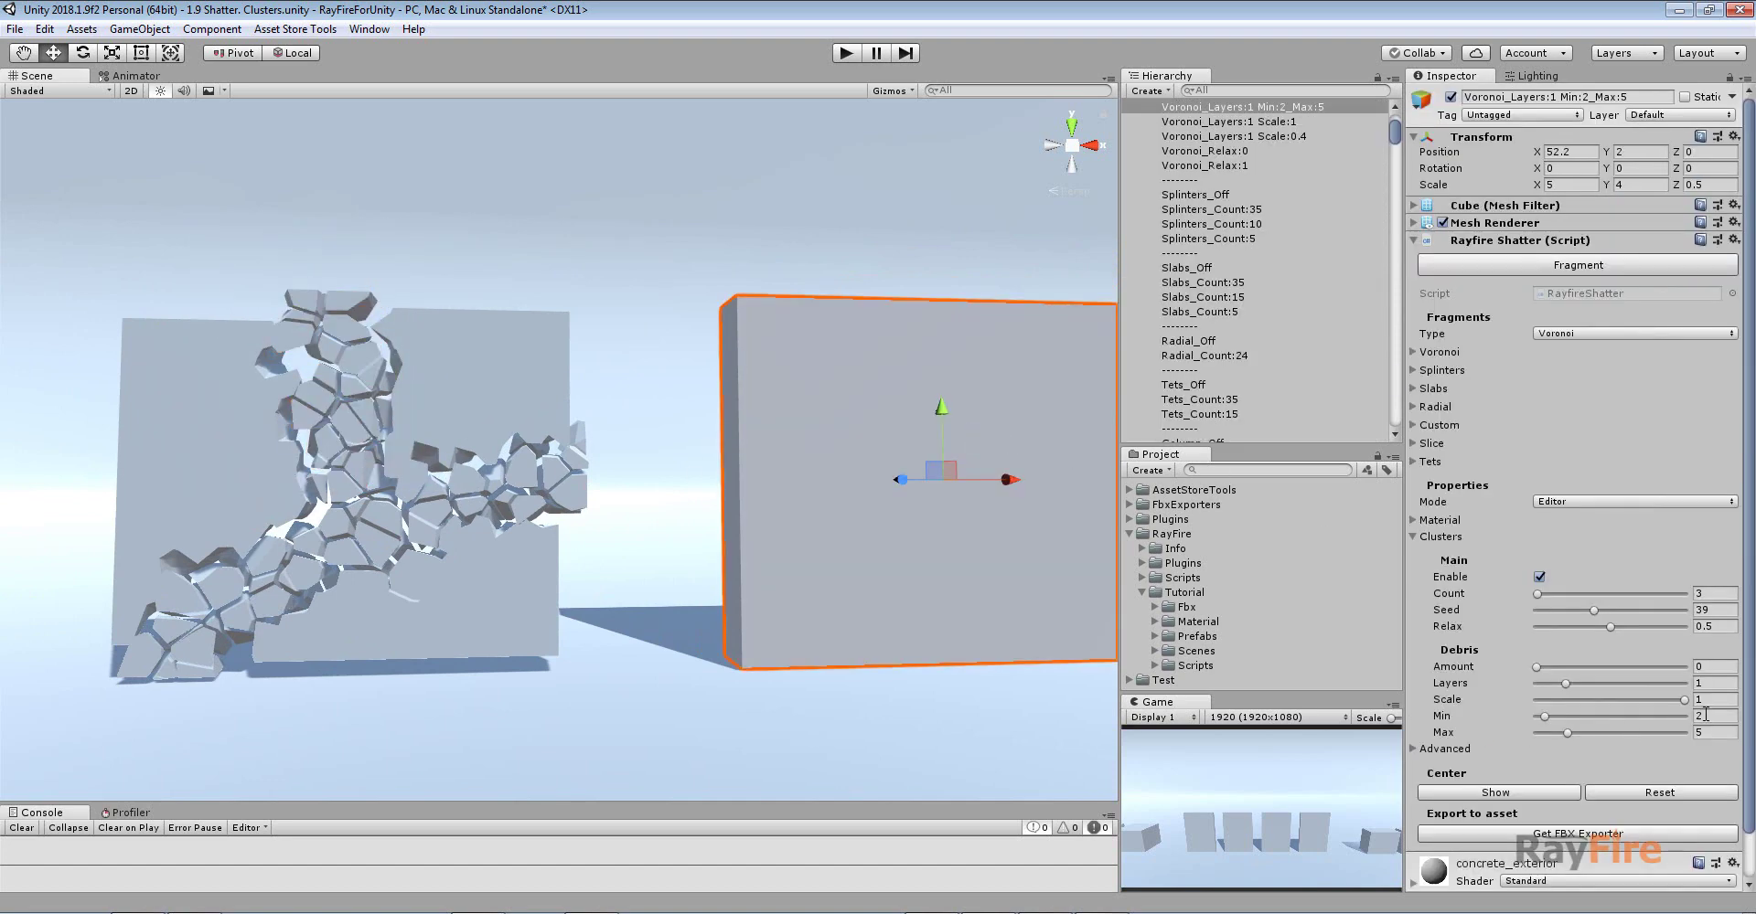
Fragment the Voronoi_Layers:1 Min:2_Max:5 wall with a debris minimum of 2 and maximum of 5, and spread its fragments with Scale Preview
{"action": "left_click", "coordinate": [1705, 715]}
{"action": "middle_click_drag", "start_coordinate": [738, 427], "coordinate": [649, 439]}
{"action": "left_click", "coordinate": [1657, 267]}
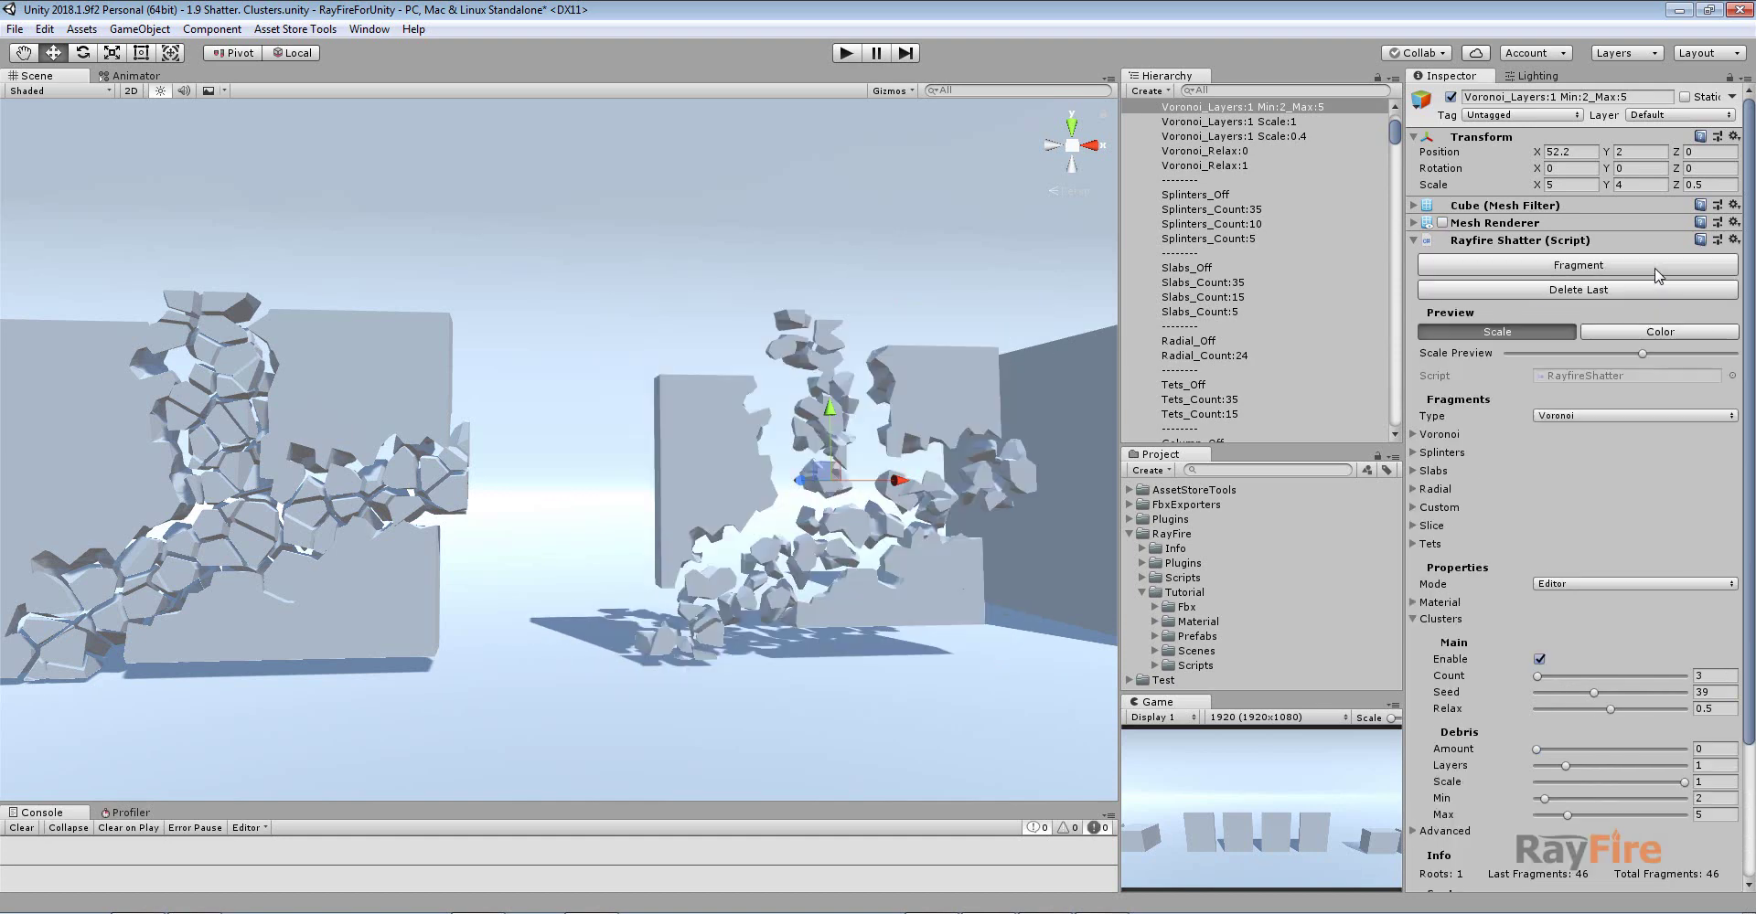
{"action": "middle_click_drag", "start_coordinate": [843, 318], "coordinate": [615, 366]}
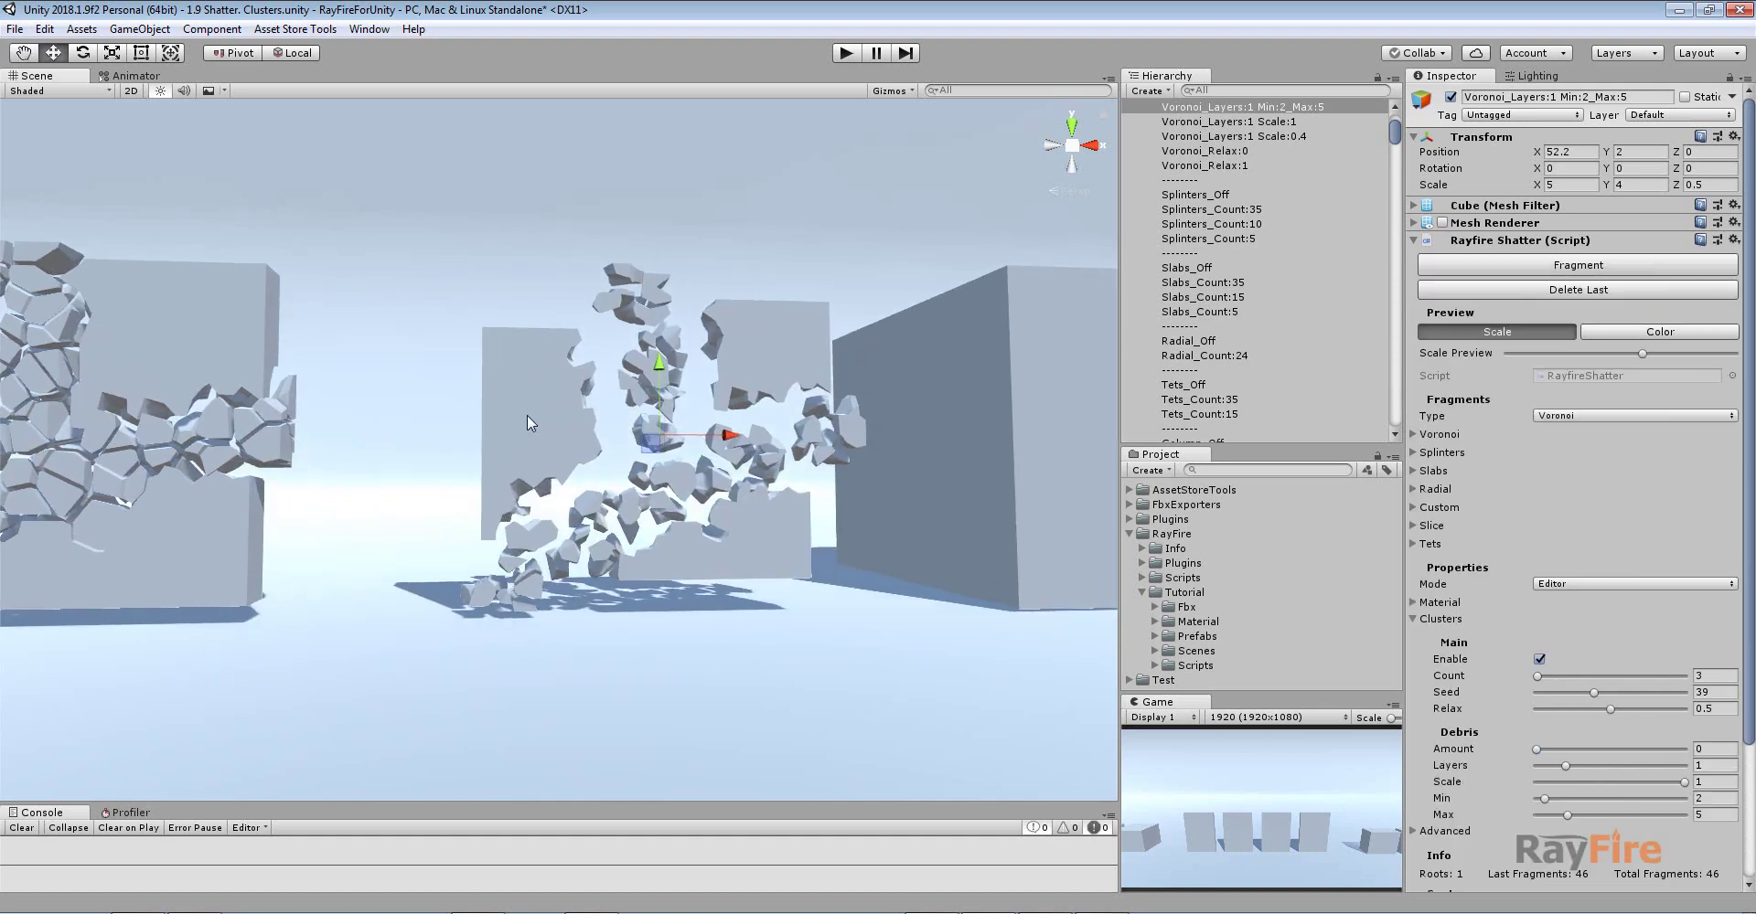
Select the left and upper-right clusters of the newly fractured wall to inspect their borders
{"action": "left_click", "coordinate": [527, 414]}
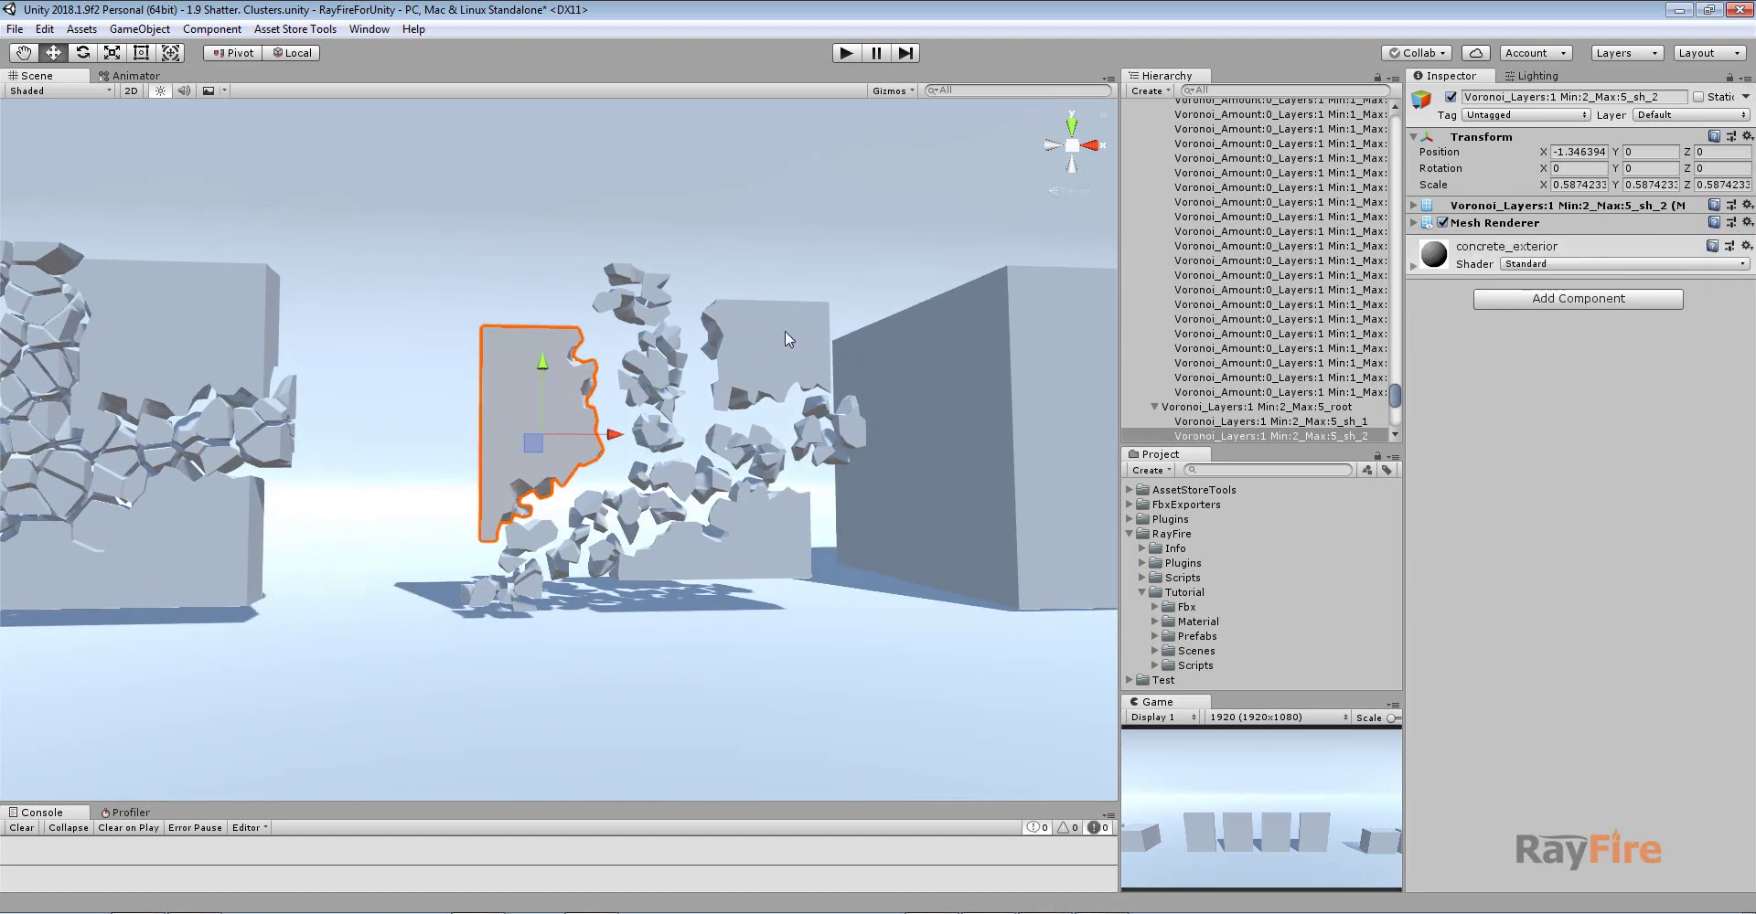
{"action": "left_click", "coordinate": [785, 331]}
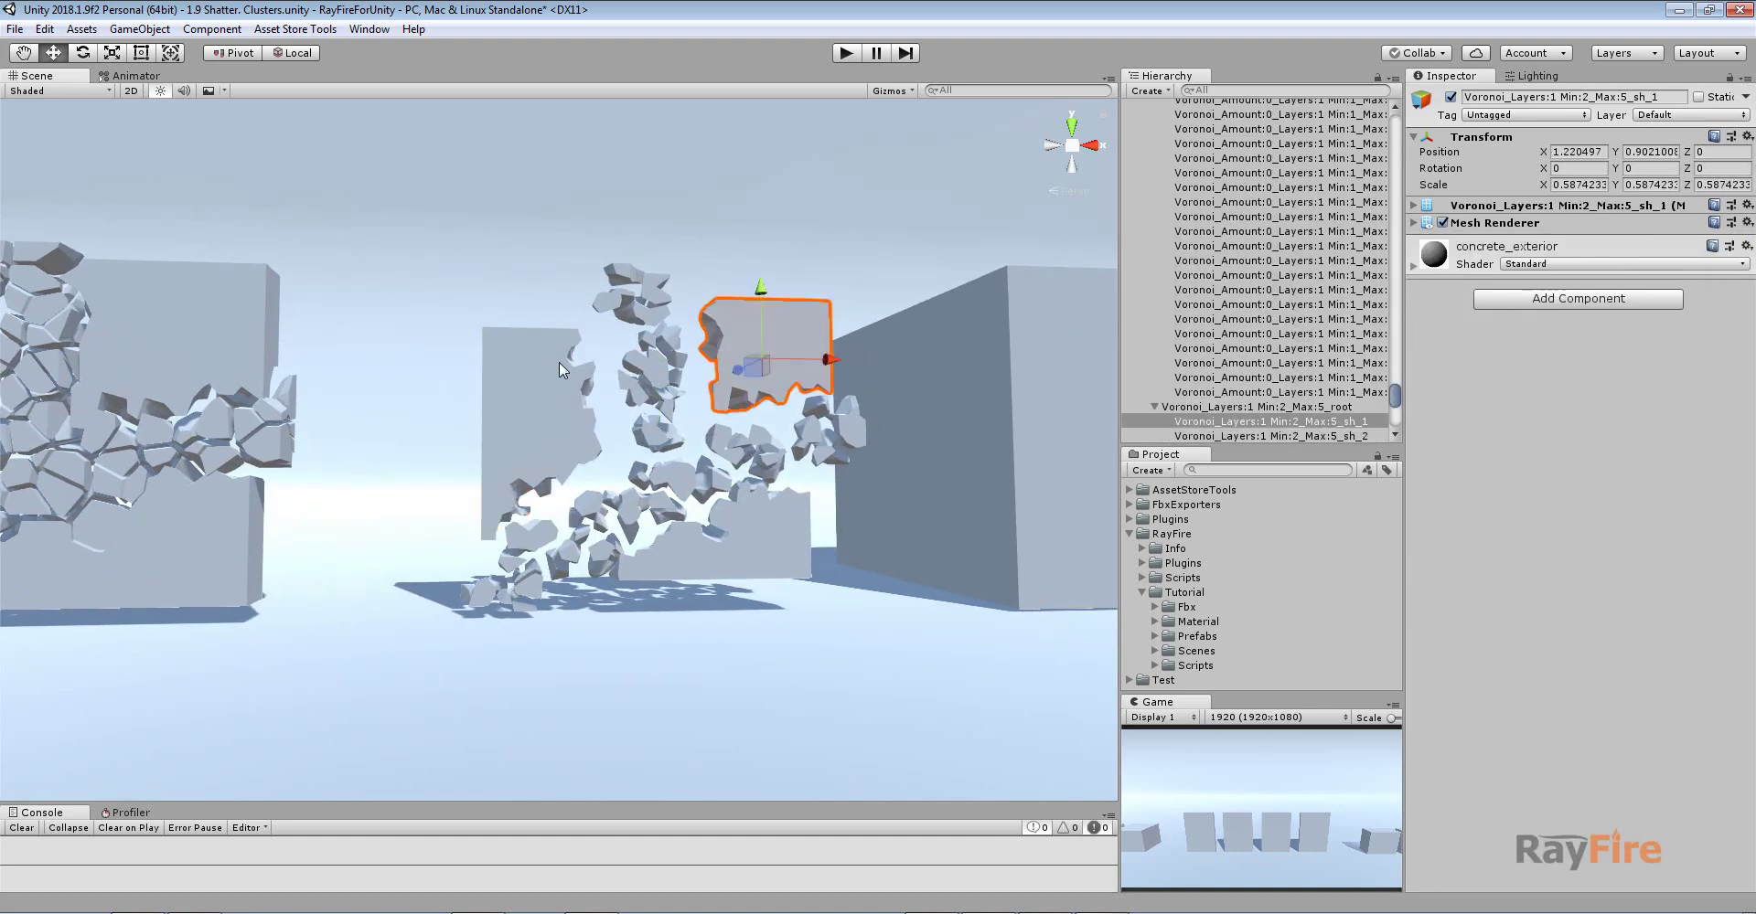
{"action": "left_click", "coordinate": [1094, 337]}
Select the Voronoi_Layers:1 Min:2_Max:5 wall and reduce its Scale Preview to bring the fragments closer together
{"action": "scroll", "coordinate": [1285, 170], "scroll_direction": "up", "scroll_amount": 3}
{"action": "scroll", "coordinate": [1285, 170], "scroll_direction": "up", "scroll_amount": 2}
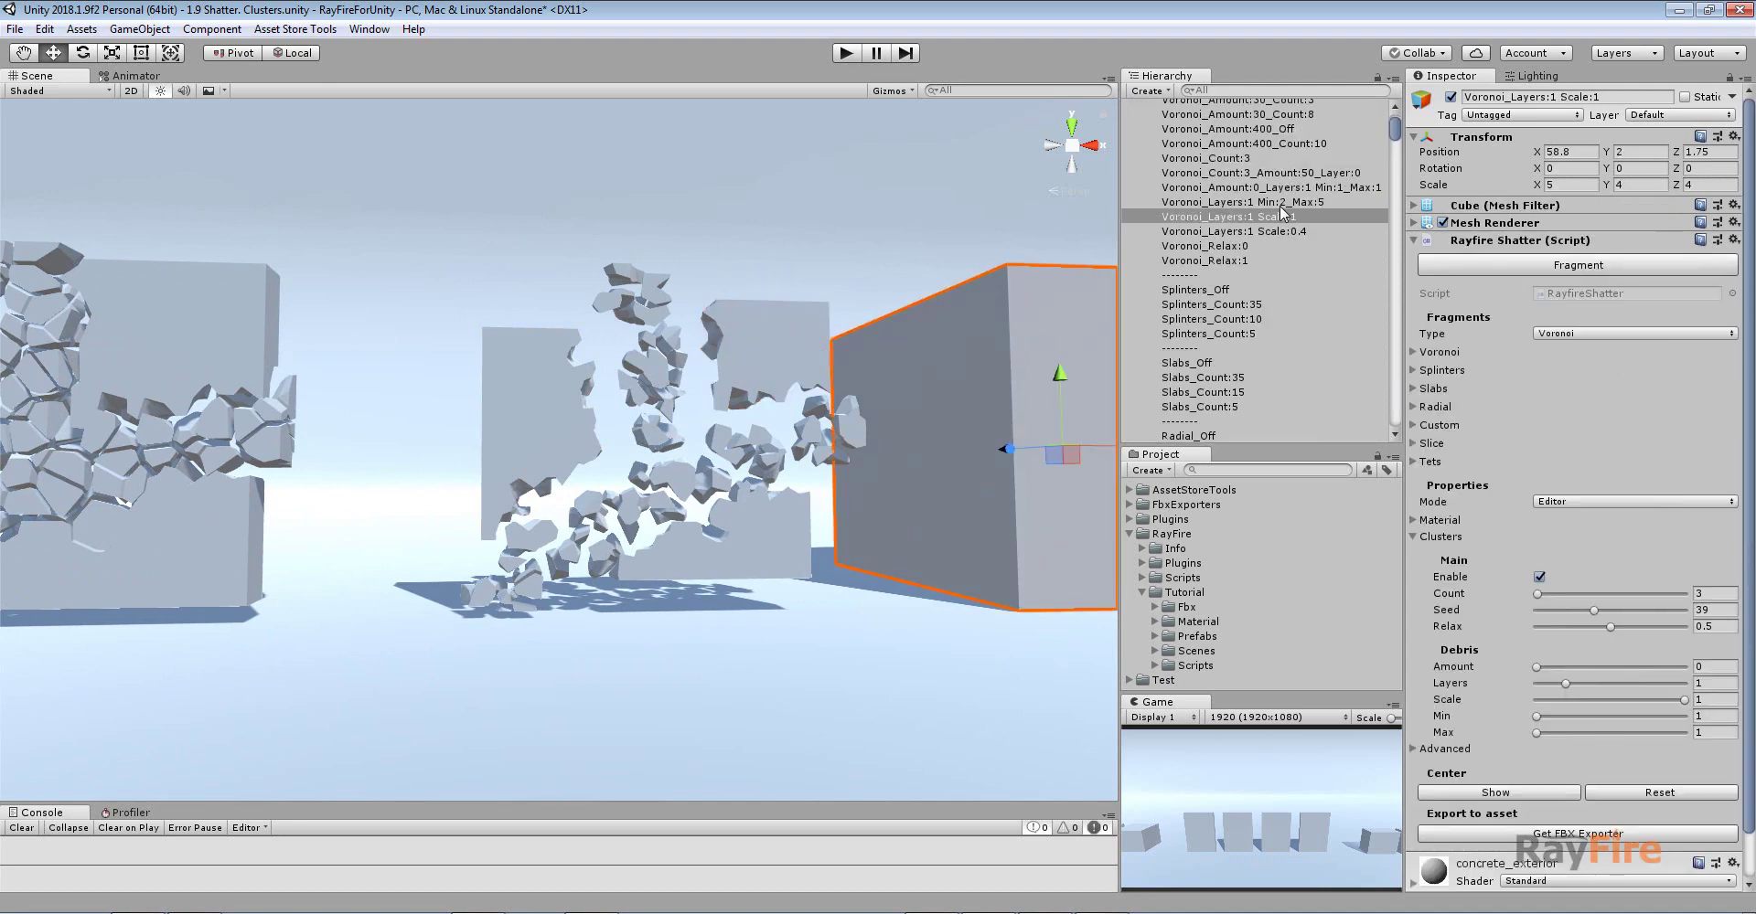
{"action": "left_click", "coordinate": [1285, 204]}
{"action": "left_click_drag", "start_coordinate": [1630, 353], "coordinate": [1562, 360]}
{"action": "middle_click_drag", "start_coordinate": [303, 318], "coordinate": [465, 385]}
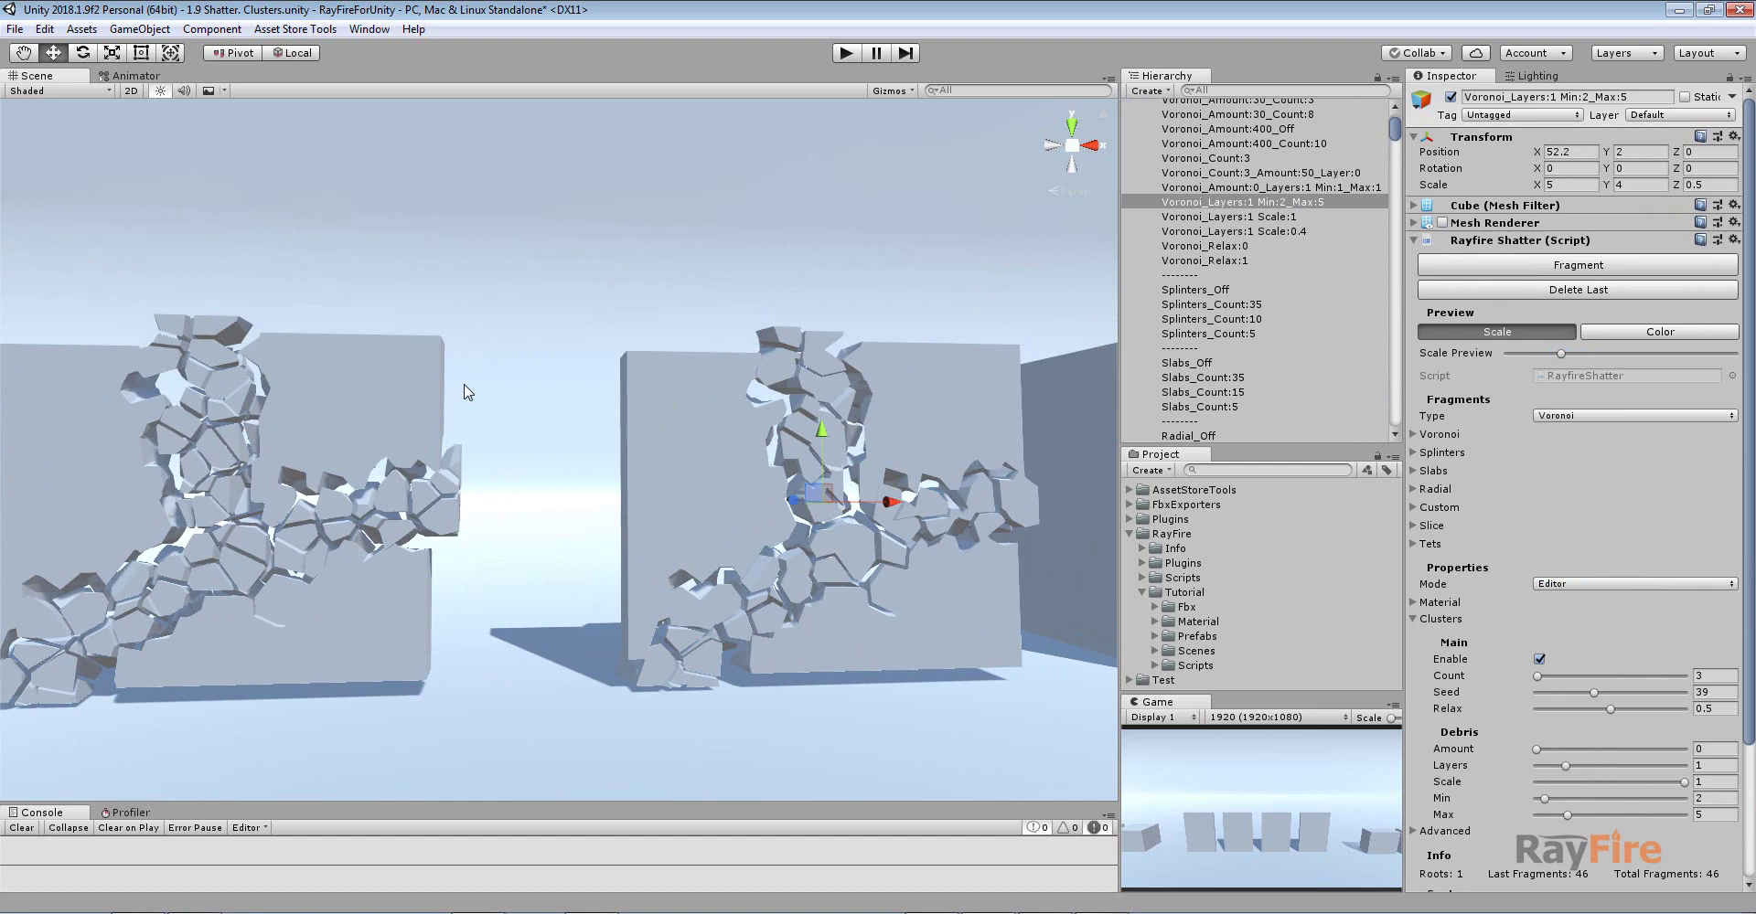
Select the upper-right clusters of the two neighbouring fractured walls to compare their borders
{"action": "left_click", "coordinate": [281, 361]}
{"action": "left_click", "coordinate": [892, 394]}
{"action": "left_click", "coordinate": [298, 396]}
{"action": "left_click", "coordinate": [834, 390]}
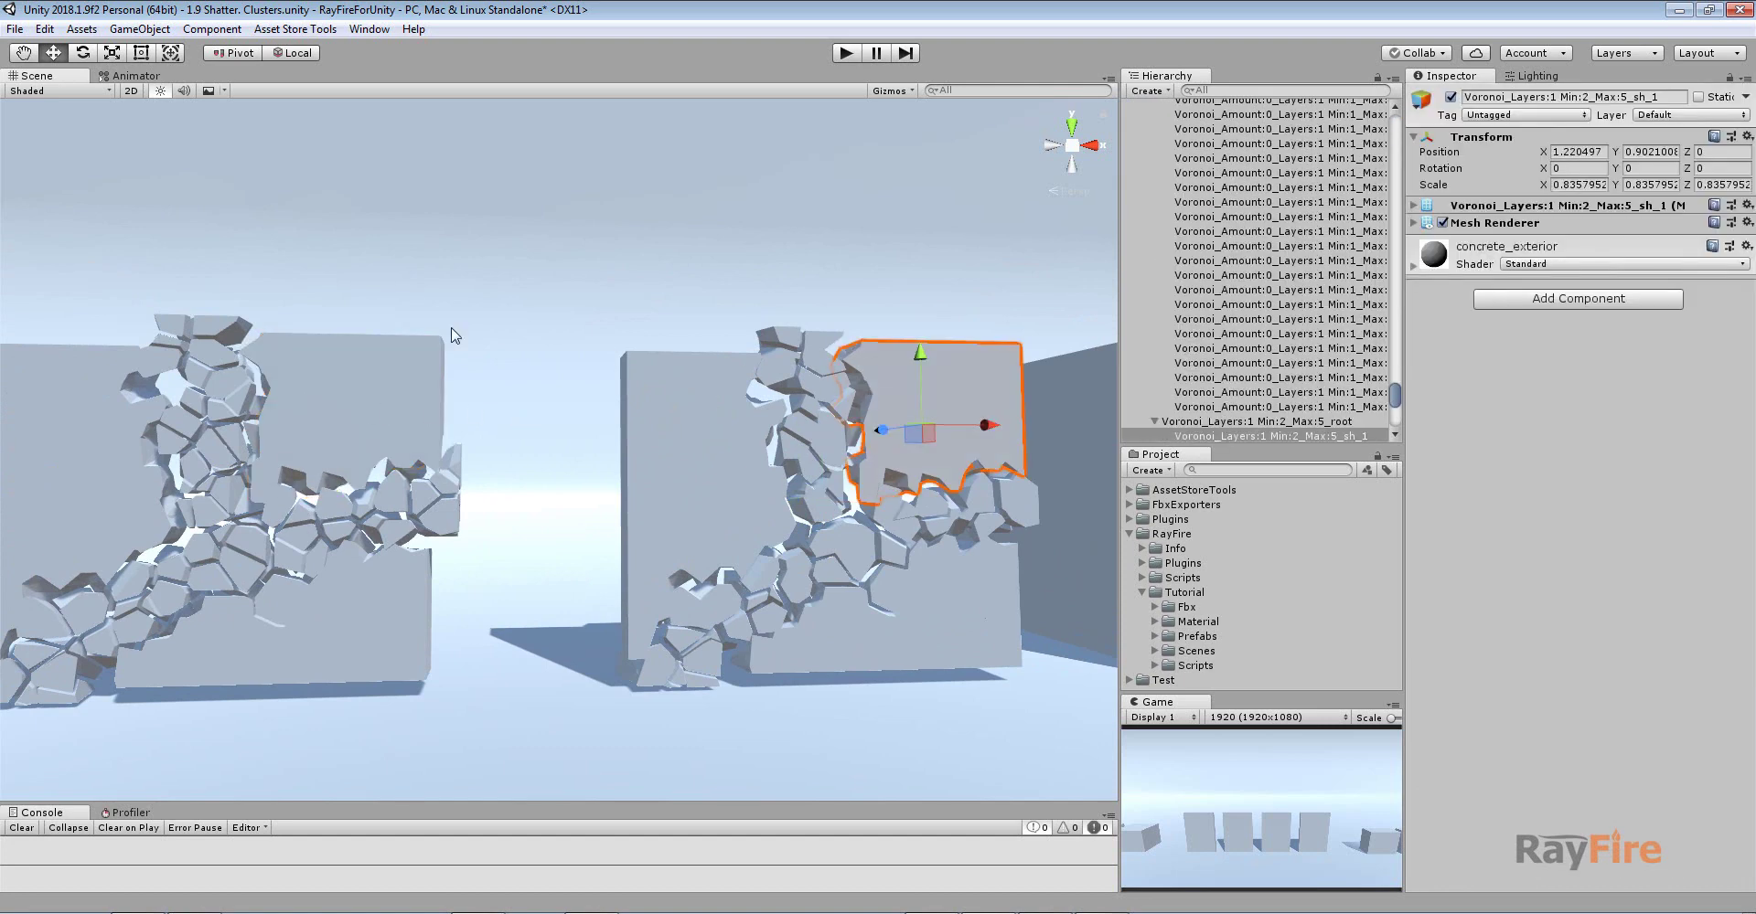
Select individual debris pieces at the upper edge of the Voronoi_Amount:0_Layers:1 Min:1_Max:1 wall for inspection
{"action": "left_click", "coordinate": [221, 338]}
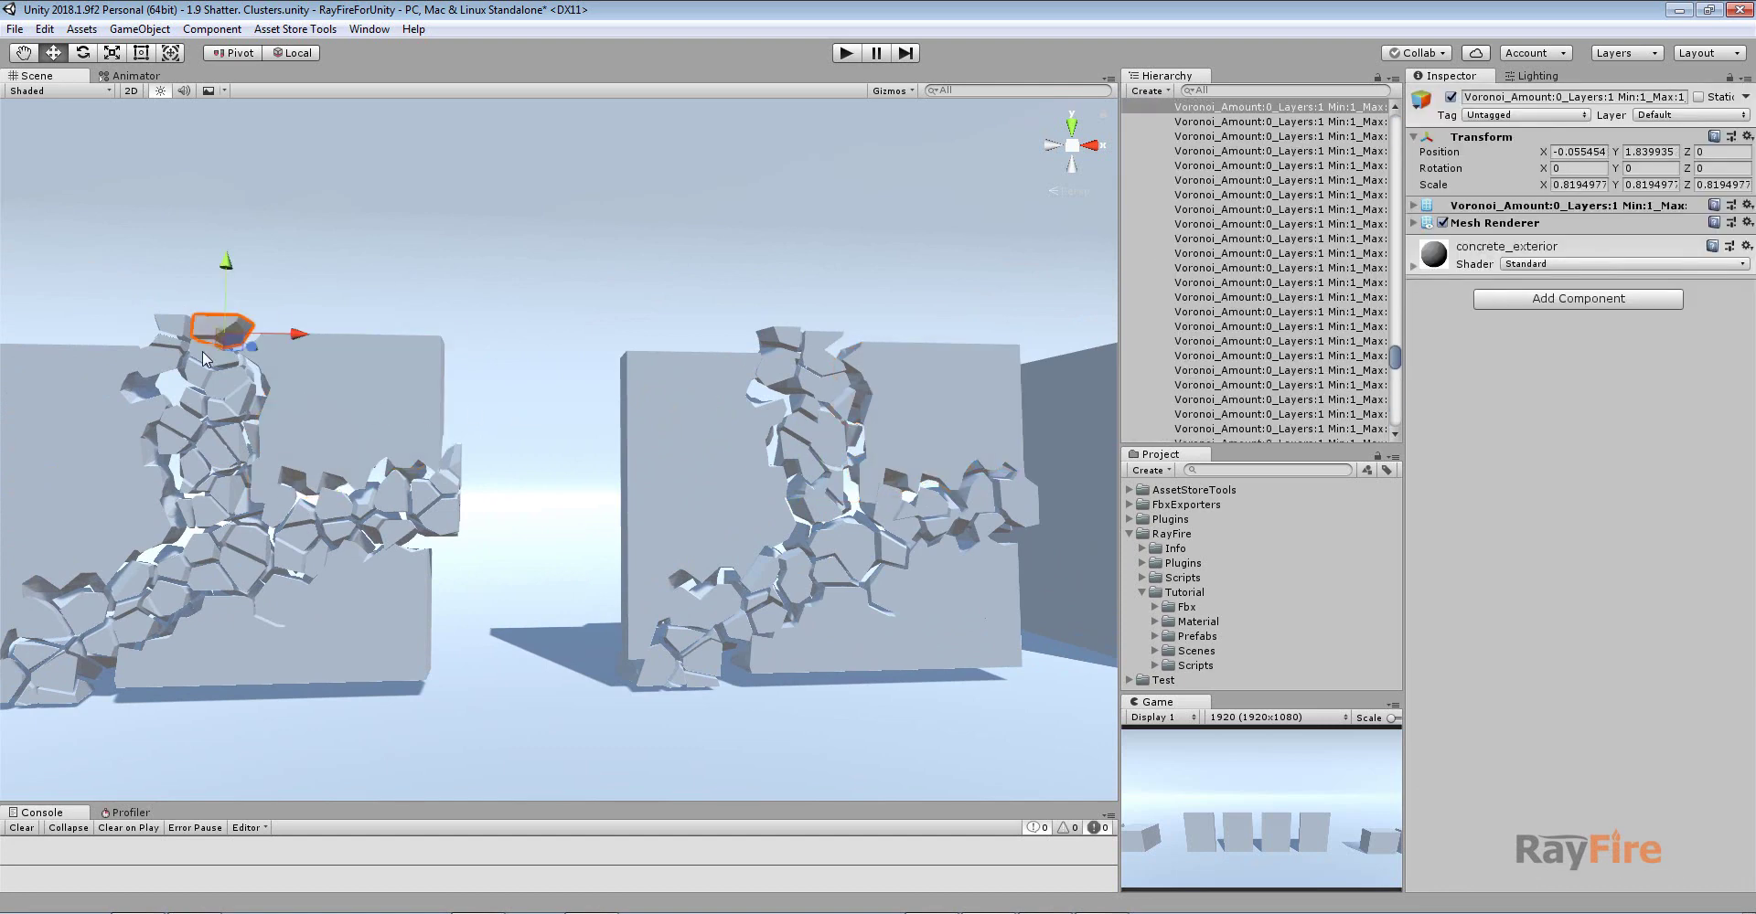
{"action": "left_click", "coordinate": [201, 351]}
{"action": "left_click", "coordinate": [209, 329]}
{"action": "left_click", "coordinate": [210, 348]}
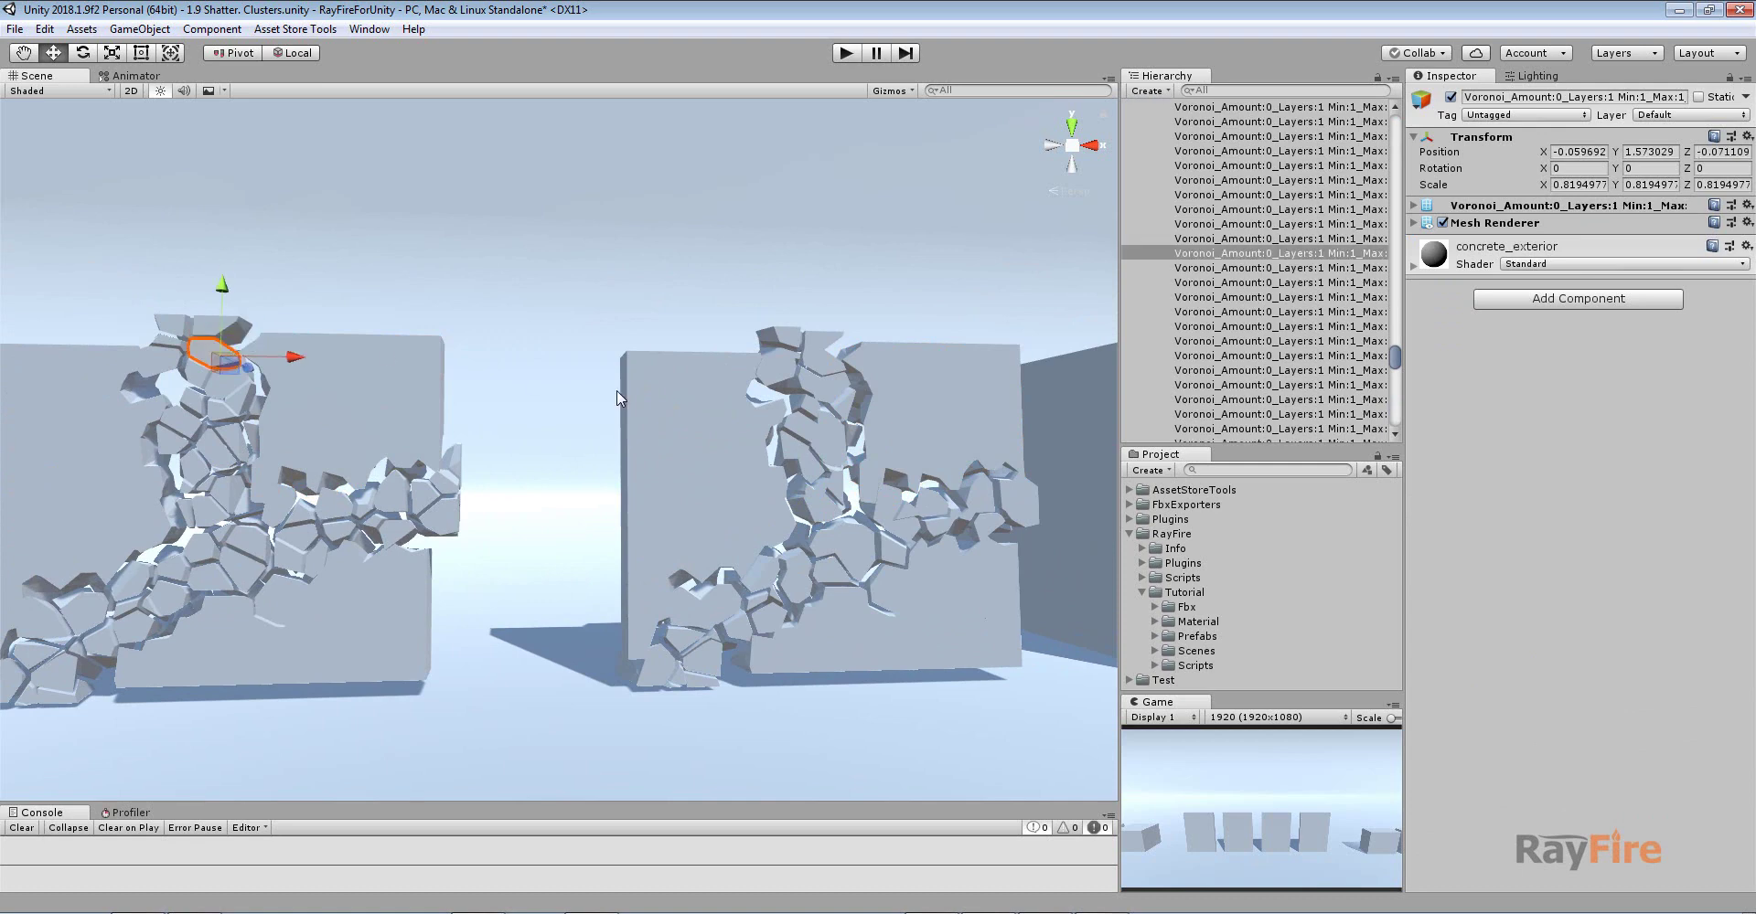
Select the single debris fragments at the right end of the Min:1_Max:1 wall's horizontal crack to inspect their size
{"action": "left_click", "coordinate": [446, 511]}
{"action": "scroll", "coordinate": [580, 514], "scroll_direction": "up", "scroll_amount": 4}
{"action": "middle_click_drag", "start_coordinate": [579, 513], "coordinate": [516, 492]}
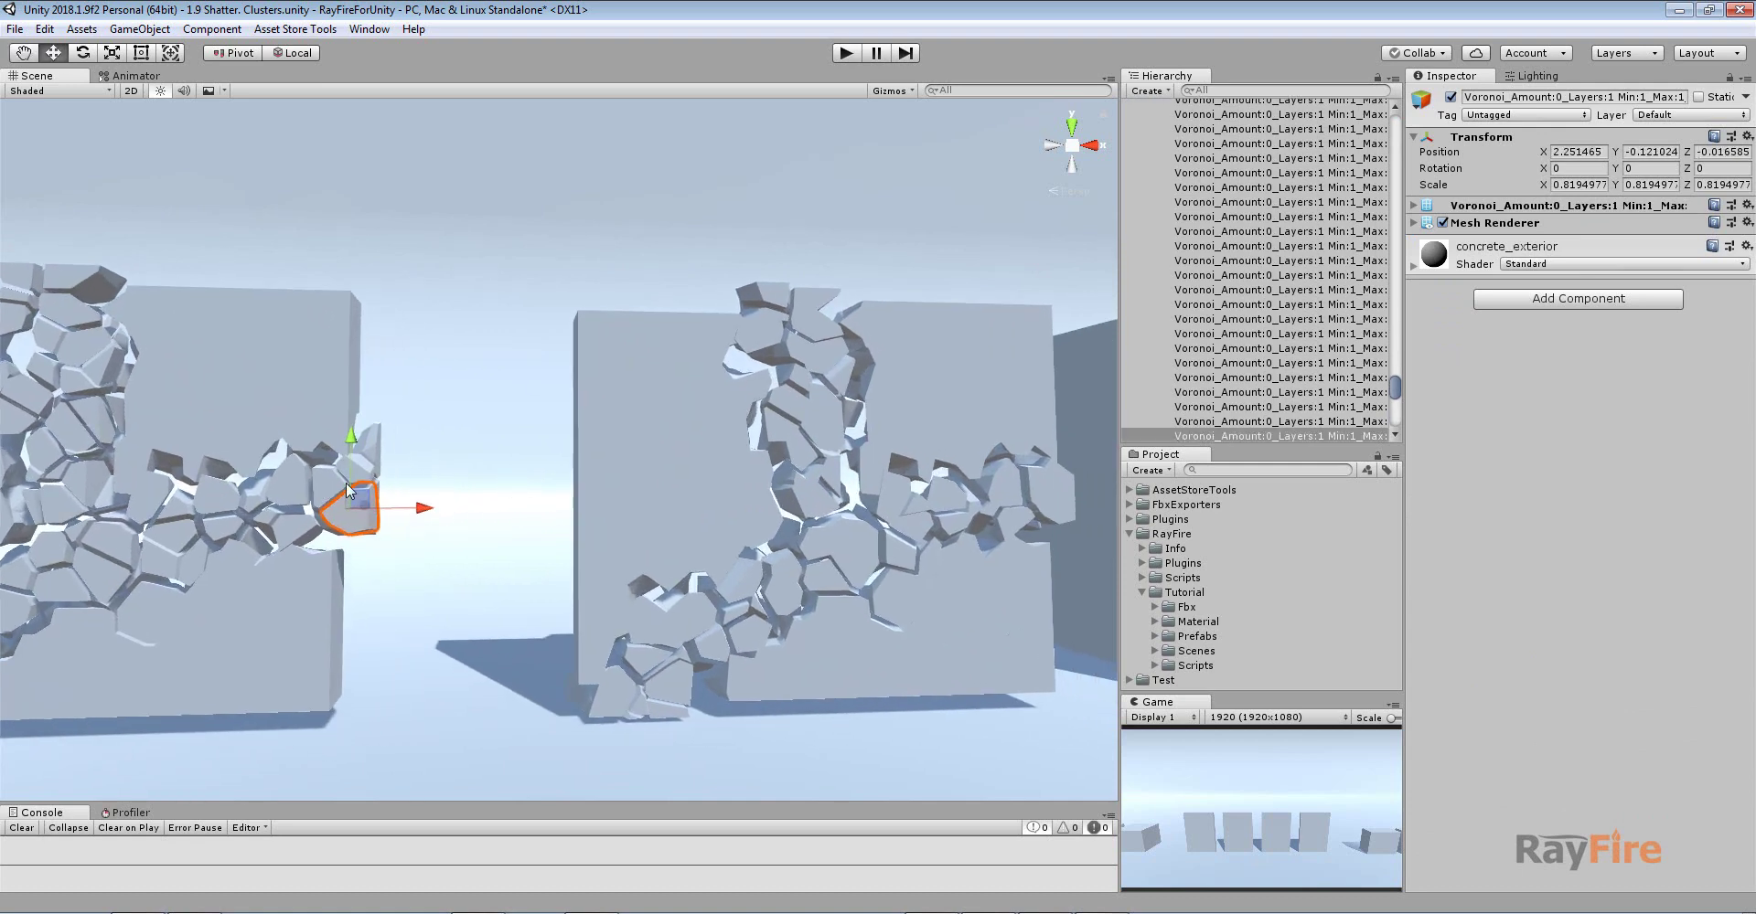
{"action": "middle_click_drag", "start_coordinate": [345, 481], "coordinate": [255, 457]}
{"action": "left_click", "coordinate": [369, 440]}
{"action": "left_click", "coordinate": [276, 469]}
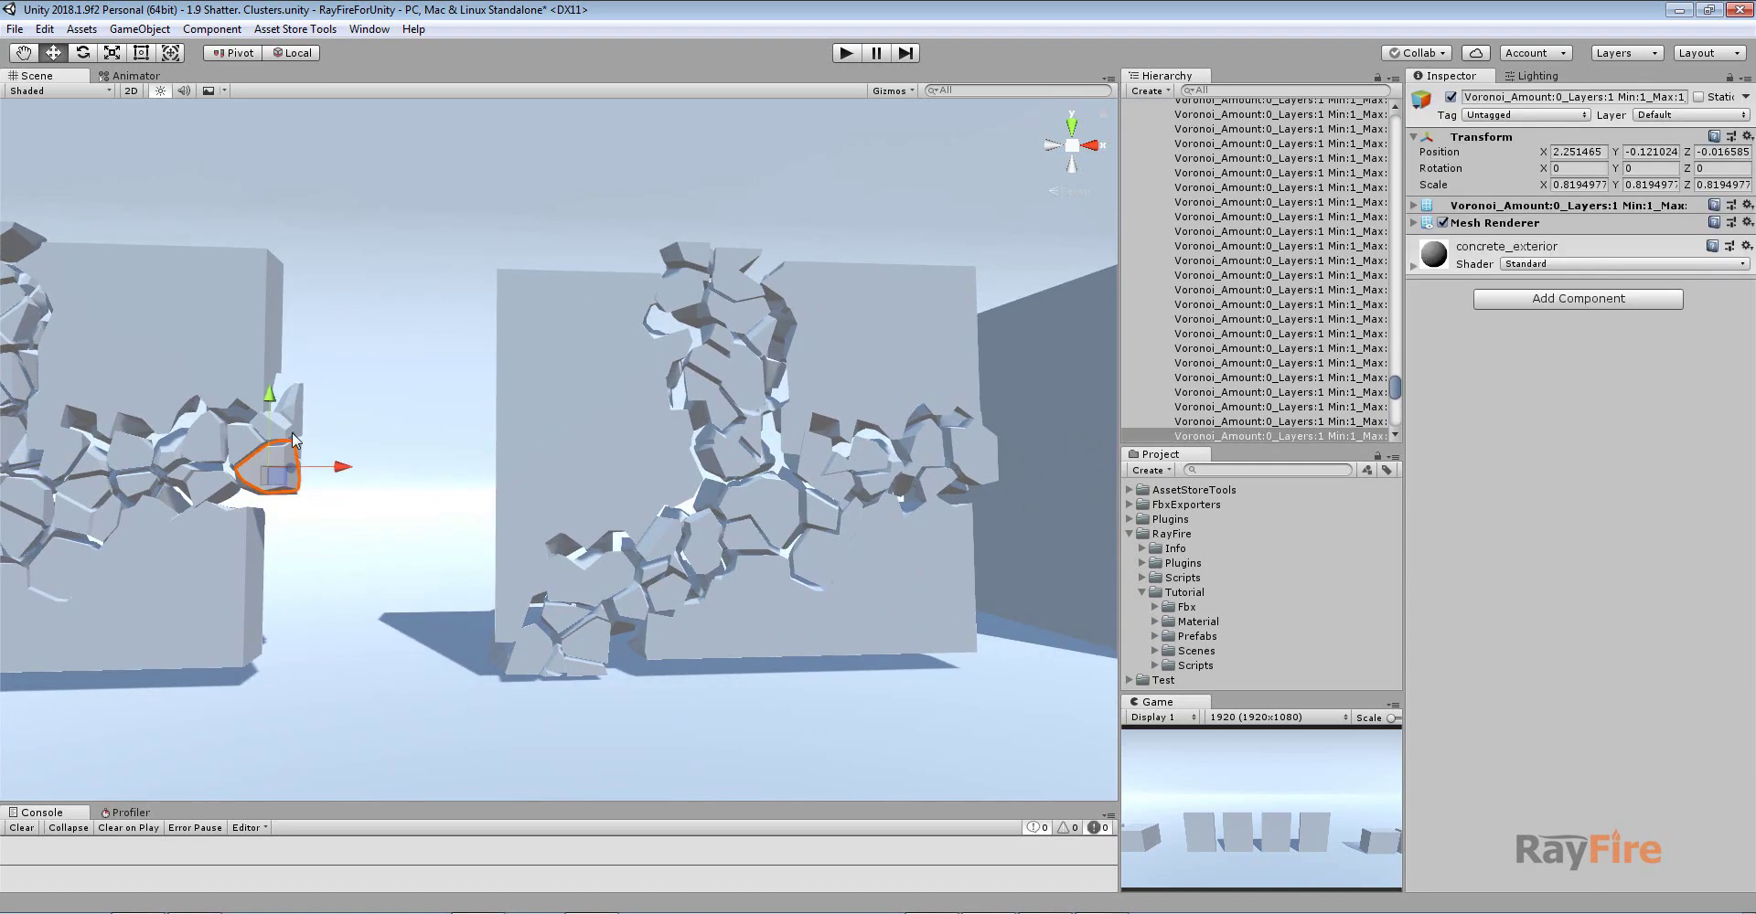
{"action": "scroll", "coordinate": [282, 428], "scroll_direction": "up", "scroll_amount": 1}
{"action": "left_click", "coordinate": [234, 420]}
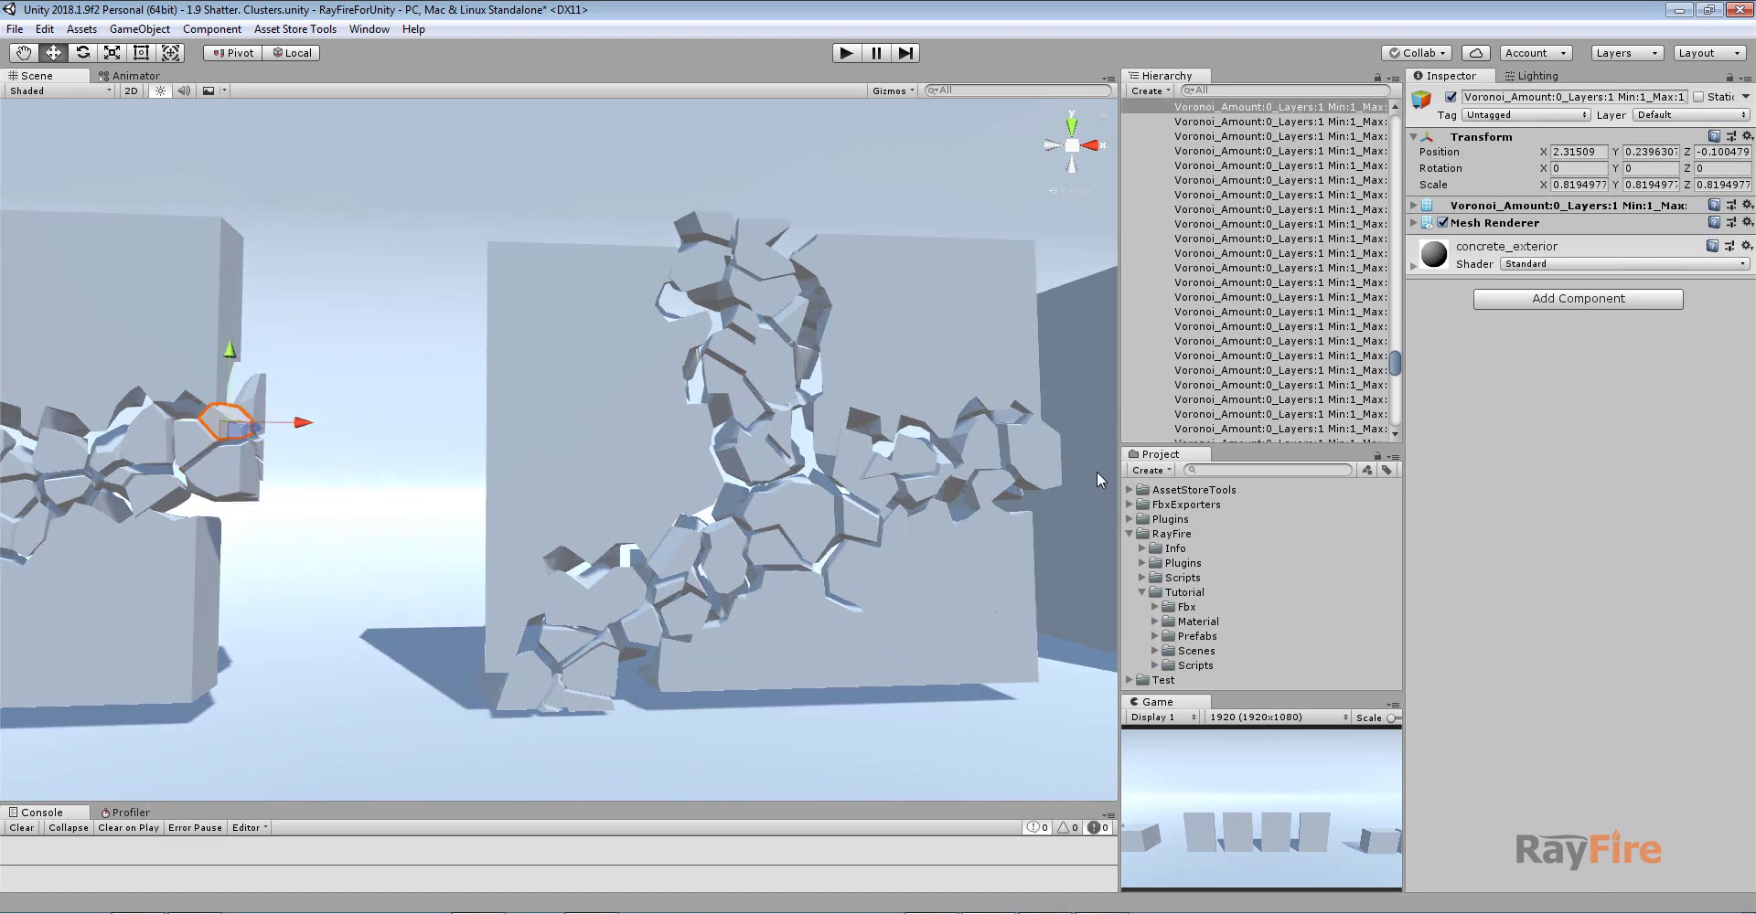
Select the debris cluster at the right end of the Min:2_Max:5 wall's crack and examine it from several angles
{"action": "left_click", "coordinate": [1046, 455]}
{"action": "key", "text": "f"}
{"action": "left_click_drag", "start_coordinate": [629, 442], "coordinate": [548, 524], "text": "alt"}
{"action": "scroll", "coordinate": [536, 490], "scroll_direction": "down", "scroll_amount": 7}
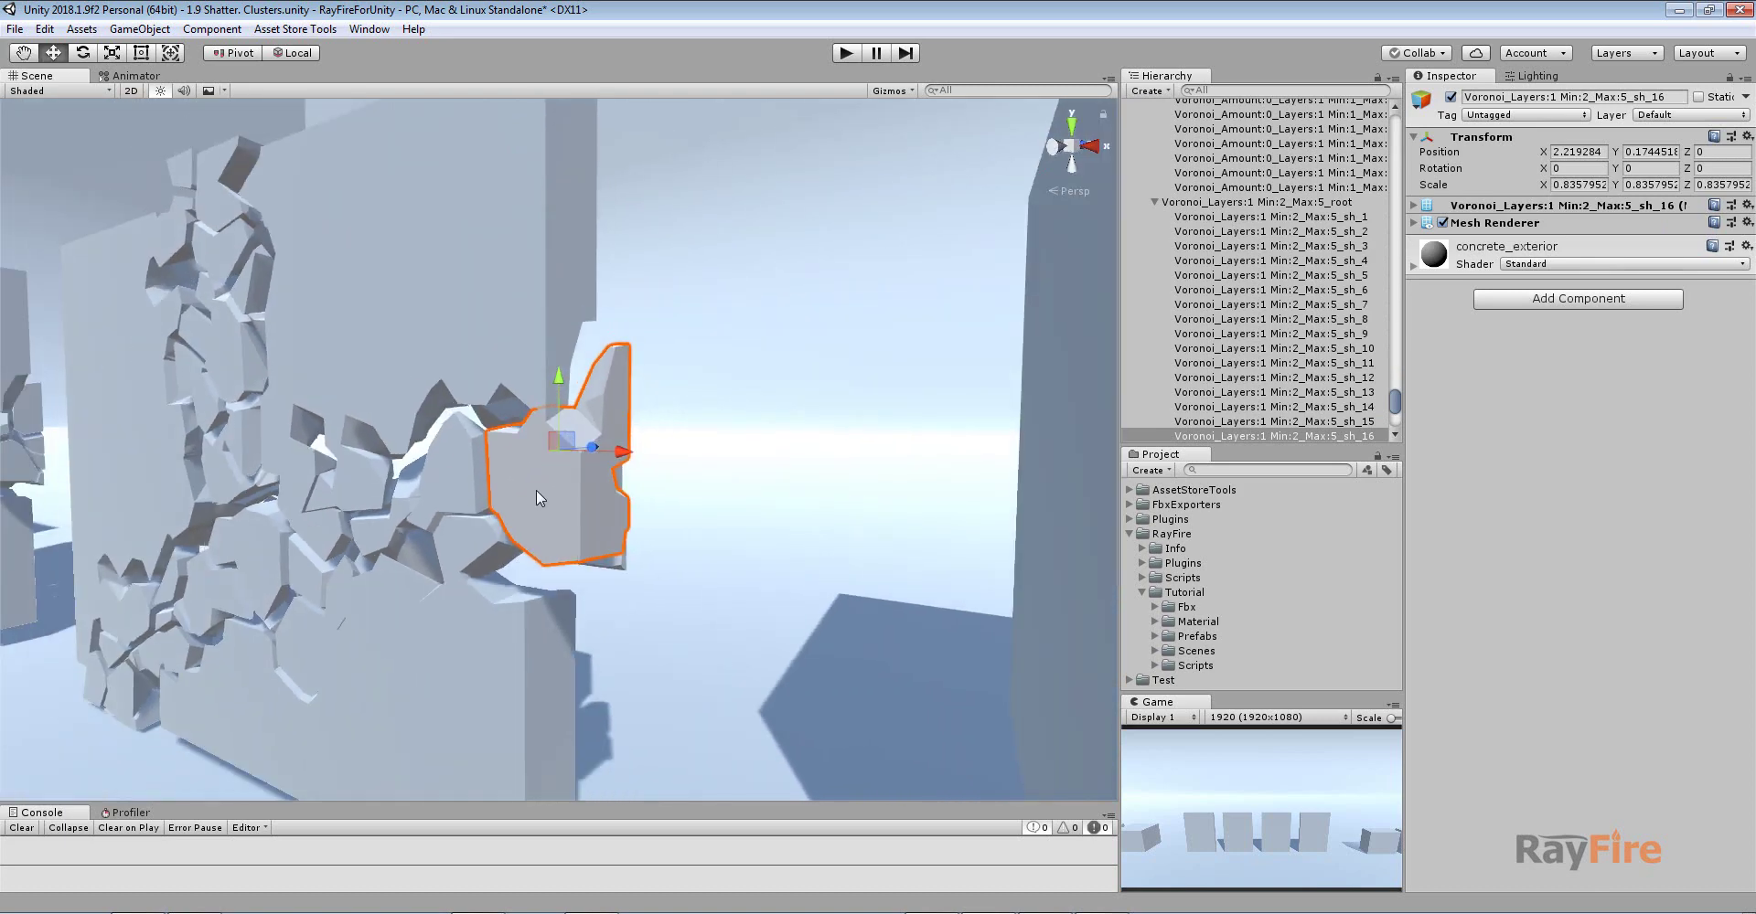
{"action": "middle_click_drag", "start_coordinate": [454, 494], "coordinate": [575, 520]}
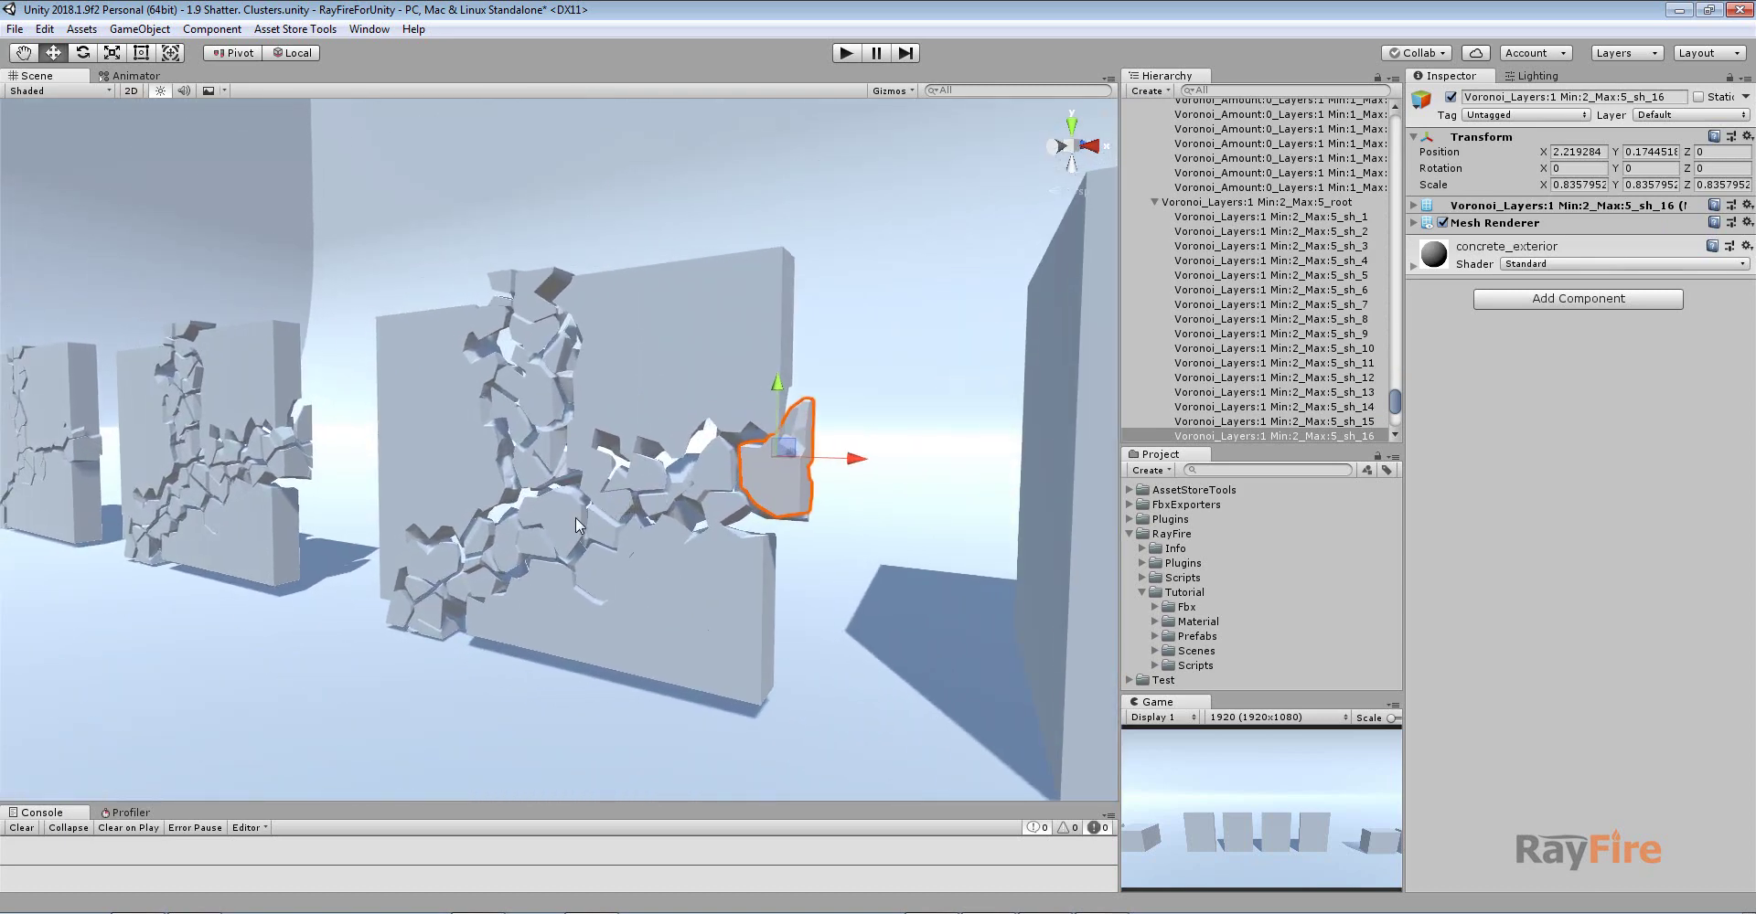
{"action": "left_click_drag", "start_coordinate": [720, 530], "coordinate": [823, 515], "text": "alt"}
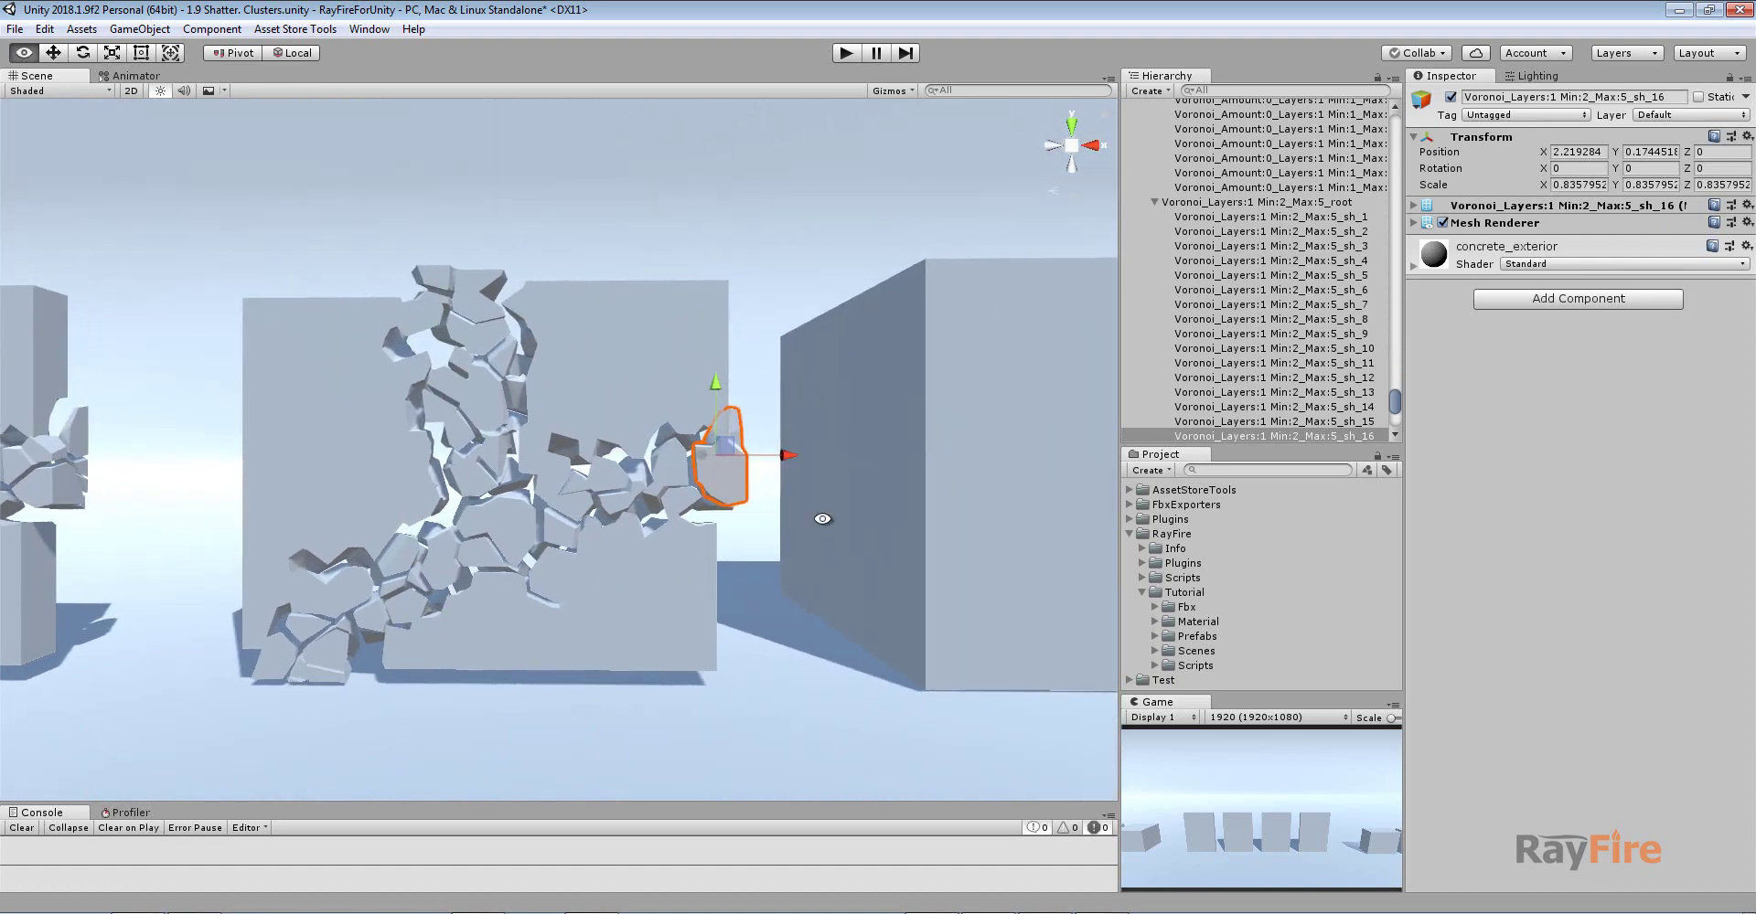
Select the Voronoi_Layers:1 Min:2_Max:5 wall again, slightly reduce its Scale Preview, and examine its grouped debris
{"action": "left_click", "coordinate": [1021, 381]}
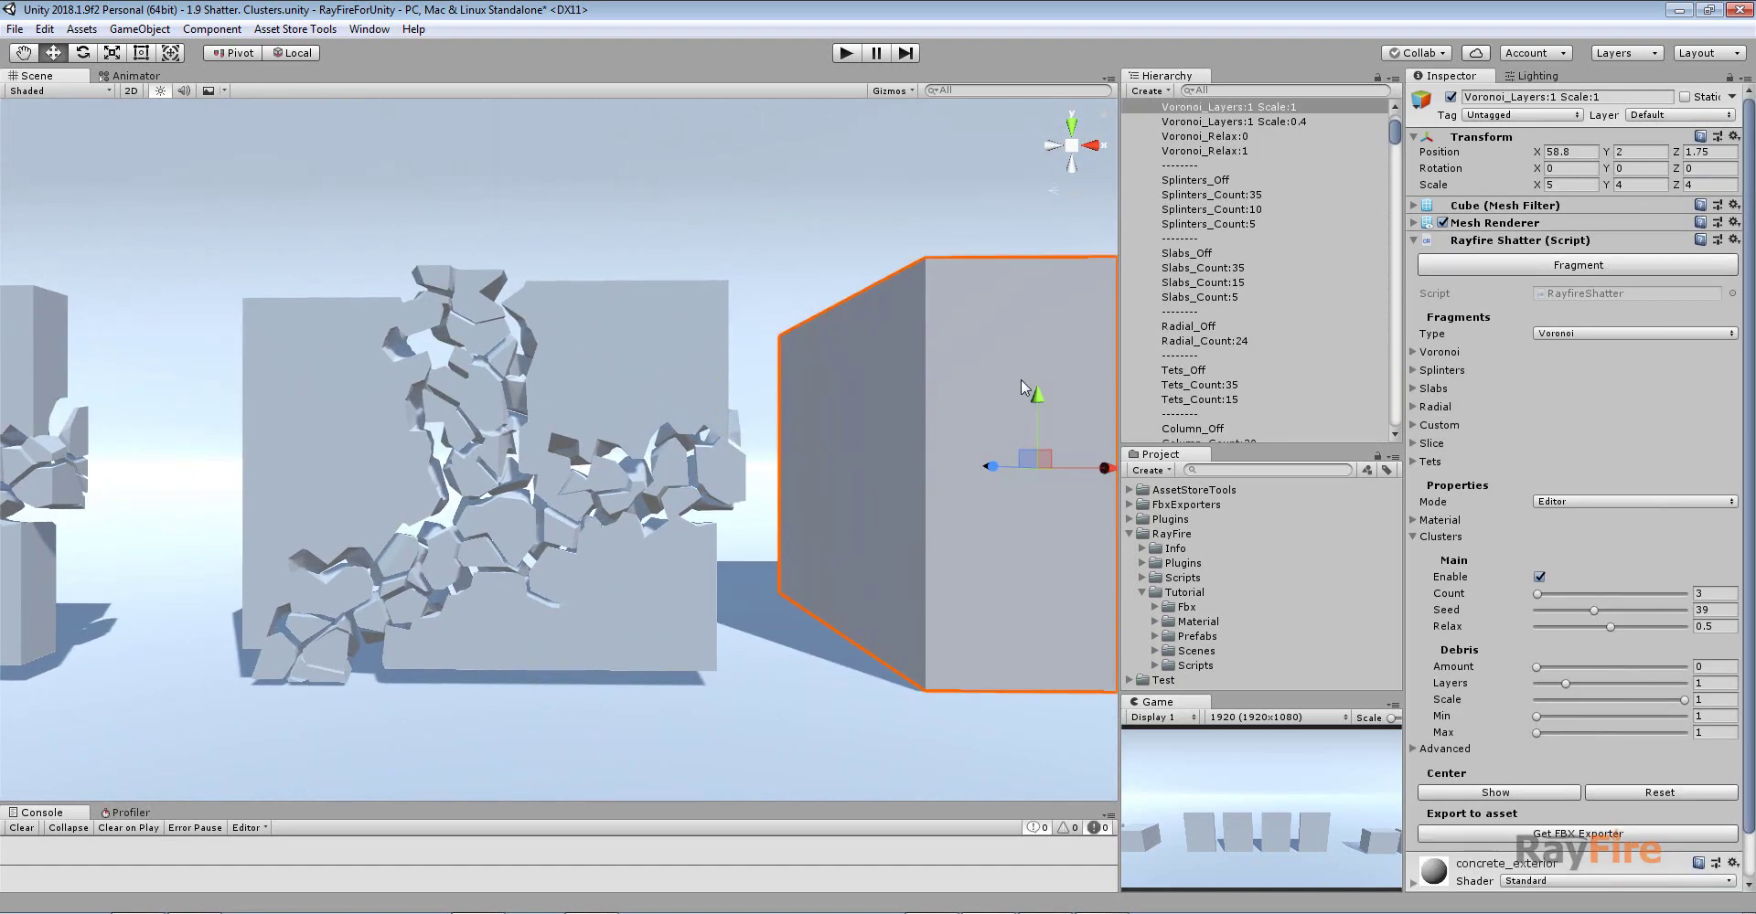
{"action": "scroll", "coordinate": [1293, 136], "scroll_direction": "up", "scroll_amount": 2}
{"action": "left_click", "coordinate": [1280, 150]}
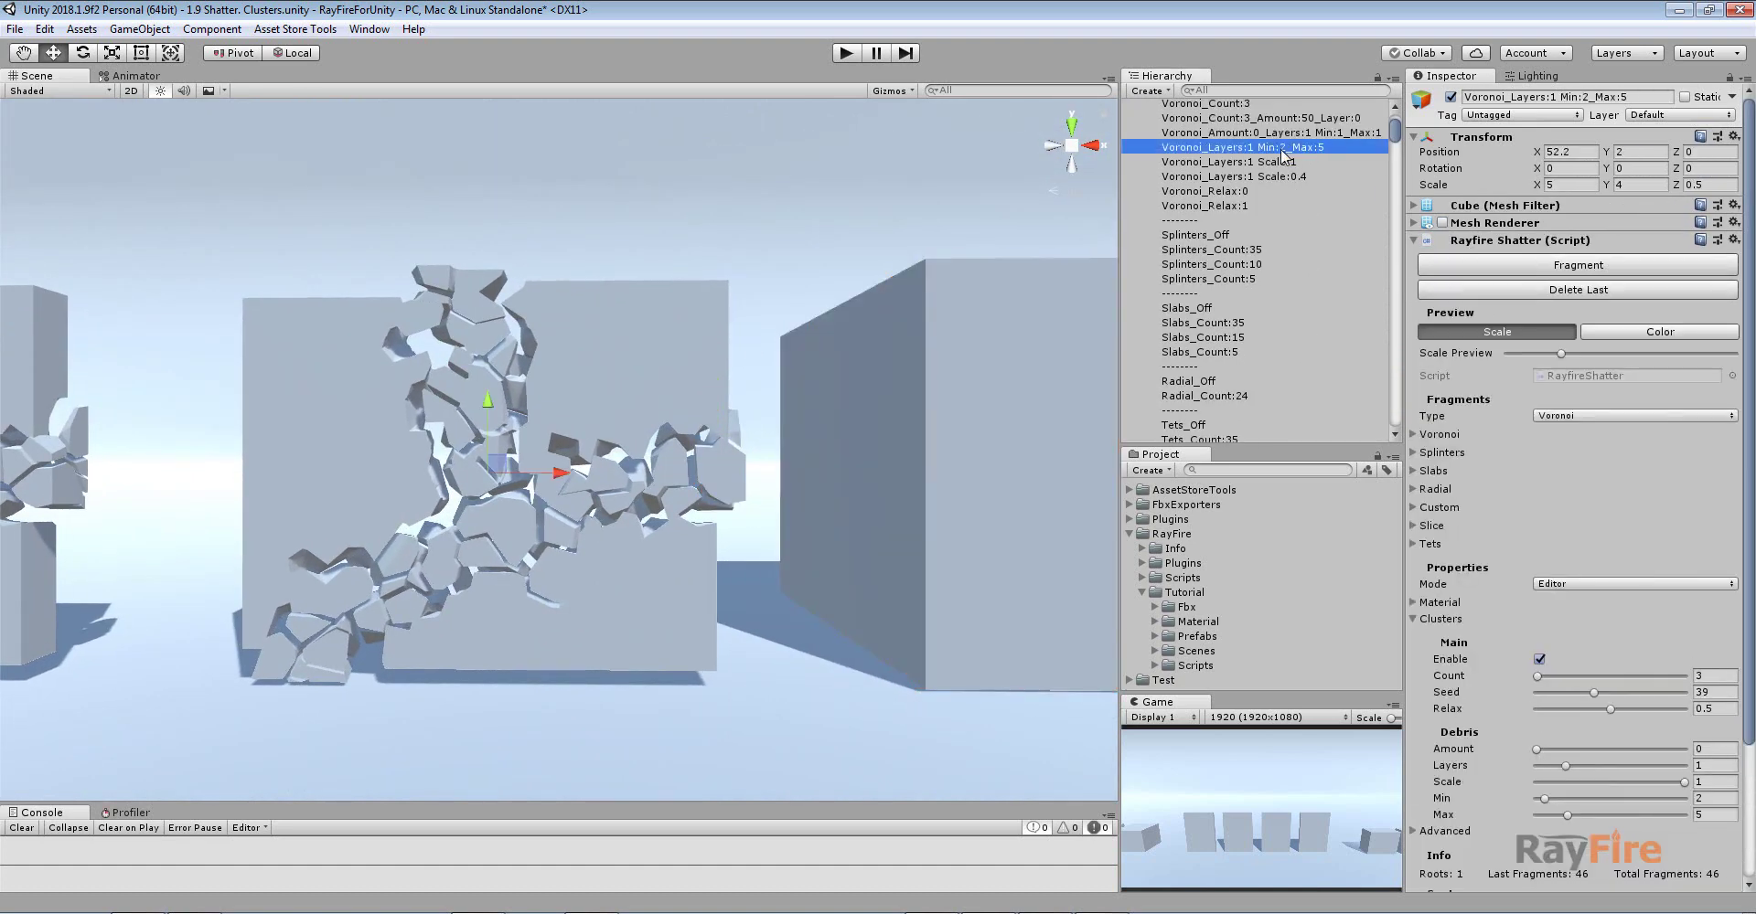
{"action": "mouse_move", "coordinate": [1553, 352]}
{"action": "left_mouse_down"}
{"action": "mouse_move", "coordinate": [1500, 359]}
{"action": "mouse_move", "coordinate": [1560, 355]}
{"action": "left_mouse_up"}
{"action": "middle_click_drag", "start_coordinate": [882, 491], "coordinate": [942, 509]}
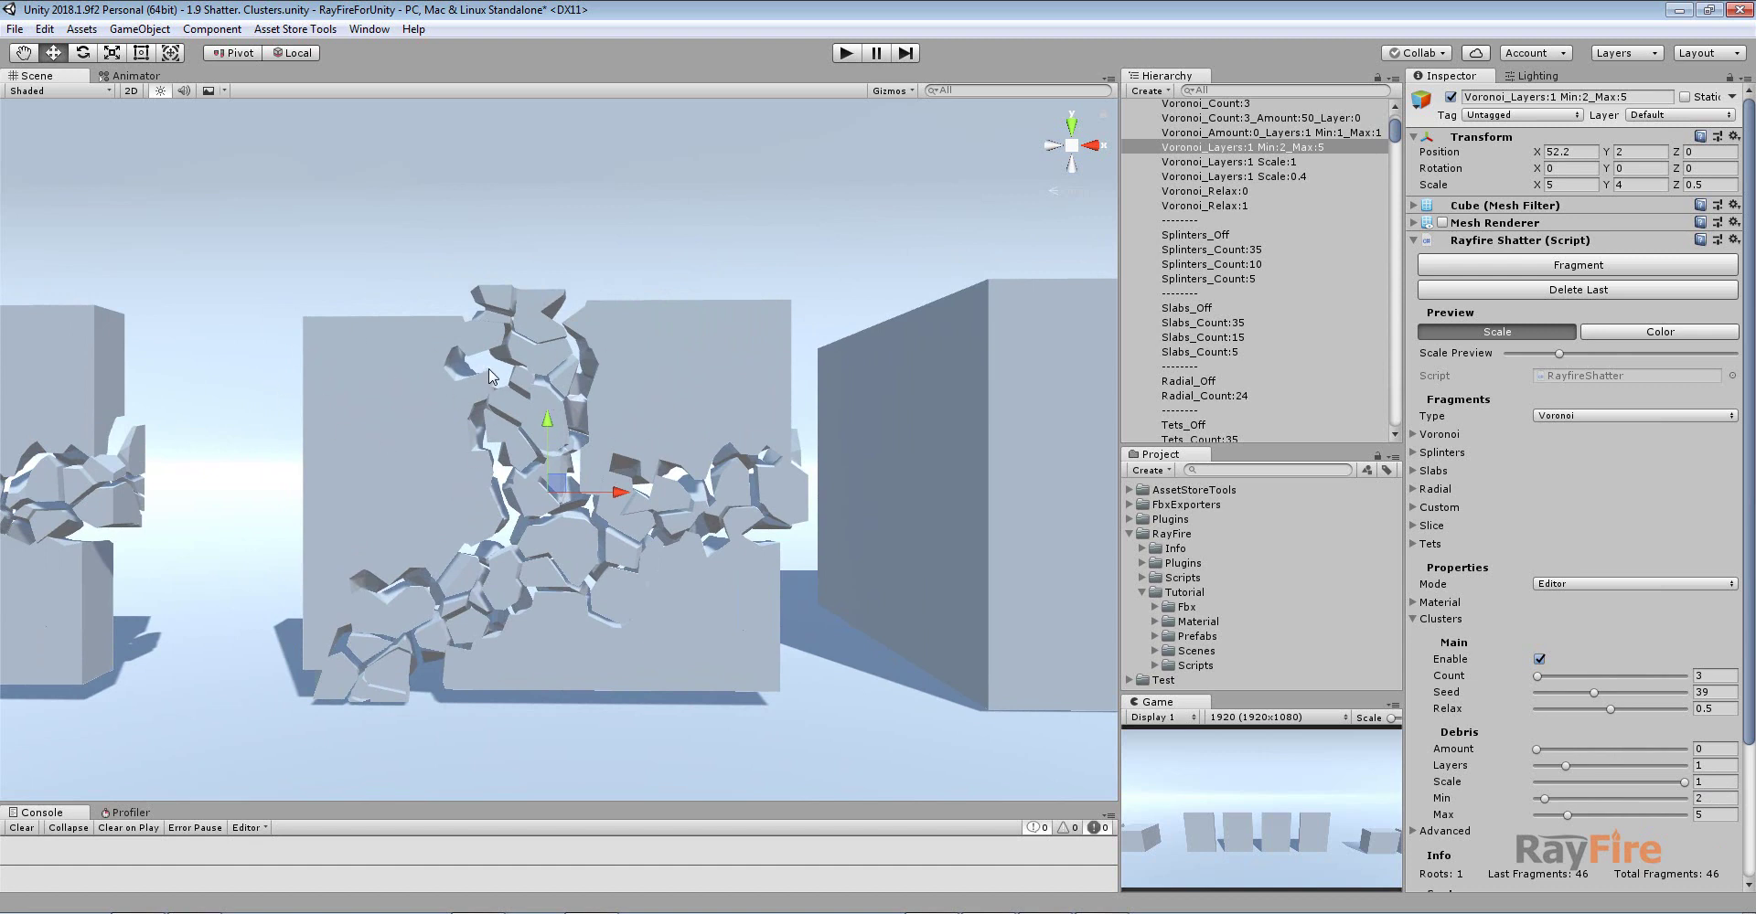
{"action": "scroll", "coordinate": [491, 375], "scroll_direction": "up", "scroll_amount": 2}
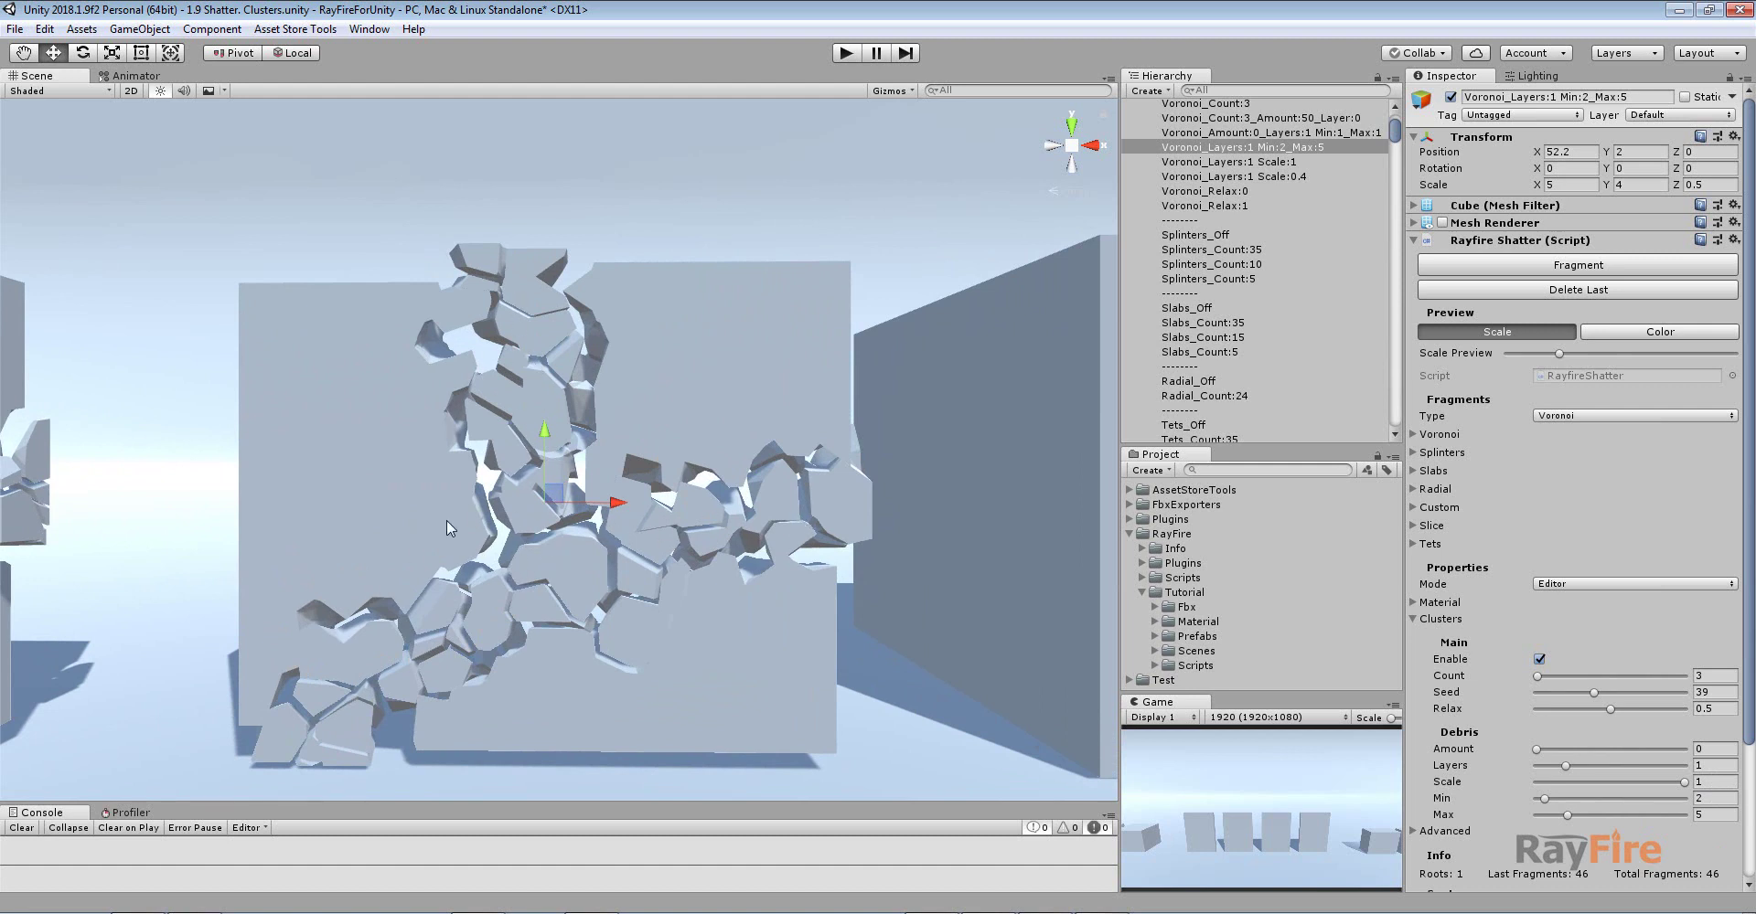
{"action": "scroll", "coordinate": [531, 517], "scroll_direction": "down", "scroll_amount": 3}
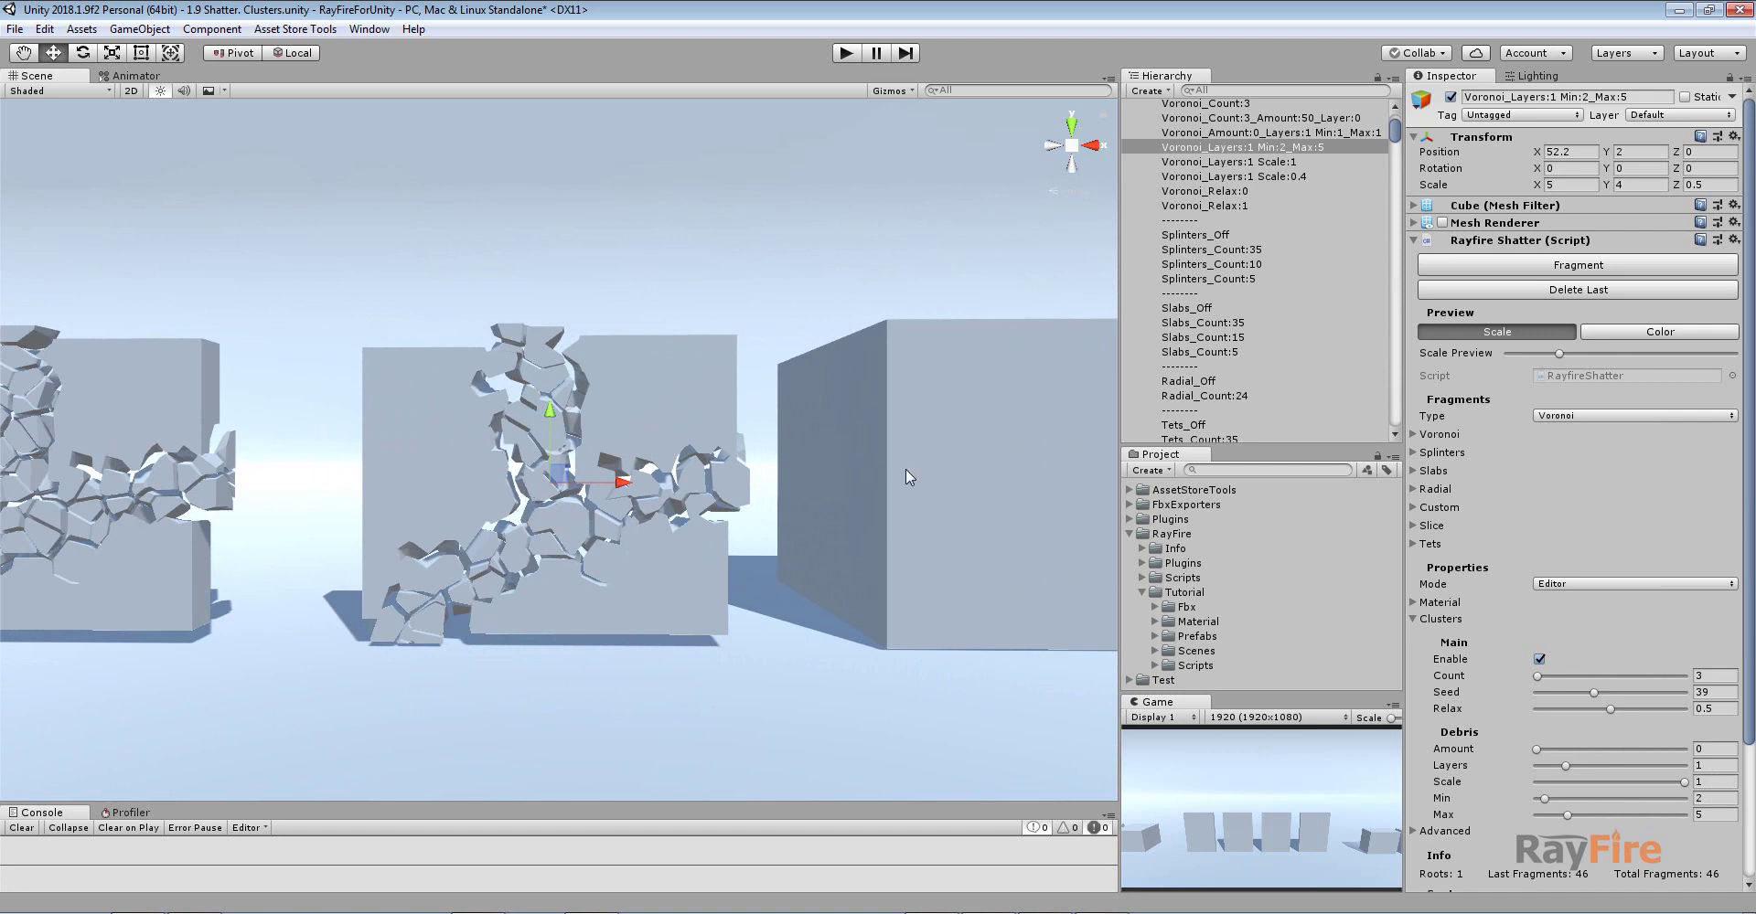
Fragment the Voronoi_Layers:1 Scale:1 block with a debris scale of 1, and spread its fragments with Scale Preview
{"action": "middle_click_drag", "start_coordinate": [905, 468], "coordinate": [577, 442]}
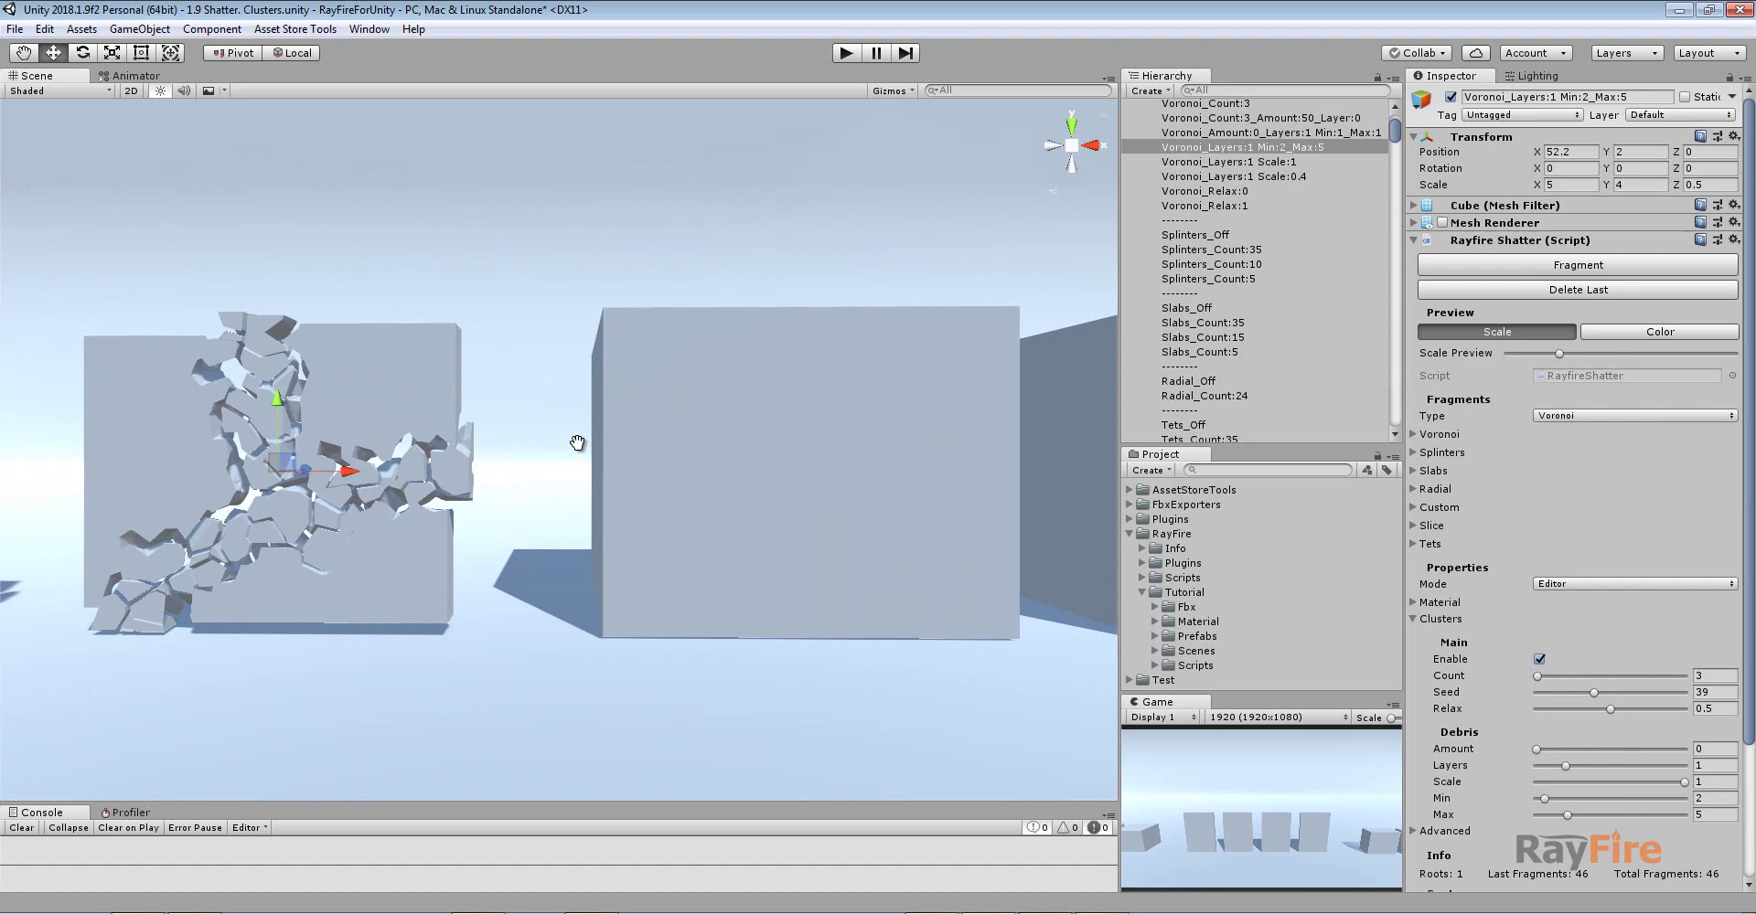
{"action": "left_click", "coordinate": [804, 417]}
{"action": "middle_click_drag", "start_coordinate": [774, 417], "coordinate": [589, 359]}
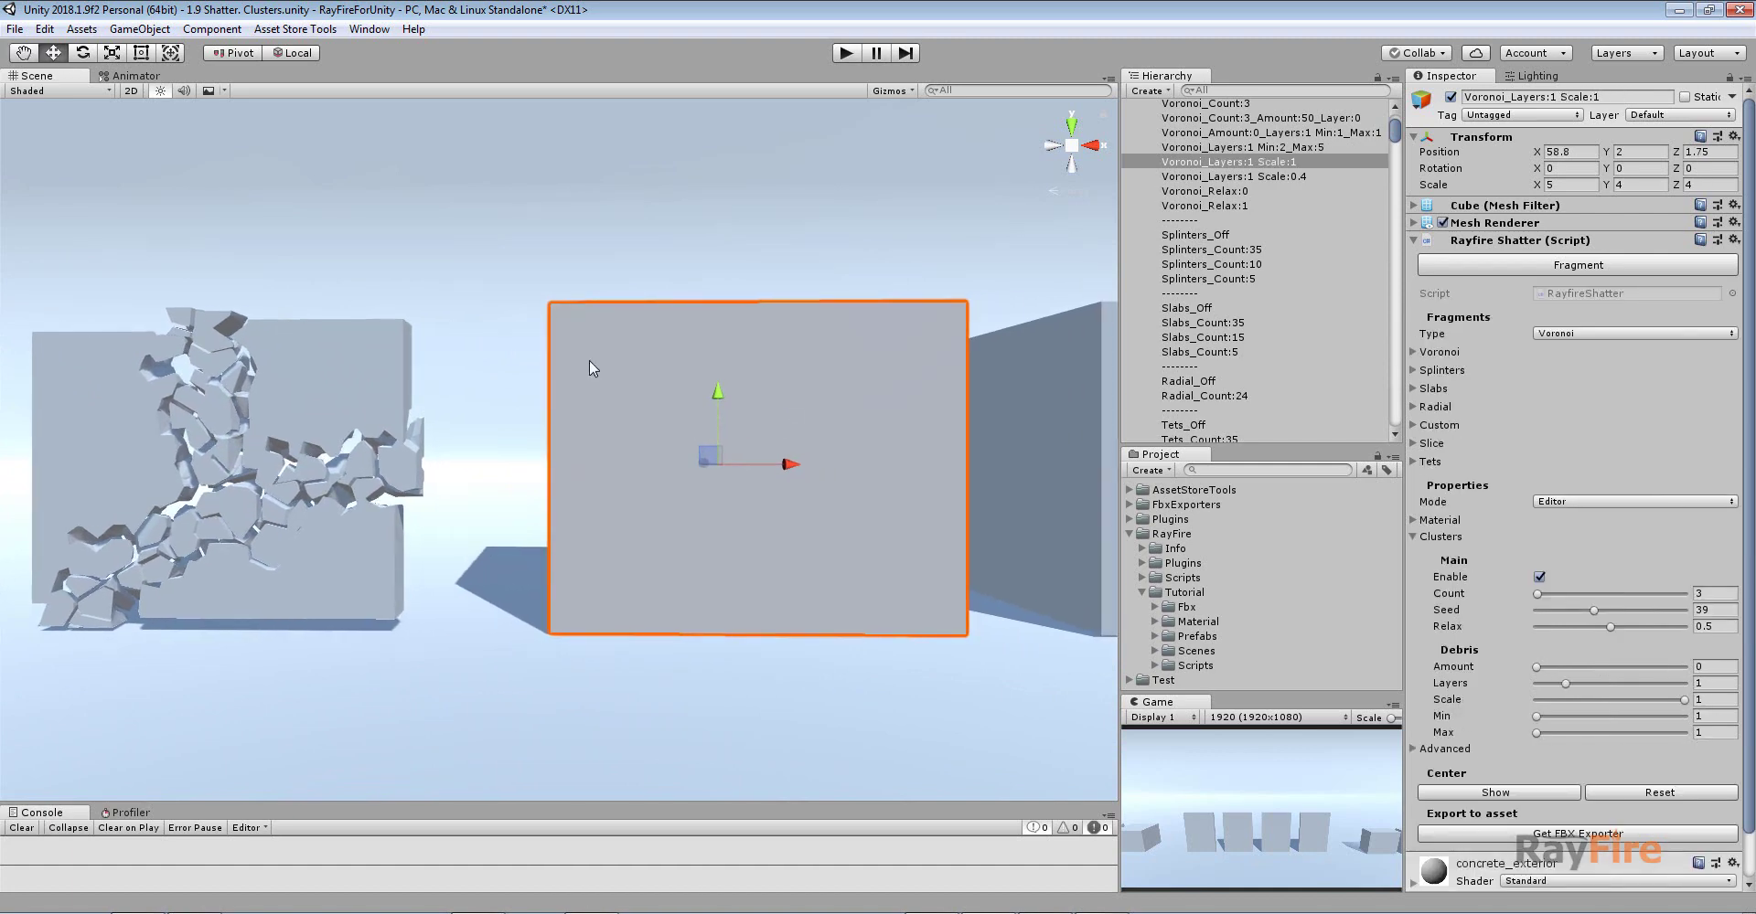
{"action": "left_click_drag", "start_coordinate": [589, 359], "coordinate": [667, 443], "text": "alt"}
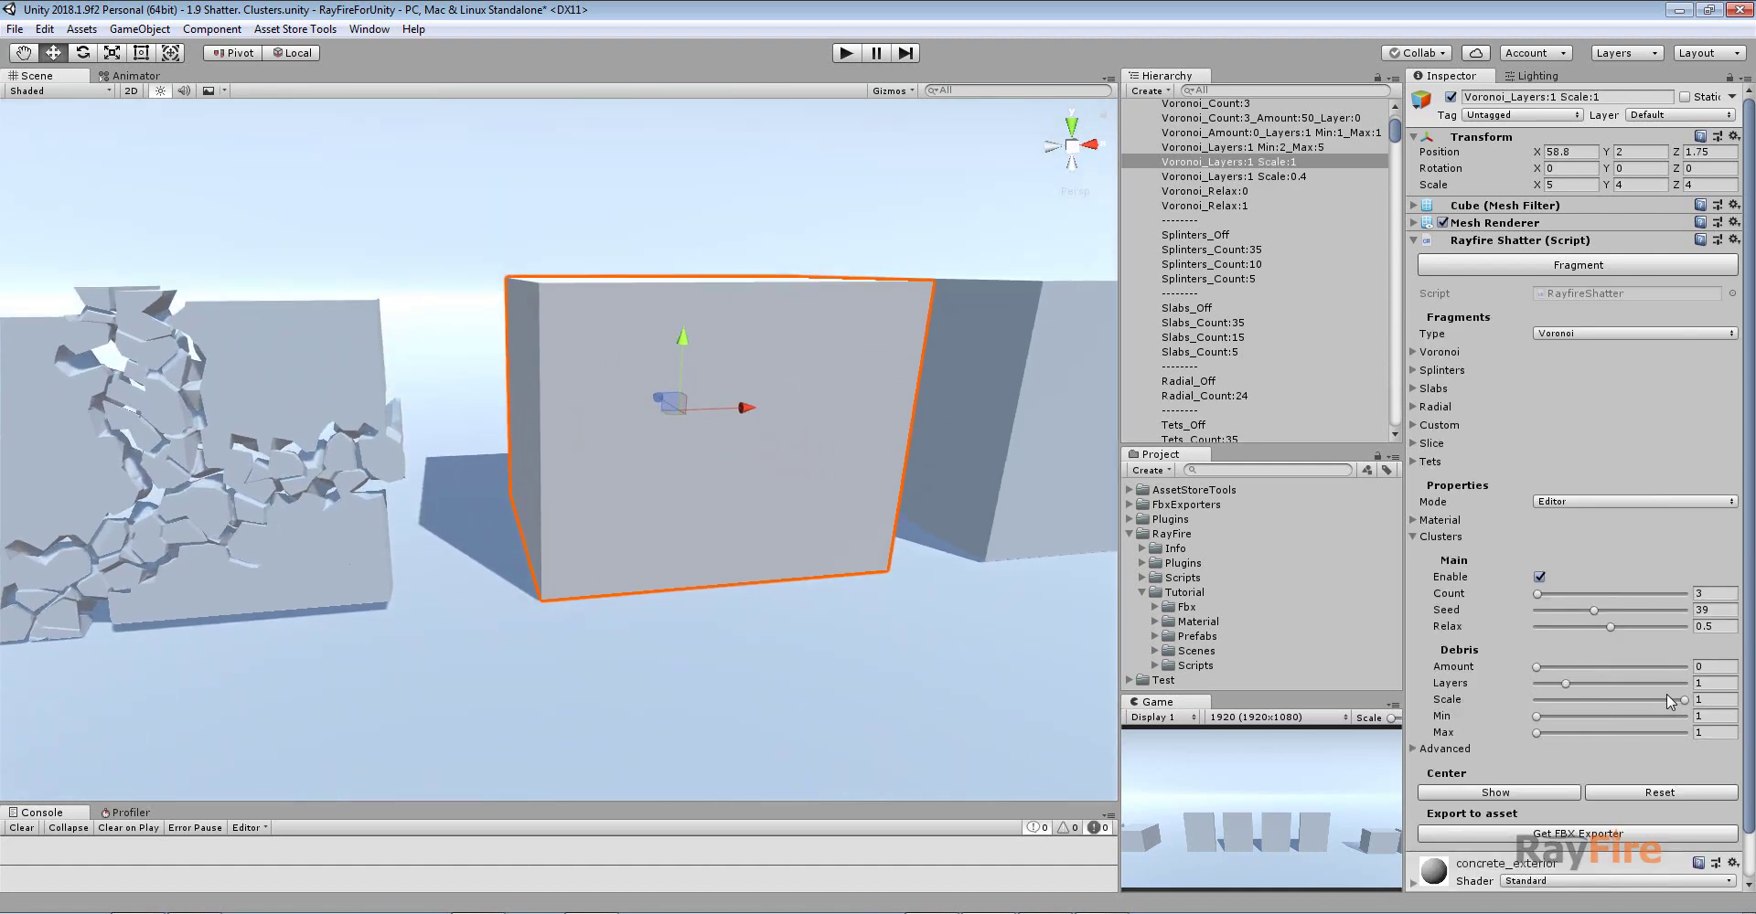
{"action": "left_click", "coordinate": [1699, 699]}
{"action": "middle_click_drag", "start_coordinate": [692, 345], "coordinate": [684, 373]}
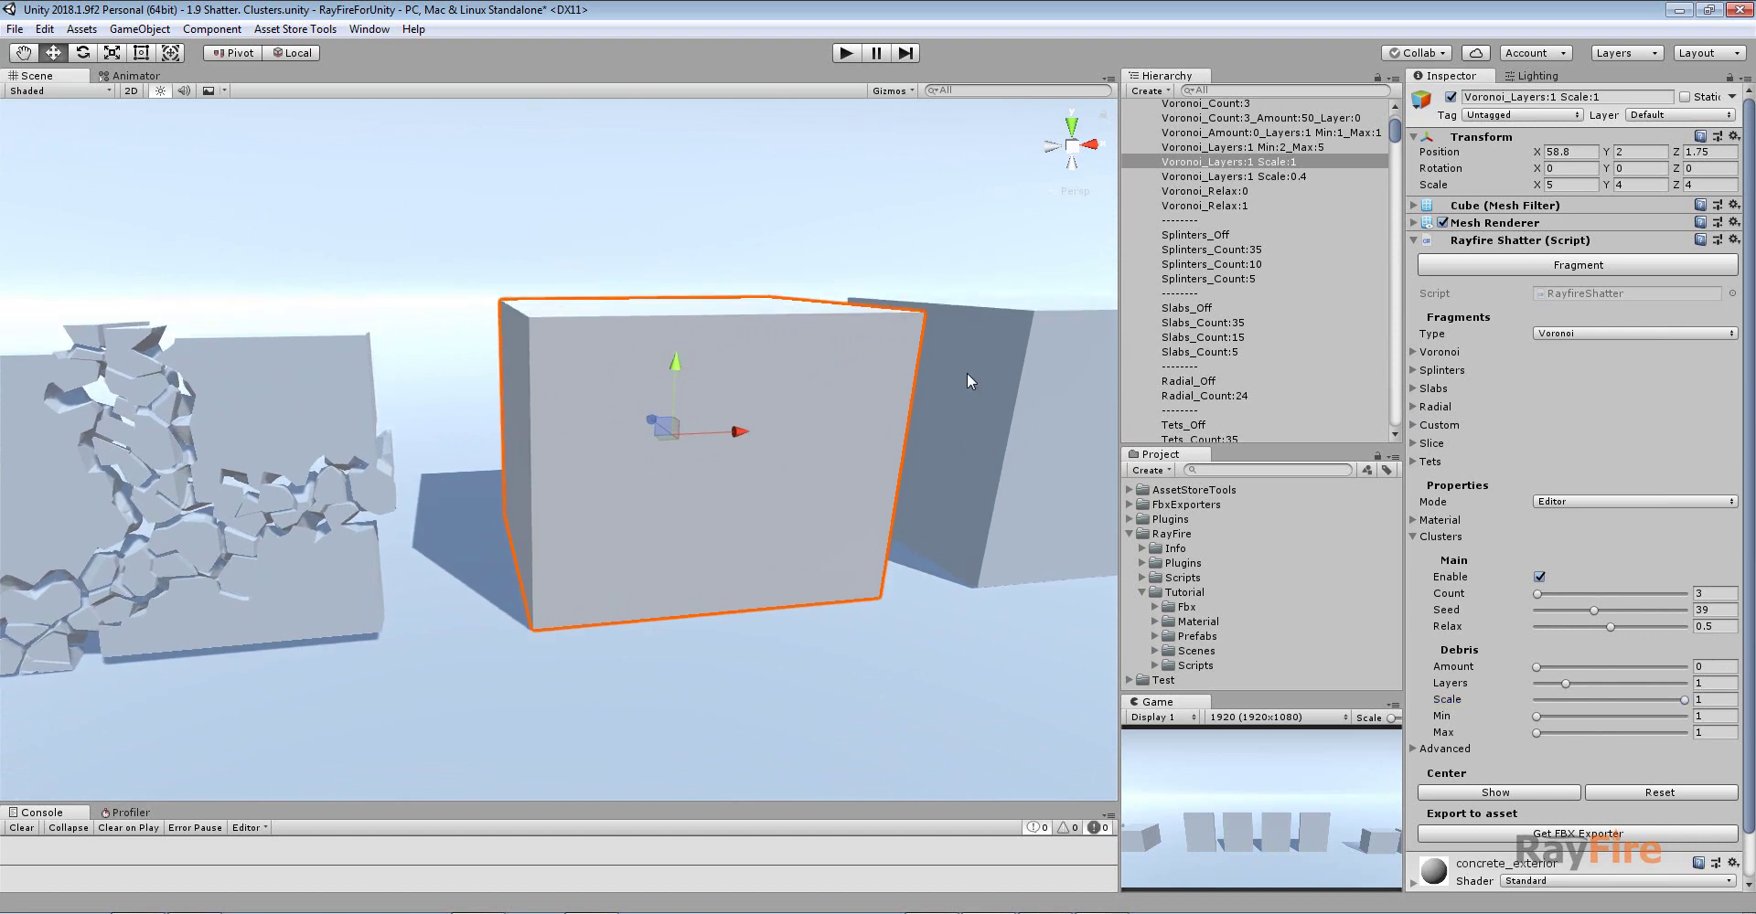
{"action": "left_click", "coordinate": [1558, 265]}
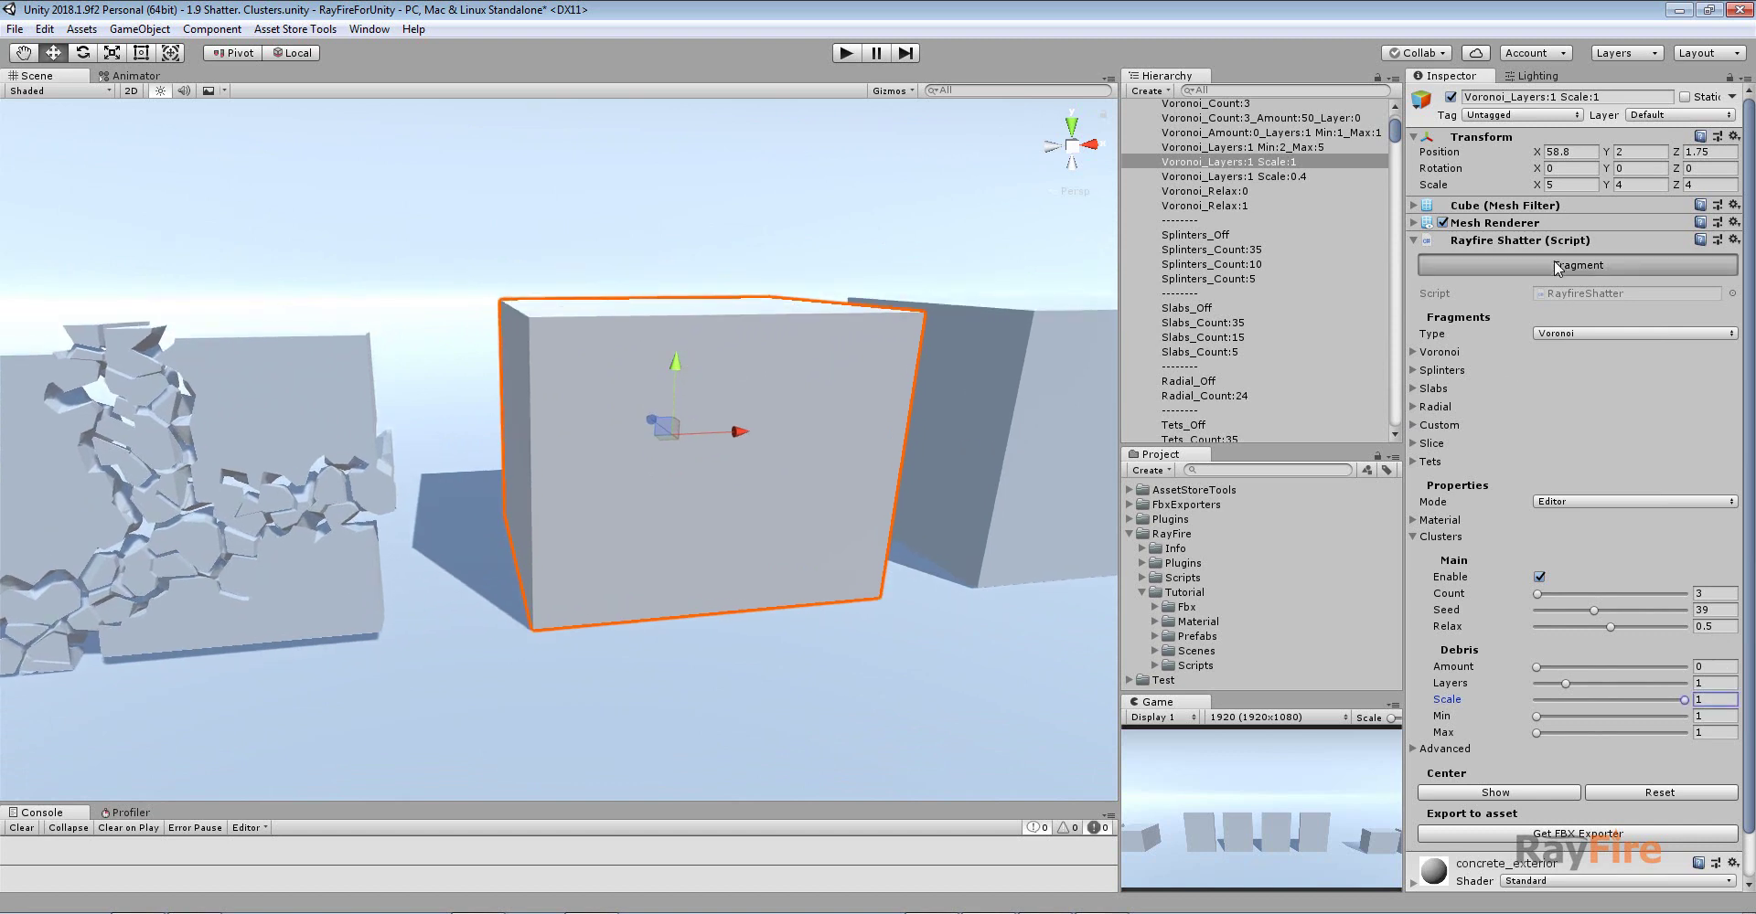
{"action": "left_click_drag", "start_coordinate": [1507, 355], "coordinate": [1555, 355]}
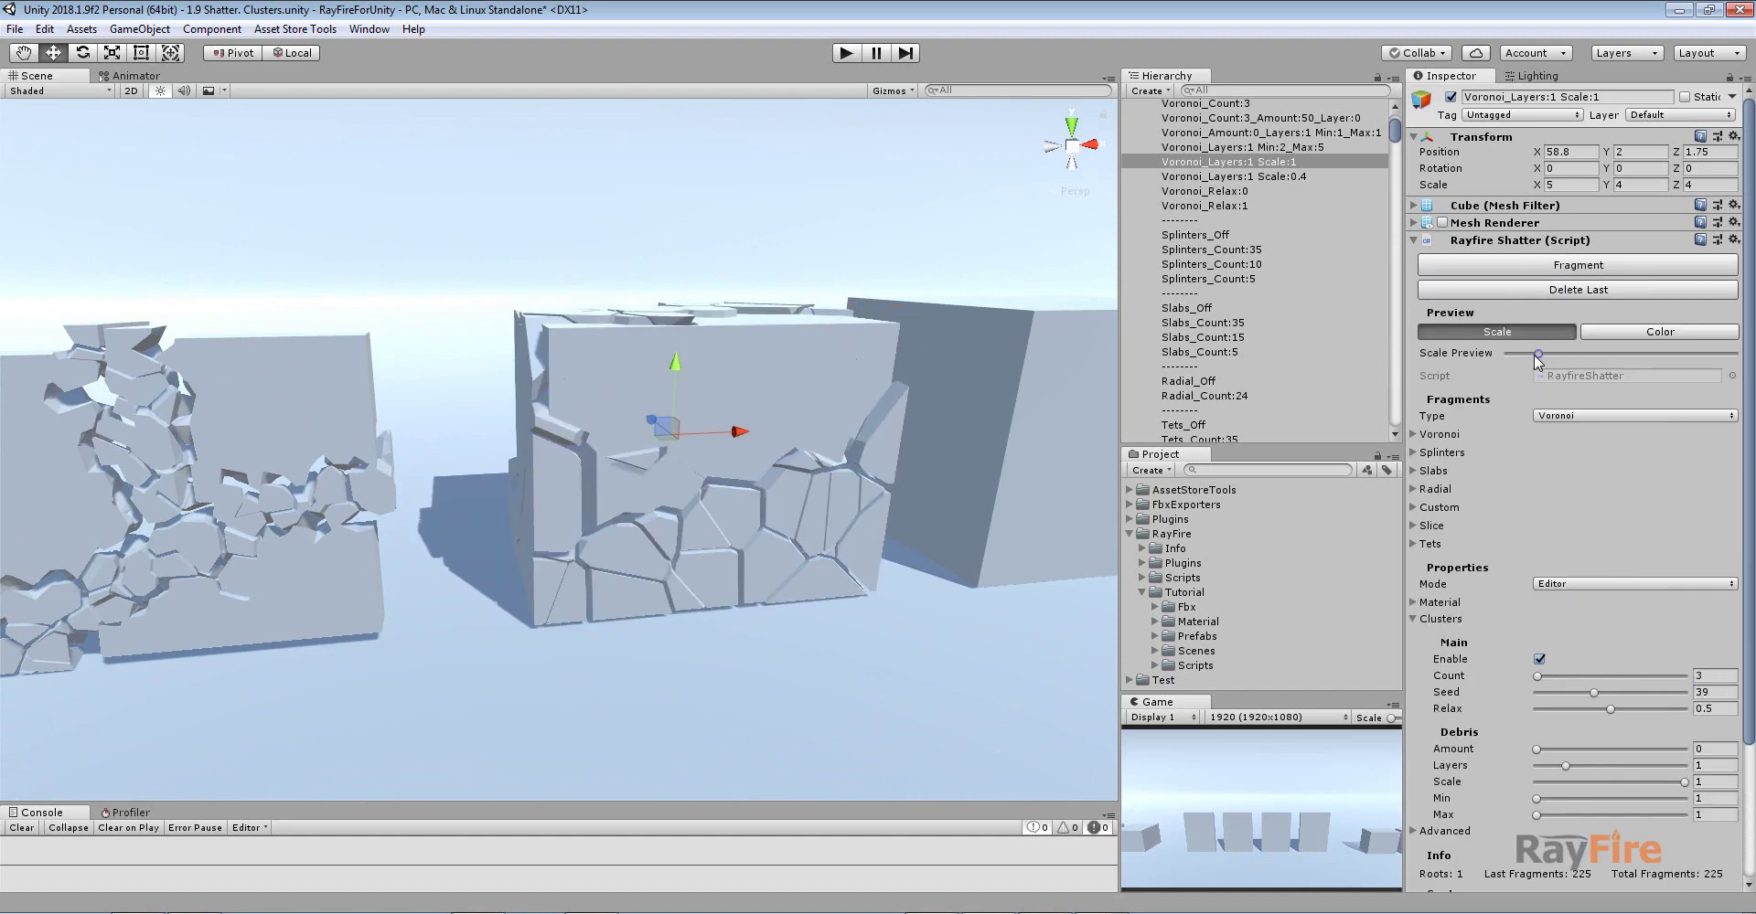
Move the large upper front cluster of the Scale:1 block up to a Y position of about 4.67, exposing the interior
{"action": "left_click", "coordinate": [817, 371]}
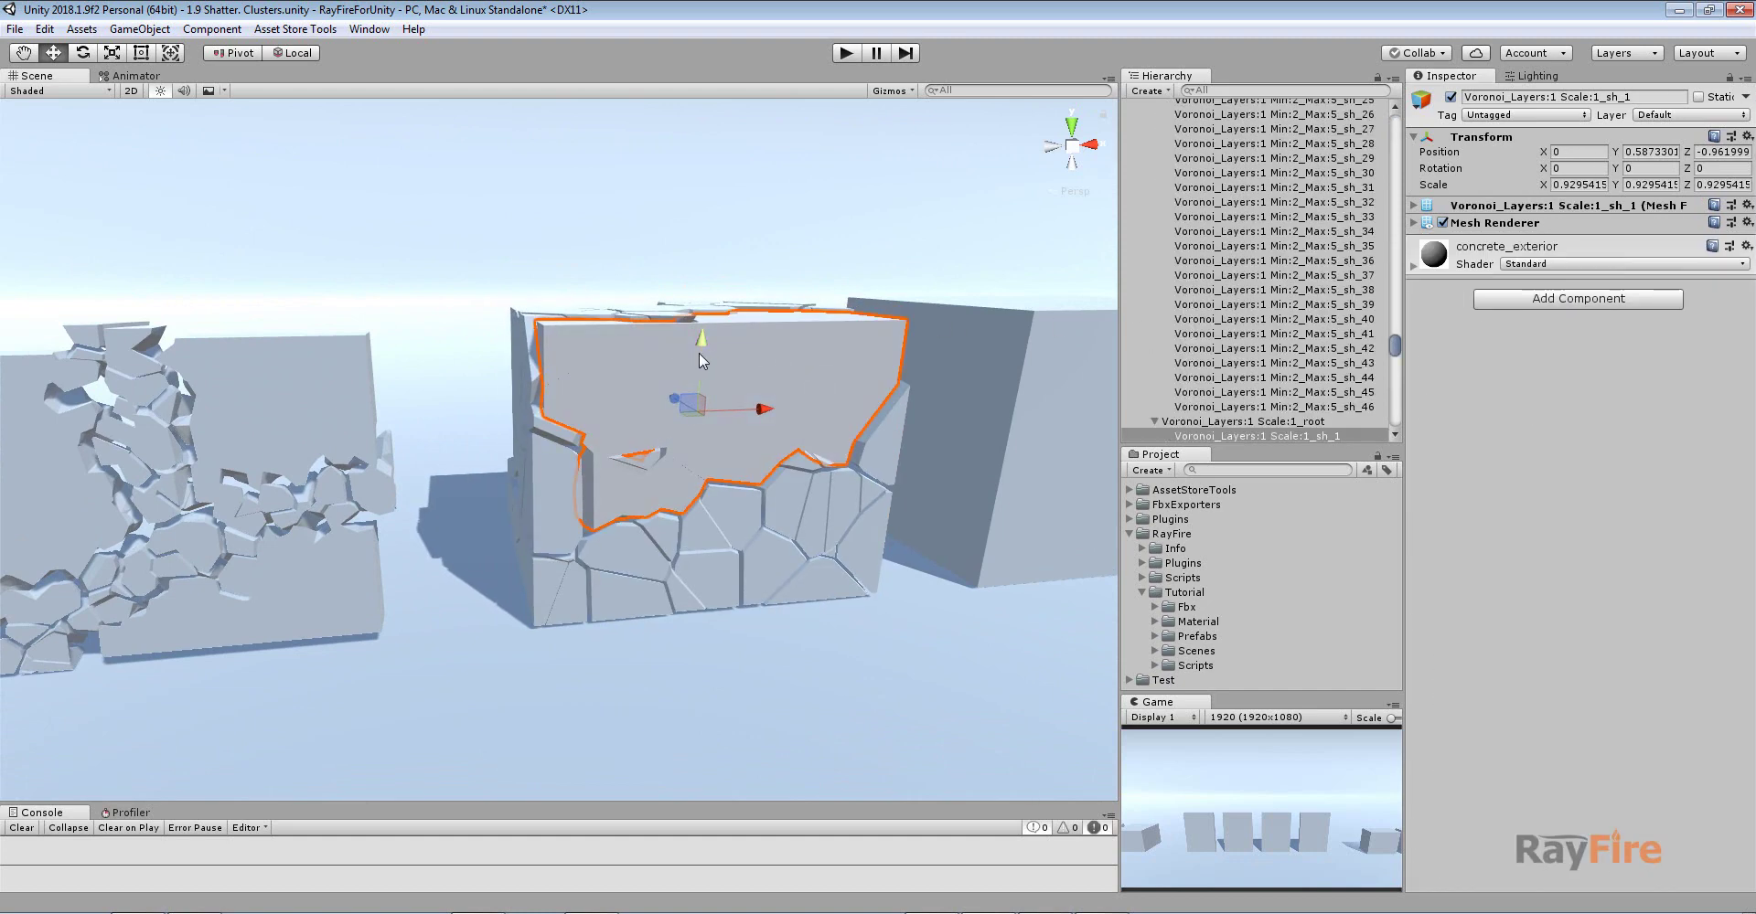
{"action": "left_click_drag", "start_coordinate": [698, 353], "coordinate": [693, 82]}
{"action": "middle_click_drag", "start_coordinate": [701, 385], "coordinate": [483, 382]}
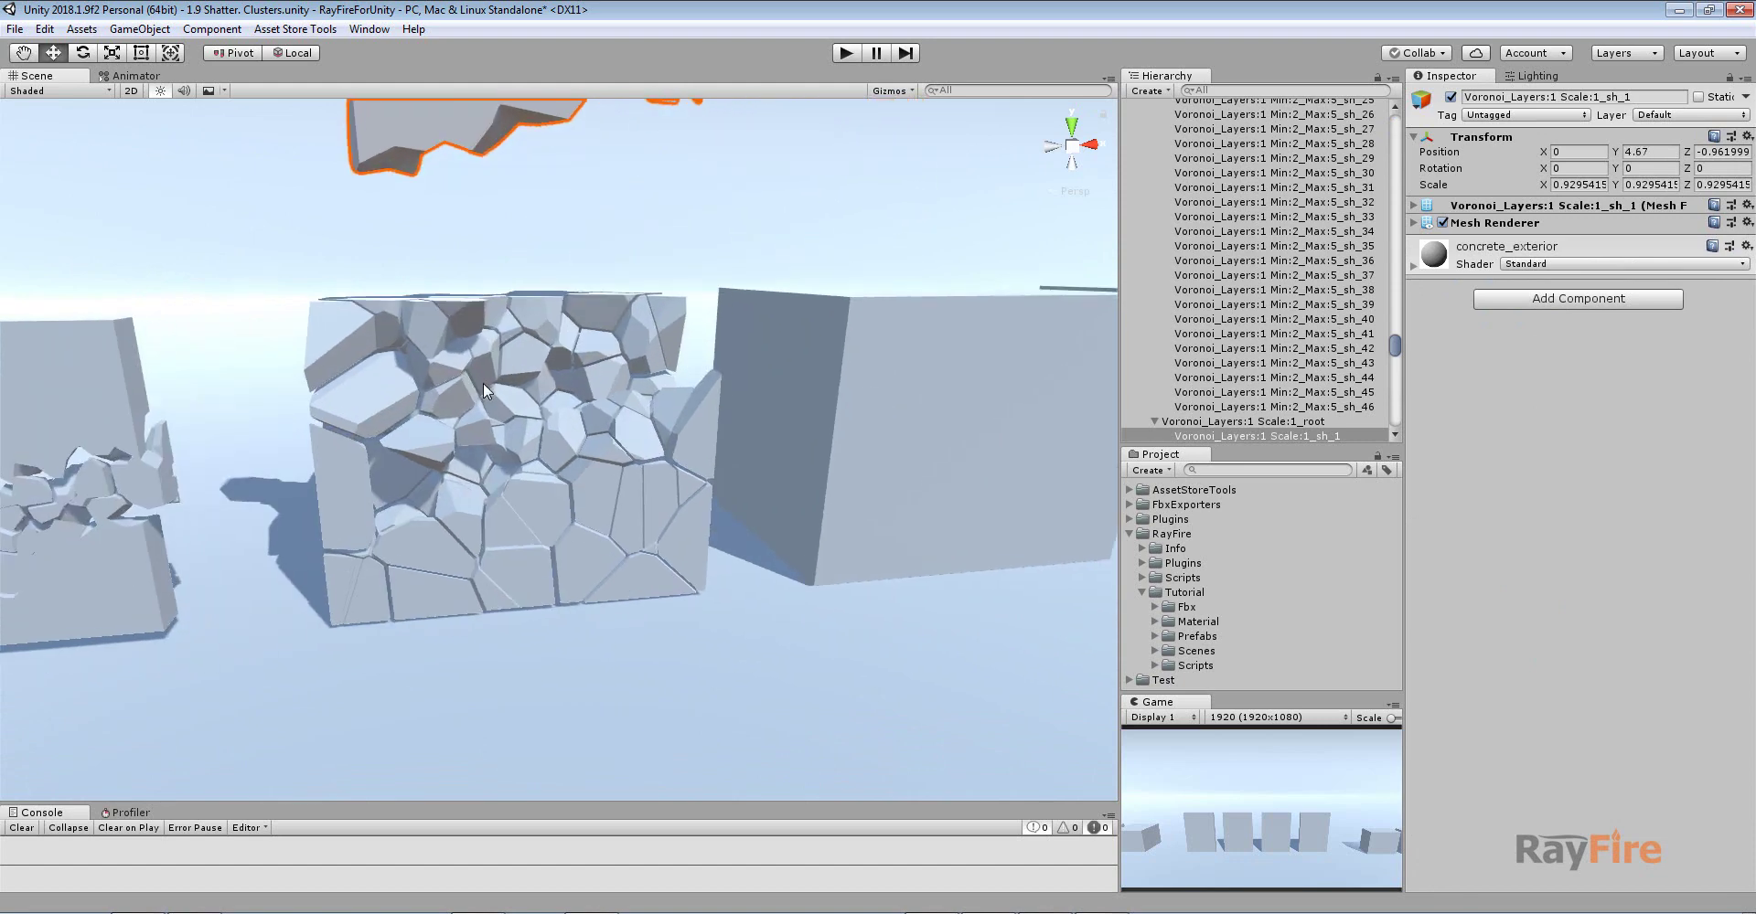
Select small debris pieces in the exposed interior of the Scale:1 block and examine them close up
{"action": "scroll", "coordinate": [482, 382], "scroll_direction": "up", "scroll_amount": 1}
{"action": "left_click", "coordinate": [492, 391]}
{"action": "scroll", "coordinate": [492, 392], "scroll_direction": "up", "scroll_amount": 1}
{"action": "left_click", "coordinate": [448, 387]}
{"action": "key", "text": "f"}
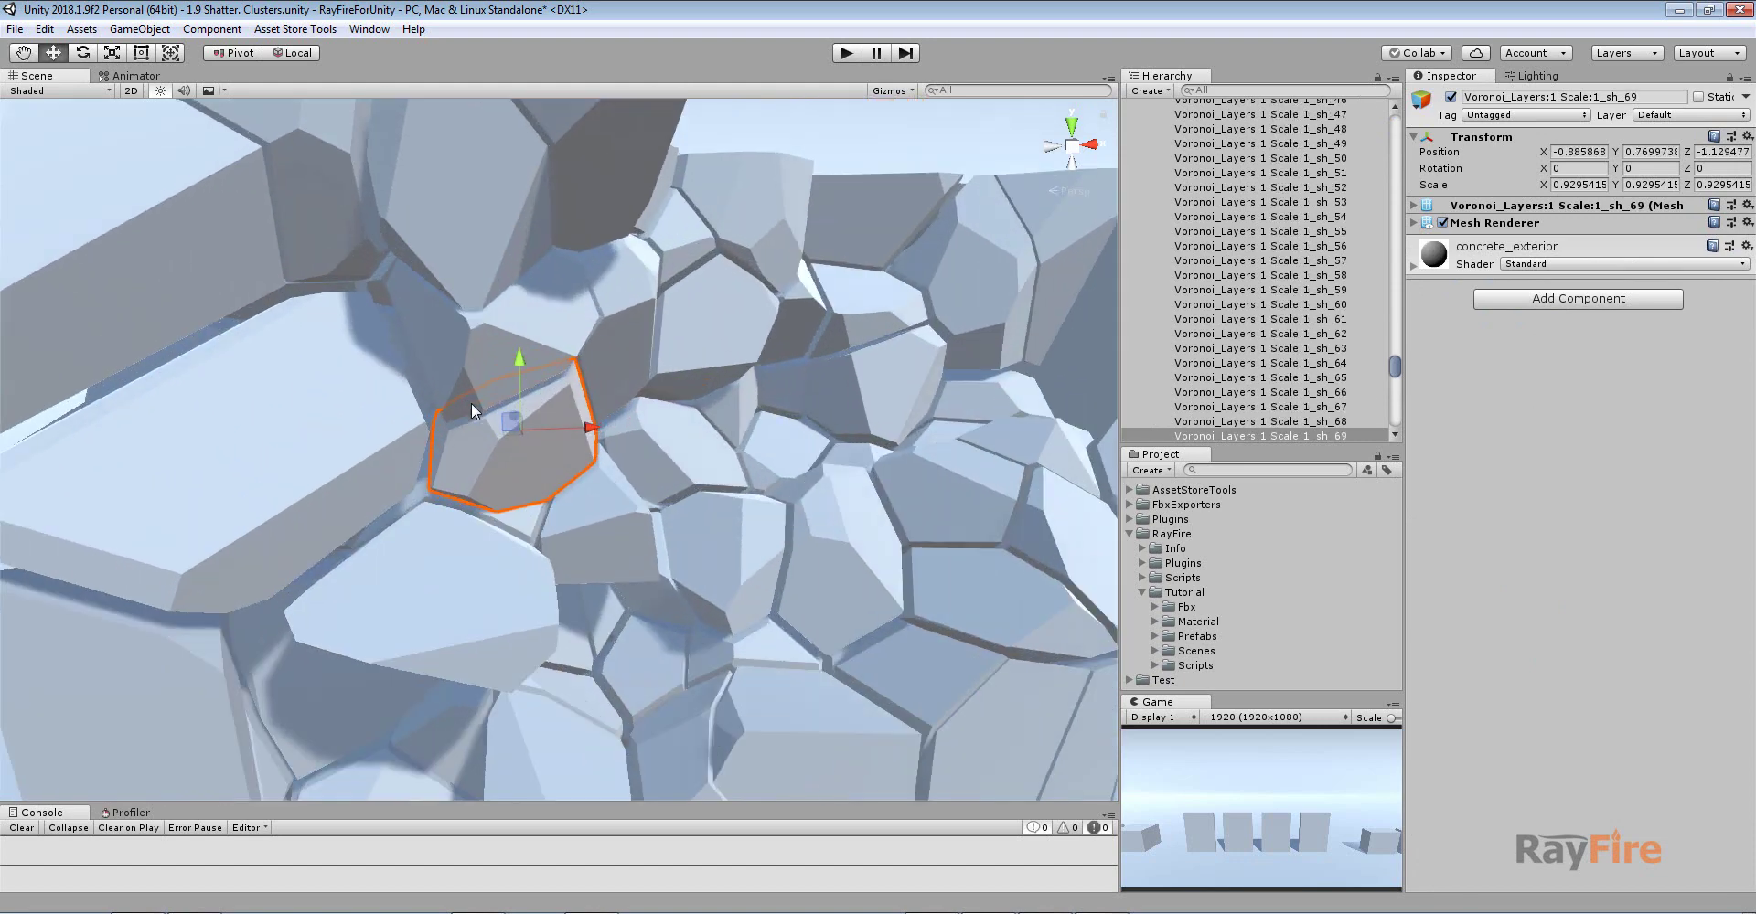
{"action": "left_click_drag", "start_coordinate": [838, 558], "coordinate": [902, 412], "text": "alt"}
{"action": "scroll", "coordinate": [761, 355], "scroll_direction": "down", "scroll_amount": 5}
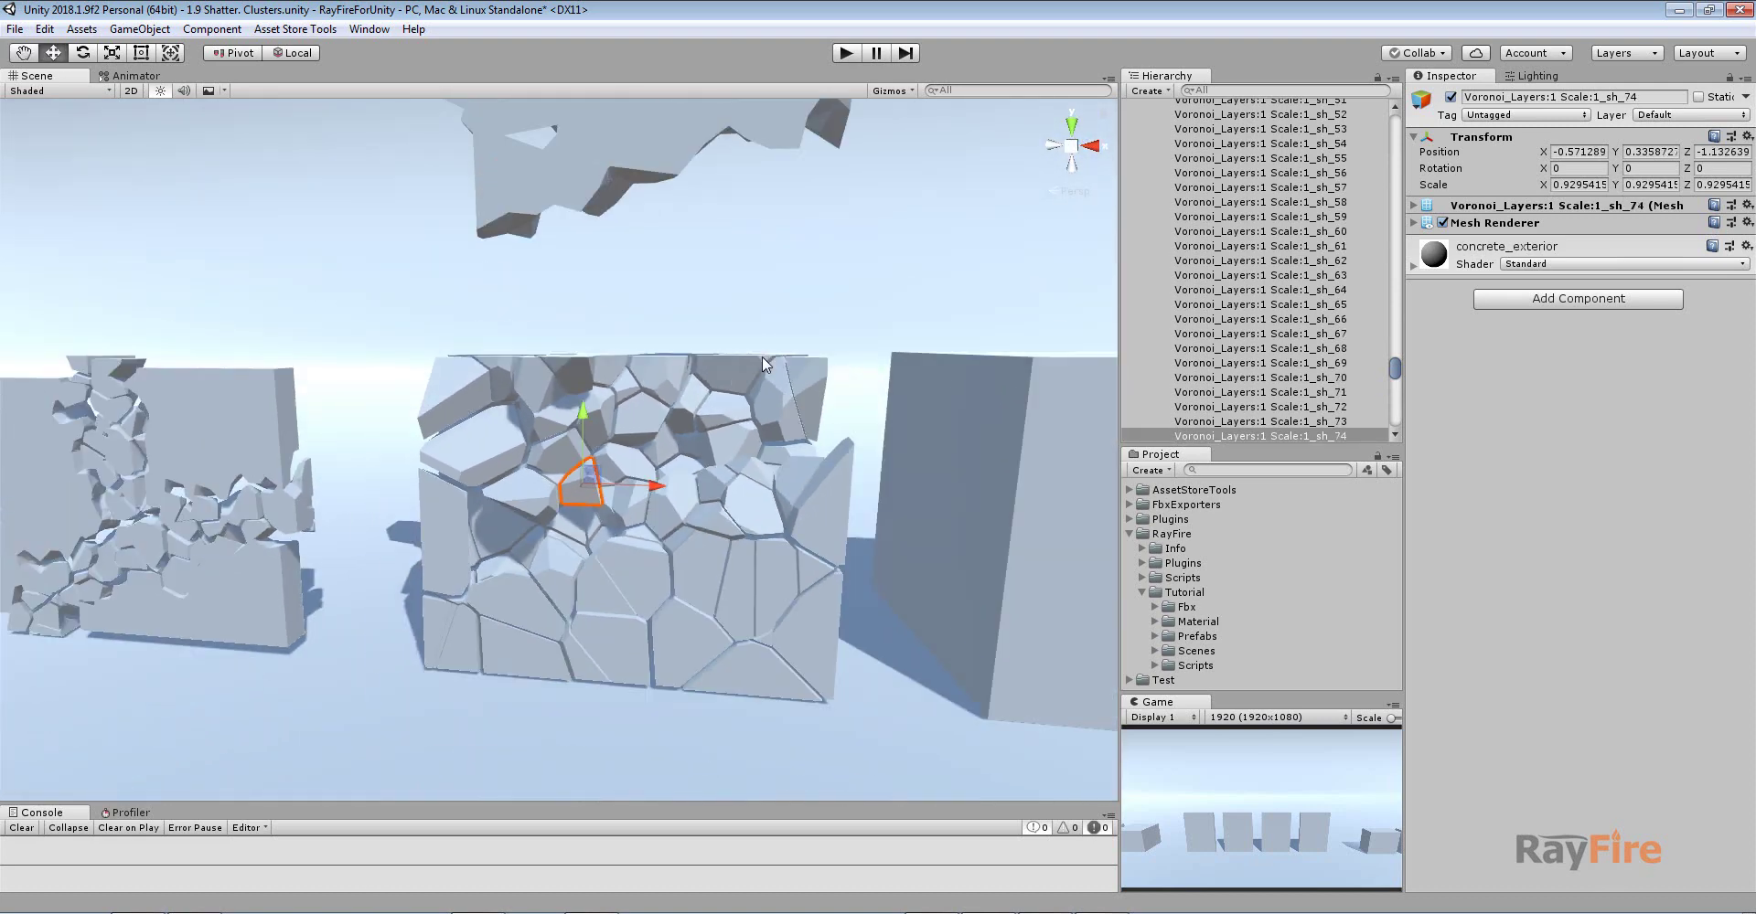
{"action": "middle_click_drag", "start_coordinate": [761, 355], "coordinate": [749, 448]}
Select the Voronoi_Layers:1 Scale:1 block and lower its Scale Preview to the minimum to close the gaps between fragments
{"action": "left_click", "coordinate": [1024, 530]}
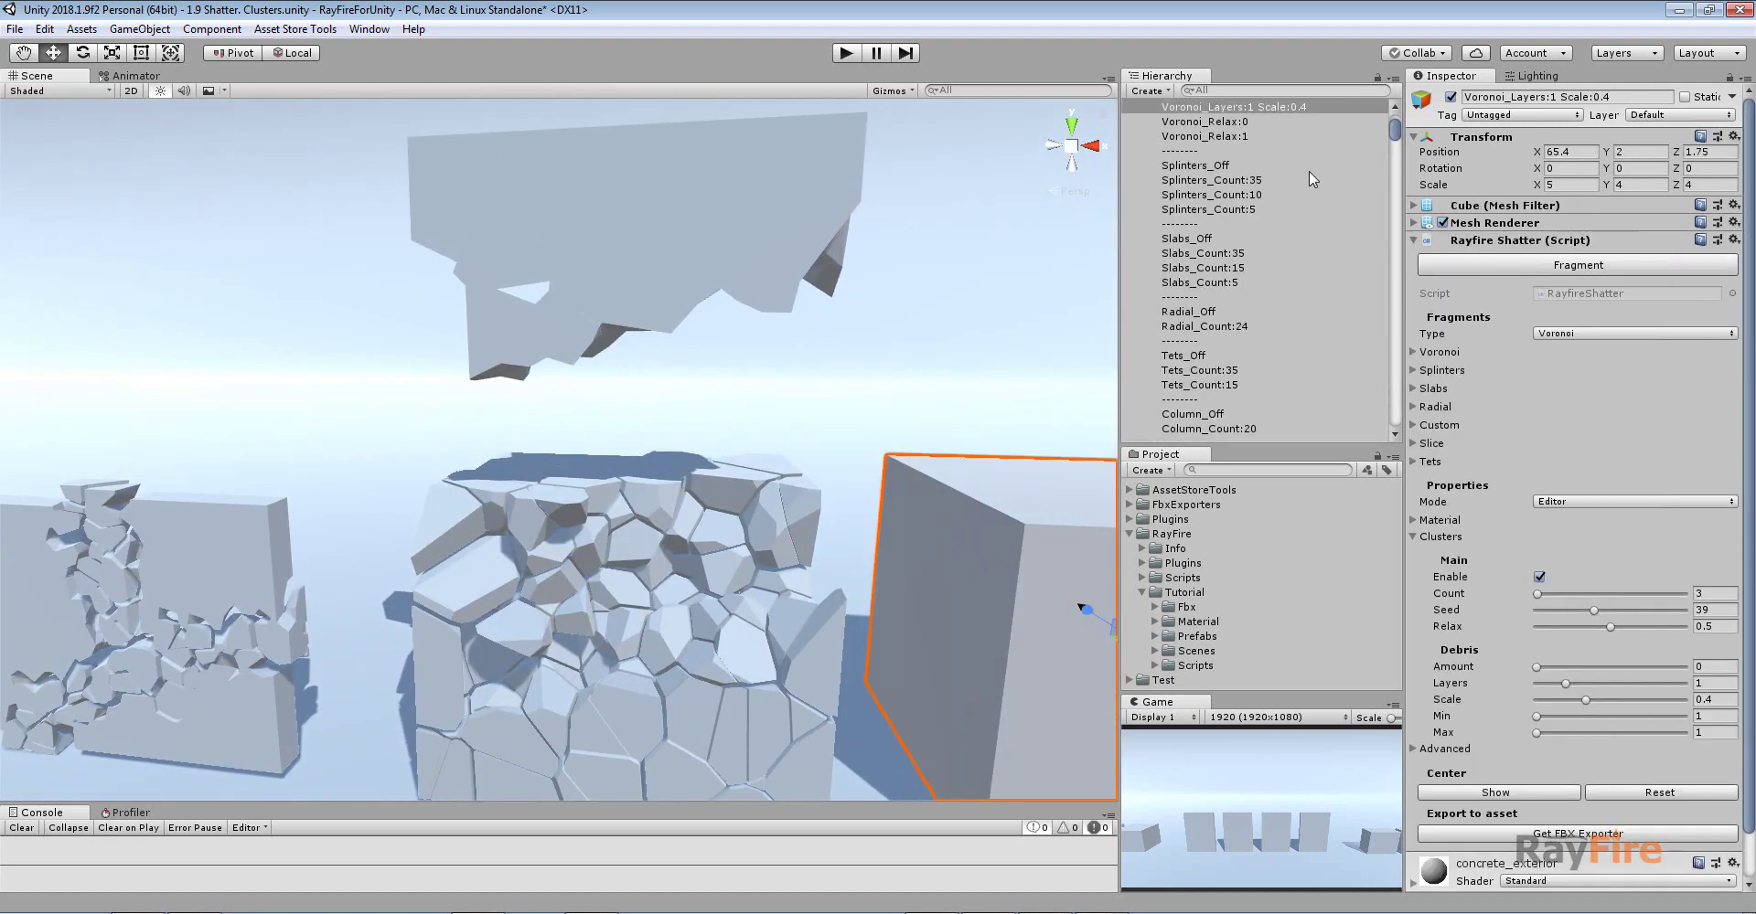
{"action": "scroll", "coordinate": [1289, 167], "scroll_direction": "up", "scroll_amount": 3}
{"action": "left_click", "coordinate": [1276, 147]}
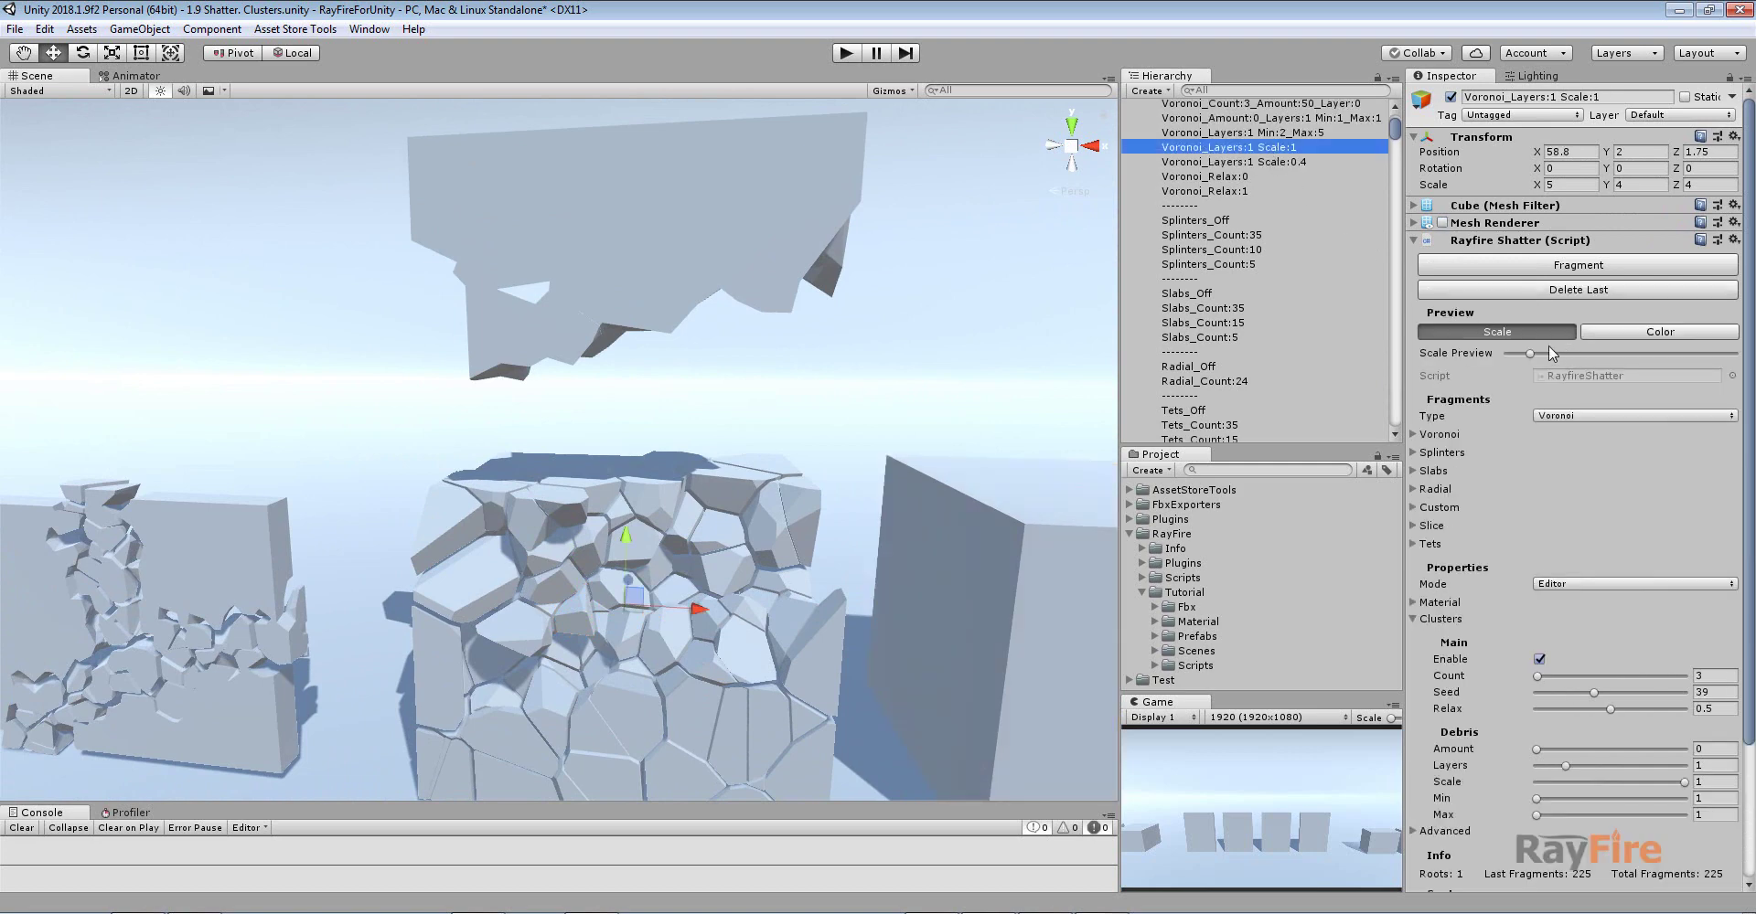
{"action": "left_click", "coordinate": [1527, 355]}
{"action": "left_click_drag", "start_coordinate": [1528, 355], "coordinate": [1469, 363]}
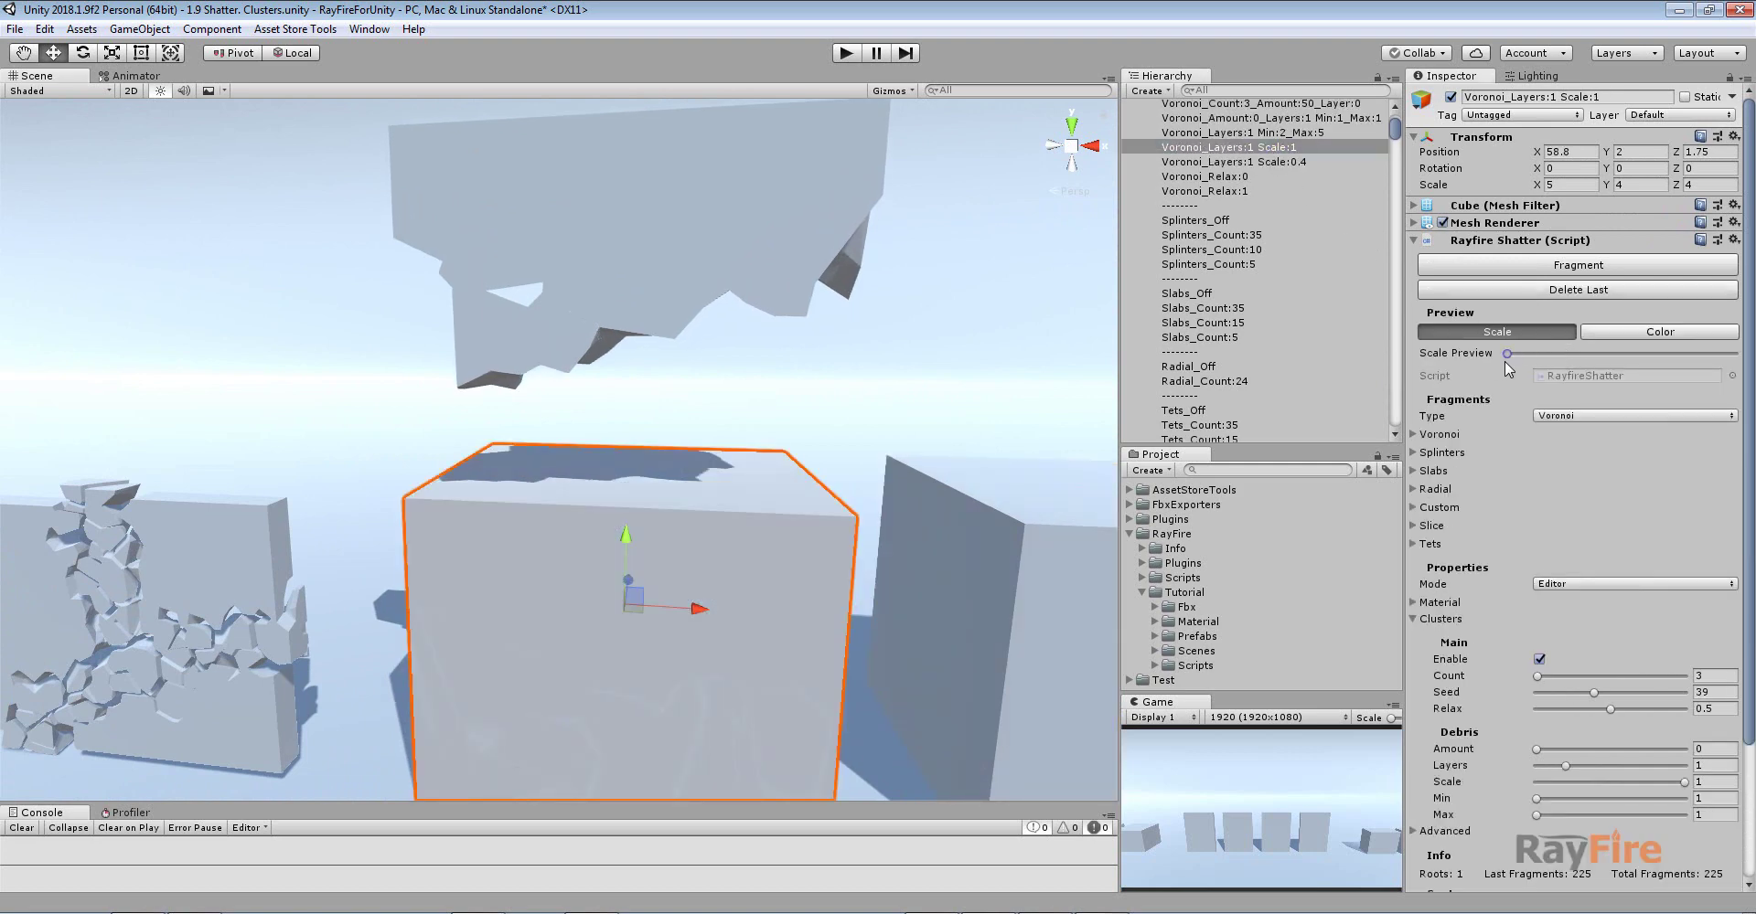
{"action": "left_click", "coordinate": [1507, 359]}
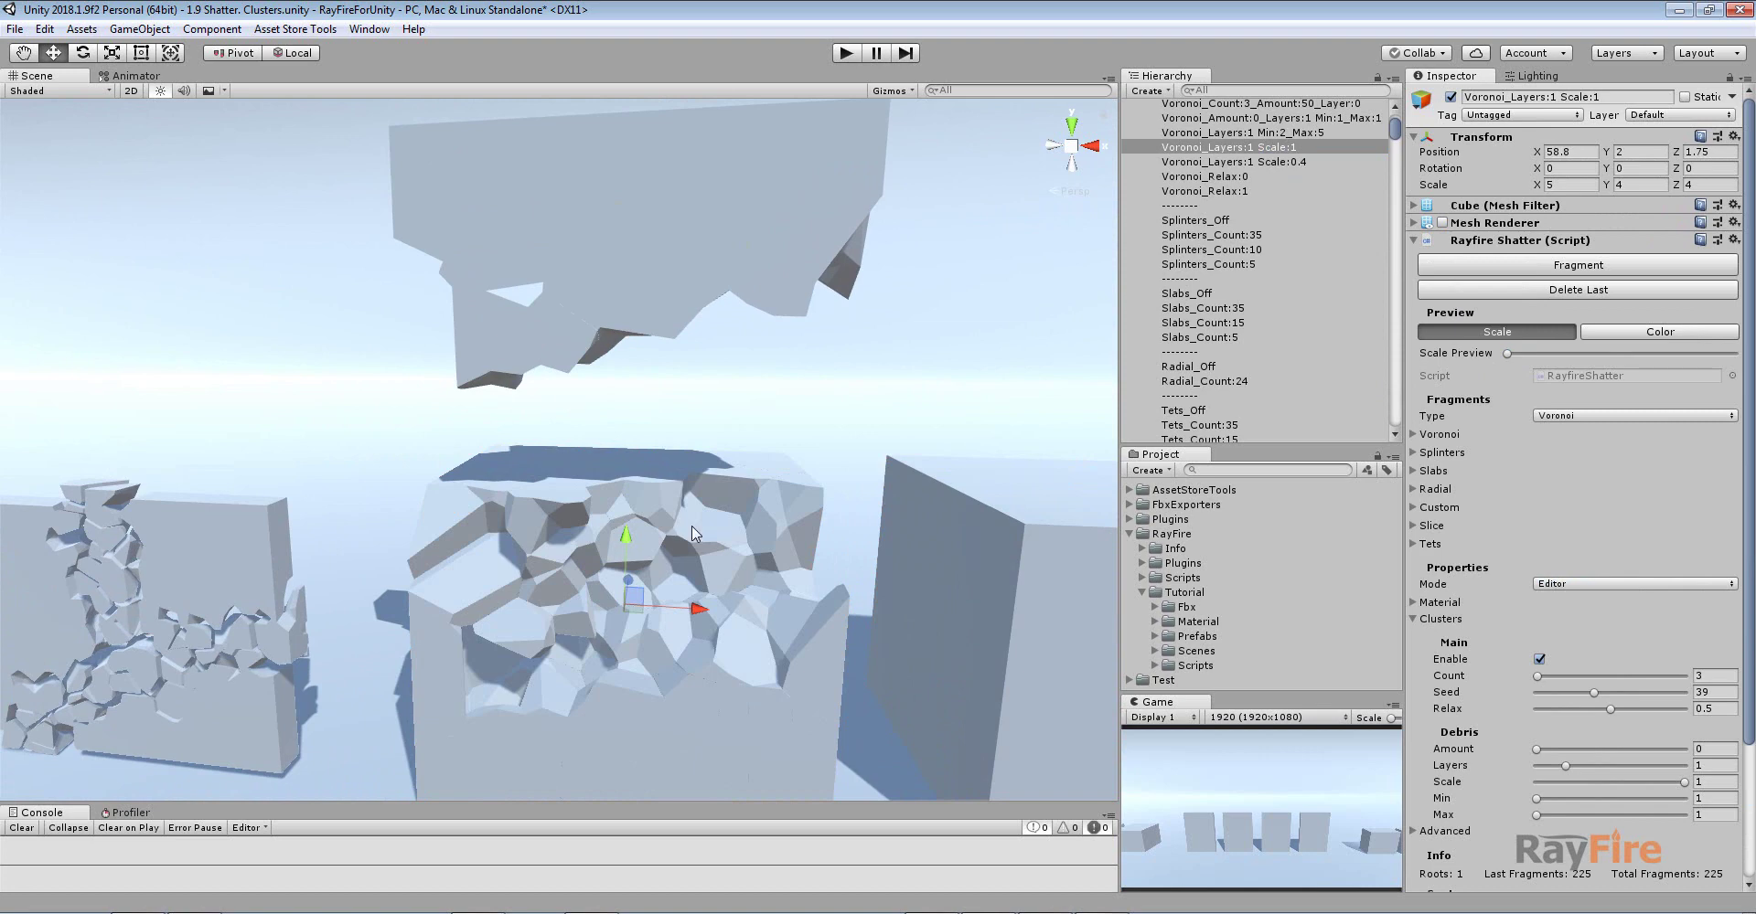
Select several interior debris pieces of the closed-up Scale:1 block and frame one for a close look
{"action": "scroll", "coordinate": [692, 530], "scroll_direction": "up", "scroll_amount": 1}
{"action": "left_click", "coordinate": [678, 567]}
{"action": "left_click", "coordinate": [658, 586]}
{"action": "left_click", "coordinate": [630, 600]}
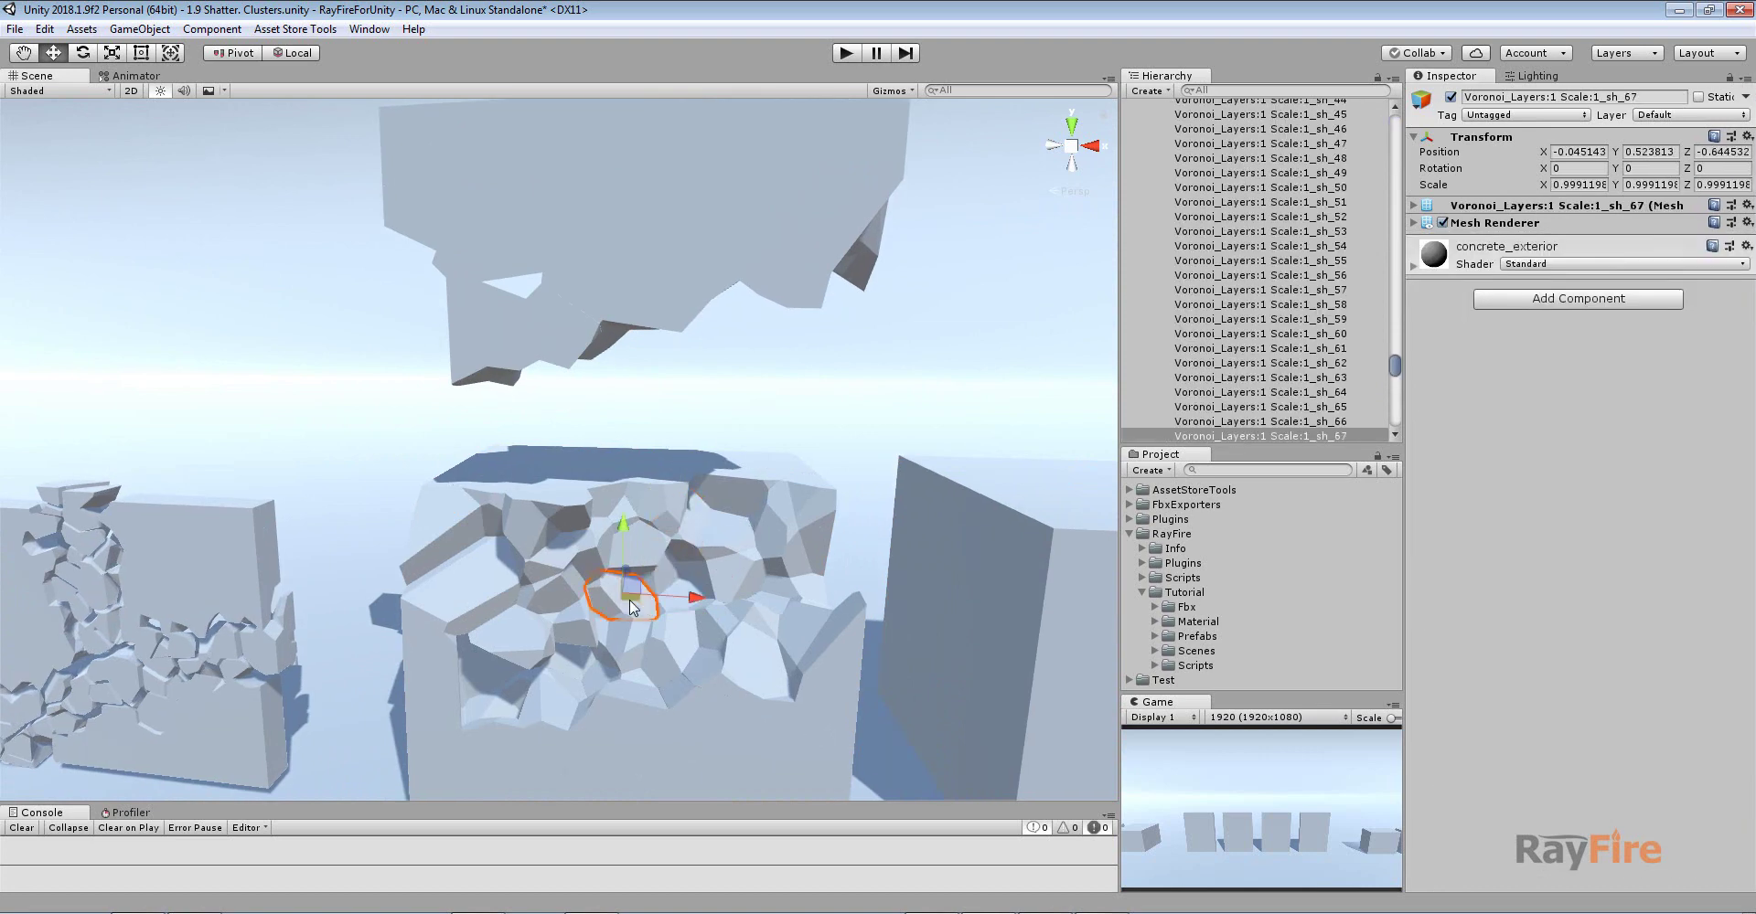
{"action": "key", "text": "f"}
{"action": "scroll", "coordinate": [626, 603], "scroll_direction": "down", "scroll_amount": 6}
{"action": "middle_click_drag", "start_coordinate": [612, 757], "coordinate": [607, 612]}
Select outer debris pieces on the lower front, lower corner and right side of the Scale:1 block to check their shapes
{"action": "left_click", "coordinate": [611, 612]}
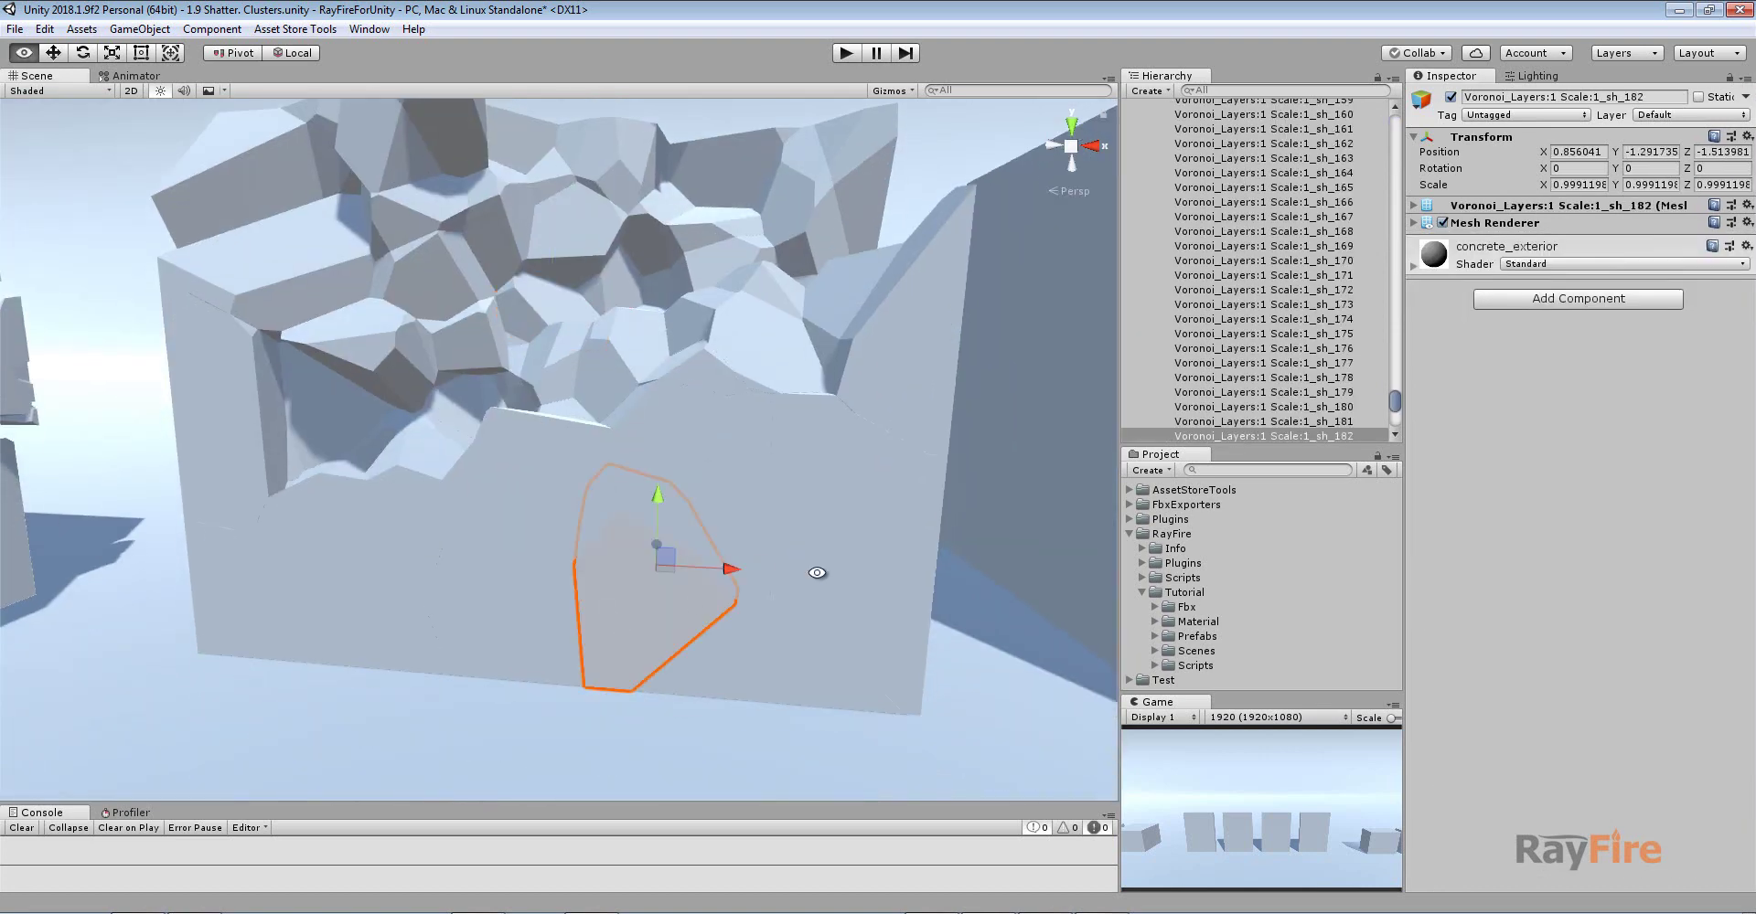
{"action": "left_click", "coordinate": [852, 653]}
{"action": "left_click_drag", "start_coordinate": [873, 494], "coordinate": [587, 577], "text": "alt"}
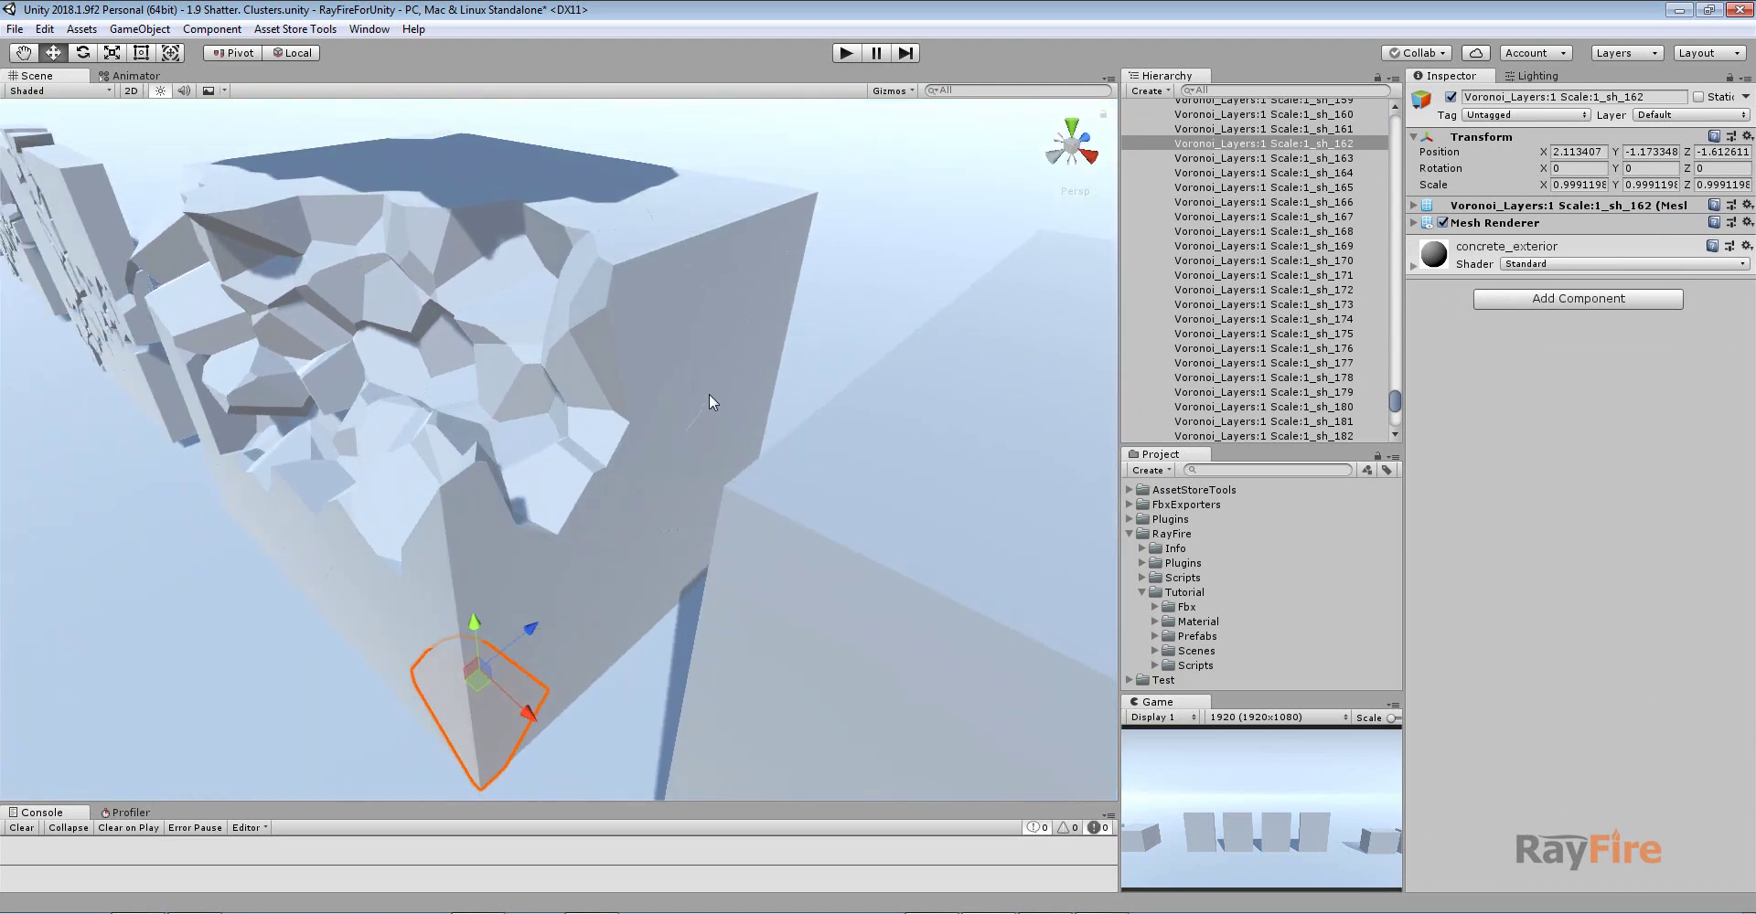
{"action": "left_click", "coordinate": [710, 394]}
{"action": "left_click", "coordinate": [706, 209]}
{"action": "left_click_drag", "start_coordinate": [614, 411], "coordinate": [689, 369], "text": "alt"}
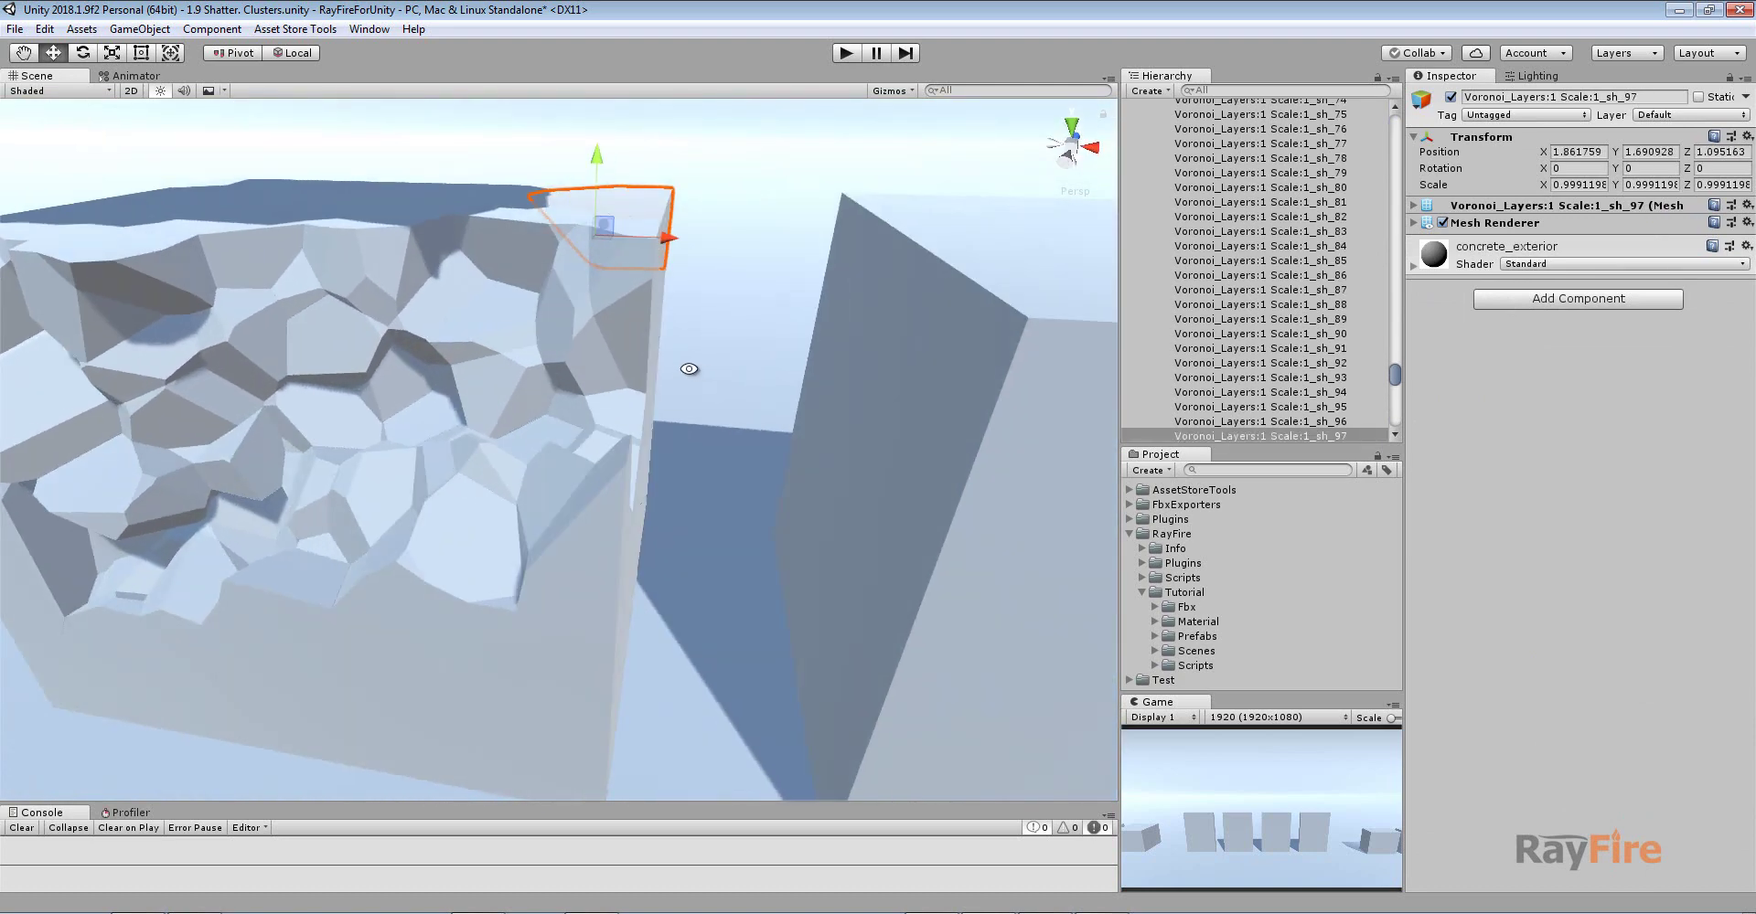
Select the Voronoi_Layers:1 Scale:1 block again and open its cluster Count for editing
{"action": "left_click", "coordinate": [958, 392]}
{"action": "scroll", "coordinate": [1215, 208], "scroll_direction": "up", "scroll_amount": 2}
{"action": "left_click", "coordinate": [1217, 203]}
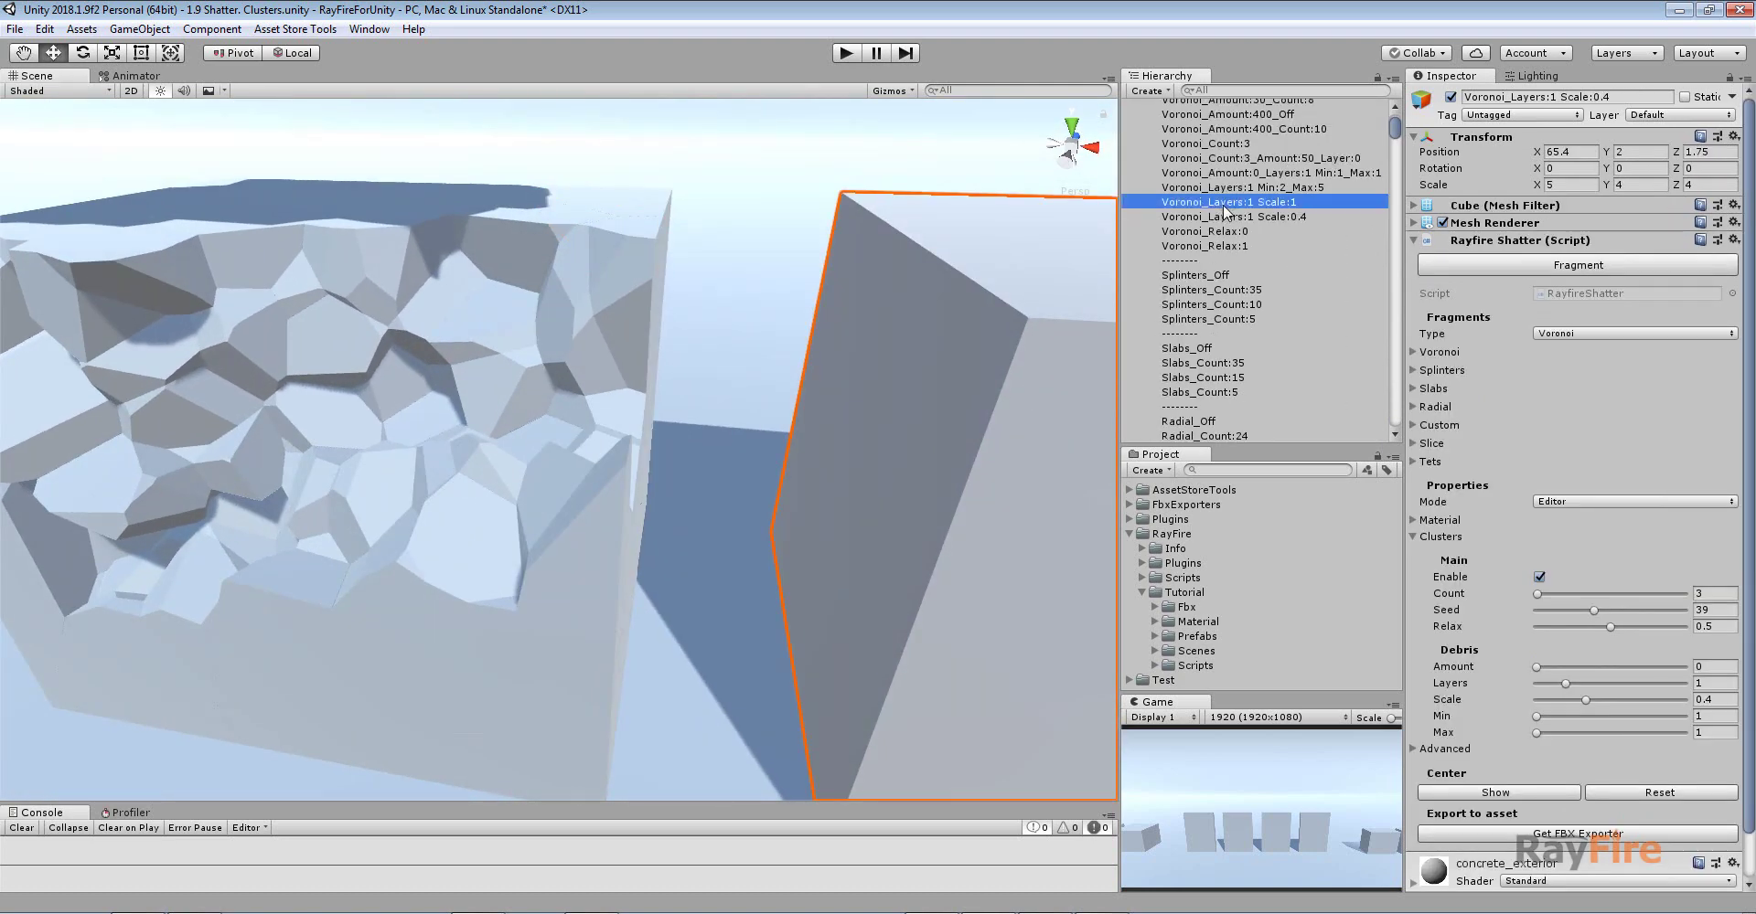
{"action": "left_click", "coordinate": [1700, 676]}
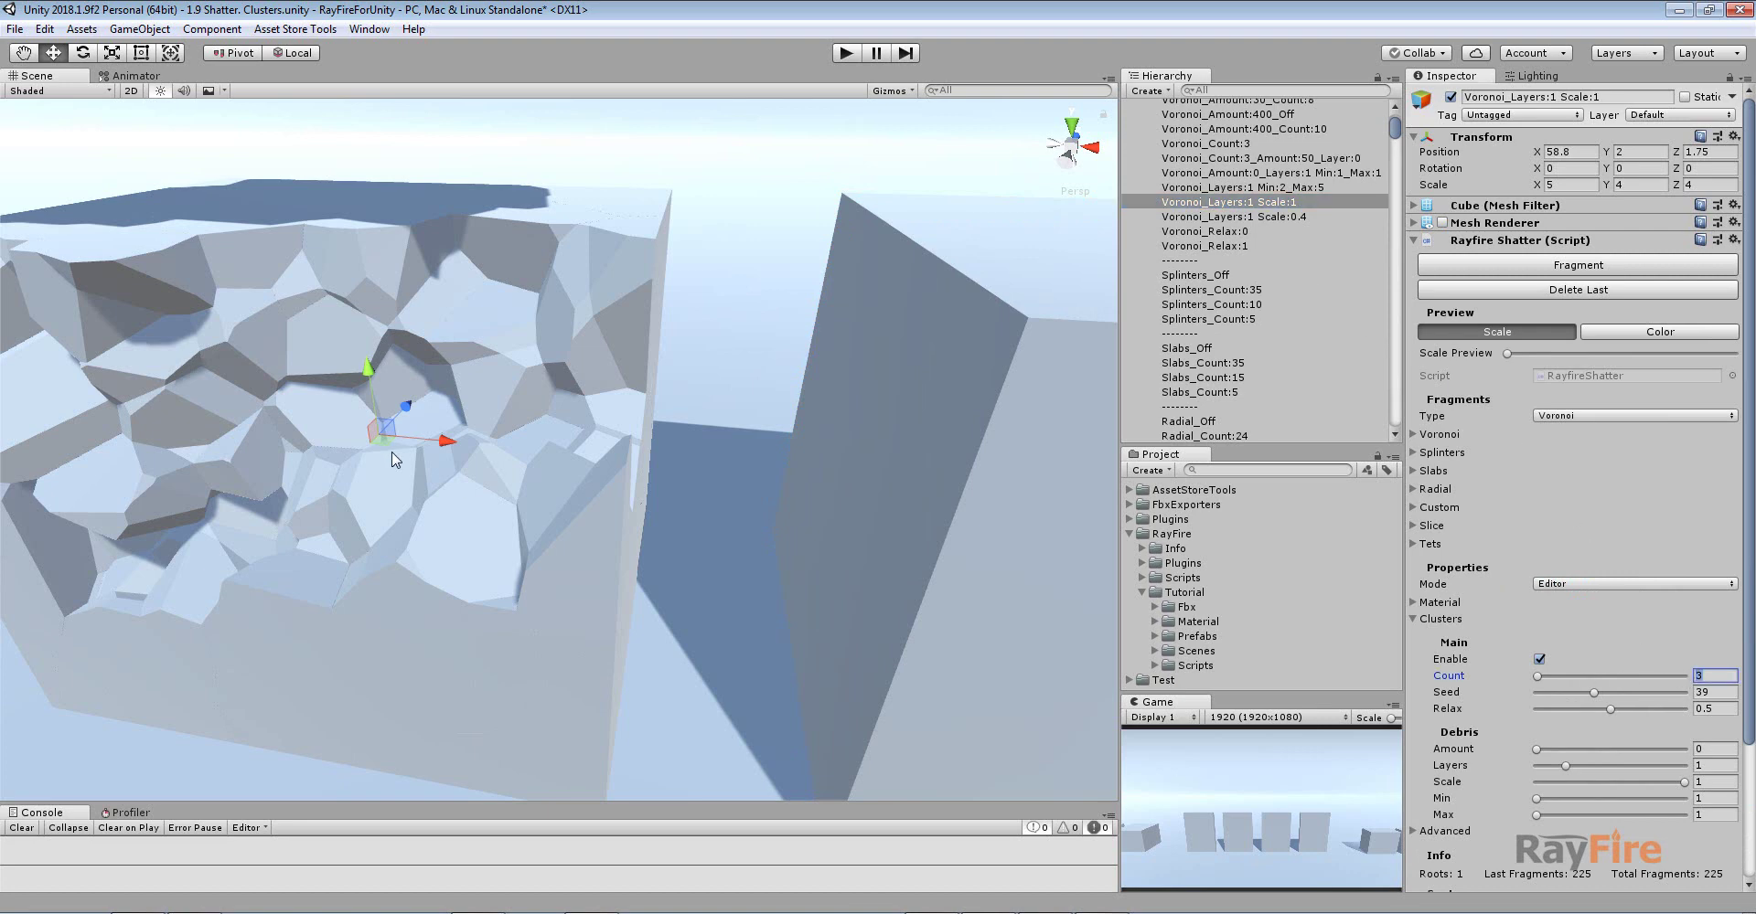
Select the large cluster on the left side of the Scale:1 block to inspect its extent
{"action": "middle_click_drag", "start_coordinate": [392, 453], "coordinate": [586, 464]}
{"action": "left_click_drag", "start_coordinate": [195, 404], "coordinate": [268, 474], "text": "alt"}
{"action": "middle_click_drag", "start_coordinate": [268, 473], "coordinate": [430, 470]}
{"action": "left_click", "coordinate": [431, 524]}
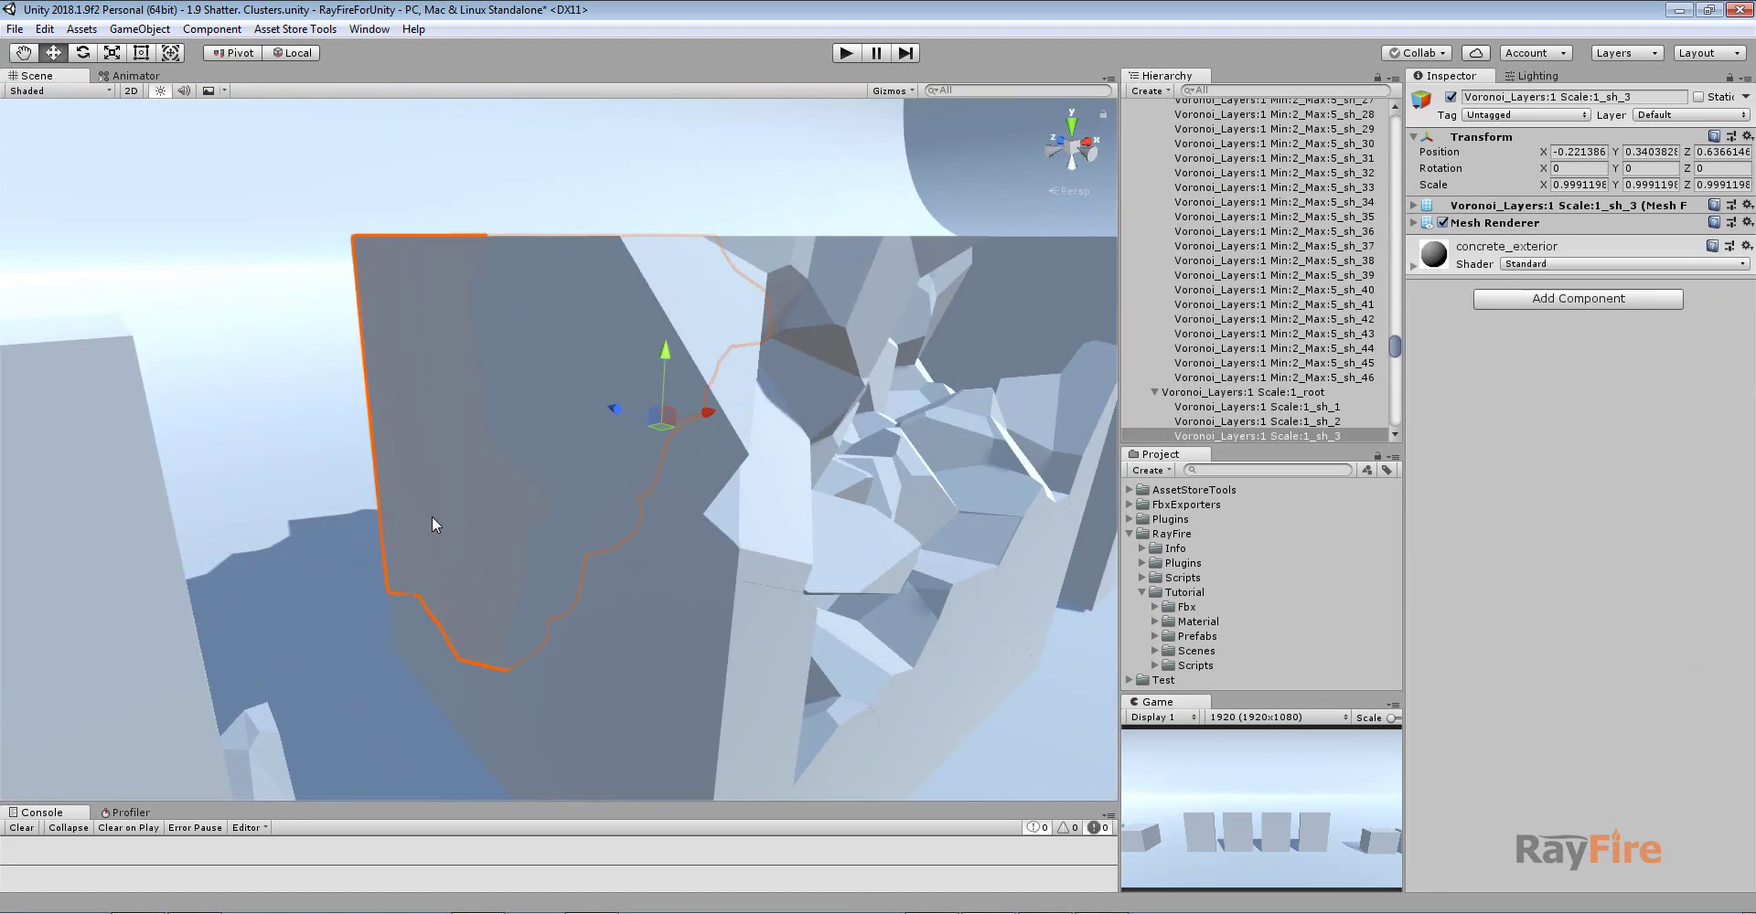
Move the selected large side cluster of the Scale:1 block away from the block, to about Z 3.15
{"action": "middle_click_drag", "start_coordinate": [585, 413], "coordinate": [568, 481]}
{"action": "left_click_drag", "start_coordinate": [630, 503], "coordinate": [429, 415]}
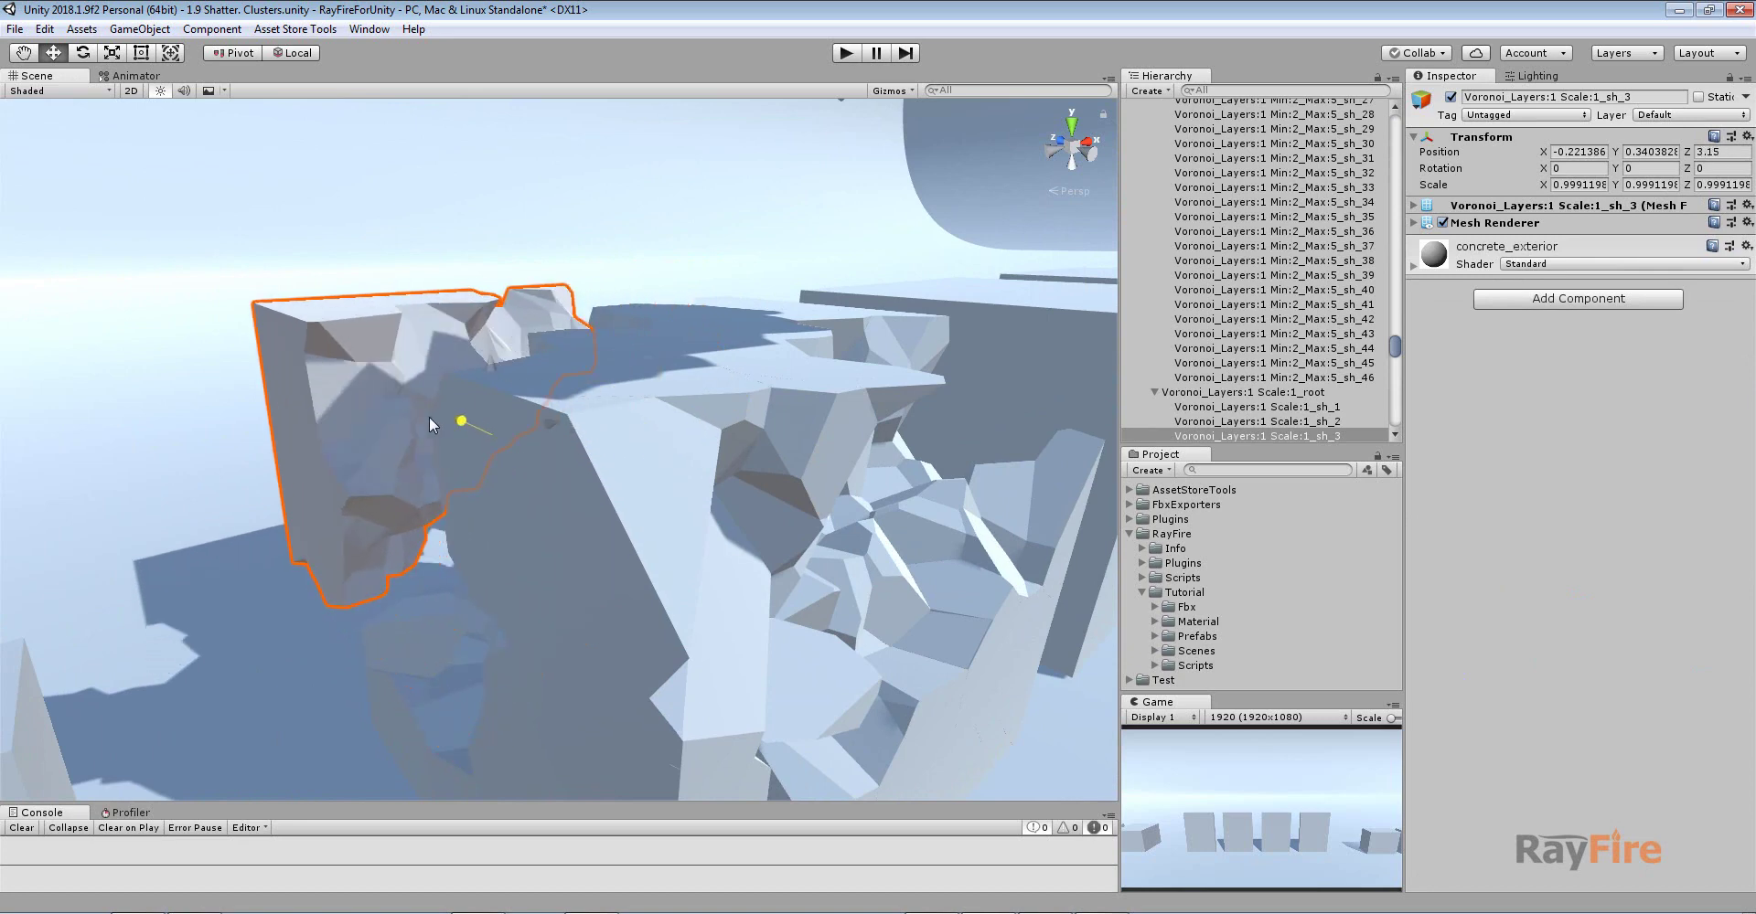
Select several exposed debris pieces inside the Scale:1 block to check how they are shaped and packed
{"action": "left_click", "coordinate": [643, 399]}
{"action": "left_click_drag", "start_coordinate": [695, 412], "coordinate": [694, 536], "text": "alt"}
{"action": "left_click", "coordinate": [695, 539]}
{"action": "middle_click_drag", "start_coordinate": [823, 517], "coordinate": [498, 393]}
{"action": "left_click", "coordinate": [565, 398]}
{"action": "left_click", "coordinate": [599, 331]}
{"action": "left_click", "coordinate": [656, 370]}
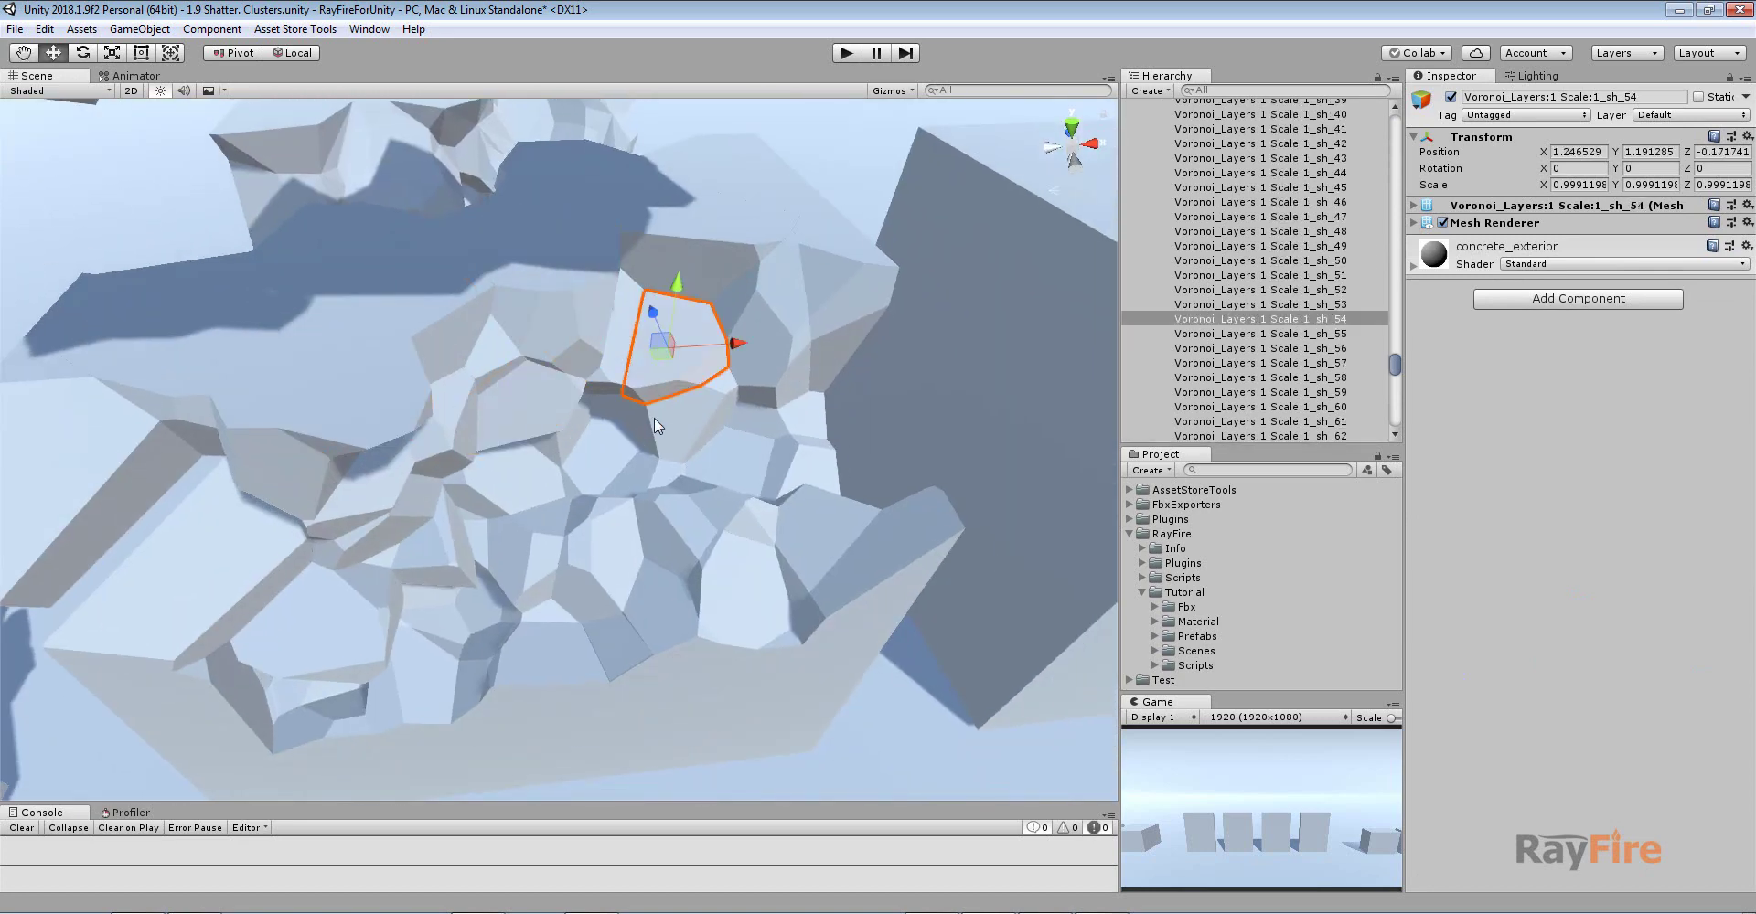
{"action": "left_click", "coordinate": [583, 464]}
{"action": "left_click", "coordinate": [508, 485]}
Examine one interior debris piece of the Scale:1 block and its neighbours close up
{"action": "scroll", "coordinate": [495, 480], "scroll_direction": "up", "scroll_amount": 5}
{"action": "scroll", "coordinate": [495, 479], "scroll_direction": "up", "scroll_amount": 3}
{"action": "left_click_drag", "start_coordinate": [494, 479], "coordinate": [484, 415], "text": "alt"}
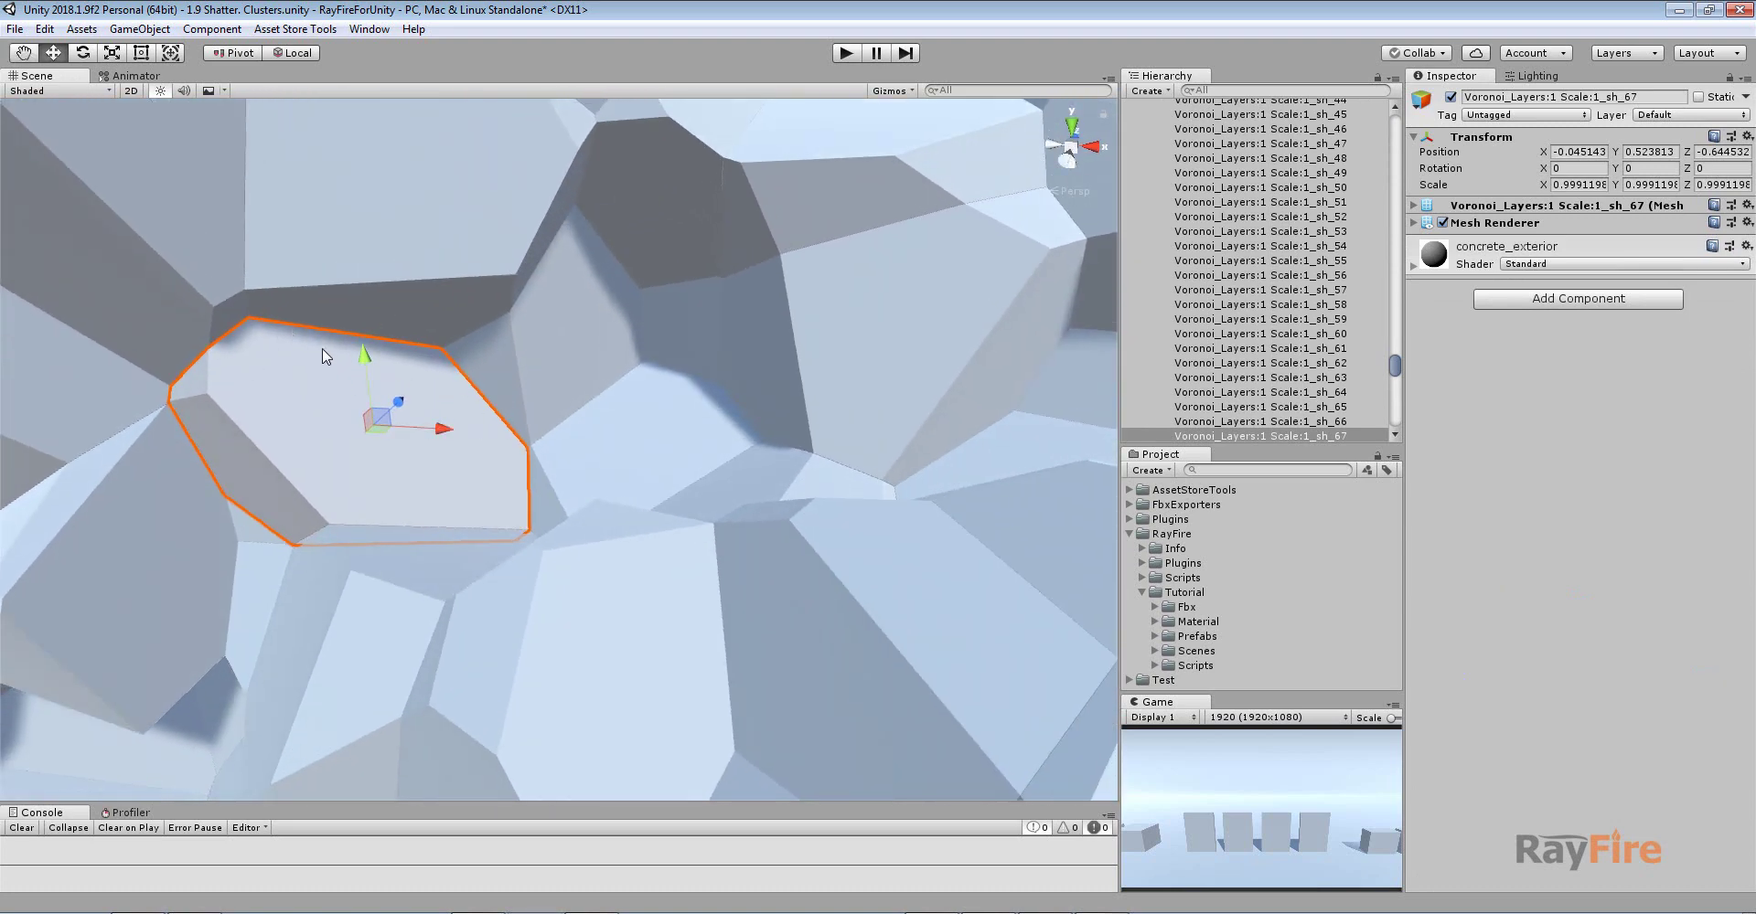
{"action": "left_click", "coordinate": [573, 438]}
{"action": "left_click", "coordinate": [513, 381]}
{"action": "left_click", "coordinate": [429, 407]}
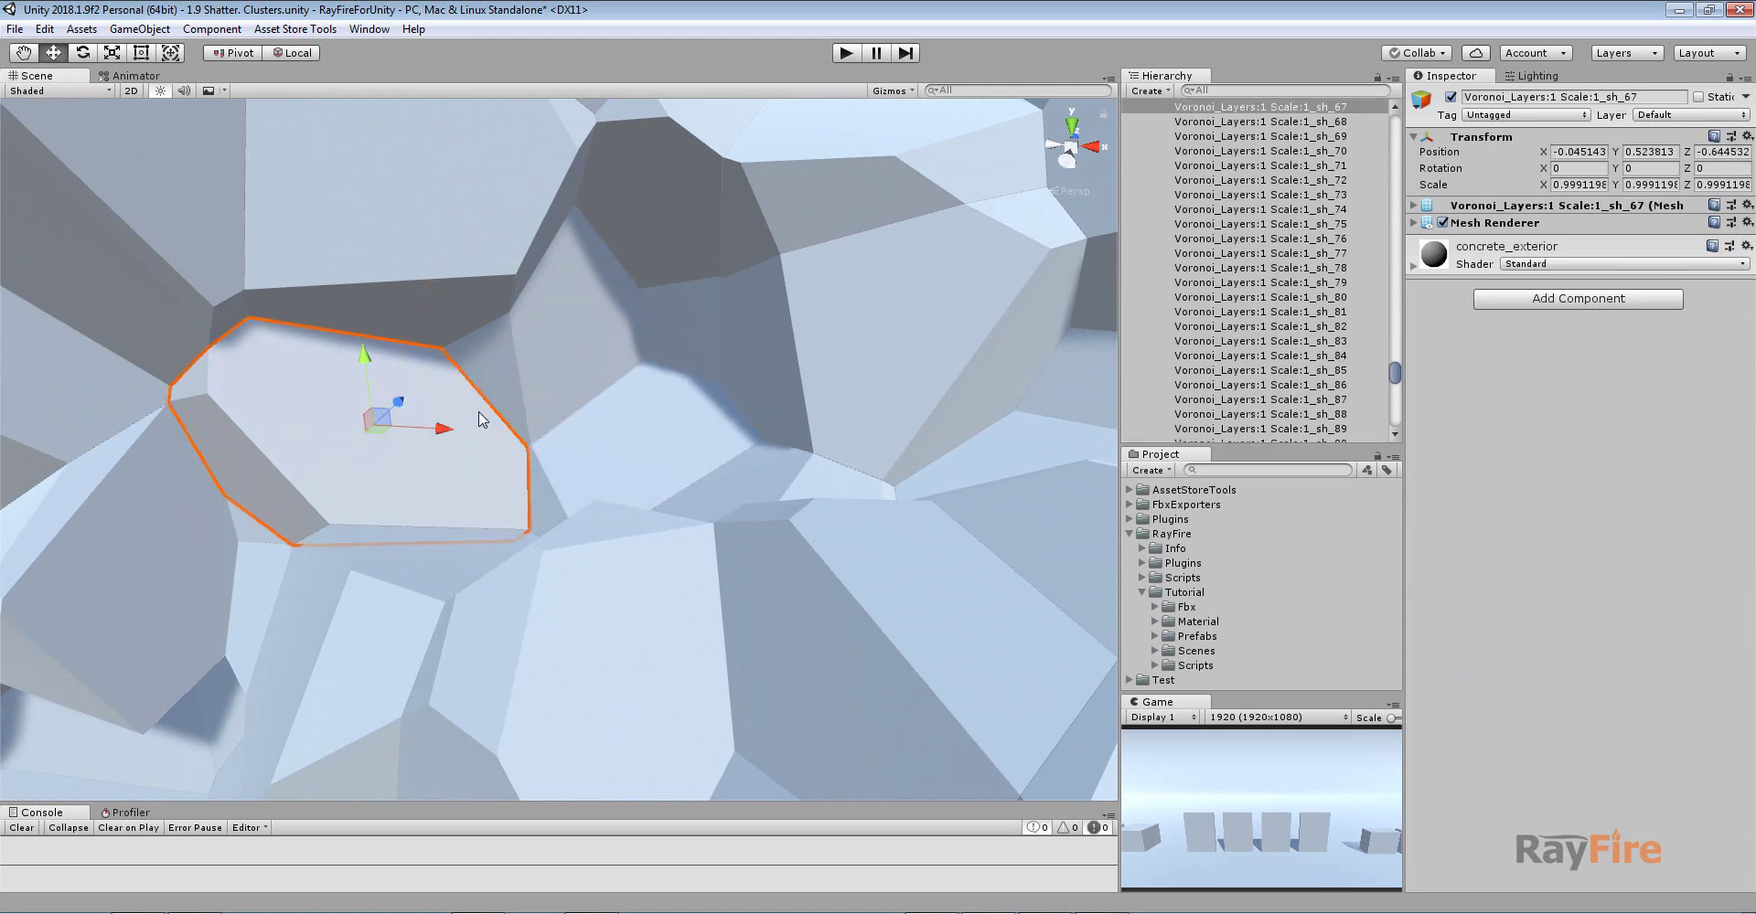
{"action": "left_click_drag", "start_coordinate": [625, 469], "coordinate": [492, 499], "text": "alt"}
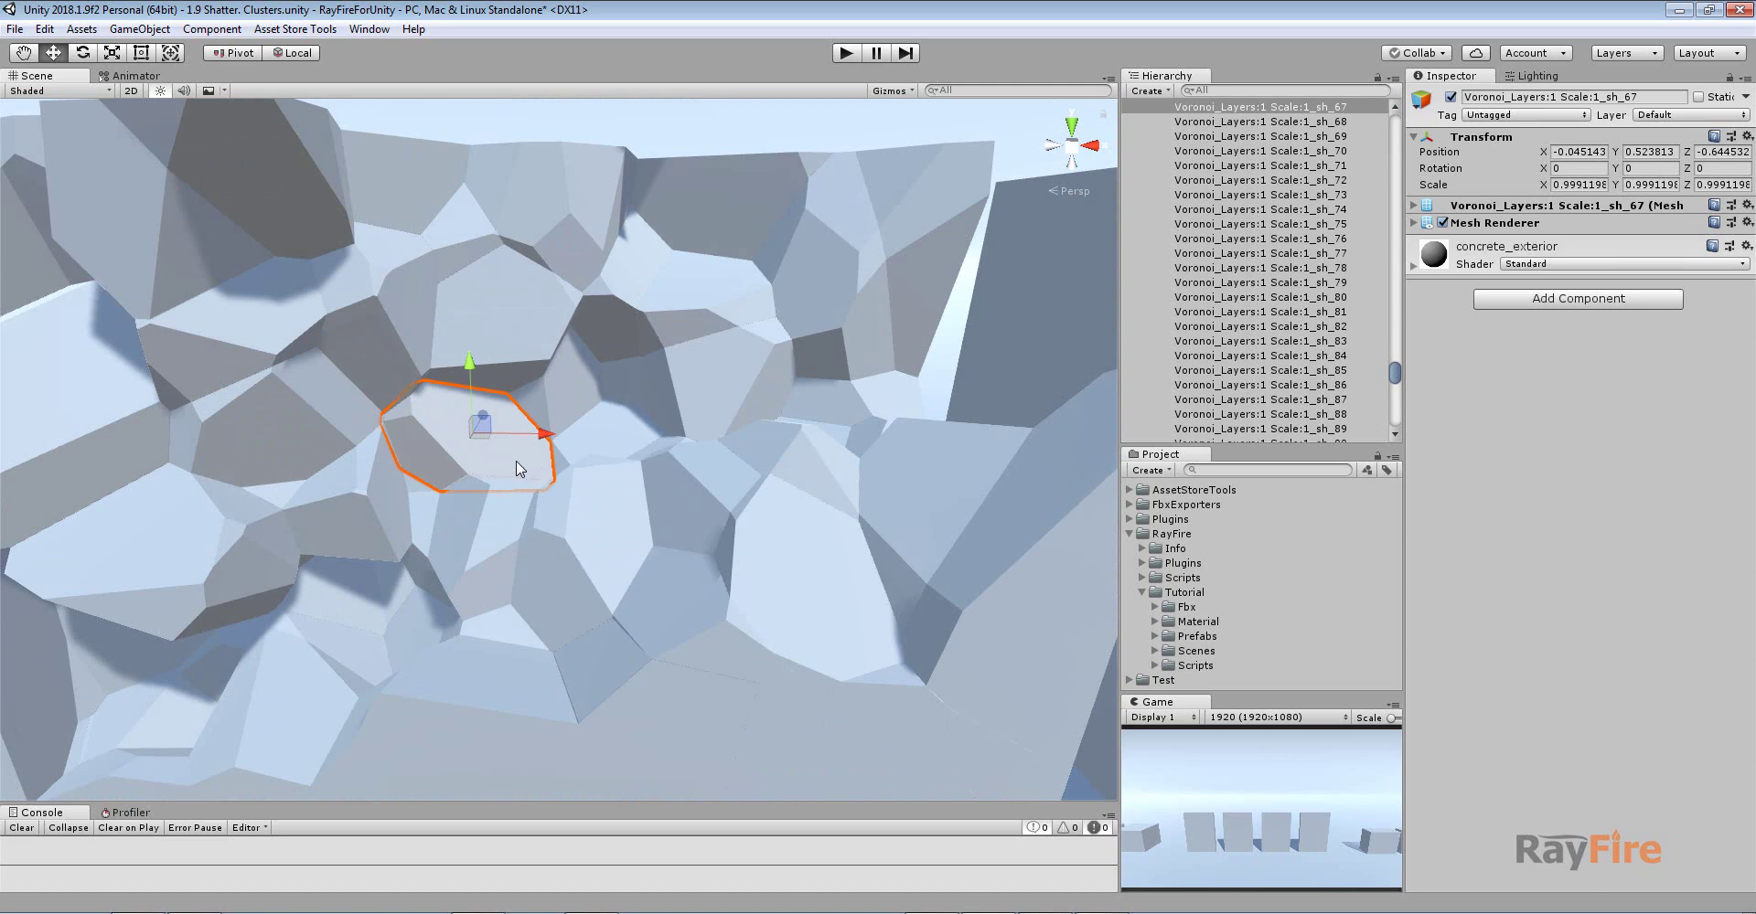
Fragment the Voronoi_Layers:1 Scale:0.4 block with debris Scale 0.4 and reduce its Scale Preview to the minimum
{"action": "scroll", "coordinate": [516, 468], "scroll_direction": "down", "scroll_amount": 10}
{"action": "left_click", "coordinate": [935, 452]}
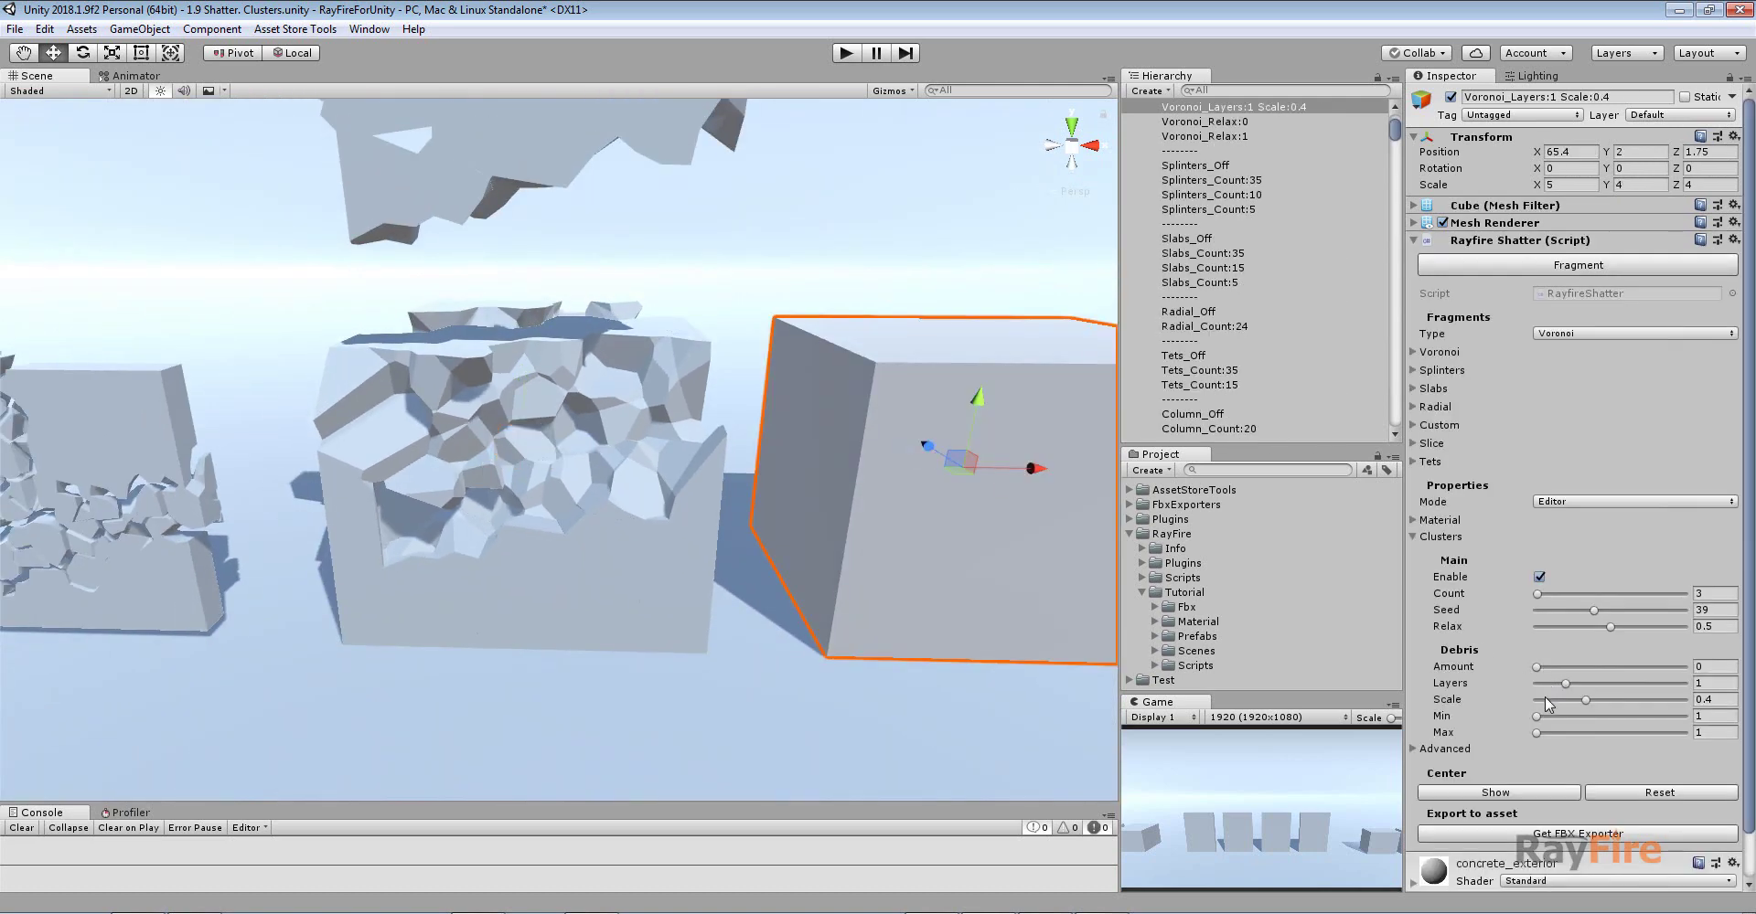
{"action": "left_click", "coordinate": [1710, 701]}
{"action": "middle_click_drag", "start_coordinate": [875, 479], "coordinate": [686, 512]}
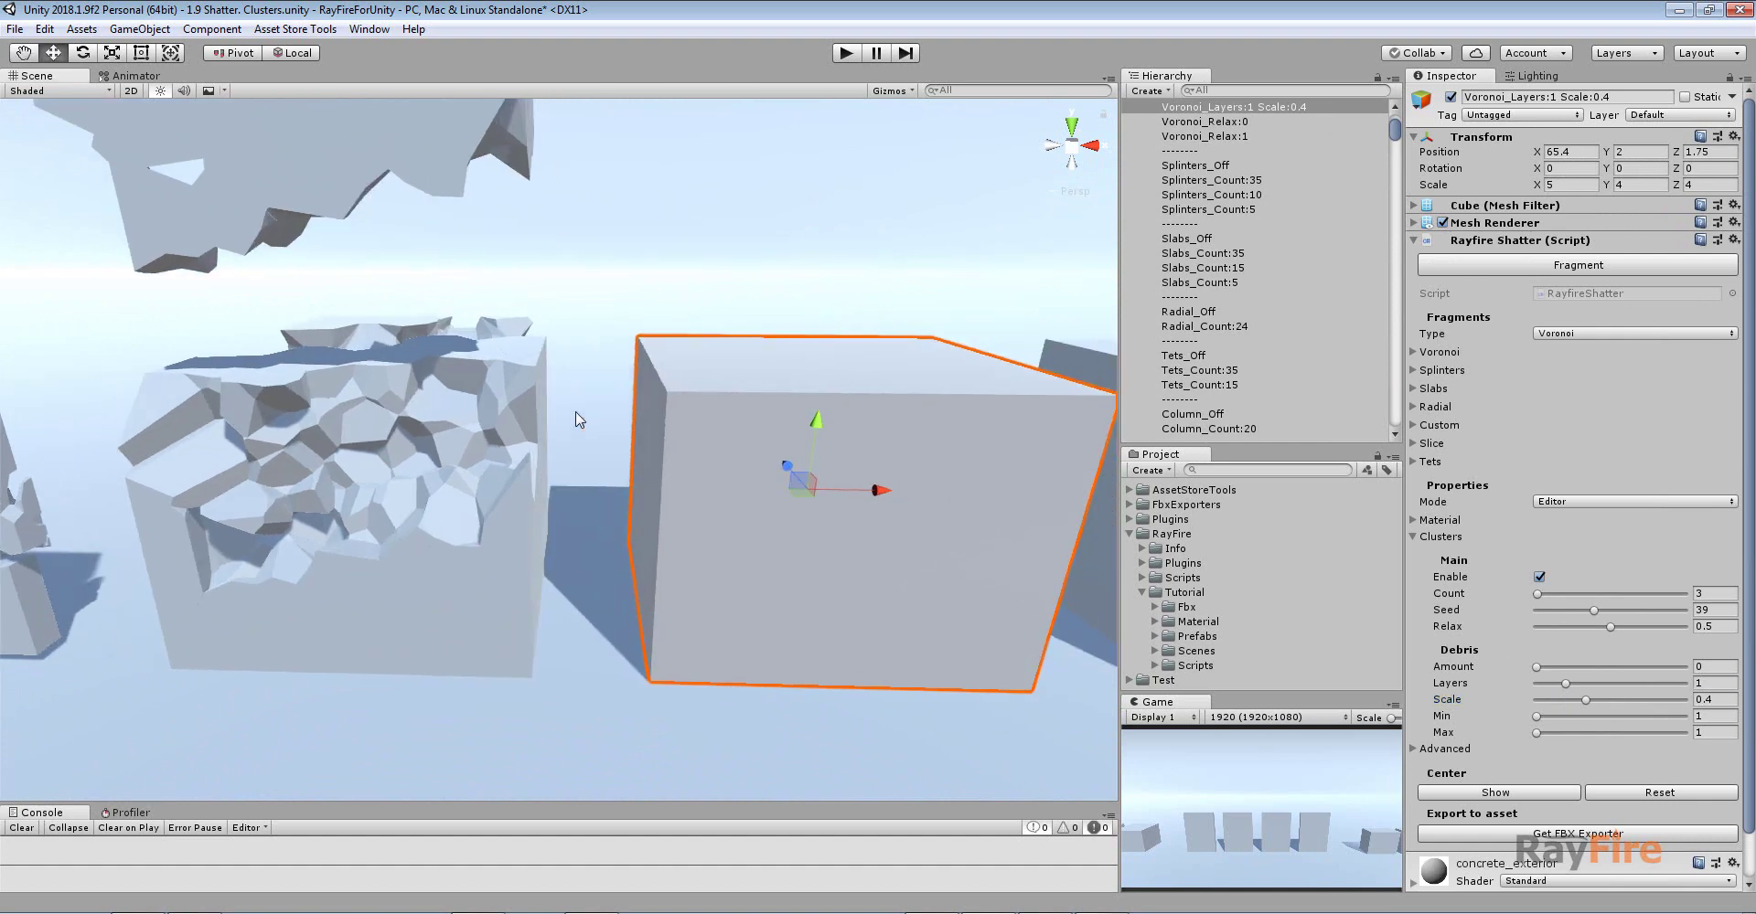
{"action": "left_click_drag", "start_coordinate": [633, 353], "coordinate": [398, 443], "text": "alt"}
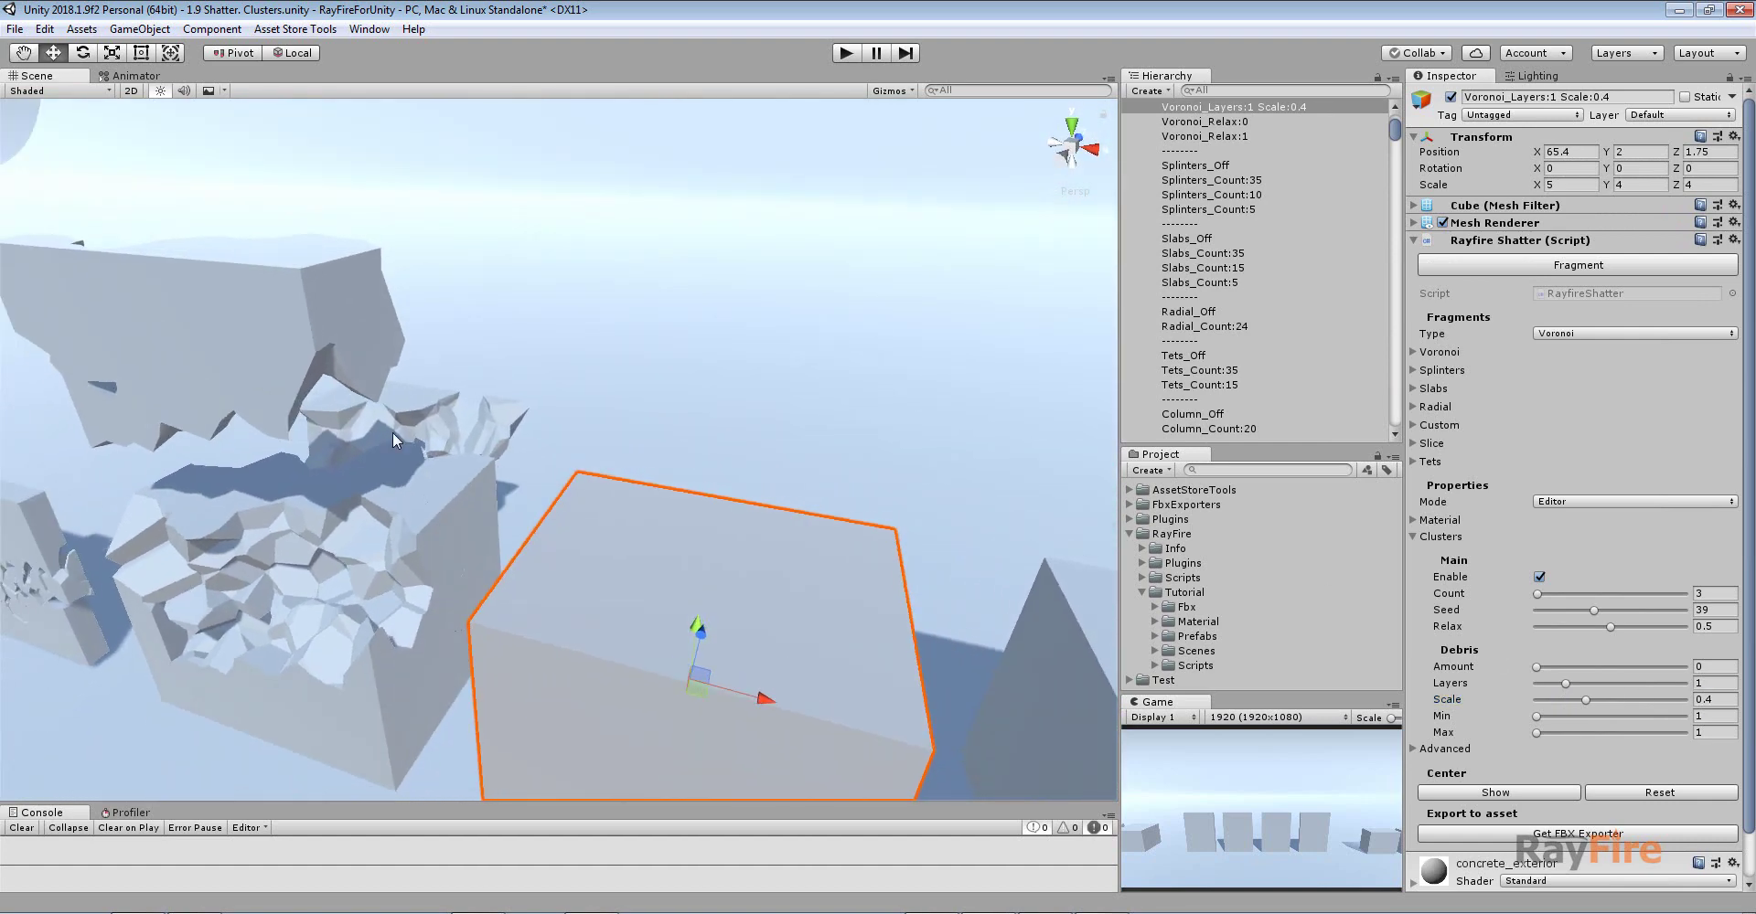
{"action": "left_click", "coordinate": [1619, 267]}
{"action": "left_click_drag", "start_coordinate": [674, 533], "coordinate": [676, 465], "text": "alt"}
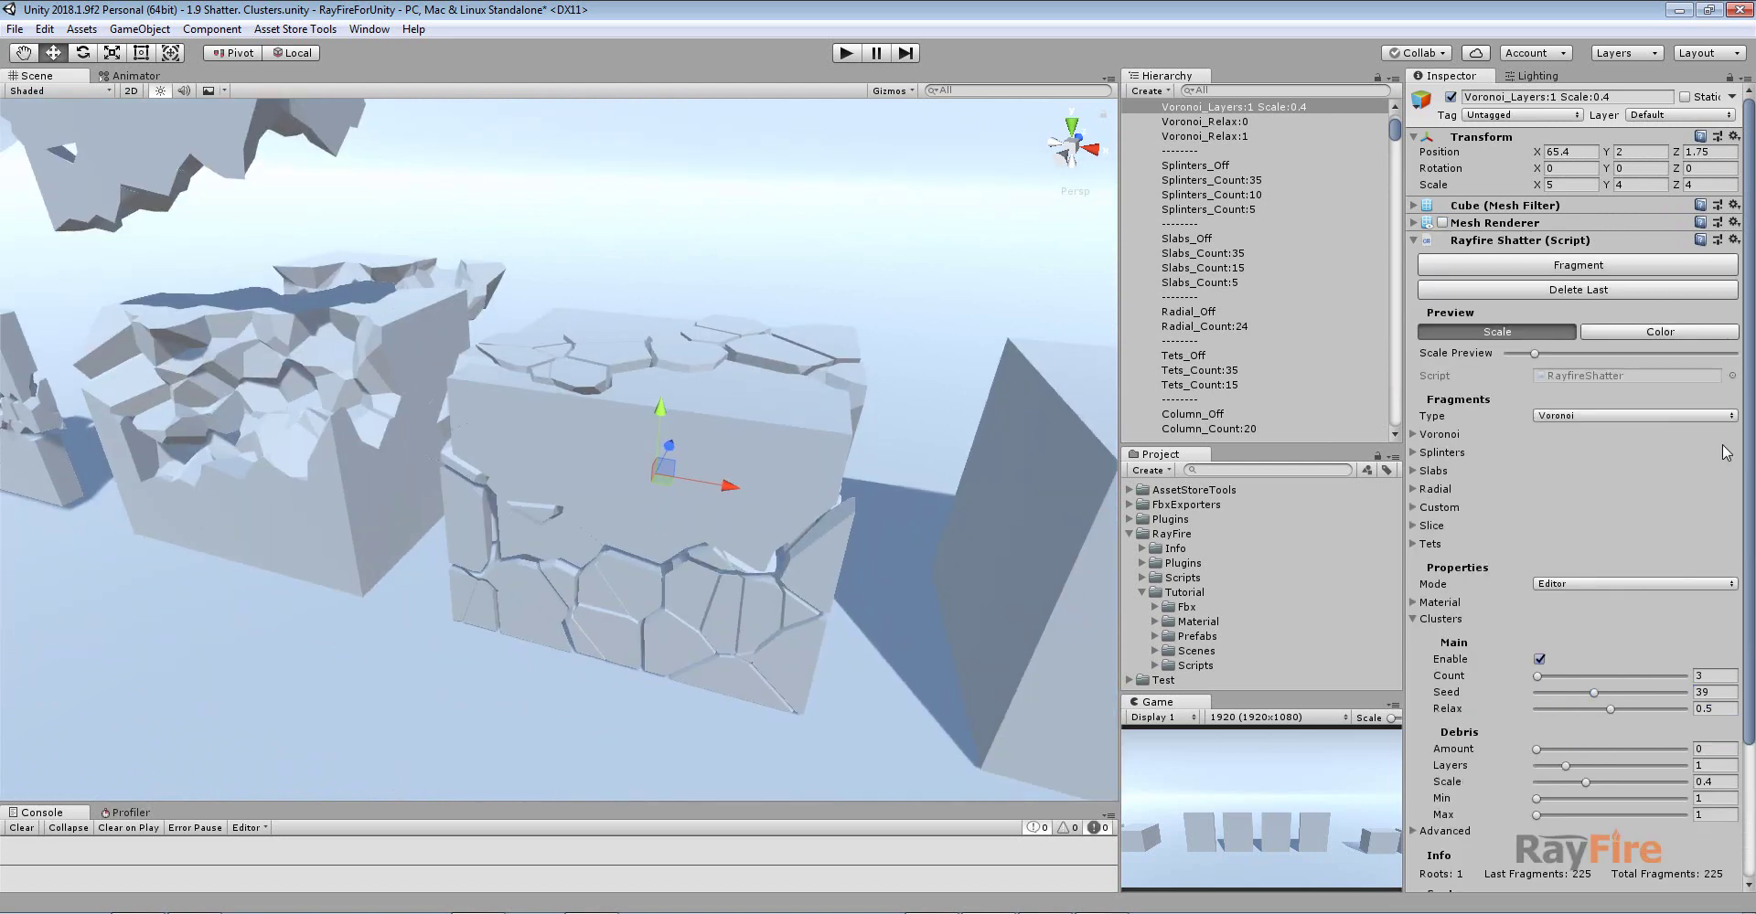
{"action": "left_click_drag", "start_coordinate": [1536, 356], "coordinate": [1506, 354]}
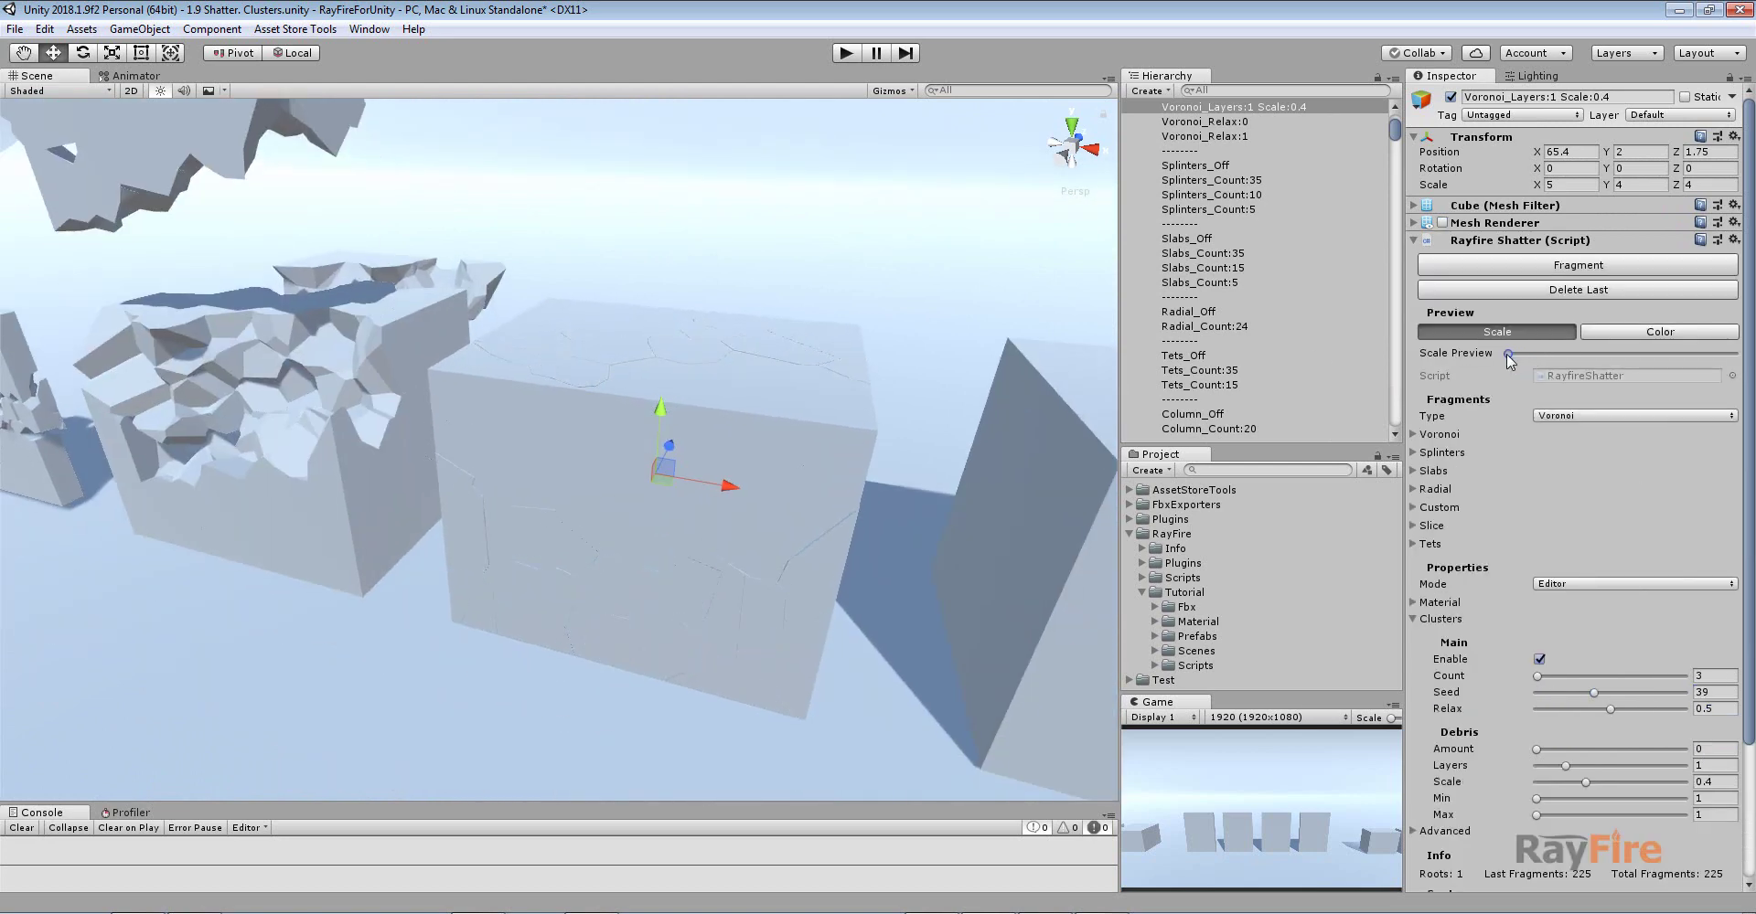
Select the large front and rear clusters of the Scale:0.4 block together and lift them above the block
{"action": "left_click", "coordinate": [743, 332]}
{"action": "left_click", "coordinate": [715, 397]}
{"action": "left_click_drag", "start_coordinate": [715, 397], "coordinate": [775, 470], "text": "alt"}
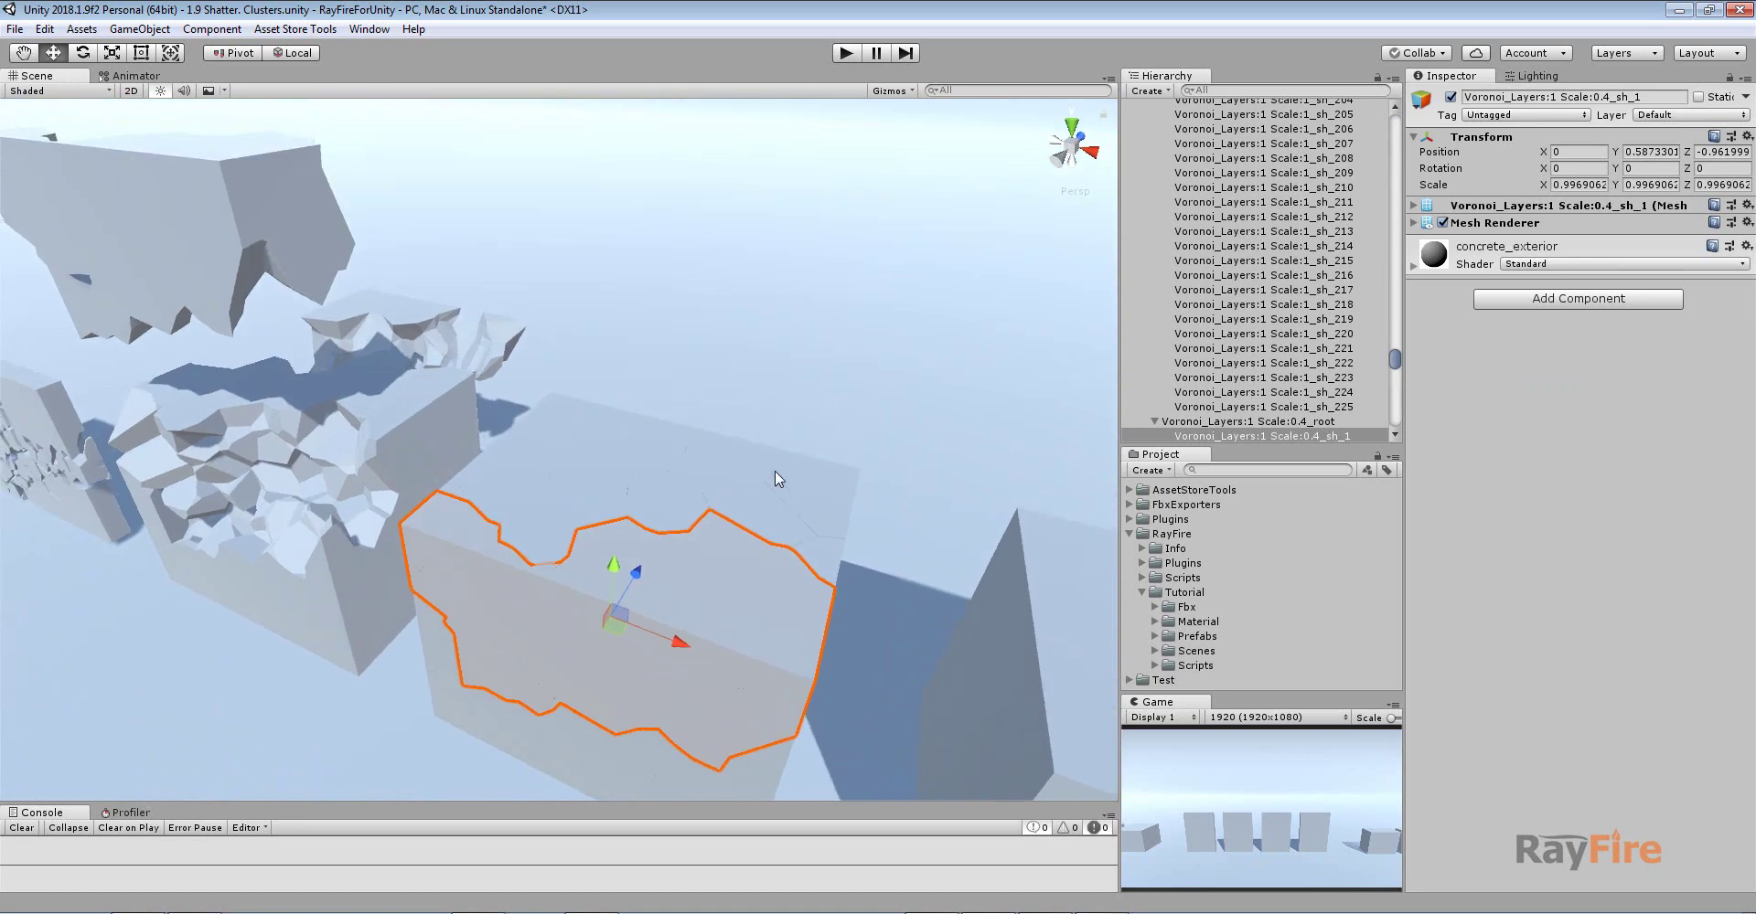
{"action": "left_click", "coordinate": [776, 470], "text": "shift"}
{"action": "left_click", "coordinate": [615, 421], "text": "shift"}
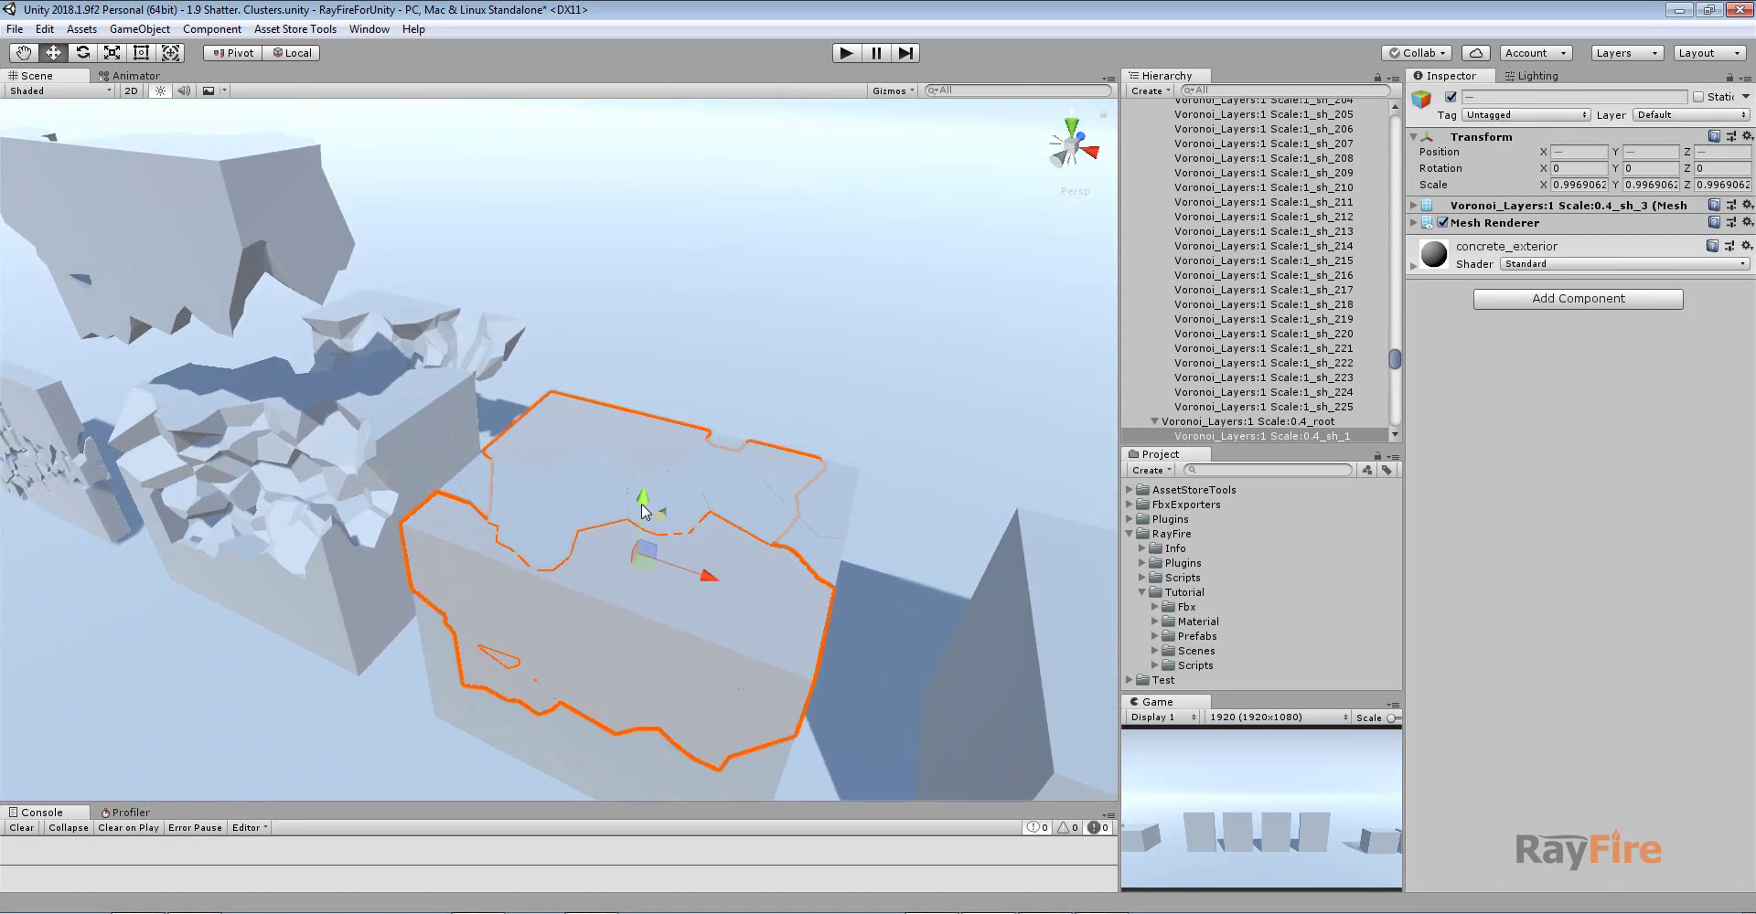
{"action": "left_click_drag", "start_coordinate": [646, 512], "coordinate": [651, 254]}
Select and frame an interior debris piece of the Scale:0.4 block and examine its size and spacing among neighbouring pieces
{"action": "left_click", "coordinate": [613, 606]}
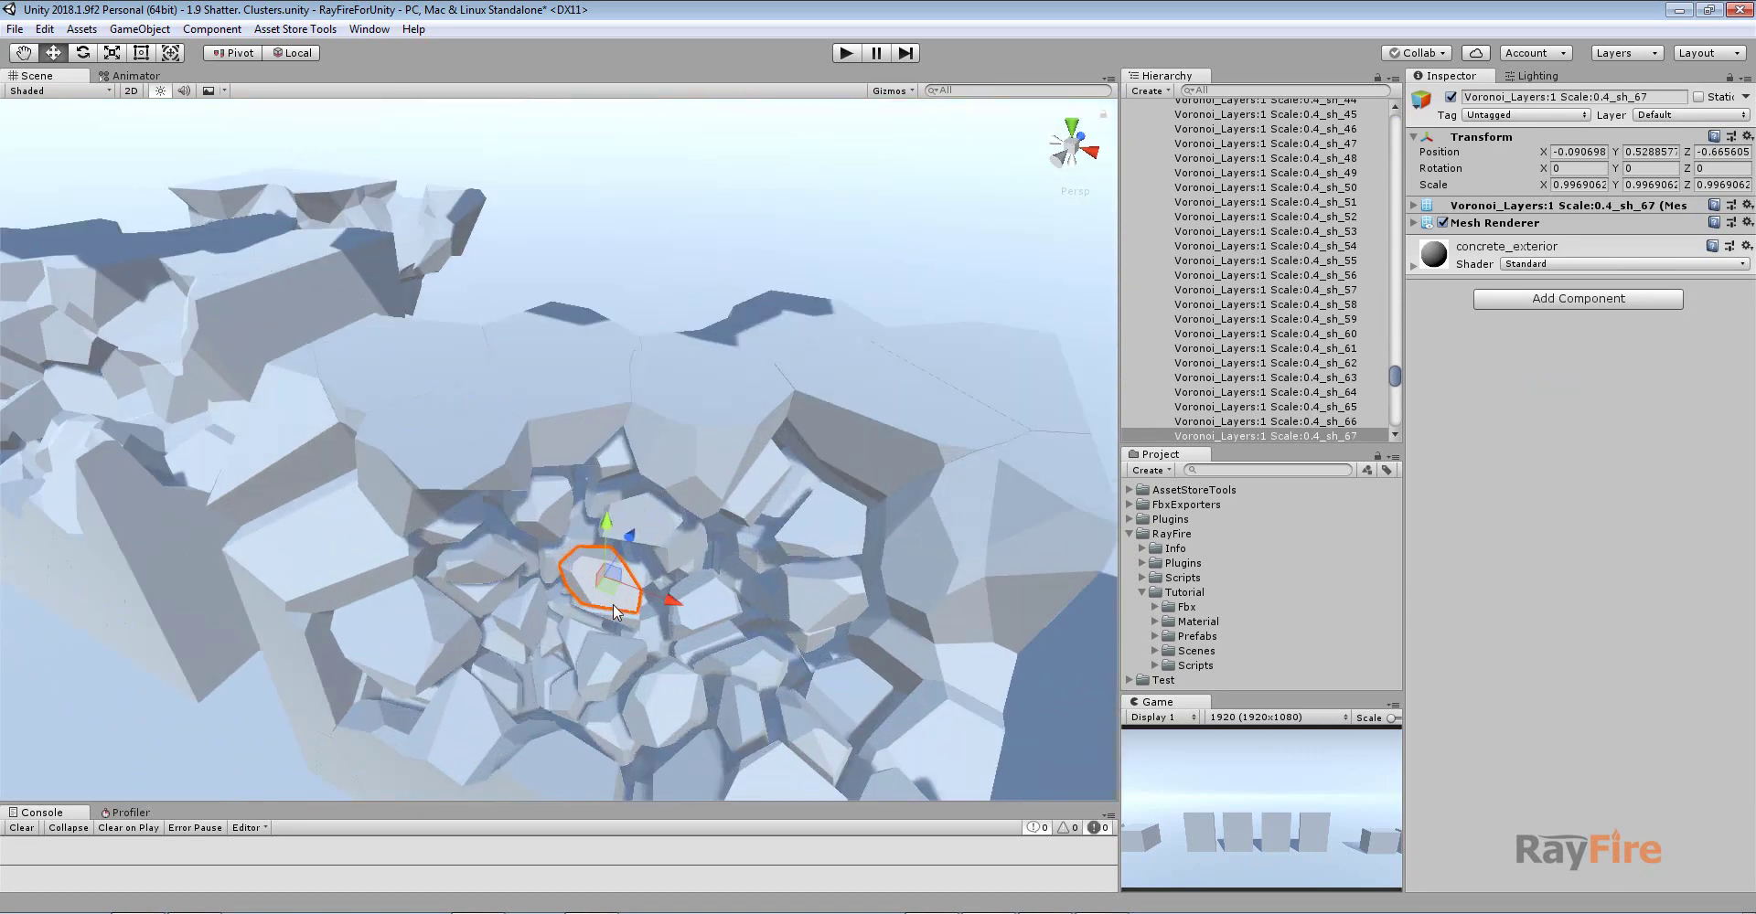
{"action": "key", "text": "f"}
{"action": "scroll", "coordinate": [606, 640], "scroll_direction": "down", "scroll_amount": 12}
{"action": "left_click_drag", "start_coordinate": [606, 640], "coordinate": [769, 513], "text": "alt"}
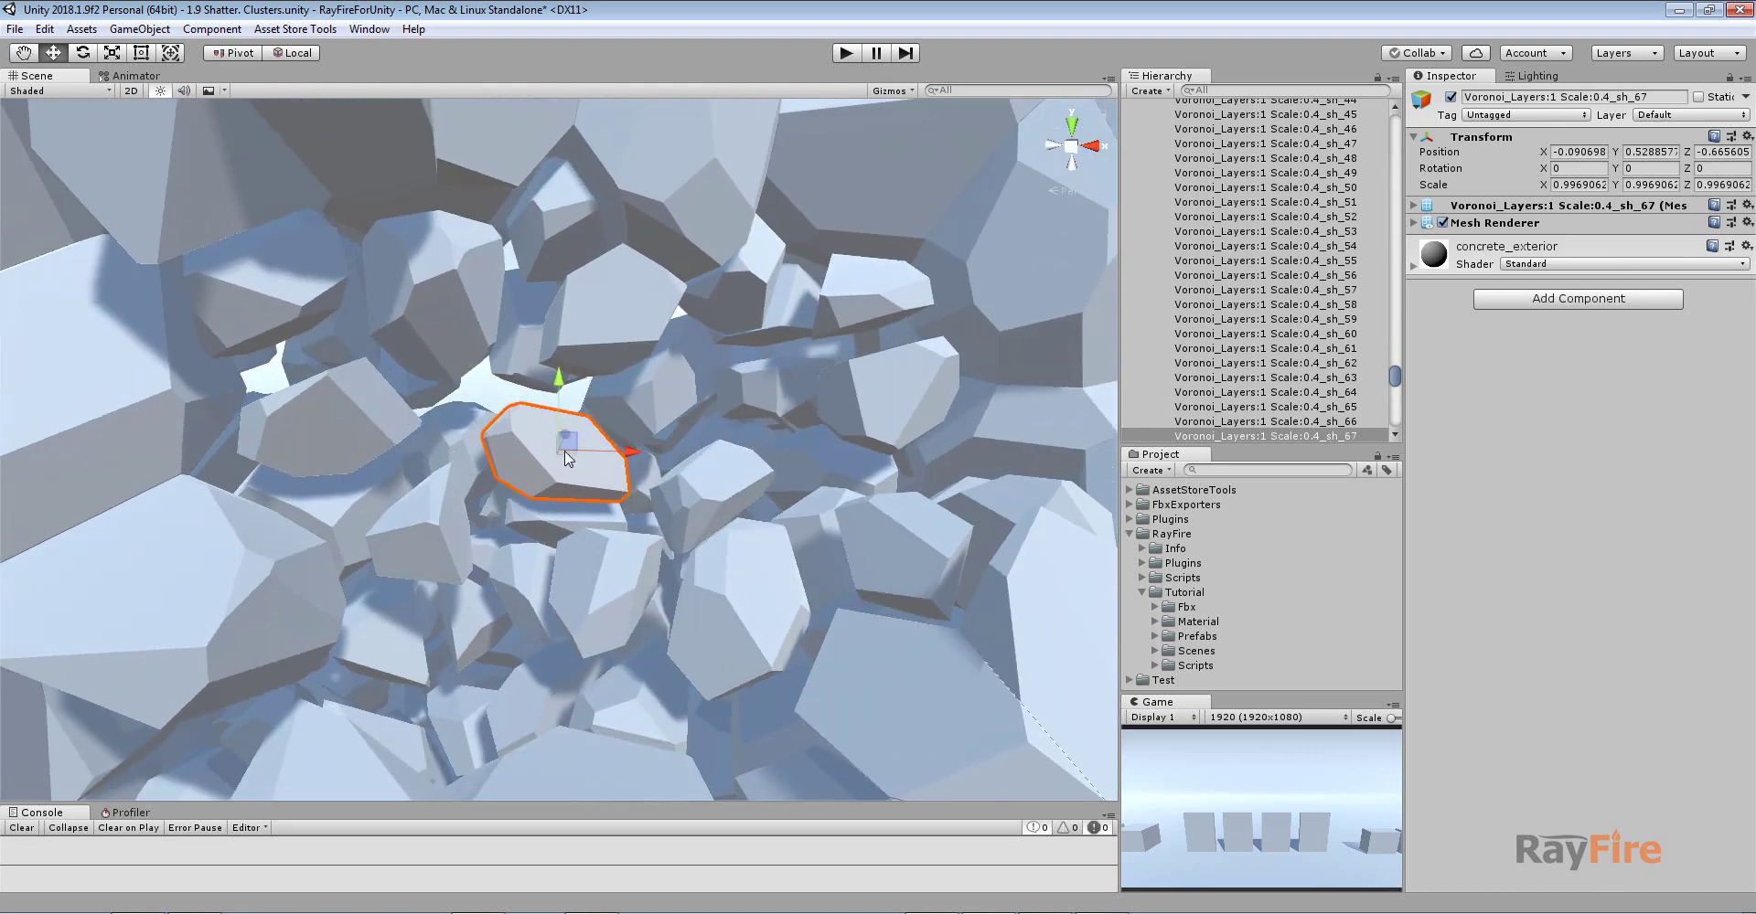
{"action": "left_click_drag", "start_coordinate": [592, 490], "coordinate": [644, 546], "text": "alt"}
{"action": "scroll", "coordinate": [644, 553], "scroll_direction": "down", "scroll_amount": 10}
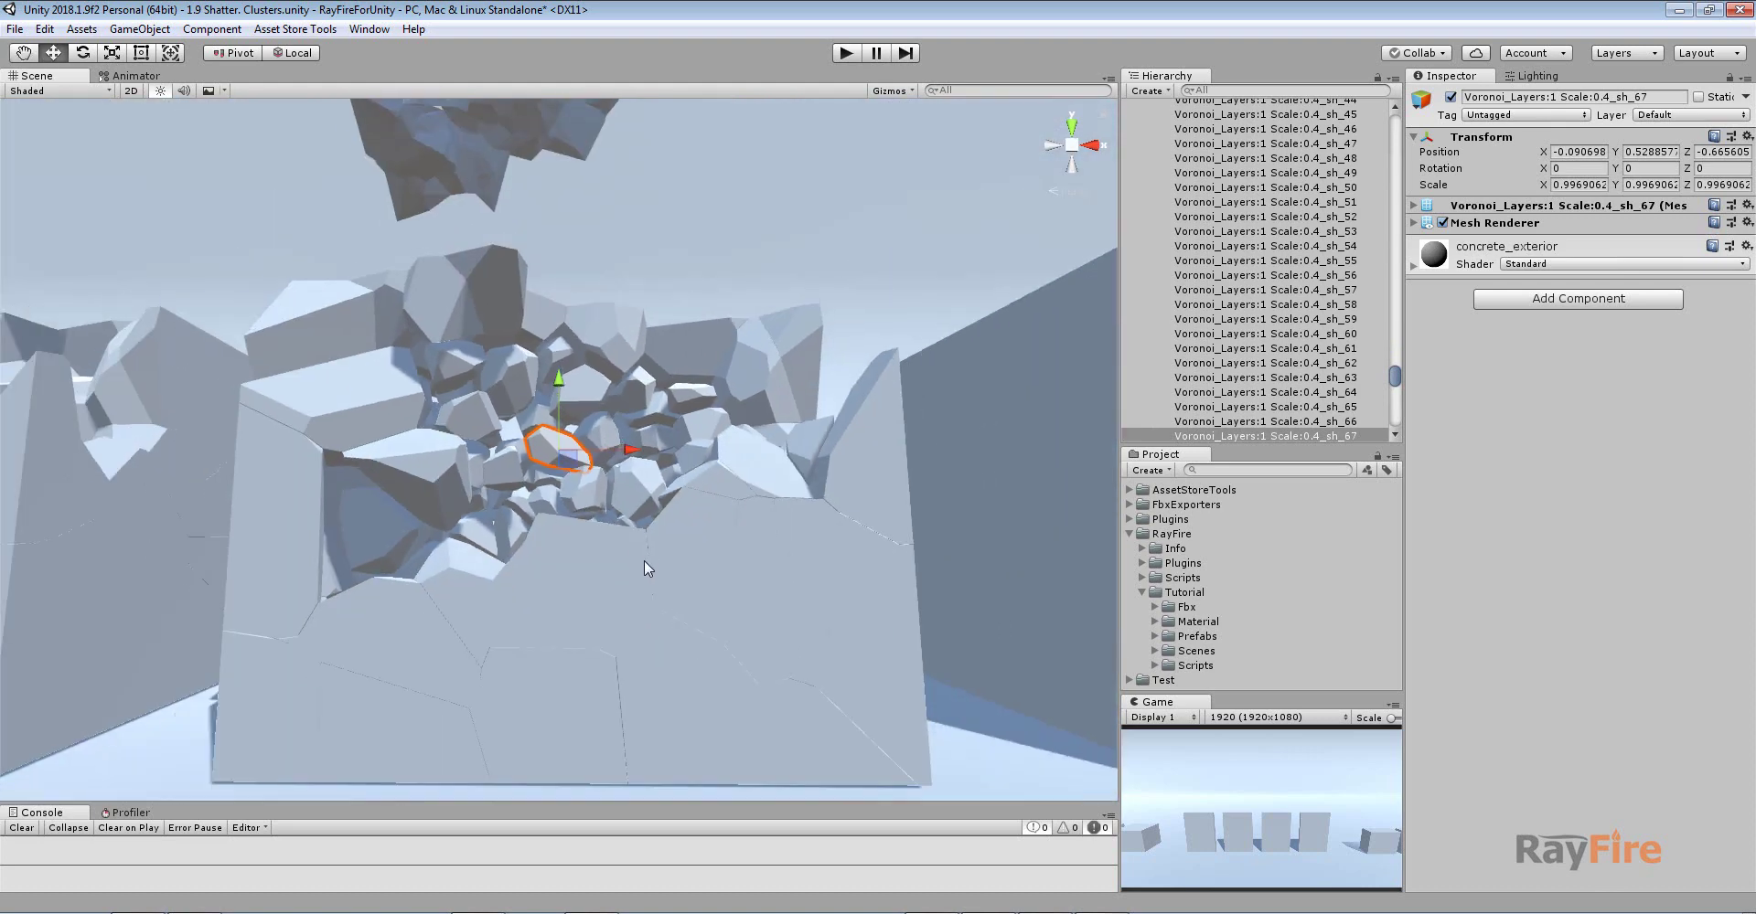
{"action": "scroll", "coordinate": [645, 576], "scroll_direction": "up", "scroll_amount": 2}
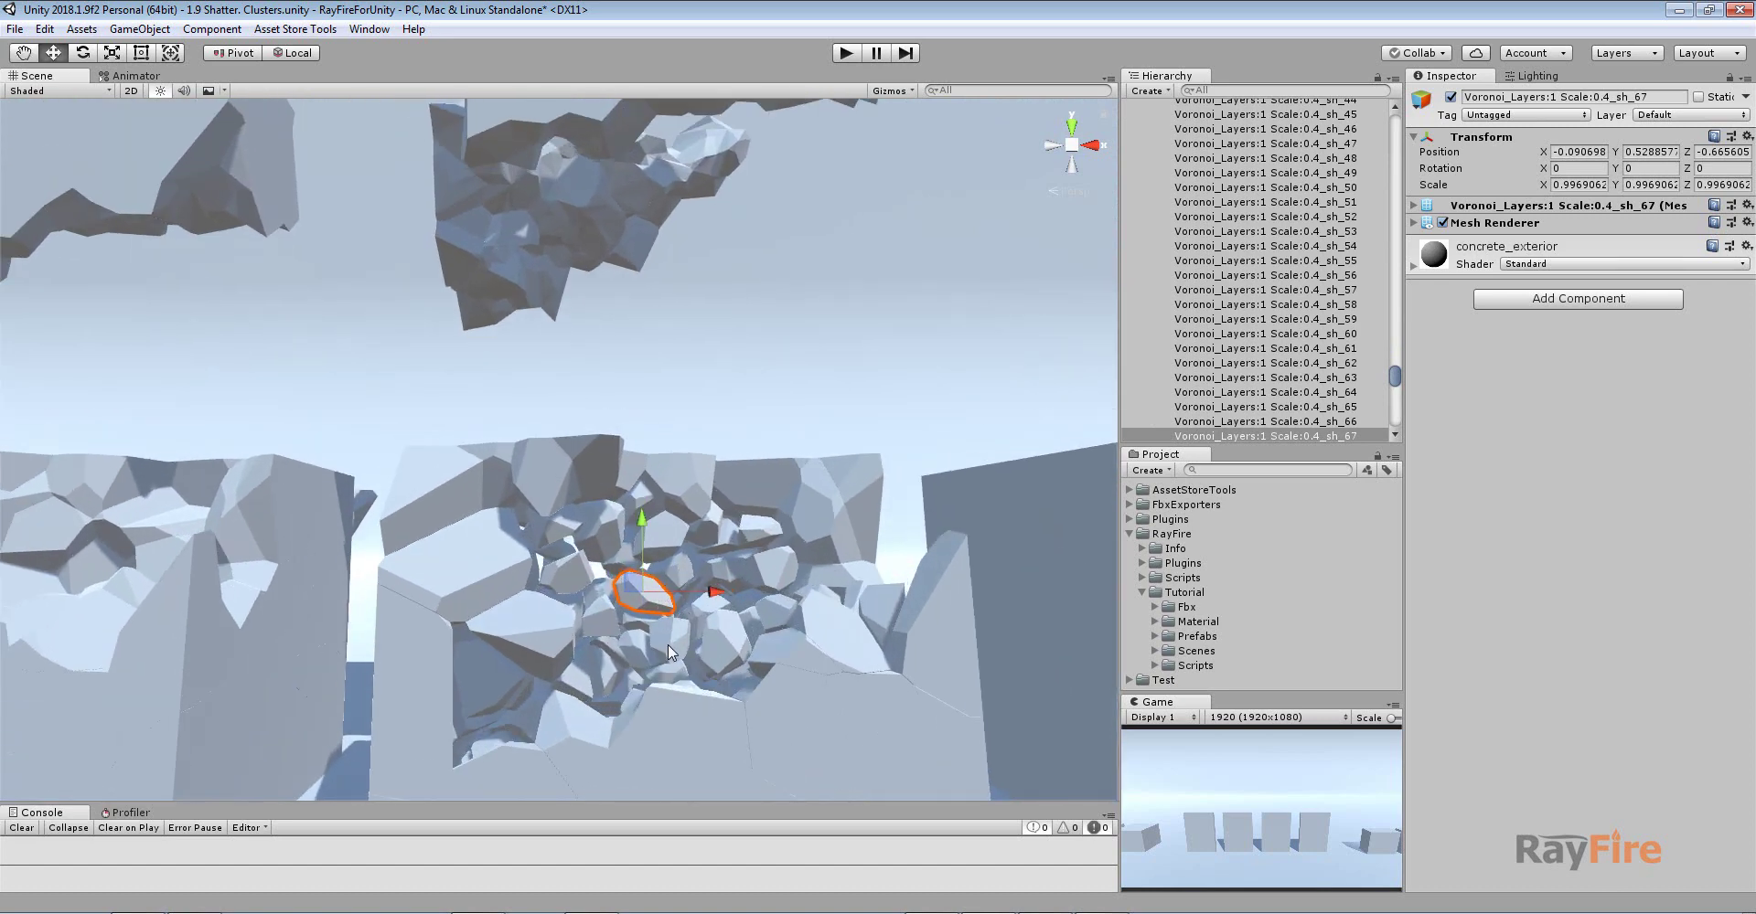
{"action": "left_click_drag", "start_coordinate": [677, 629], "coordinate": [517, 502], "text": "alt"}
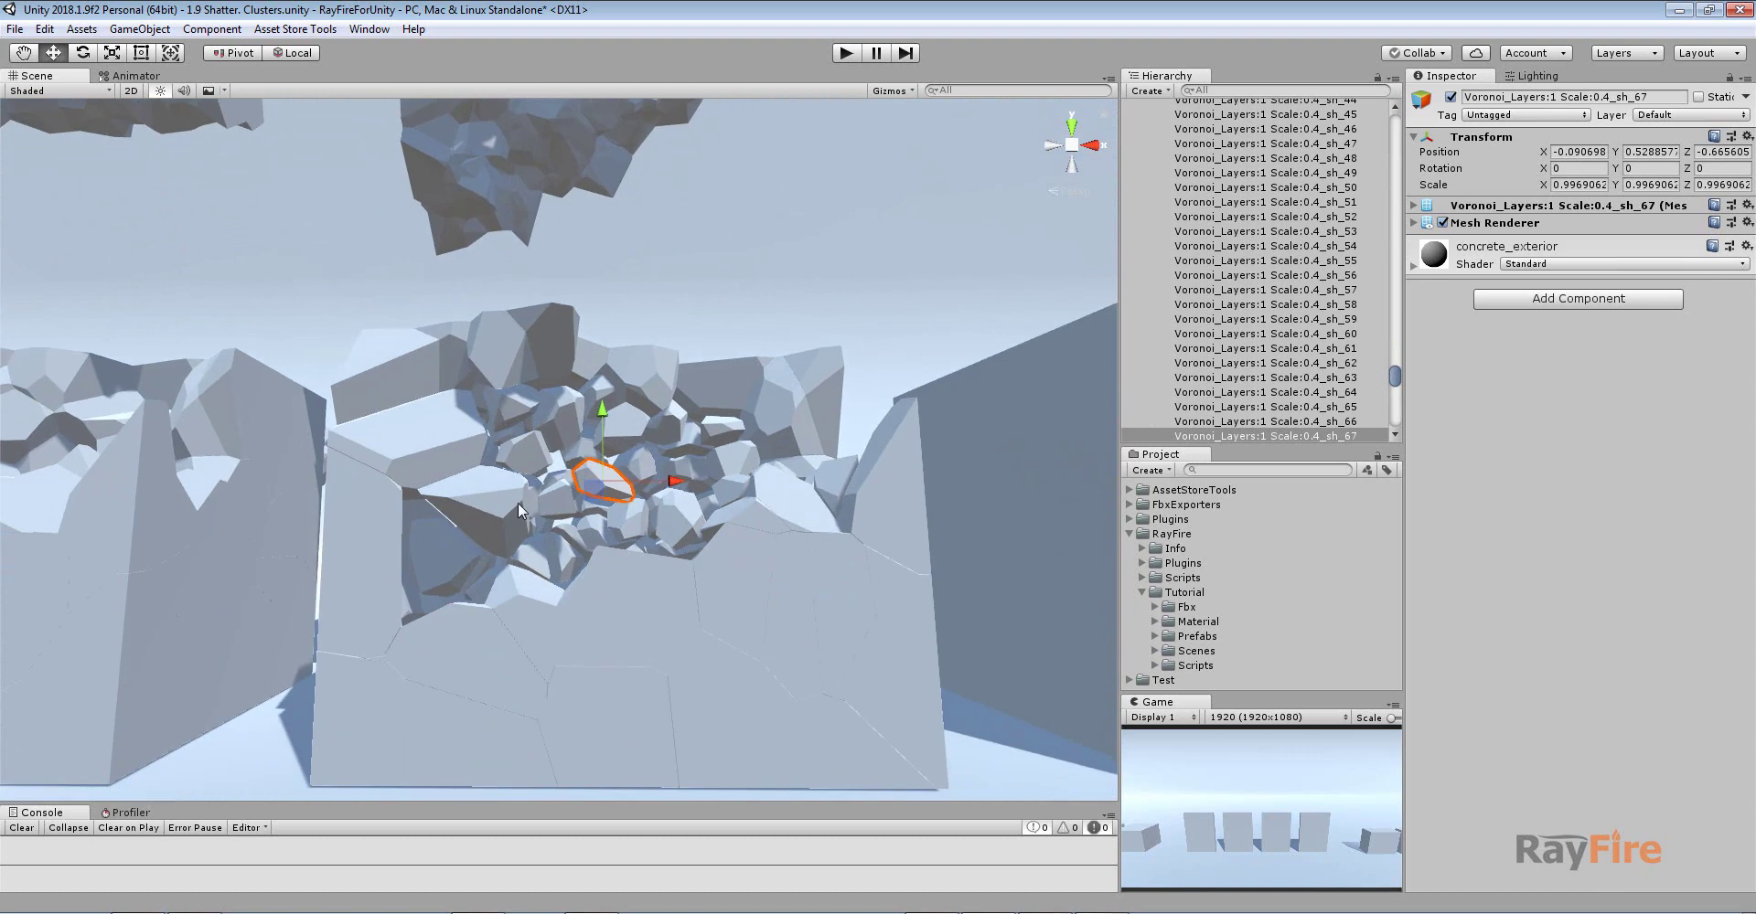
{"action": "scroll", "coordinate": [584, 511], "scroll_direction": "down", "scroll_amount": 6}
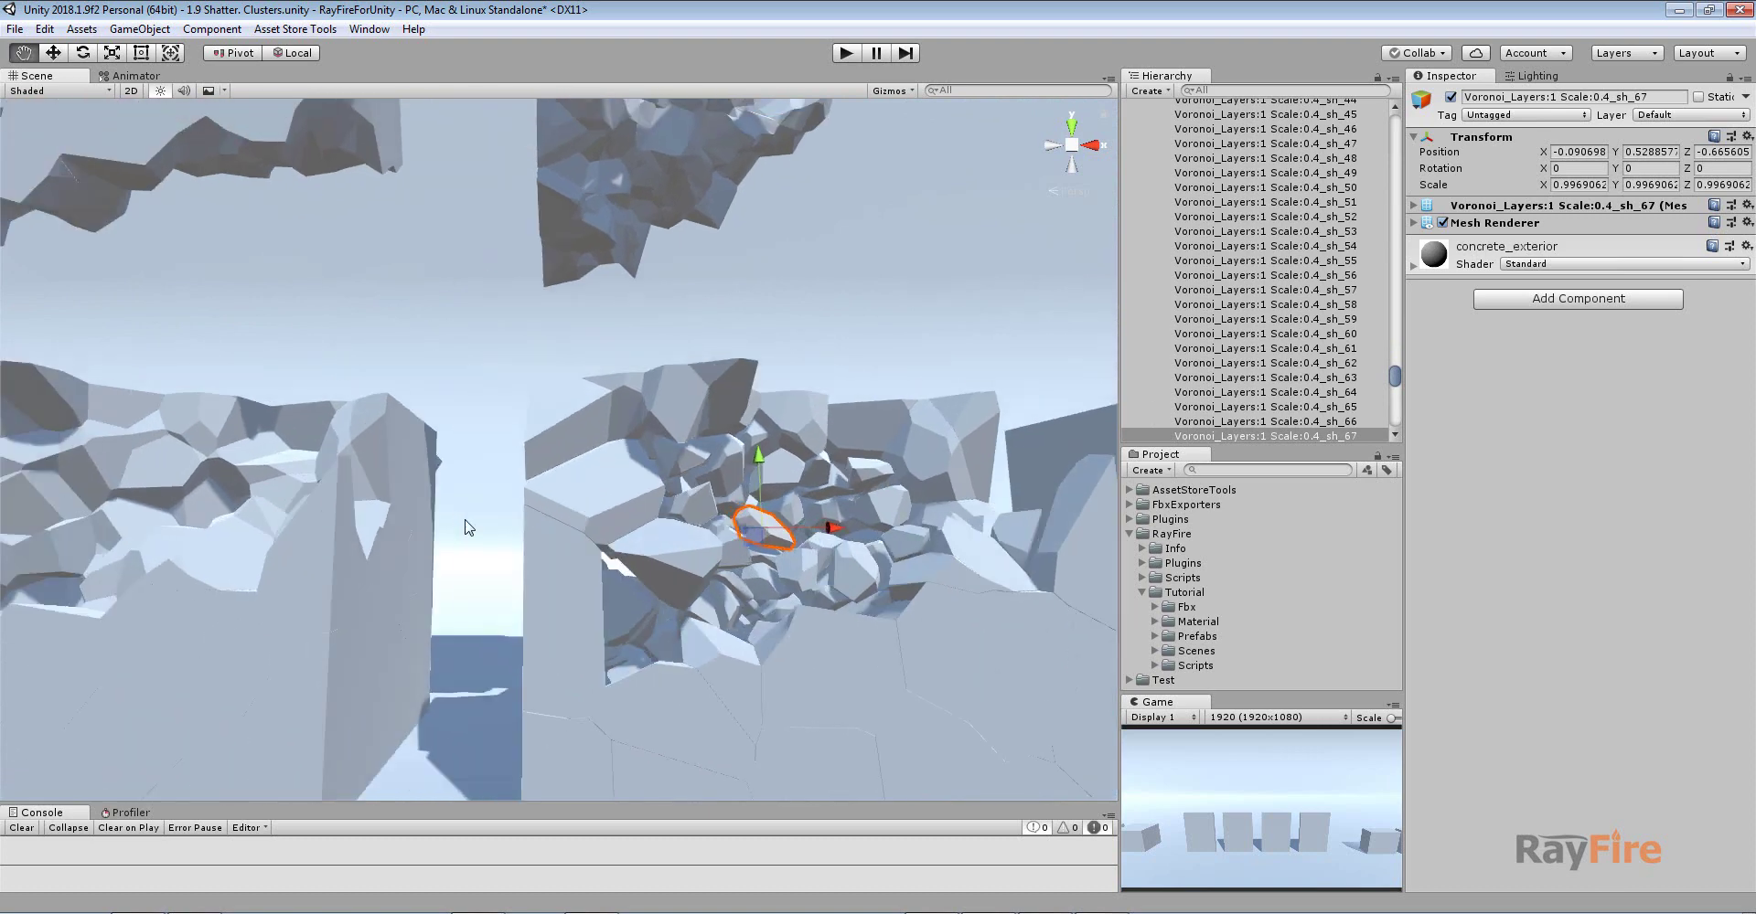
Select a lower front piece of the Scale:1 block and compare that block's debris with the Scale:0.4 block
{"action": "left_click", "coordinate": [336, 226]}
{"action": "left_click", "coordinate": [353, 577]}
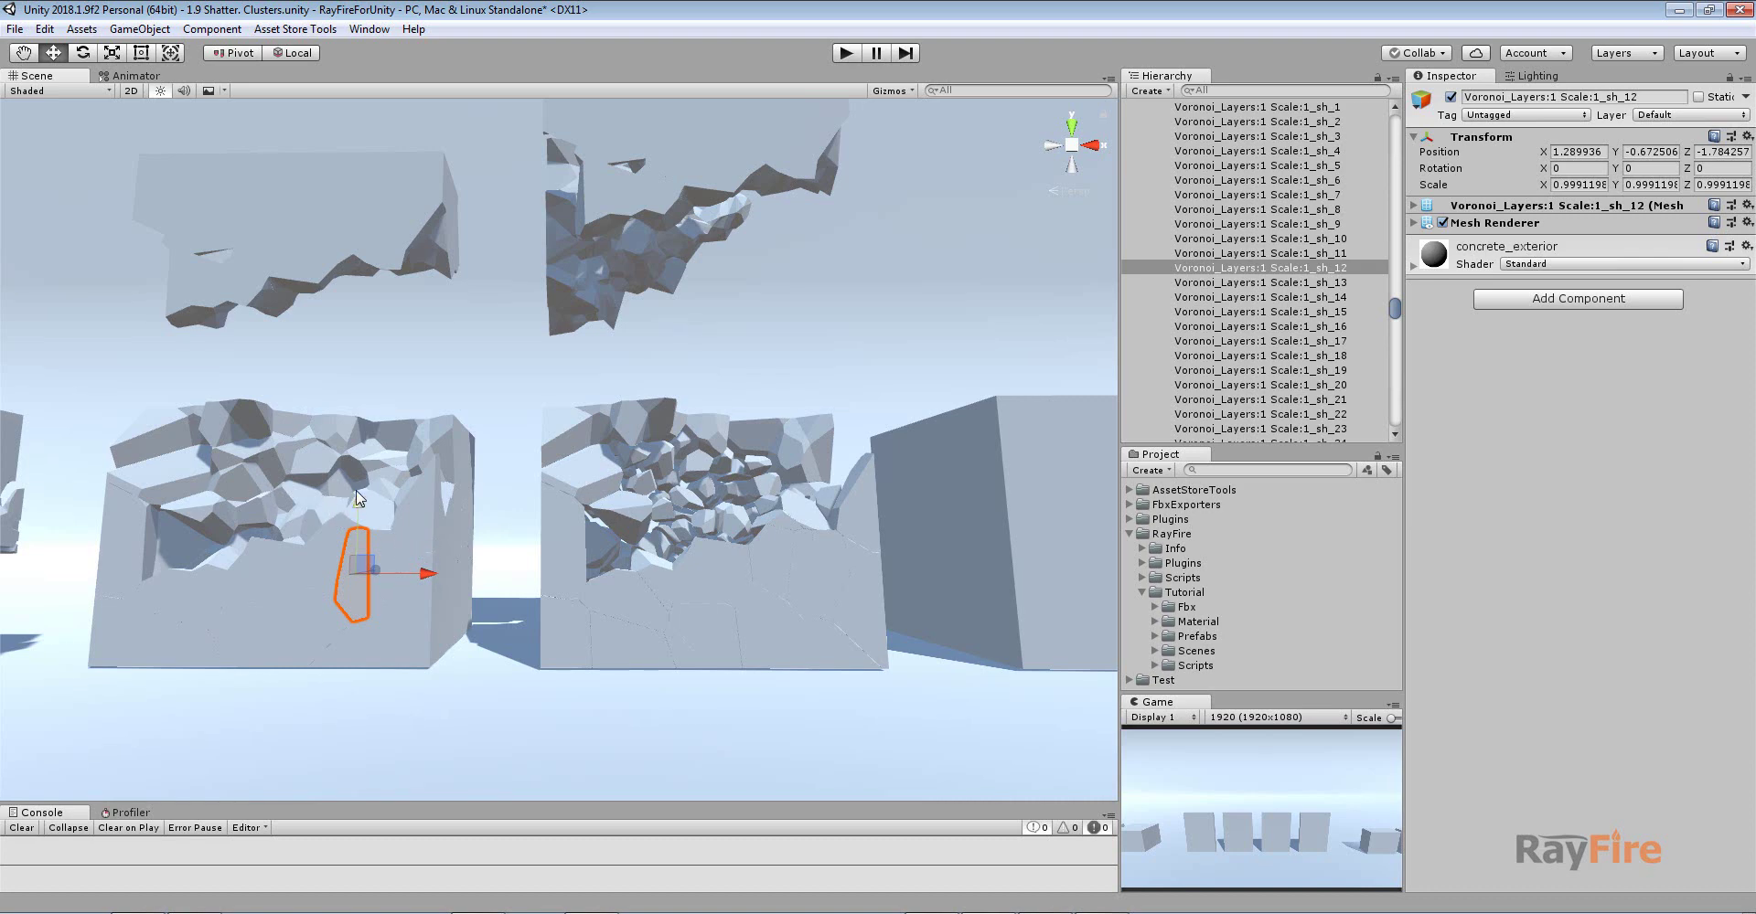
{"action": "left_click_drag", "start_coordinate": [533, 470], "coordinate": [585, 552], "text": "alt"}
{"action": "middle_click_drag", "start_coordinate": [756, 521], "coordinate": [627, 508]}
{"action": "scroll", "coordinate": [628, 508], "scroll_direction": "up", "scroll_amount": 4}
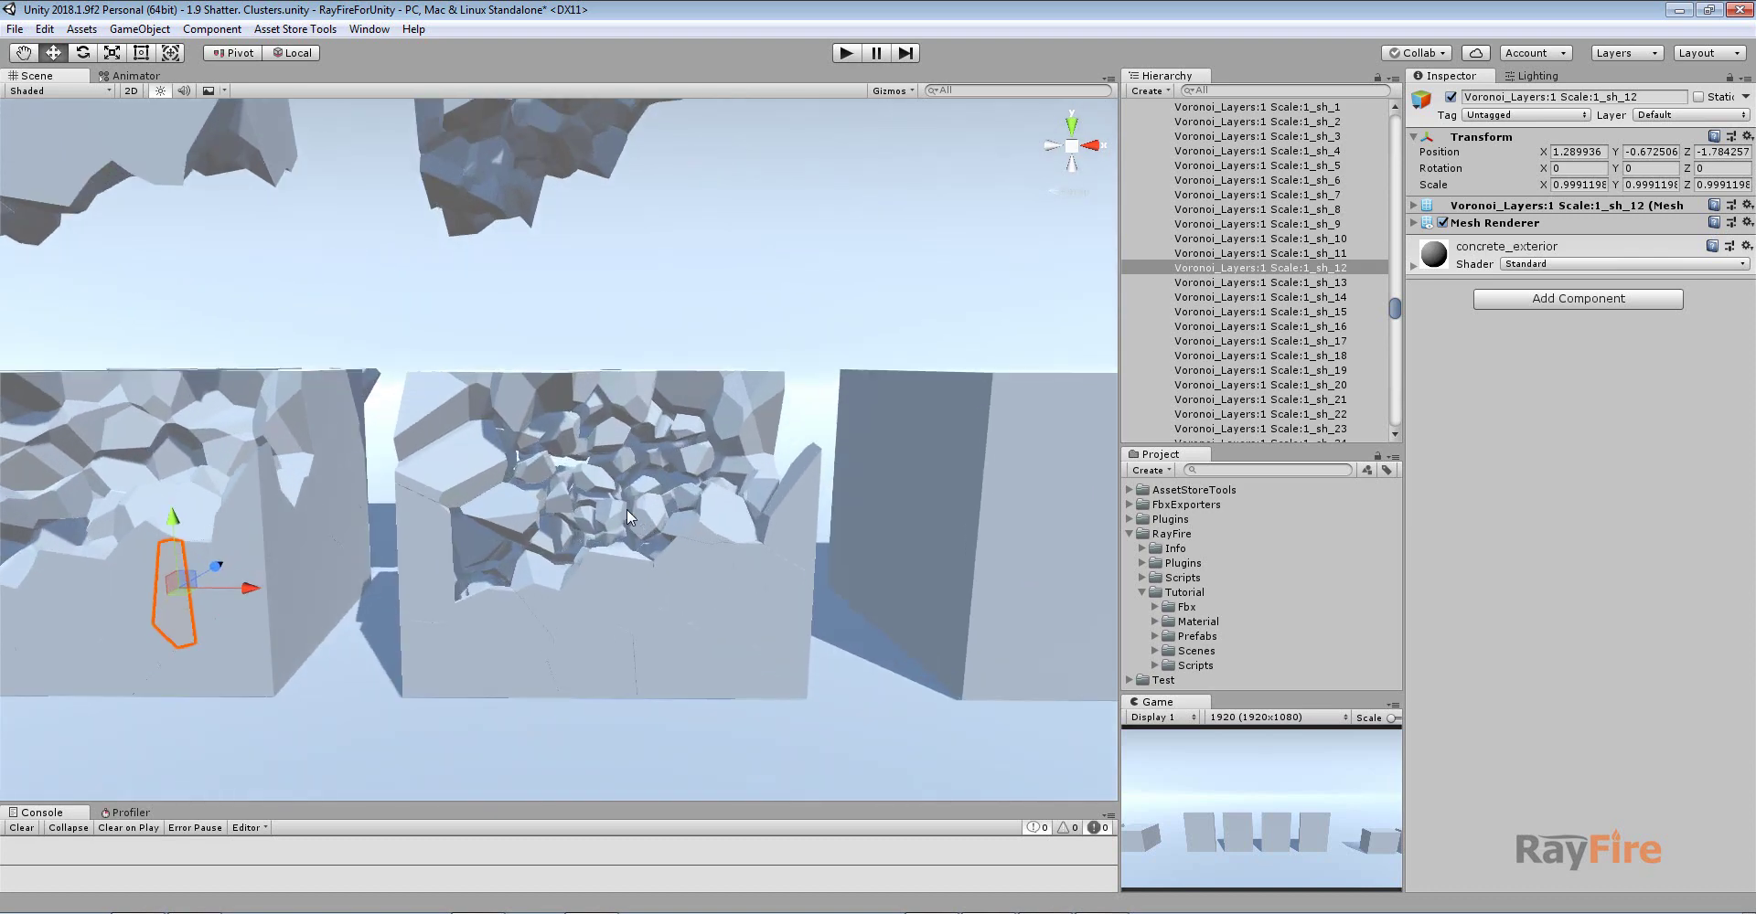
{"action": "scroll", "coordinate": [628, 508], "scroll_direction": "up", "scroll_amount": 5}
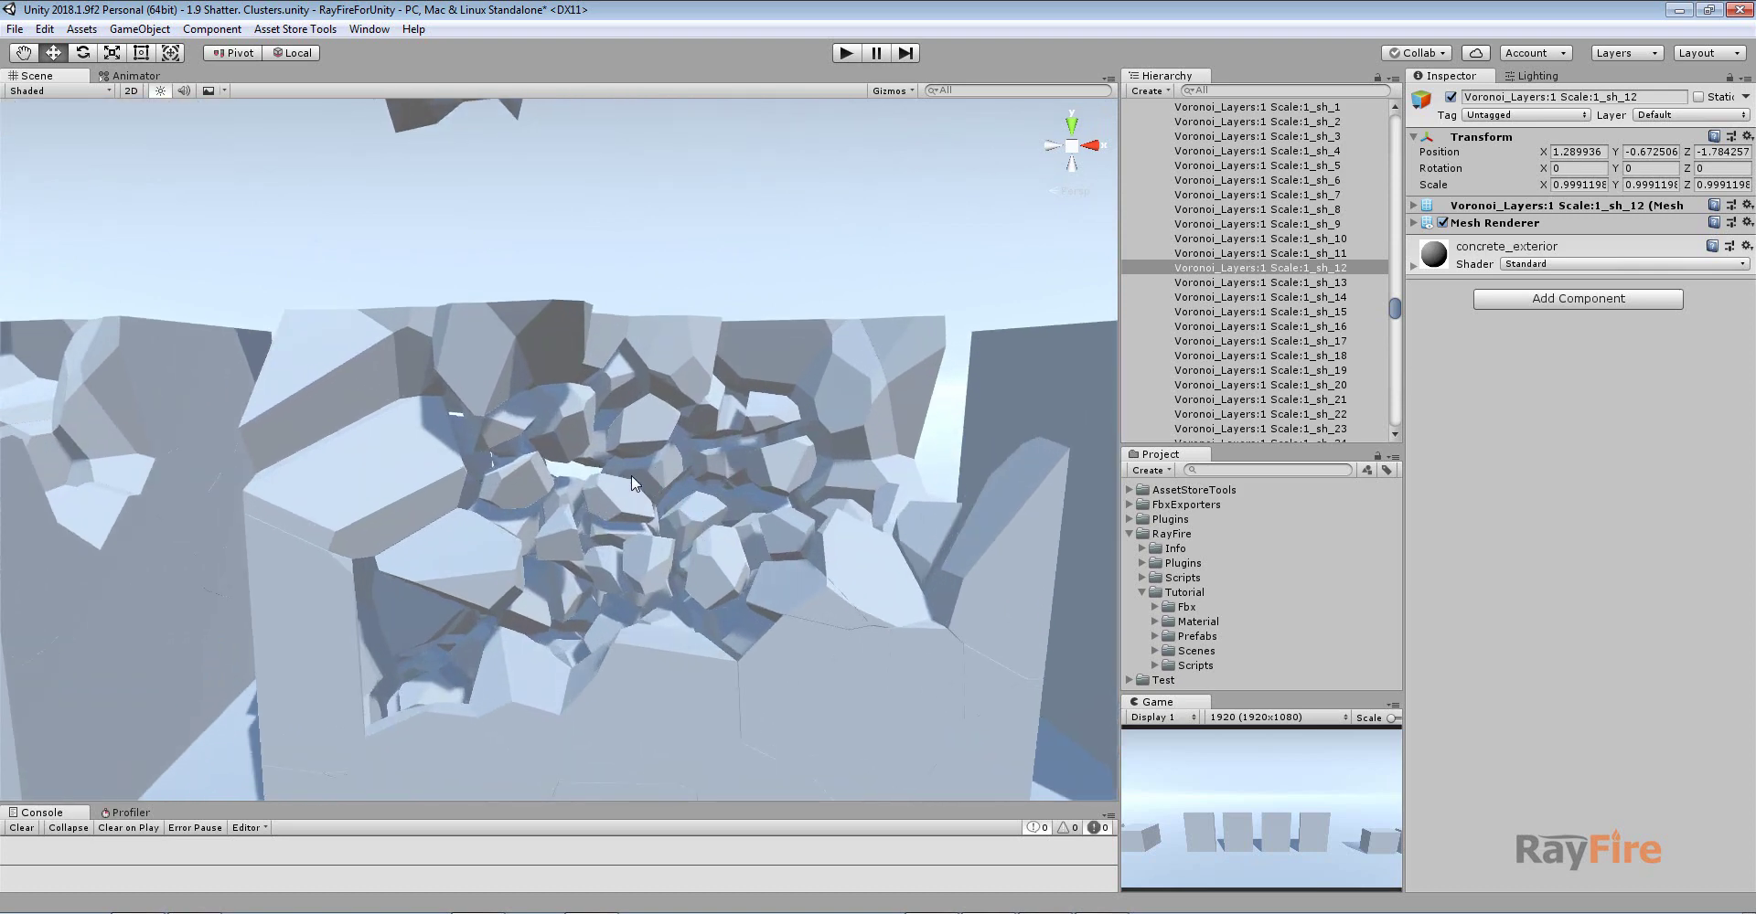
{"action": "scroll", "coordinate": [684, 517], "scroll_direction": "down", "scroll_amount": 10}
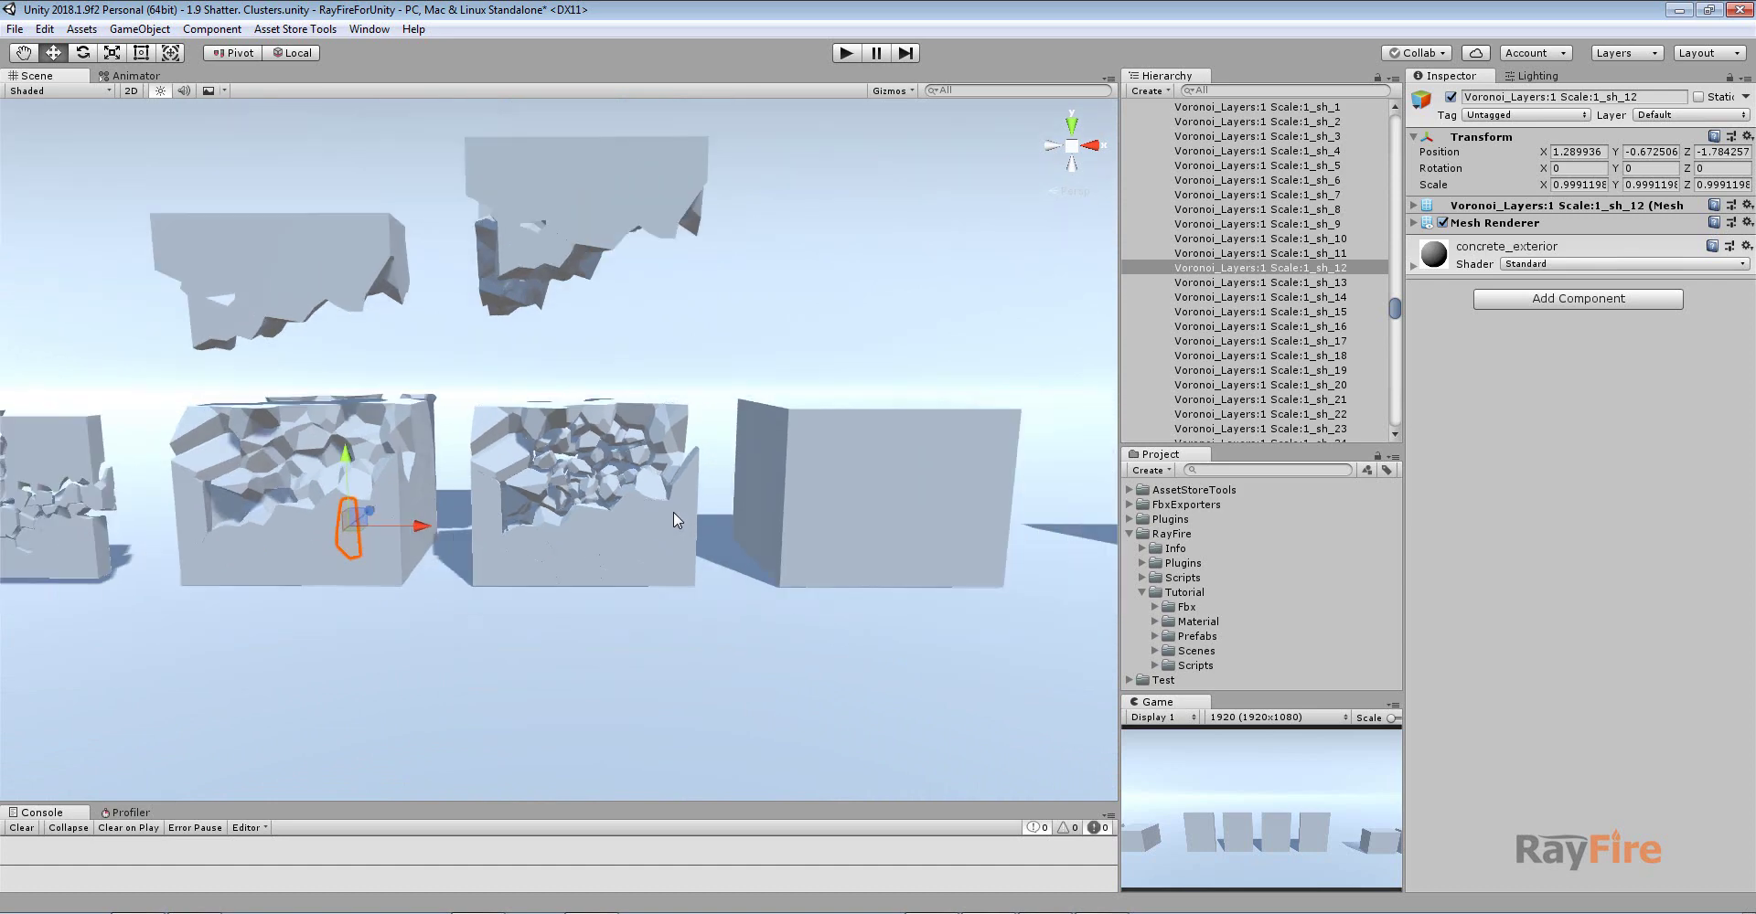
{"action": "middle_click_drag", "start_coordinate": [682, 478], "coordinate": [584, 545]}
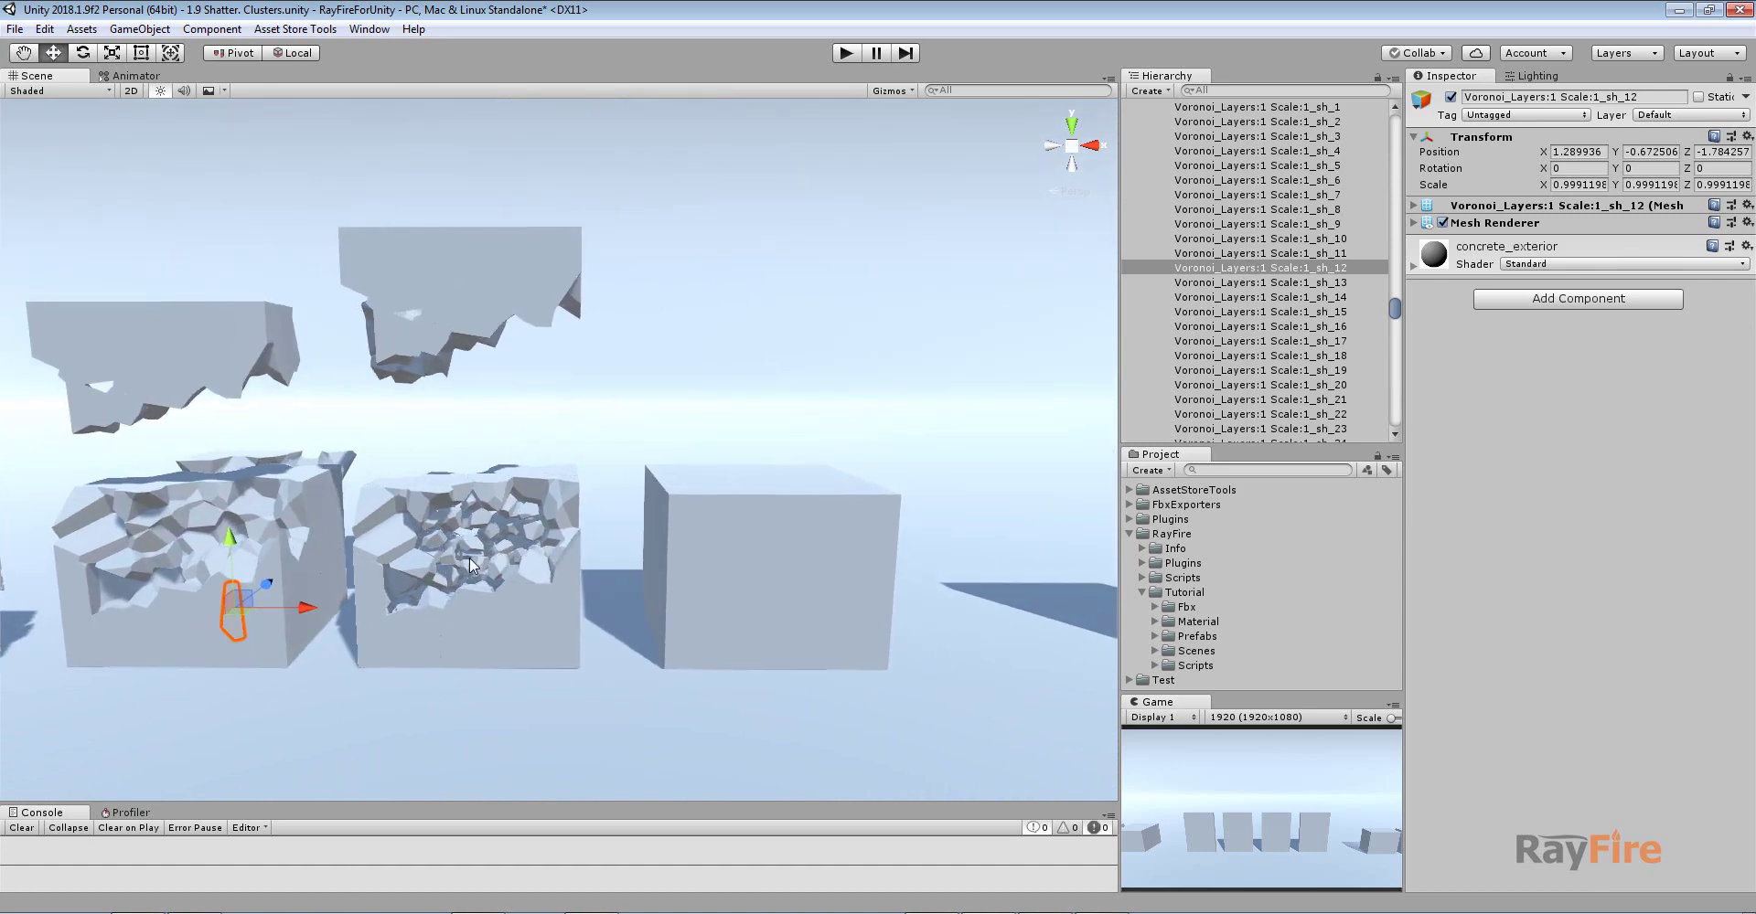
{"action": "middle_click_drag", "start_coordinate": [468, 495], "coordinate": [568, 502]}
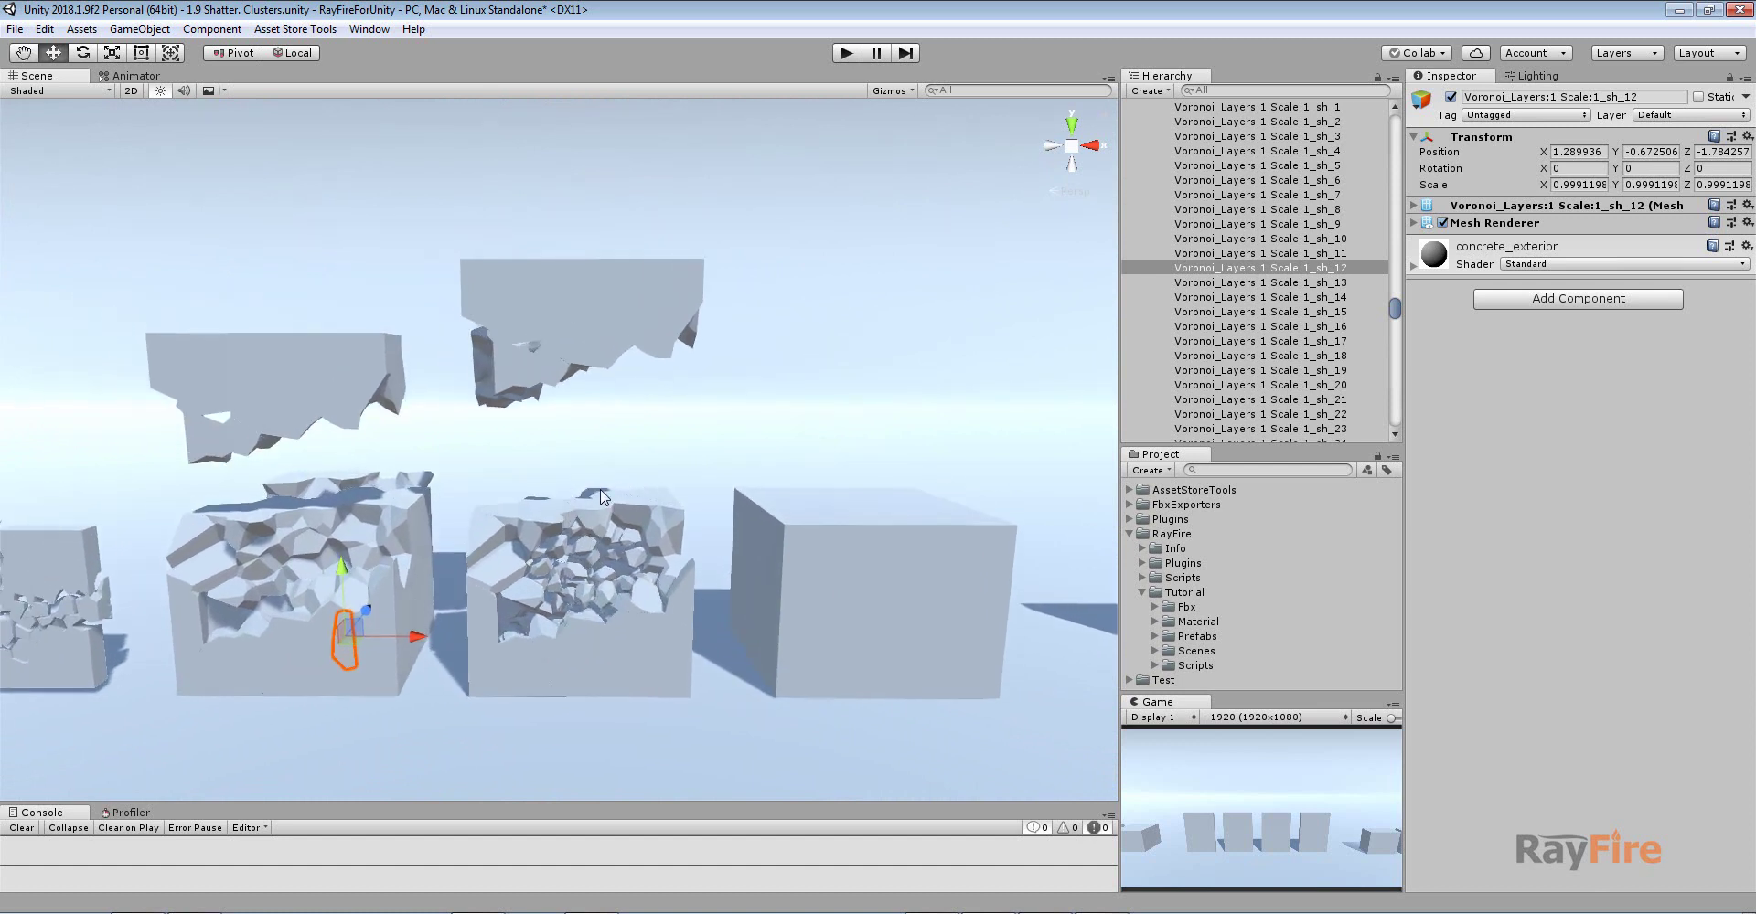
{"action": "scroll", "coordinate": [585, 567], "scroll_direction": "up", "scroll_amount": 3}
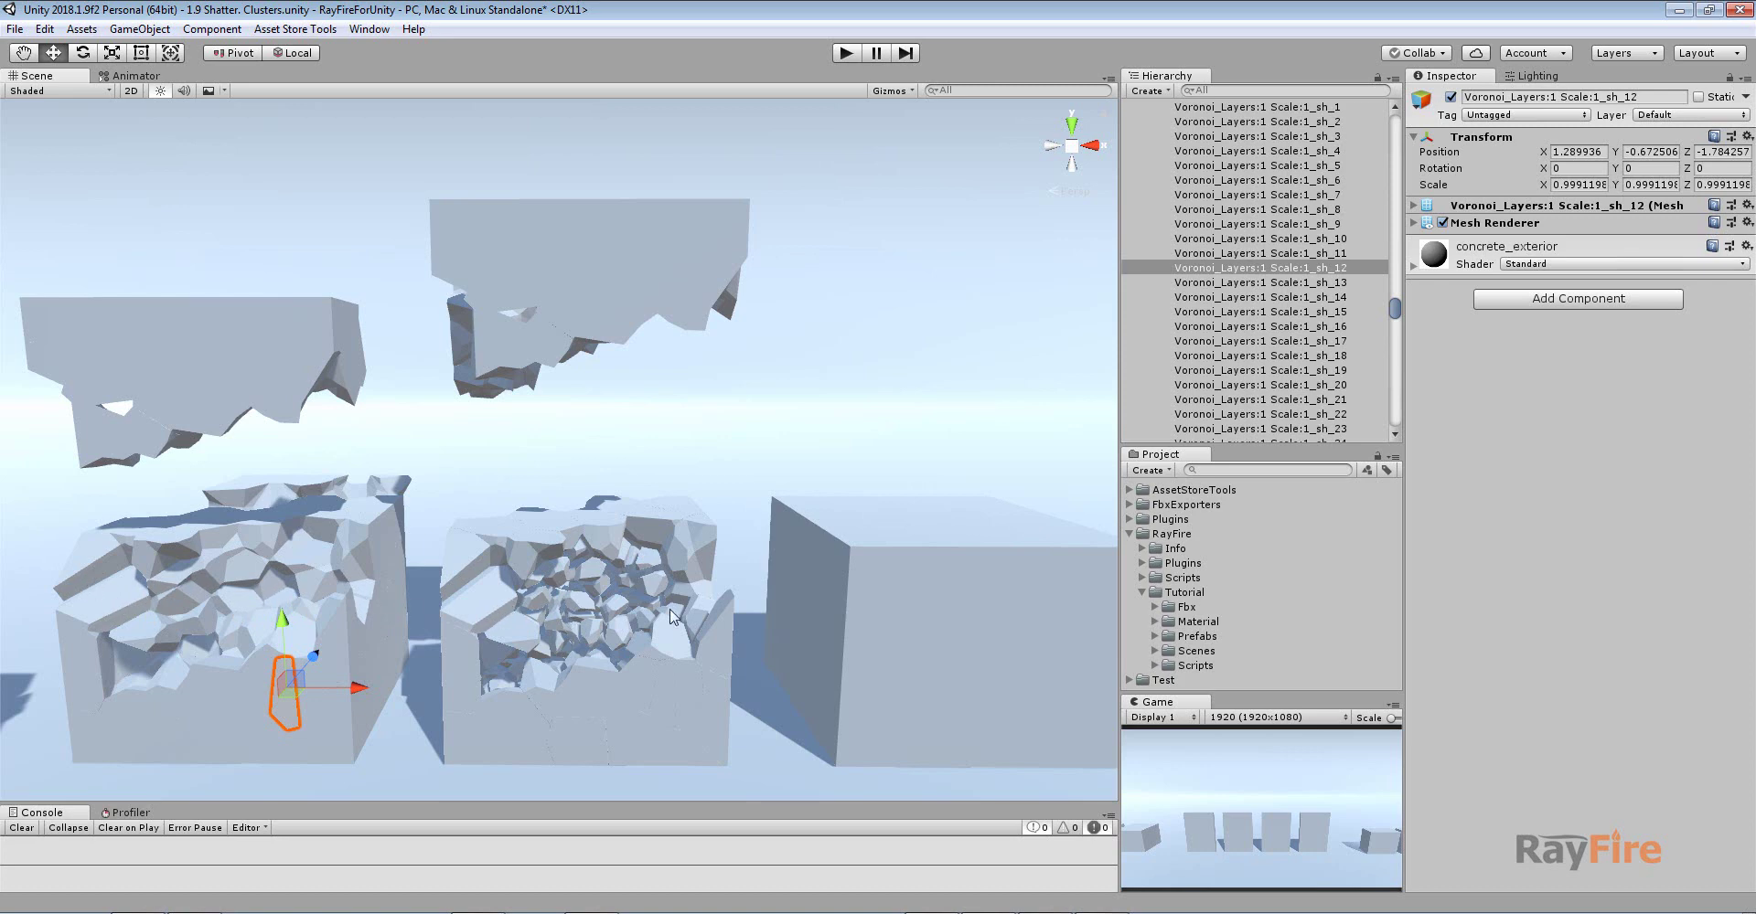
{"action": "middle_click_drag", "start_coordinate": [672, 618], "coordinate": [494, 556]}
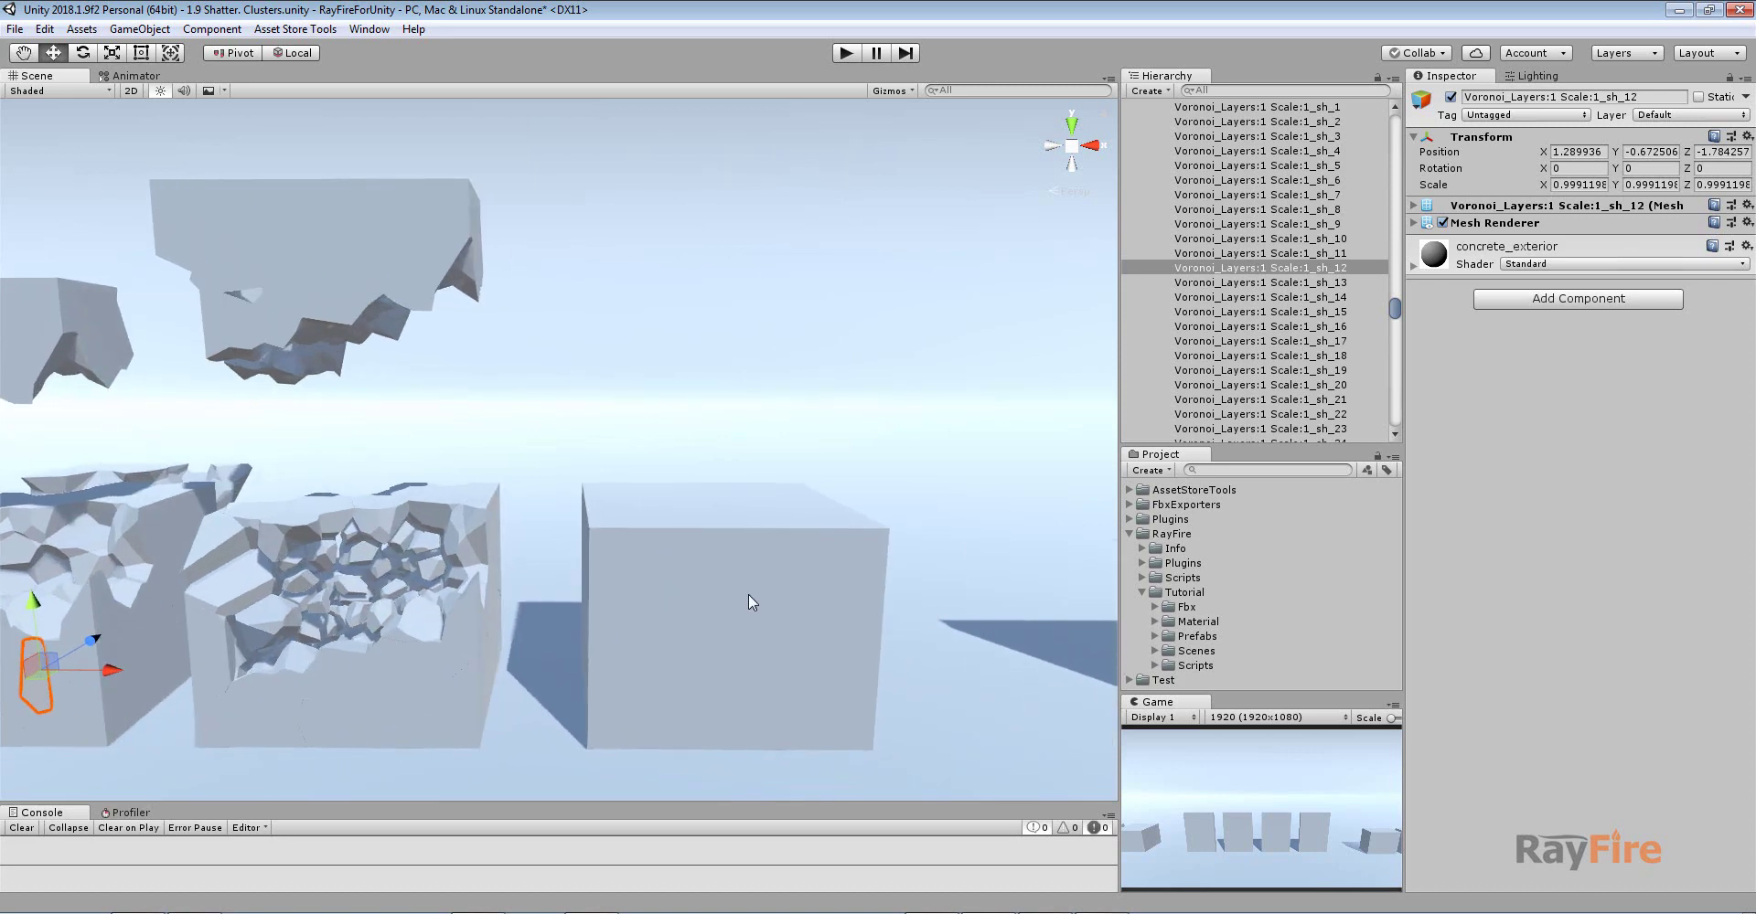
Fragment the Voronoi_Relax:0 block with cluster Relax 0 and lower its Scale Preview
{"action": "left_click", "coordinate": [748, 602]}
{"action": "scroll", "coordinate": [1196, 402], "scroll_direction": "up", "scroll_amount": 3}
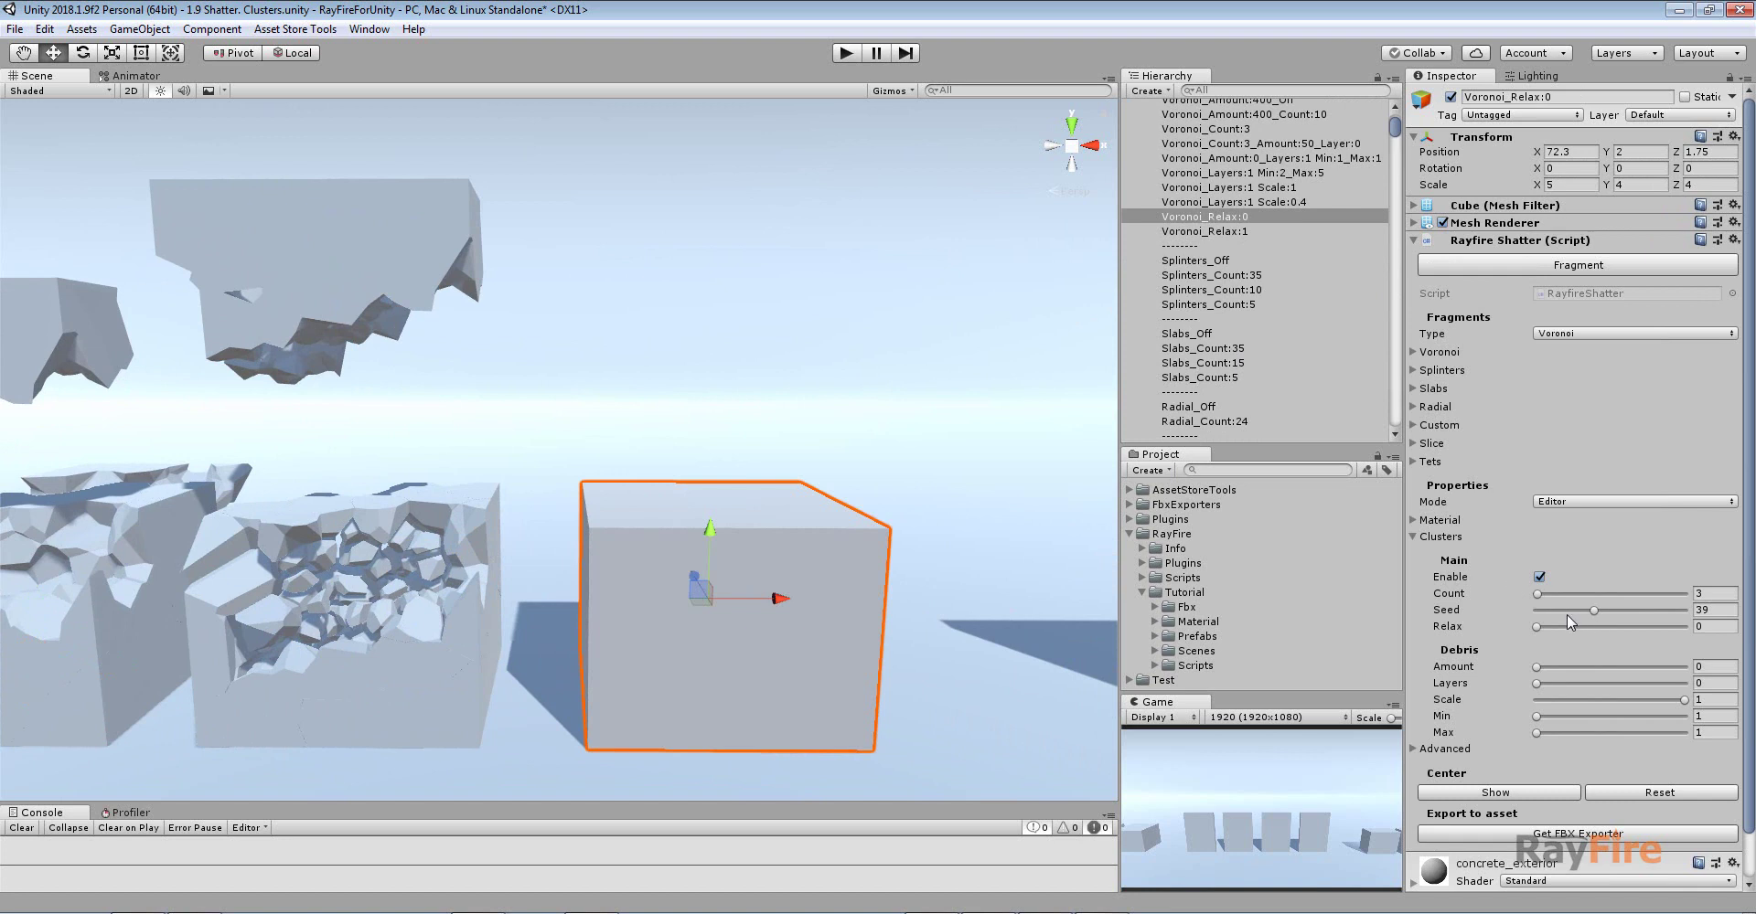
{"action": "left_click", "coordinate": [1703, 628]}
{"action": "middle_click_drag", "start_coordinate": [864, 505], "coordinate": [810, 458]}
{"action": "scroll", "coordinate": [810, 458], "scroll_direction": "up", "scroll_amount": 3}
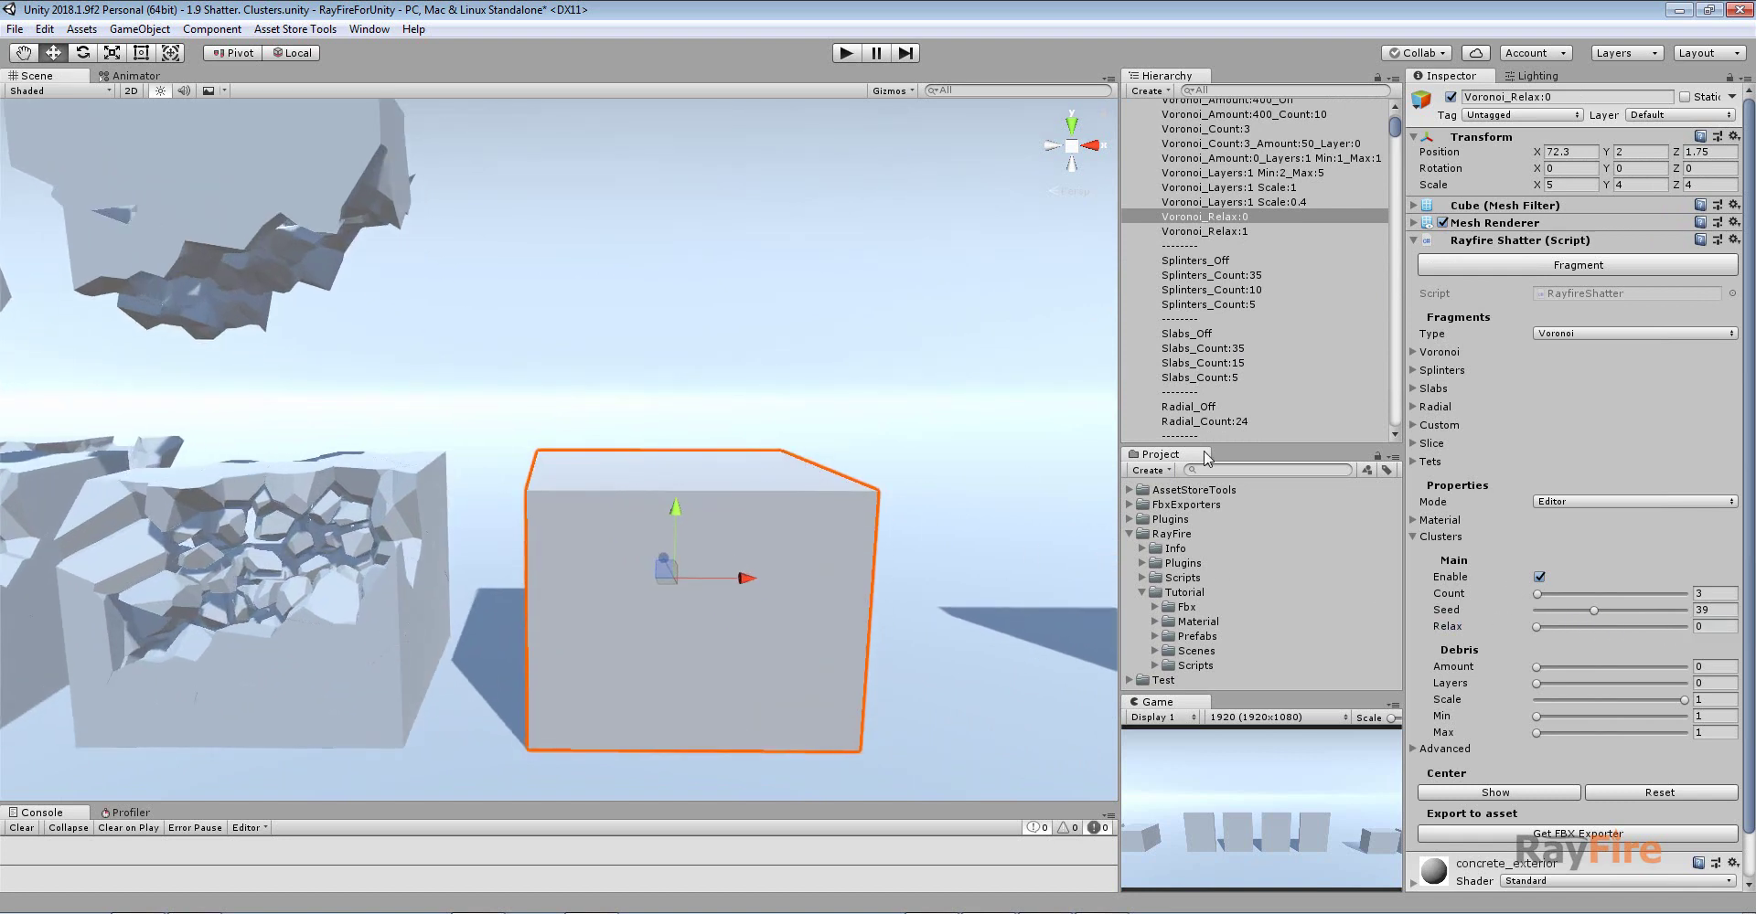
{"action": "left_click", "coordinate": [1708, 625]}
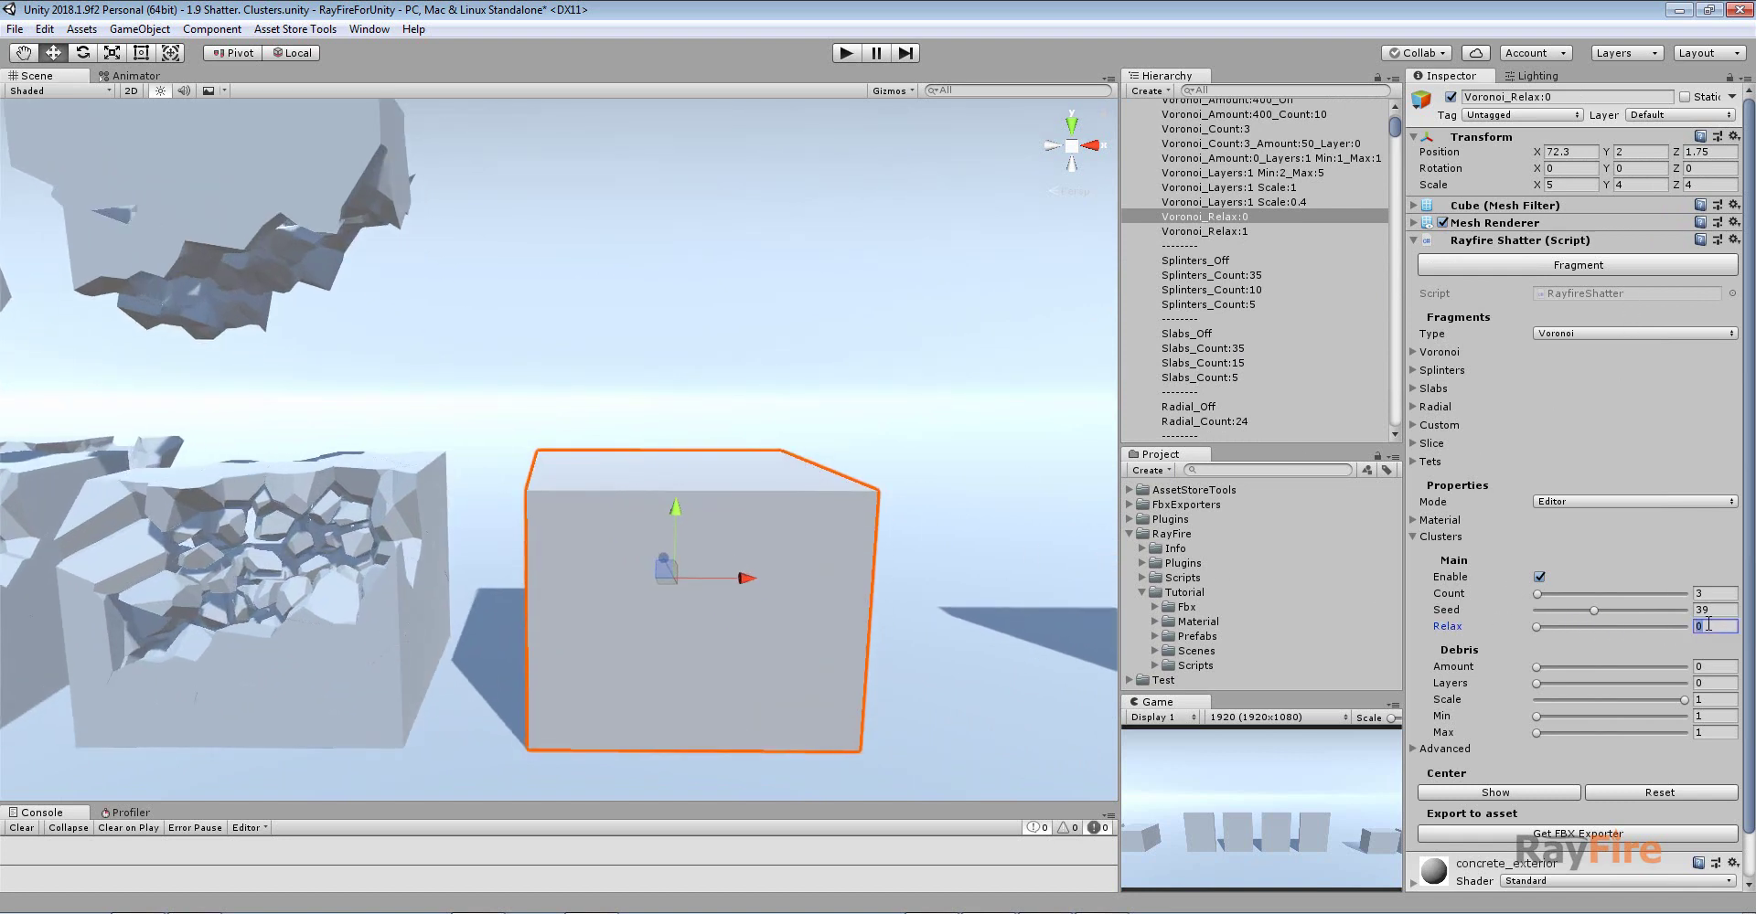
{"action": "left_click", "coordinate": [1526, 265]}
{"action": "left_click_drag", "start_coordinate": [1571, 355], "coordinate": [1533, 354]}
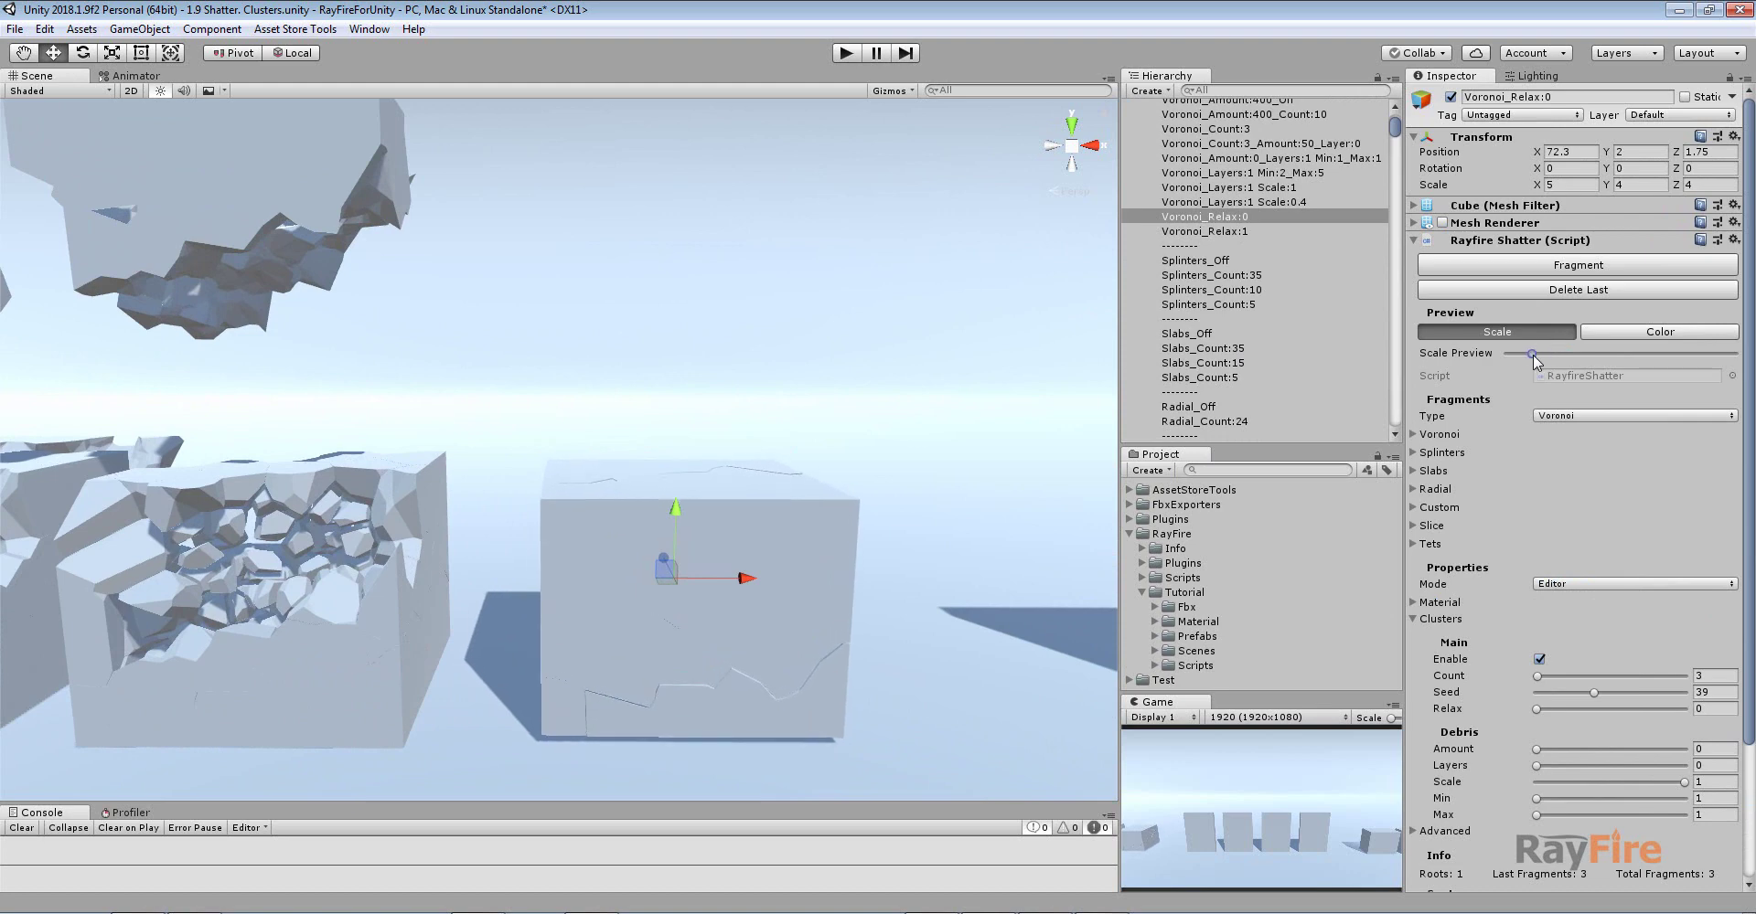
Lift the front cluster of the Relax:0 block above it and select the cluster behind to inspect its broken face
{"action": "left_click", "coordinate": [764, 532]}
{"action": "left_click_drag", "start_coordinate": [682, 524], "coordinate": [711, 215]}
{"action": "left_click", "coordinate": [679, 573]}
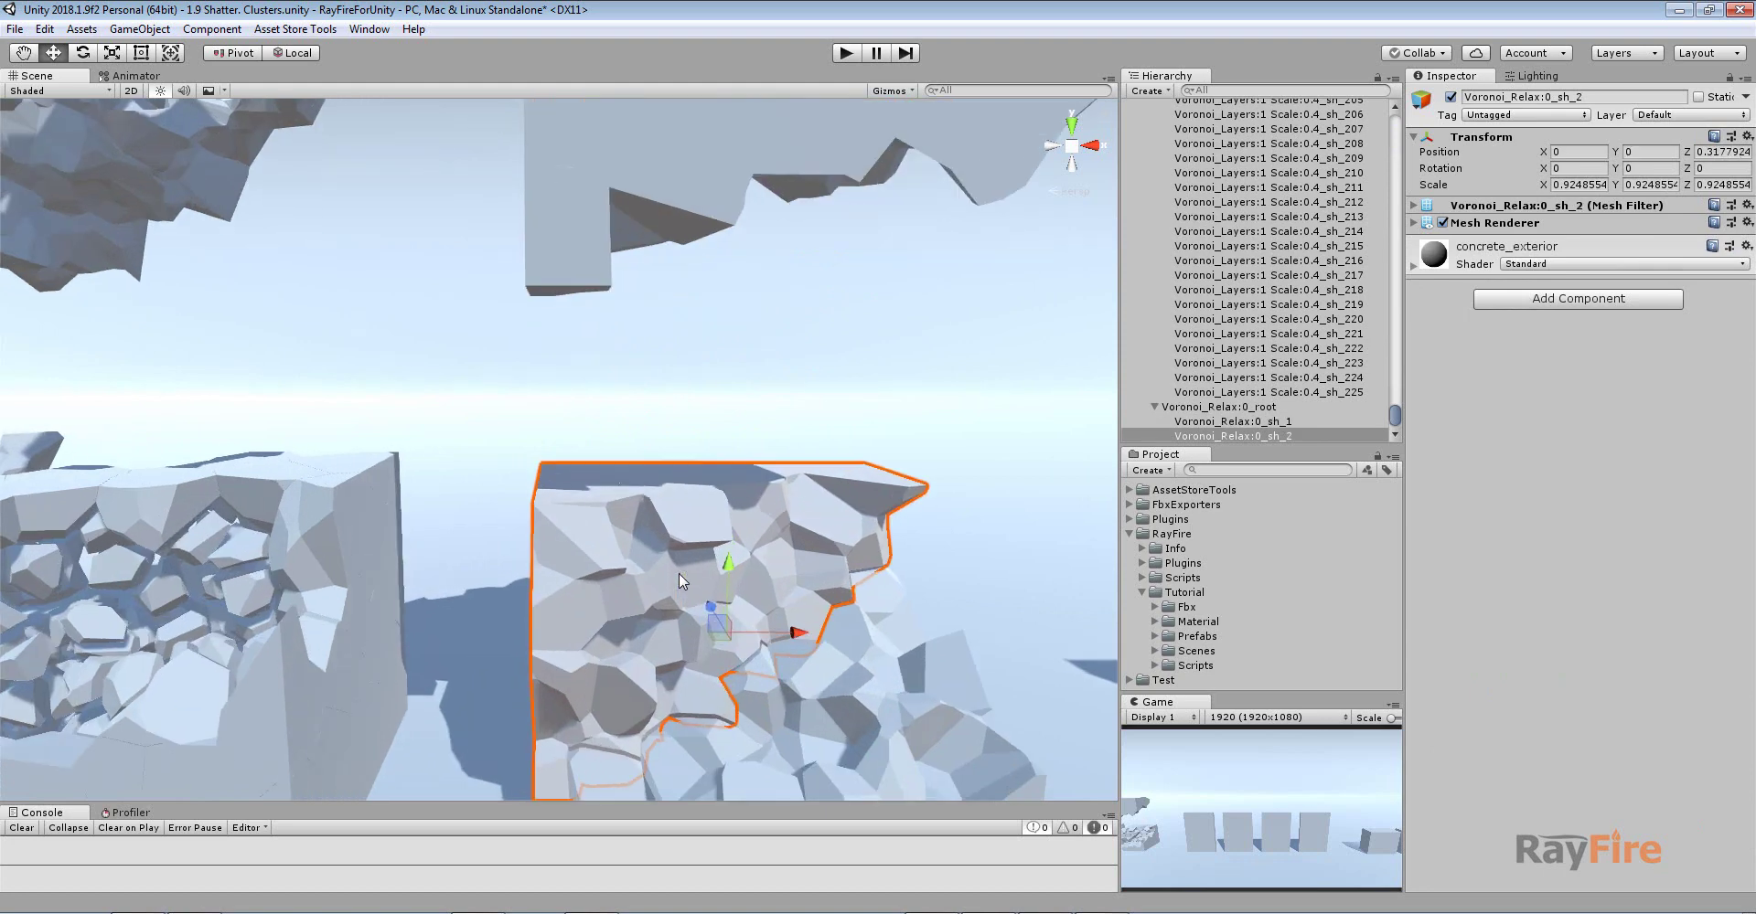
{"action": "left_click_drag", "start_coordinate": [749, 645], "coordinate": [561, 446], "text": "alt"}
{"action": "left_click_drag", "start_coordinate": [698, 459], "coordinate": [628, 389], "text": "alt"}
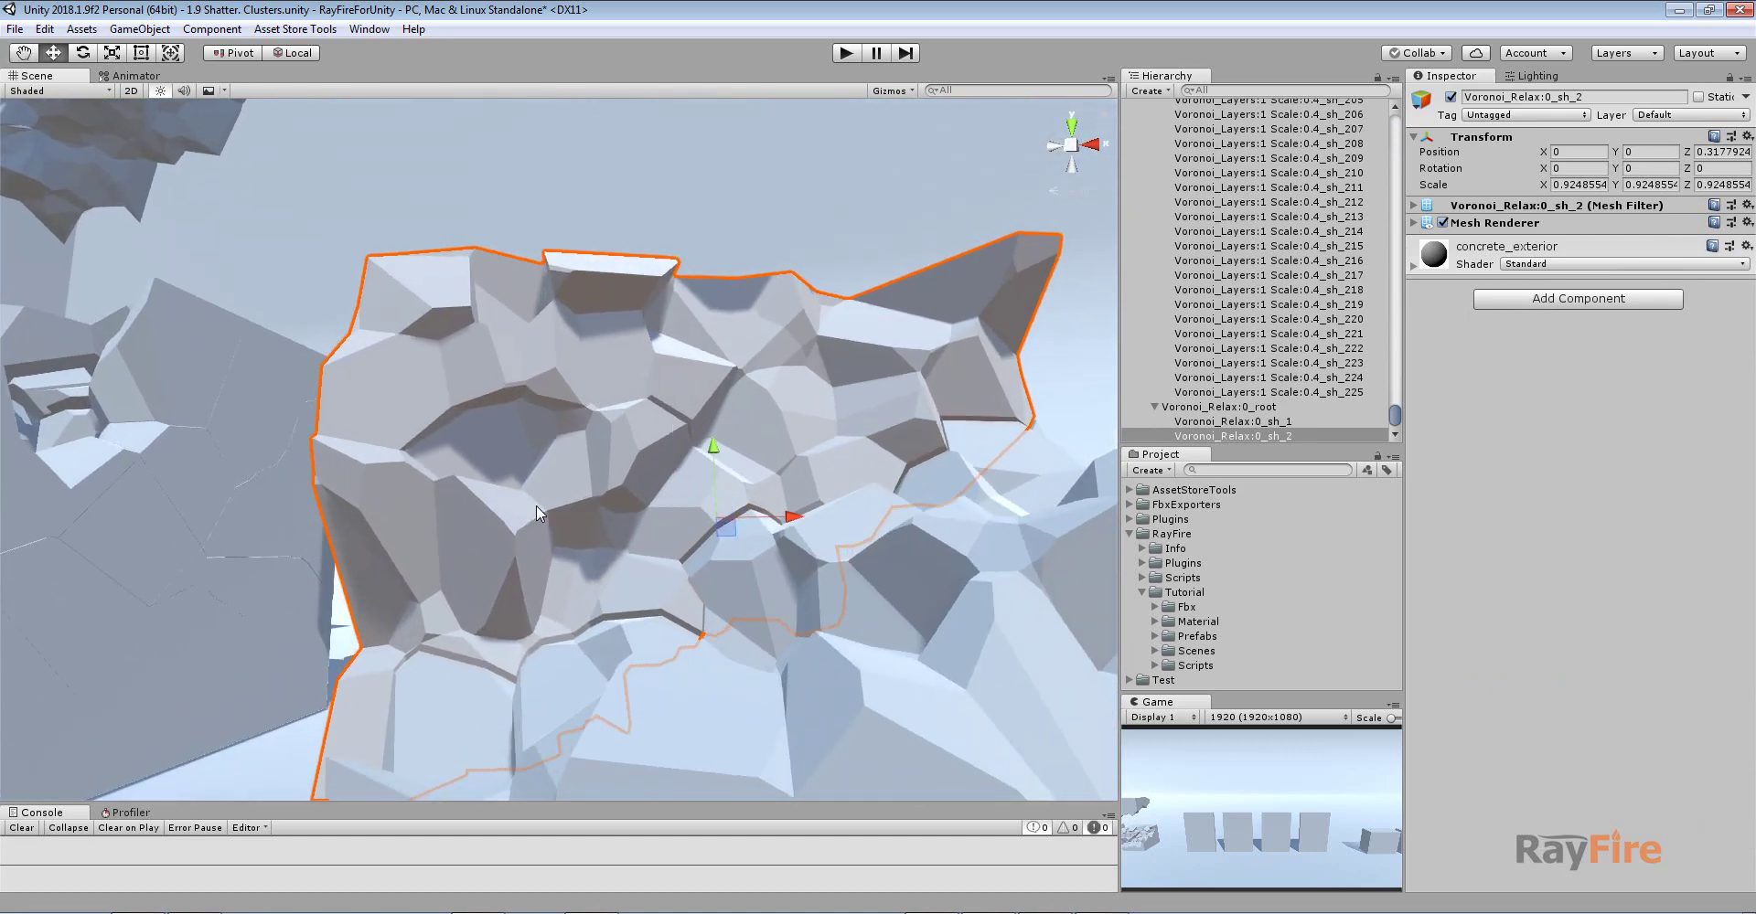
{"action": "left_click_drag", "start_coordinate": [536, 505], "coordinate": [593, 465], "text": "alt"}
{"action": "scroll", "coordinate": [805, 555], "scroll_direction": "down", "scroll_amount": 10}
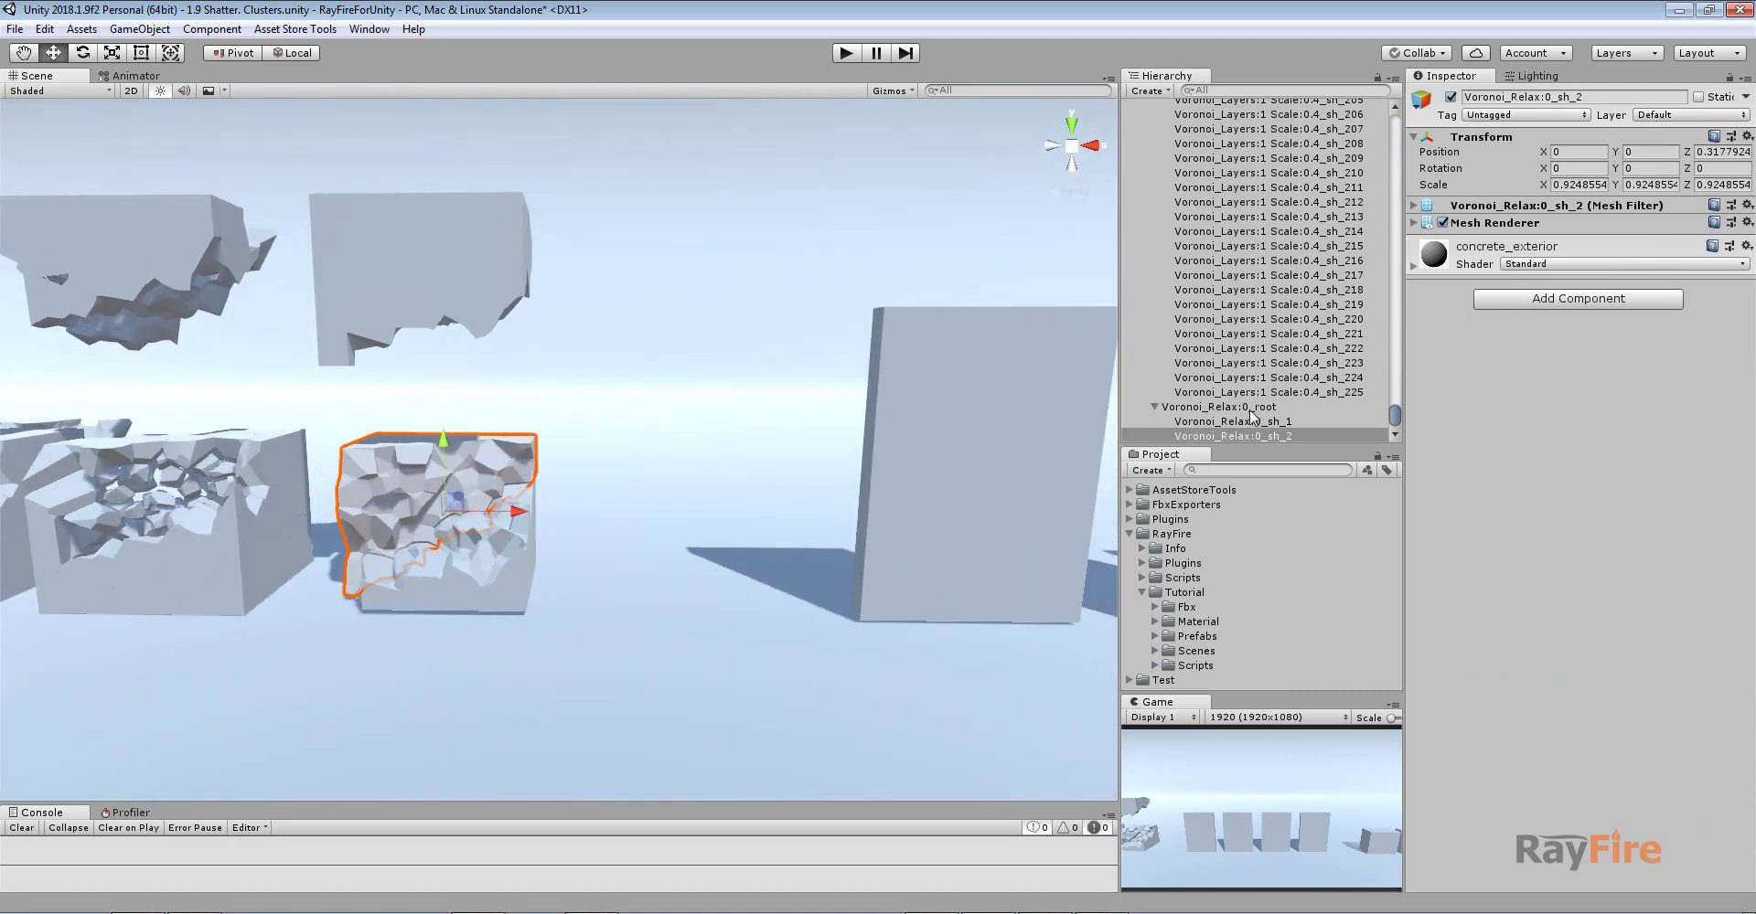
Turn on the Mesh Renderer of the Voronoi_Relax:1 block and frame the block beside the fragmented Relax:0 block
{"action": "left_click_drag", "start_coordinate": [1399, 406], "coordinate": [1387, 118]}
{"action": "left_click", "coordinate": [1321, 255]}
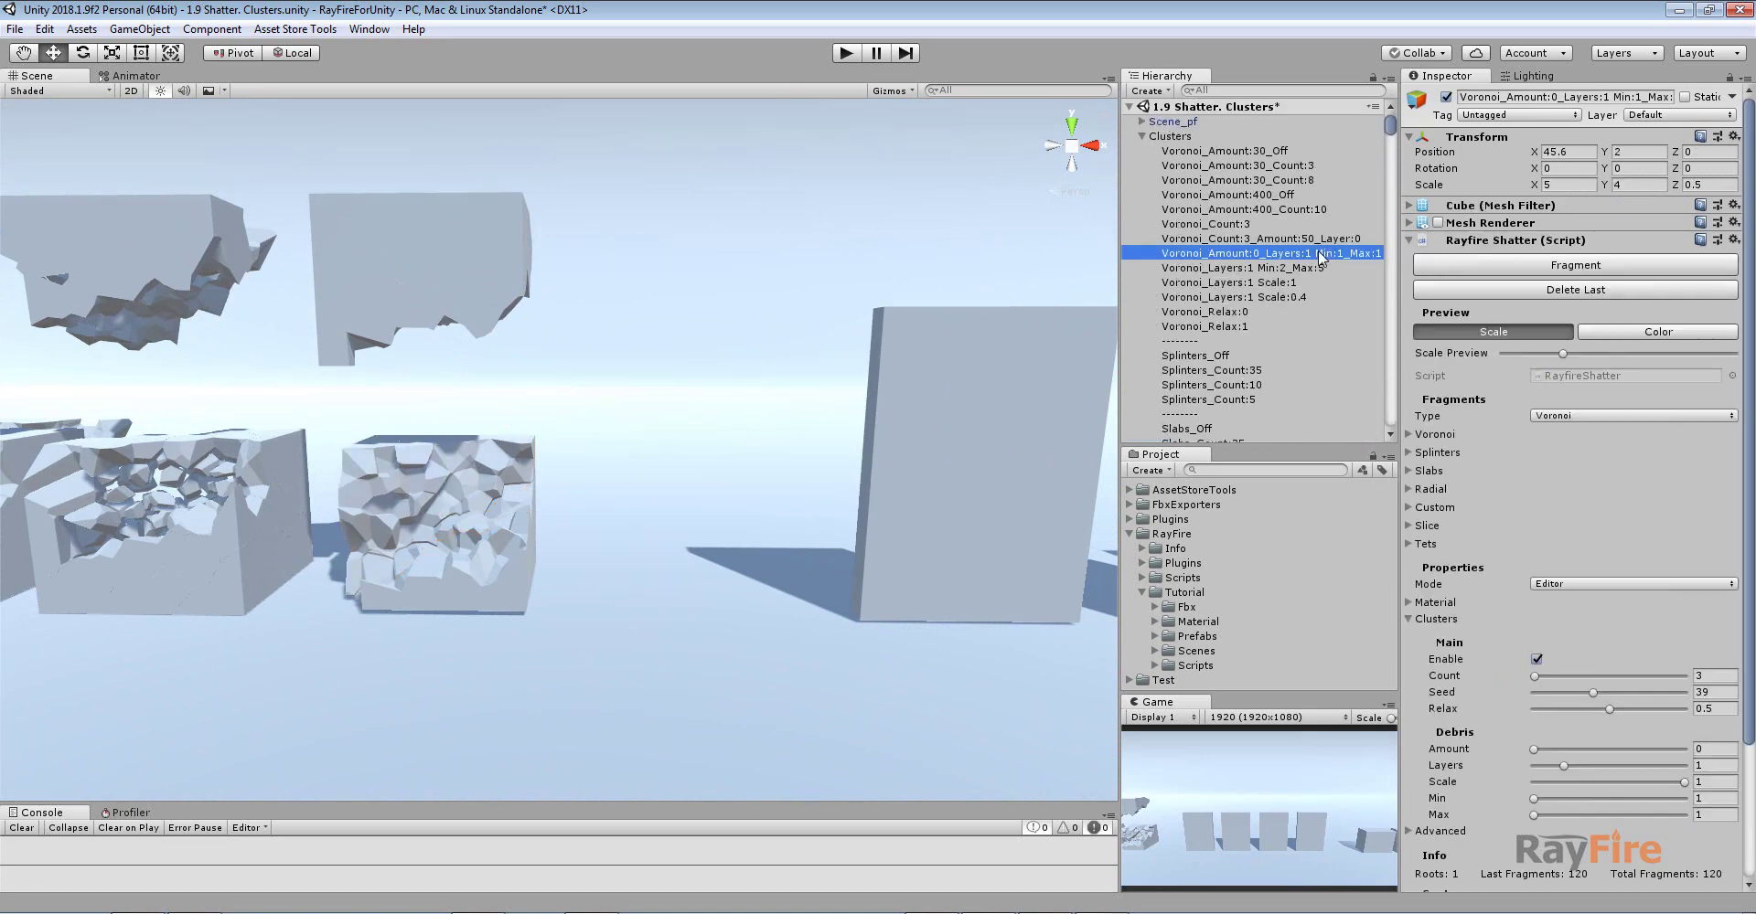
{"action": "left_click", "coordinate": [1230, 326]}
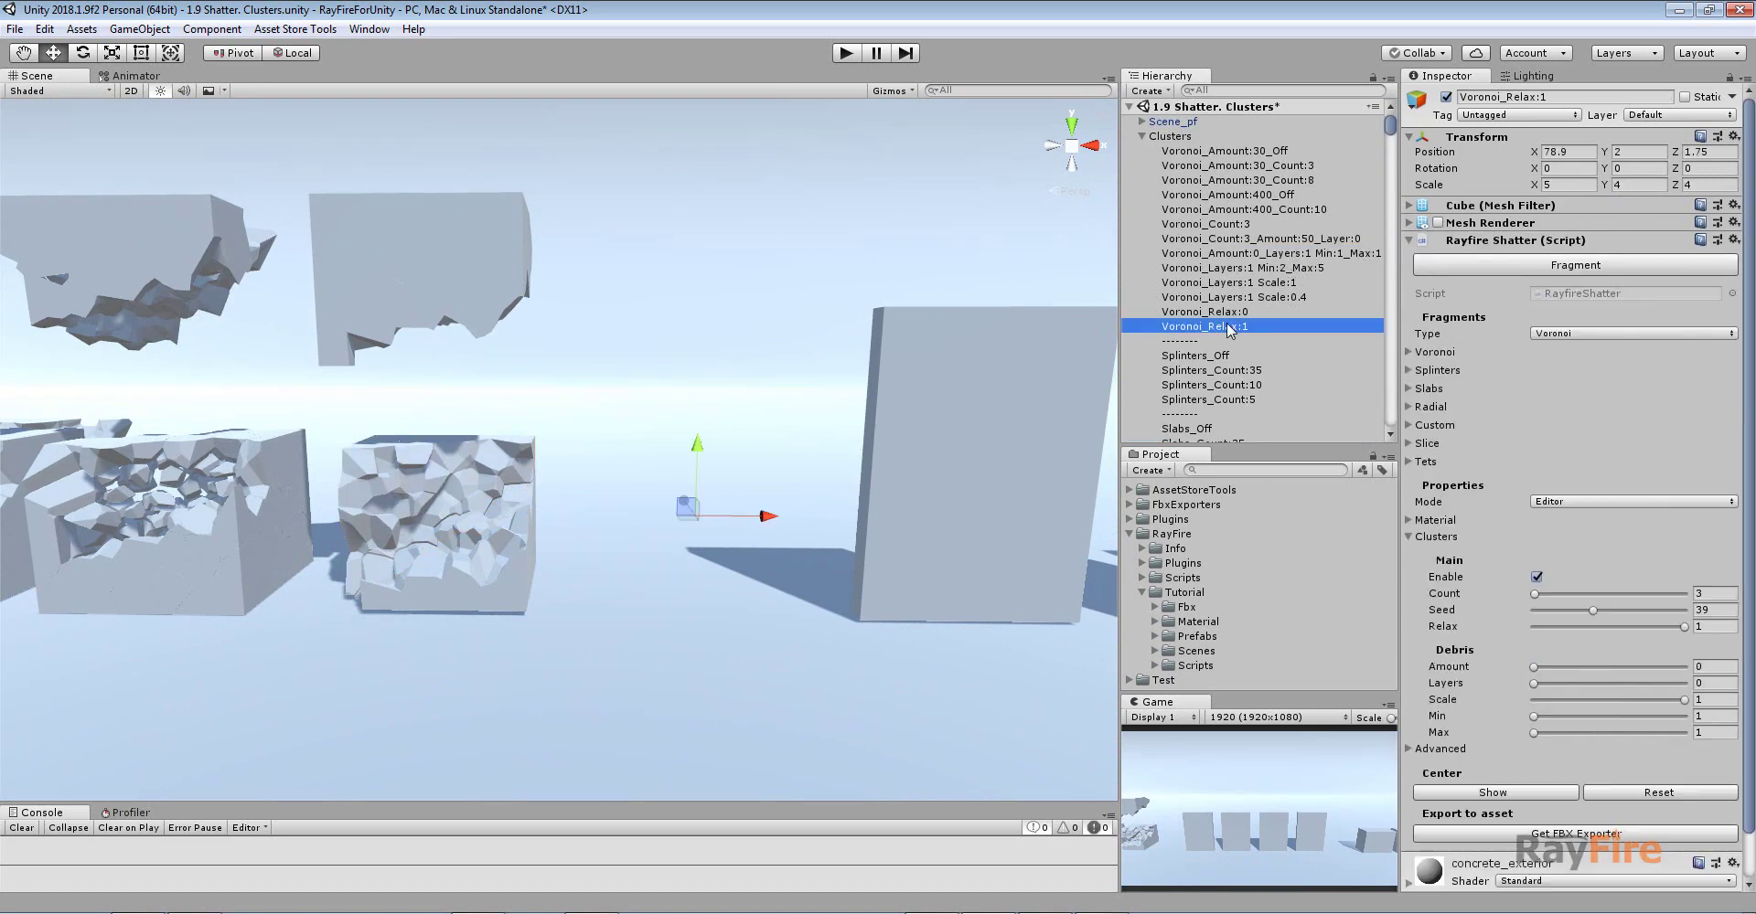
{"action": "left_click", "coordinate": [1438, 223]}
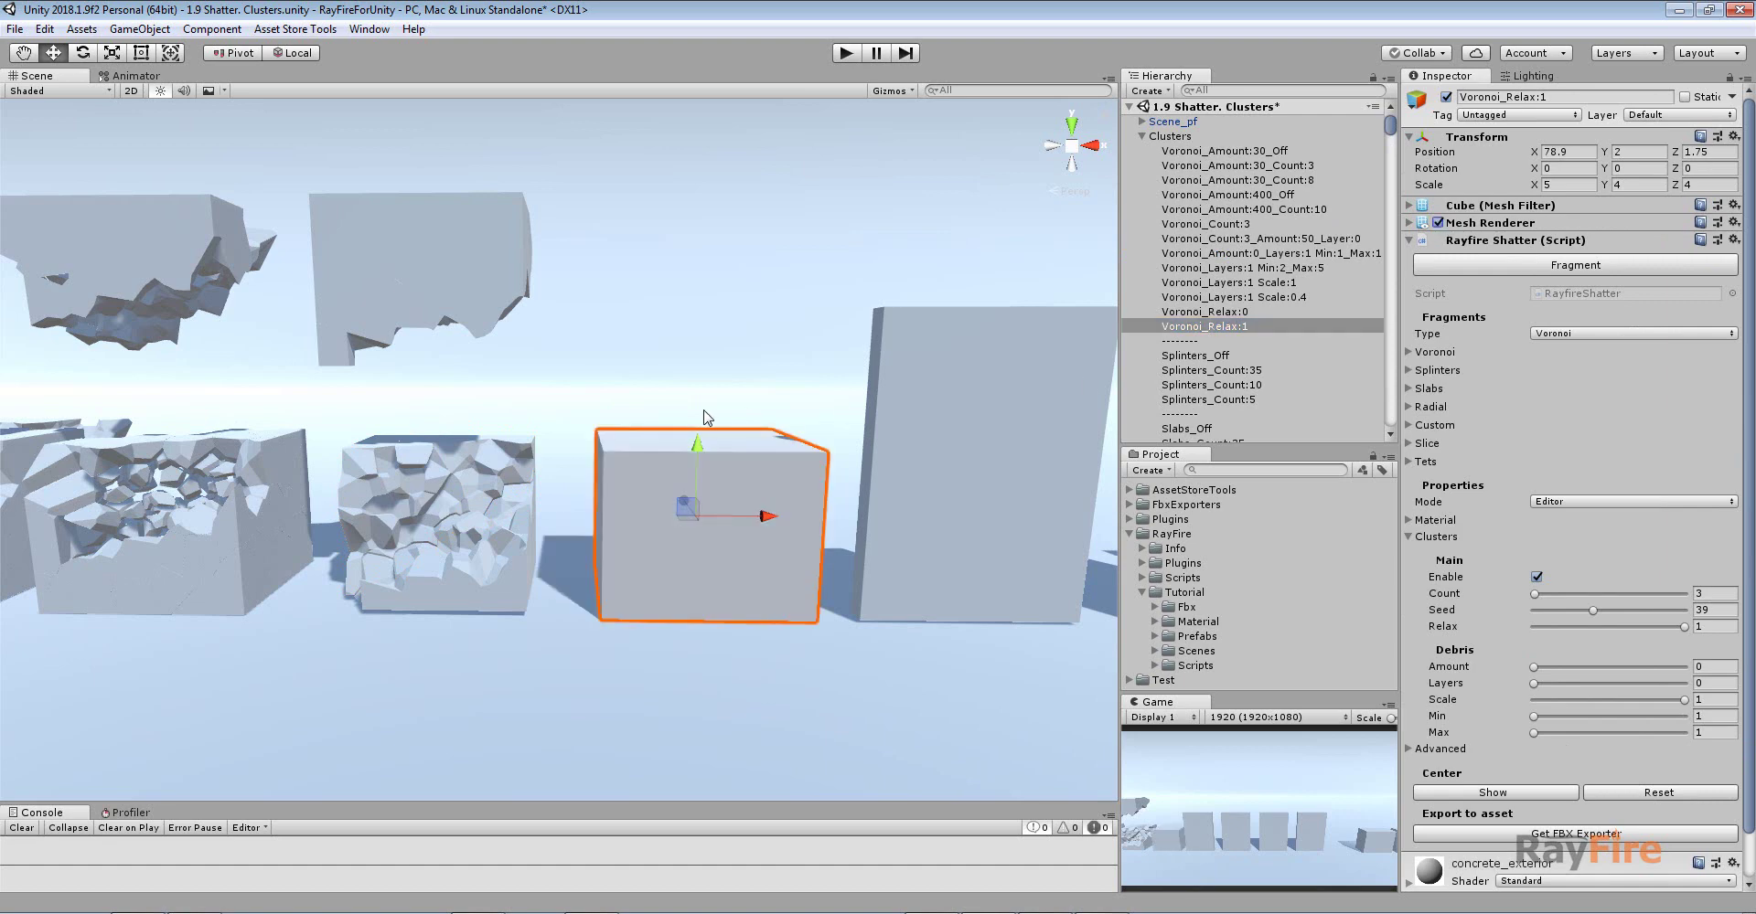
{"action": "key", "text": "f"}
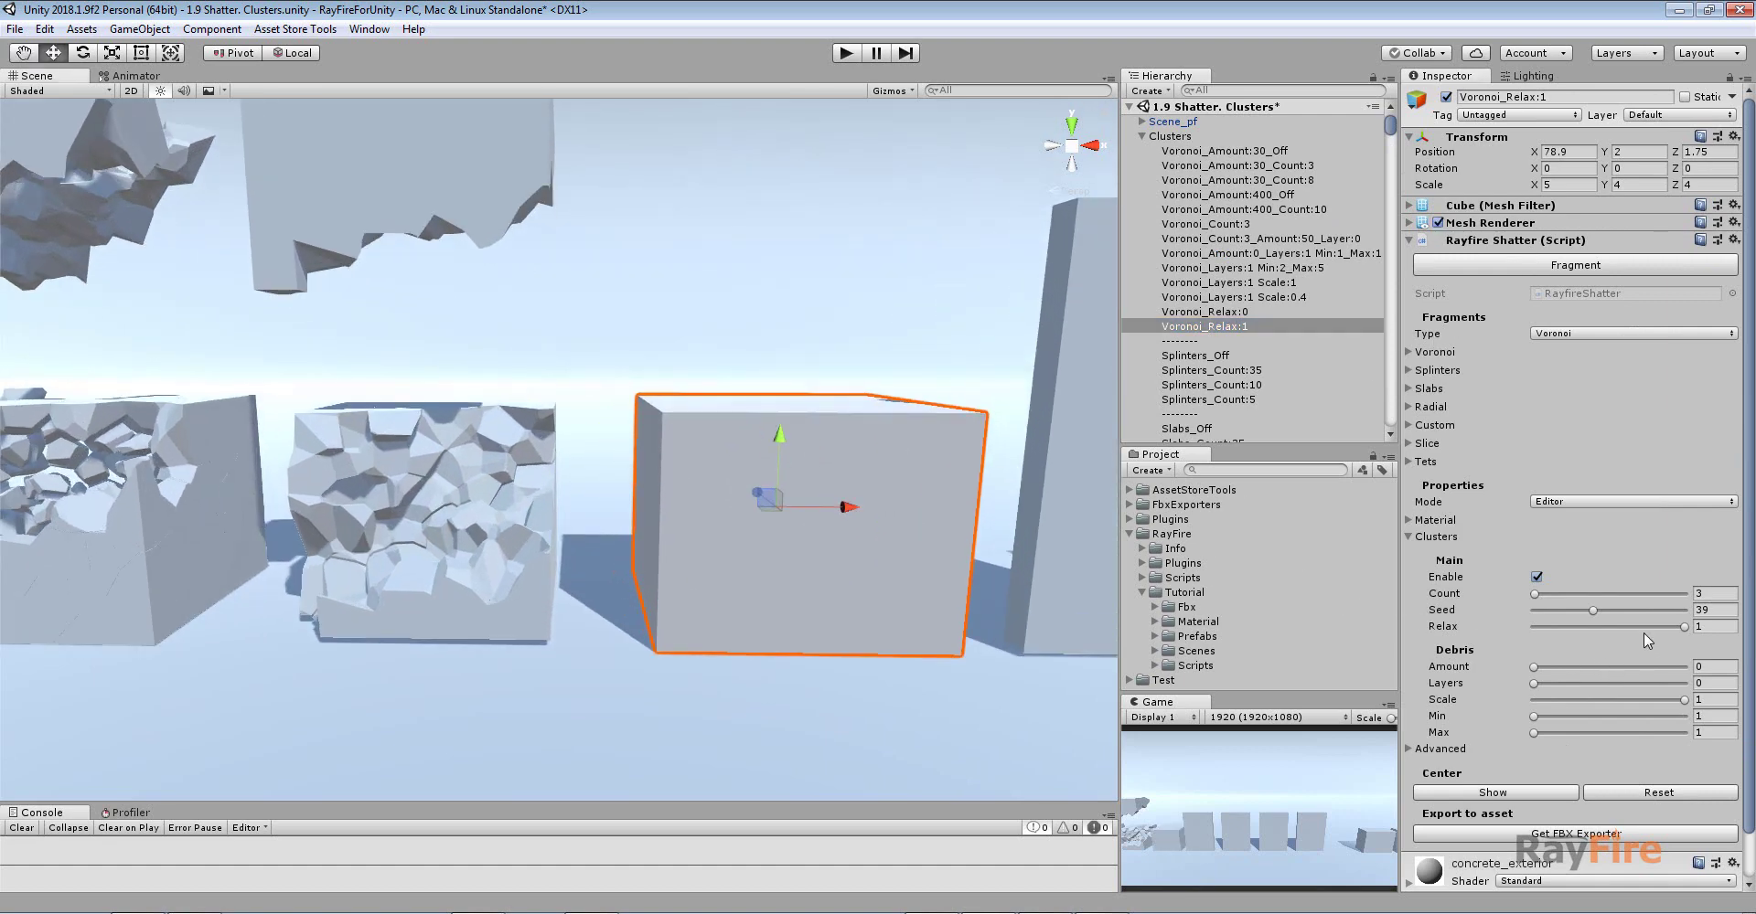
Fragment the Voronoi_Relax:1 block with cluster Relax 1 and lower its Scale Preview
{"action": "left_click", "coordinate": [1694, 630]}
{"action": "right_click_drag", "start_coordinate": [471, 462], "coordinate": [474, 287]}
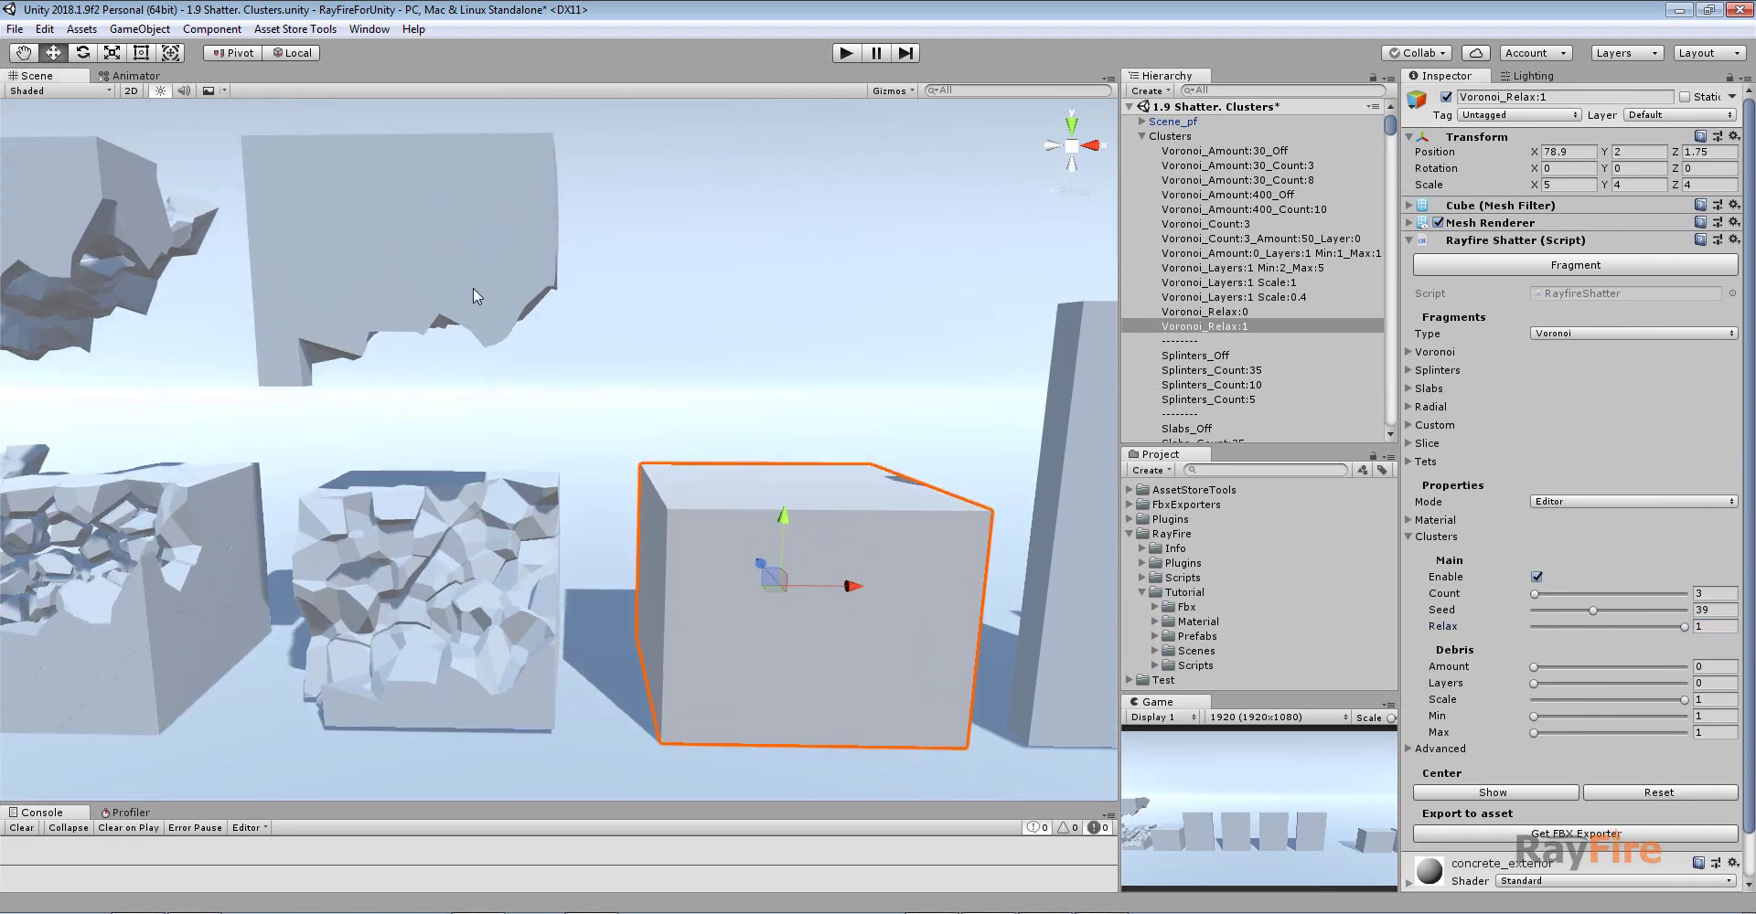
{"action": "left_click", "coordinate": [473, 287]}
{"action": "left_click", "coordinate": [787, 520]}
{"action": "left_click", "coordinate": [1470, 268]}
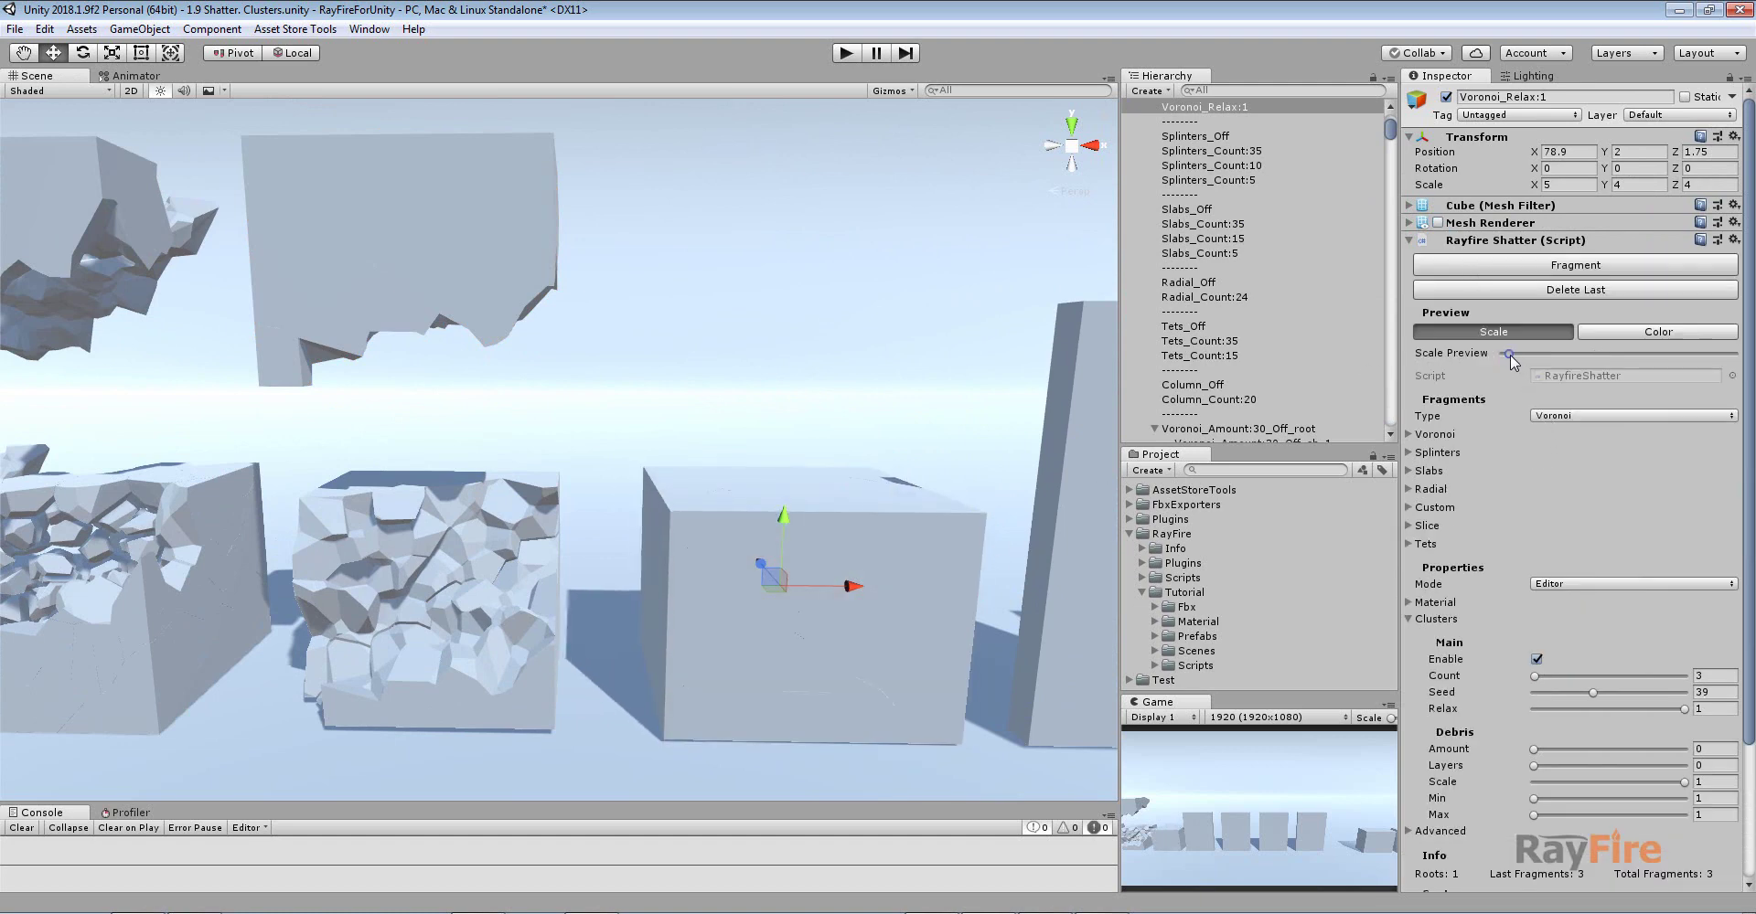
Lift the front cluster of the Relax:1 block above it and select the cluster behind to inspect its broken face
{"action": "left_click", "coordinate": [801, 535]}
{"action": "left_click_drag", "start_coordinate": [792, 525], "coordinate": [810, 199]}
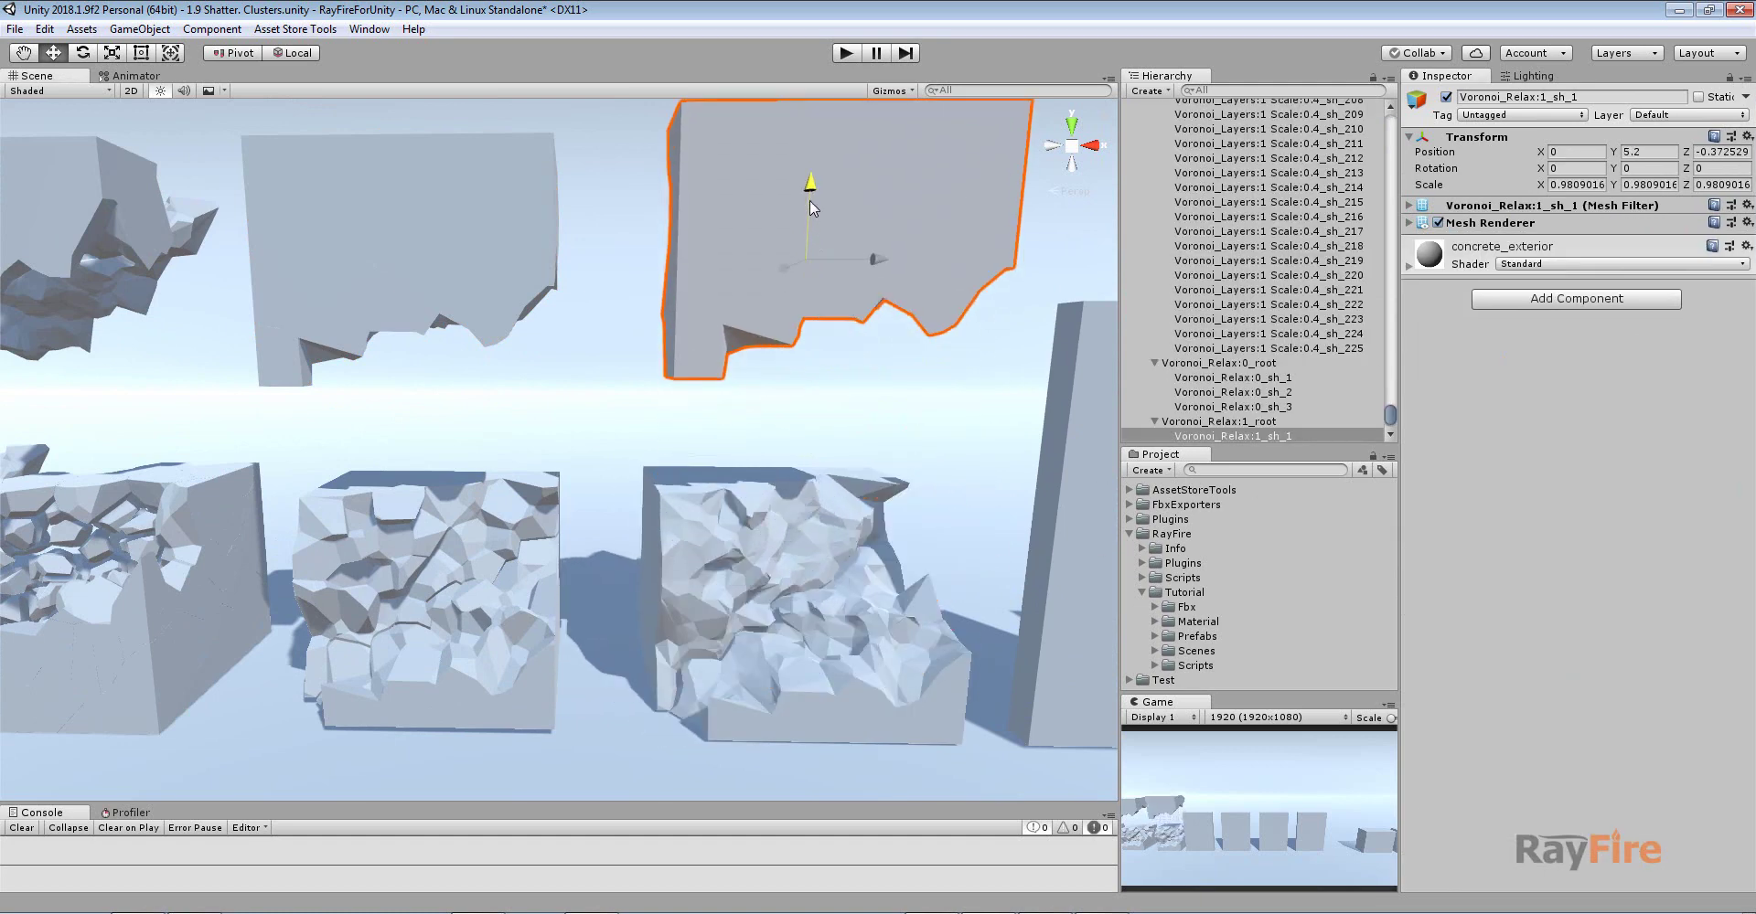
{"action": "left_click", "coordinate": [788, 547]}
{"action": "scroll", "coordinate": [782, 557], "scroll_direction": "up", "scroll_amount": 2}
{"action": "left_click_drag", "start_coordinate": [783, 557], "coordinate": [717, 476], "text": "alt"}
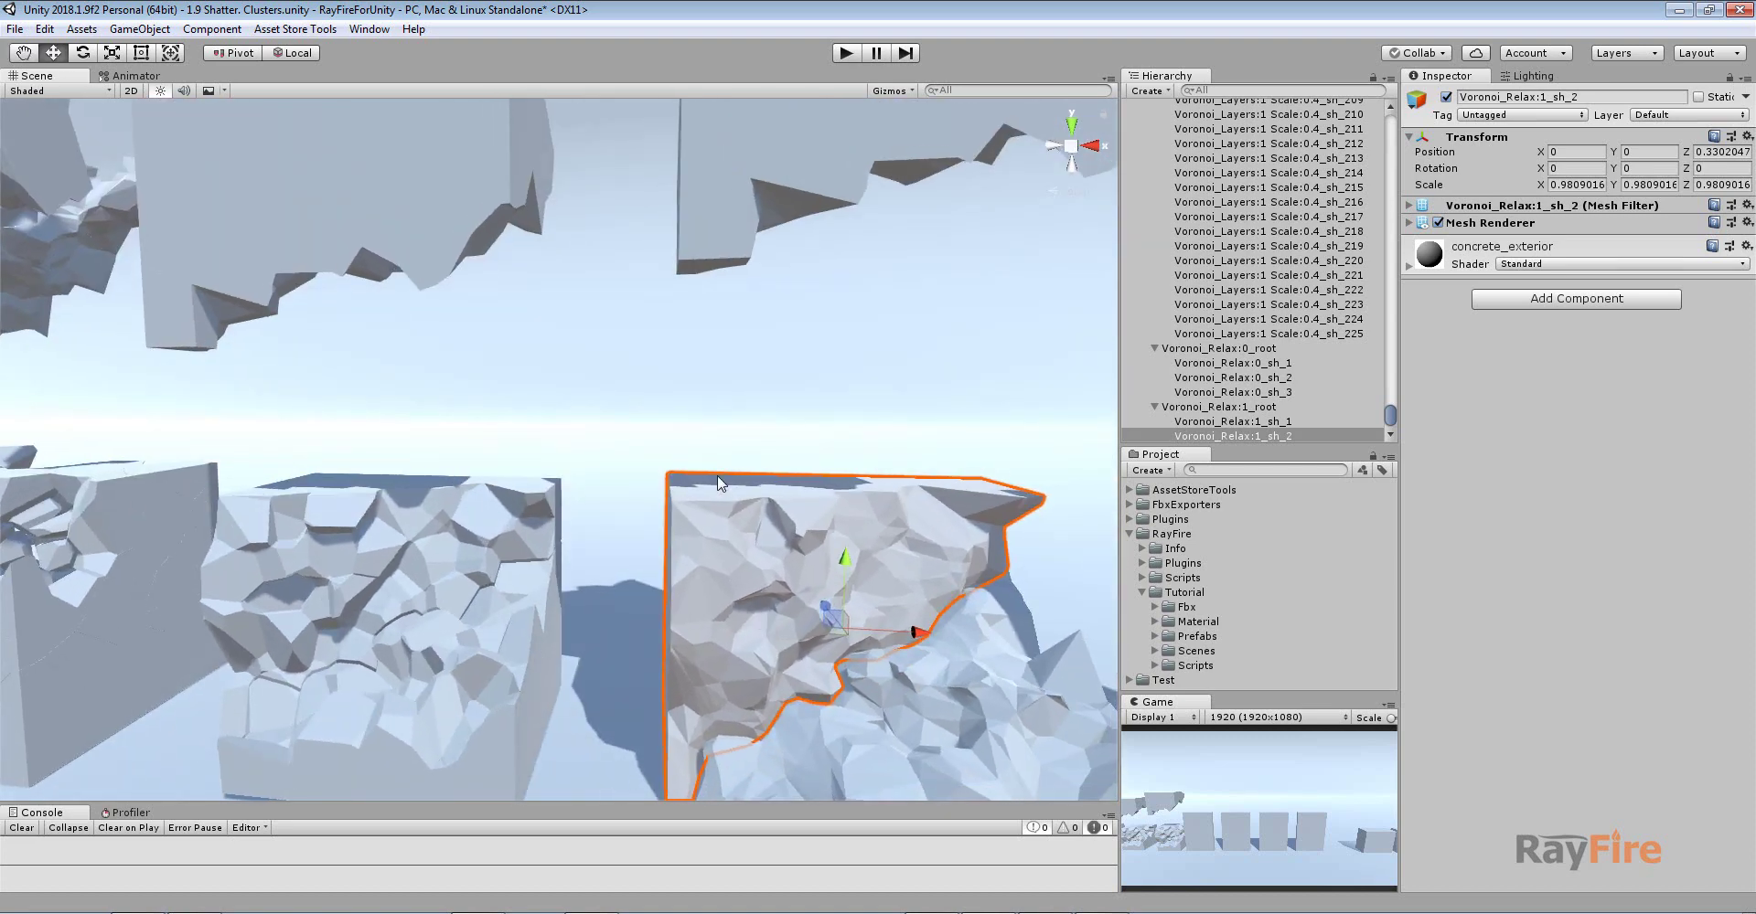
Select the lifted Relax:1 cluster and compare its lower edge with the lifted Relax:0 cluster
{"action": "scroll", "coordinate": [717, 475], "scroll_direction": "down", "scroll_amount": 2}
{"action": "middle_click_drag", "start_coordinate": [611, 324], "coordinate": [611, 423]}
{"action": "left_click", "coordinate": [498, 366]}
{"action": "left_click", "coordinate": [782, 310]}
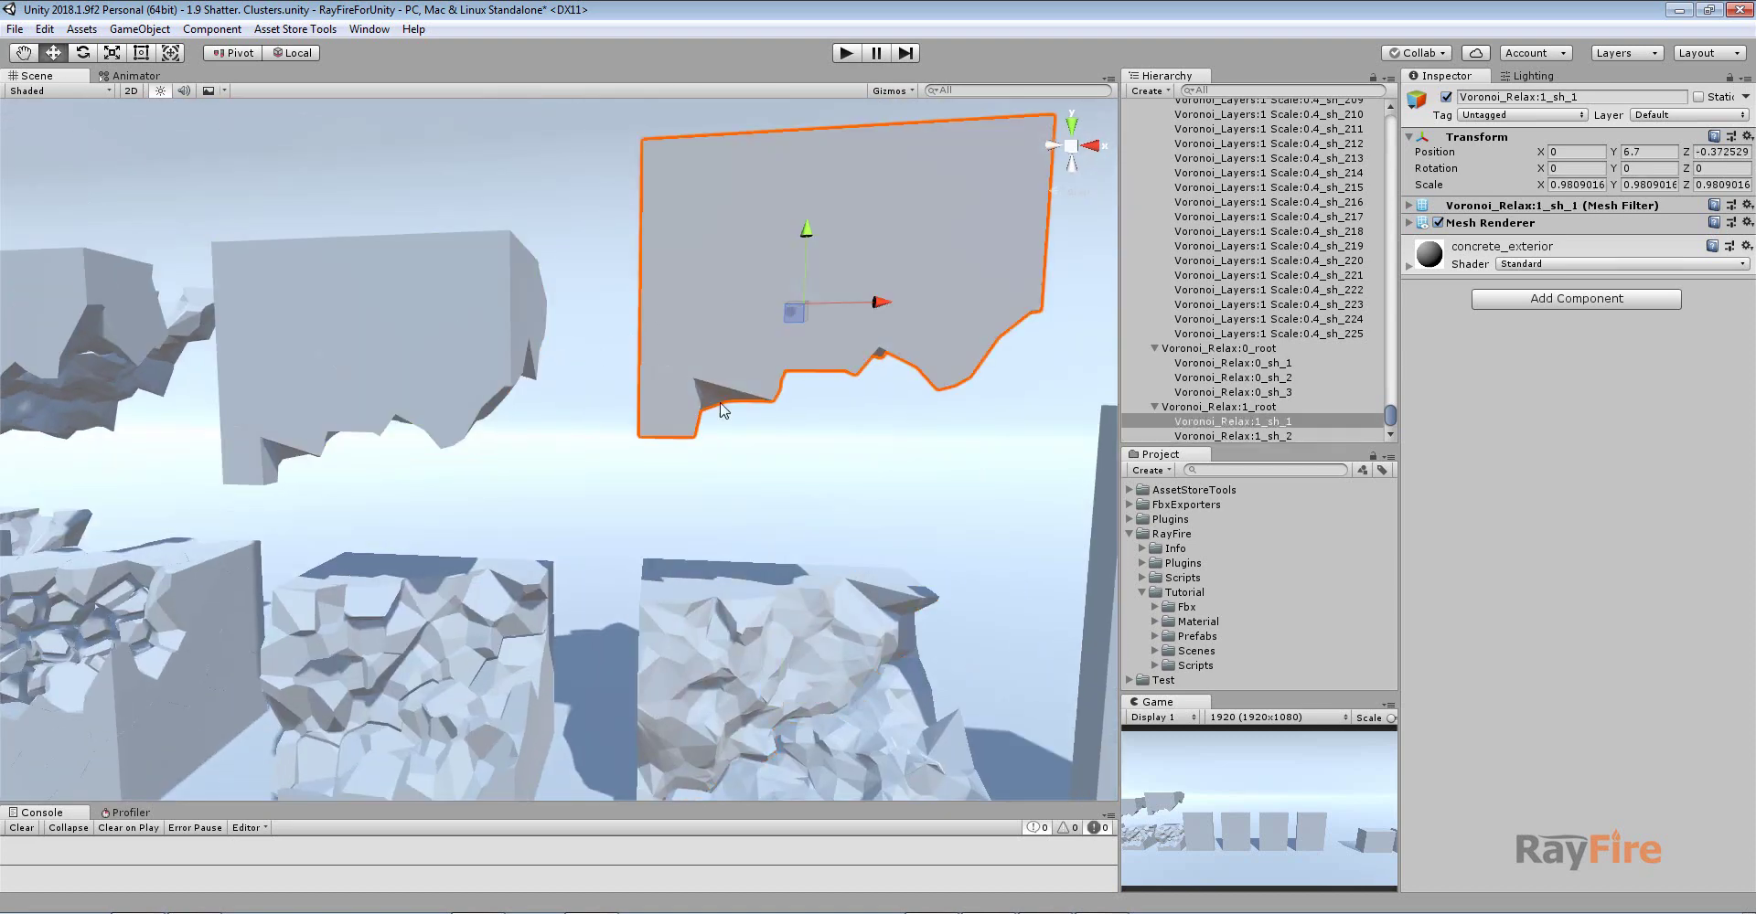
{"action": "middle_click_drag", "start_coordinate": [732, 474], "coordinate": [631, 328]}
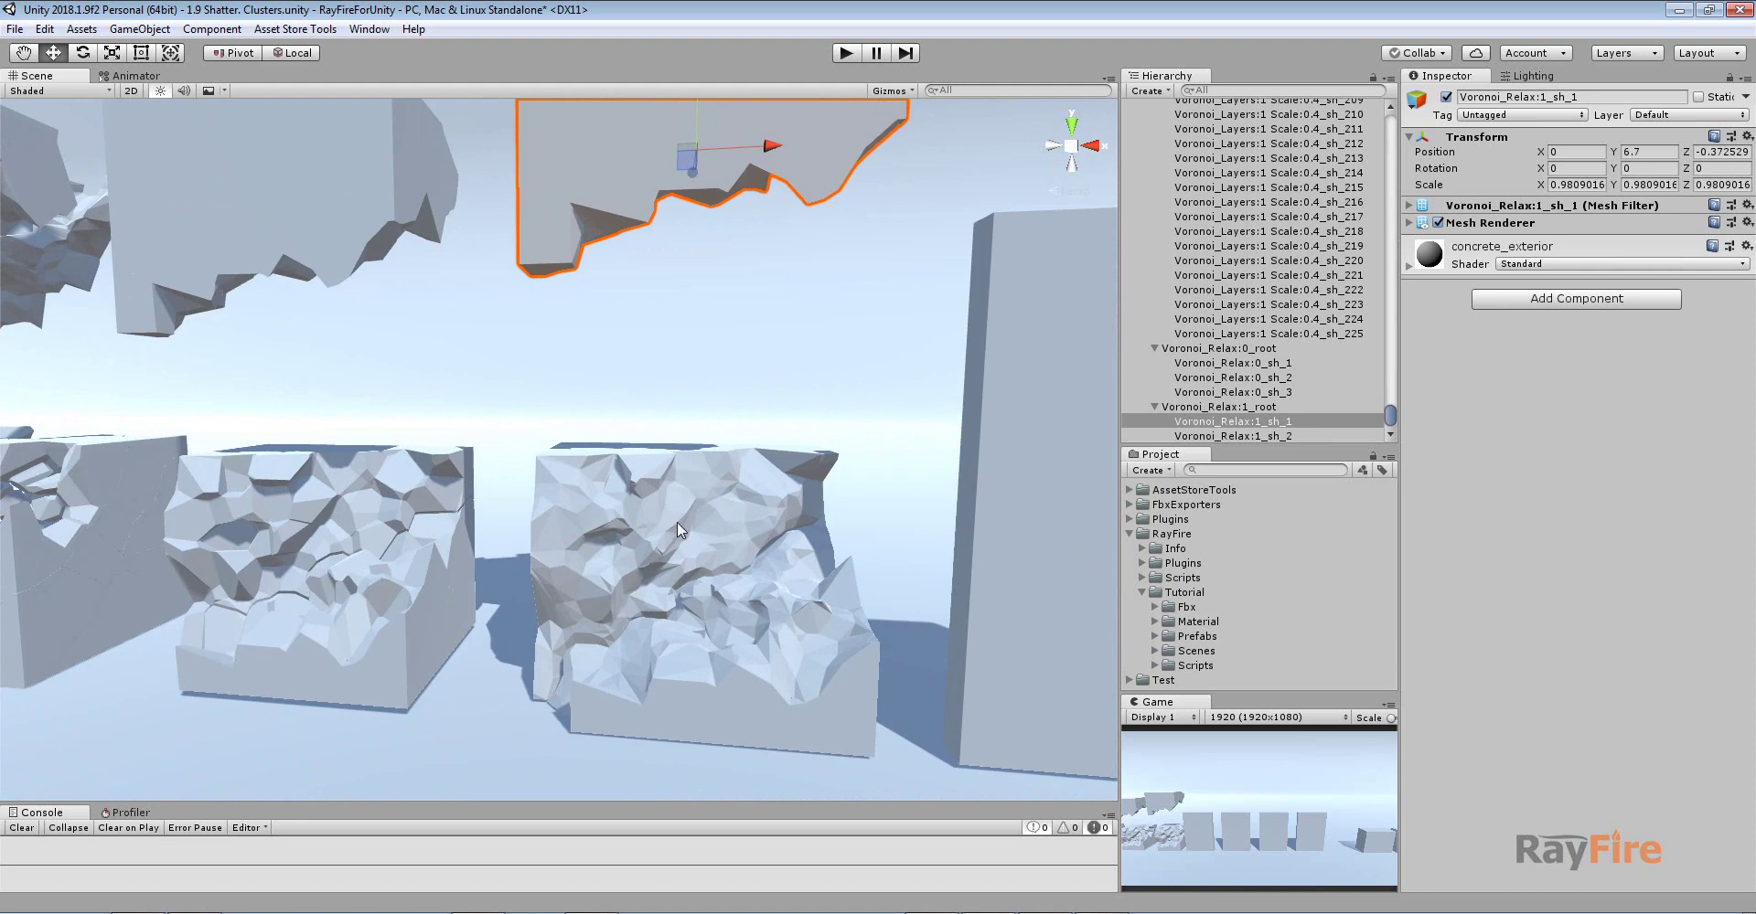
Select the rear cluster of the Relax:1 block and examine its broken surface up close and from farther back
{"action": "left_click", "coordinate": [692, 544]}
{"action": "right_click_drag", "start_coordinate": [693, 544], "coordinate": [602, 446]}
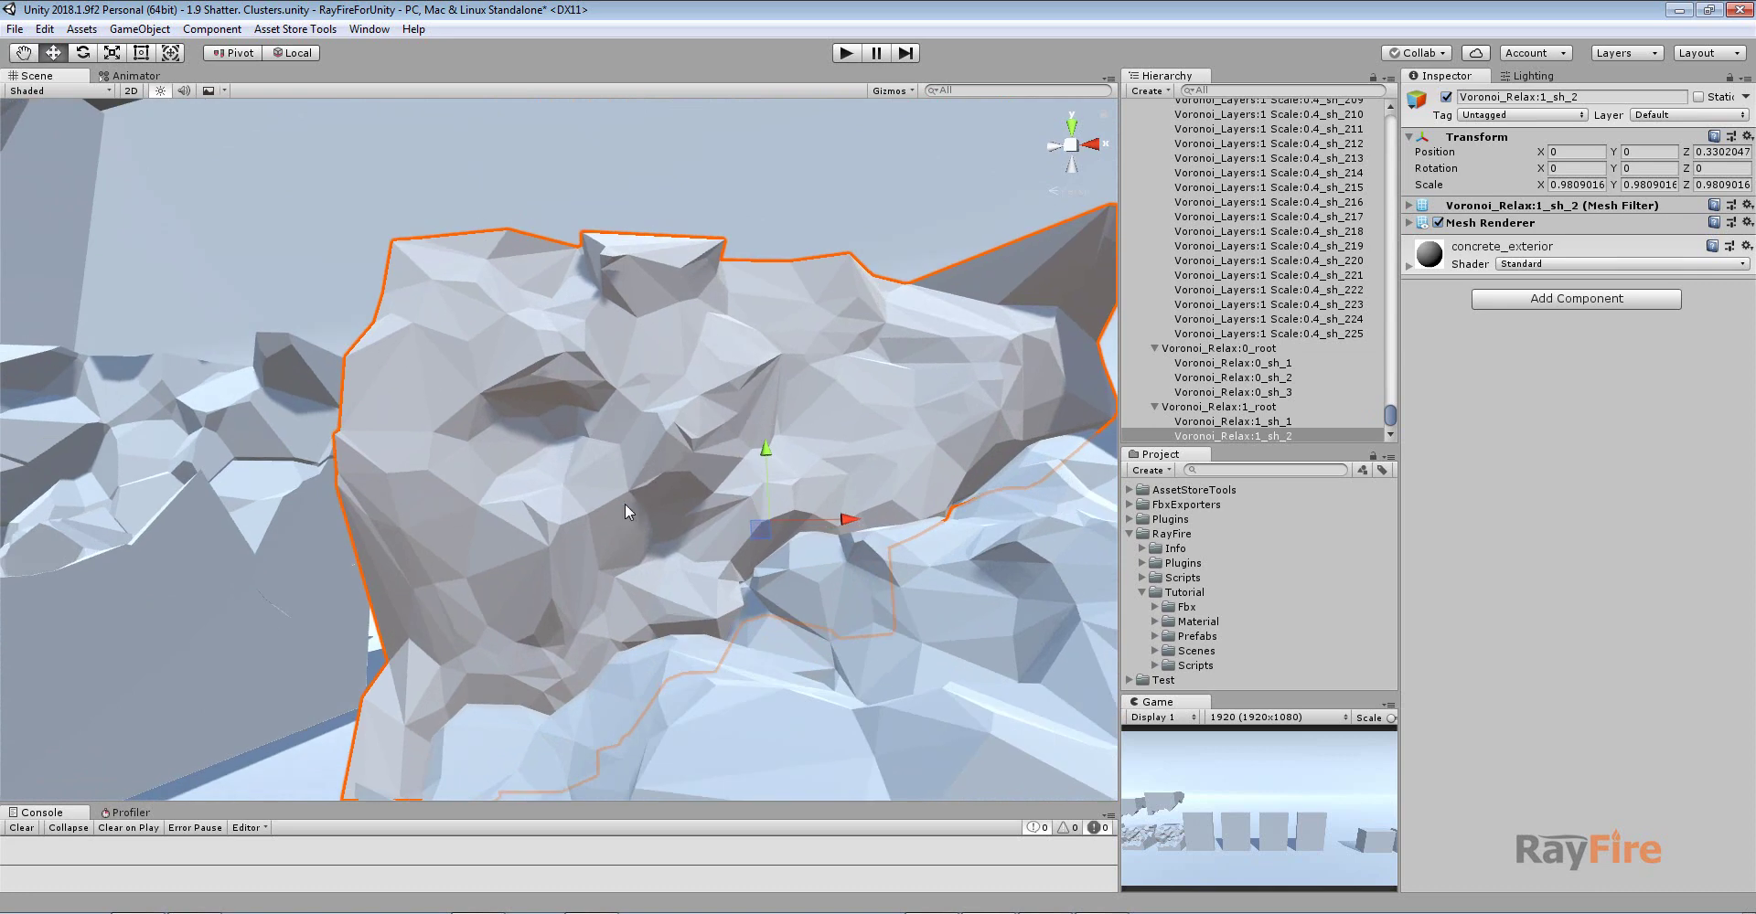
{"action": "scroll", "coordinate": [625, 505], "scroll_direction": "down", "scroll_amount": 4}
{"action": "right_click_drag", "start_coordinate": [667, 527], "coordinate": [690, 605]}
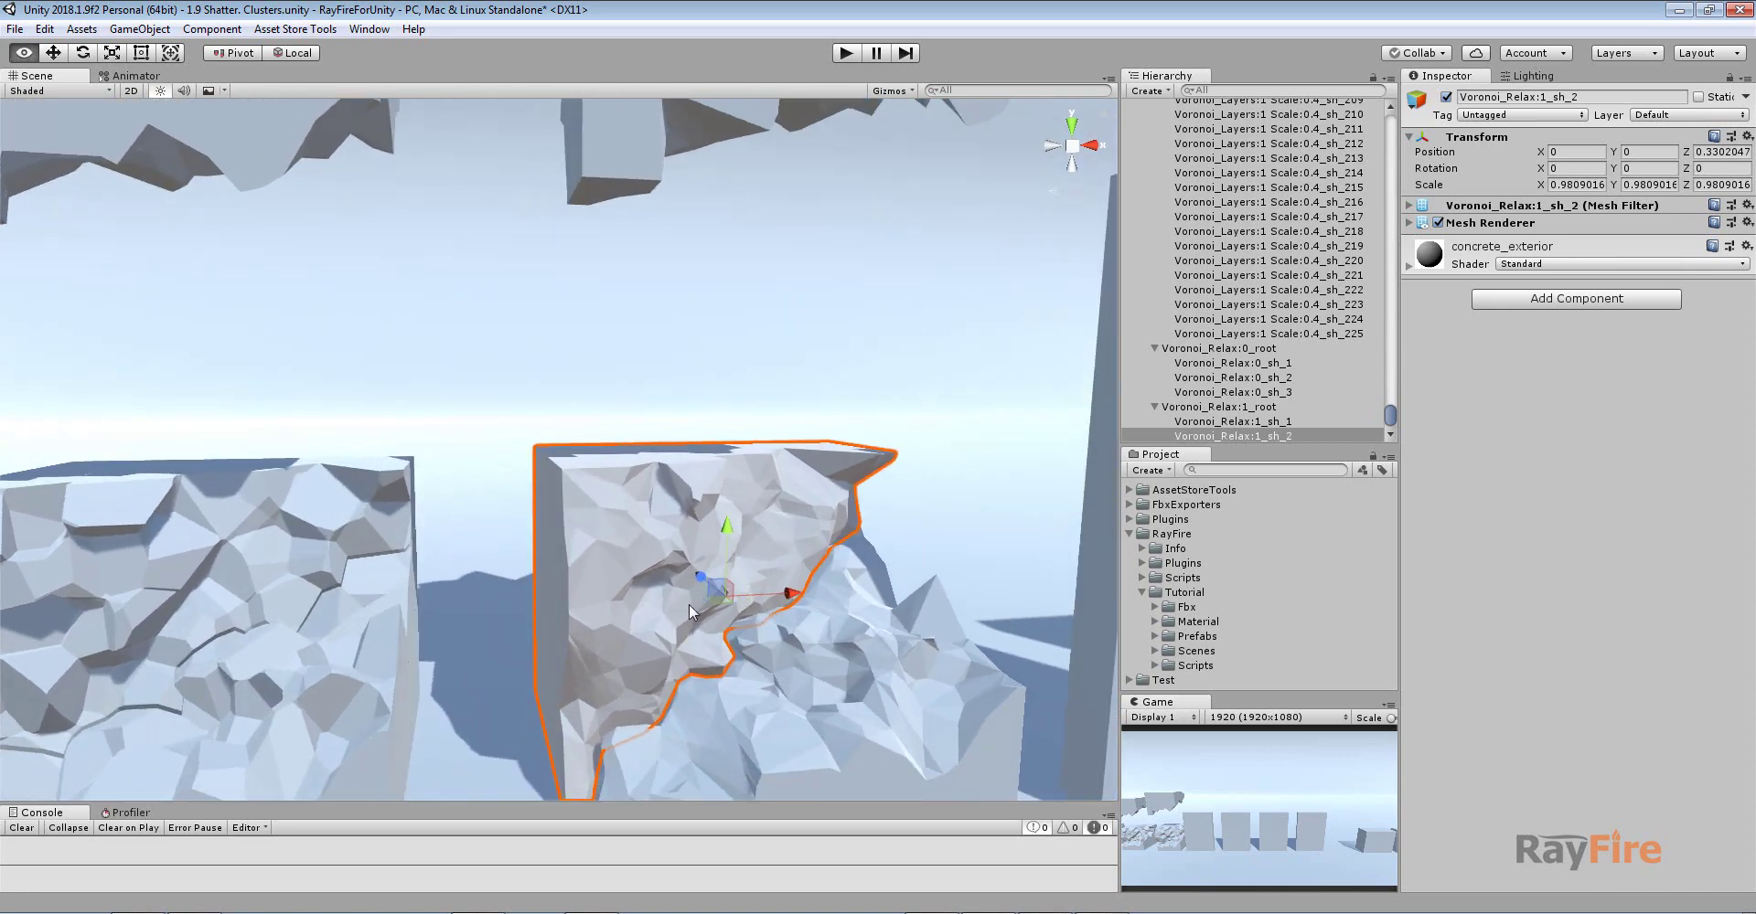
{"action": "middle_click_drag", "start_coordinate": [689, 604], "coordinate": [729, 494]}
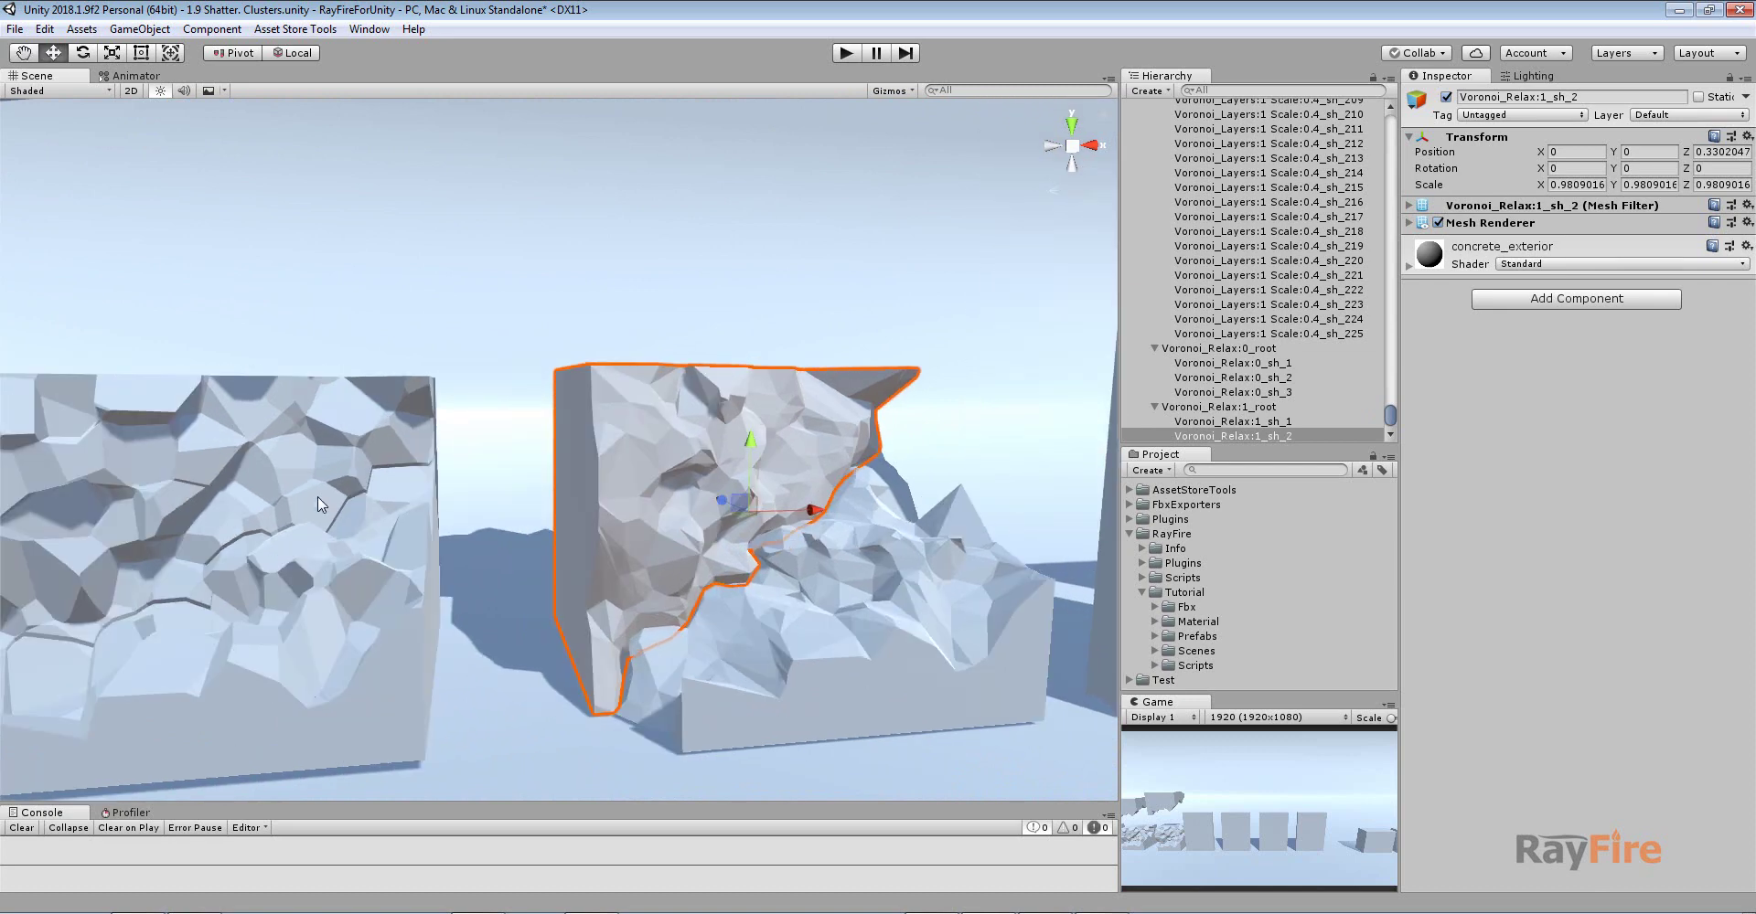
Compare the Relax:0 broken face with the Relax:1 rear cluster, framing the latter and viewing it from several angles
{"action": "left_click", "coordinate": [163, 476]}
{"action": "middle_click_drag", "start_coordinate": [163, 476], "coordinate": [288, 470]}
{"action": "middle_click_drag", "start_coordinate": [934, 455], "coordinate": [670, 482]}
{"action": "left_click", "coordinate": [670, 483]}
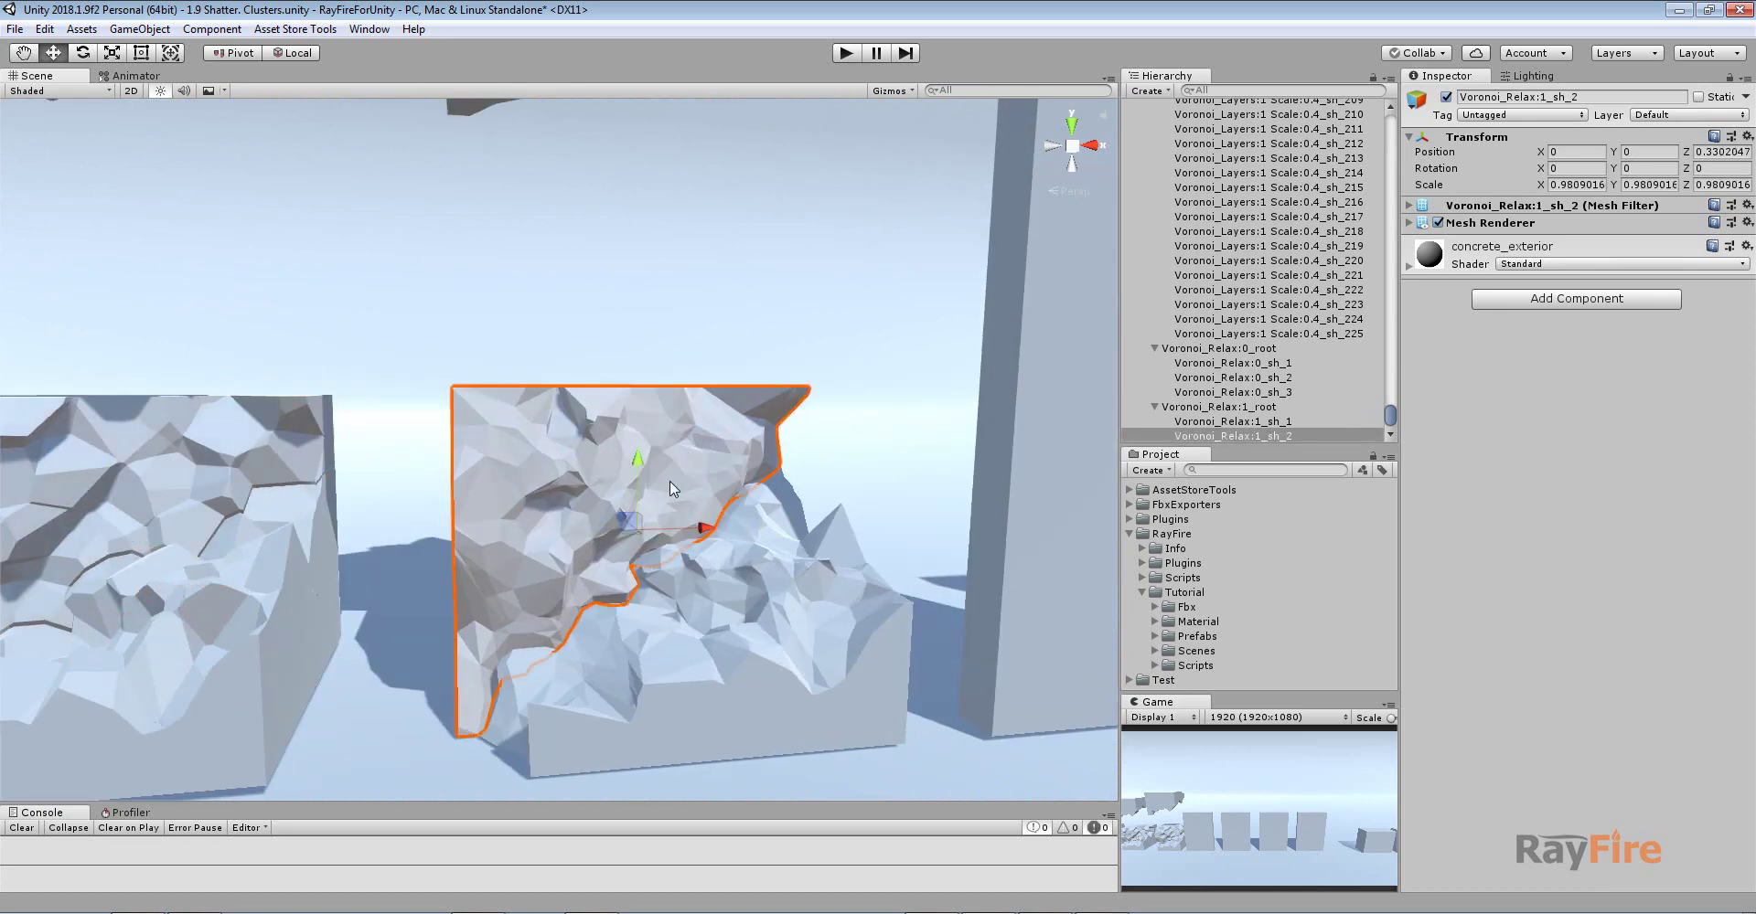
{"action": "key", "text": "f"}
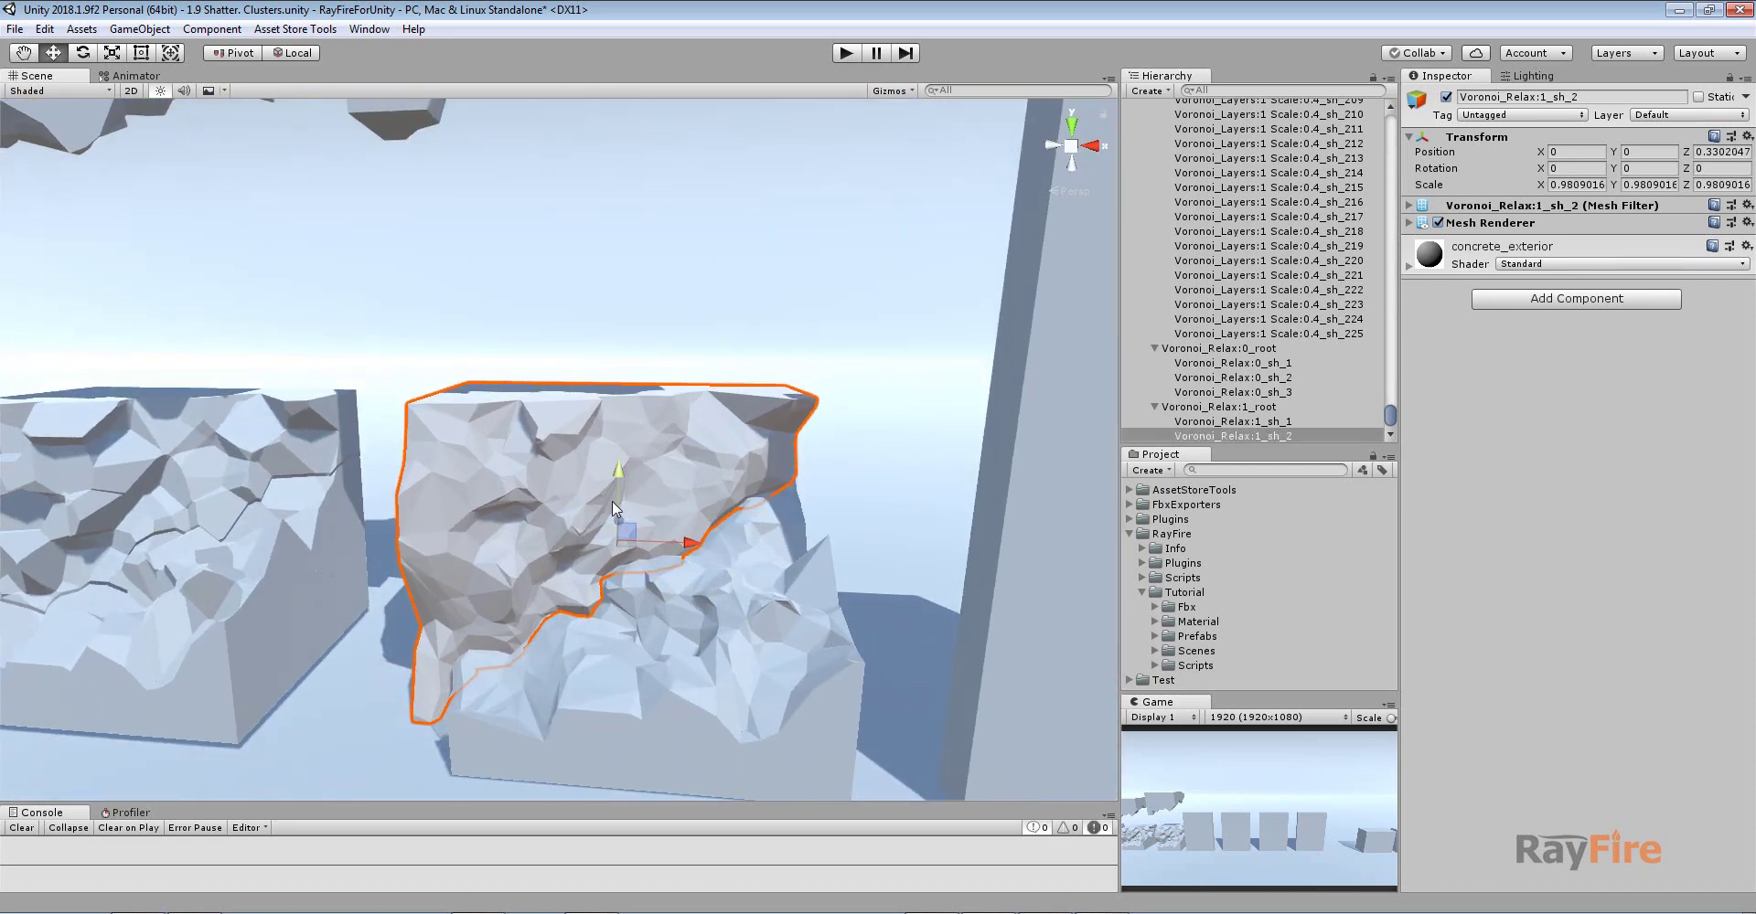
{"action": "mouse_move", "coordinate": [596, 518]}
{"action": "left_mouse_down", "text": "alt"}
{"action": "mouse_move", "coordinate": [628, 501]}
{"action": "mouse_move", "coordinate": [578, 510]}
{"action": "left_mouse_up", "text": "alt"}
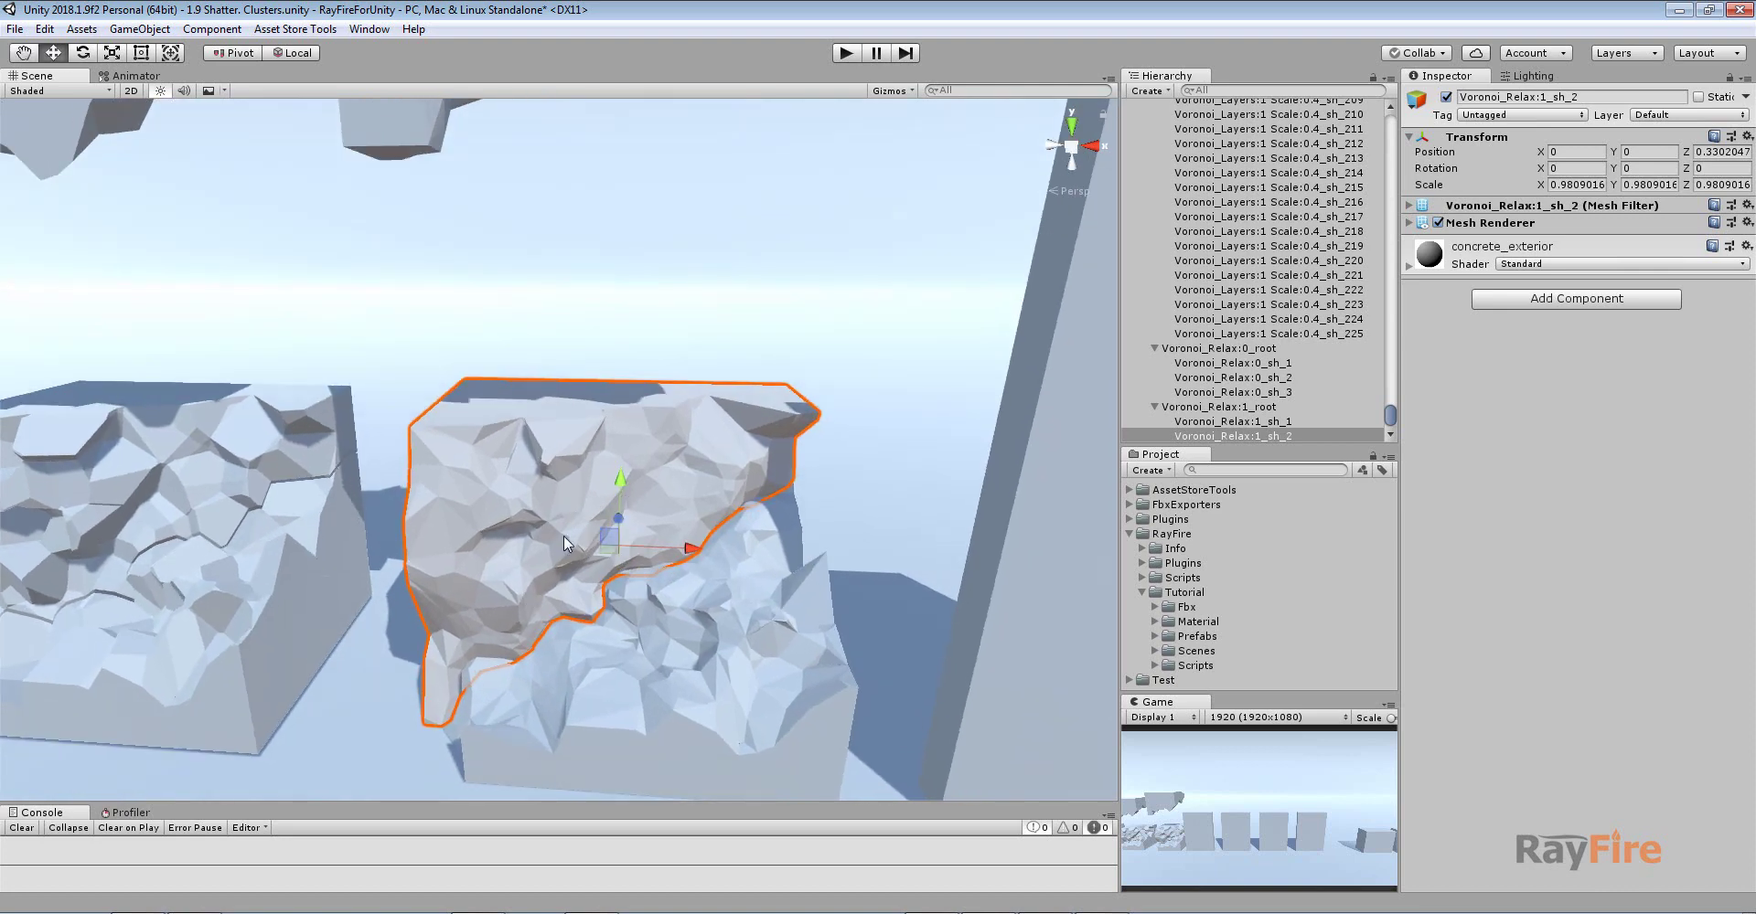
{"action": "left_click_drag", "start_coordinate": [549, 572], "coordinate": [580, 475], "text": "alt"}
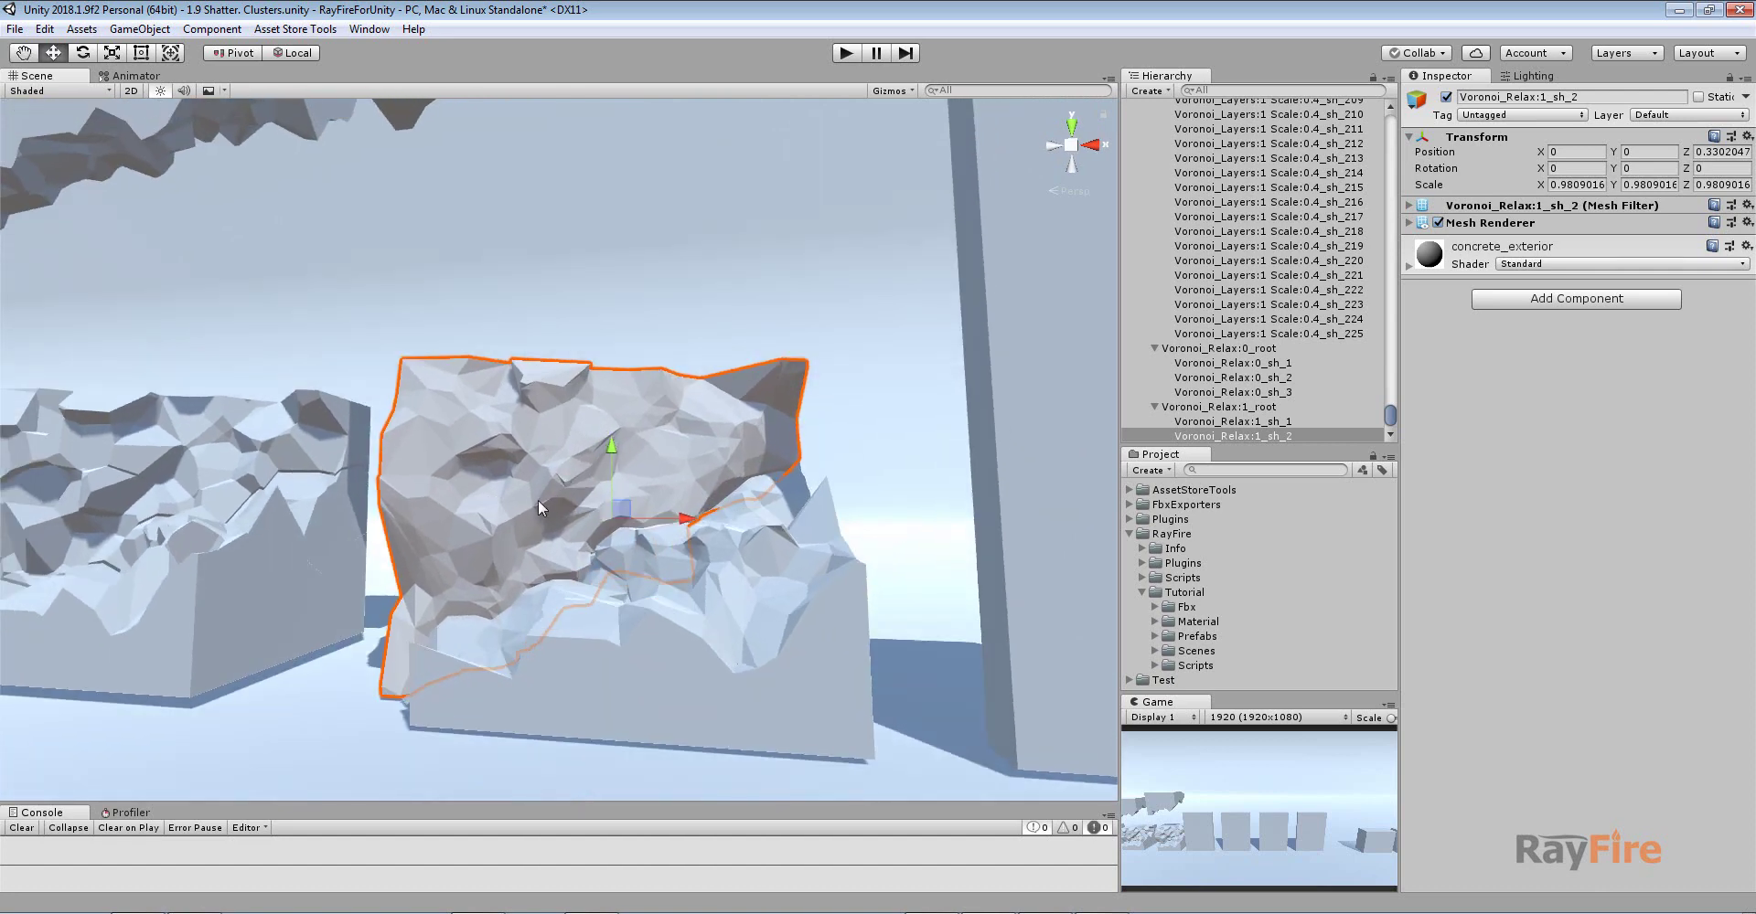
Select the rear cluster of the Relax:0 block and examine its broken face next to the Relax:1 block
{"action": "middle_click_drag", "start_coordinate": [537, 499], "coordinate": [732, 537]}
{"action": "left_click", "coordinate": [310, 500]}
{"action": "scroll", "coordinate": [279, 528], "scroll_direction": "up", "scroll_amount": 1}
{"action": "left_click_drag", "start_coordinate": [277, 529], "coordinate": [304, 513], "text": "alt"}
{"action": "scroll", "coordinate": [585, 558], "scroll_direction": "down", "scroll_amount": 10}
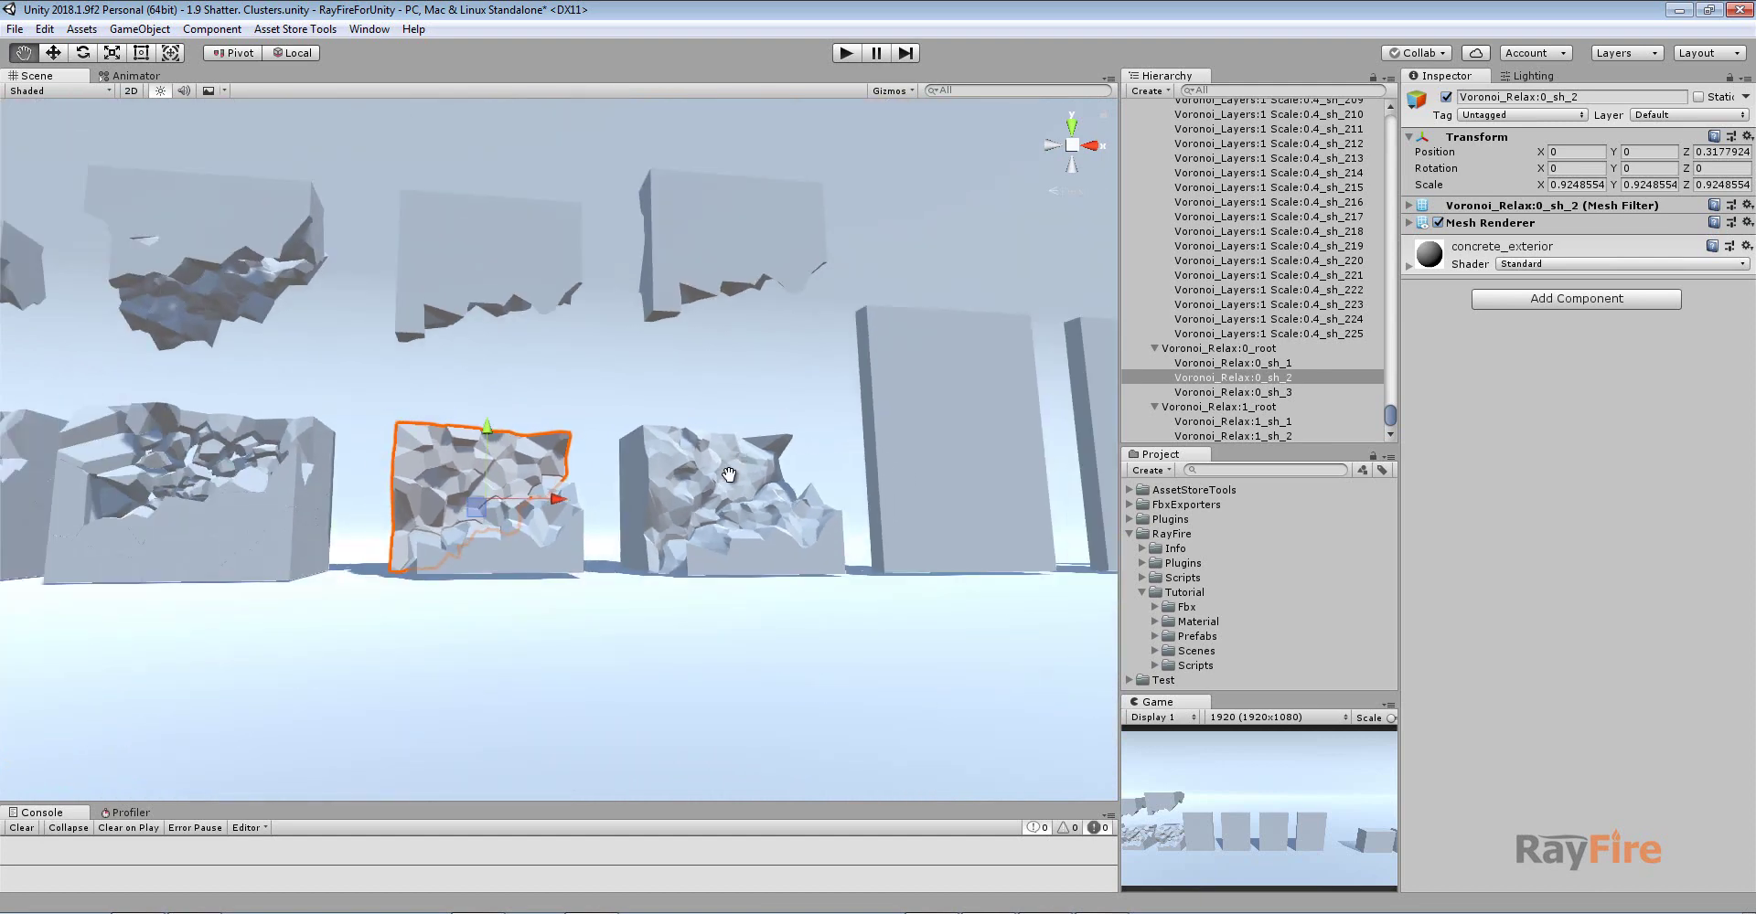
Select and frame the Splinters_Off wall and fragment it with clusters disabled
{"action": "middle_click_drag", "start_coordinate": [729, 475], "coordinate": [580, 585]}
{"action": "left_click_drag", "start_coordinate": [580, 584], "coordinate": [702, 639], "text": "alt"}
{"action": "left_click", "coordinate": [701, 645]}
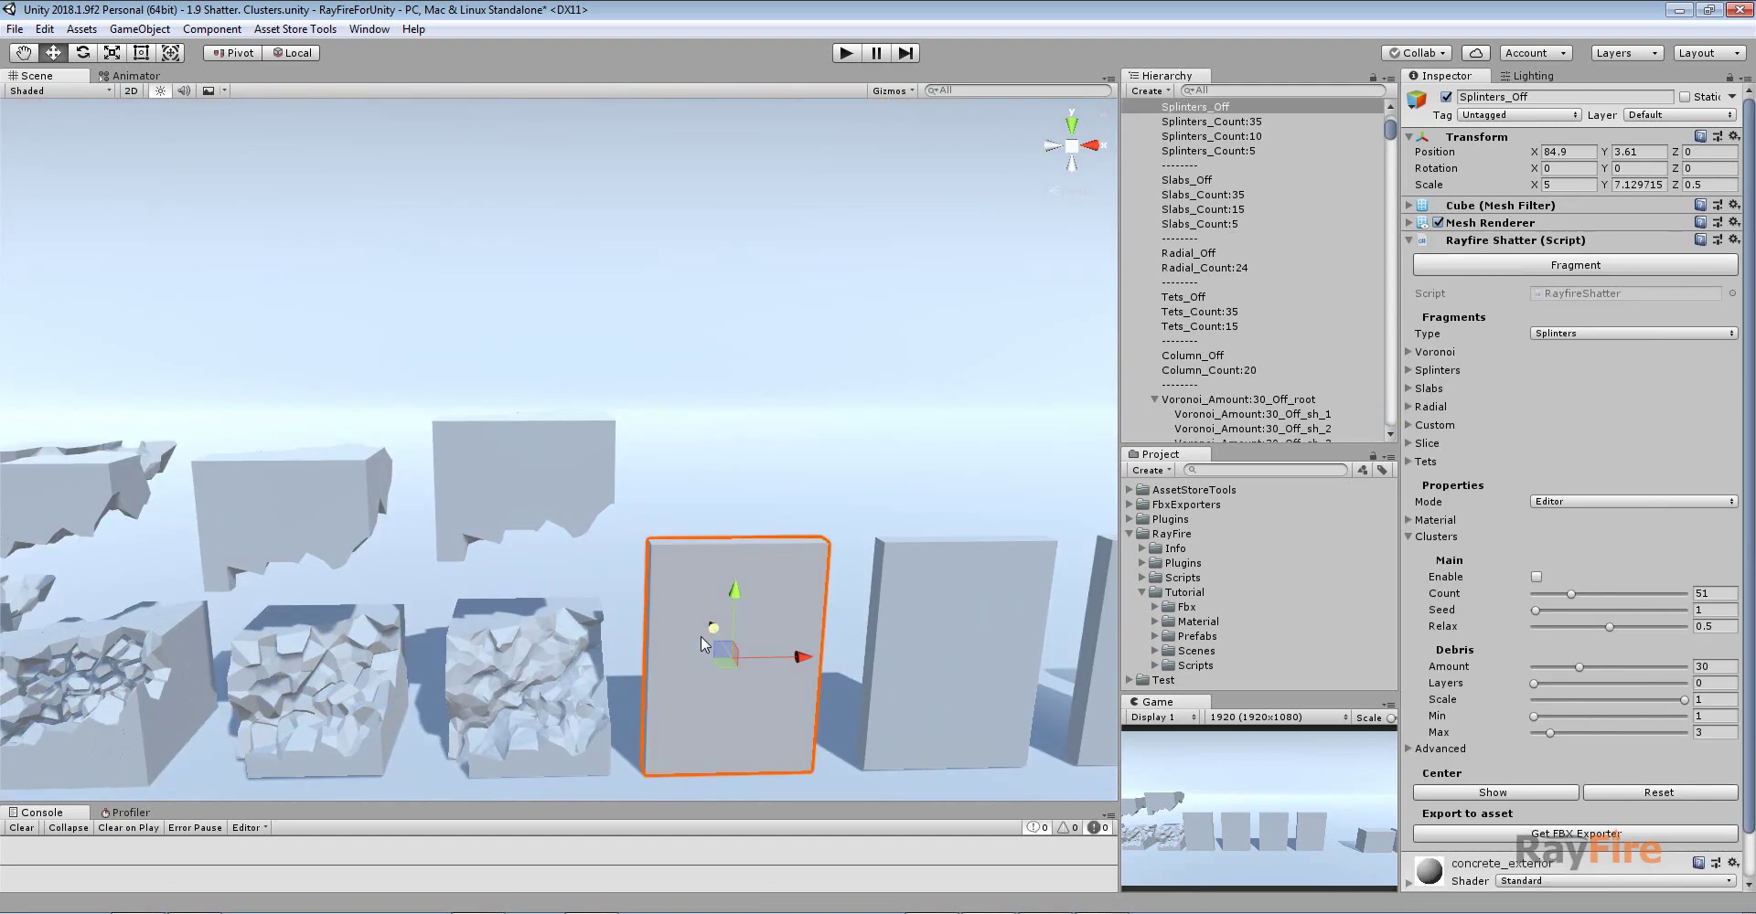
{"action": "key", "text": "f"}
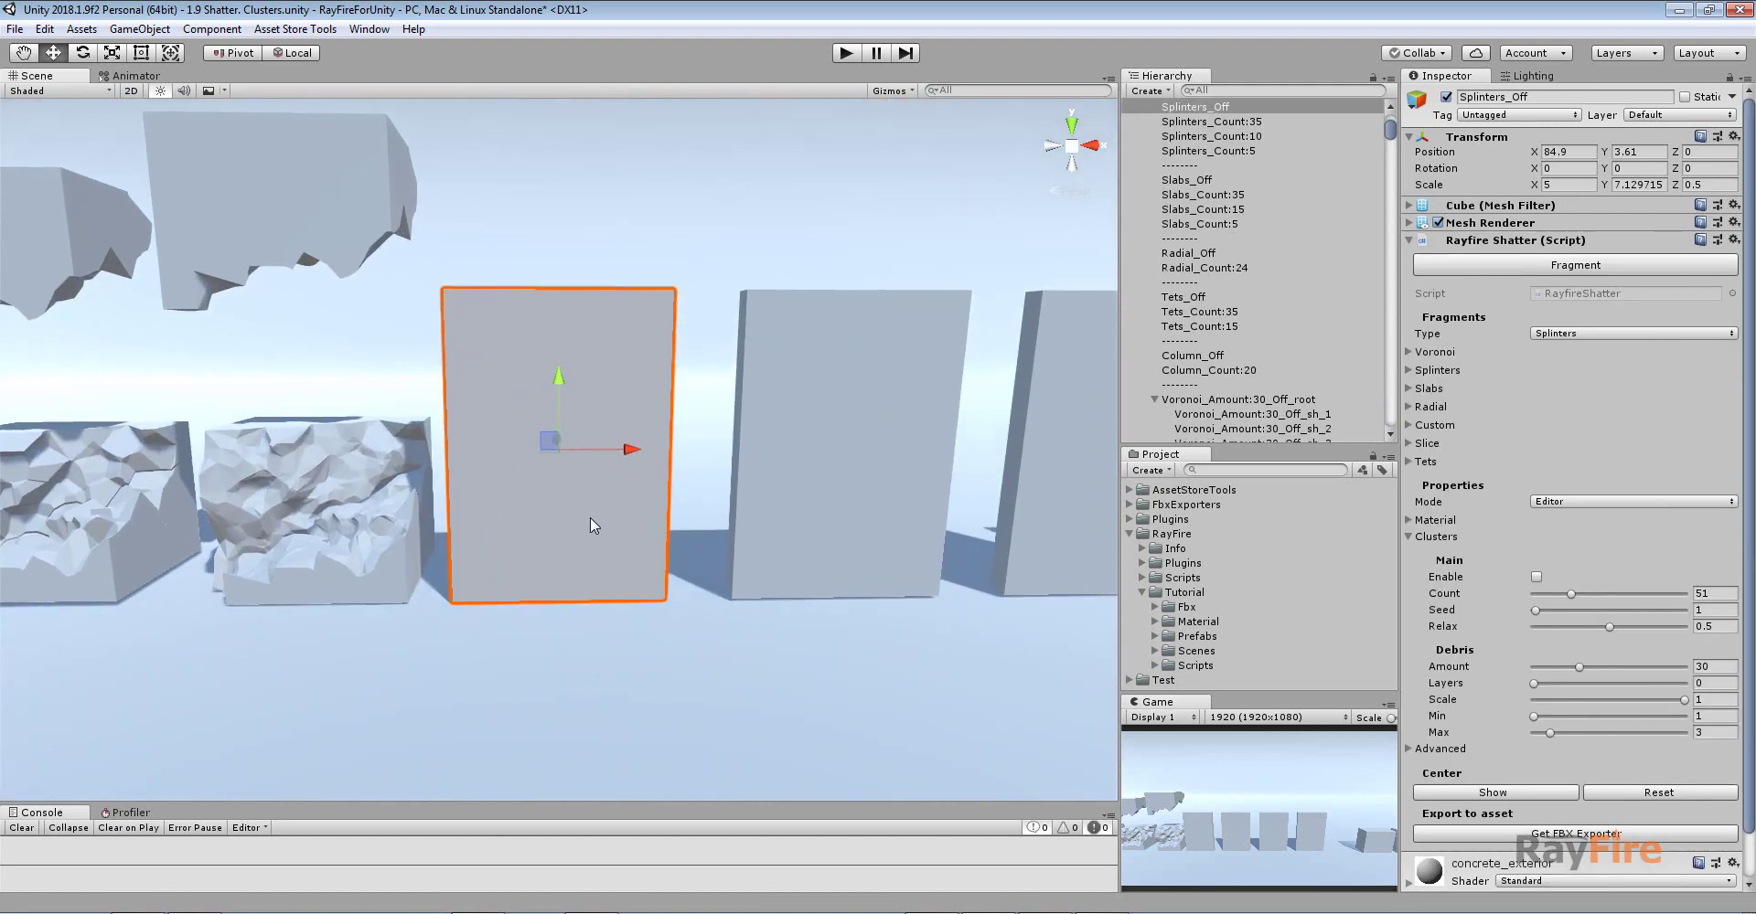
{"action": "scroll", "coordinate": [1129, 165], "scroll_direction": "up", "scroll_amount": 3}
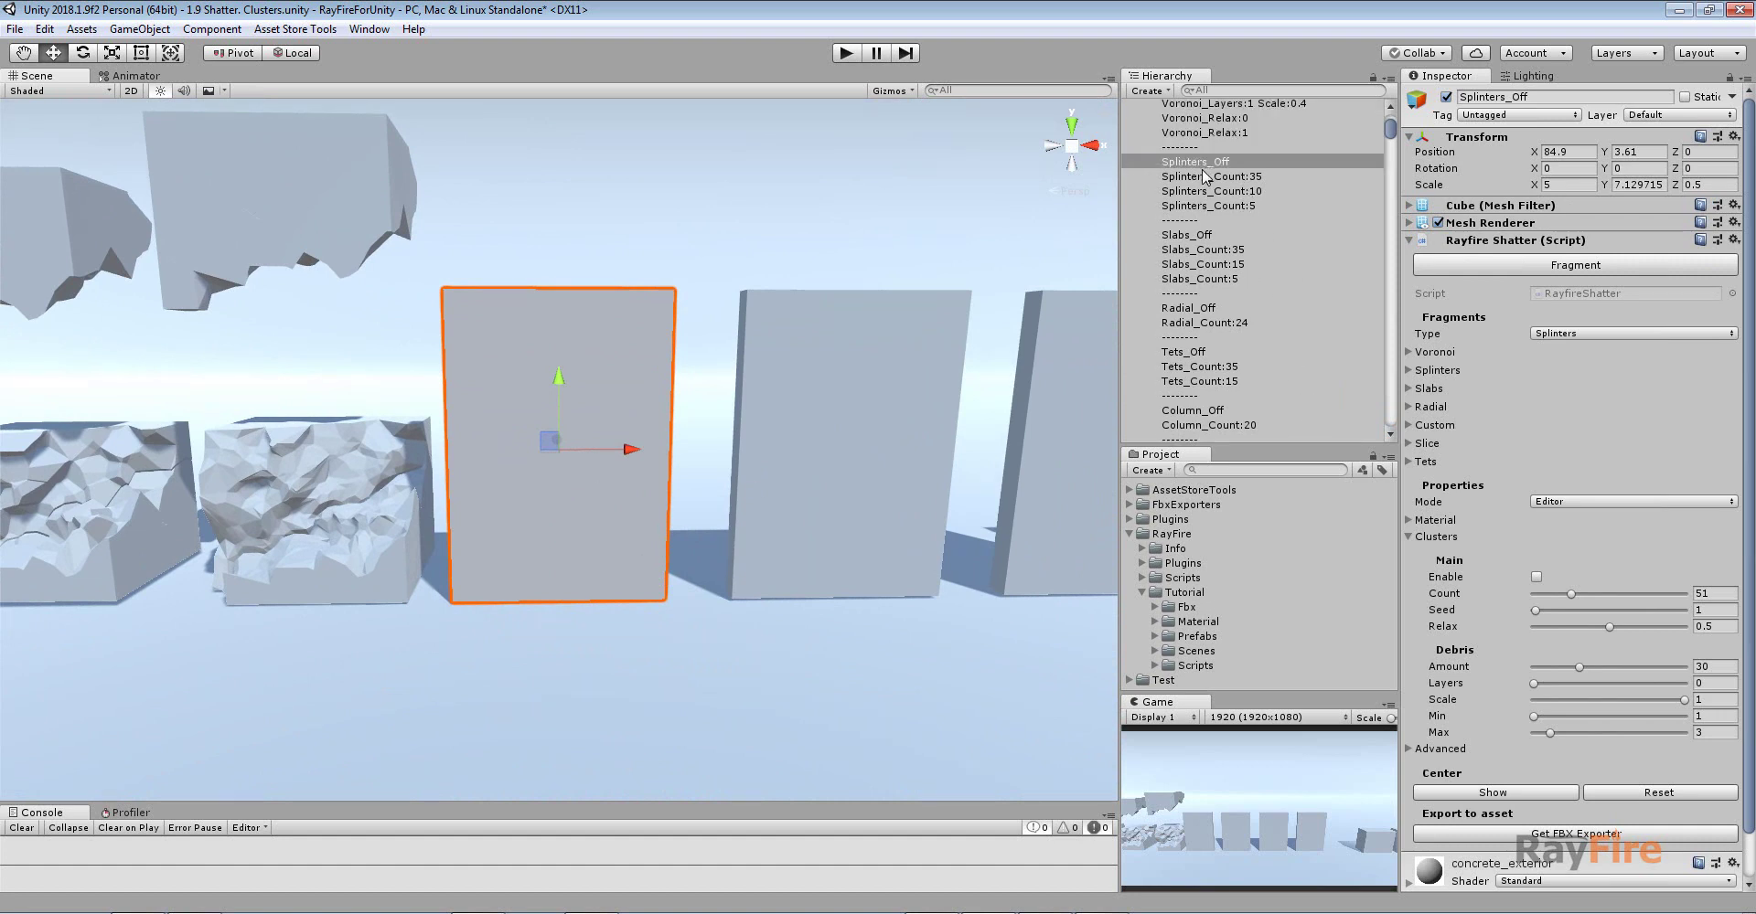
{"action": "left_click", "coordinate": [1529, 265]}
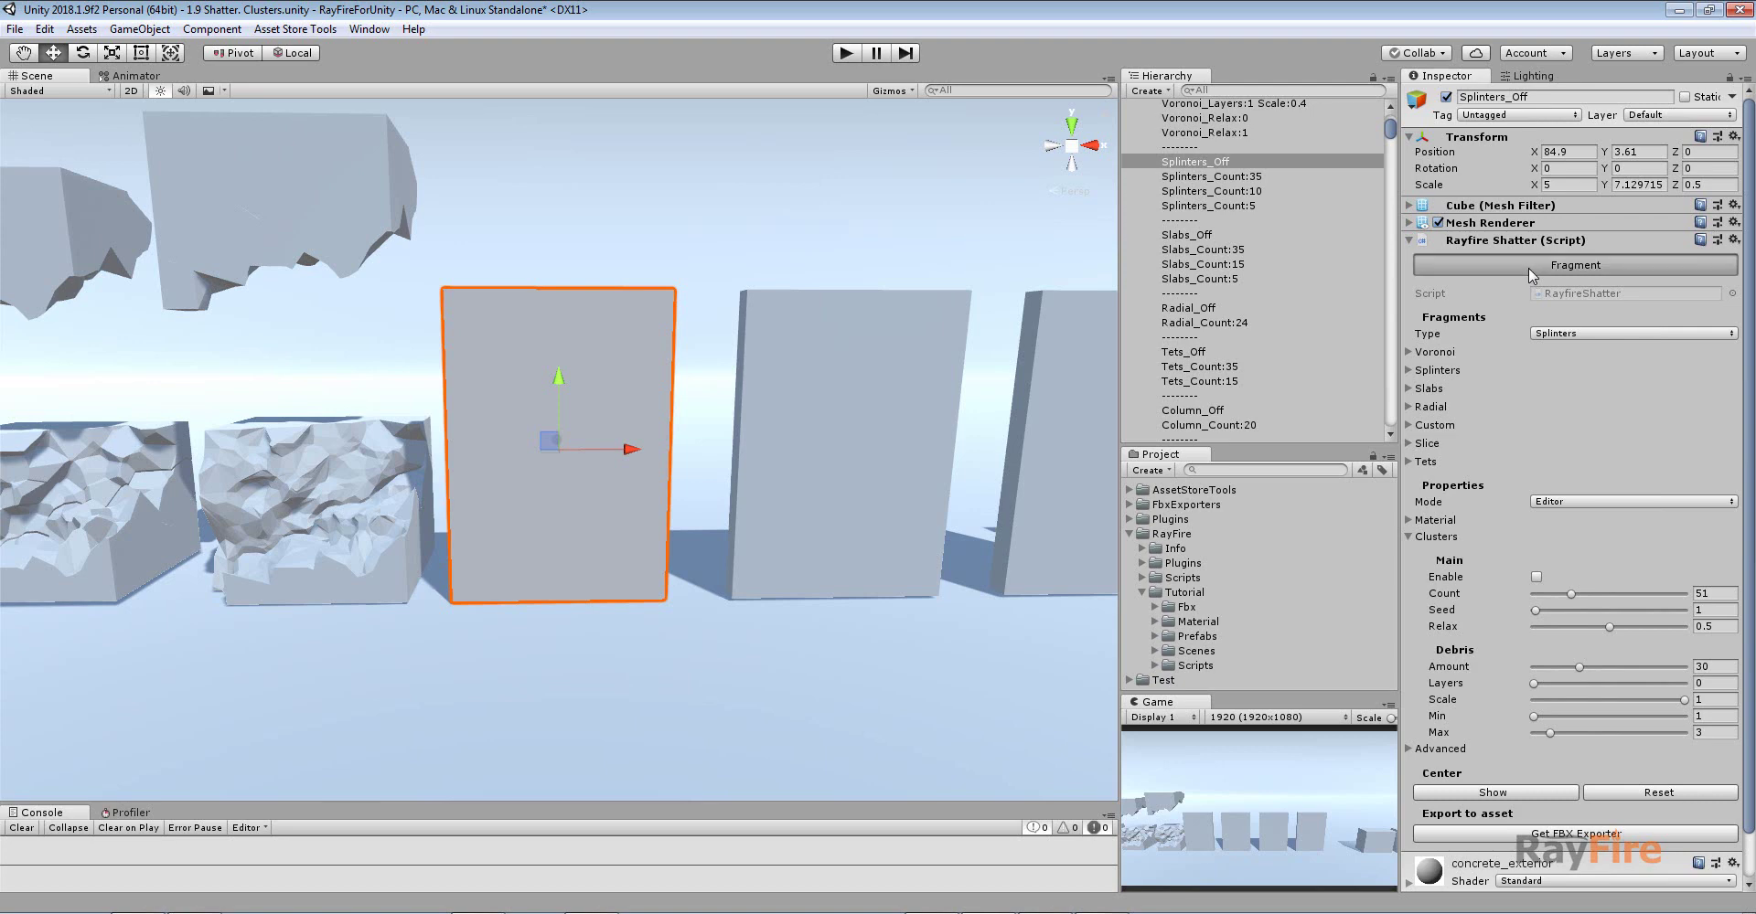
Examine the individual splinters of the Splinters_Off wall up close
{"action": "scroll", "coordinate": [603, 402], "scroll_direction": "up", "scroll_amount": 5}
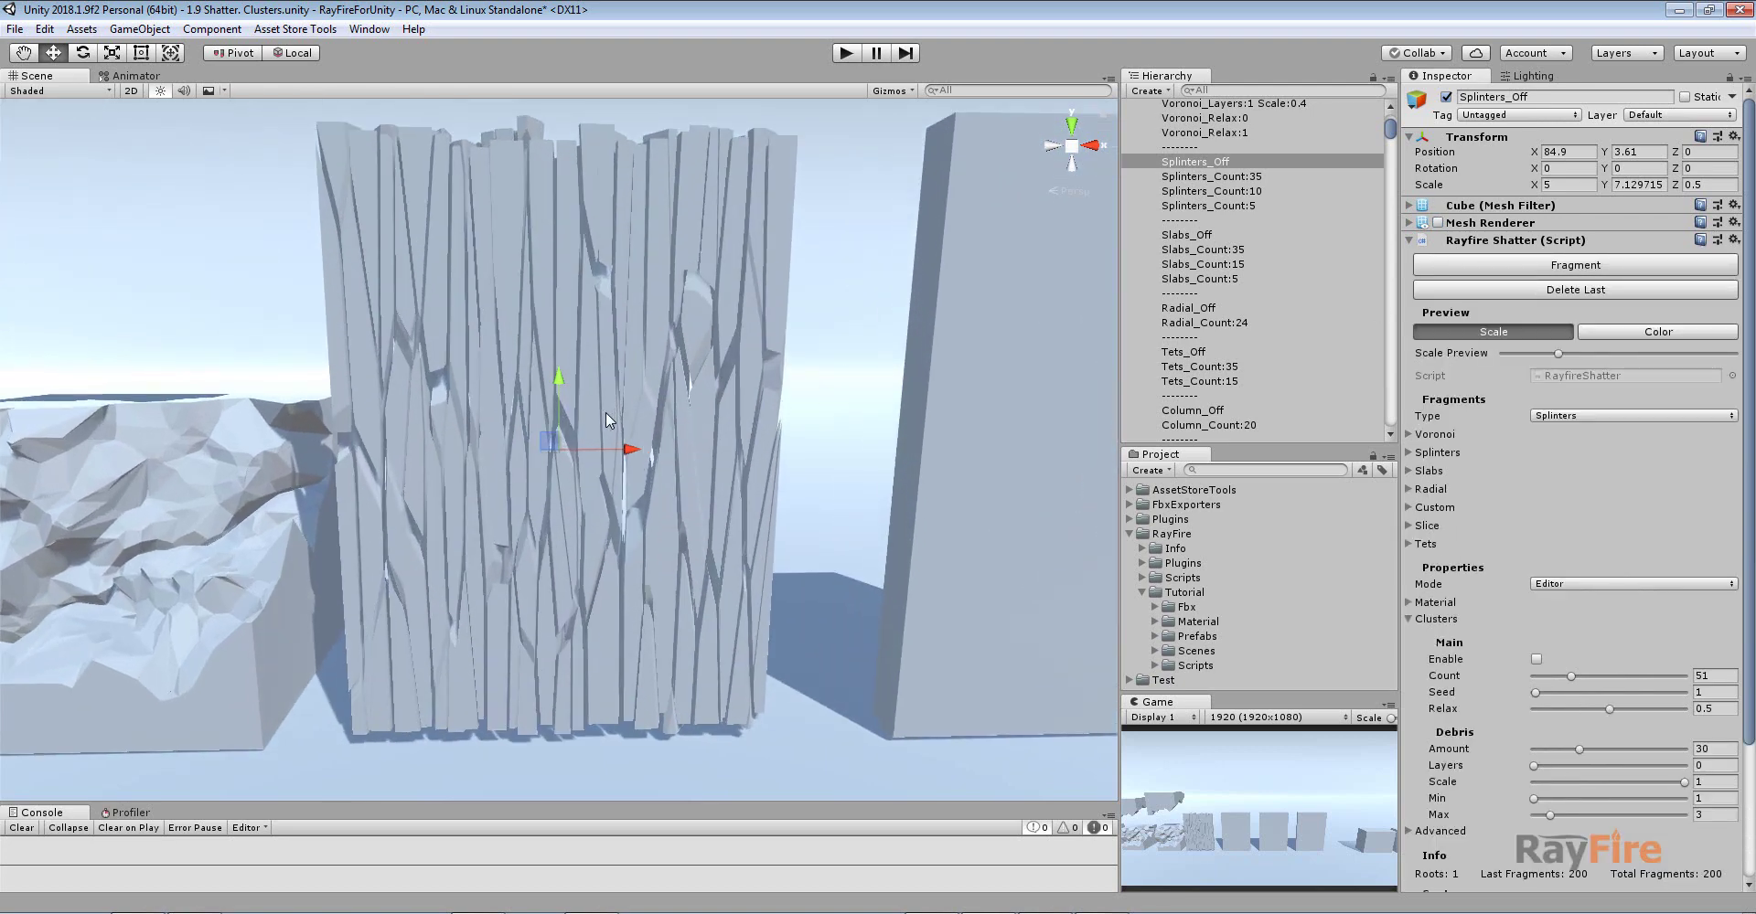
{"action": "left_click_drag", "start_coordinate": [628, 420], "coordinate": [621, 441], "text": "alt"}
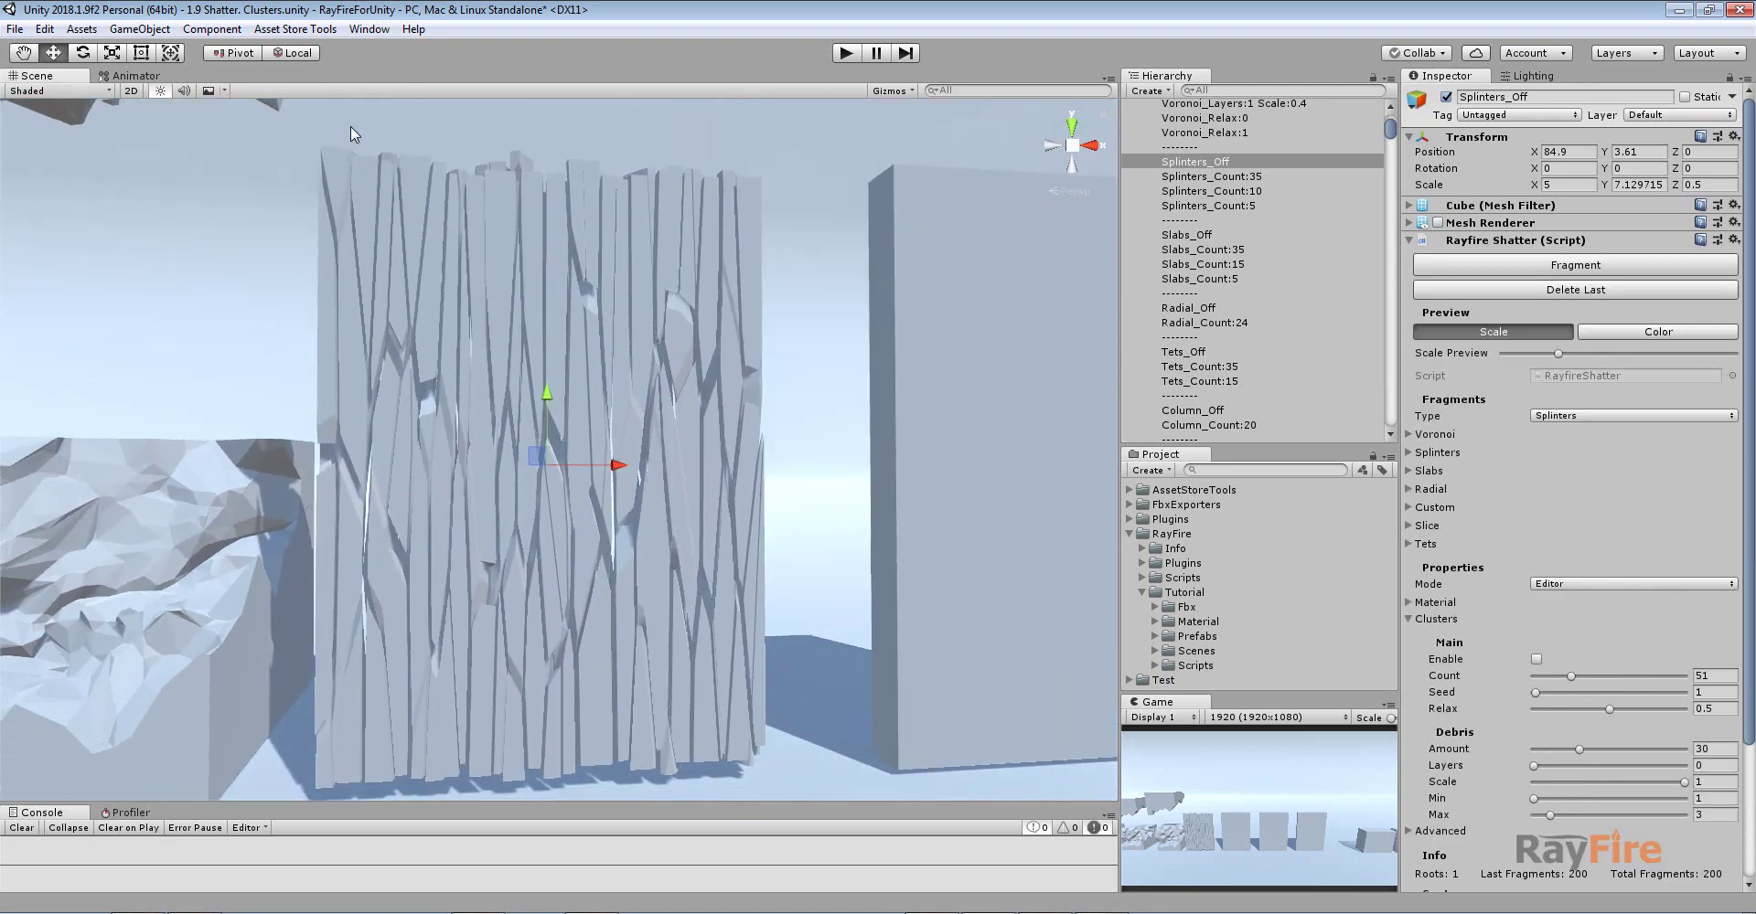
{"action": "left_click_drag", "start_coordinate": [349, 126], "coordinate": [778, 631]}
{"action": "left_click", "coordinate": [823, 530]}
Fragment the Splinters_Count:35 wall with cluster Count 35 and debris Amount 10, and lower its Scale Preview
{"action": "left_click", "coordinate": [1003, 416]}
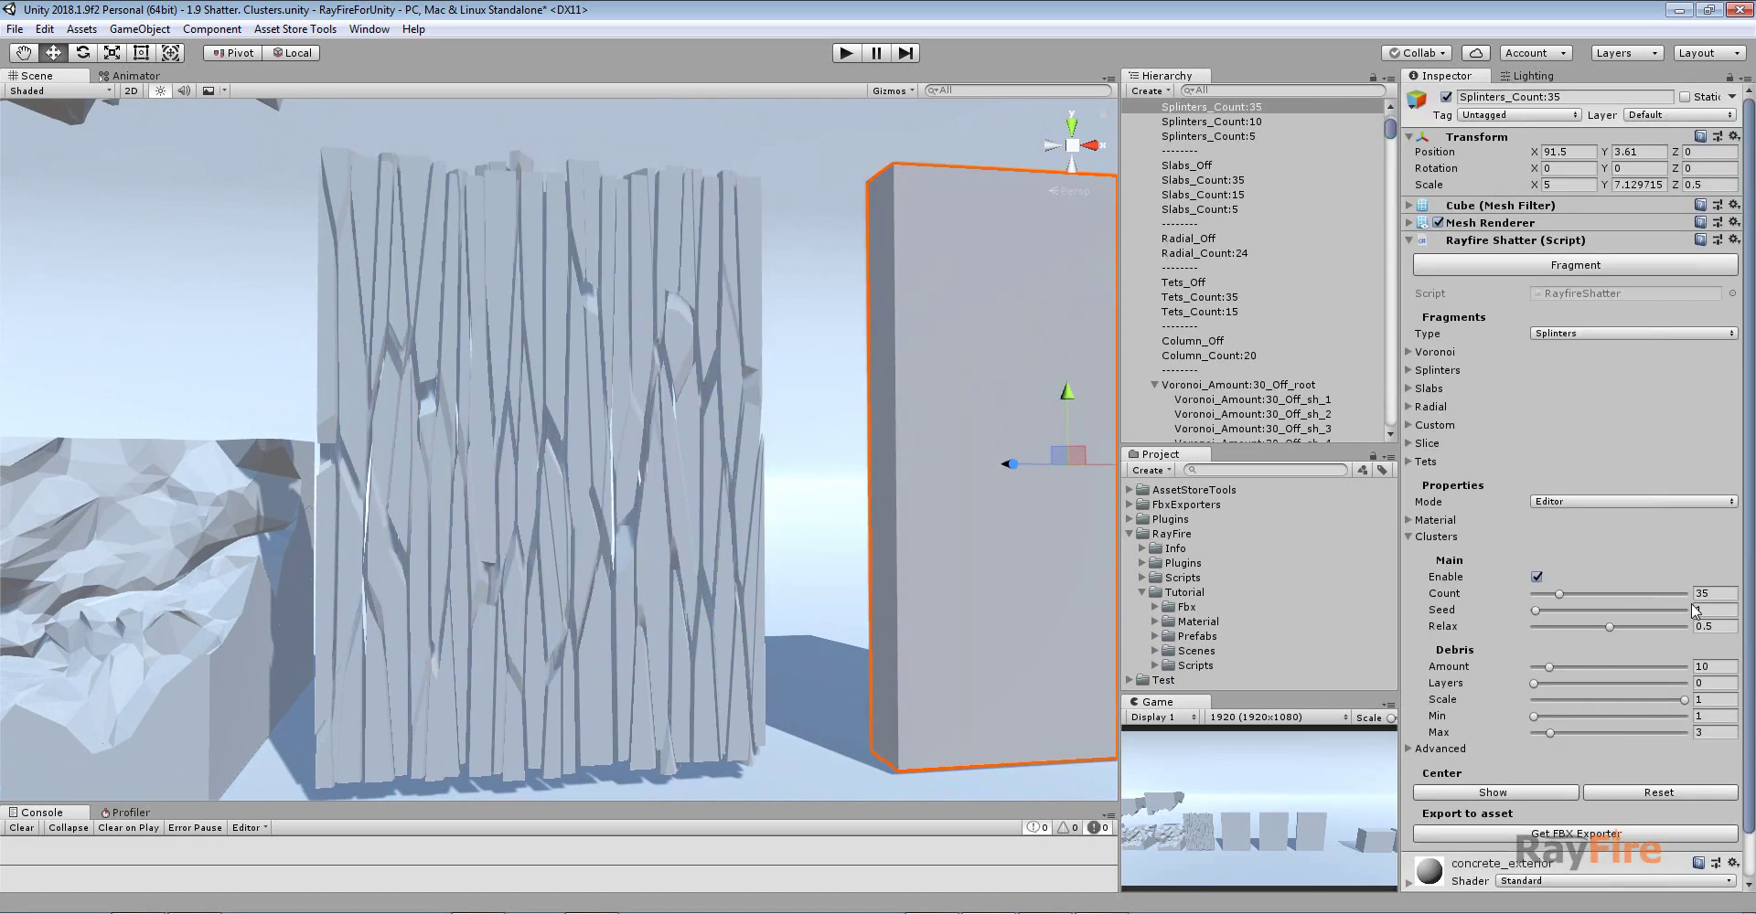
{"action": "left_click", "coordinate": [1521, 263]}
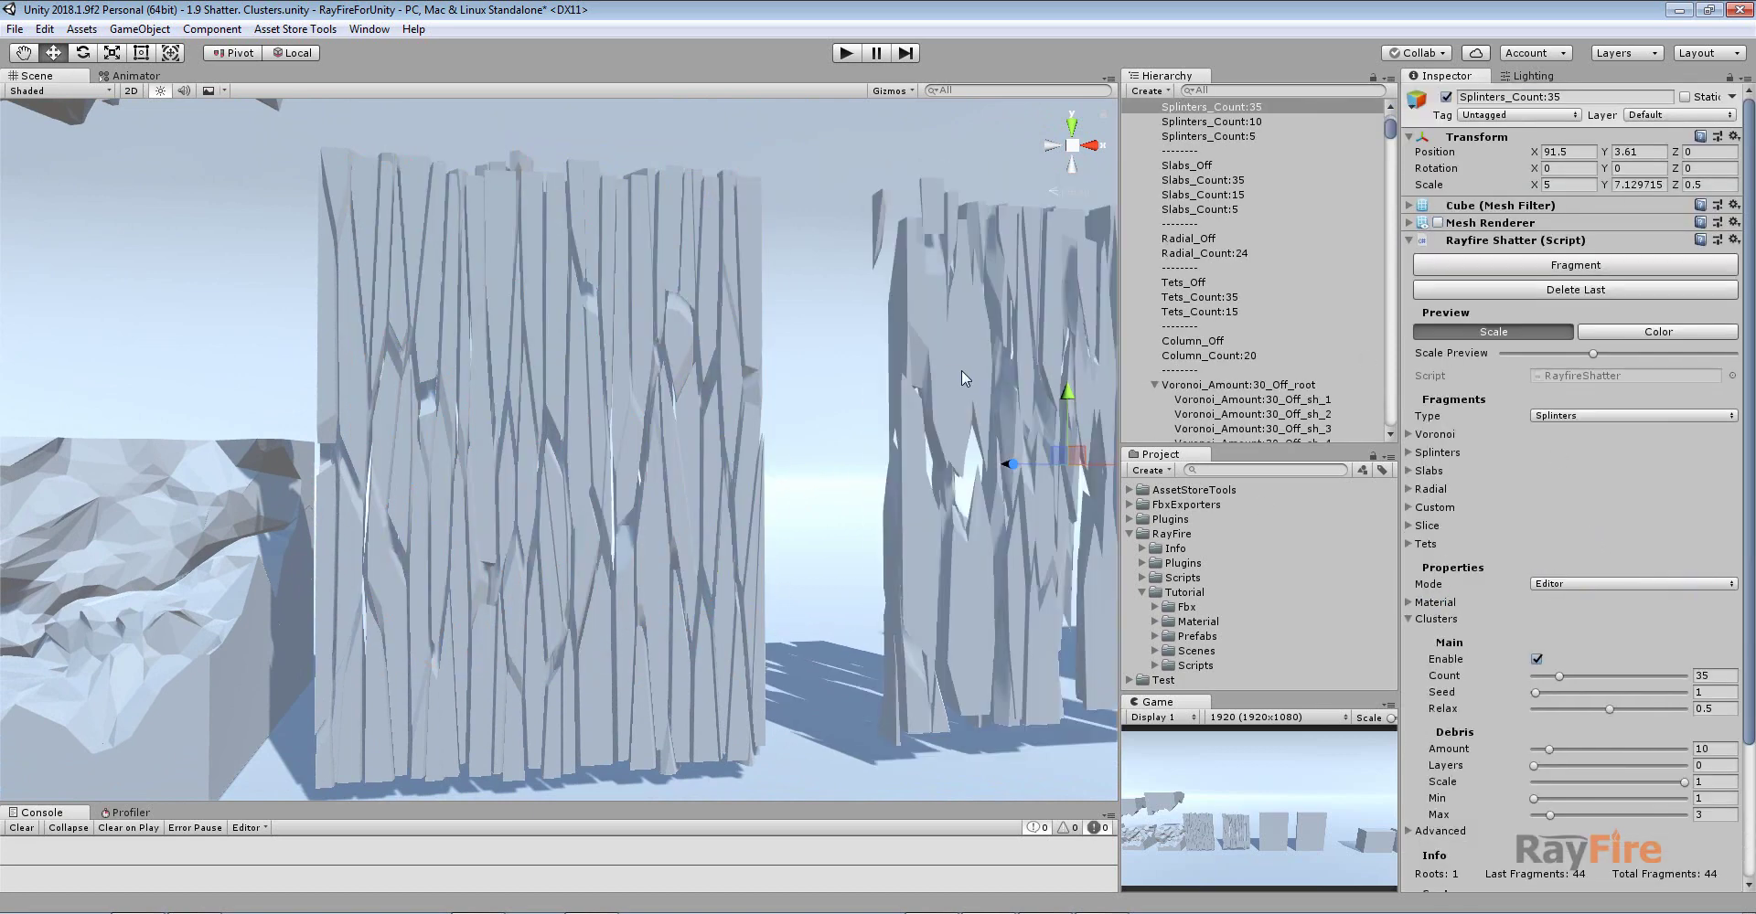
{"action": "mouse_move", "coordinate": [1586, 361]}
{"action": "left_mouse_down"}
{"action": "mouse_move", "coordinate": [1522, 345]}
{"action": "mouse_move", "coordinate": [1557, 347]}
{"action": "left_mouse_up"}
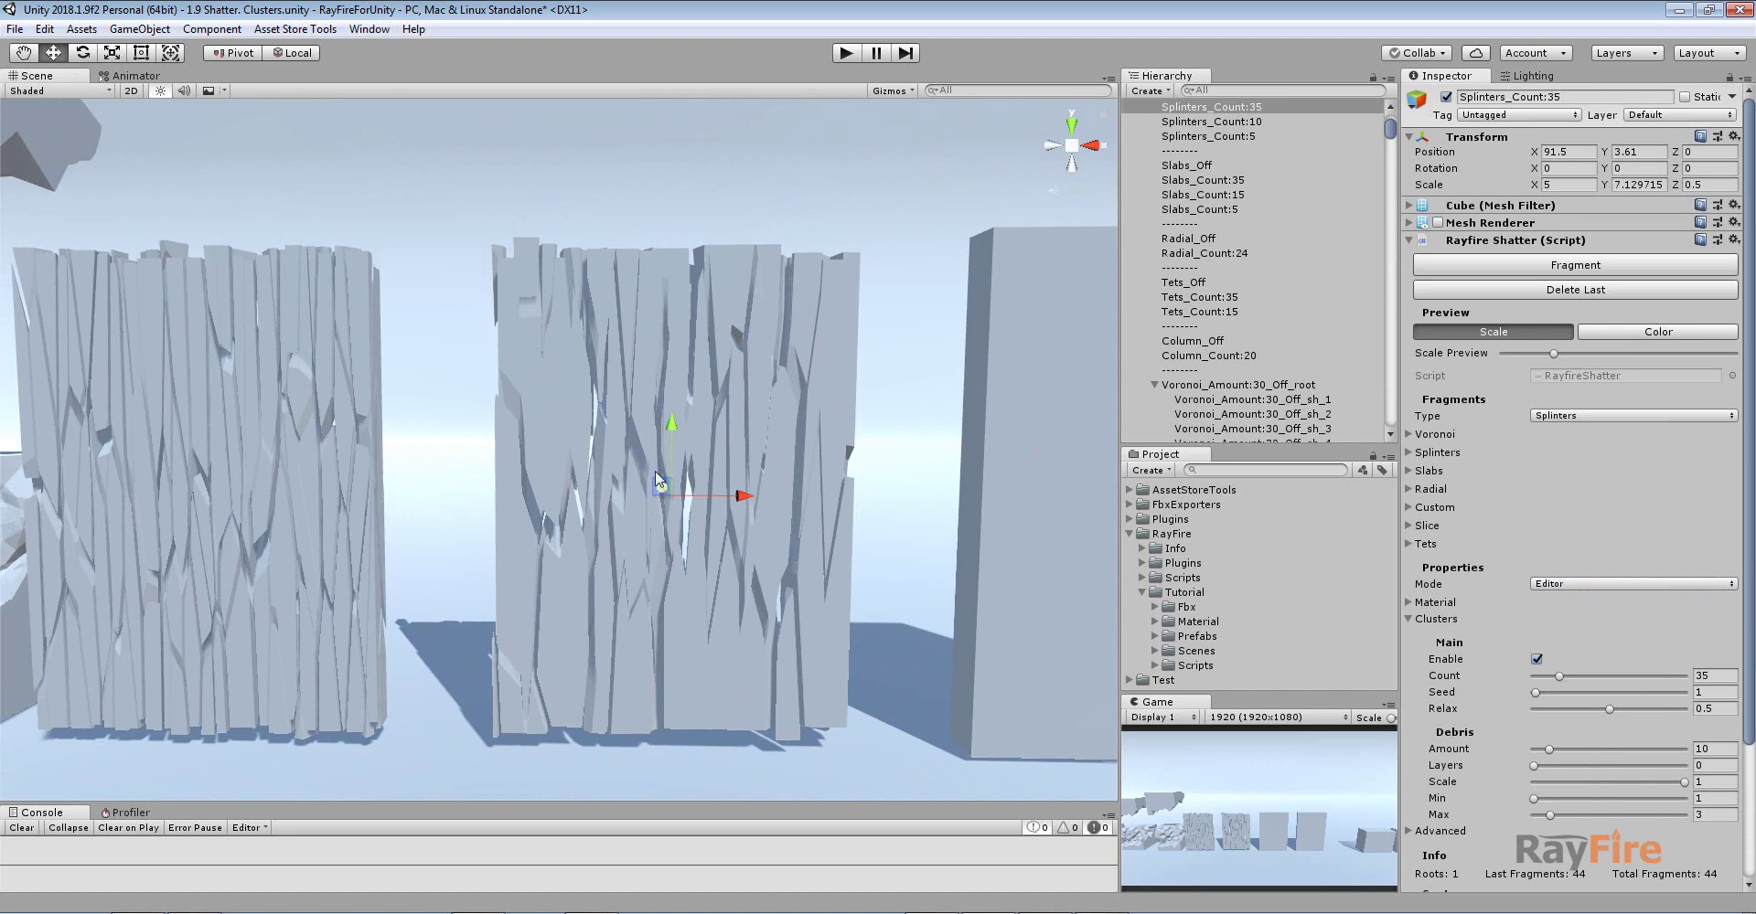
Fragment the Splinters_Count:10 wall with cluster Count 10 and debris Amount 5, and adjust its Scale Preview to show the gaps
{"action": "left_click", "coordinate": [825, 440]}
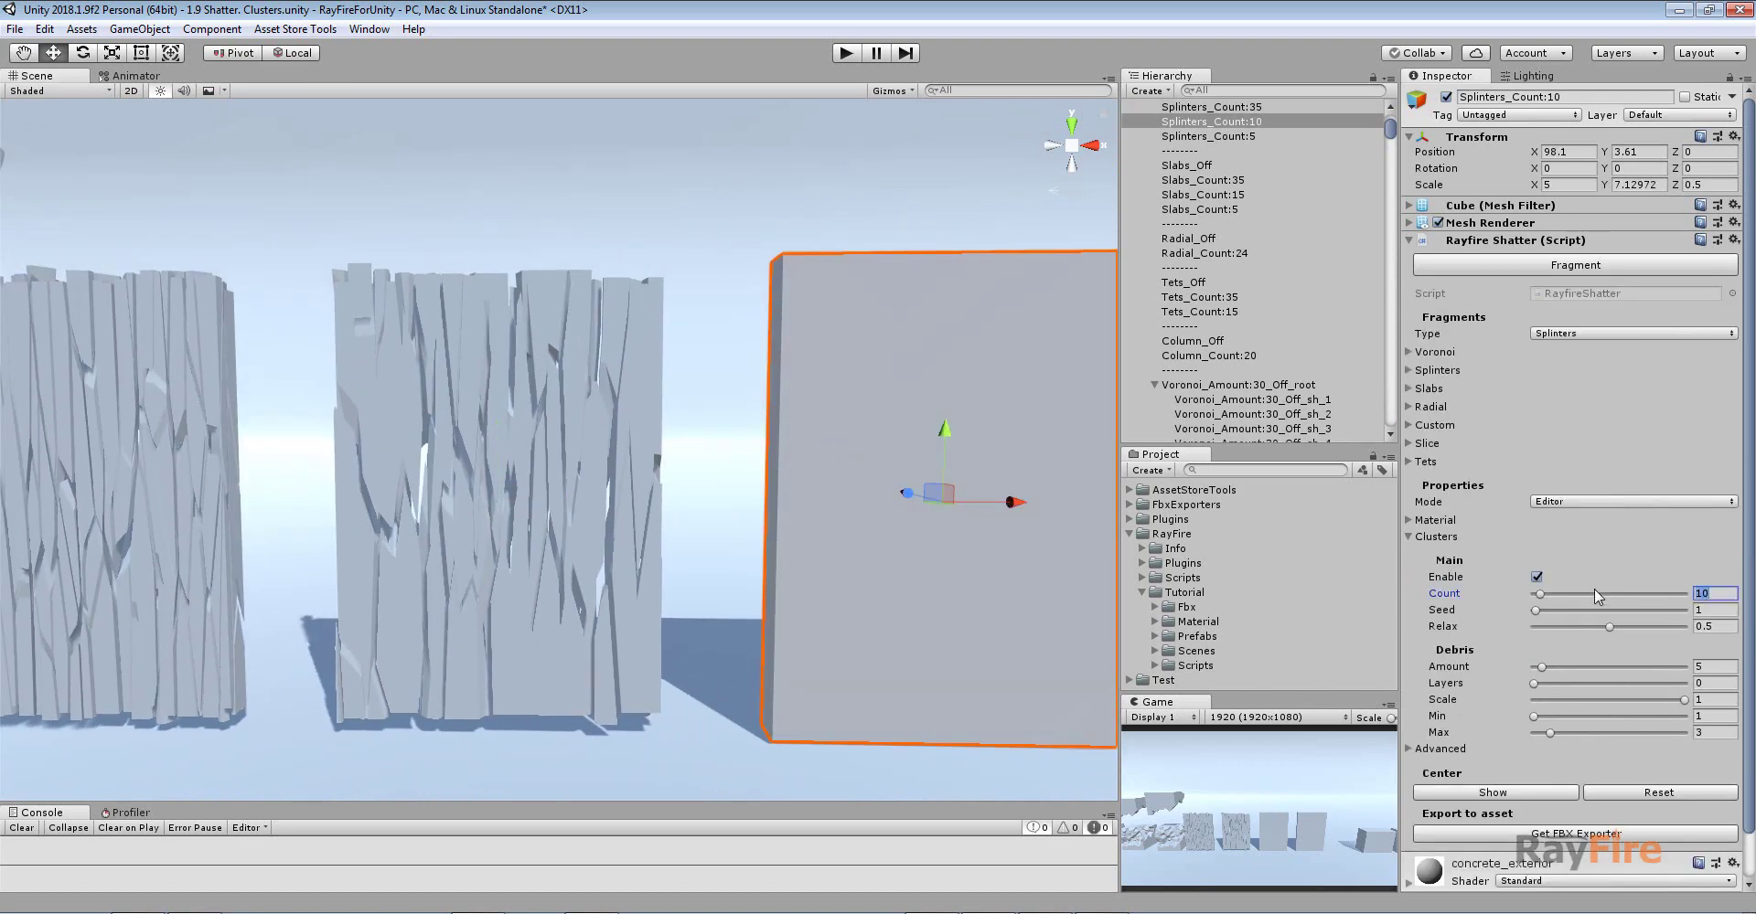
{"action": "left_click", "coordinate": [1592, 265]}
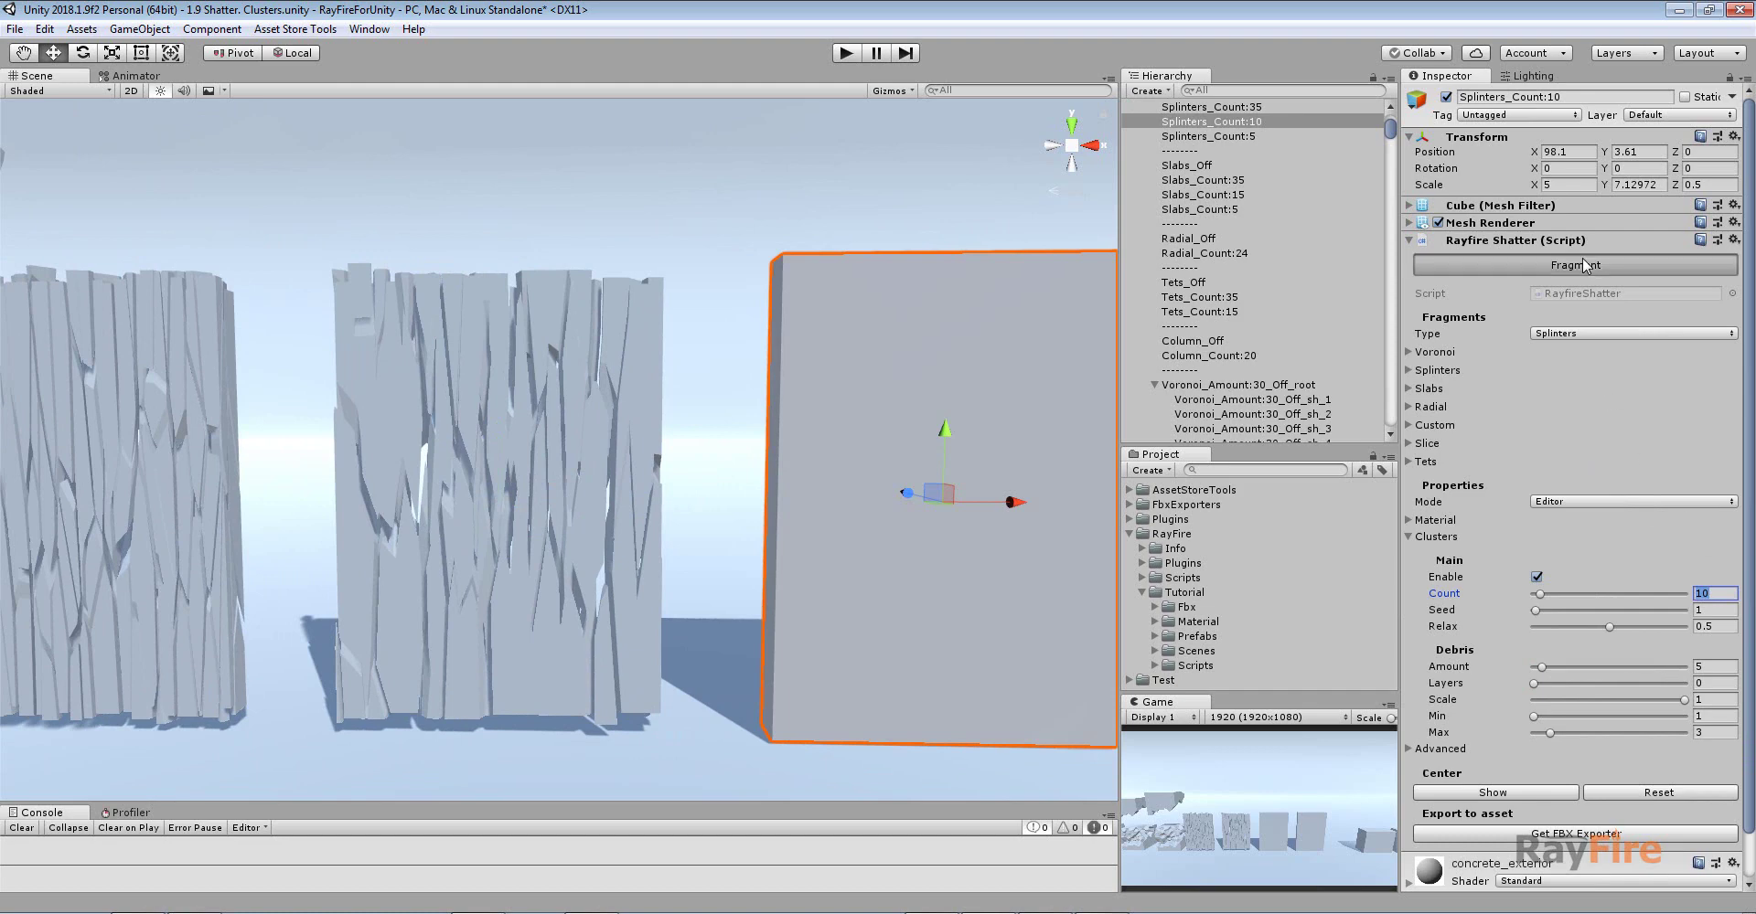
{"action": "left_click_drag", "start_coordinate": [1527, 353], "coordinate": [1553, 353]}
{"action": "middle_click_drag", "start_coordinate": [960, 399], "coordinate": [710, 363]}
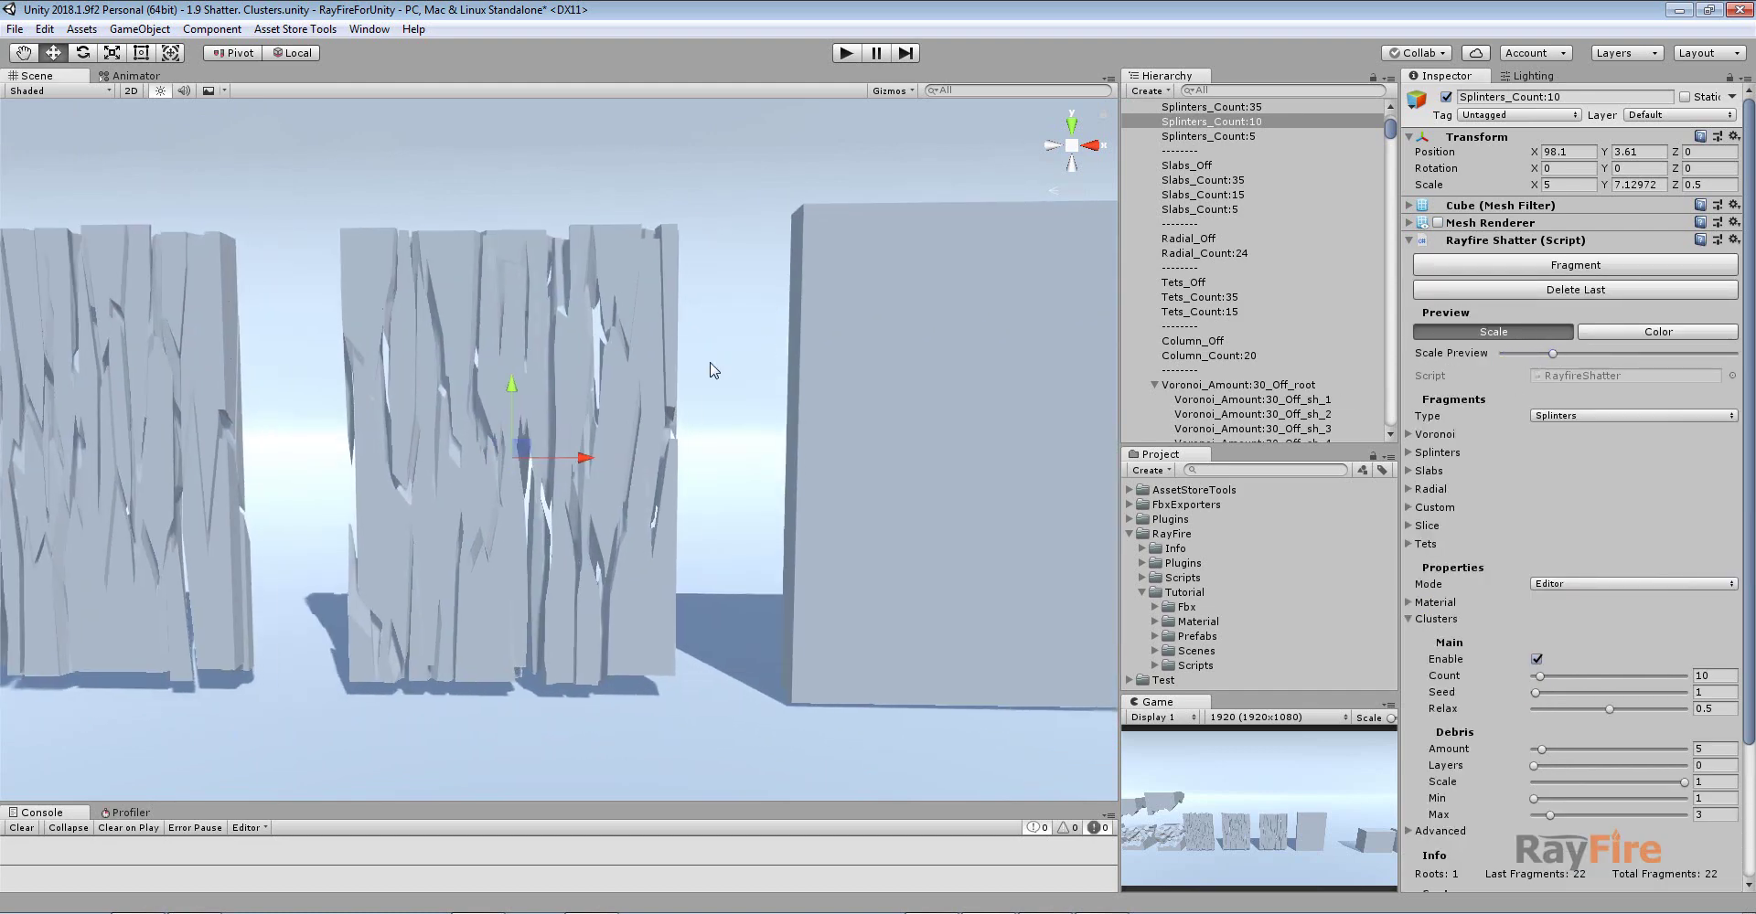
Fragment the Splinters_Count:5 wall with cluster Count 5 and debris Amount 5, and adjust its Scale Preview
{"action": "left_click", "coordinate": [894, 436]}
{"action": "left_click", "coordinate": [1706, 595]}
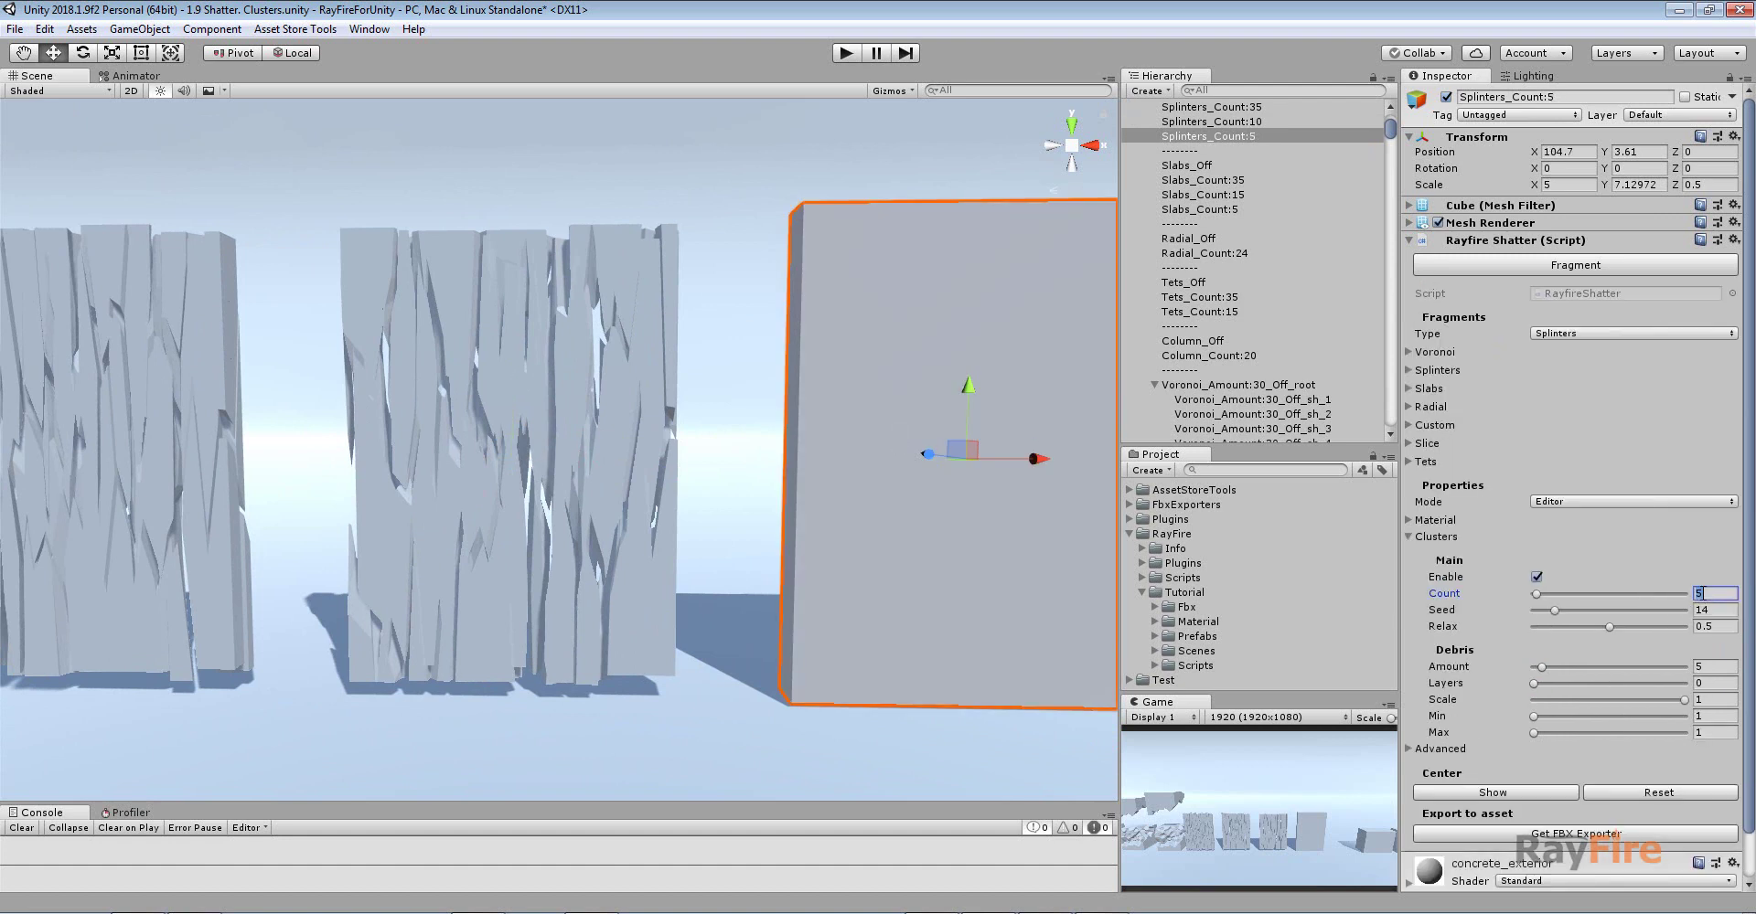
{"action": "left_click", "coordinate": [1708, 668]}
{"action": "left_click", "coordinate": [1534, 265]}
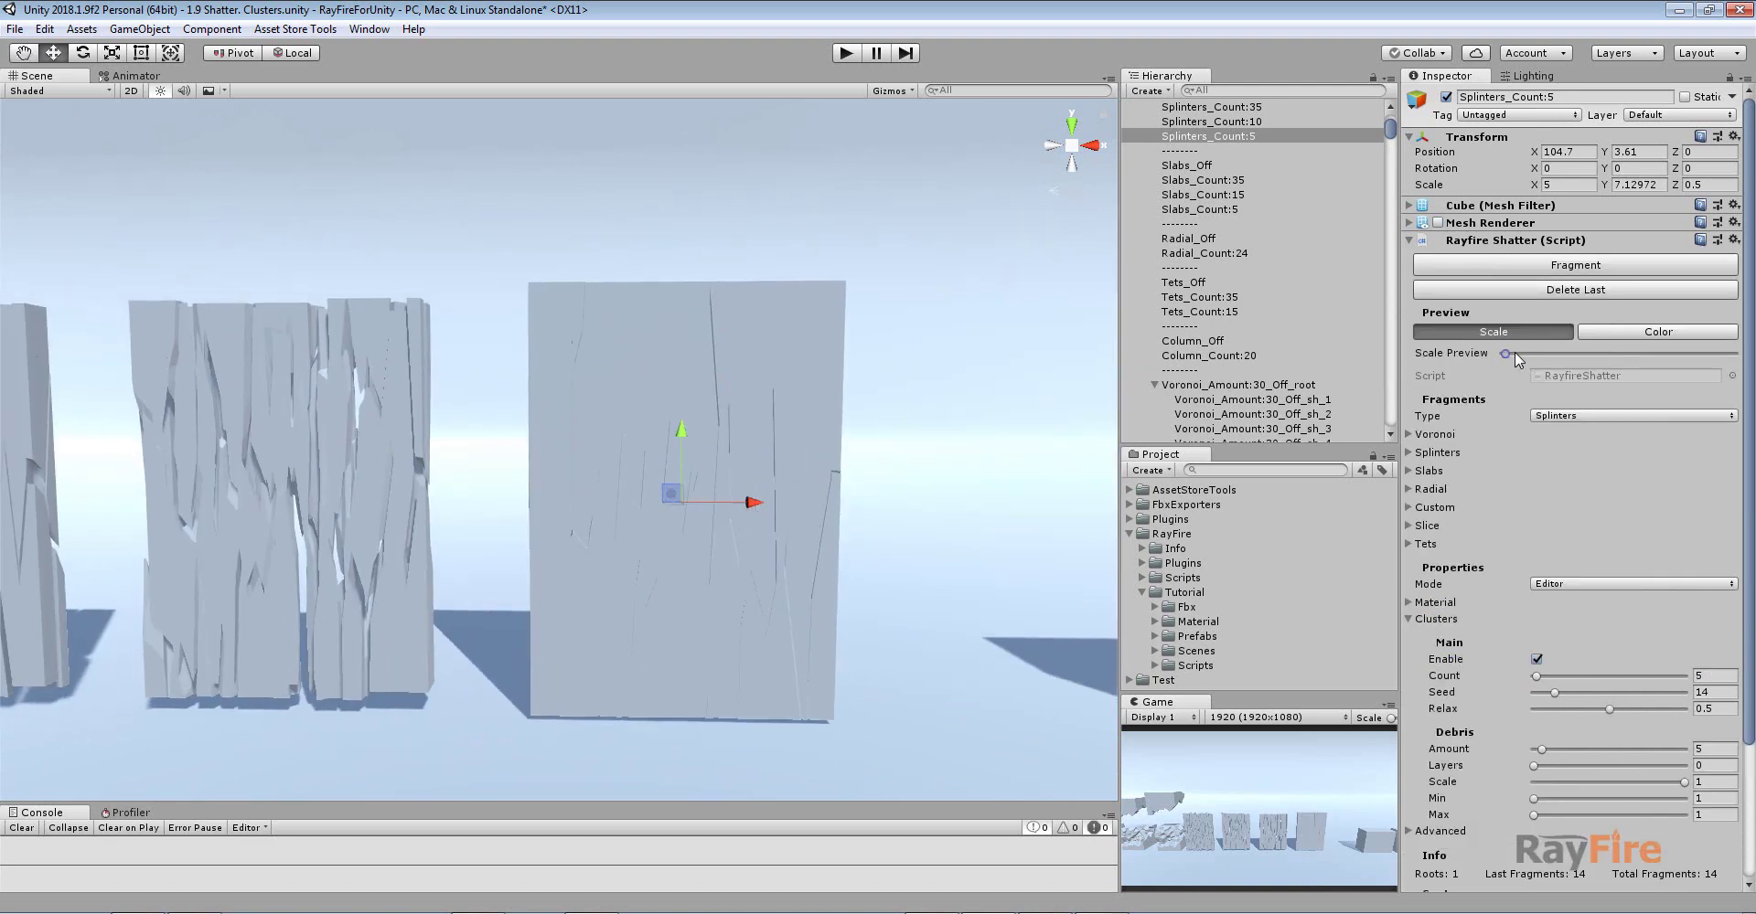
{"action": "left_click_drag", "start_coordinate": [1516, 353], "coordinate": [1557, 353]}
Select the upper pieces of the Splinters_Count:5 wall together, lift them above the lower pieces and clear the selection
{"action": "left_click", "coordinate": [620, 359]}
{"action": "left_click_drag", "start_coordinate": [448, 222], "coordinate": [904, 580]}
{"action": "left_click", "coordinate": [474, 256]}
{"action": "left_click_drag", "start_coordinate": [476, 264], "coordinate": [787, 452]}
{"action": "left_click_drag", "start_coordinate": [718, 266], "coordinate": [709, 115]}
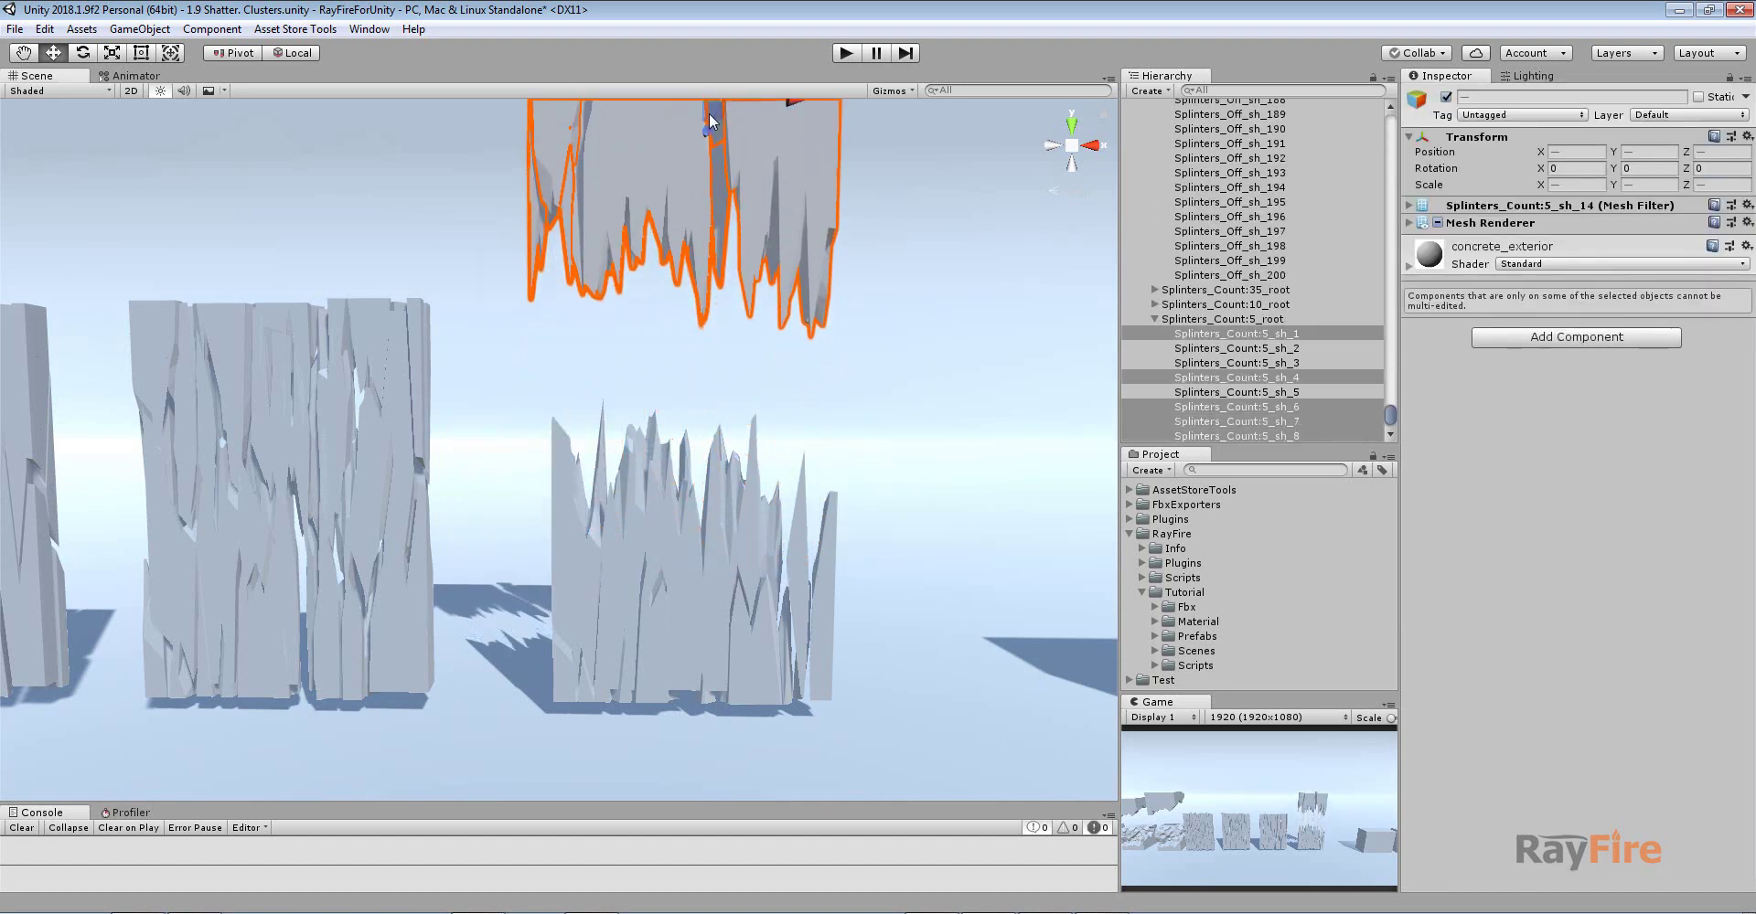
{"action": "middle_click_drag", "start_coordinate": [692, 423], "coordinate": [693, 465]}
{"action": "left_click", "coordinate": [673, 552]}
{"action": "left_click", "coordinate": [591, 384]}
Bring all four splinter walls into view and select a single upper splinter of the unclustered Splinters_Off wall for comparison
{"action": "scroll", "coordinate": [552, 416], "scroll_direction": "down", "scroll_amount": 7}
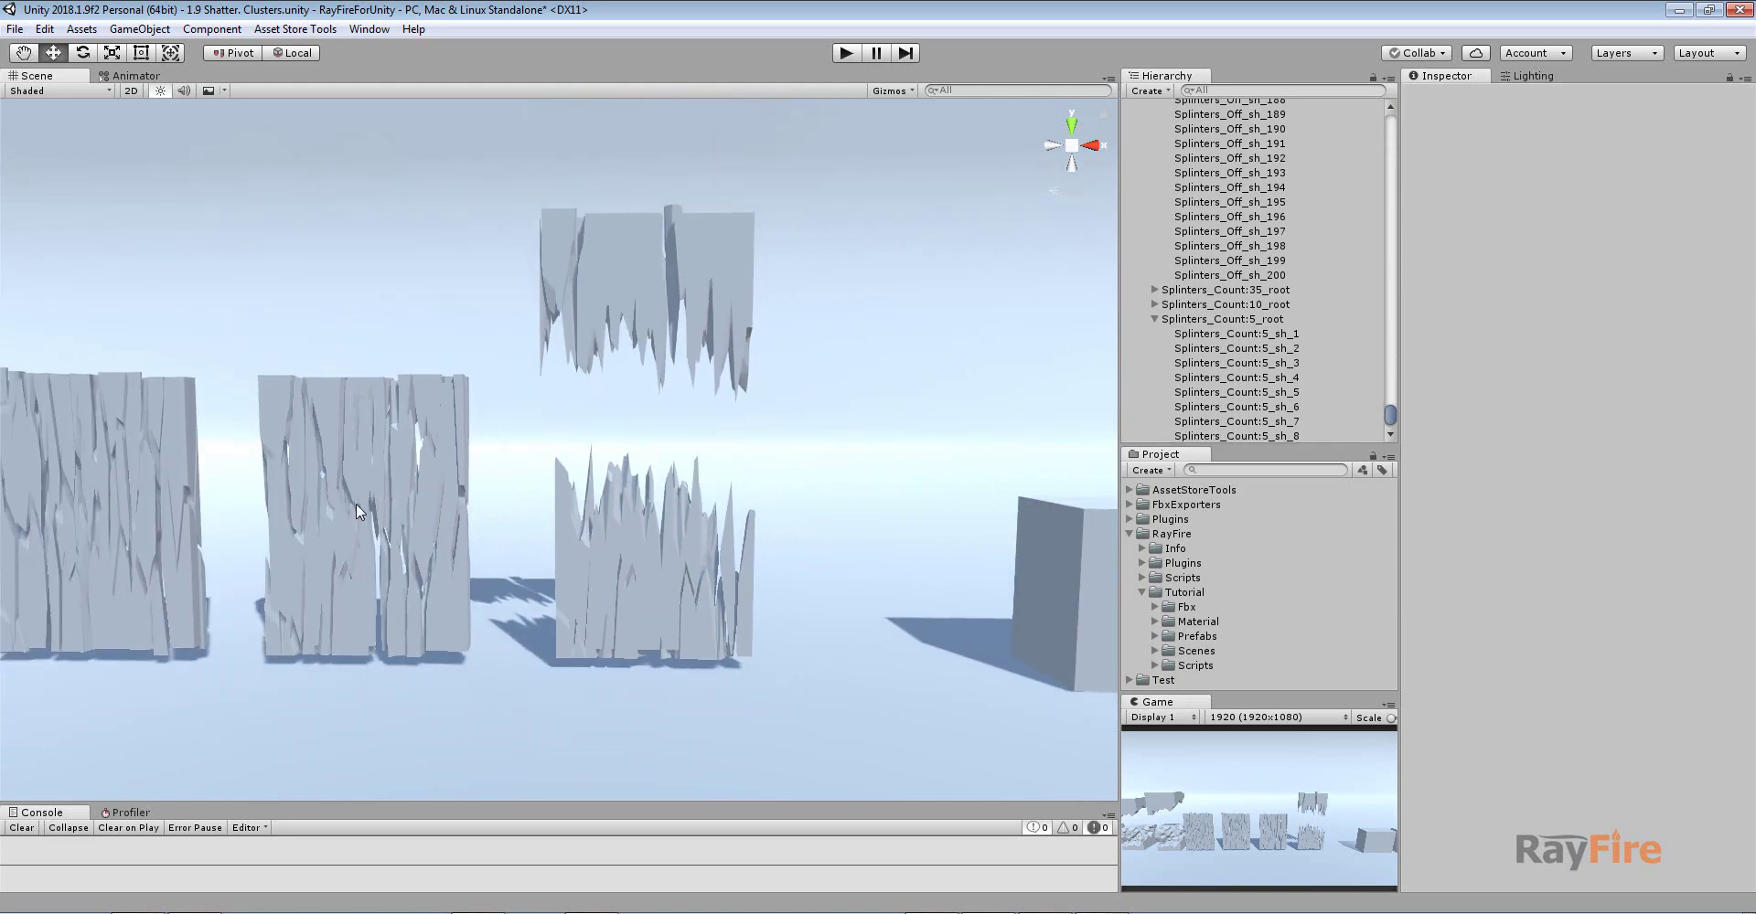
{"action": "middle_click_drag", "start_coordinate": [355, 503], "coordinate": [770, 513]}
{"action": "left_click", "coordinate": [277, 451]}
{"action": "left_click_drag", "start_coordinate": [245, 301], "coordinate": [380, 508]}
{"action": "left_click", "coordinate": [404, 346]}
{"action": "left_click", "coordinate": [321, 421]}
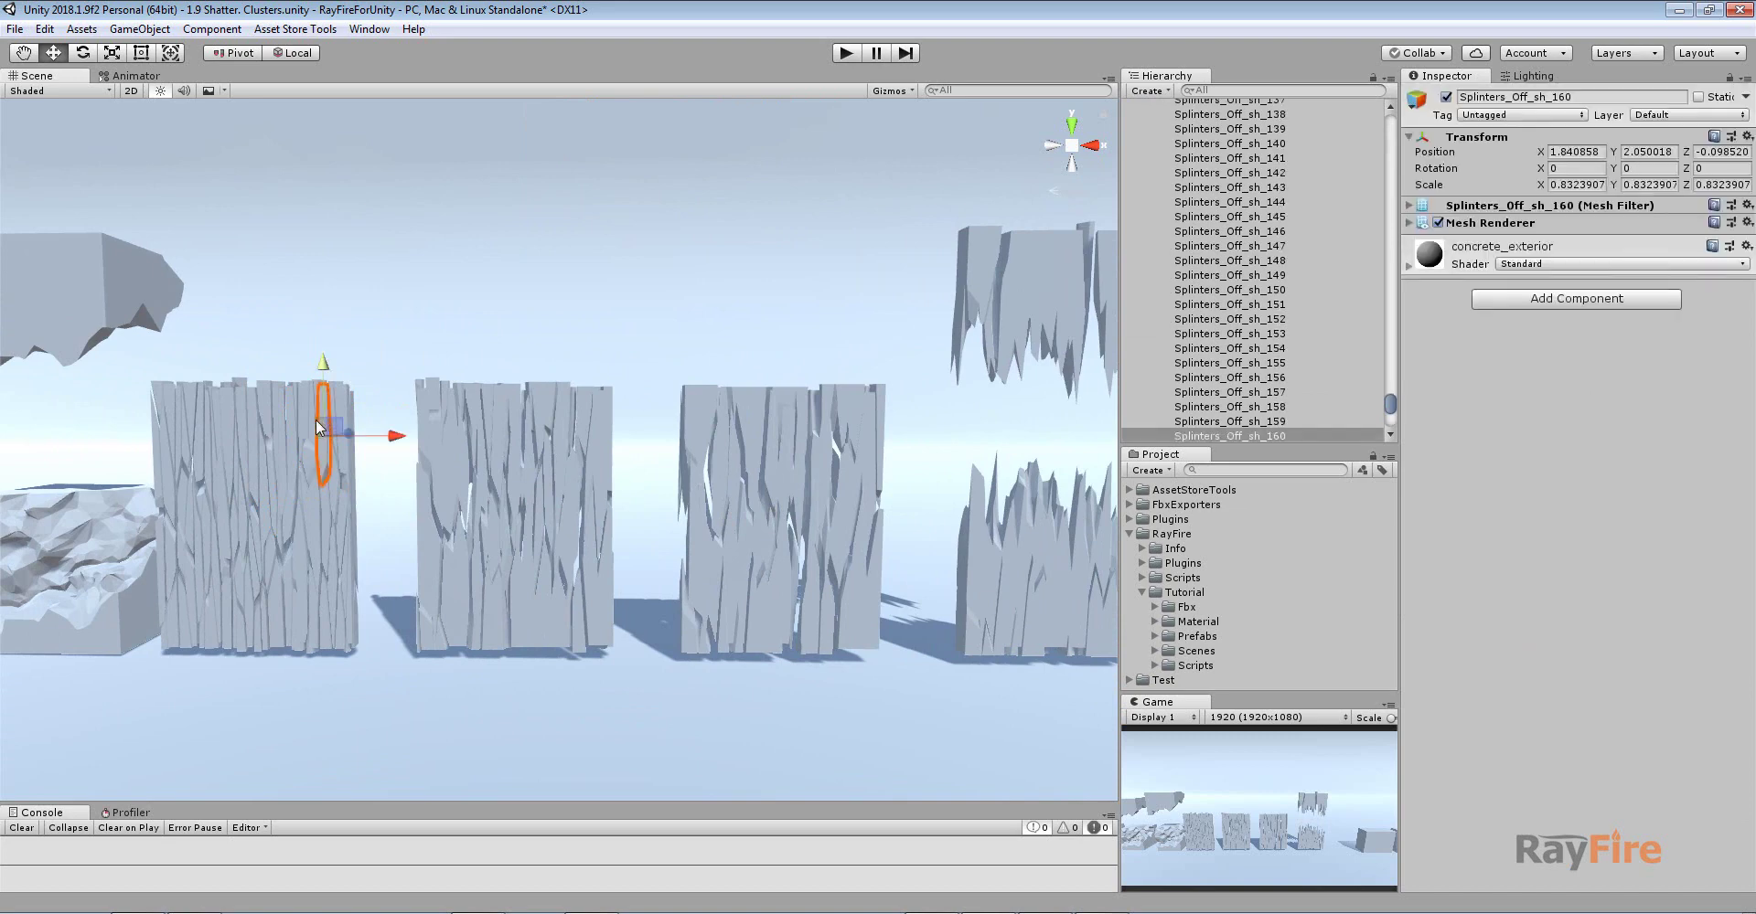
Select the lifted upper pieces of the Splinters_Count:5 wall as a group, and single out its large middle clustered piece for comparison
{"action": "middle_click_drag", "start_coordinate": [733, 426], "coordinate": [578, 439]}
{"action": "left_click_drag", "start_coordinate": [640, 207], "coordinate": [942, 494]}
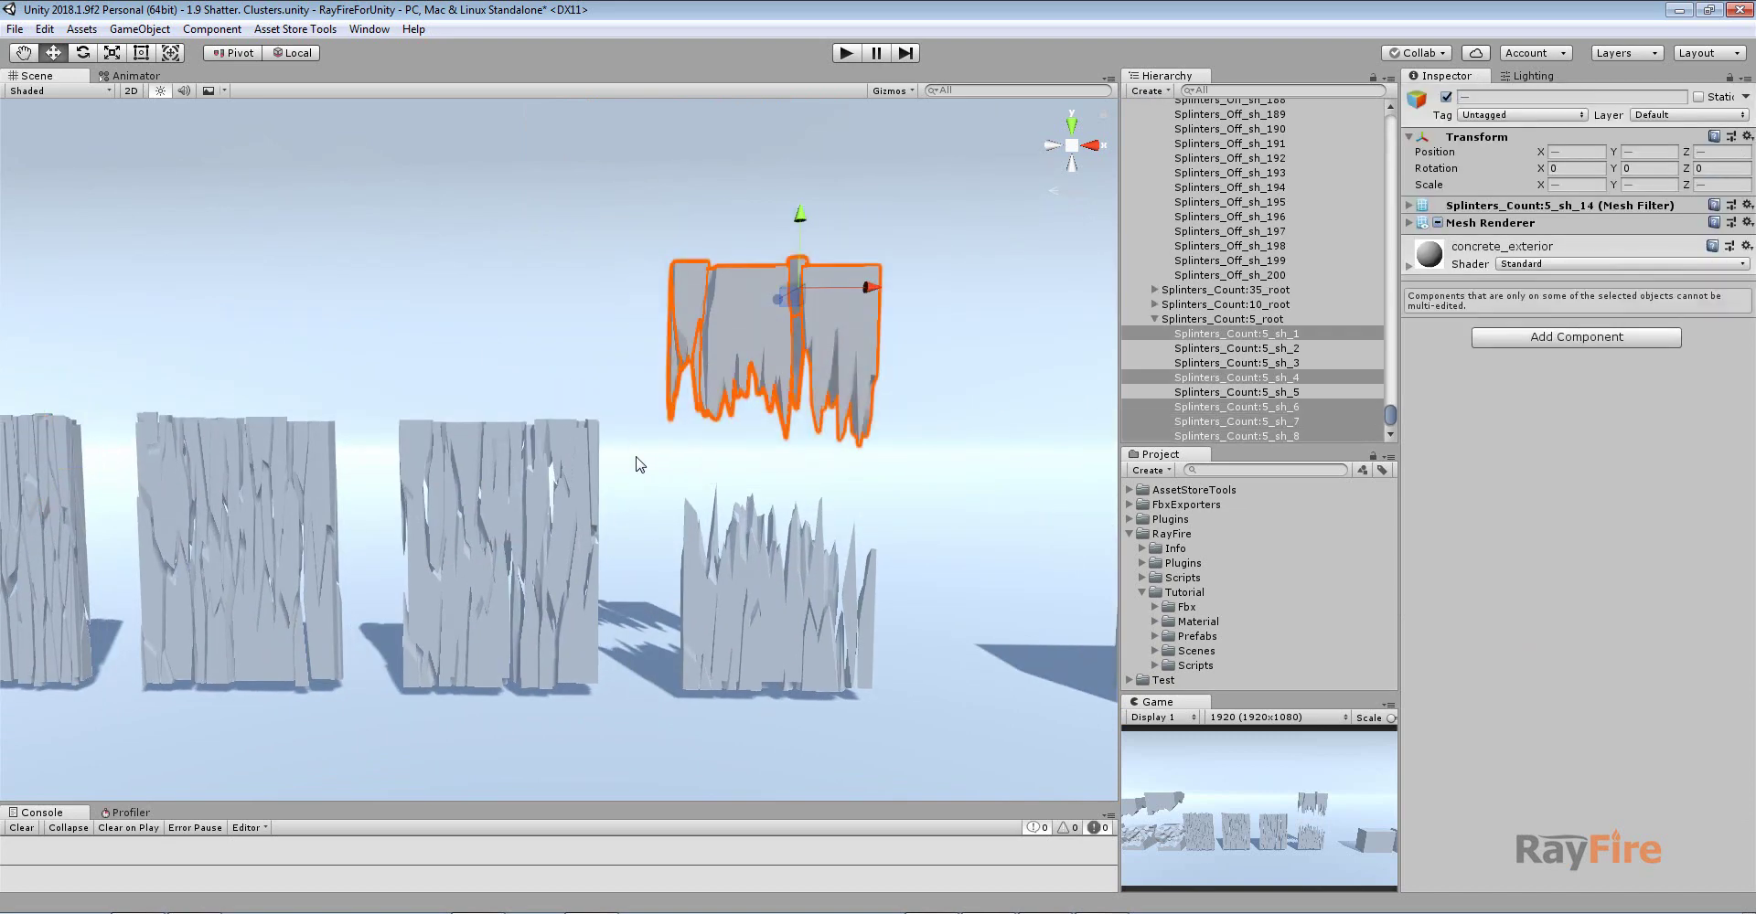
{"action": "middle_click_drag", "start_coordinate": [702, 504], "coordinate": [583, 494]}
{"action": "left_click", "coordinate": [582, 455]}
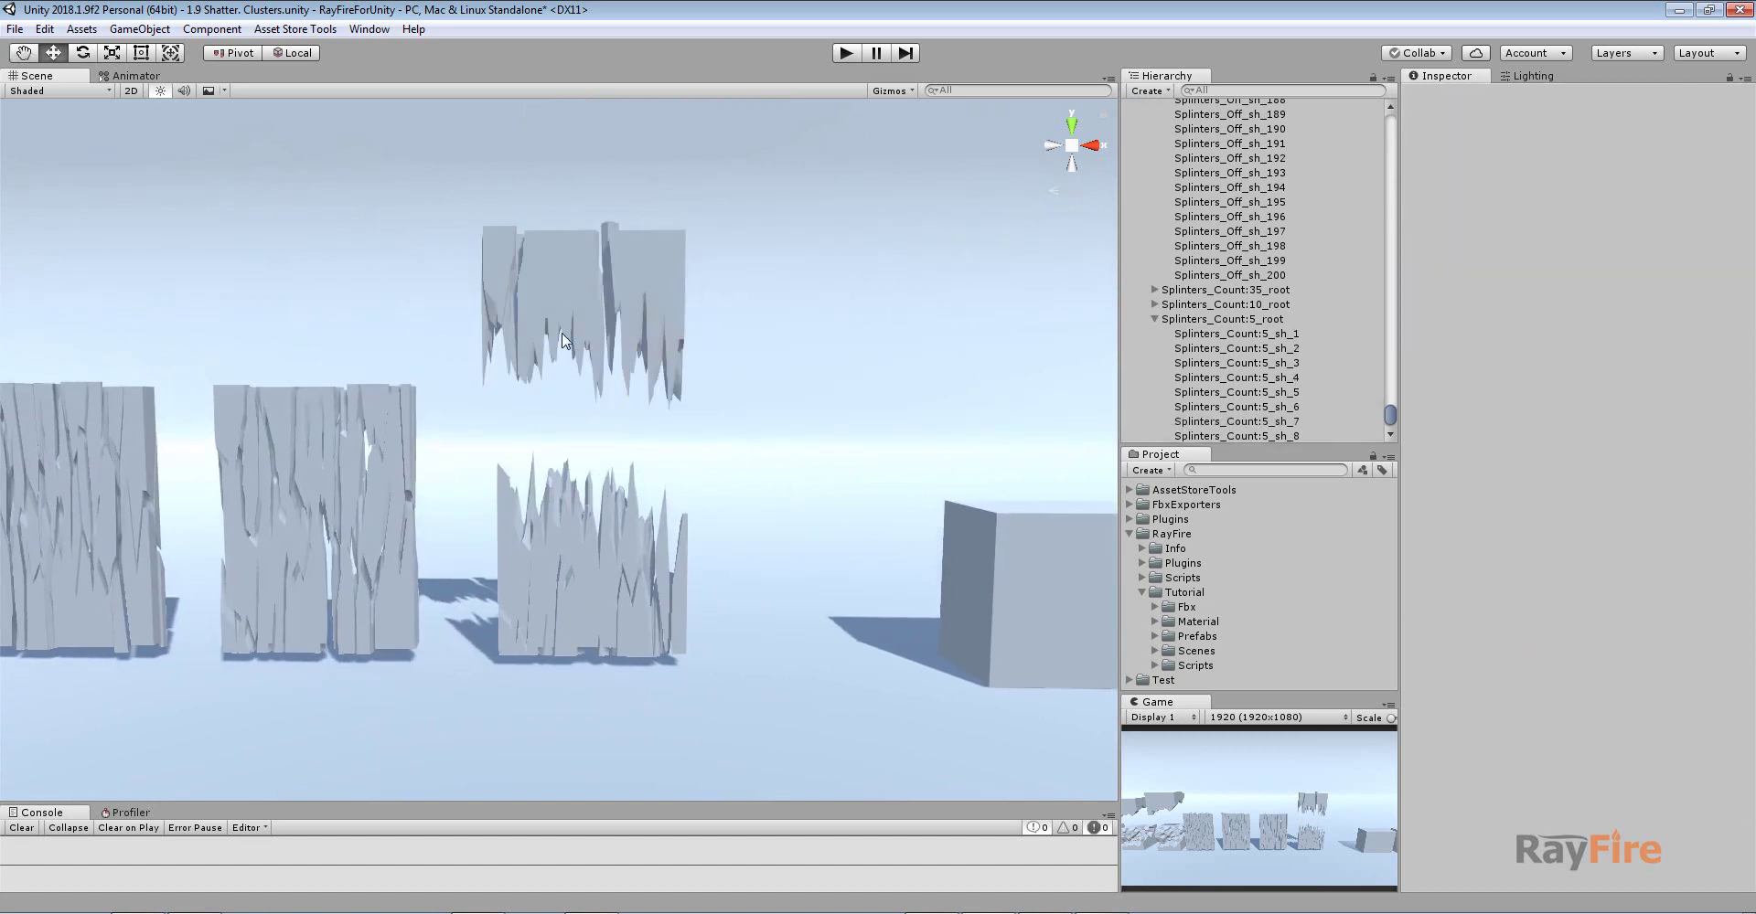
{"action": "left_click", "coordinate": [563, 322]}
{"action": "scroll", "coordinate": [576, 365], "scroll_direction": "up", "scroll_amount": 4}
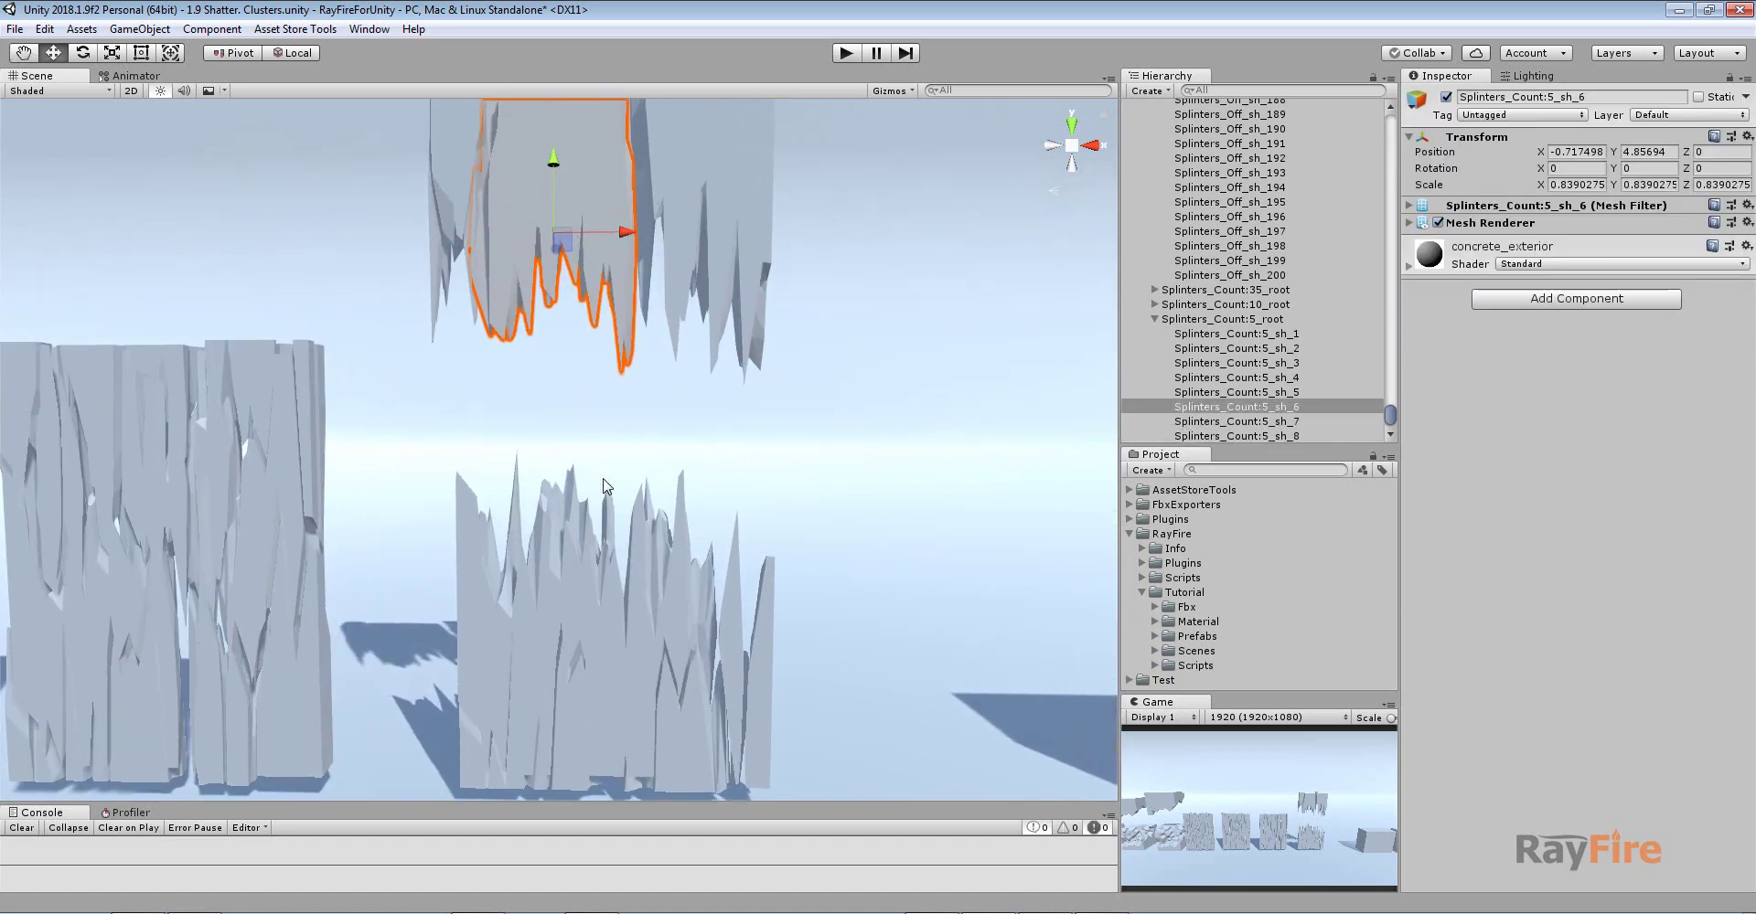
{"action": "middle_click_drag", "start_coordinate": [603, 479], "coordinate": [624, 565]}
{"action": "left_click_drag", "start_coordinate": [406, 116], "coordinate": [916, 494]}
{"action": "left_click", "coordinate": [578, 289]}
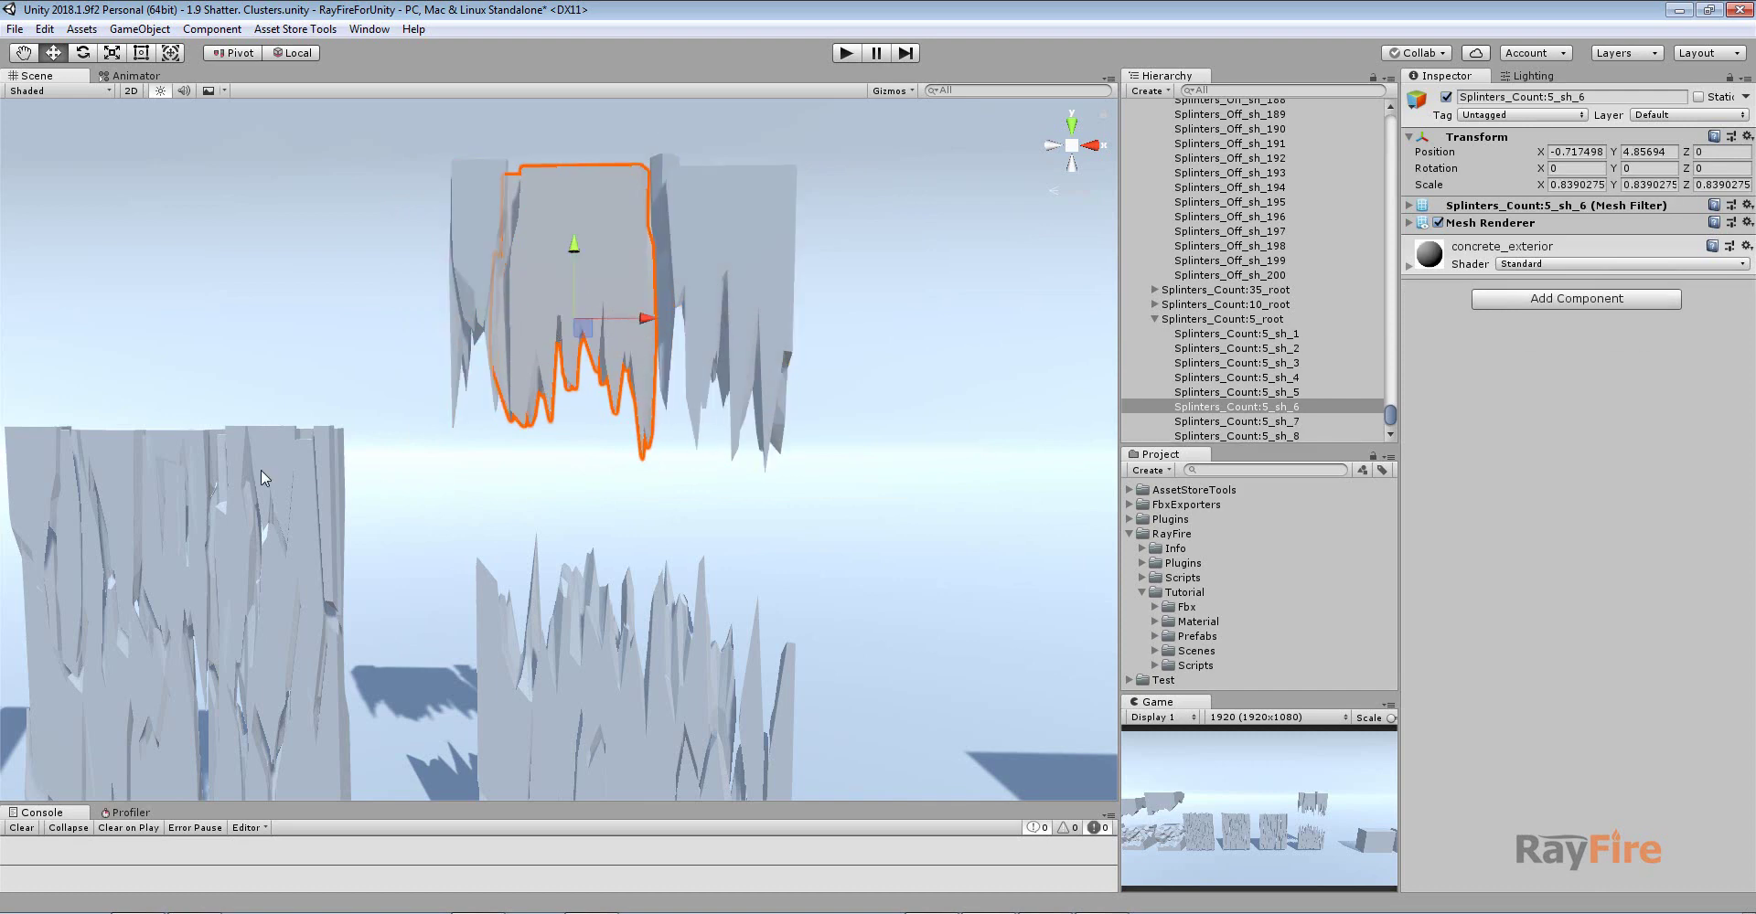
Lift one upper splinter out of the unclustered Splinters_Off wall above its top edge and clear the selection
{"action": "middle_click_drag", "start_coordinate": [261, 471], "coordinate": [855, 530]}
{"action": "scroll", "coordinate": [855, 530], "scroll_direction": "down", "scroll_amount": 3}
{"action": "middle_click_drag", "start_coordinate": [118, 466], "coordinate": [436, 450]}
{"action": "scroll", "coordinate": [436, 450], "scroll_direction": "down", "scroll_amount": 3}
{"action": "left_click_drag", "start_coordinate": [368, 380], "coordinate": [385, 285]}
{"action": "left_click", "coordinate": [393, 467]}
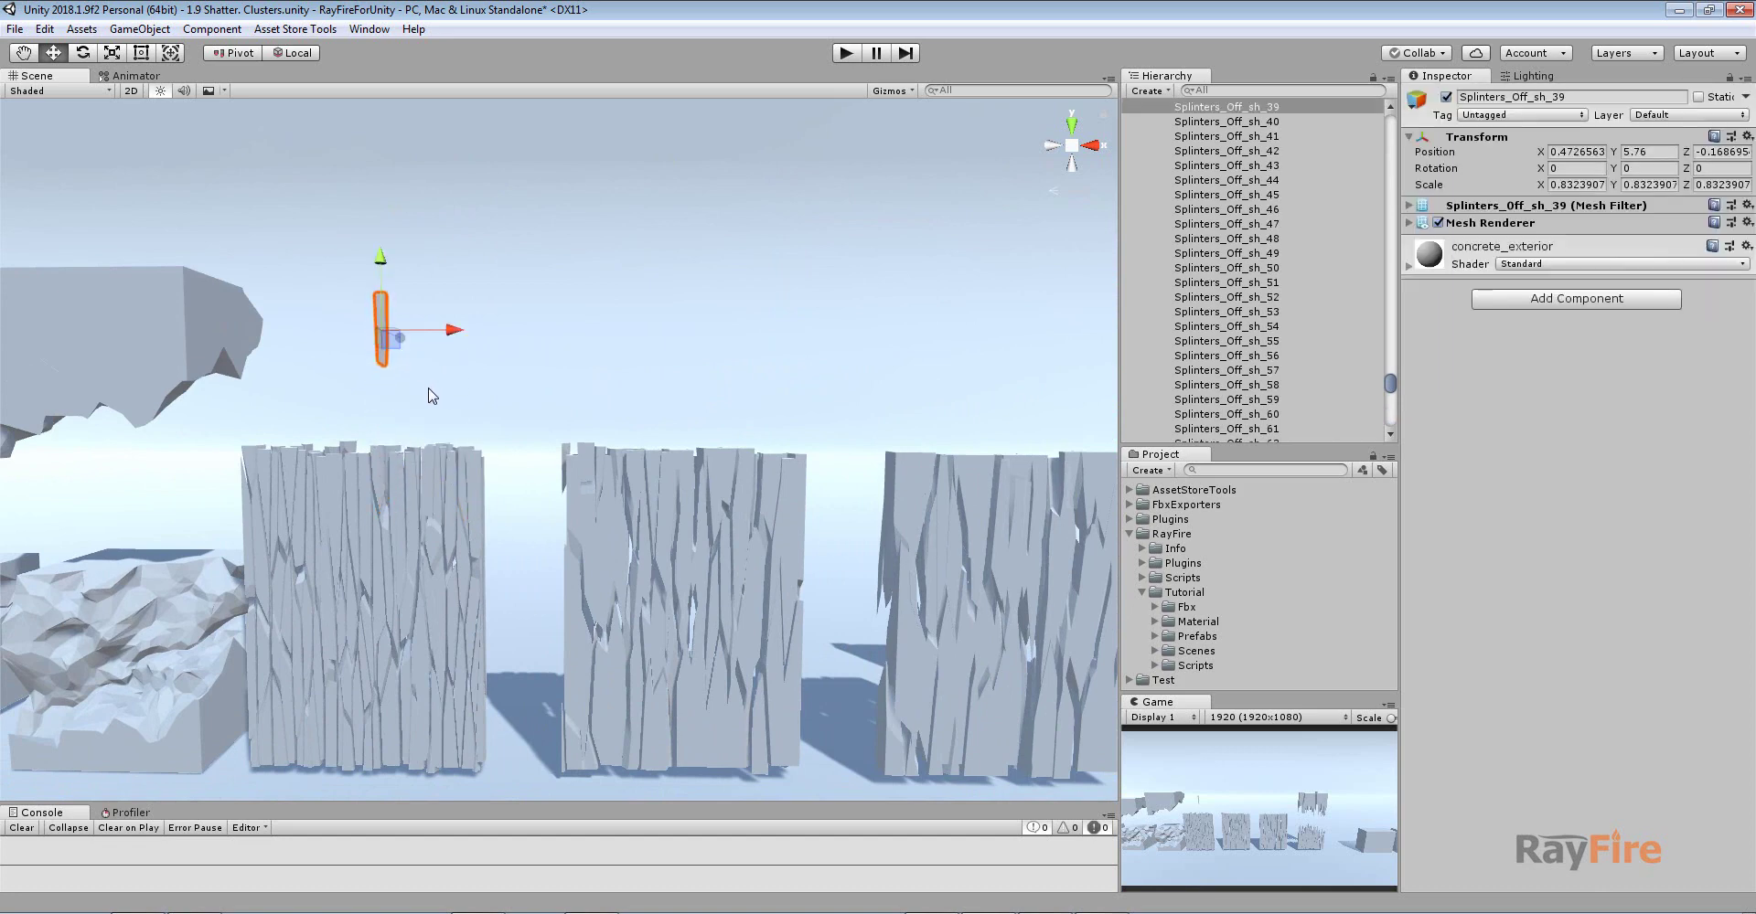
{"action": "left_click", "coordinate": [439, 395]}
Fragment the Slabs_Off block with clustering disabled and lower its Scale Preview to narrow the gaps
{"action": "scroll", "coordinate": [688, 486], "scroll_direction": "down", "scroll_amount": 3}
{"action": "middle_click_drag", "start_coordinate": [795, 469], "coordinate": [653, 501]}
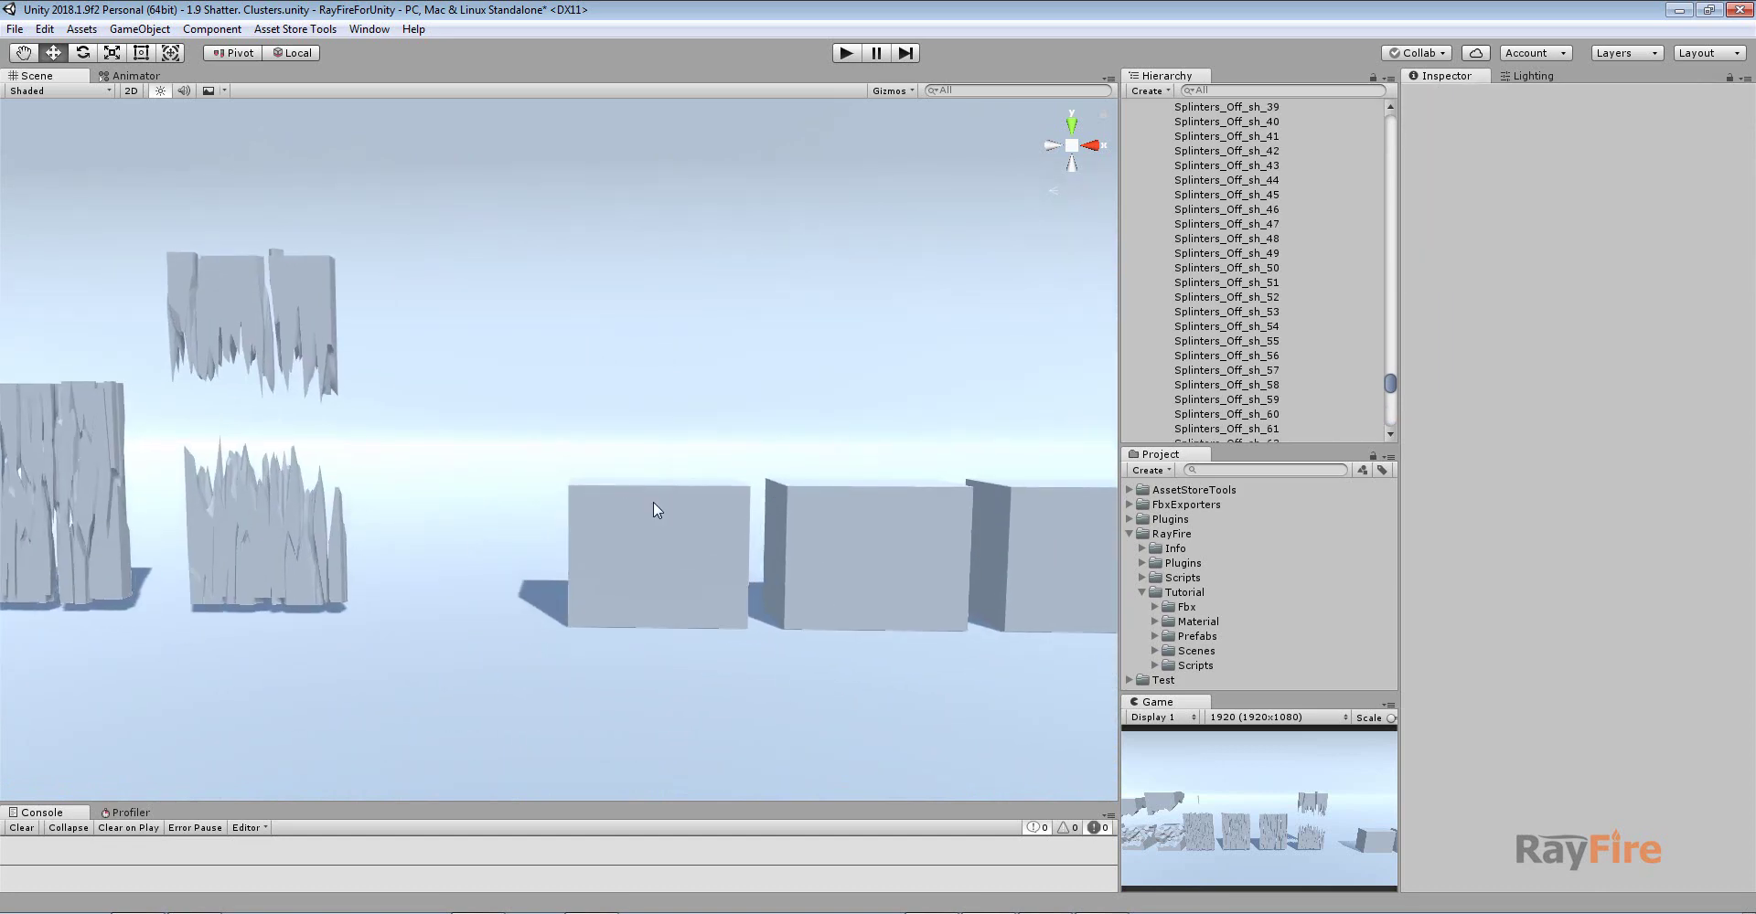
{"action": "left_click", "coordinate": [653, 501]}
{"action": "key", "text": "f"}
{"action": "left_click_drag", "start_coordinate": [653, 502], "coordinate": [634, 470], "text": "alt"}
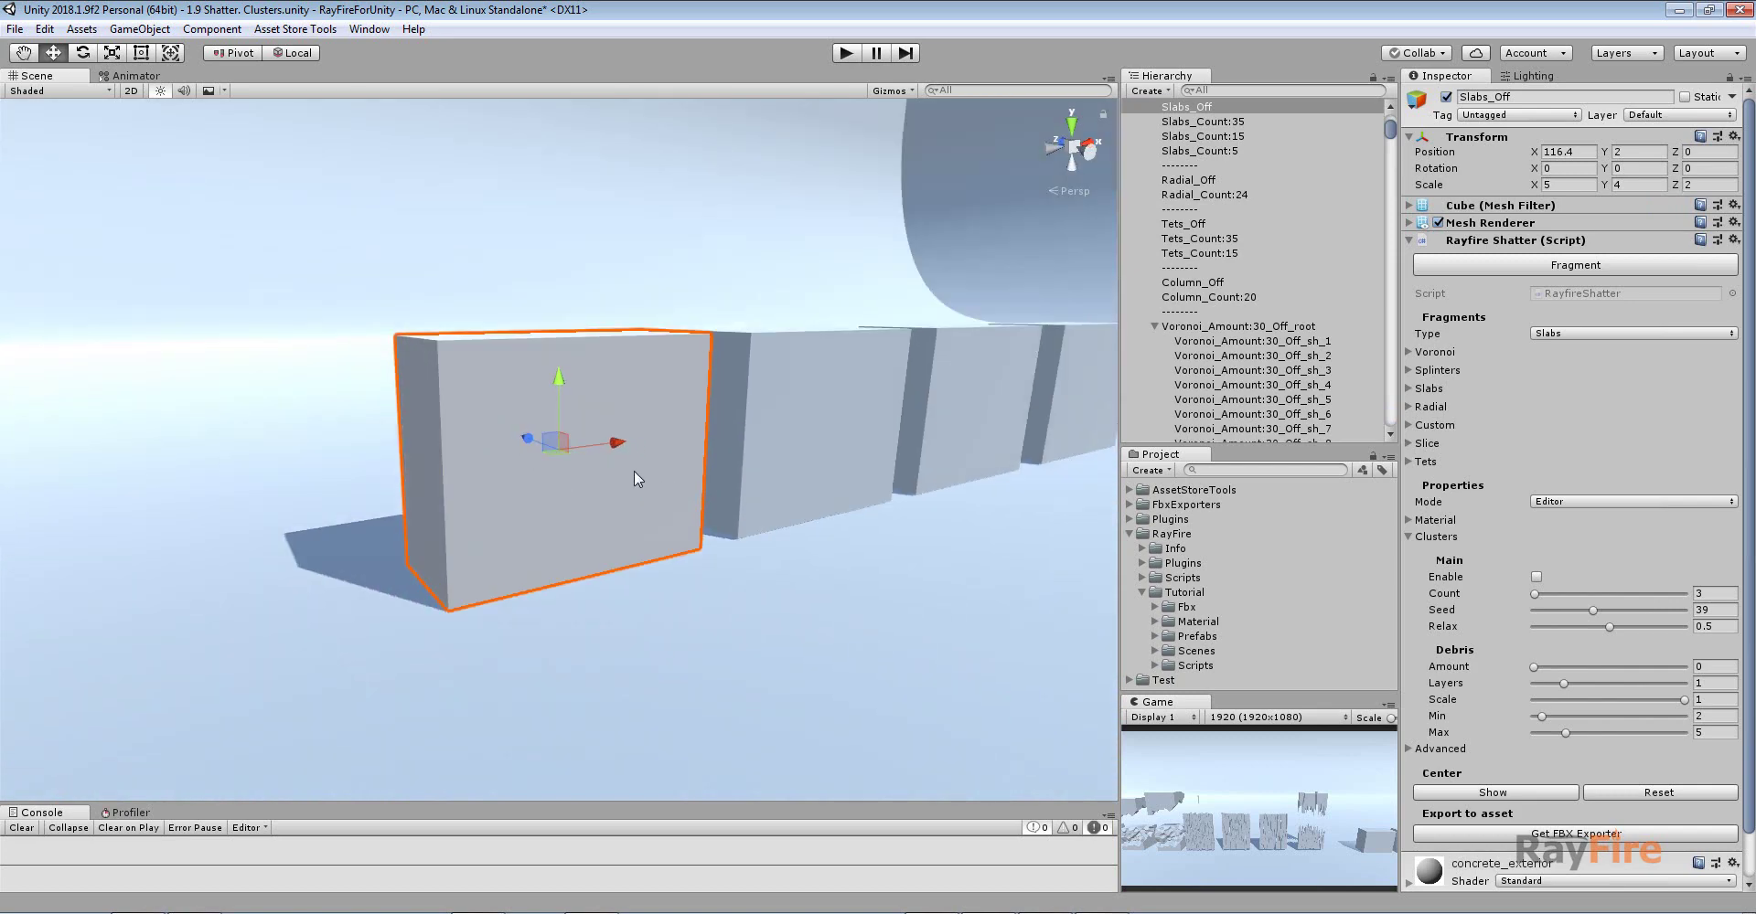
{"action": "scroll", "coordinate": [633, 470], "scroll_direction": "up", "scroll_amount": 2}
{"action": "left_click", "coordinate": [1505, 264]}
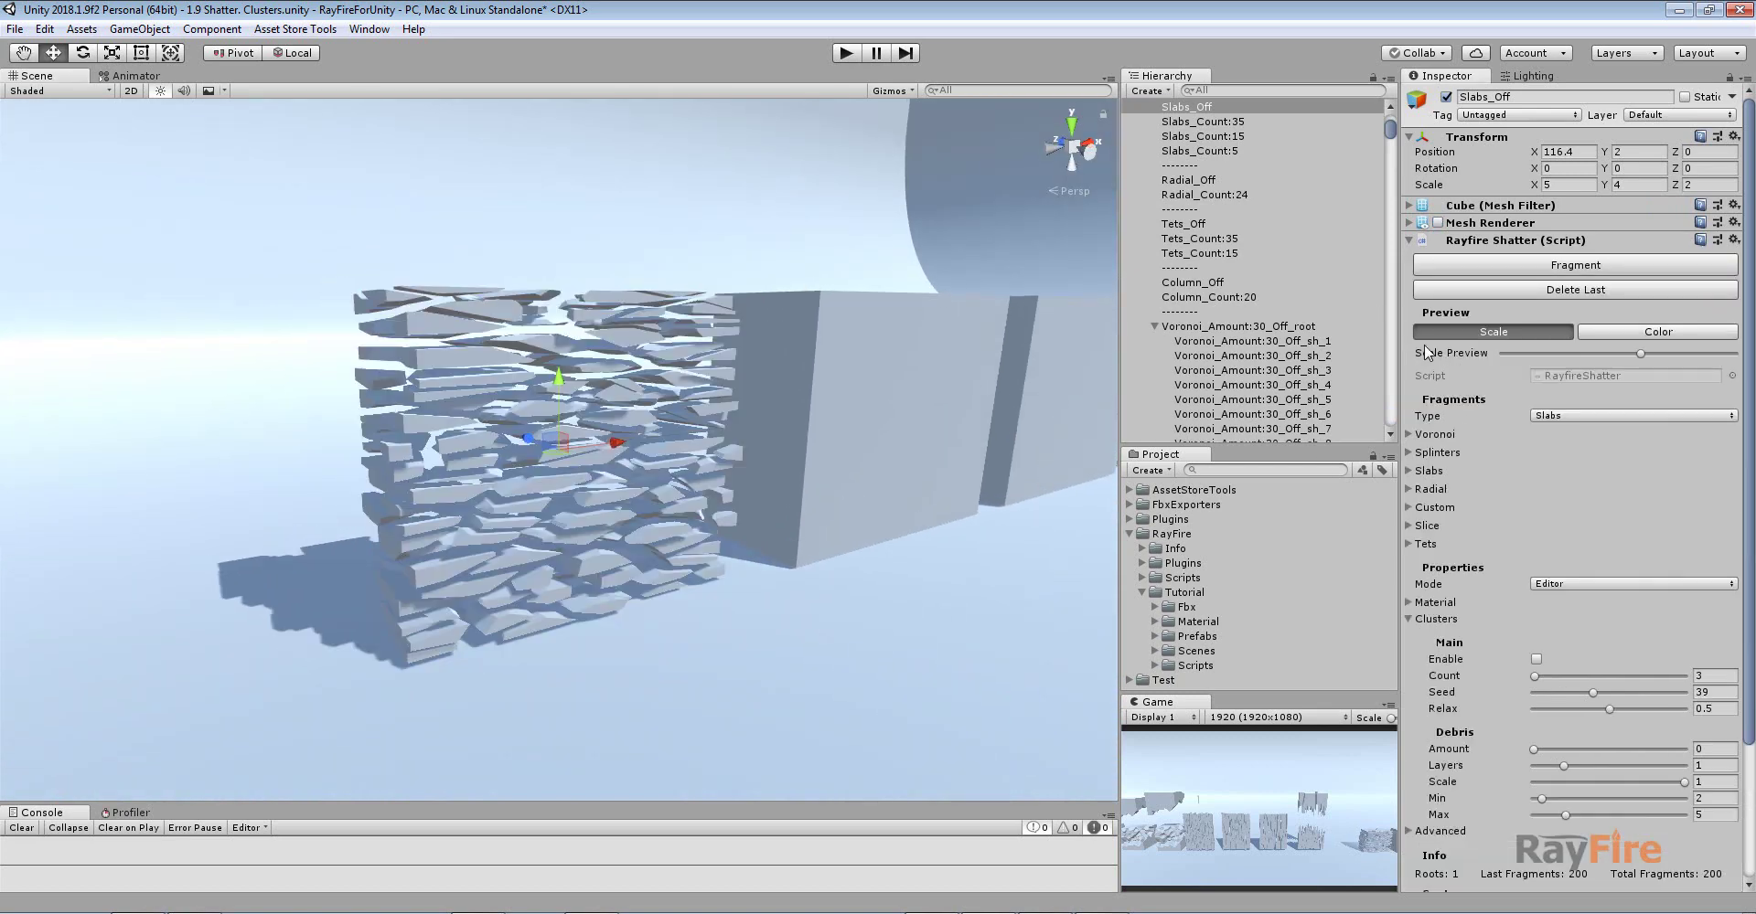
{"action": "mouse_move", "coordinate": [1566, 353]}
{"action": "left_mouse_down"}
{"action": "mouse_move", "coordinate": [1545, 355]}
{"action": "mouse_move", "coordinate": [1563, 355]}
{"action": "left_mouse_up"}
Fragment the Slabs_Count:35 block with cluster Count 35 and debris Amount 10, and lower its Scale Preview
{"action": "middle_click_drag", "start_coordinate": [828, 368], "coordinate": [686, 502]}
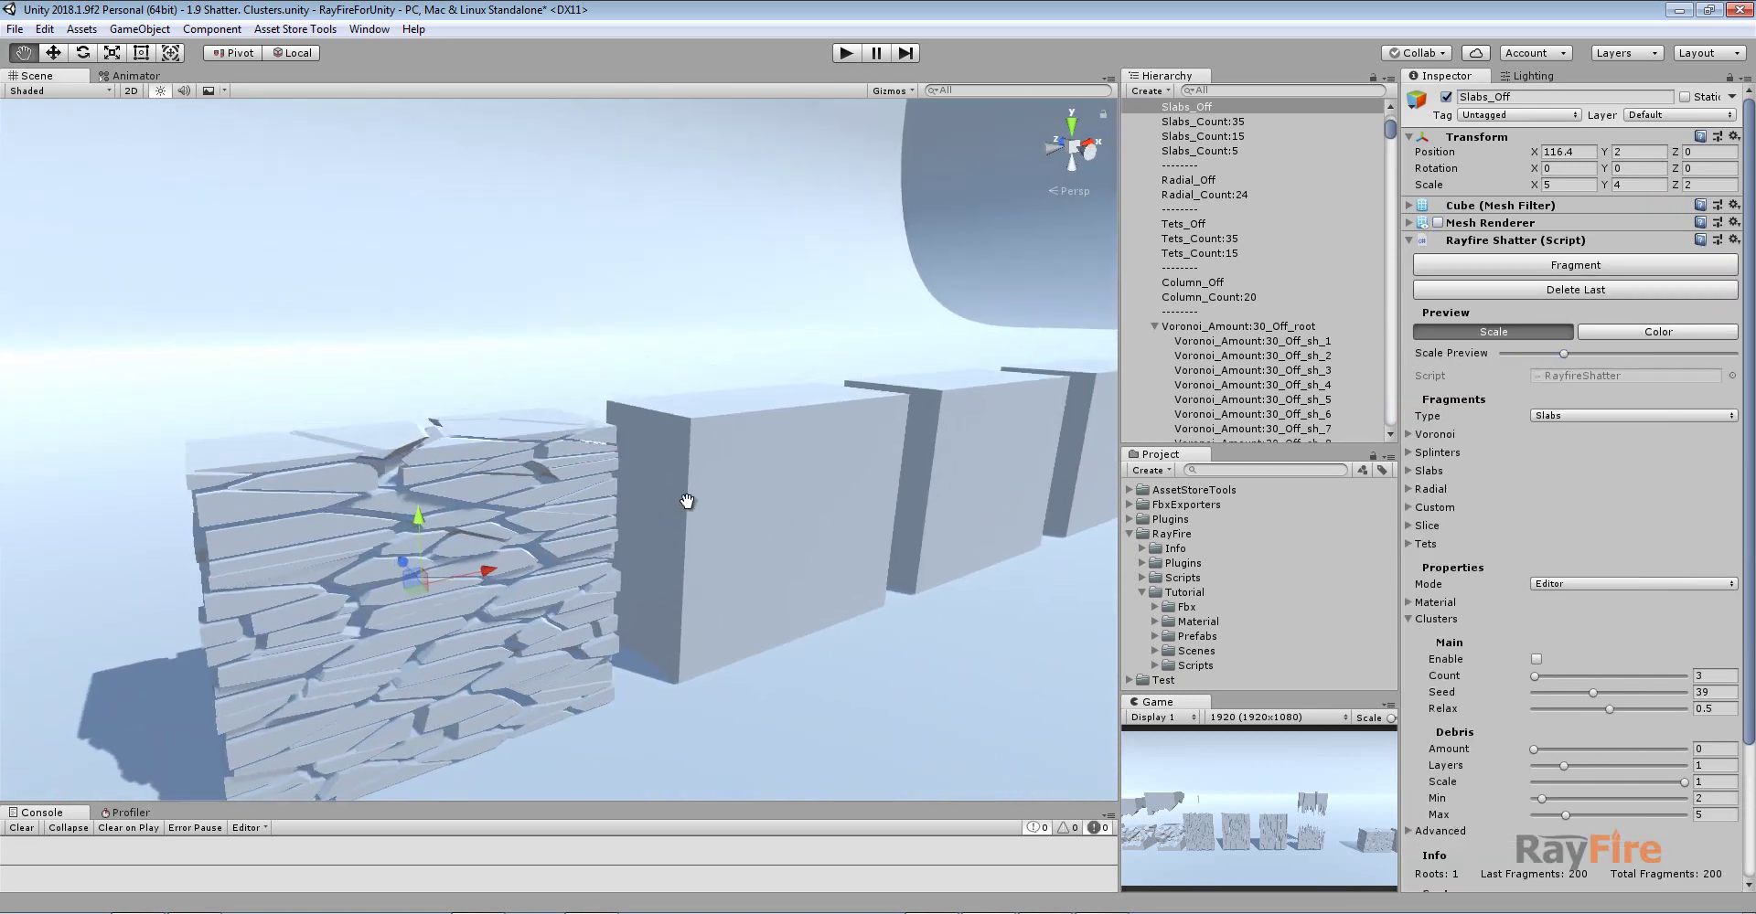
{"action": "left_click_drag", "start_coordinate": [686, 502], "coordinate": [631, 599], "text": "alt"}
{"action": "left_click", "coordinate": [865, 514]}
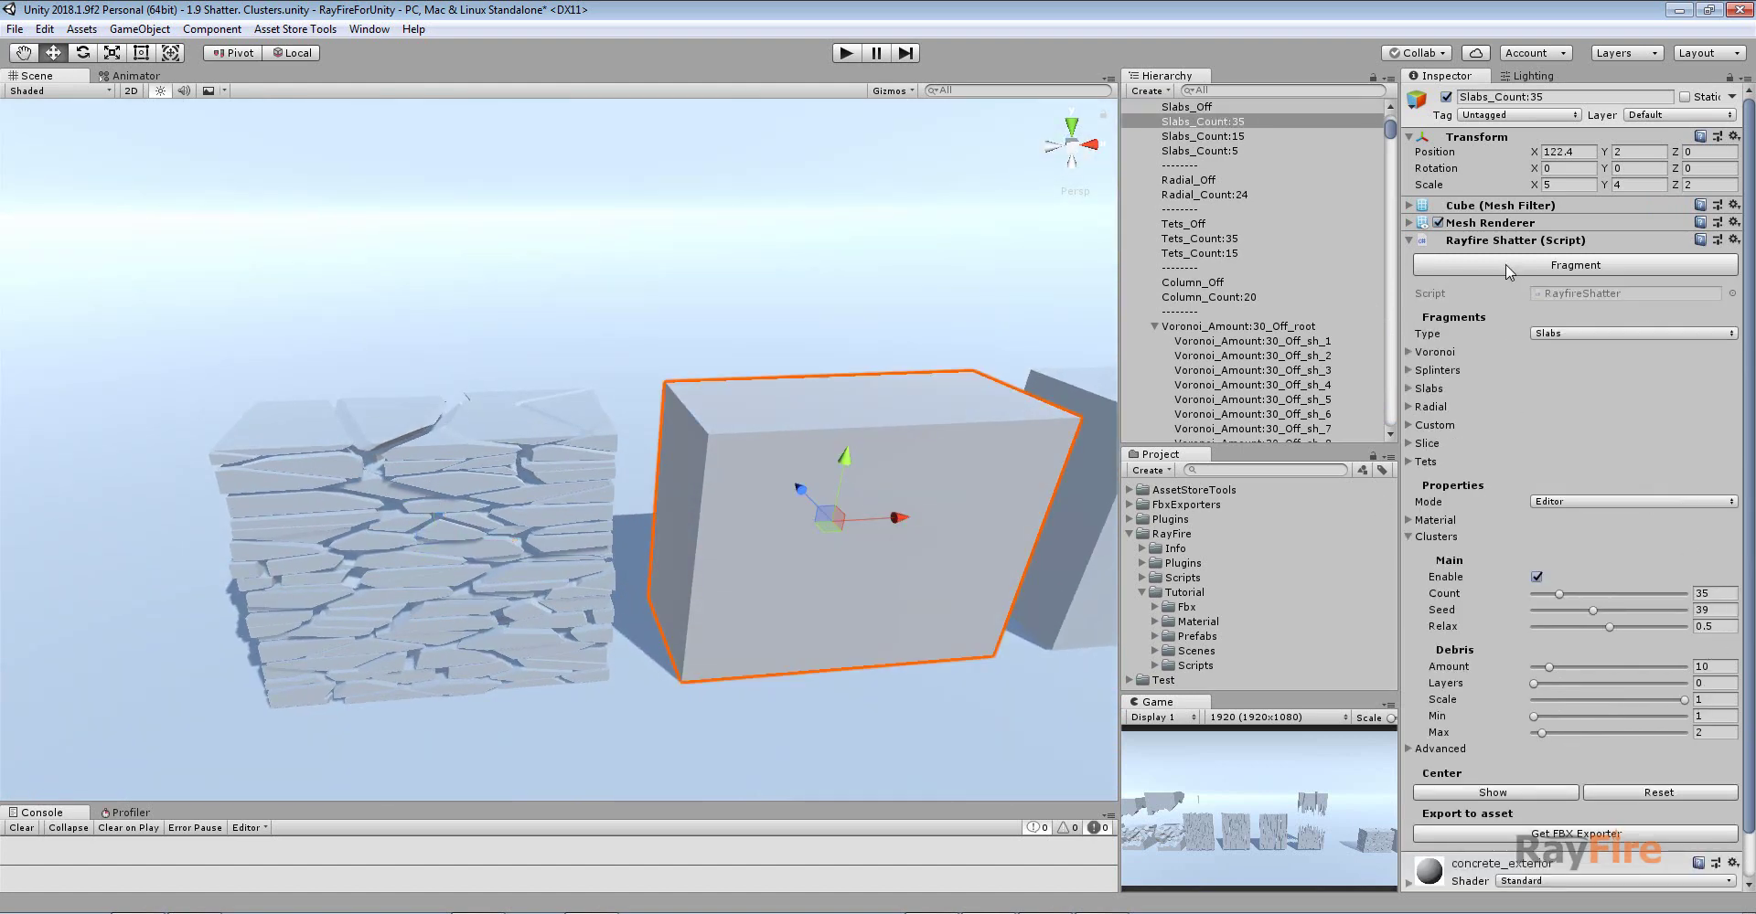
{"action": "left_click", "coordinate": [1606, 268]}
{"action": "middle_click_drag", "start_coordinate": [892, 319], "coordinate": [662, 313]}
{"action": "scroll", "coordinate": [662, 313], "scroll_direction": "up", "scroll_amount": 7}
{"action": "left_click_drag", "start_coordinate": [686, 563], "coordinate": [687, 484], "text": "alt"}
{"action": "middle_click_drag", "start_coordinate": [688, 485], "coordinate": [694, 357]}
{"action": "left_click_drag", "start_coordinate": [1641, 353], "coordinate": [1561, 360]}
{"action": "scroll", "coordinate": [952, 497], "scroll_direction": "down", "scroll_amount": 5}
{"action": "middle_click_drag", "start_coordinate": [855, 453], "coordinate": [744, 393]}
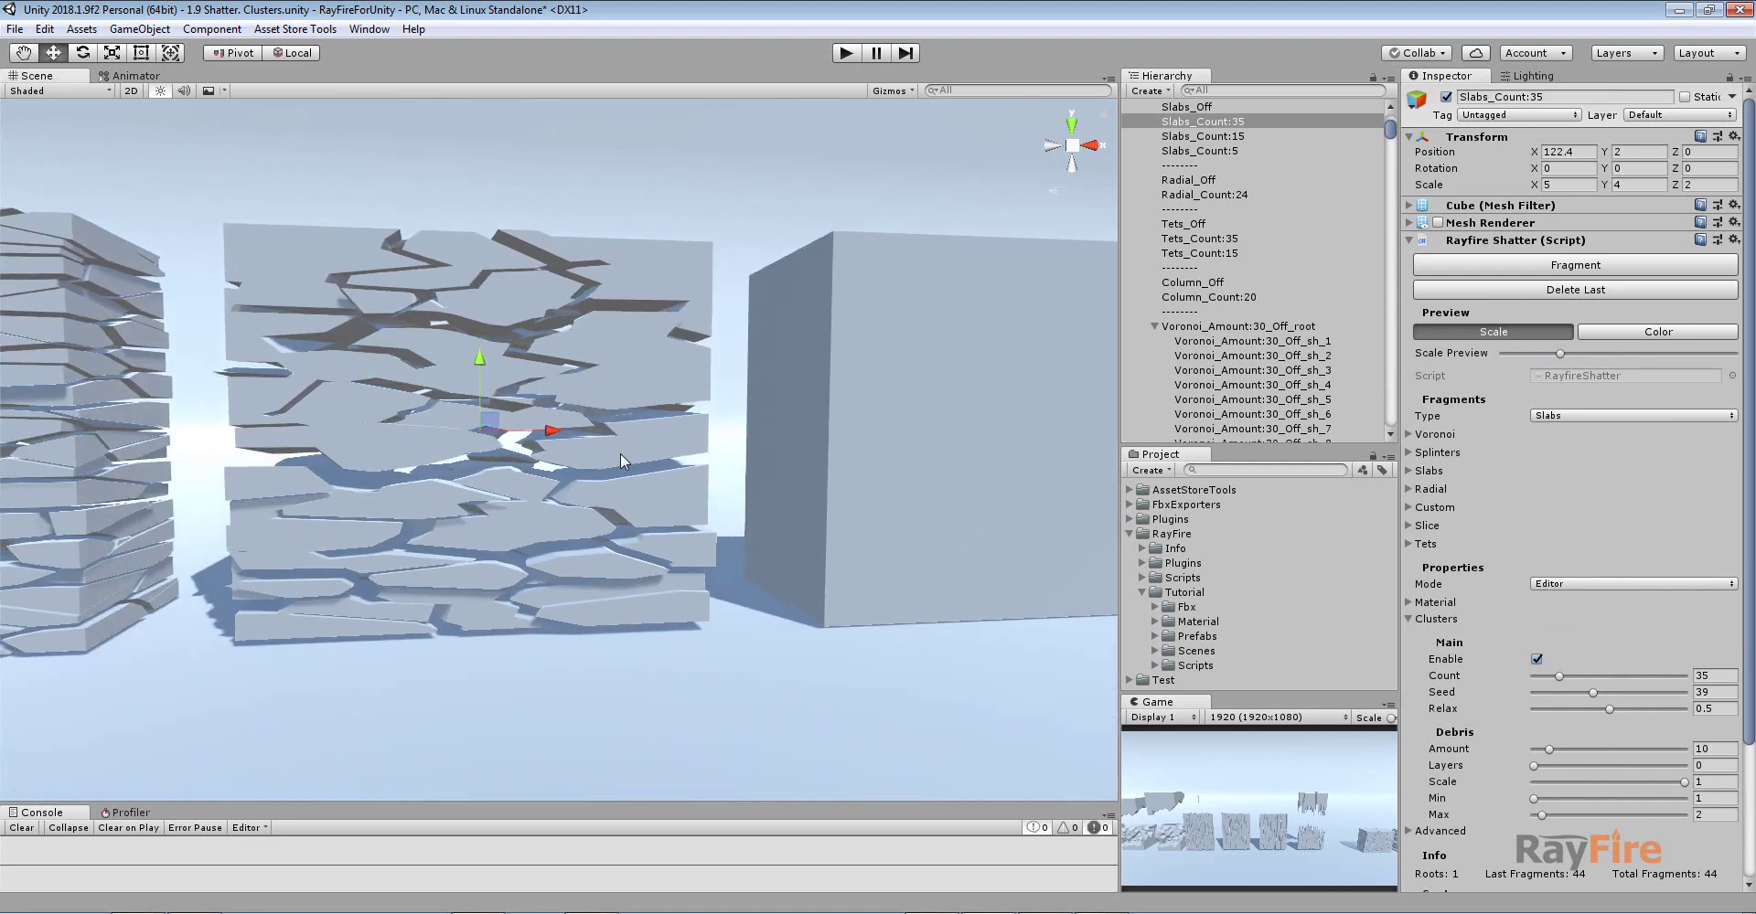
Fragment the Slabs_Count:15 block with cluster Count 15 and debris Amount 5, and lower its Scale Preview
{"action": "left_click_drag", "start_coordinate": [845, 426], "coordinate": [773, 466], "text": "alt"}
{"action": "middle_click_drag", "start_coordinate": [773, 466], "coordinate": [465, 459]}
{"action": "left_click", "coordinate": [672, 402]}
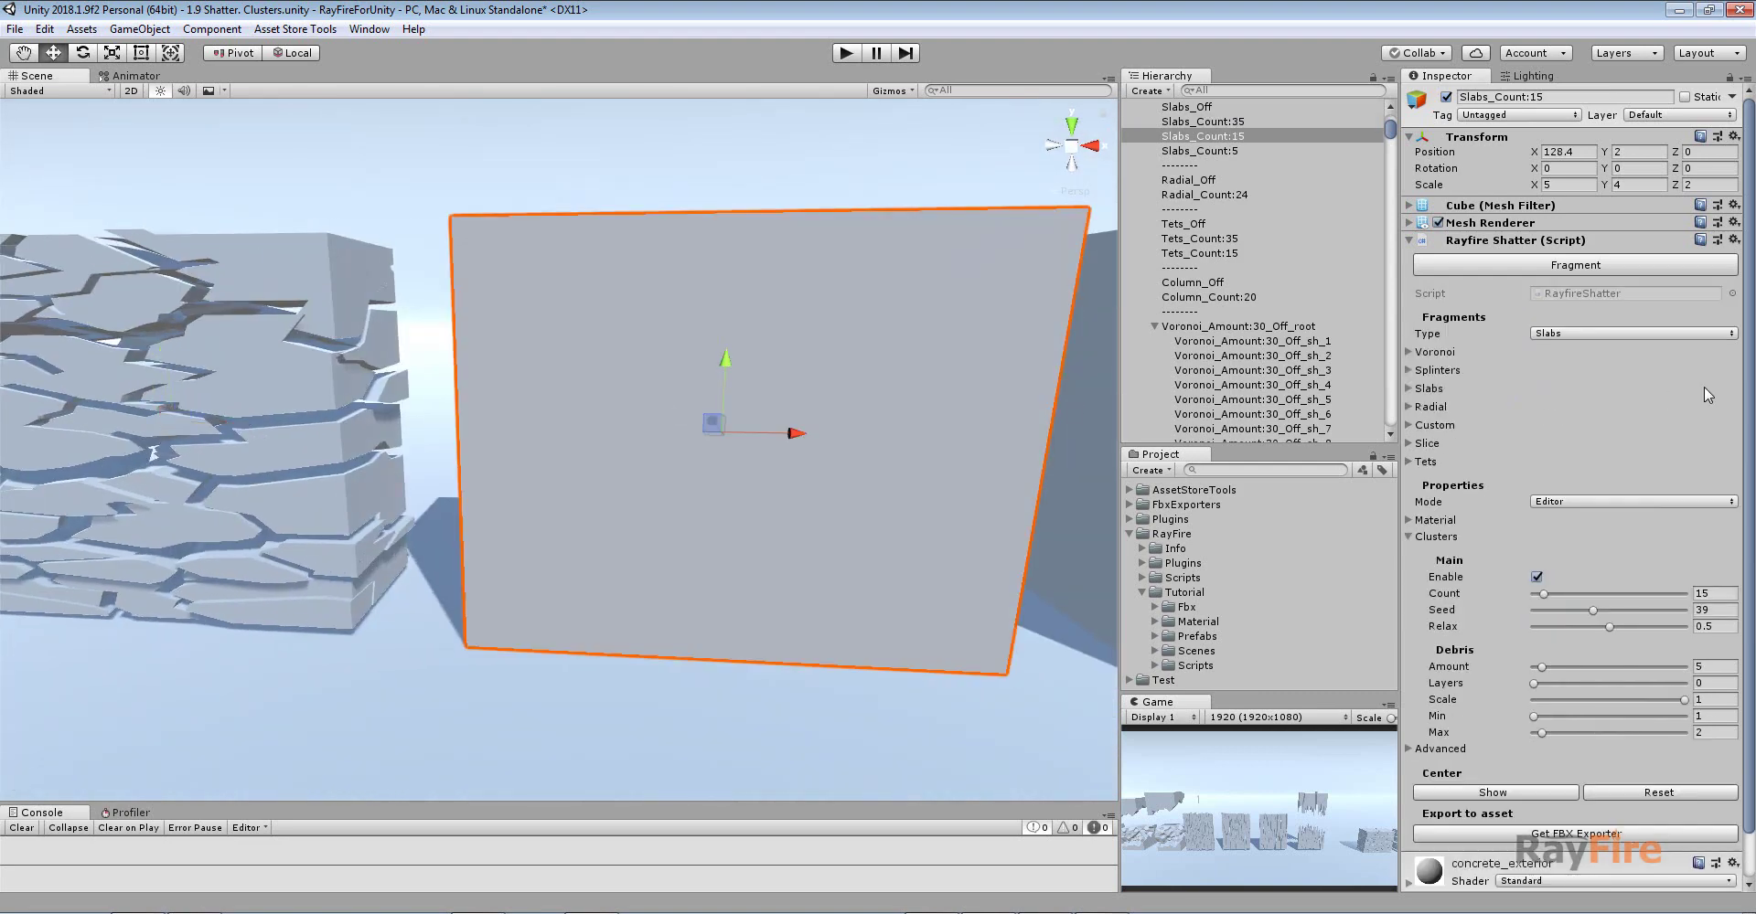
{"action": "left_click", "coordinate": [1577, 267]}
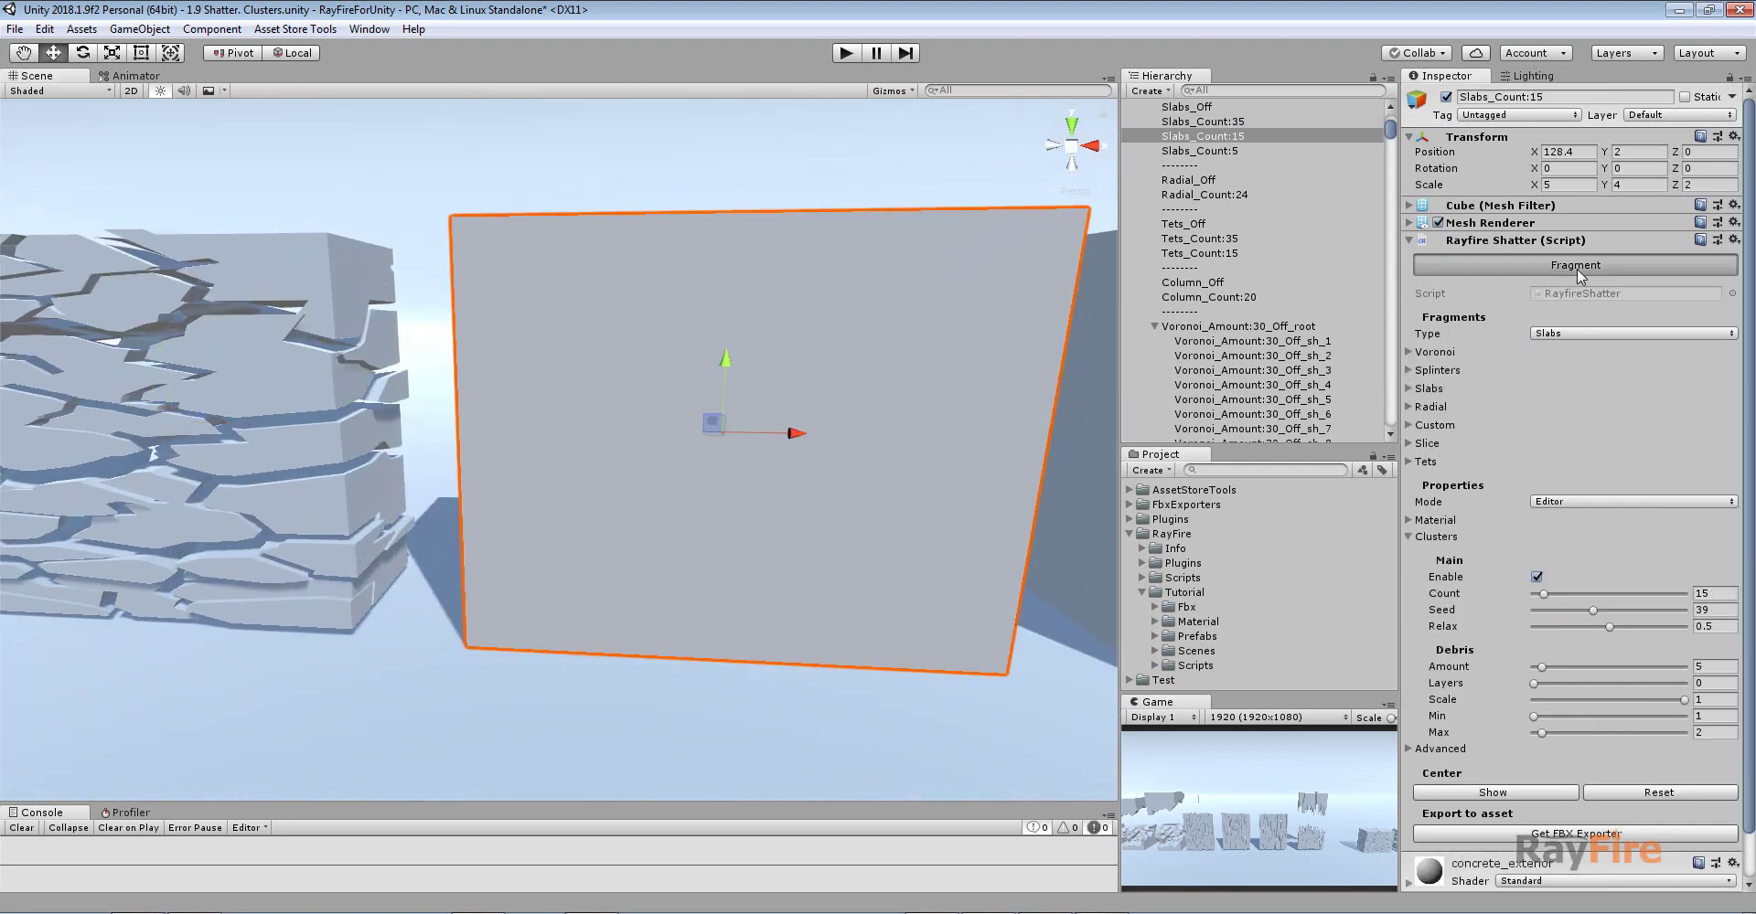
{"action": "left_click_drag", "start_coordinate": [1562, 353], "coordinate": [1534, 353]}
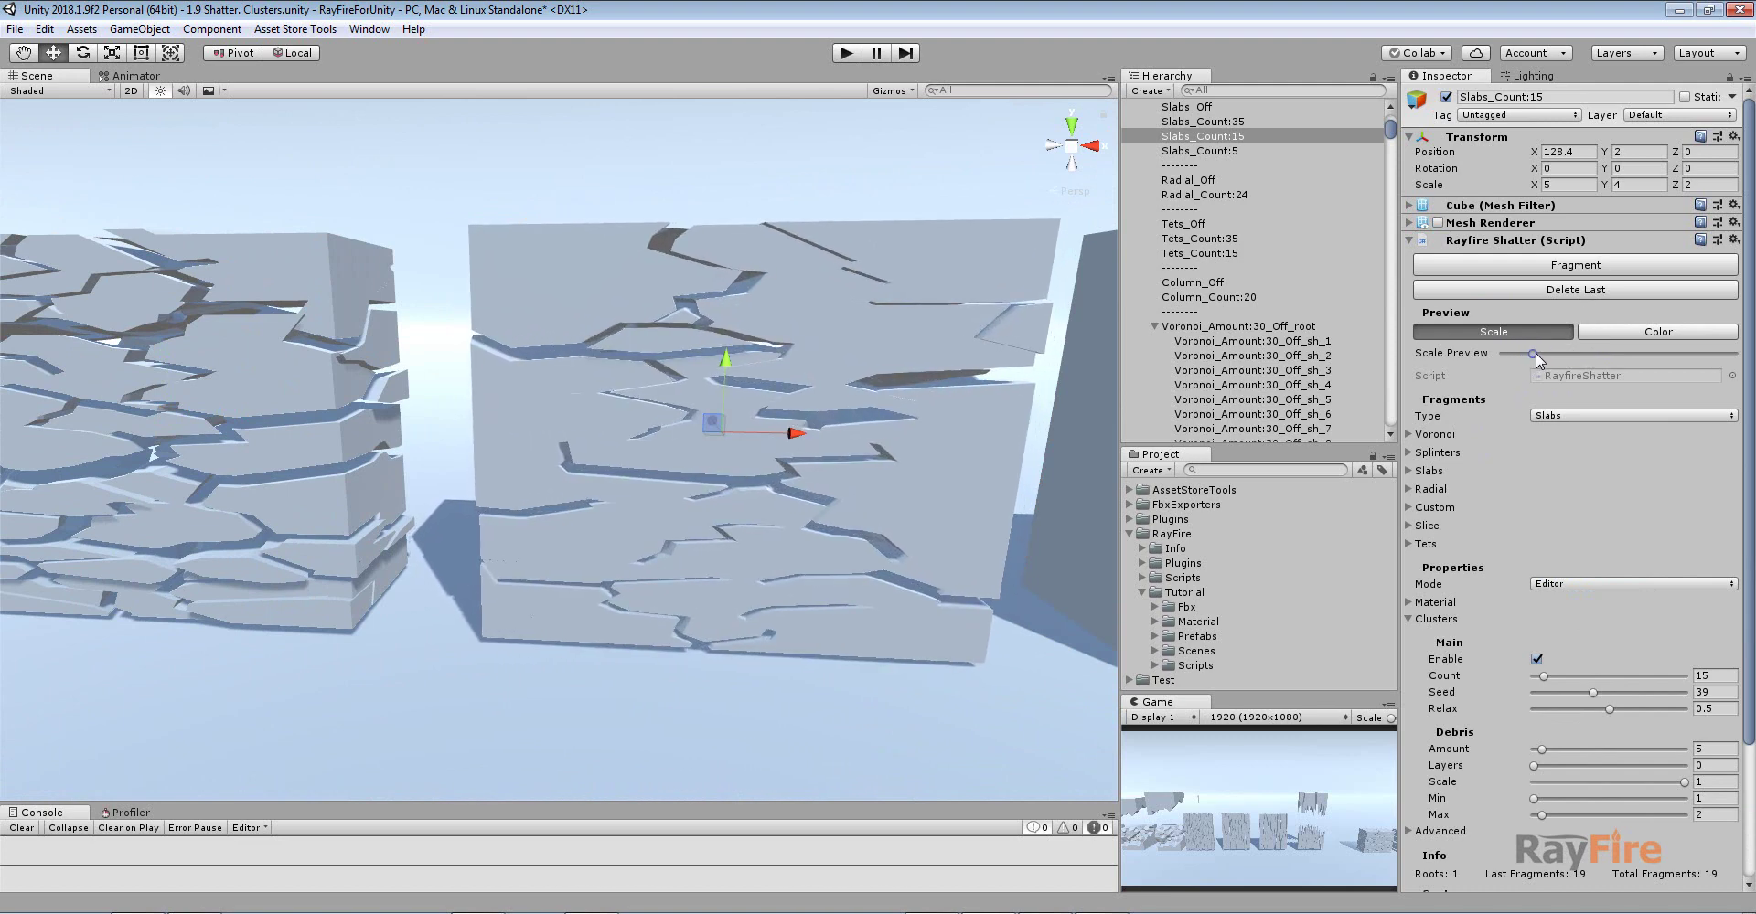
{"action": "left_click", "coordinate": [1698, 750]}
Fragment the Slabs_Count:5 block with cluster Count 5 and debris Amount 20, and adjust its Scale Preview
{"action": "middle_click_drag", "start_coordinate": [988, 526], "coordinate": [586, 525]}
{"action": "left_click", "coordinate": [880, 452]}
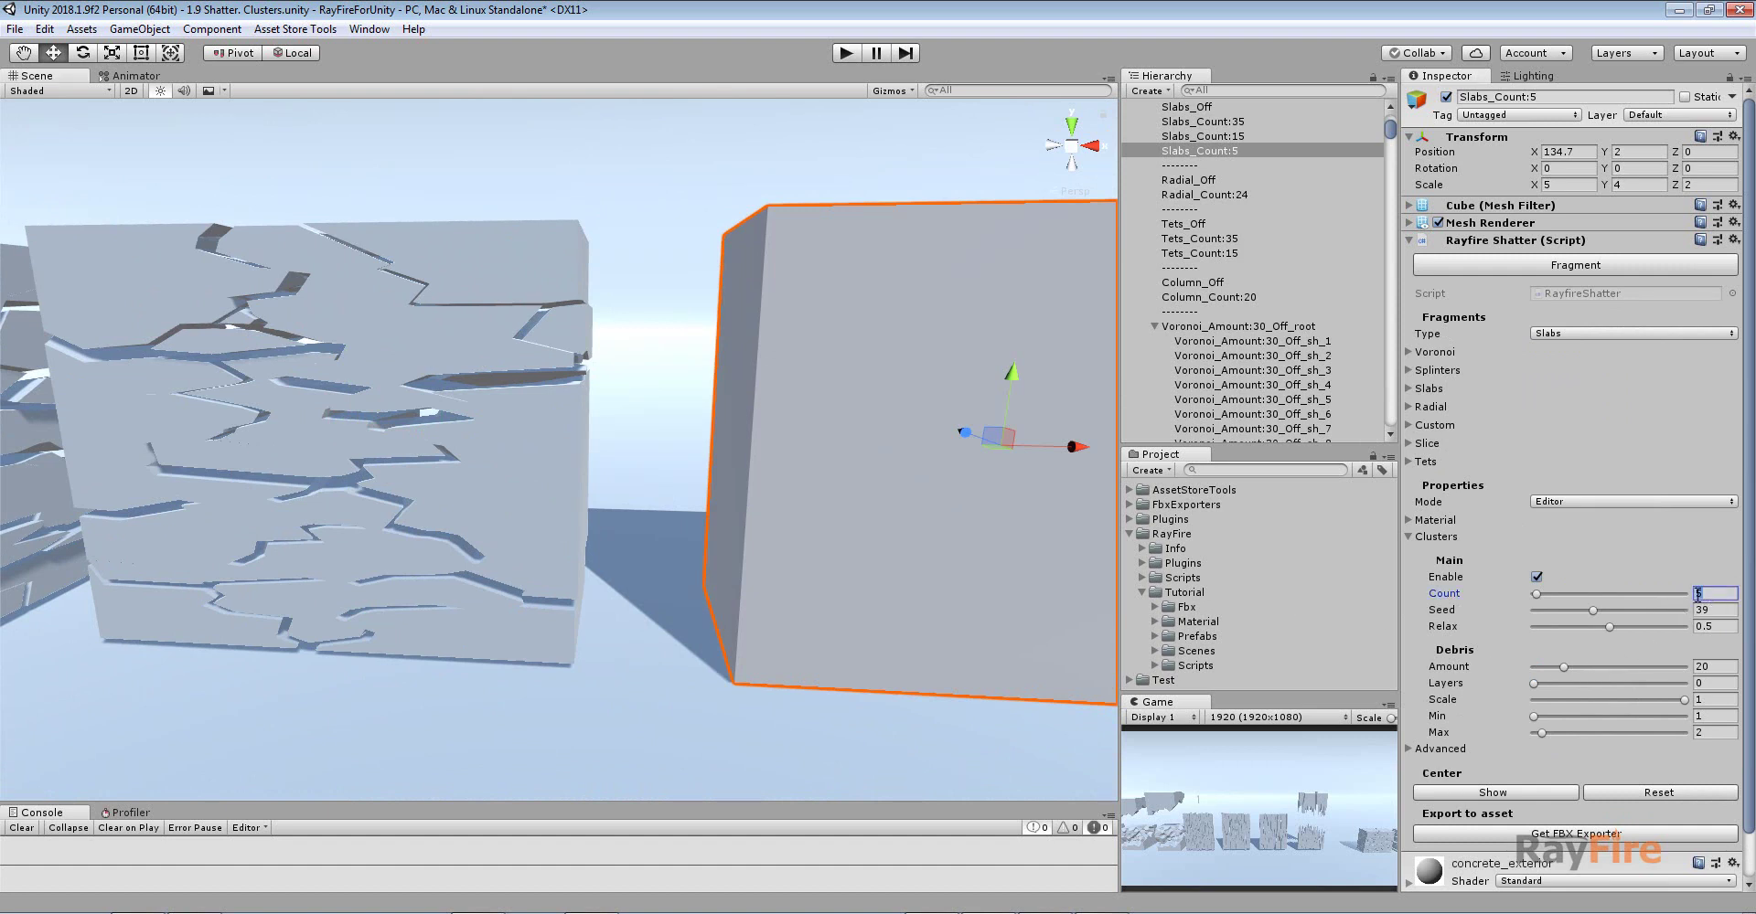
{"action": "left_click", "coordinate": [1715, 667]}
{"action": "left_click", "coordinate": [1534, 270]}
{"action": "middle_click_drag", "start_coordinate": [1079, 462], "coordinate": [796, 485]}
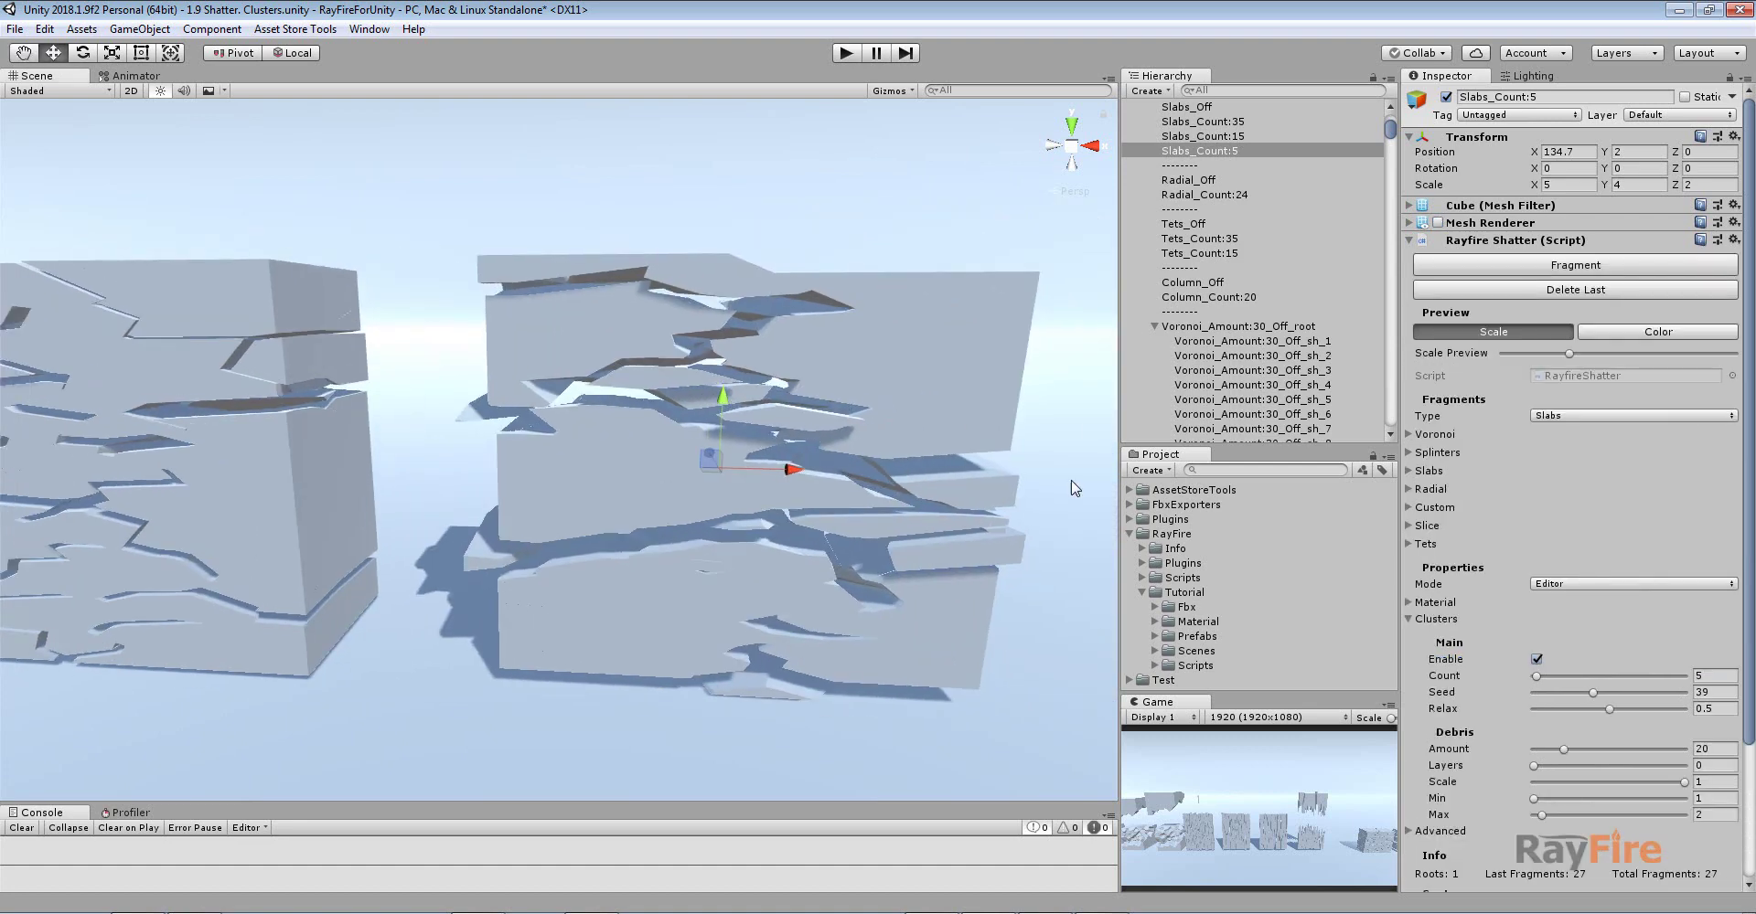
{"action": "mouse_move", "coordinate": [1539, 350]}
{"action": "left_mouse_down"}
{"action": "mouse_move", "coordinate": [1514, 347]}
{"action": "mouse_move", "coordinate": [1560, 353]}
{"action": "left_mouse_up"}
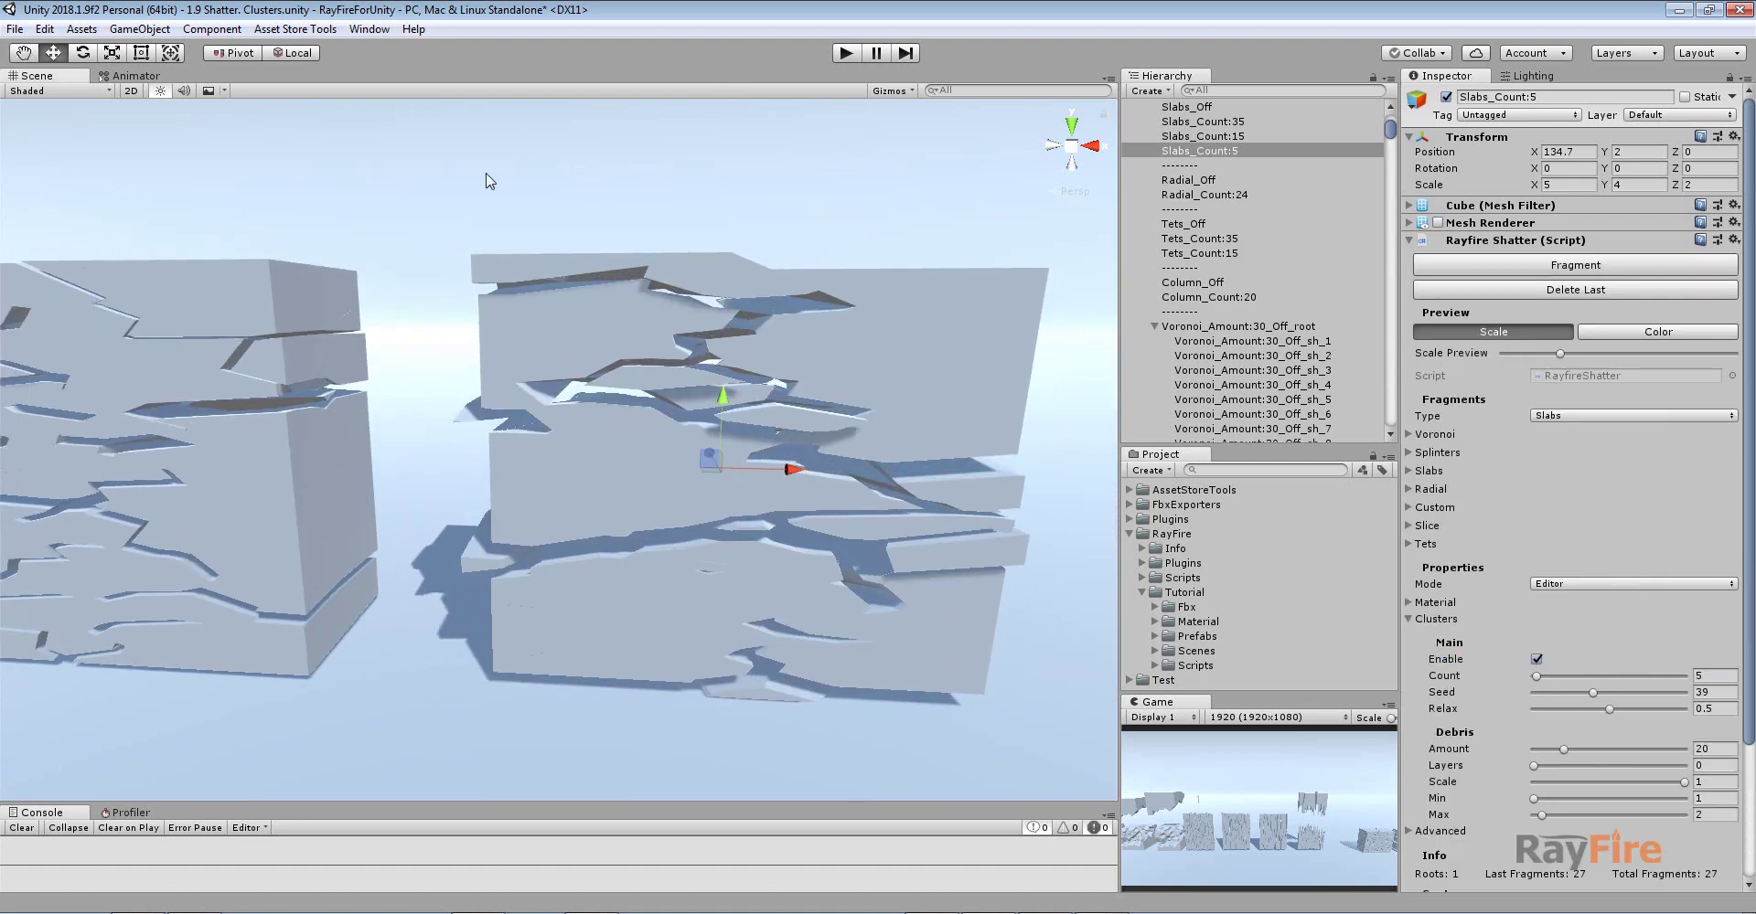
Lift the upper pieces of the Slabs_Count:5 block together above the lower ones, and undo the lift
{"action": "left_click_drag", "start_coordinate": [489, 181], "coordinate": [1113, 476]}
{"action": "left_click_drag", "start_coordinate": [663, 222], "coordinate": [664, 19]}
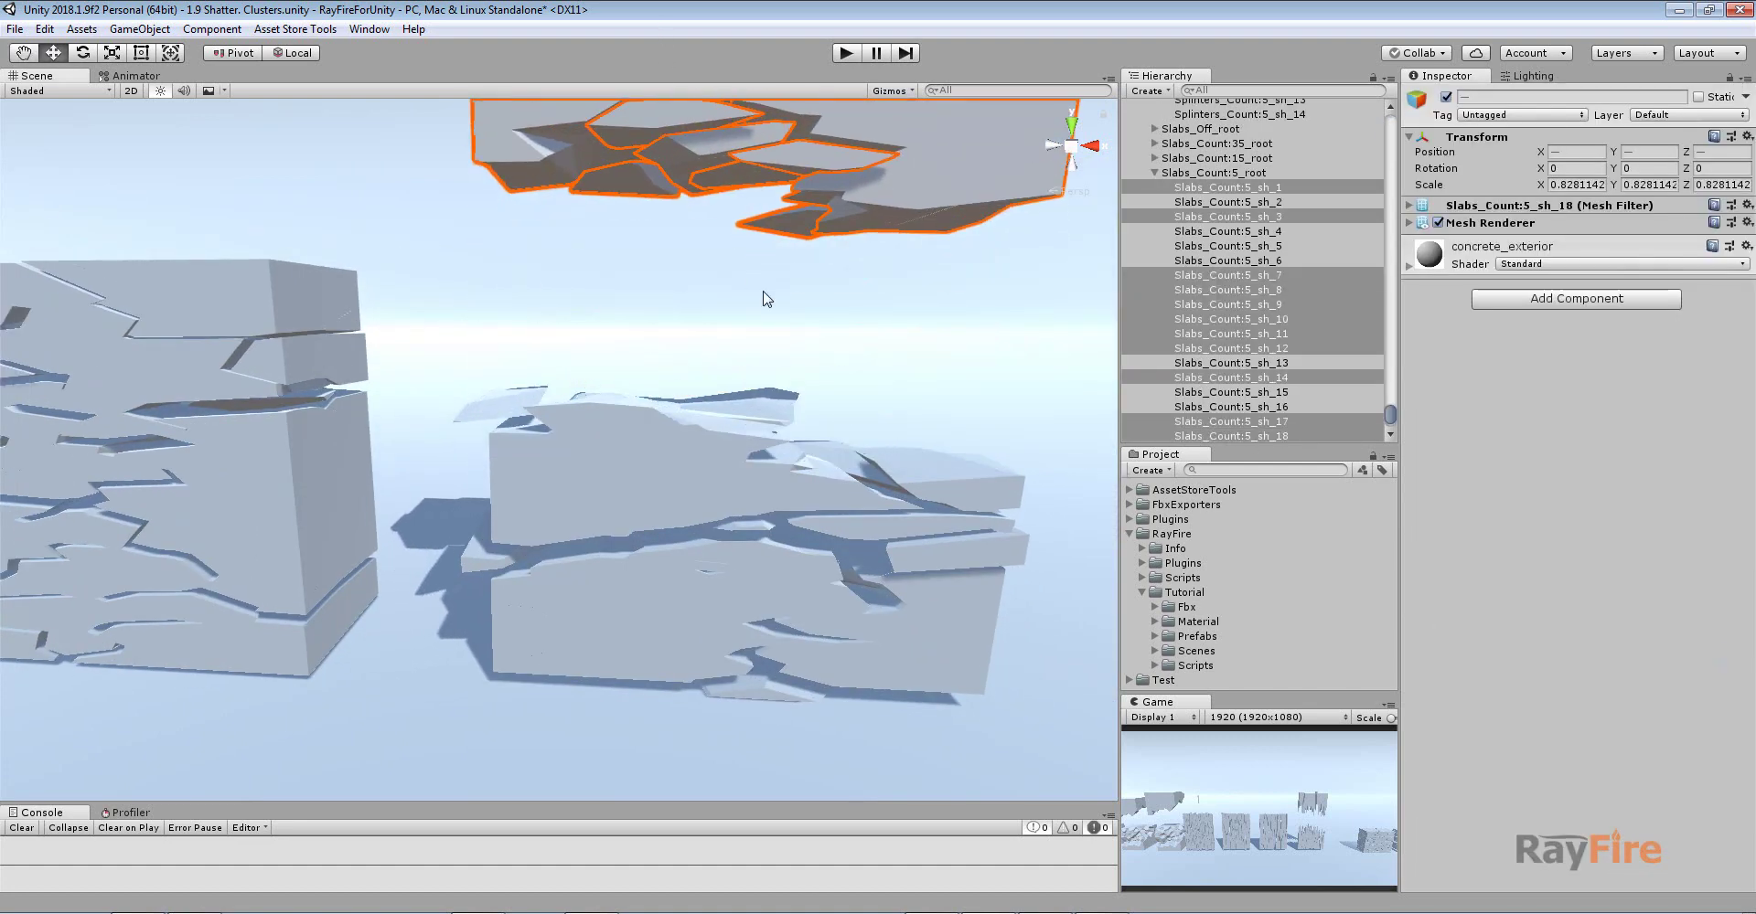
{"action": "left_click_drag", "start_coordinate": [765, 298], "coordinate": [697, 509], "text": "alt"}
{"action": "left_click", "coordinate": [697, 509]}
{"action": "scroll", "coordinate": [700, 508], "scroll_direction": "down", "scroll_amount": 10}
{"action": "scroll", "coordinate": [879, 531], "scroll_direction": "down", "scroll_amount": 2}
{"action": "key", "text": "ctrl+z"}
{"action": "key", "text": "ctrl+z"}
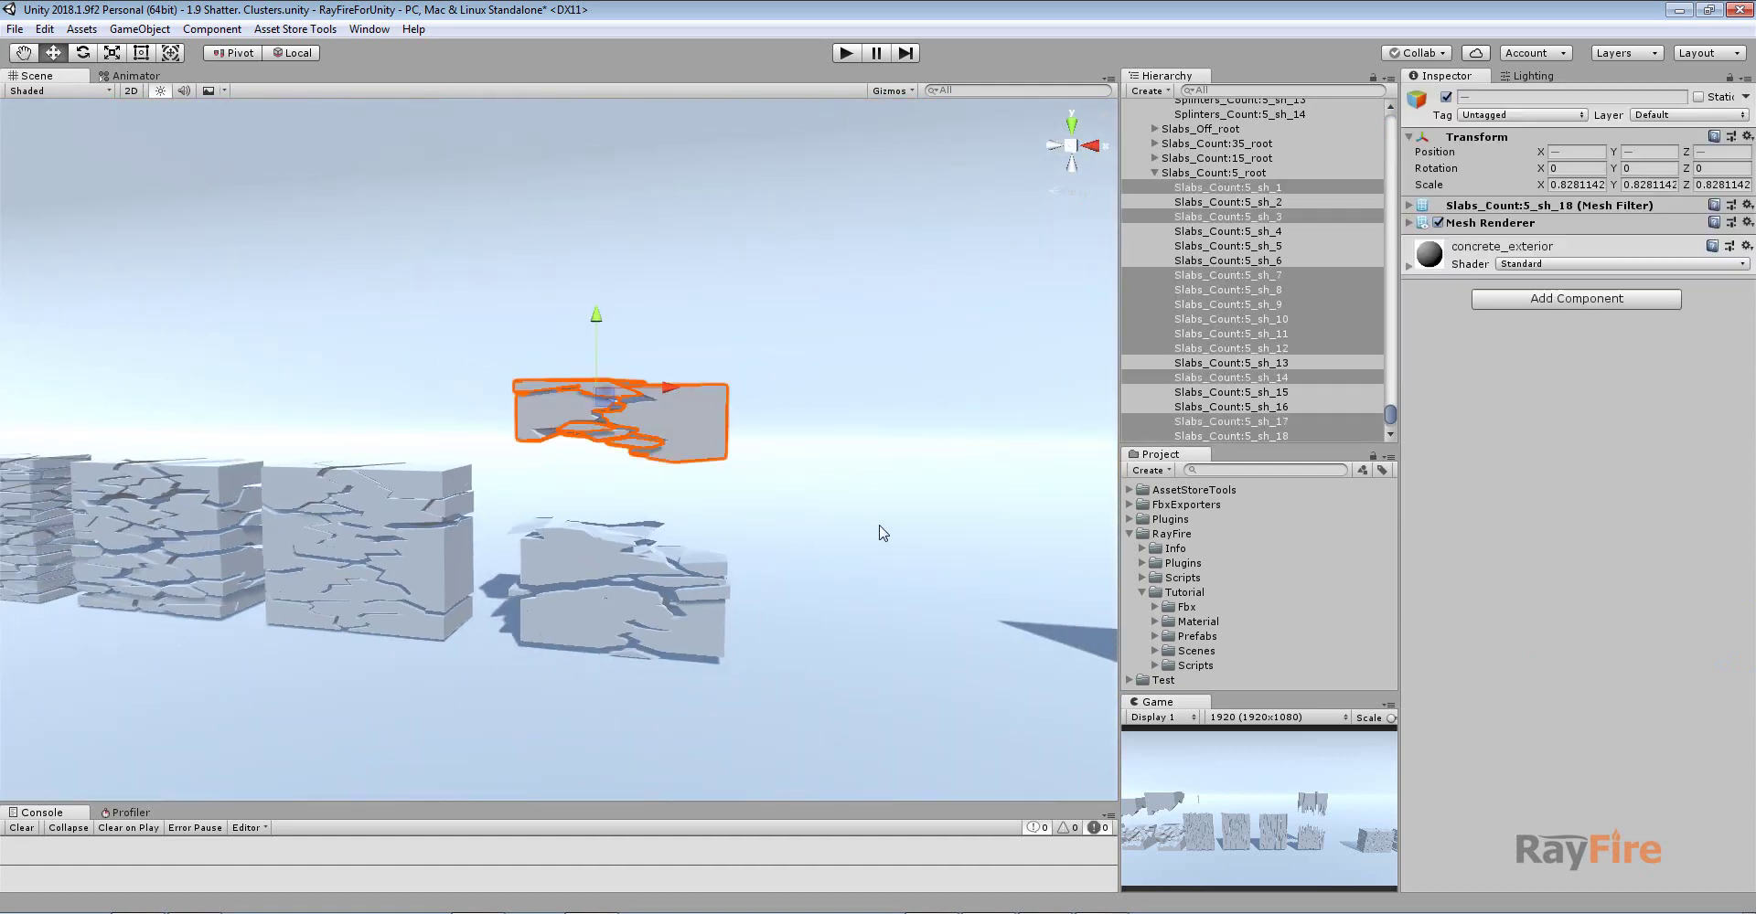
Bring the radial walls into view and collapse the expanded Voronoi fragment roots in the scene hierarchy
{"action": "middle_click_drag", "start_coordinate": [752, 505], "coordinate": [350, 437]}
{"action": "left_click", "coordinate": [537, 436]}
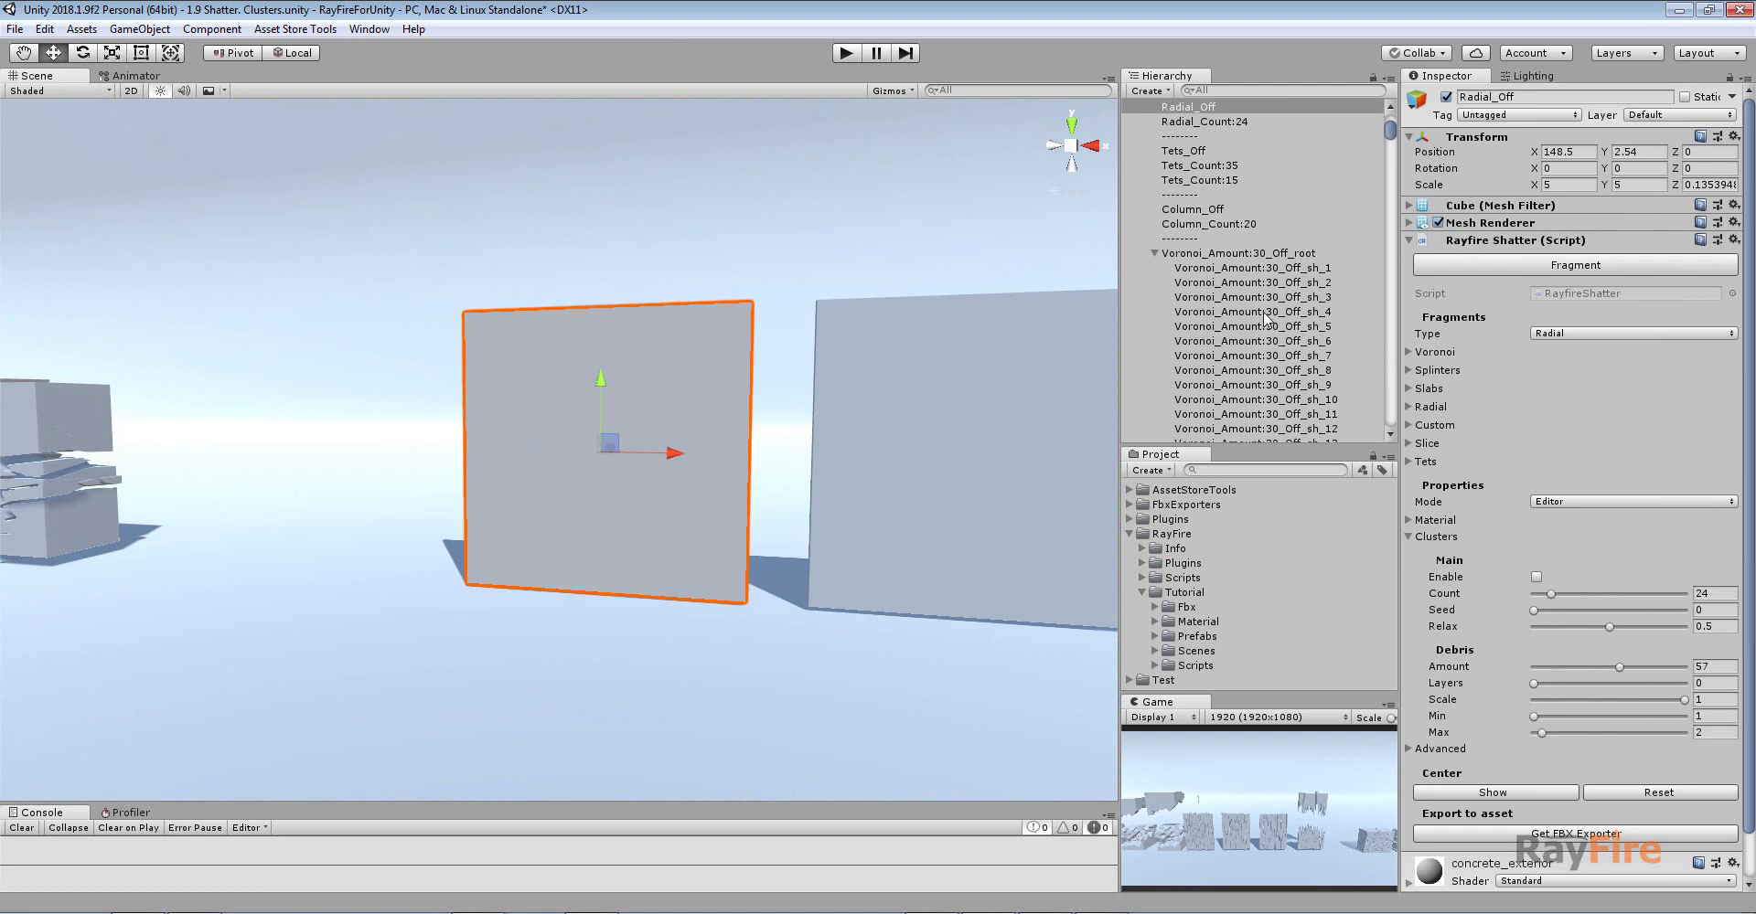
{"action": "left_click", "coordinate": [1154, 255]}
{"action": "left_click", "coordinate": [1154, 270]}
{"action": "left_click", "coordinate": [1155, 285]}
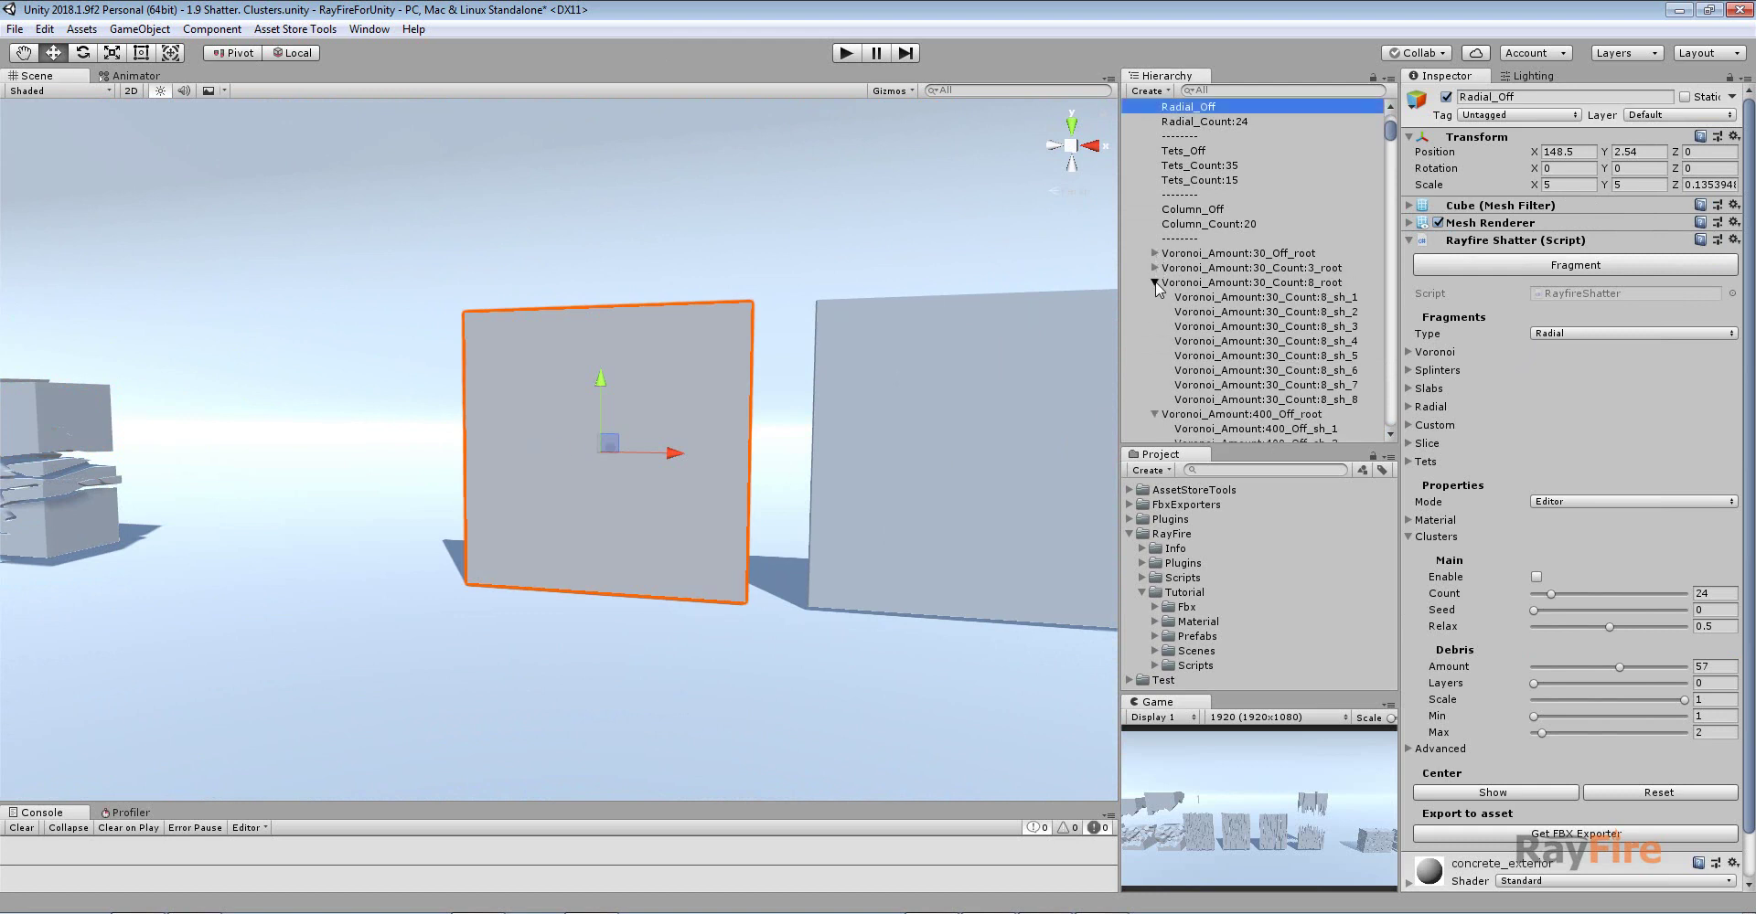
{"action": "left_click", "coordinate": [1155, 298]}
{"action": "left_click", "coordinate": [1155, 312]}
{"action": "left_click", "coordinate": [1156, 338]}
{"action": "left_click", "coordinate": [1154, 326]}
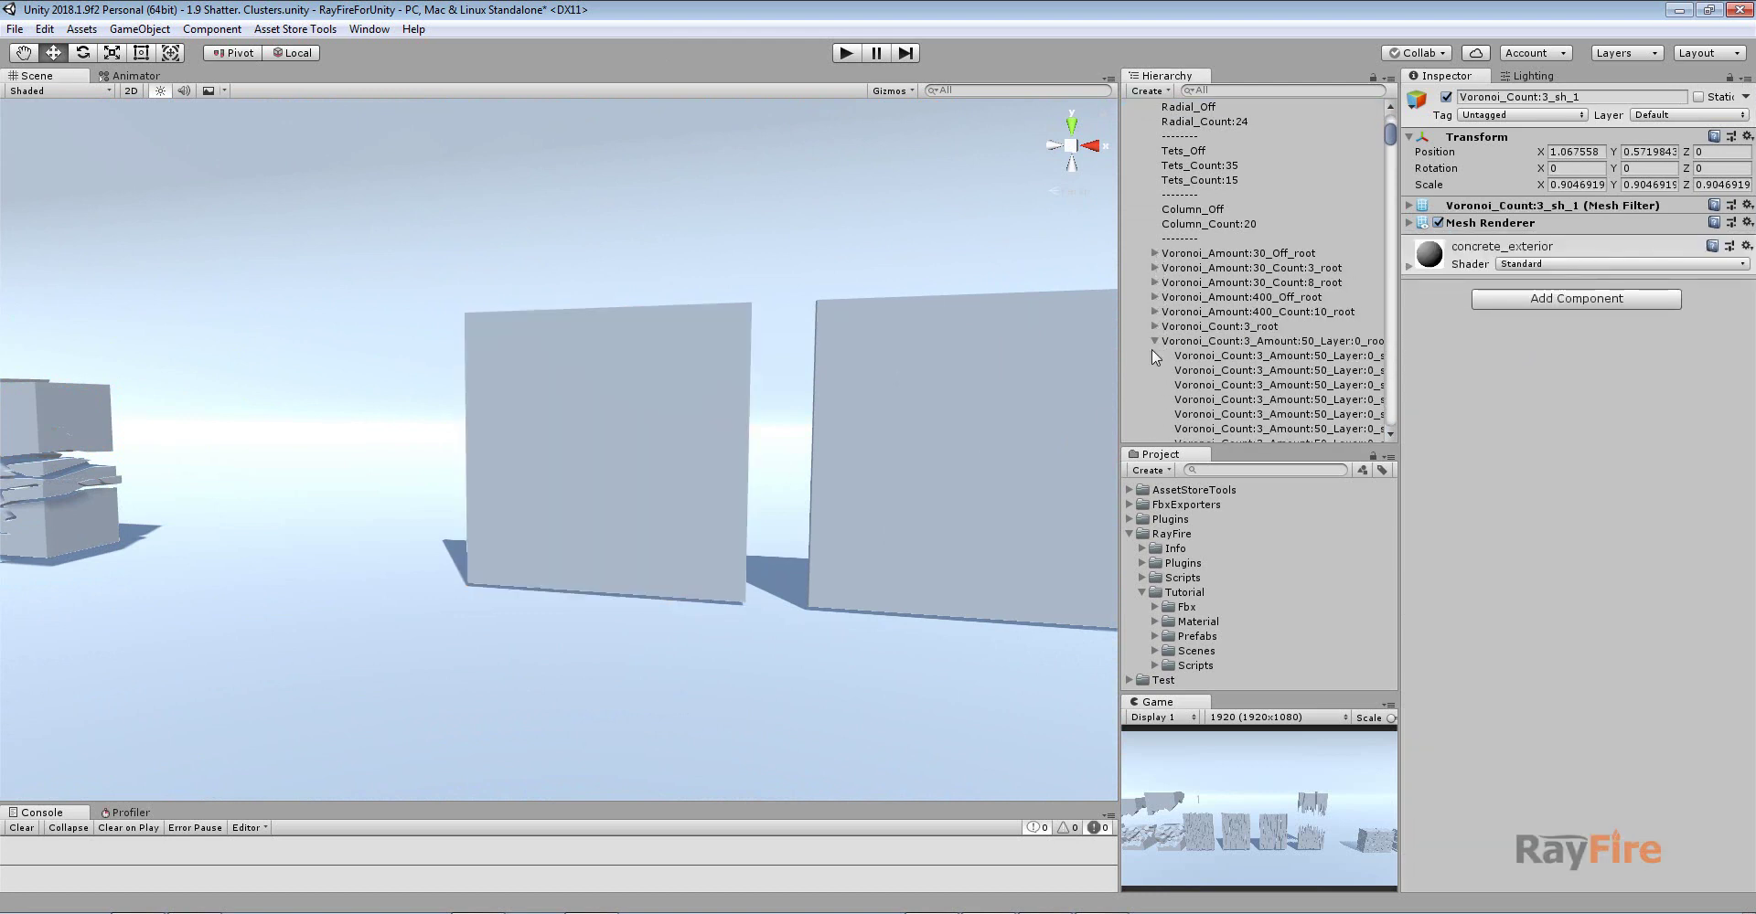
{"action": "left_click", "coordinate": [1155, 341]}
{"action": "left_click", "coordinate": [1155, 356]}
{"action": "left_click", "coordinate": [1155, 371]}
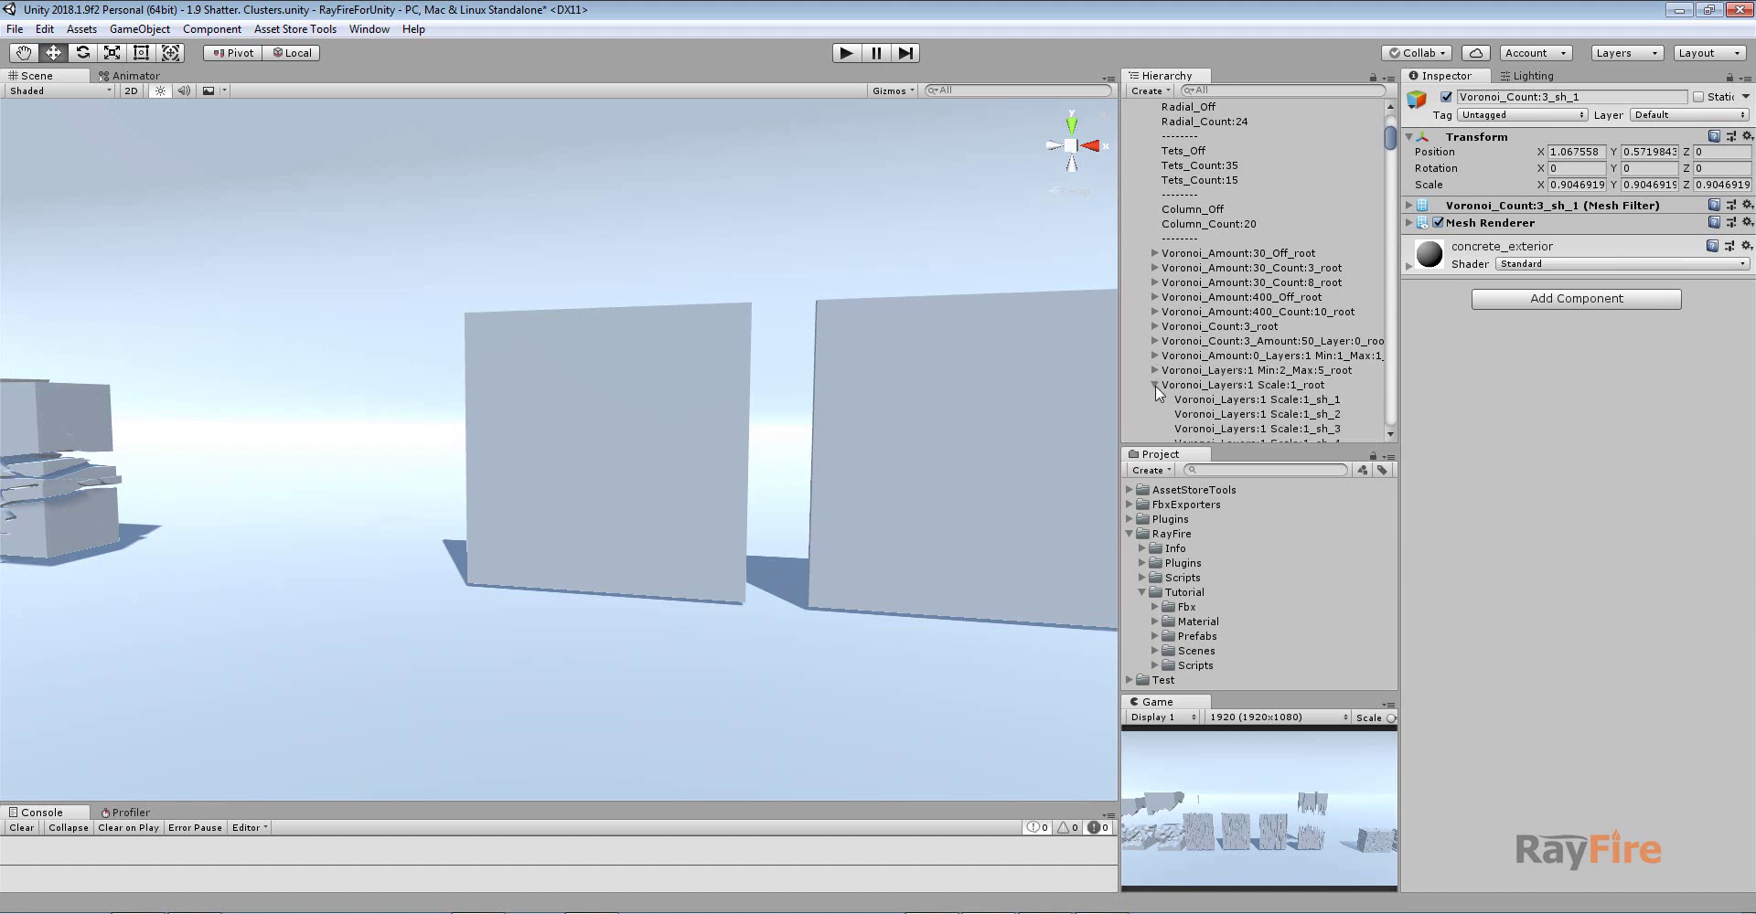
{"action": "left_click", "coordinate": [1155, 385]}
{"action": "left_click", "coordinate": [1154, 402]}
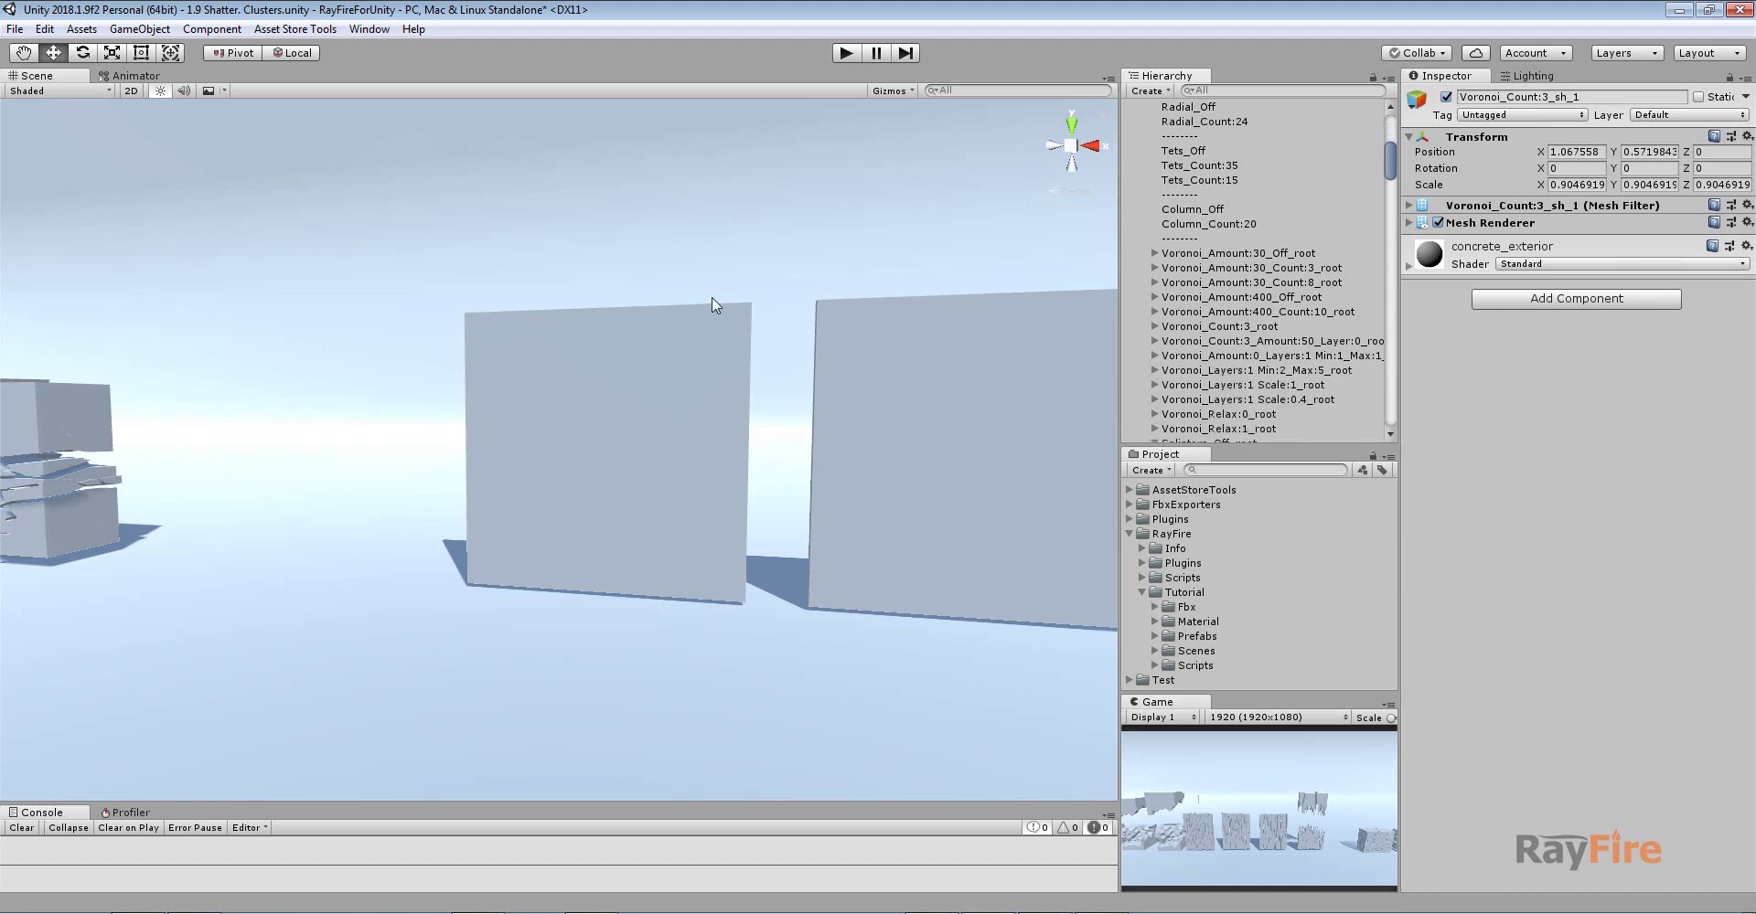
Fragment the Radial_Off wall with clustering disabled and view its radial pattern up close
{"action": "left_click_drag", "start_coordinate": [711, 303], "coordinate": [827, 437], "text": "alt"}
{"action": "left_click", "coordinate": [731, 457]}
{"action": "left_click", "coordinate": [1529, 272]}
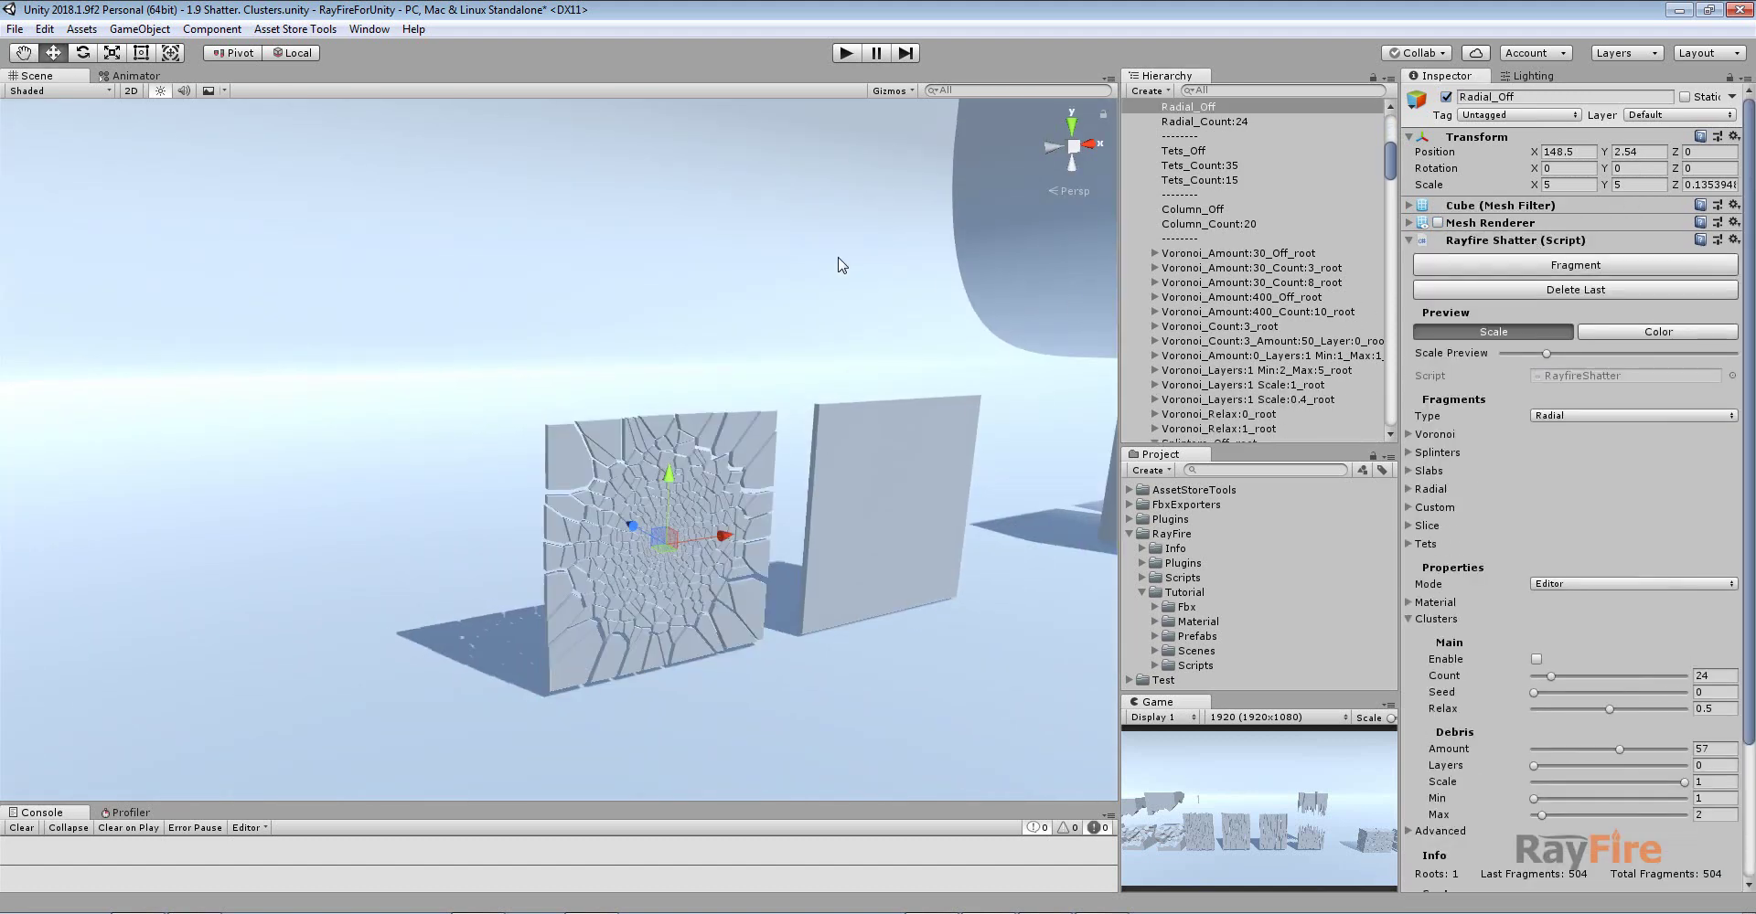
{"action": "middle_click_drag", "start_coordinate": [839, 262], "coordinate": [736, 265]}
{"action": "scroll", "coordinate": [735, 265], "scroll_direction": "up", "scroll_amount": 5}
{"action": "middle_click_drag", "start_coordinate": [576, 603], "coordinate": [594, 443]}
{"action": "scroll", "coordinate": [593, 444], "scroll_direction": "up", "scroll_amount": 4}
{"action": "left_click_drag", "start_coordinate": [595, 445], "coordinate": [618, 393], "text": "alt"}
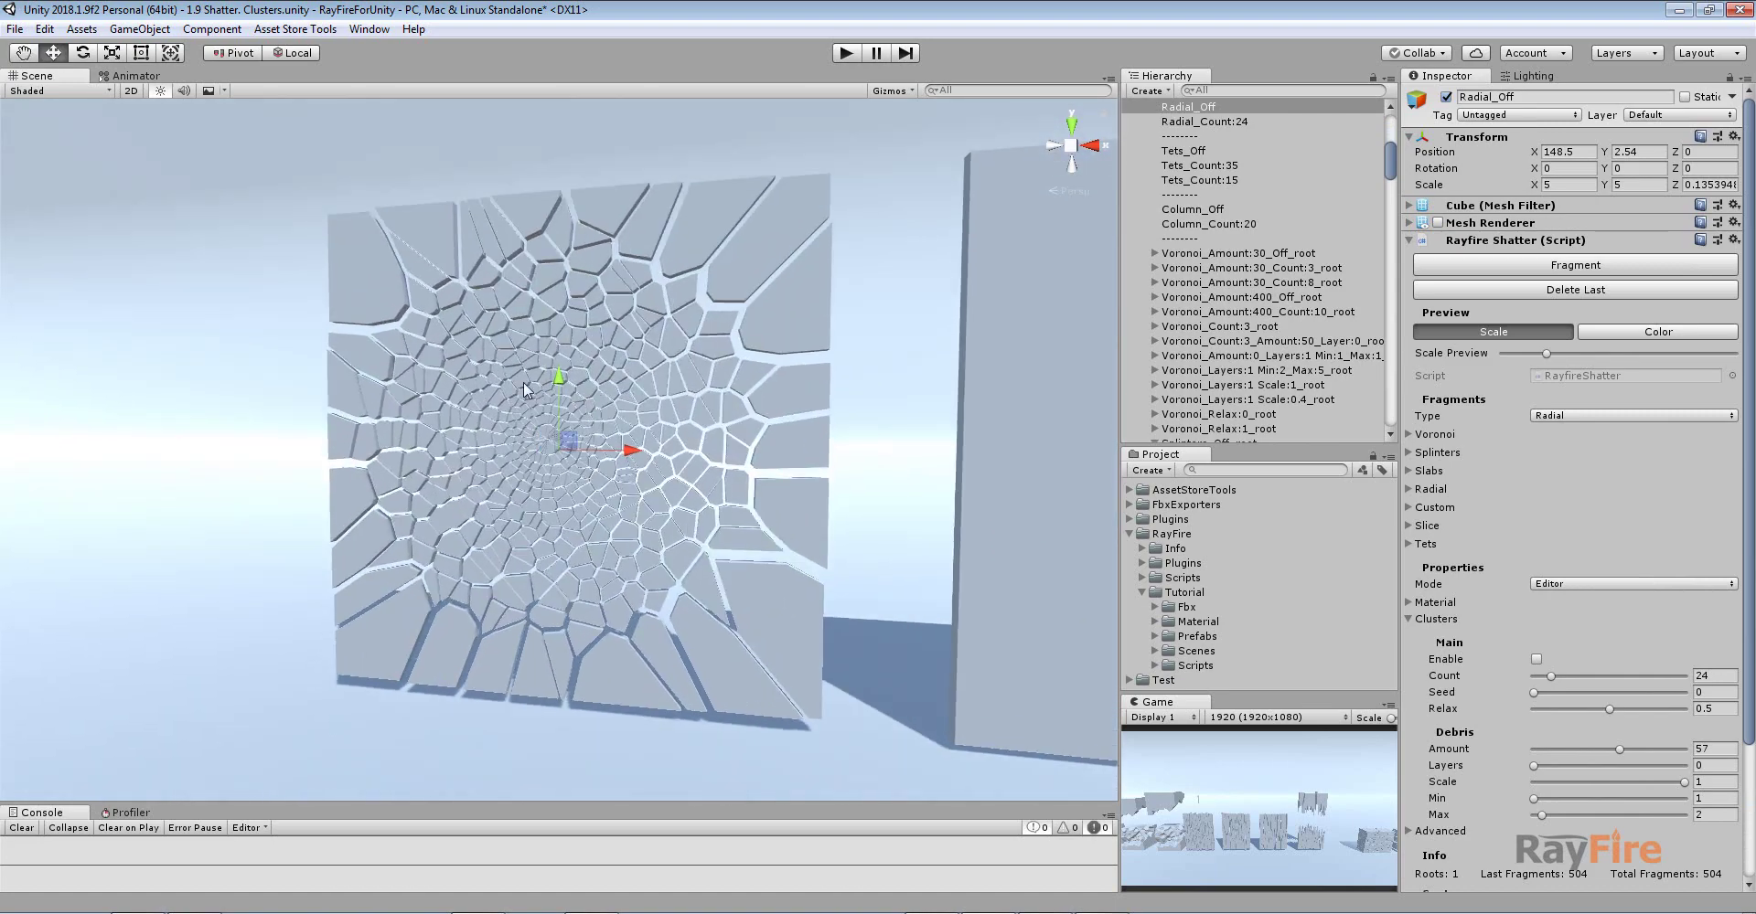
Fragment the Radial_Count:24 wall with cluster Count 24 and debris Amount 57, and raise its Scale Preview to widen the gaps
{"action": "middle_click_drag", "start_coordinate": [651, 357], "coordinate": [252, 363]}
{"action": "left_click", "coordinate": [780, 360]}
{"action": "middle_click_drag", "start_coordinate": [829, 342], "coordinate": [710, 308]}
{"action": "left_click_drag", "start_coordinate": [709, 308], "coordinate": [1054, 448], "text": "alt"}
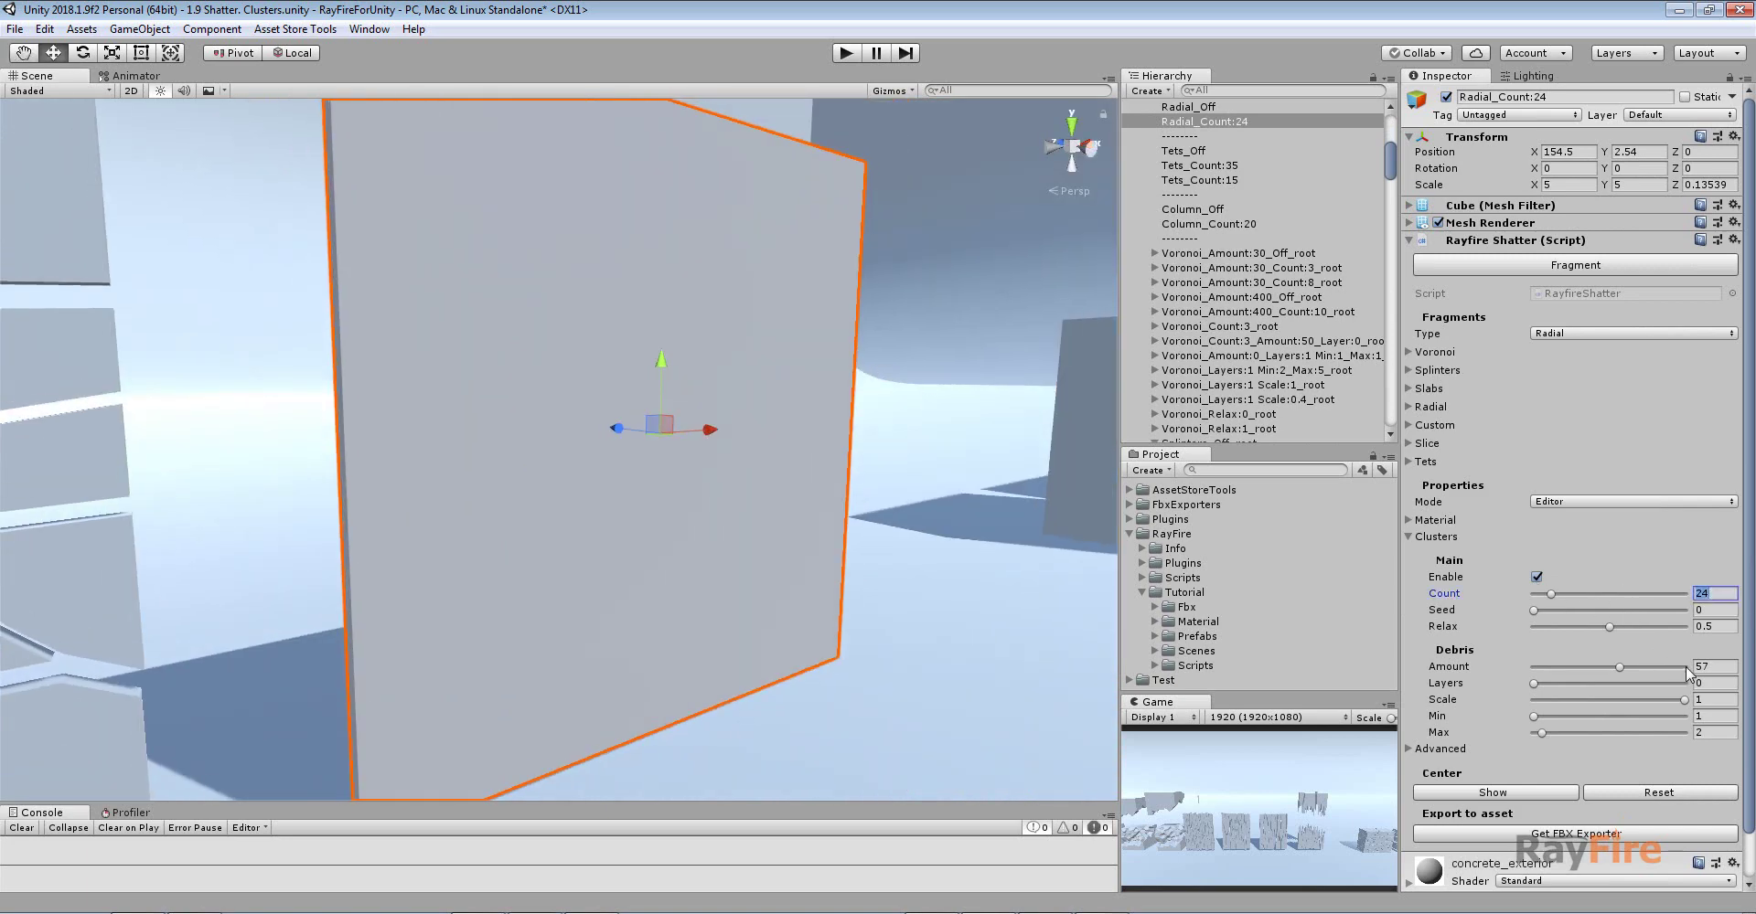
{"action": "left_click", "coordinate": [1623, 671]}
{"action": "left_click", "coordinate": [1554, 265]}
{"action": "left_click_drag", "start_coordinate": [876, 325], "coordinate": [732, 320], "text": "alt"}
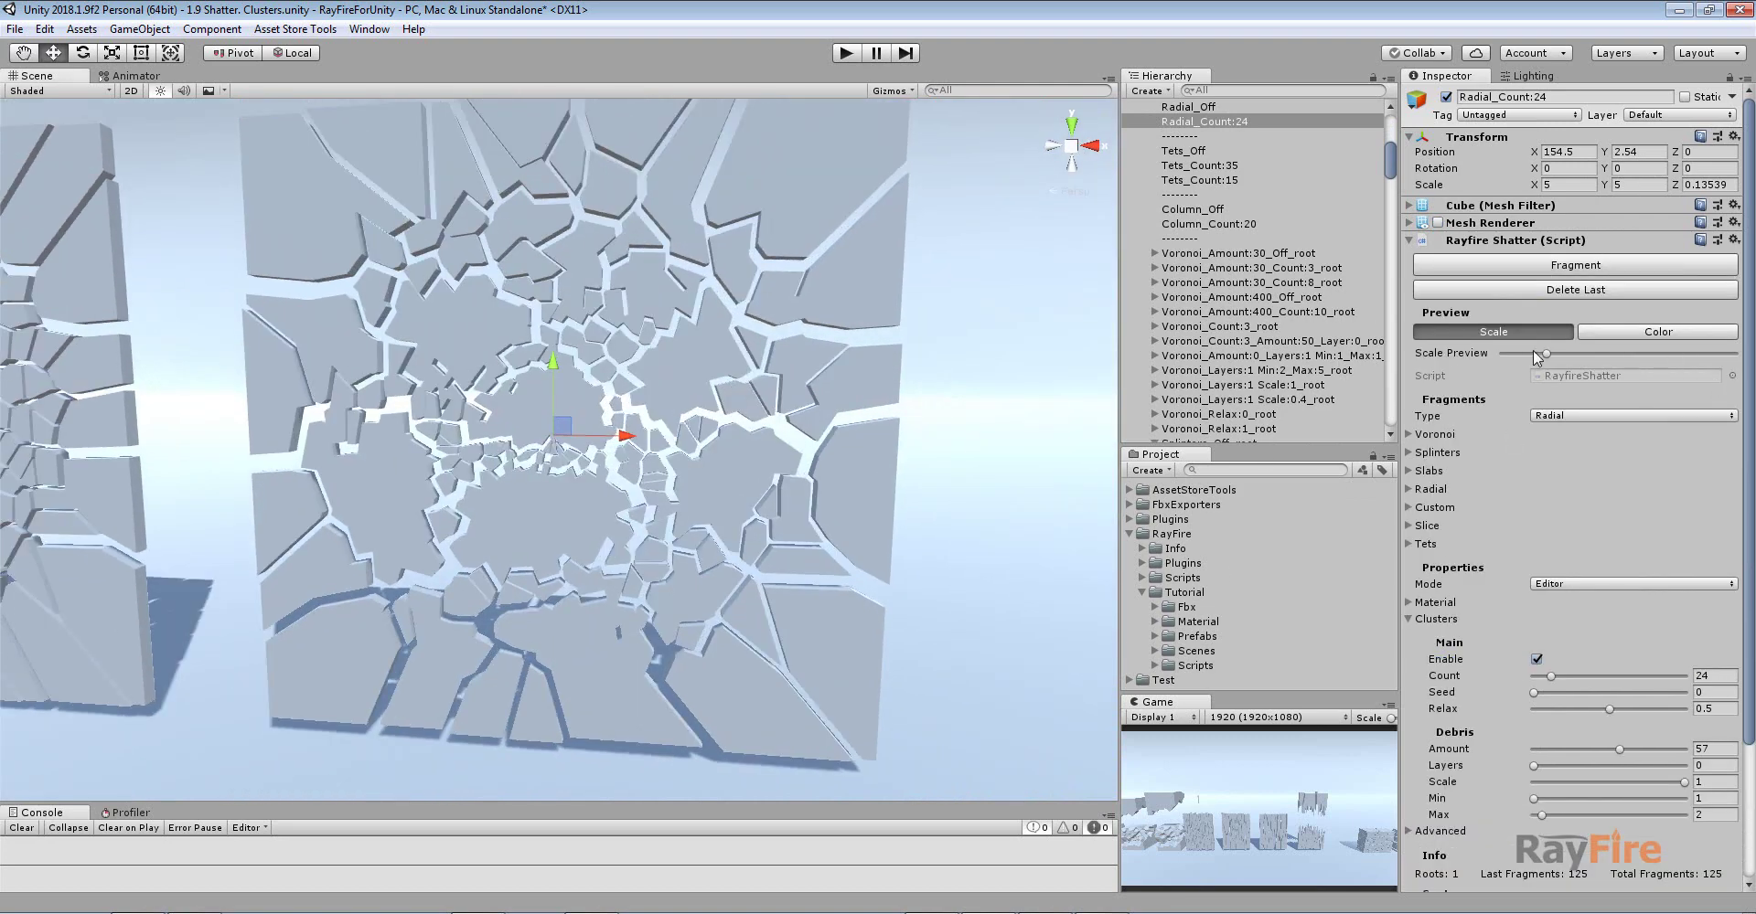
{"action": "left_click_drag", "start_coordinate": [1544, 354], "coordinate": [1573, 354]}
{"action": "scroll", "coordinate": [766, 332], "scroll_direction": "down", "scroll_amount": 4}
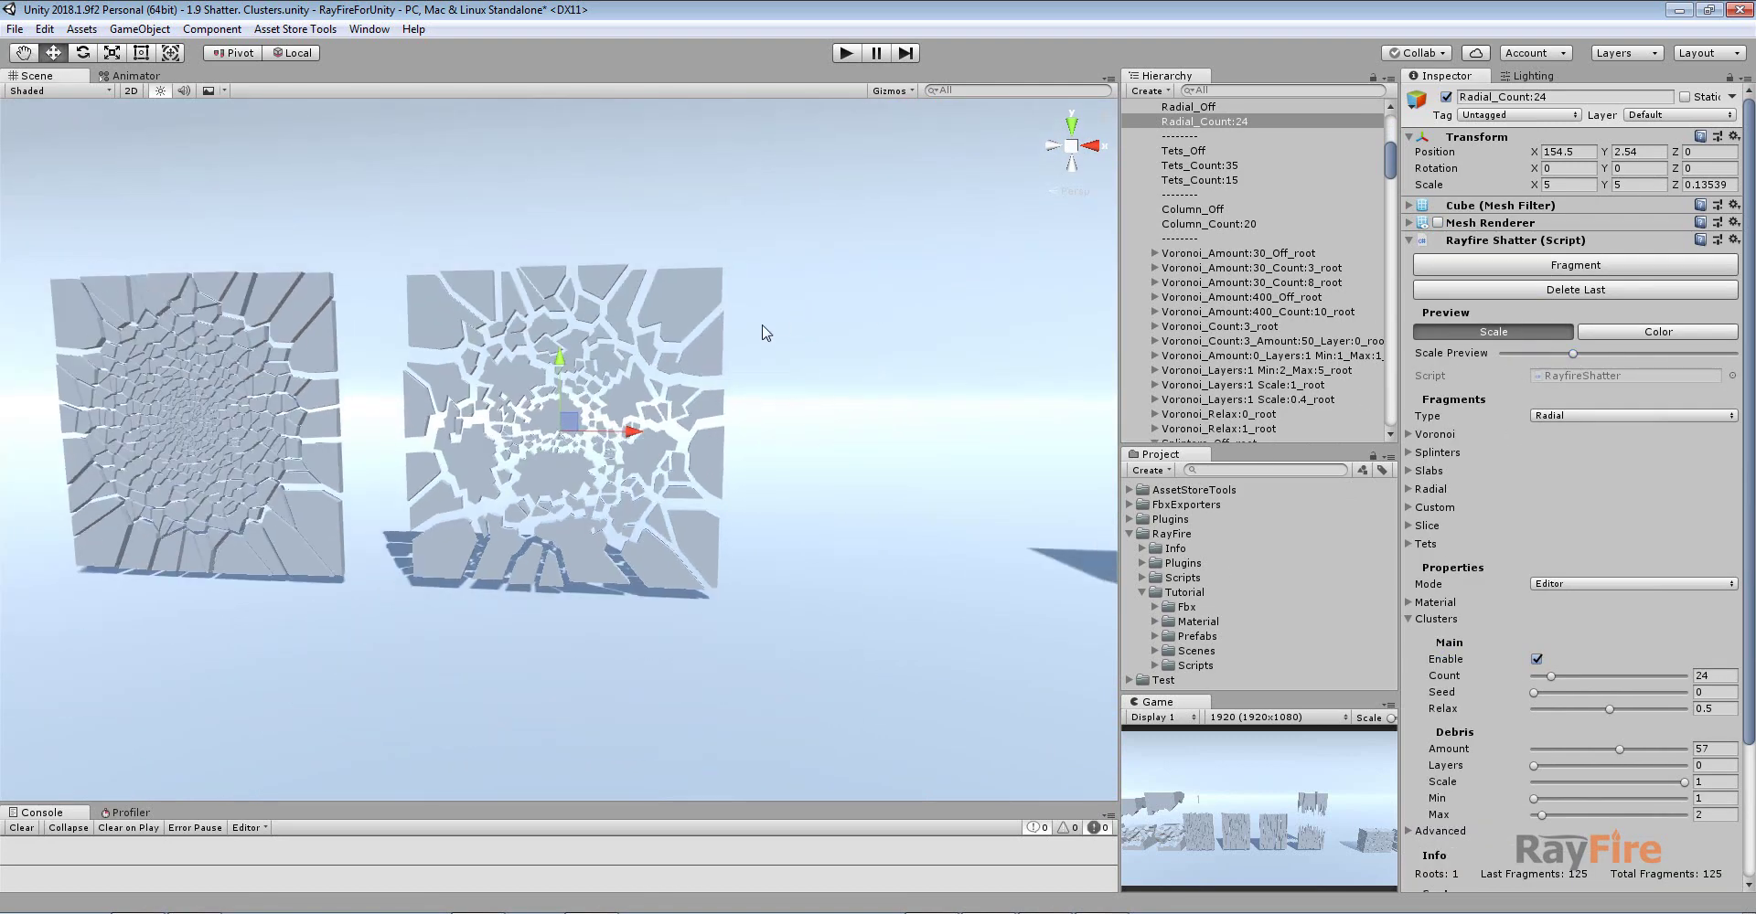
Fragment the Tets_Off block with clustering disabled and lower its Scale Preview to narrow the gaps
{"action": "middle_click_drag", "start_coordinate": [607, 344], "coordinate": [753, 457]}
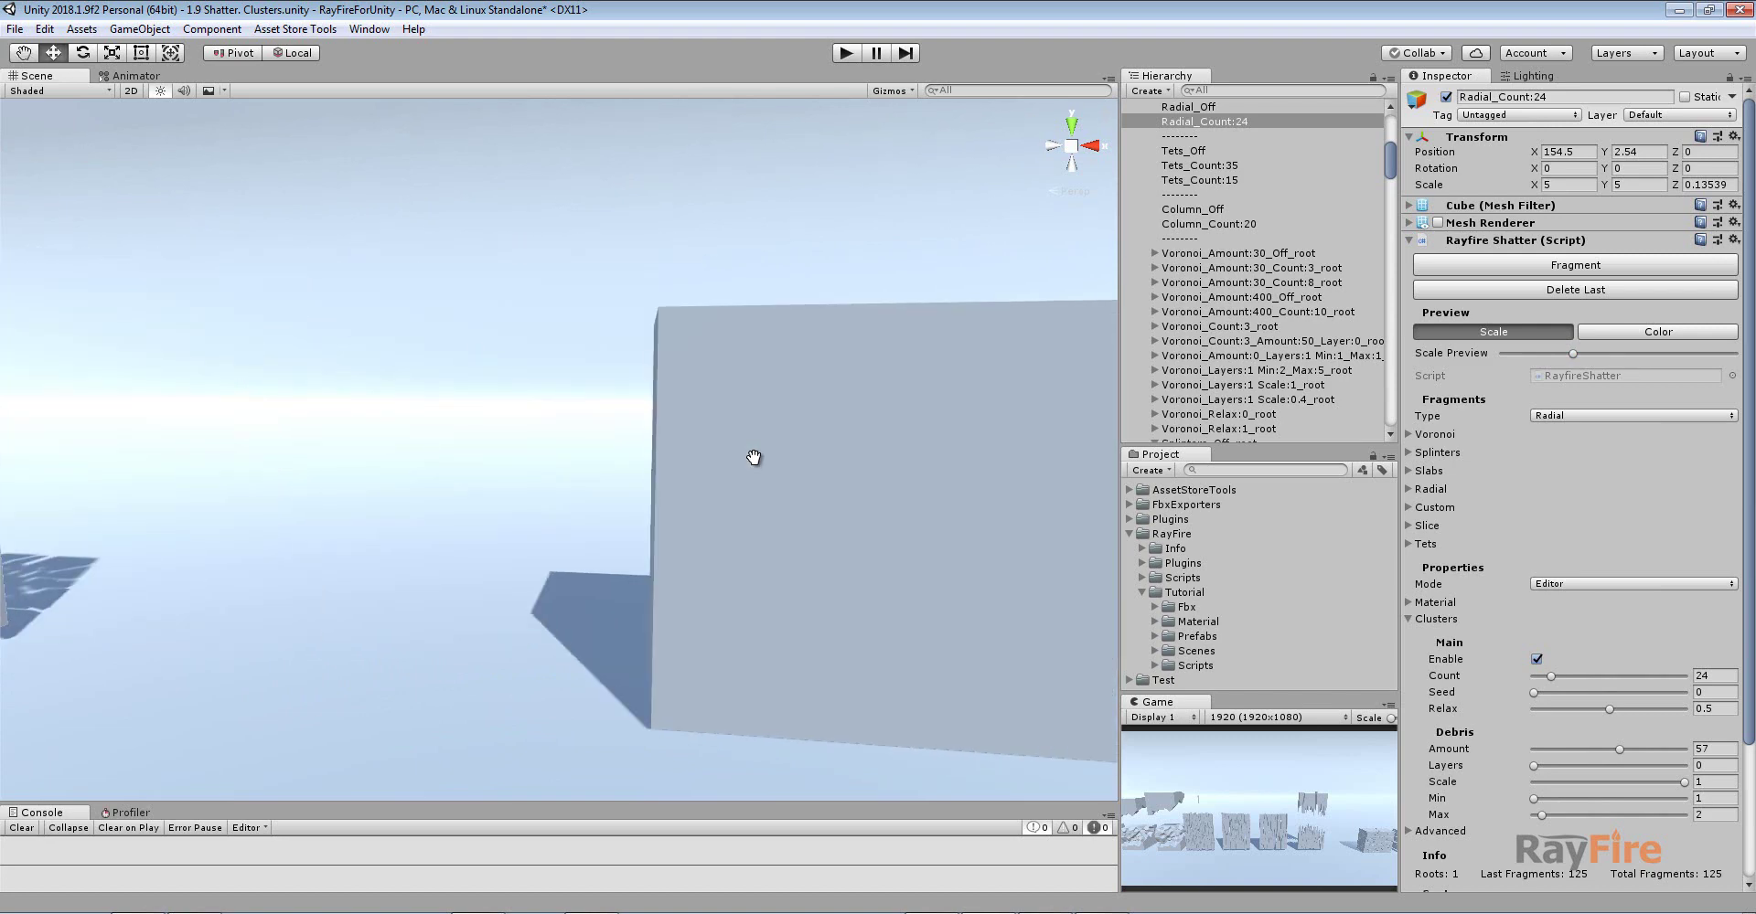
{"action": "left_click", "coordinate": [753, 458]}
{"action": "key", "text": "f"}
{"action": "left_click_drag", "start_coordinate": [470, 430], "coordinate": [650, 495], "text": "alt"}
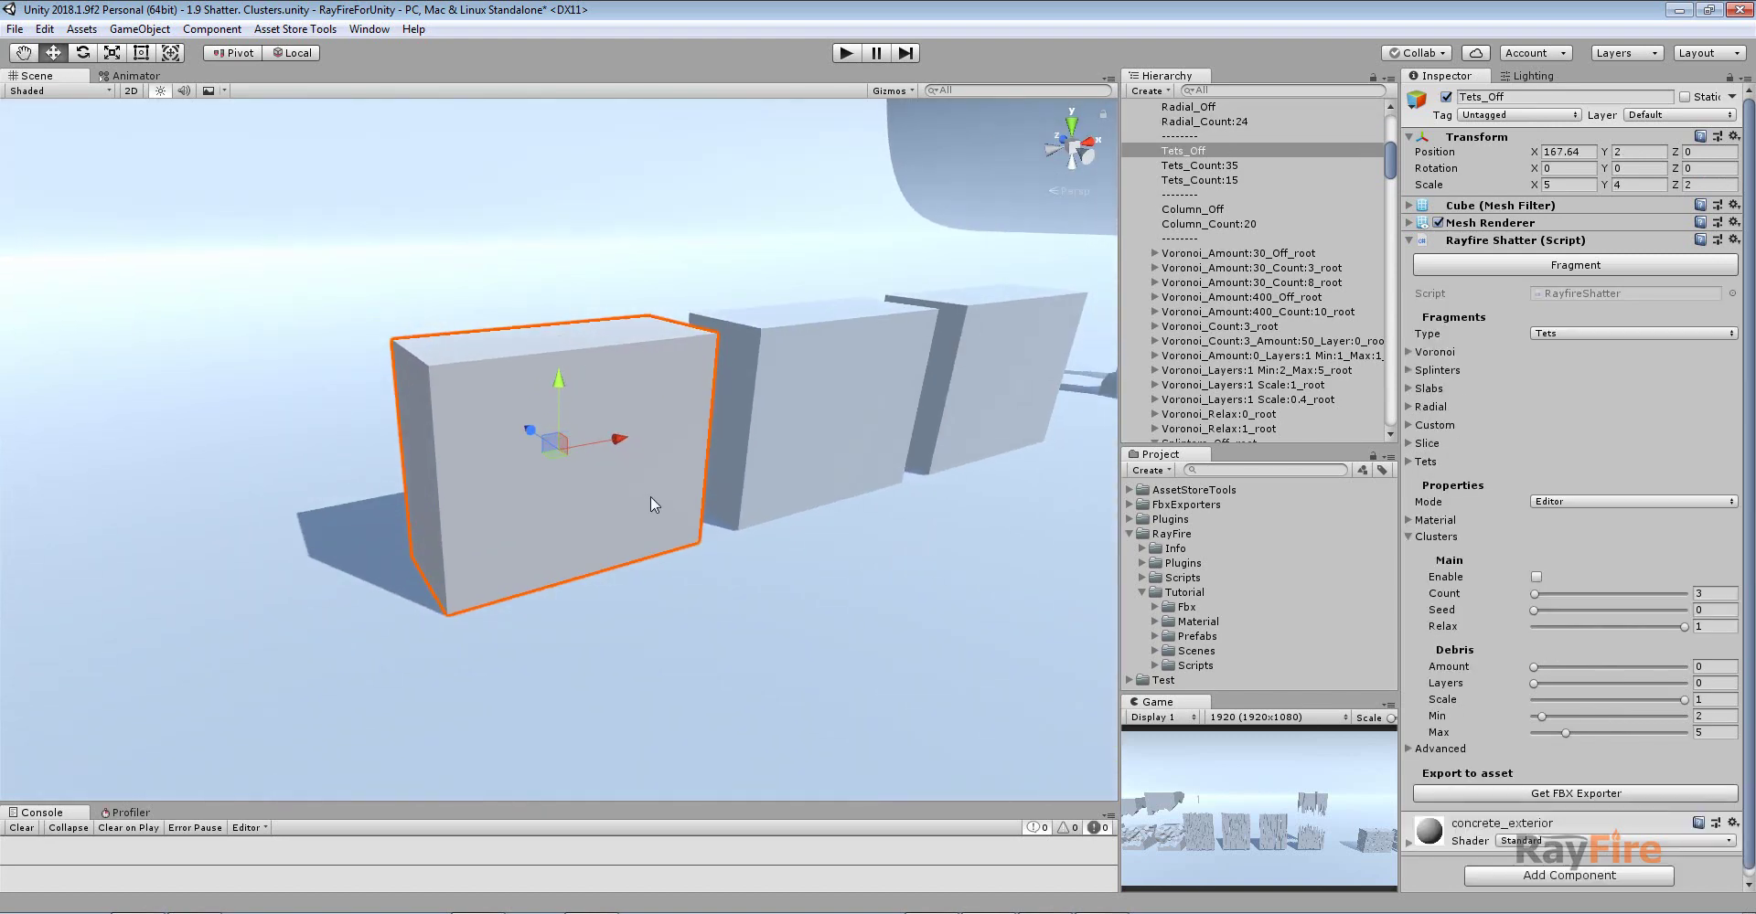
{"action": "scroll", "coordinate": [630, 492], "scroll_direction": "up", "scroll_amount": 2}
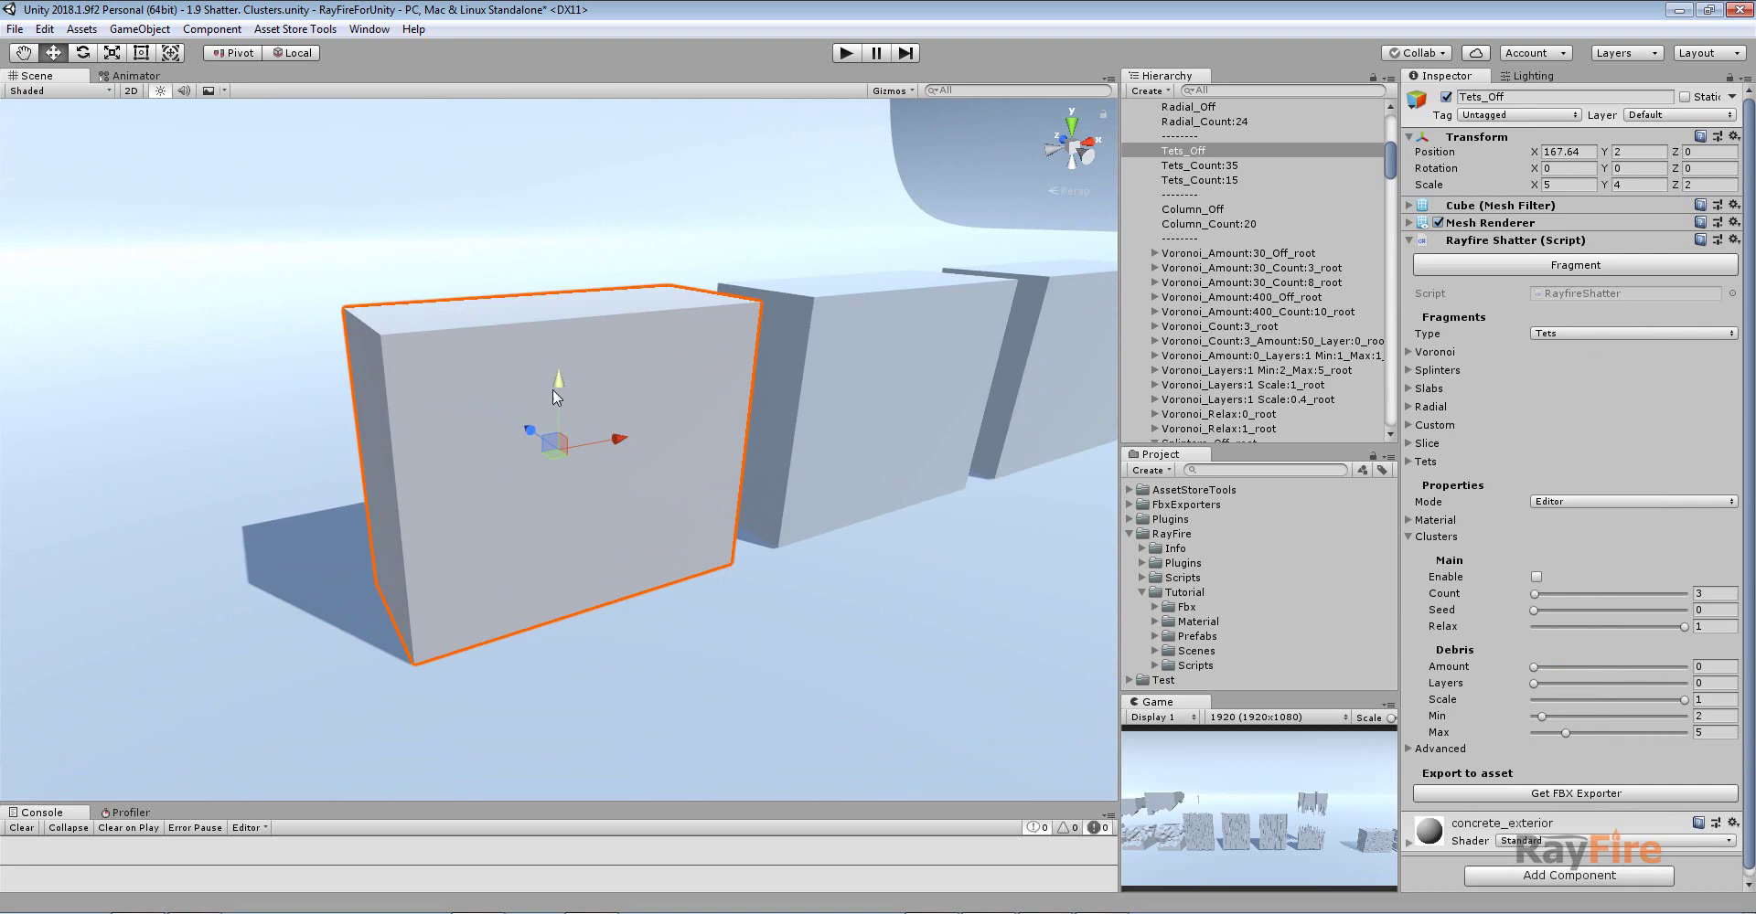
{"action": "left_click", "coordinate": [1580, 266]}
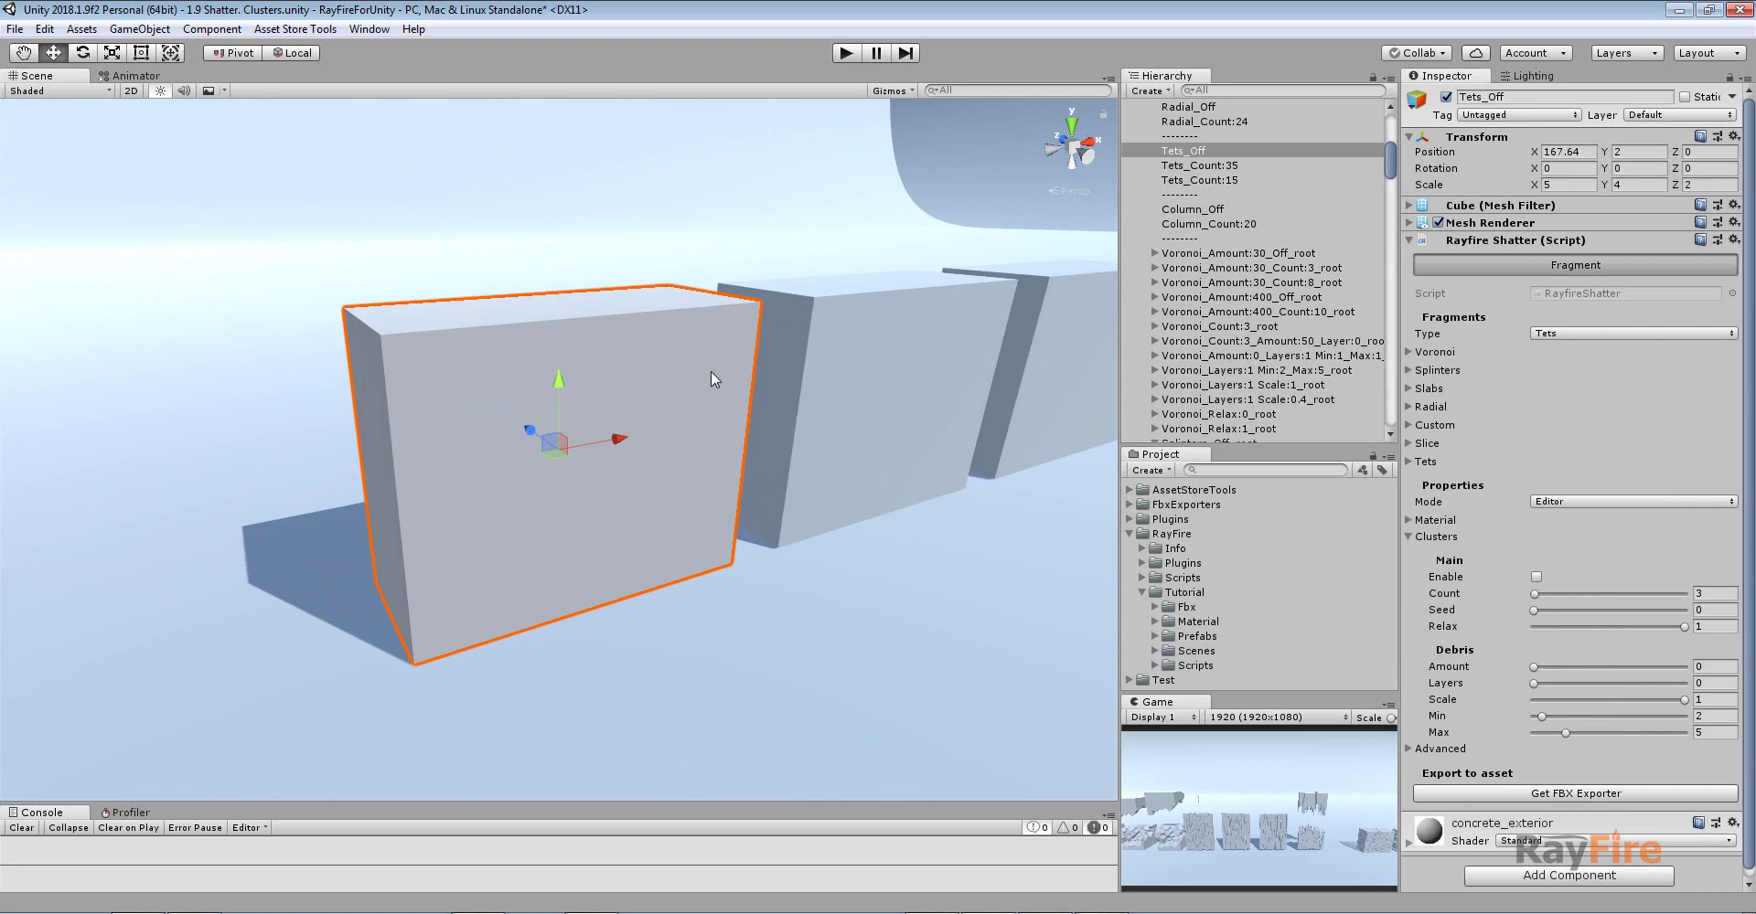
{"action": "scroll", "coordinate": [560, 368], "scroll_direction": "up", "scroll_amount": 3}
{"action": "left_click_drag", "start_coordinate": [496, 402], "coordinate": [393, 375], "text": "alt"}
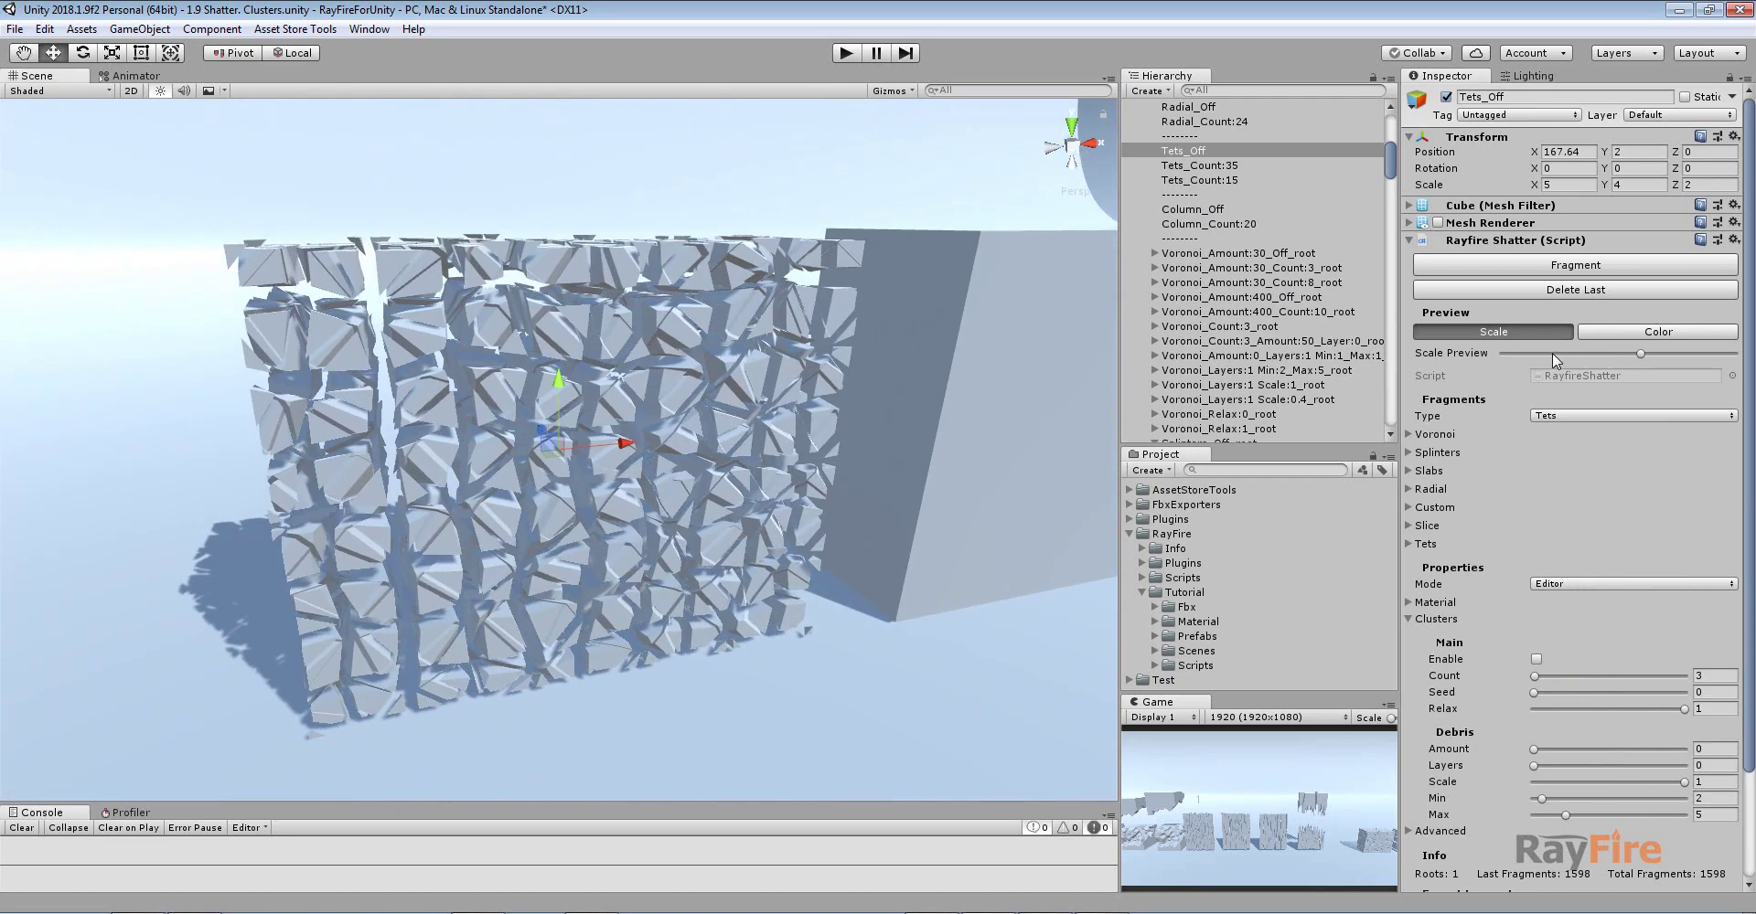
{"action": "left_click_drag", "start_coordinate": [1553, 354], "coordinate": [1562, 353]}
Fragment the Tets_Count:35 block with cluster Count 35 and raise its Scale Preview slightly to widen the gaps
{"action": "middle_click_drag", "start_coordinate": [805, 384], "coordinate": [544, 428]}
{"action": "left_click", "coordinate": [766, 373]}
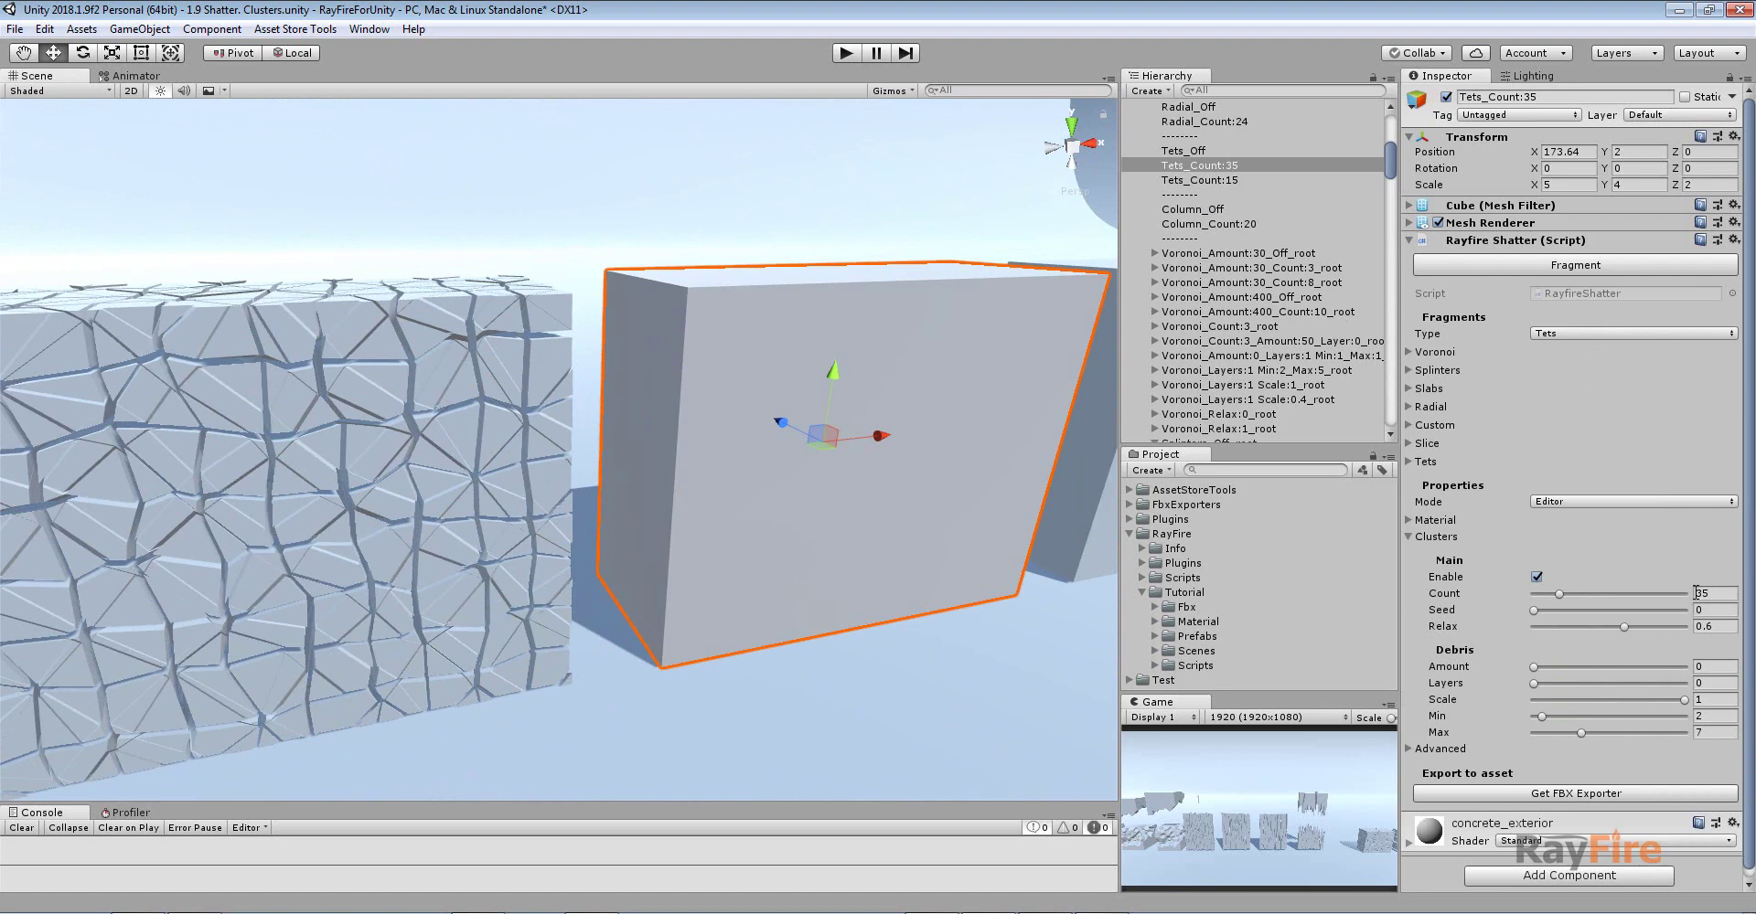
{"action": "left_click", "coordinate": [1558, 272]}
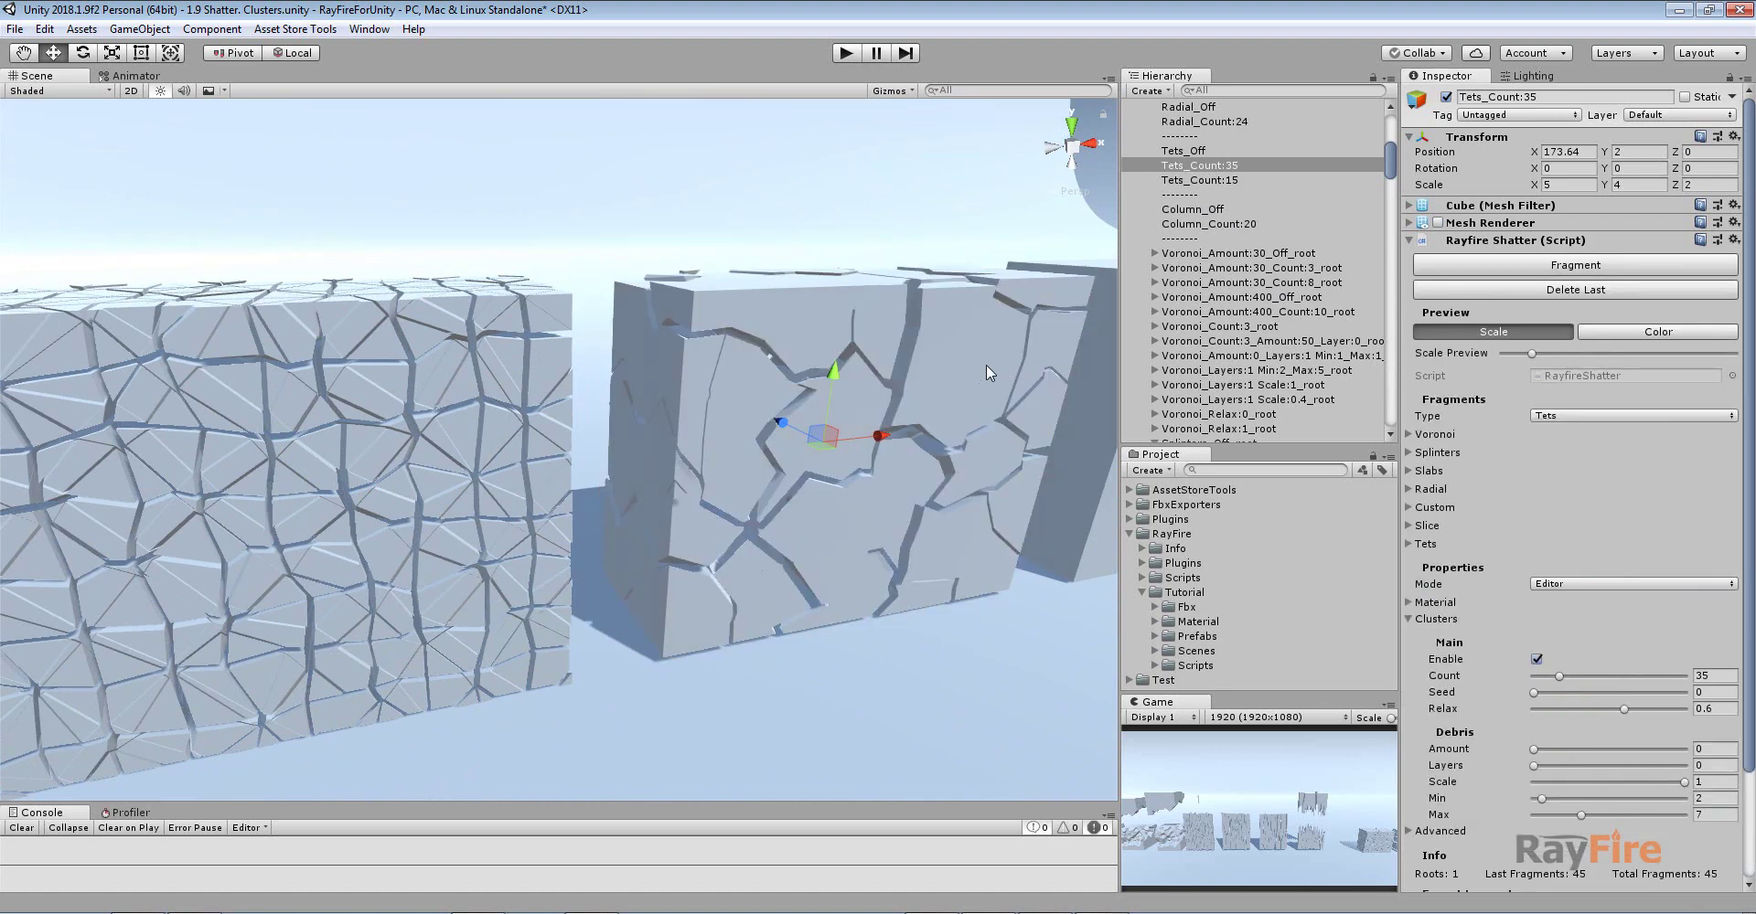
{"action": "left_click_drag", "start_coordinate": [987, 367], "coordinate": [829, 409], "text": "alt"}
{"action": "left_click_drag", "start_coordinate": [1532, 353], "coordinate": [1544, 348]}
Select the upper fragments of the Tets_Count:35 block and lift them above the rest of the block
{"action": "left_click", "coordinate": [792, 375]}
{"action": "left_click", "coordinate": [612, 446]}
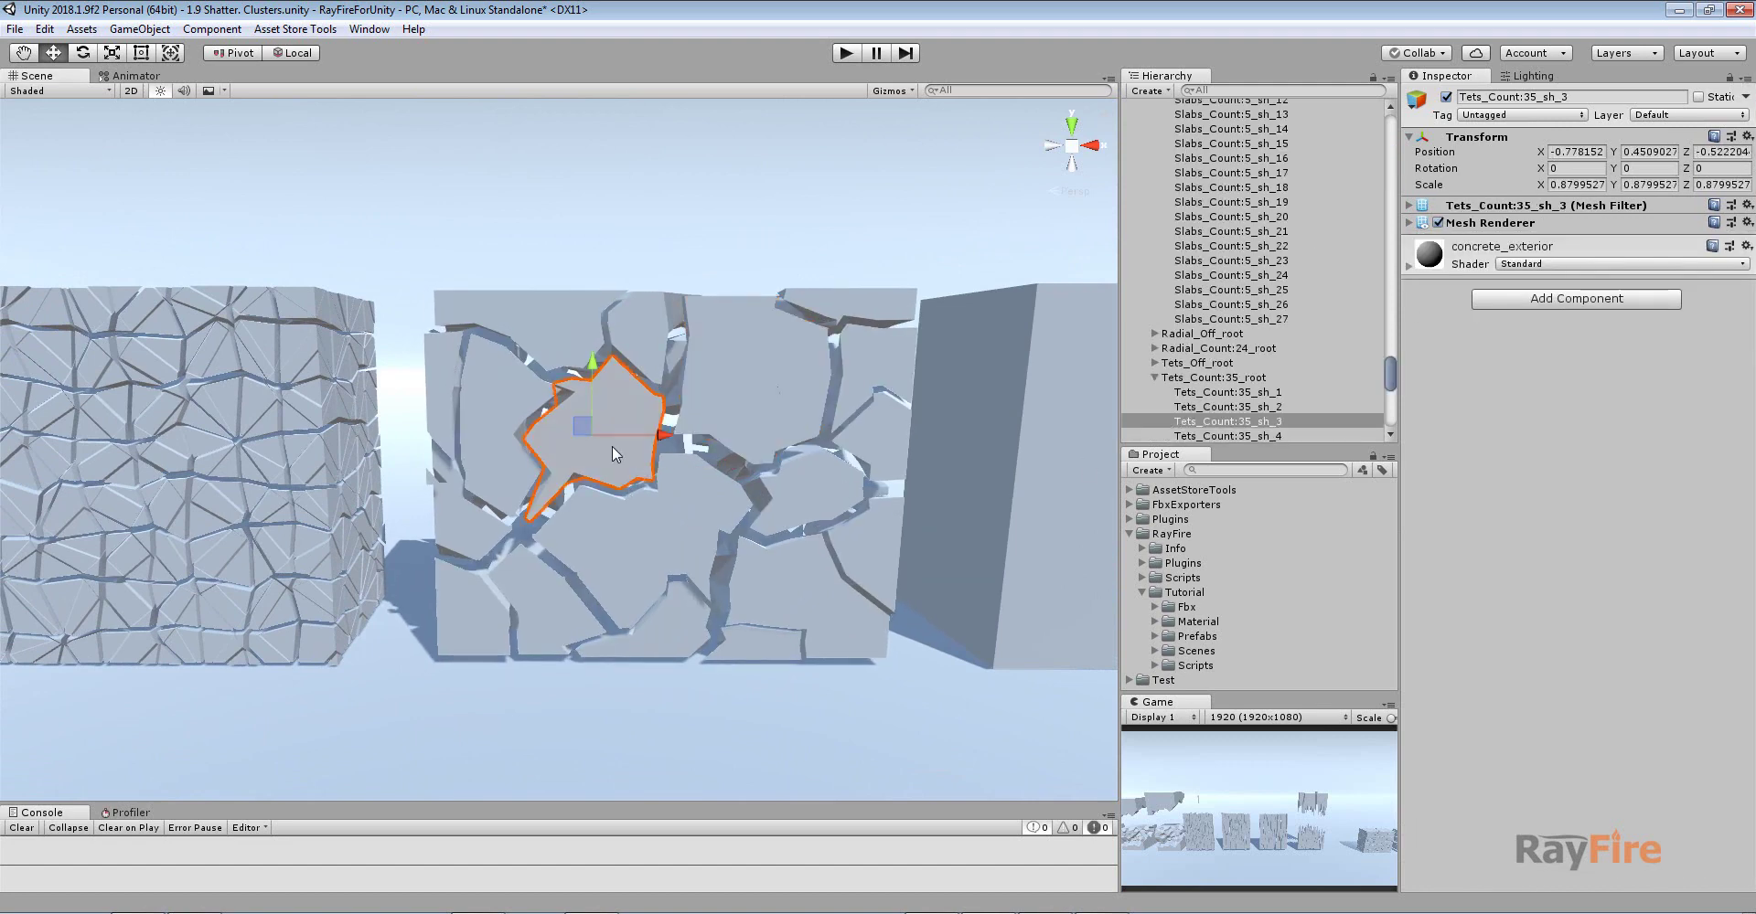
{"action": "left_click_drag", "start_coordinate": [413, 219], "coordinate": [914, 468]}
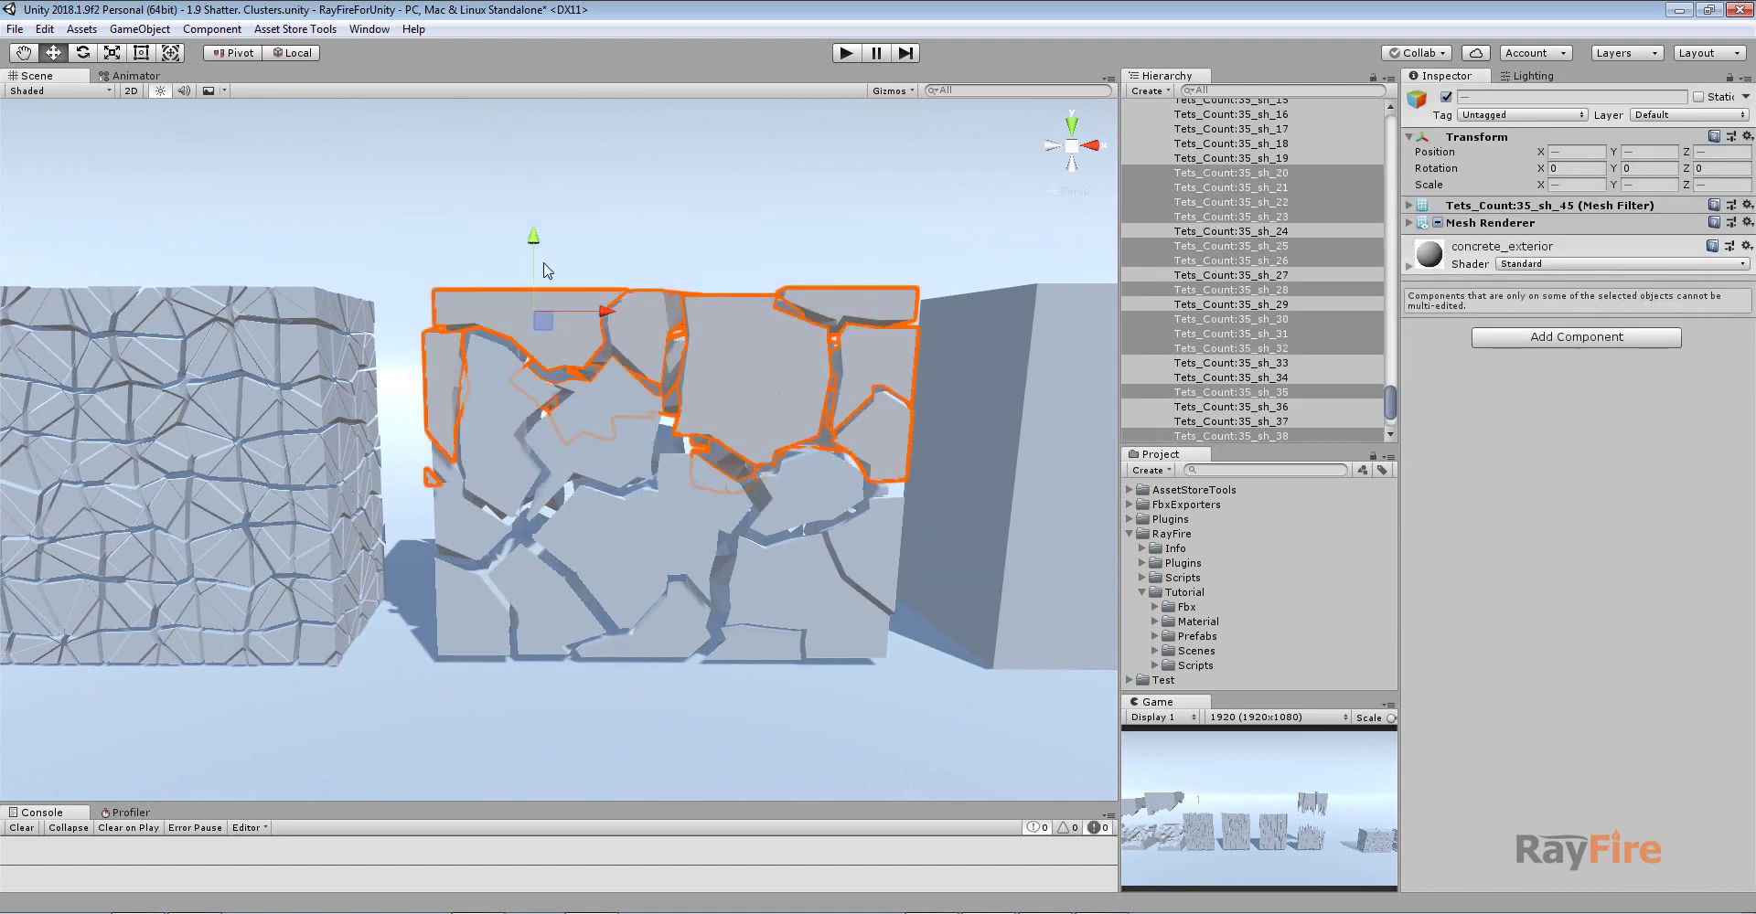
{"action": "left_click_drag", "start_coordinate": [536, 266], "coordinate": [559, 129]}
Fragment the Tets_Count:15 block with cluster Count 15 and fine-tune its Scale Preview
{"action": "left_click_drag", "start_coordinate": [842, 535], "coordinate": [631, 403], "text": "alt"}
{"action": "left_click", "coordinate": [642, 396]}
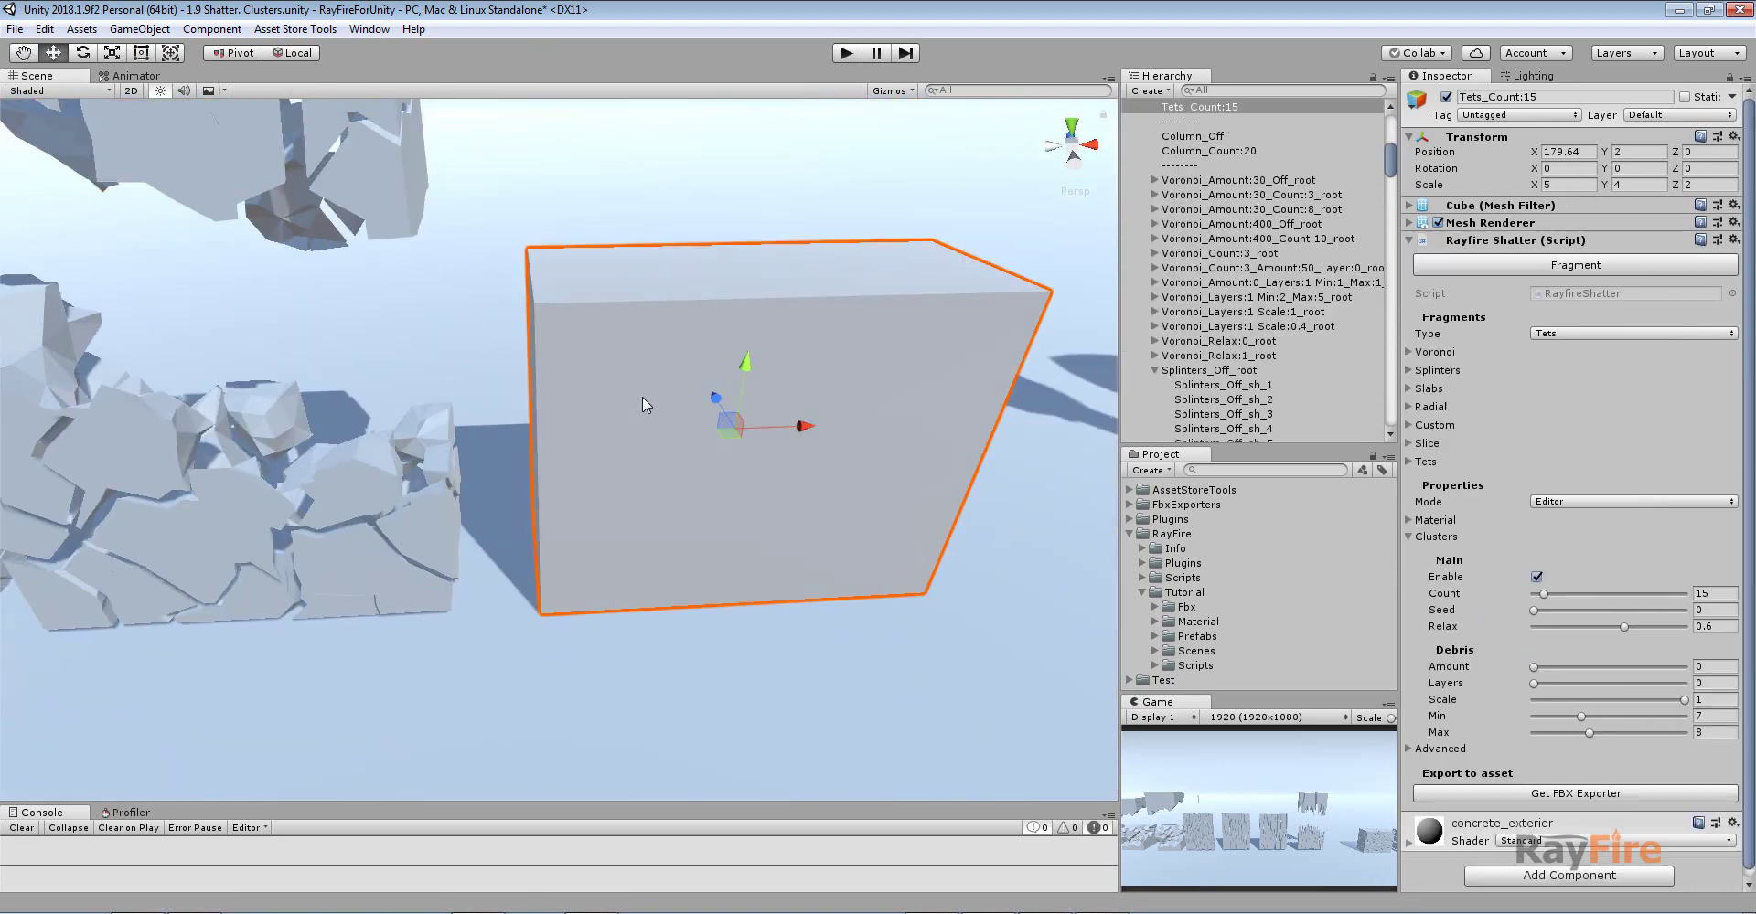
{"action": "left_click", "coordinate": [1701, 595]}
{"action": "left_click", "coordinate": [1543, 266]}
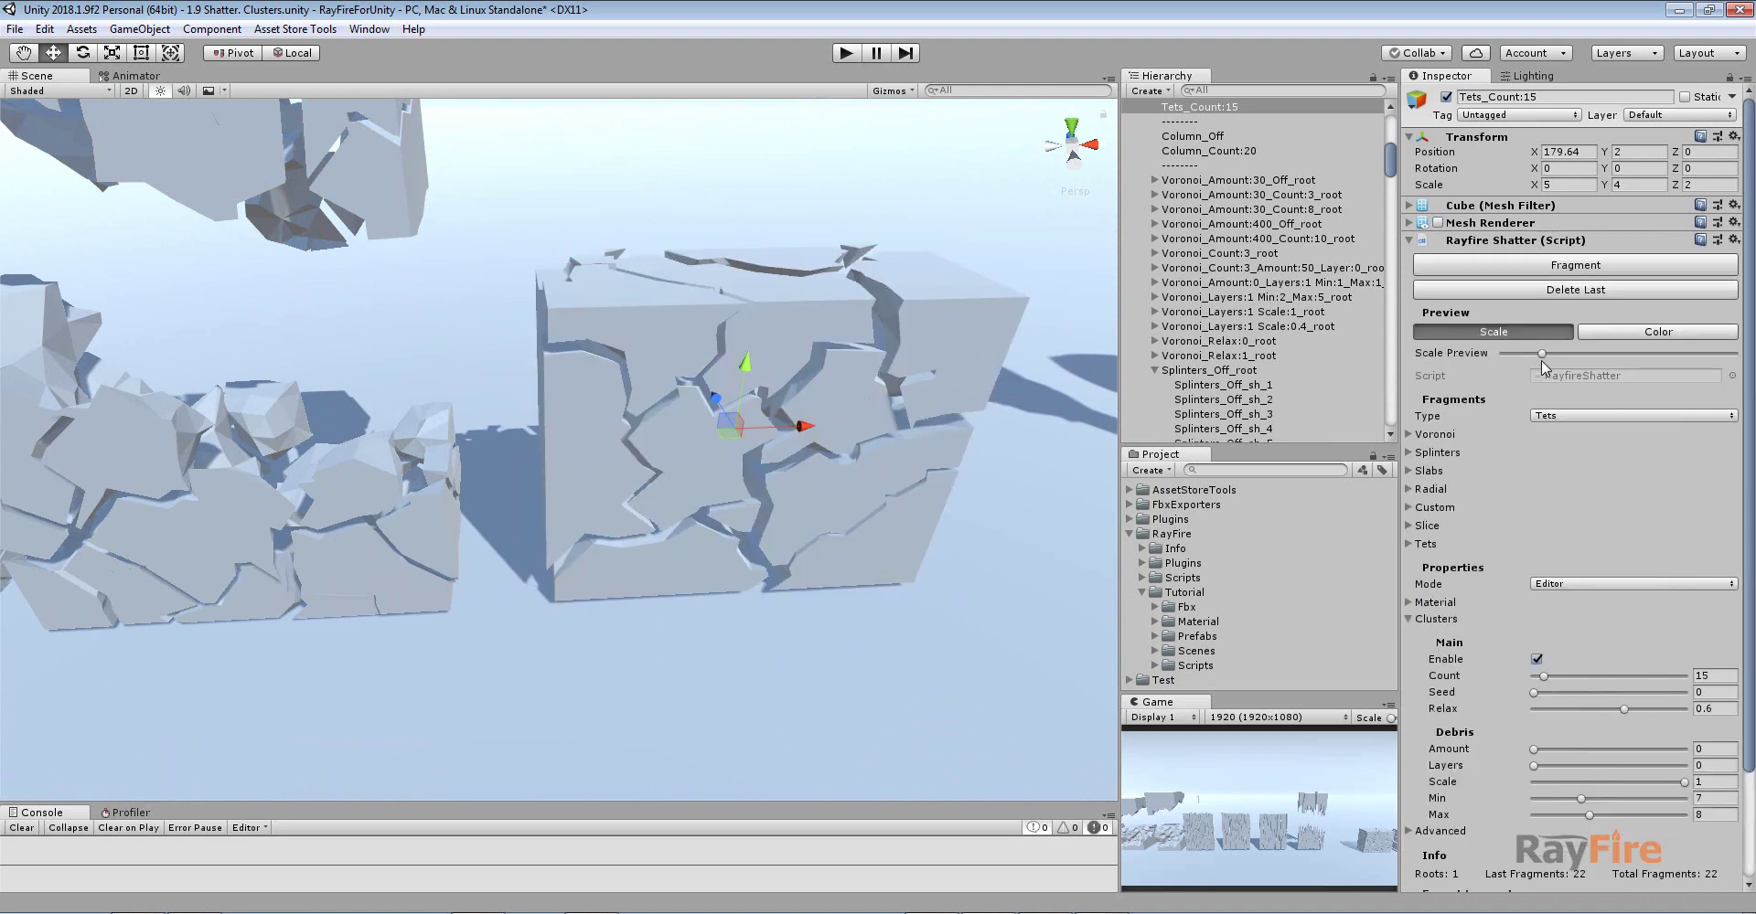
{"action": "mouse_move", "coordinate": [1540, 361]}
{"action": "left_mouse_down"}
{"action": "mouse_move", "coordinate": [1517, 351]}
{"action": "mouse_move", "coordinate": [1537, 353]}
{"action": "left_mouse_up"}
Select the upper fragments of the Tets_Count:15 block and lift them clear of the lower part
{"action": "left_click_drag", "start_coordinate": [848, 394], "coordinate": [525, 387], "text": "alt"}
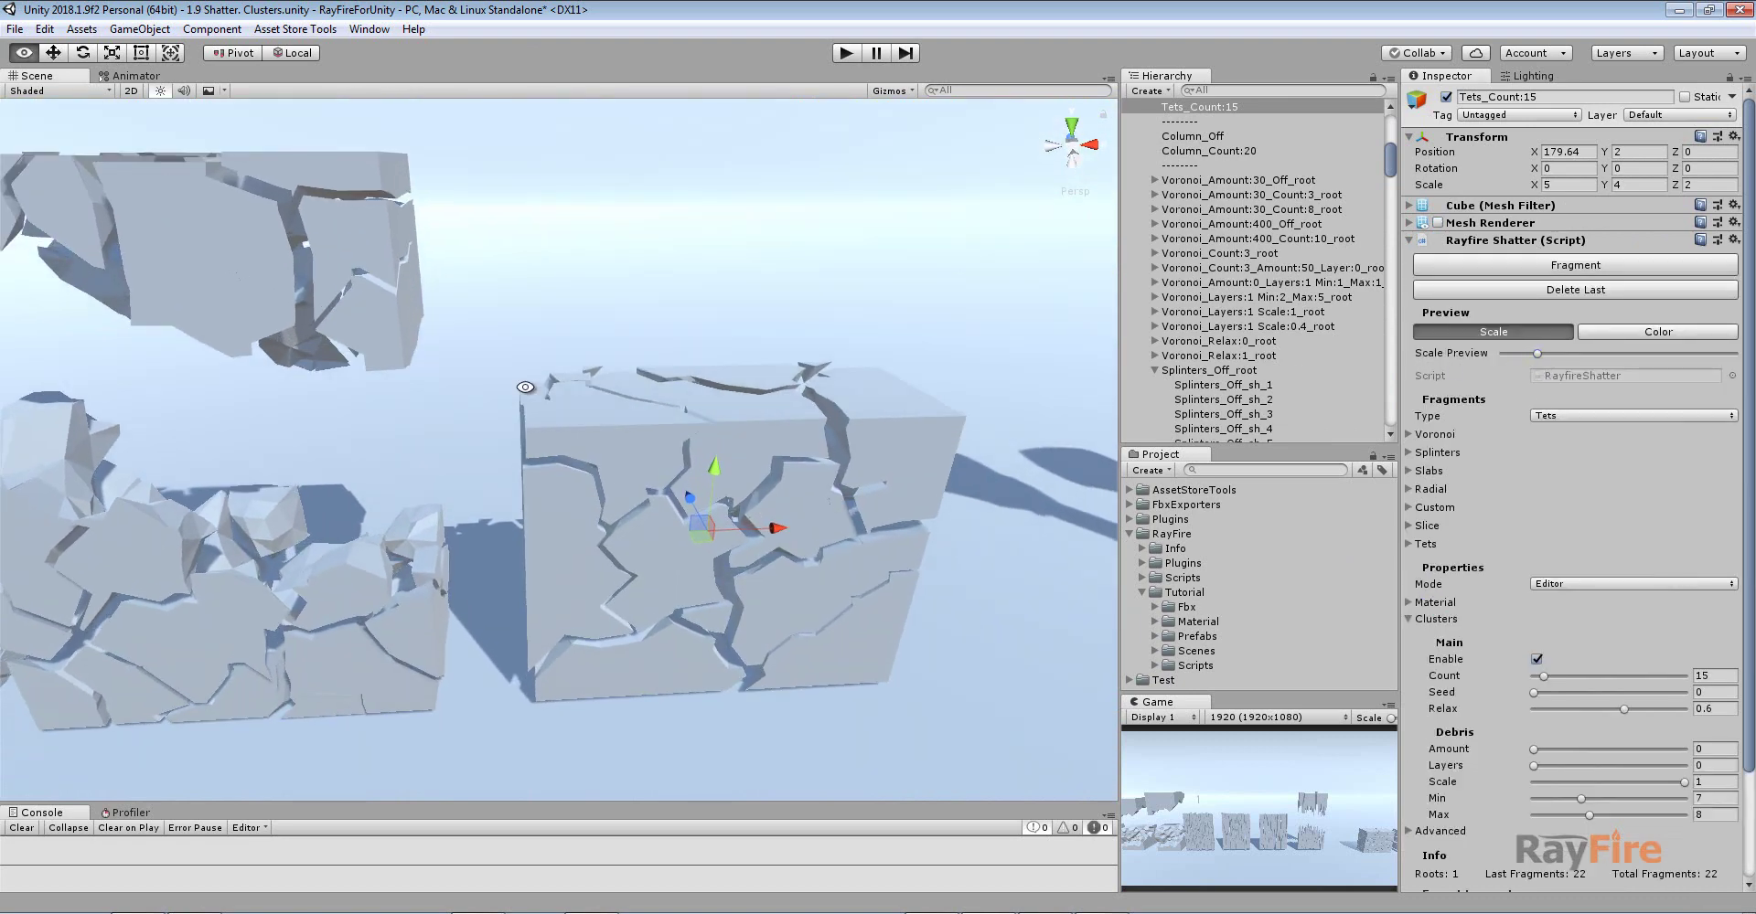
{"action": "left_click_drag", "start_coordinate": [502, 333], "coordinate": [988, 595]}
{"action": "left_click_drag", "start_coordinate": [592, 311], "coordinate": [587, 97]}
{"action": "left_click", "coordinate": [804, 496]}
Fragment the Column_Off column as Voronoi with clustering disabled and lower its Scale Preview to narrow the gaps
{"action": "scroll", "coordinate": [851, 518], "scroll_direction": "down", "scroll_amount": 3}
{"action": "left_click_drag", "start_coordinate": [850, 518], "coordinate": [635, 434], "text": "alt"}
{"action": "left_click", "coordinate": [749, 344]}
{"action": "key", "text": "f"}
{"action": "scroll", "coordinate": [591, 453], "scroll_direction": "up", "scroll_amount": 7}
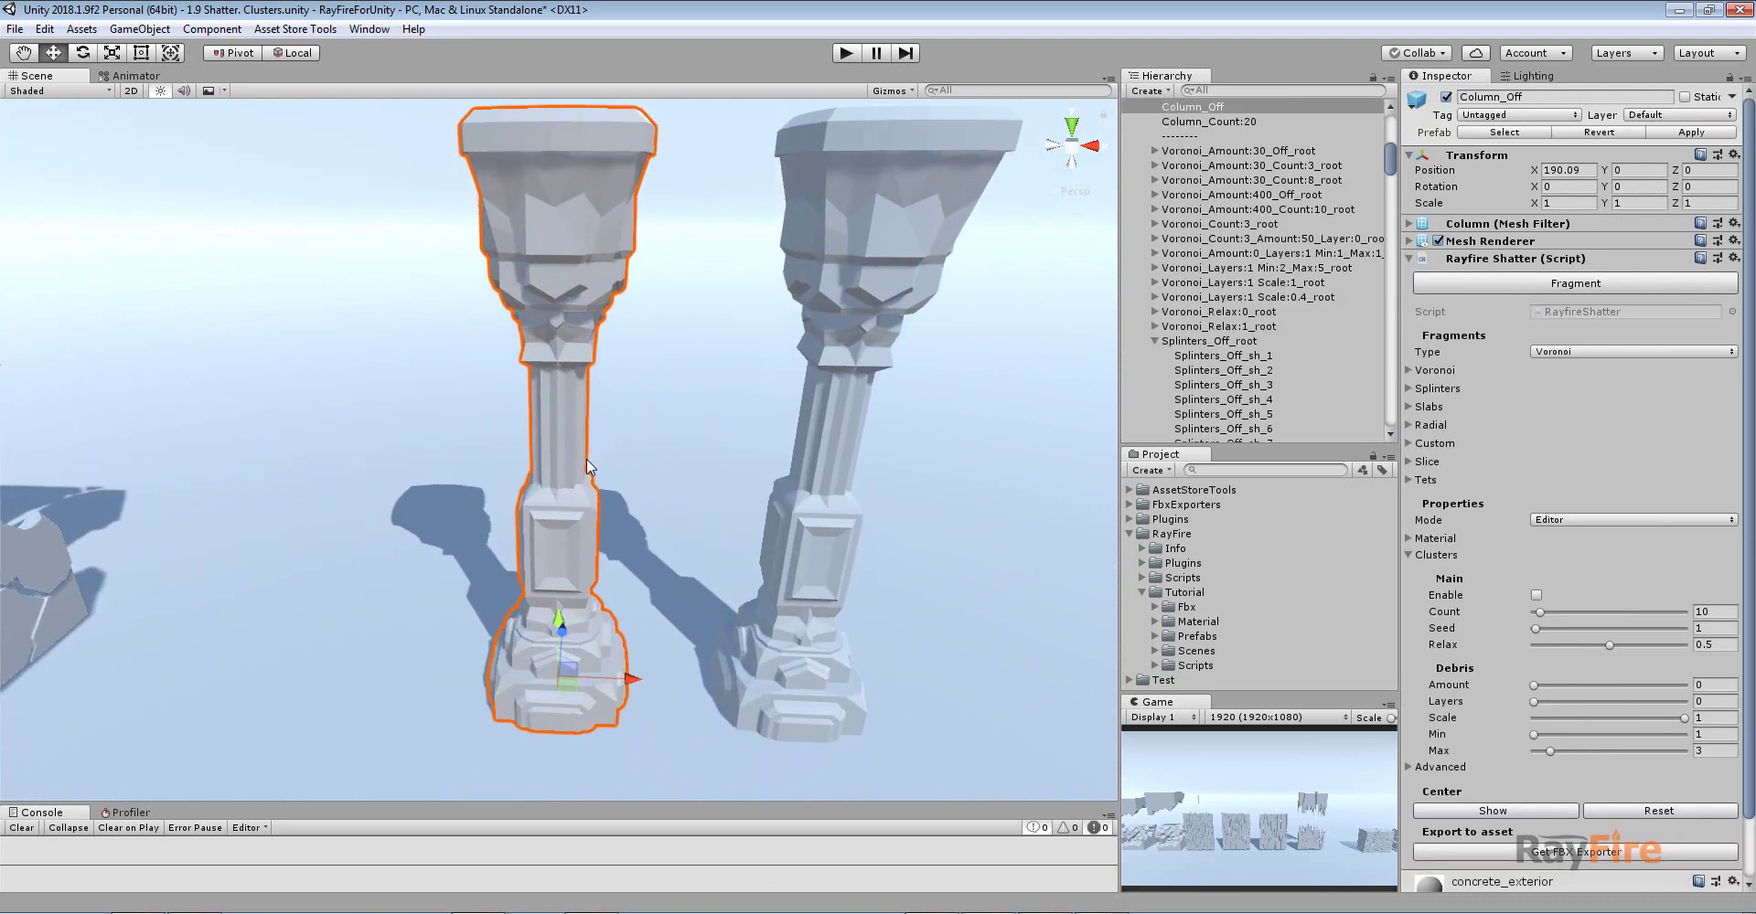
{"action": "scroll", "coordinate": [585, 459], "scroll_direction": "down", "scroll_amount": 3}
{"action": "middle_click_drag", "start_coordinate": [591, 490], "coordinate": [574, 535]}
{"action": "left_click_drag", "start_coordinate": [574, 535], "coordinate": [608, 558], "text": "alt"}
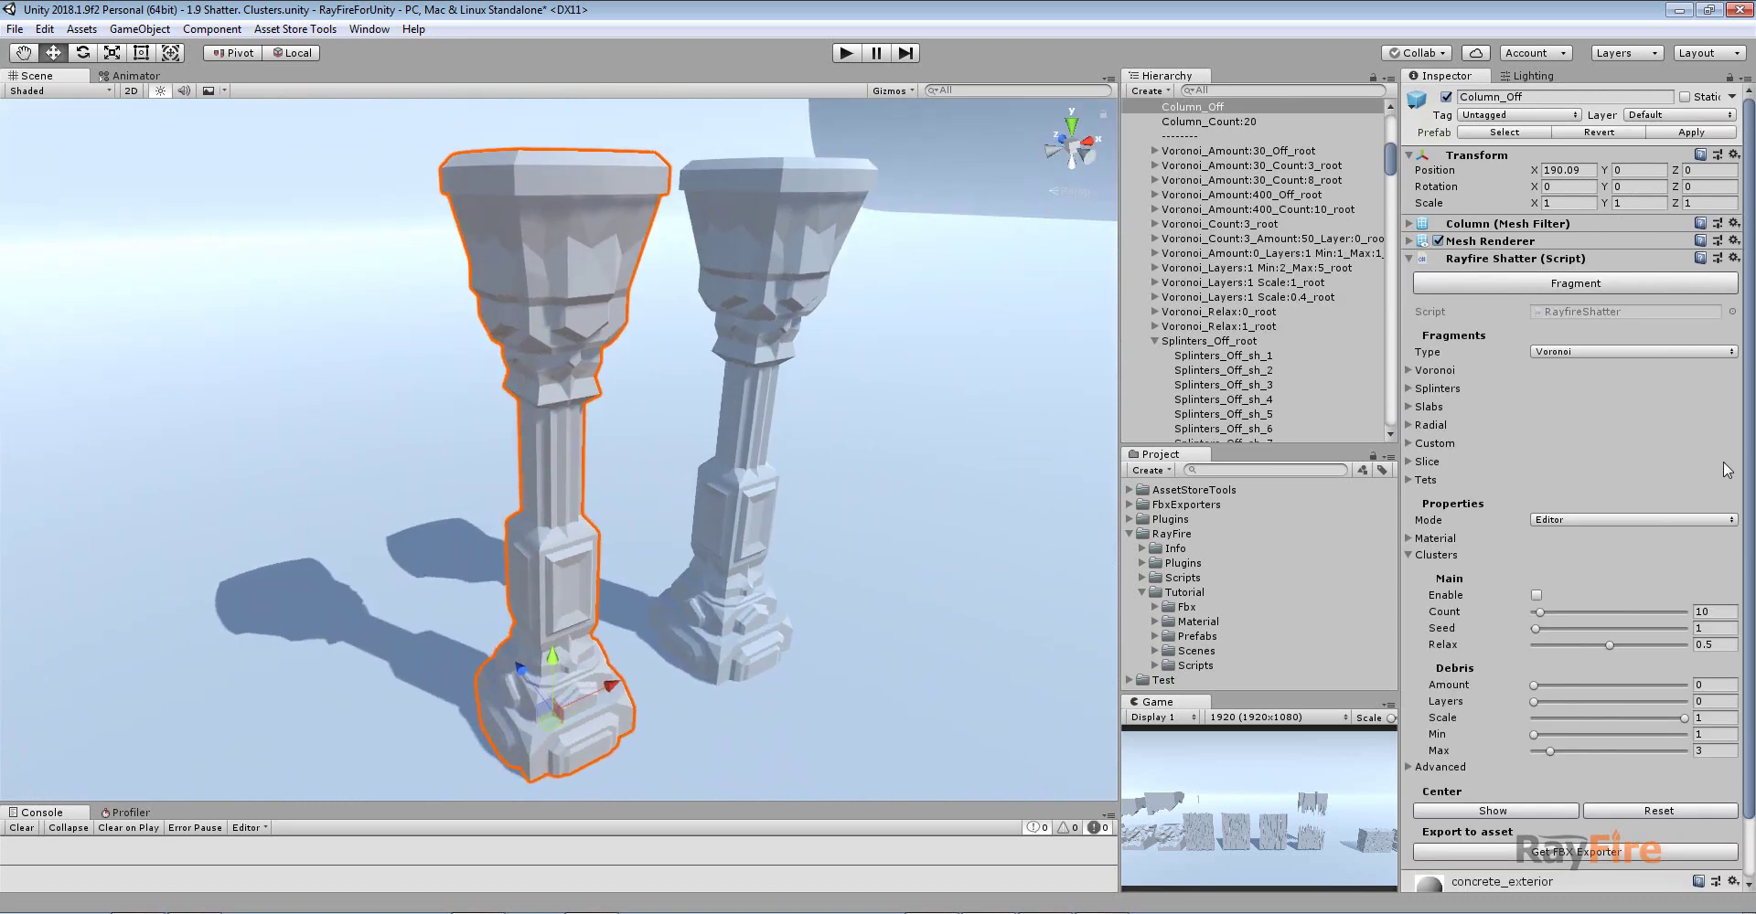
{"action": "left_click", "coordinate": [1609, 291]}
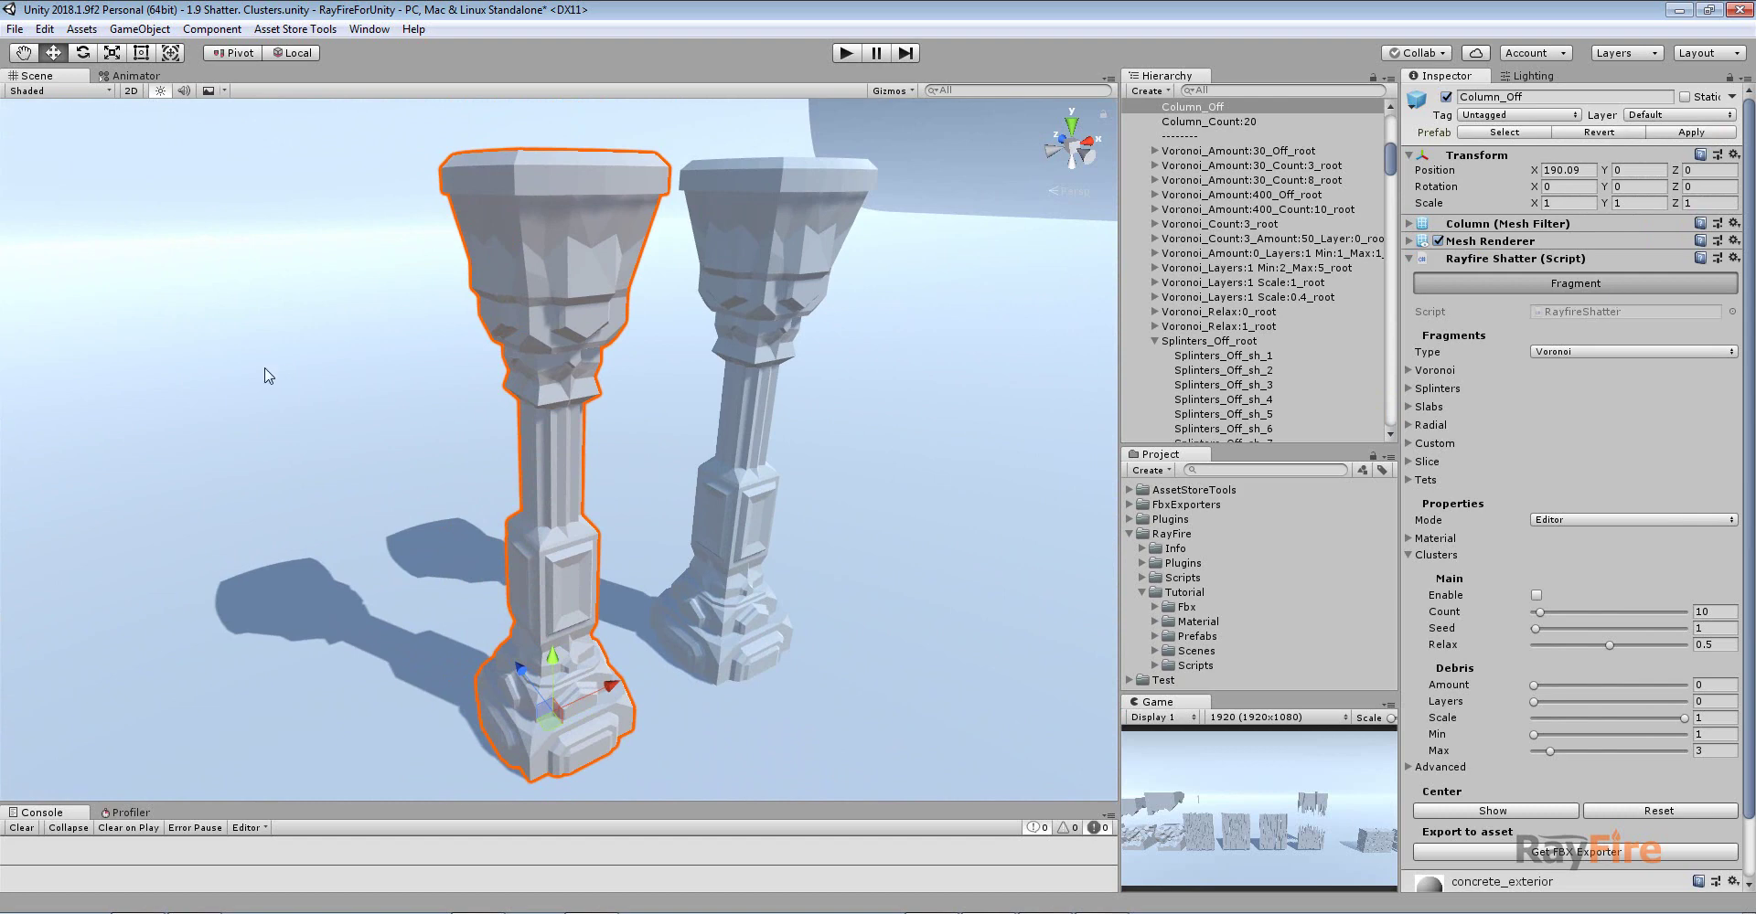
{"action": "left_click_drag", "start_coordinate": [616, 485], "coordinate": [325, 395], "text": "alt"}
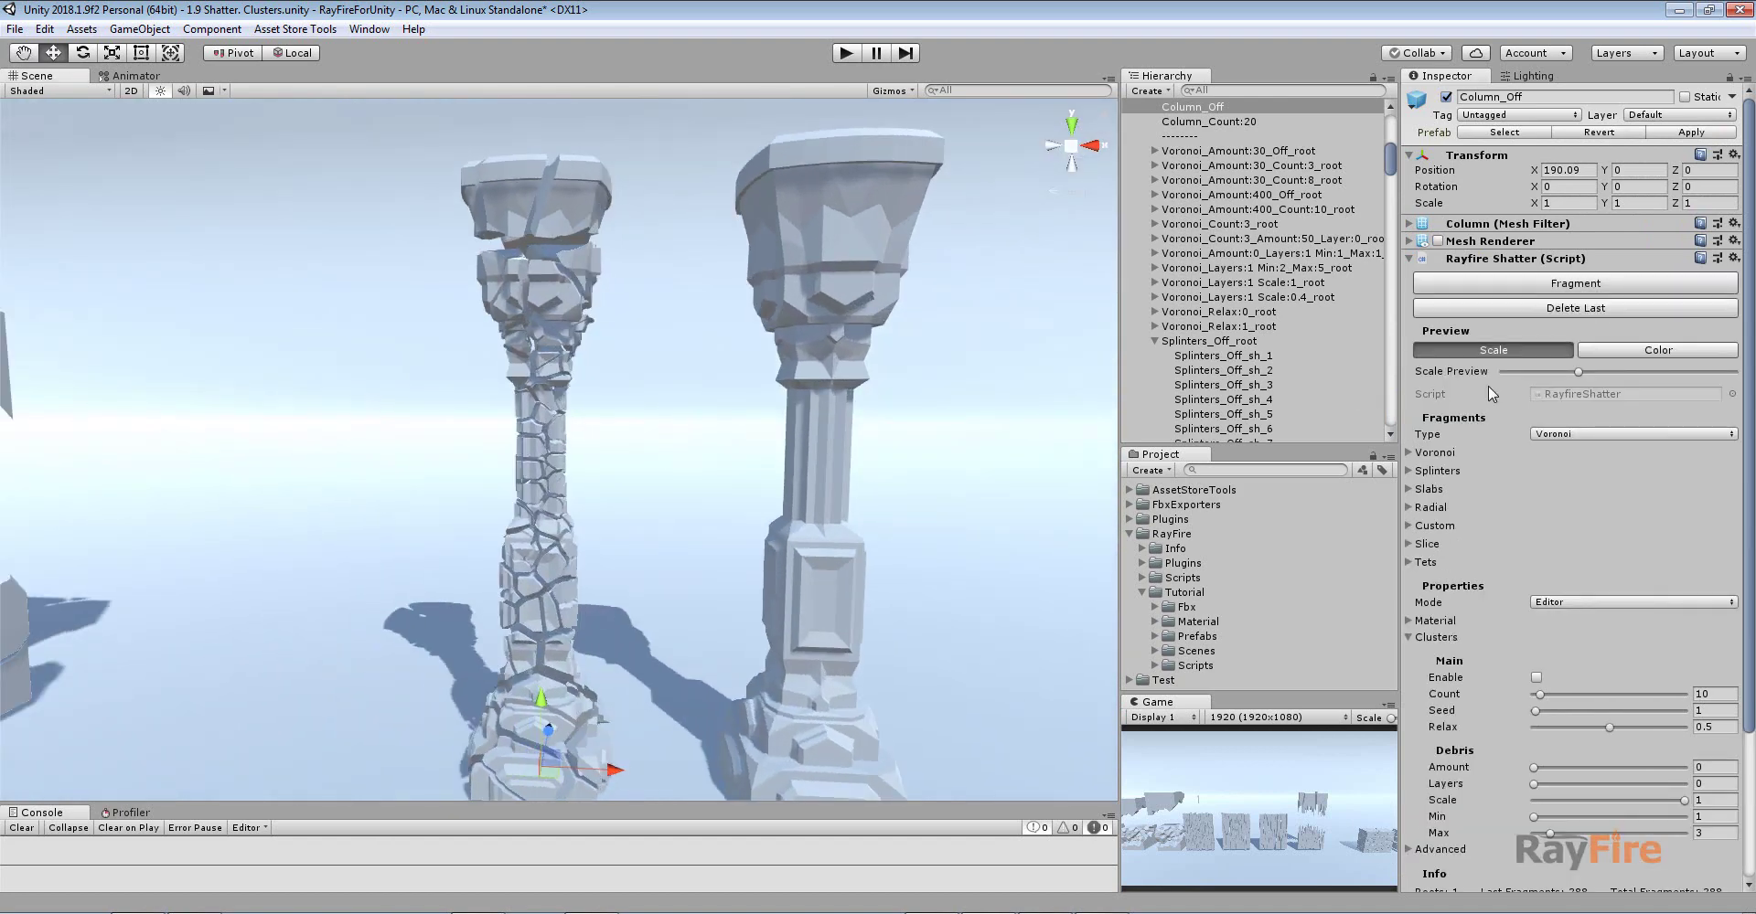
{"action": "left_click_drag", "start_coordinate": [1579, 371], "coordinate": [1542, 381]}
Select groups of small fragments on the Column_Off column and examine them up close
{"action": "left_click_drag", "start_coordinate": [487, 433], "coordinate": [604, 523]}
{"action": "scroll", "coordinate": [605, 523], "scroll_direction": "up", "scroll_amount": 5}
{"action": "left_click", "coordinate": [242, 462]}
{"action": "left_click_drag", "start_coordinate": [254, 479], "coordinate": [485, 709]}
{"action": "left_click", "coordinate": [682, 585]}
Fragment the Column_Count:20 column with cluster Count 20 and debris Amount 10, and raise its Scale Preview
{"action": "right_click_drag", "start_coordinate": [430, 603], "coordinate": [916, 475]}
{"action": "left_click", "coordinate": [916, 475]}
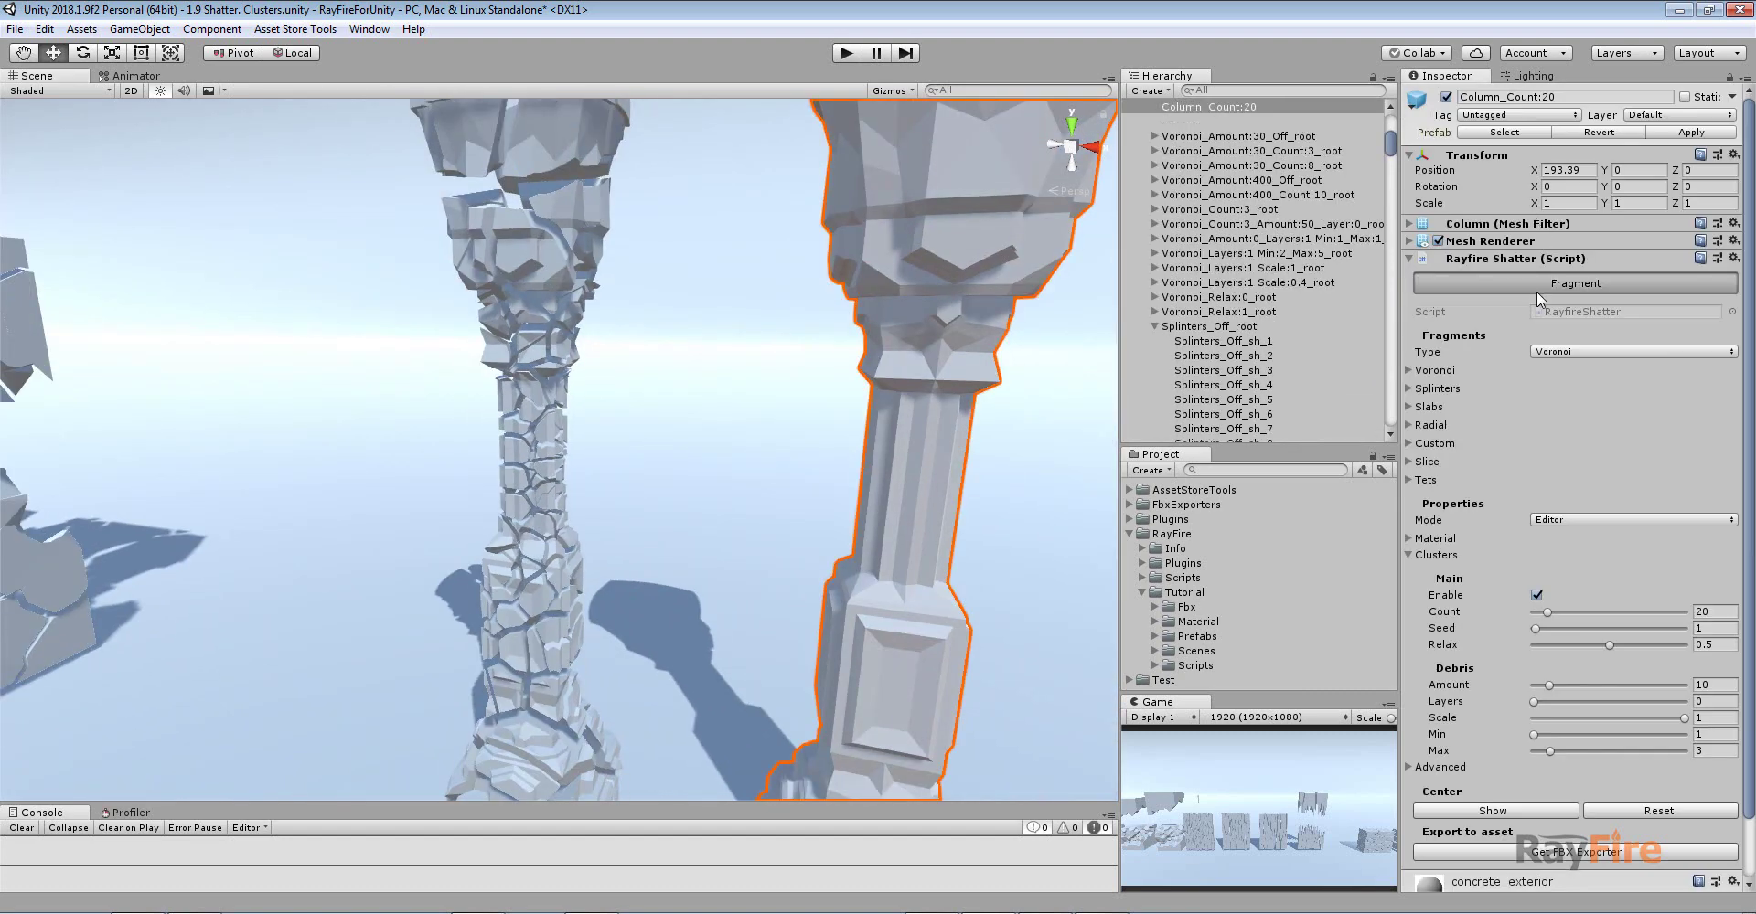
{"action": "left_click", "coordinate": [1536, 283]}
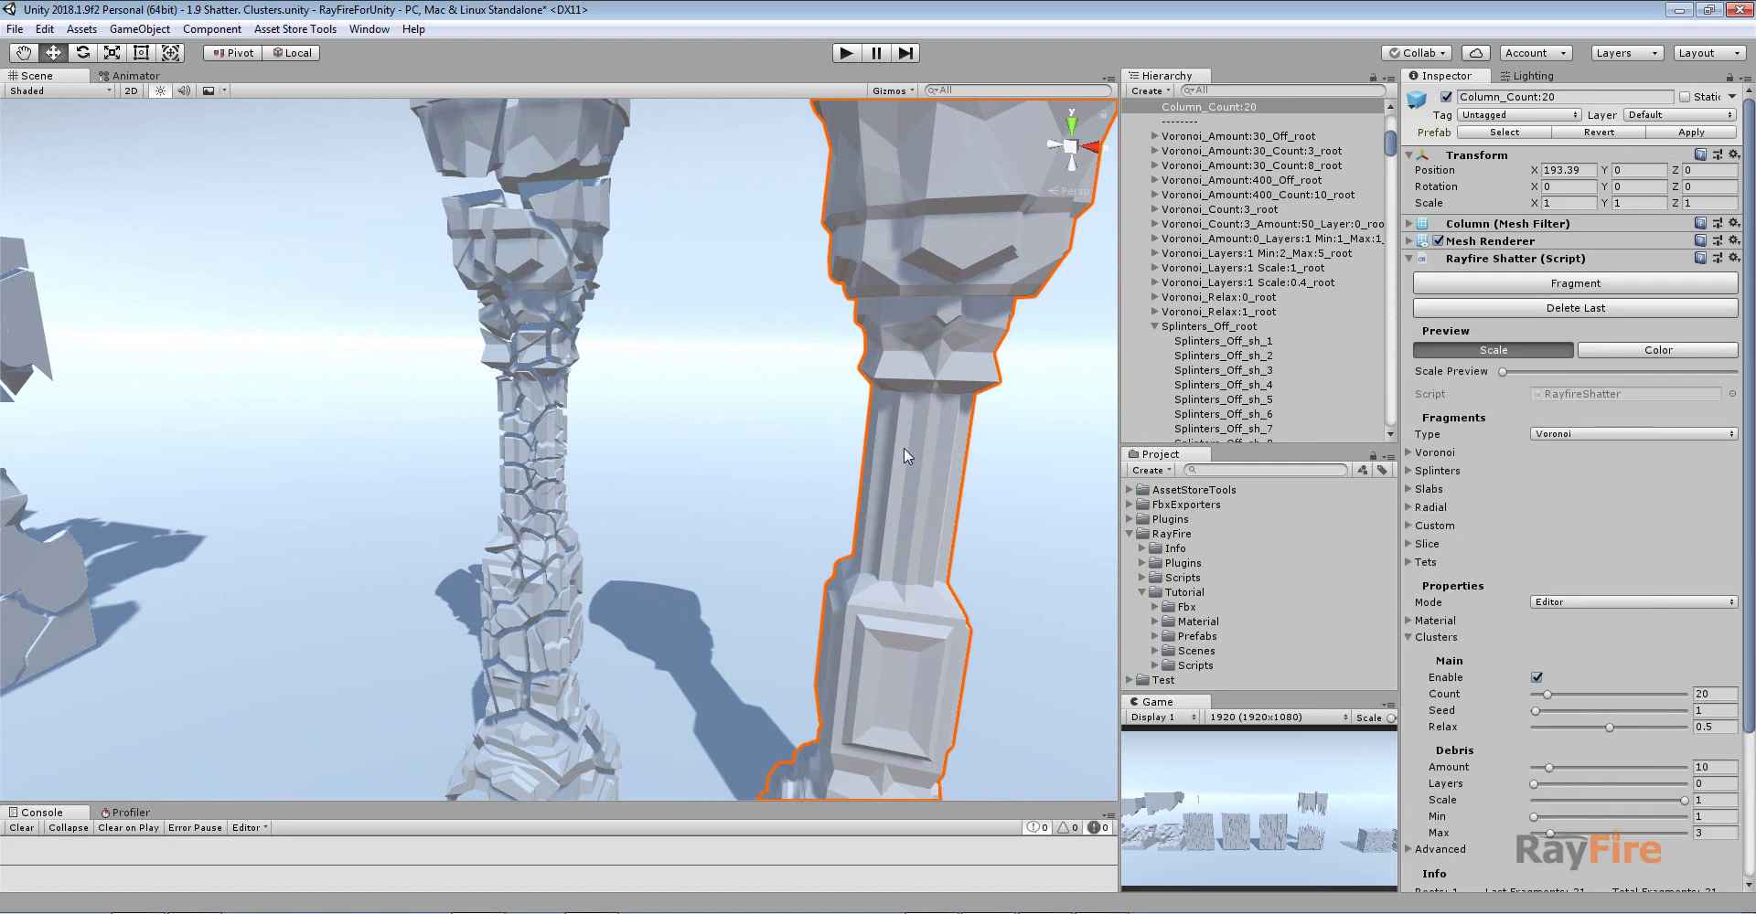
{"action": "left_click_drag", "start_coordinate": [1505, 372], "coordinate": [1549, 366]}
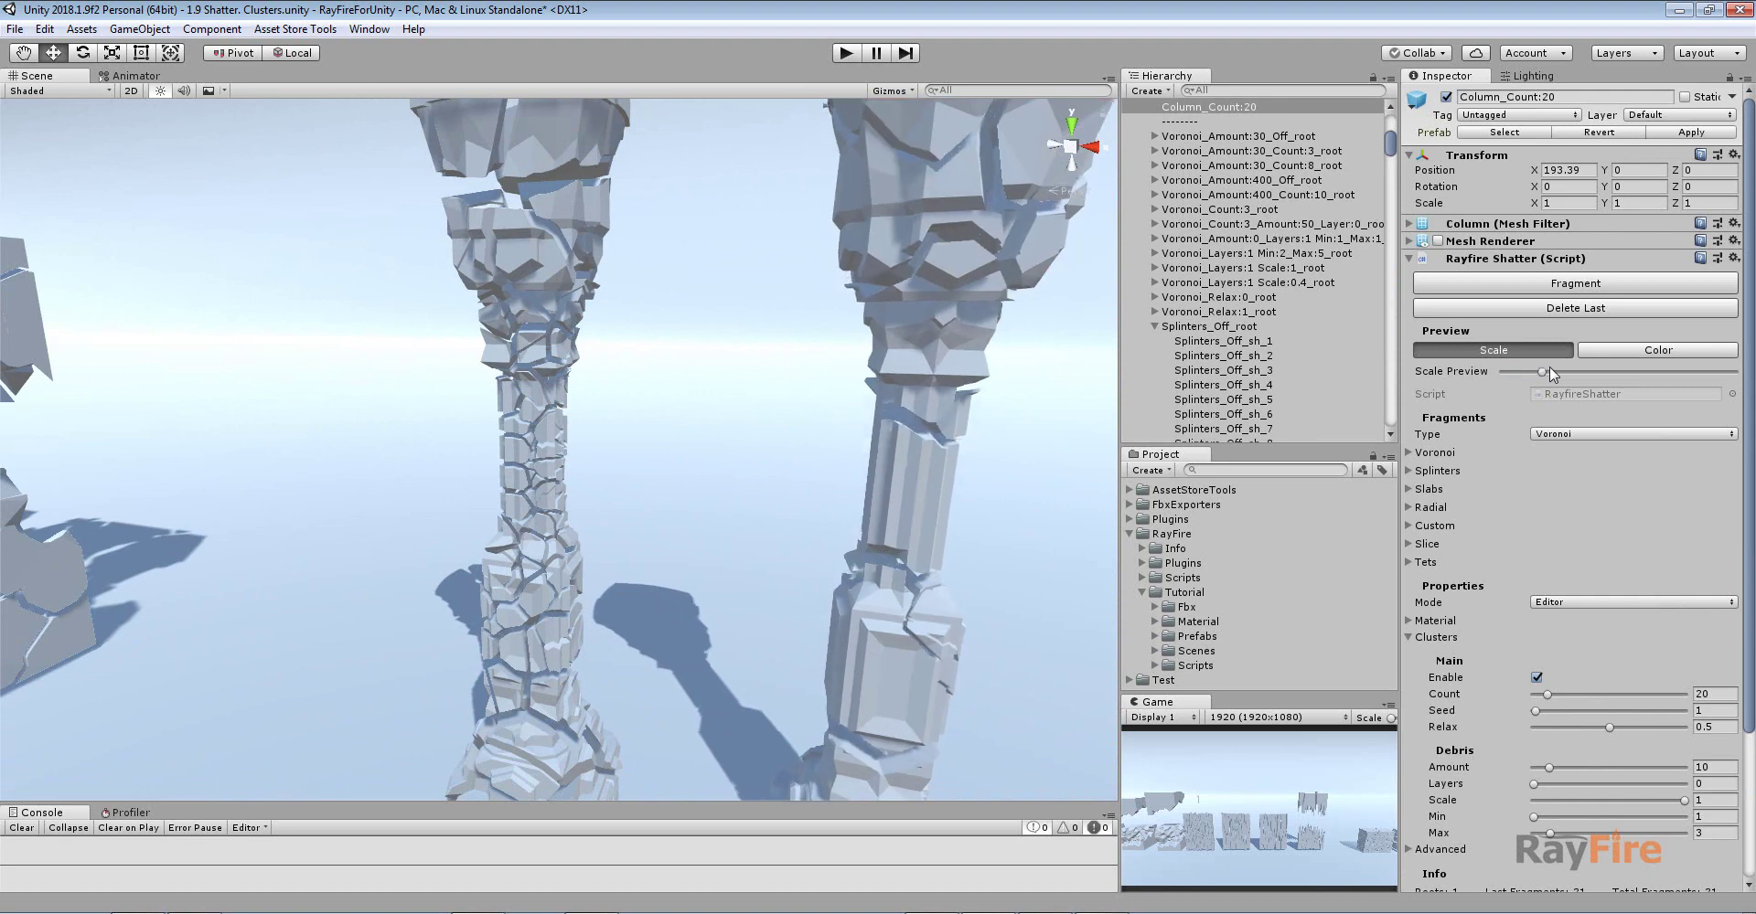
{"action": "scroll", "coordinate": [775, 470], "scroll_direction": "down", "scroll_amount": 4}
{"action": "left_click_drag", "start_coordinate": [777, 470], "coordinate": [914, 486], "text": "alt"}
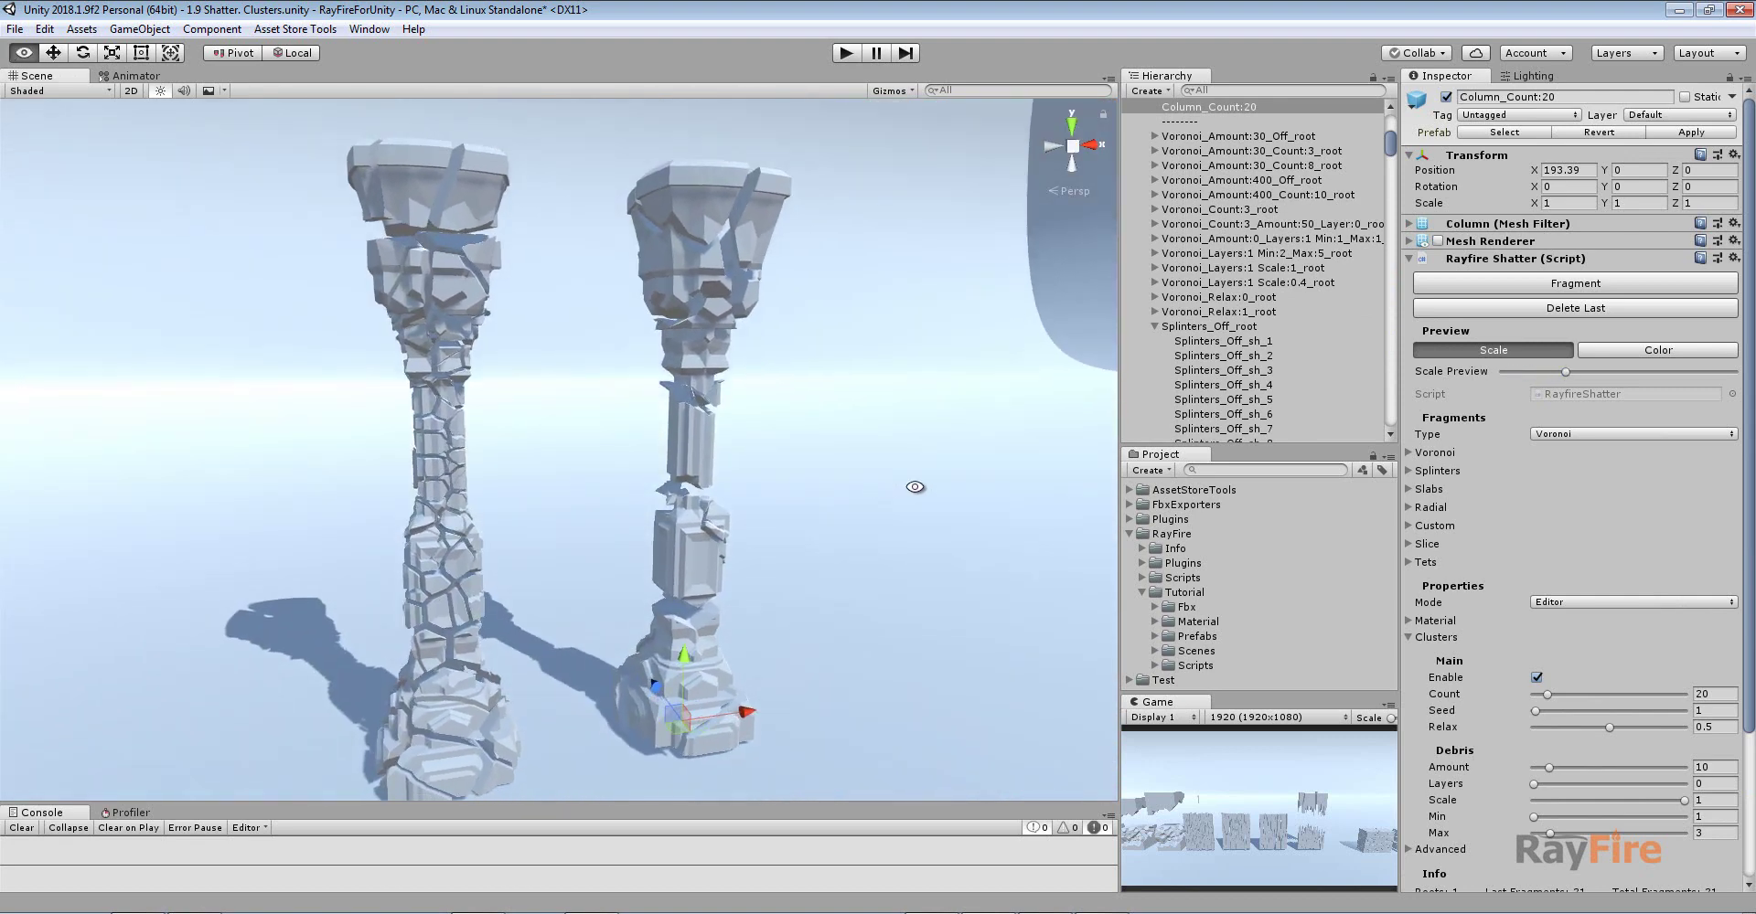
Select the top fragments of the Column_Count:20 column and lift them above the shaft
{"action": "left_click_drag", "start_coordinate": [620, 137], "coordinate": [816, 370]}
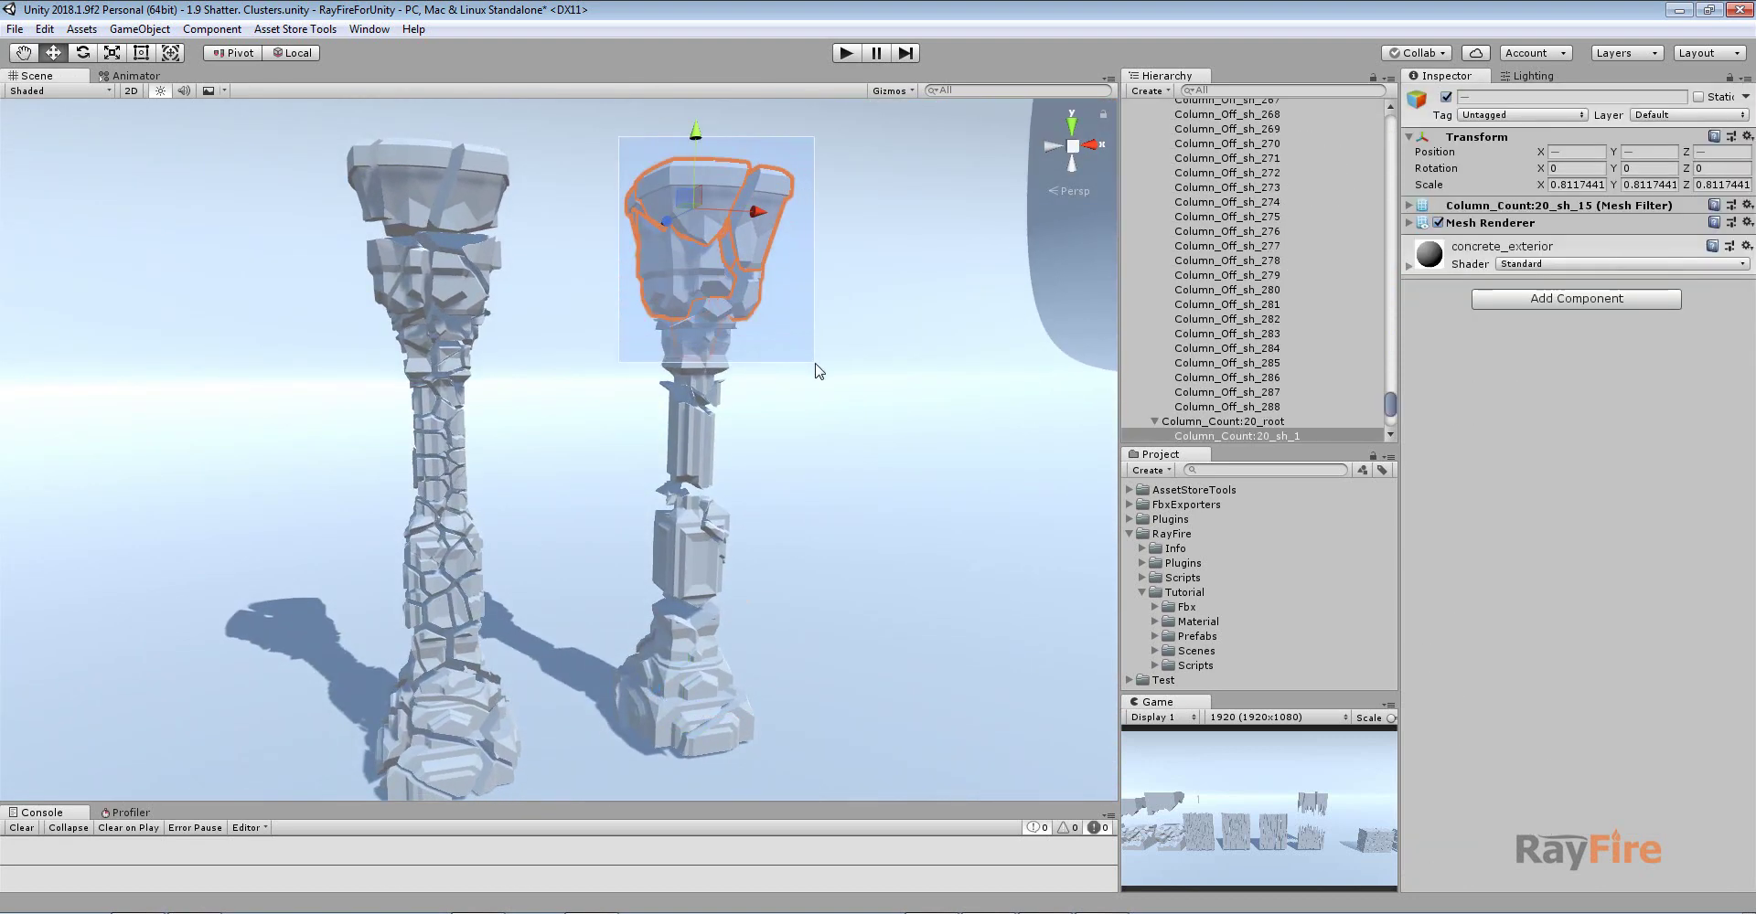
{"action": "left_click", "coordinate": [815, 297]}
{"action": "middle_click_drag", "start_coordinate": [815, 297], "coordinate": [851, 441]}
{"action": "left_click_drag", "start_coordinate": [606, 244], "coordinate": [868, 451]}
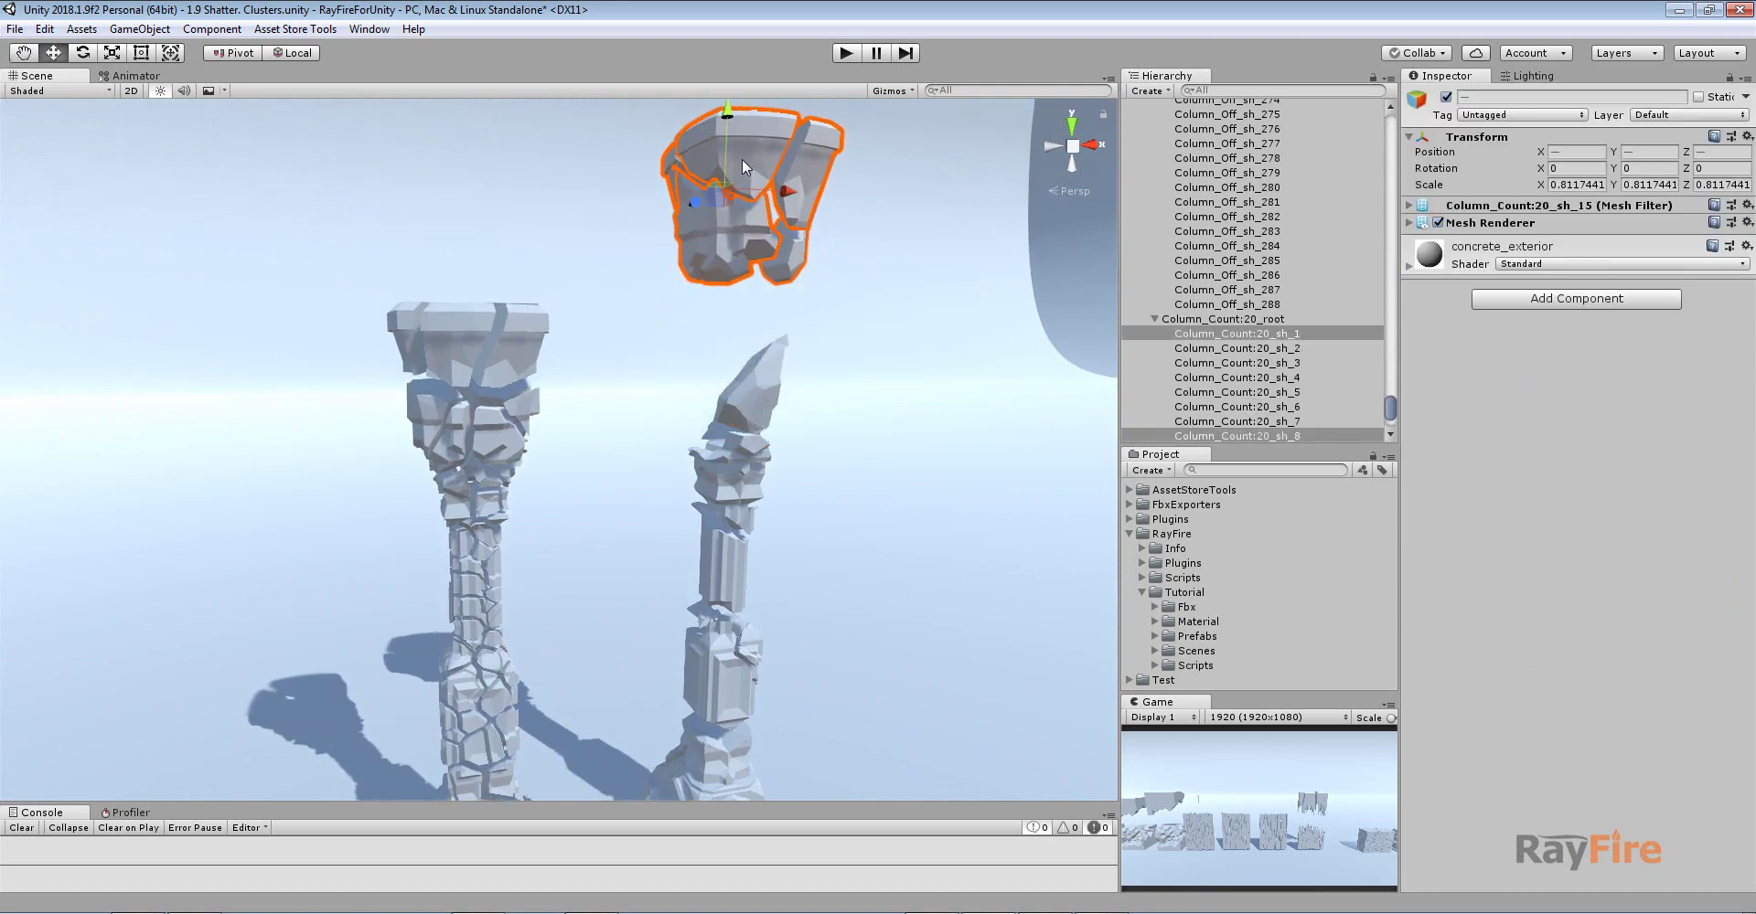
Lift one capital fragment above the other raised pieces of the Column_Count:20 column and inspect them from the side
{"action": "left_click", "coordinate": [742, 160]}
{"action": "middle_click_drag", "start_coordinate": [742, 160], "coordinate": [777, 439]}
{"action": "left_click_drag", "start_coordinate": [766, 361], "coordinate": [767, 350]}
{"action": "left_click_drag", "start_coordinate": [899, 322], "coordinate": [471, 323], "text": "alt"}
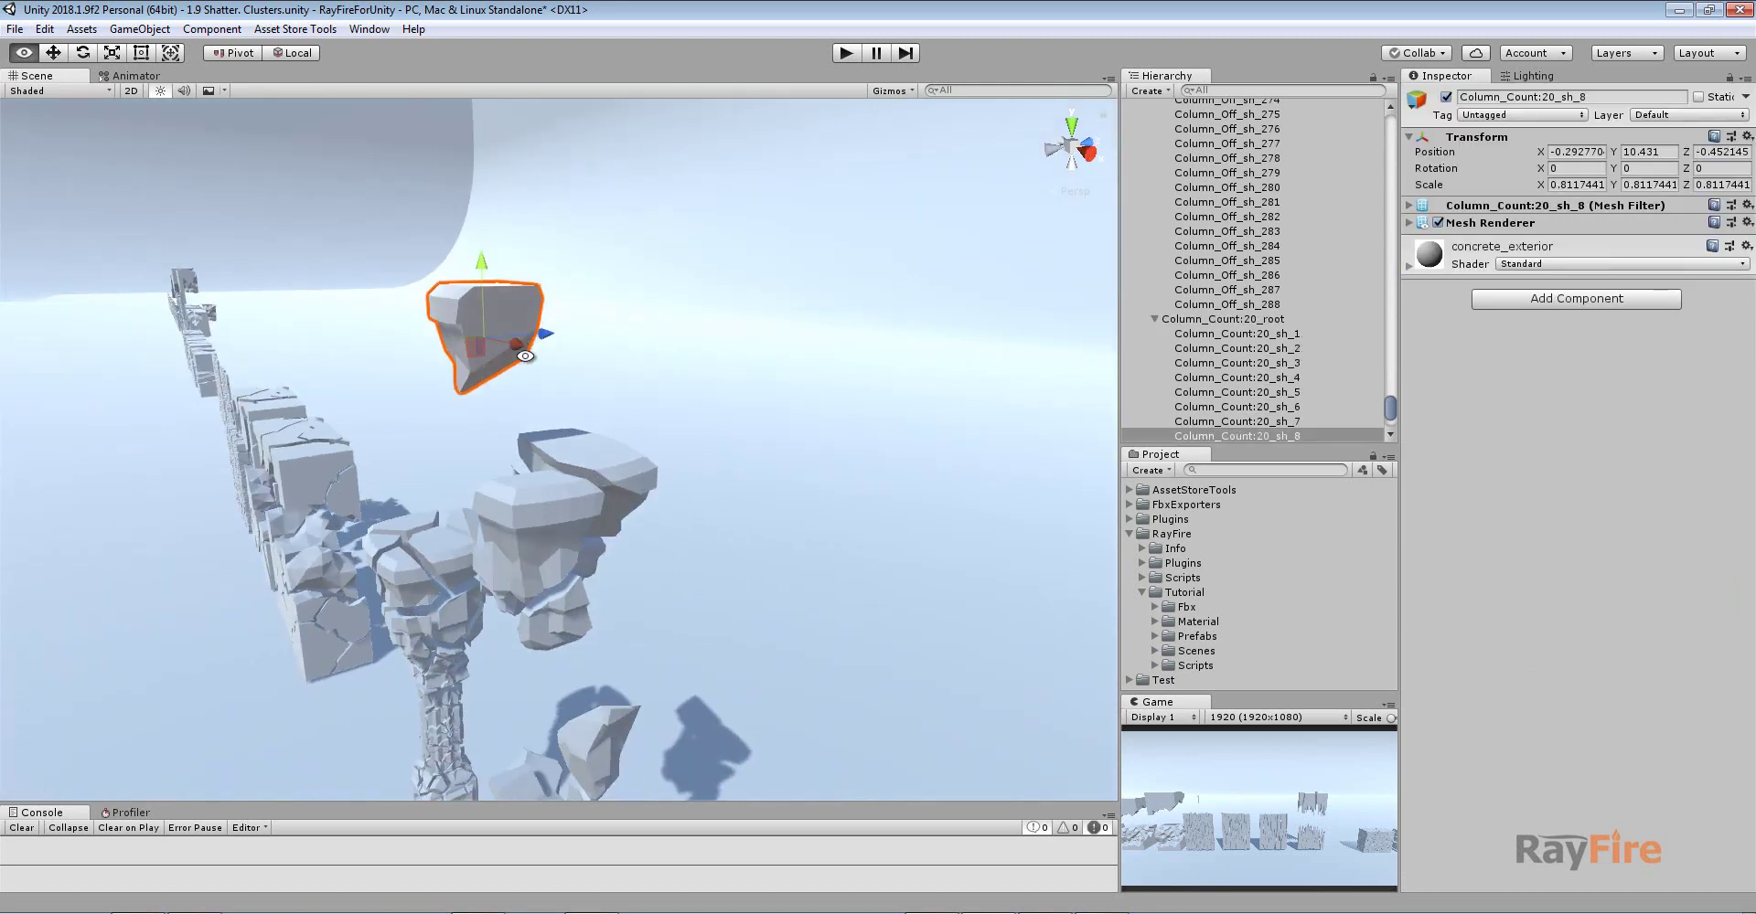
{"action": "left_click", "coordinate": [470, 320]}
{"action": "left_click", "coordinate": [470, 320]}
{"action": "key", "text": "f"}
{"action": "middle_click_drag", "start_coordinate": [574, 717], "coordinate": [616, 458]}
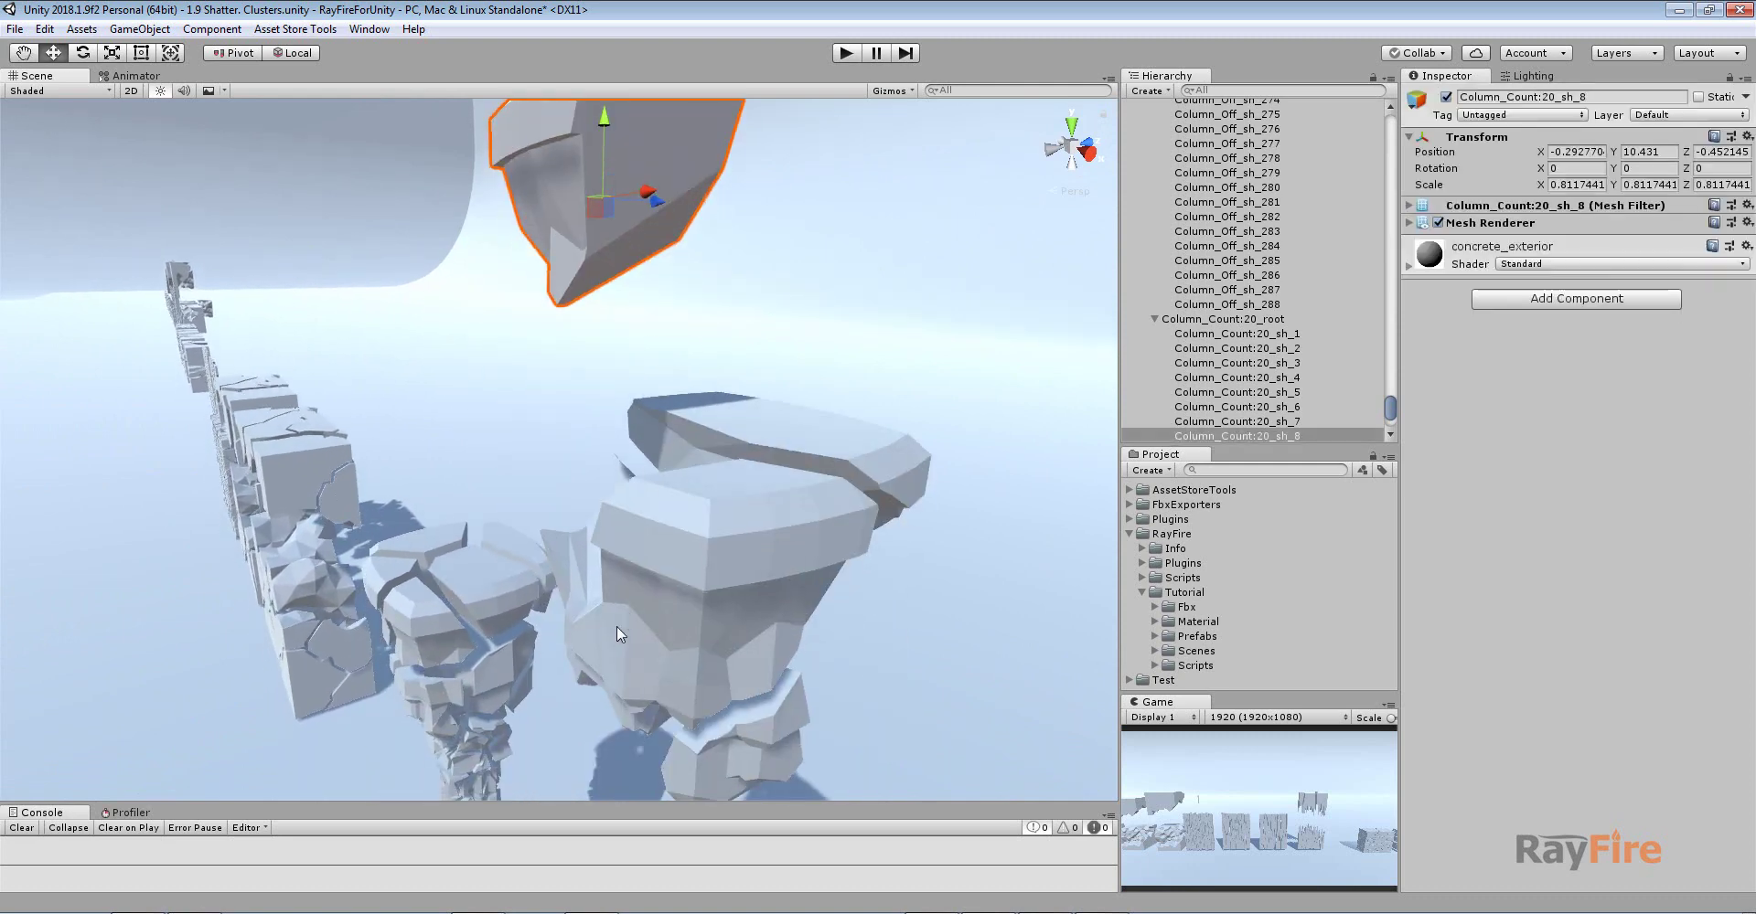
{"action": "left_click_drag", "start_coordinate": [616, 627], "coordinate": [933, 597], "text": "alt"}
Go back along the row of fragmented objects and frame a fragment of the Voronoi_Amount:30_Off wall
{"action": "scroll", "coordinate": [695, 640], "scroll_direction": "down", "scroll_amount": 10}
{"action": "middle_click_drag", "start_coordinate": [686, 478], "coordinate": [785, 187]}
{"action": "middle_click_drag", "start_coordinate": [731, 500], "coordinate": [756, 384]}
{"action": "scroll", "coordinate": [420, 578], "scroll_direction": "down", "scroll_amount": 10}
{"action": "middle_click_drag", "start_coordinate": [138, 565], "coordinate": [719, 610]}
{"action": "scroll", "coordinate": [719, 610], "scroll_direction": "down", "scroll_amount": 6}
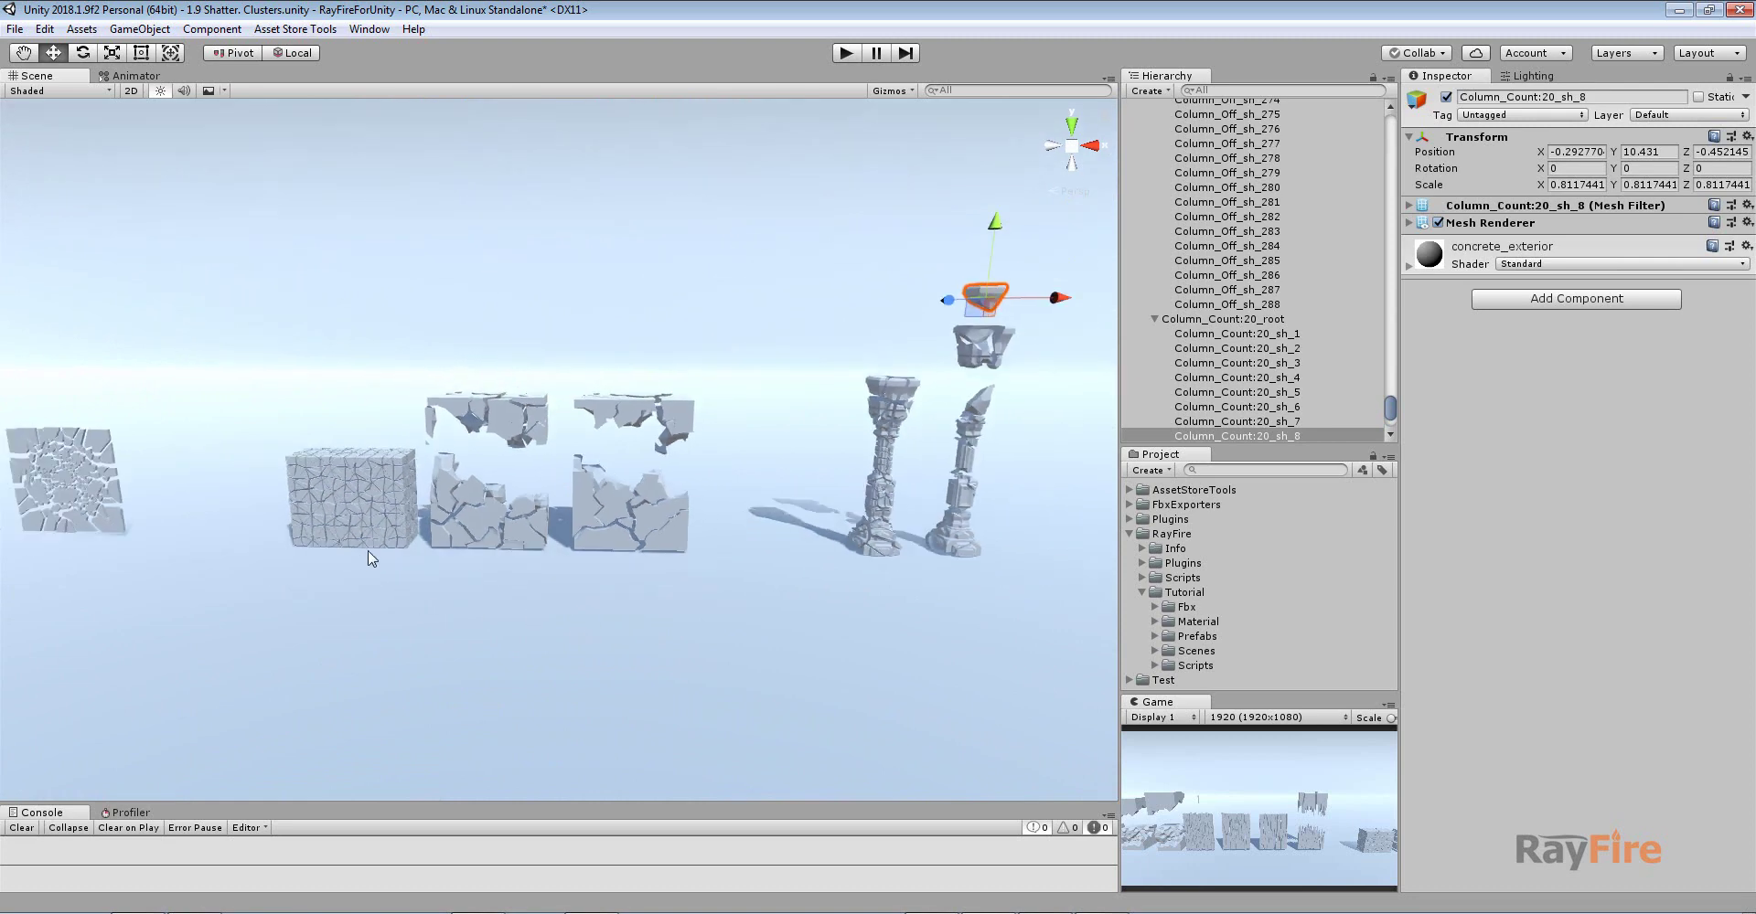
{"action": "middle_click_drag", "start_coordinate": [368, 557], "coordinate": [711, 578]}
{"action": "middle_click_drag", "start_coordinate": [430, 541], "coordinate": [664, 538]}
{"action": "middle_click_drag", "start_coordinate": [485, 573], "coordinate": [902, 581]}
{"action": "middle_click_drag", "start_coordinate": [385, 576], "coordinate": [1063, 621]}
{"action": "scroll", "coordinate": [382, 629], "scroll_direction": "up", "scroll_amount": 4}
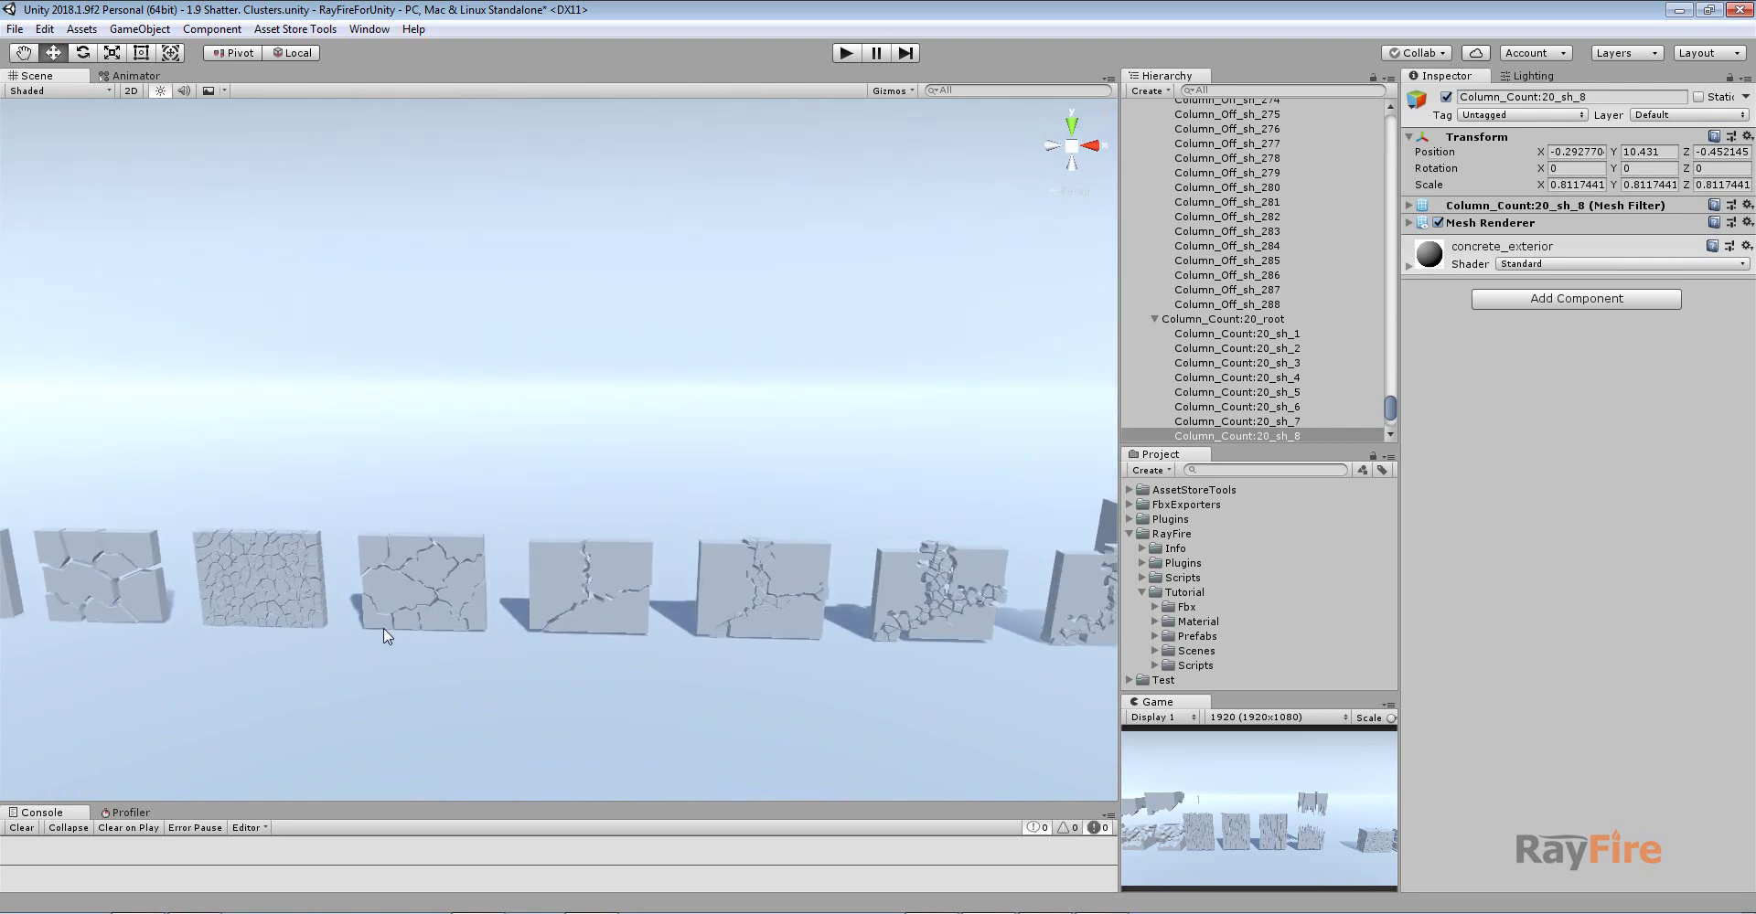
{"action": "middle_click_drag", "start_coordinate": [382, 628], "coordinate": [931, 592]}
{"action": "left_click", "coordinate": [321, 525]}
{"action": "key", "text": "f"}
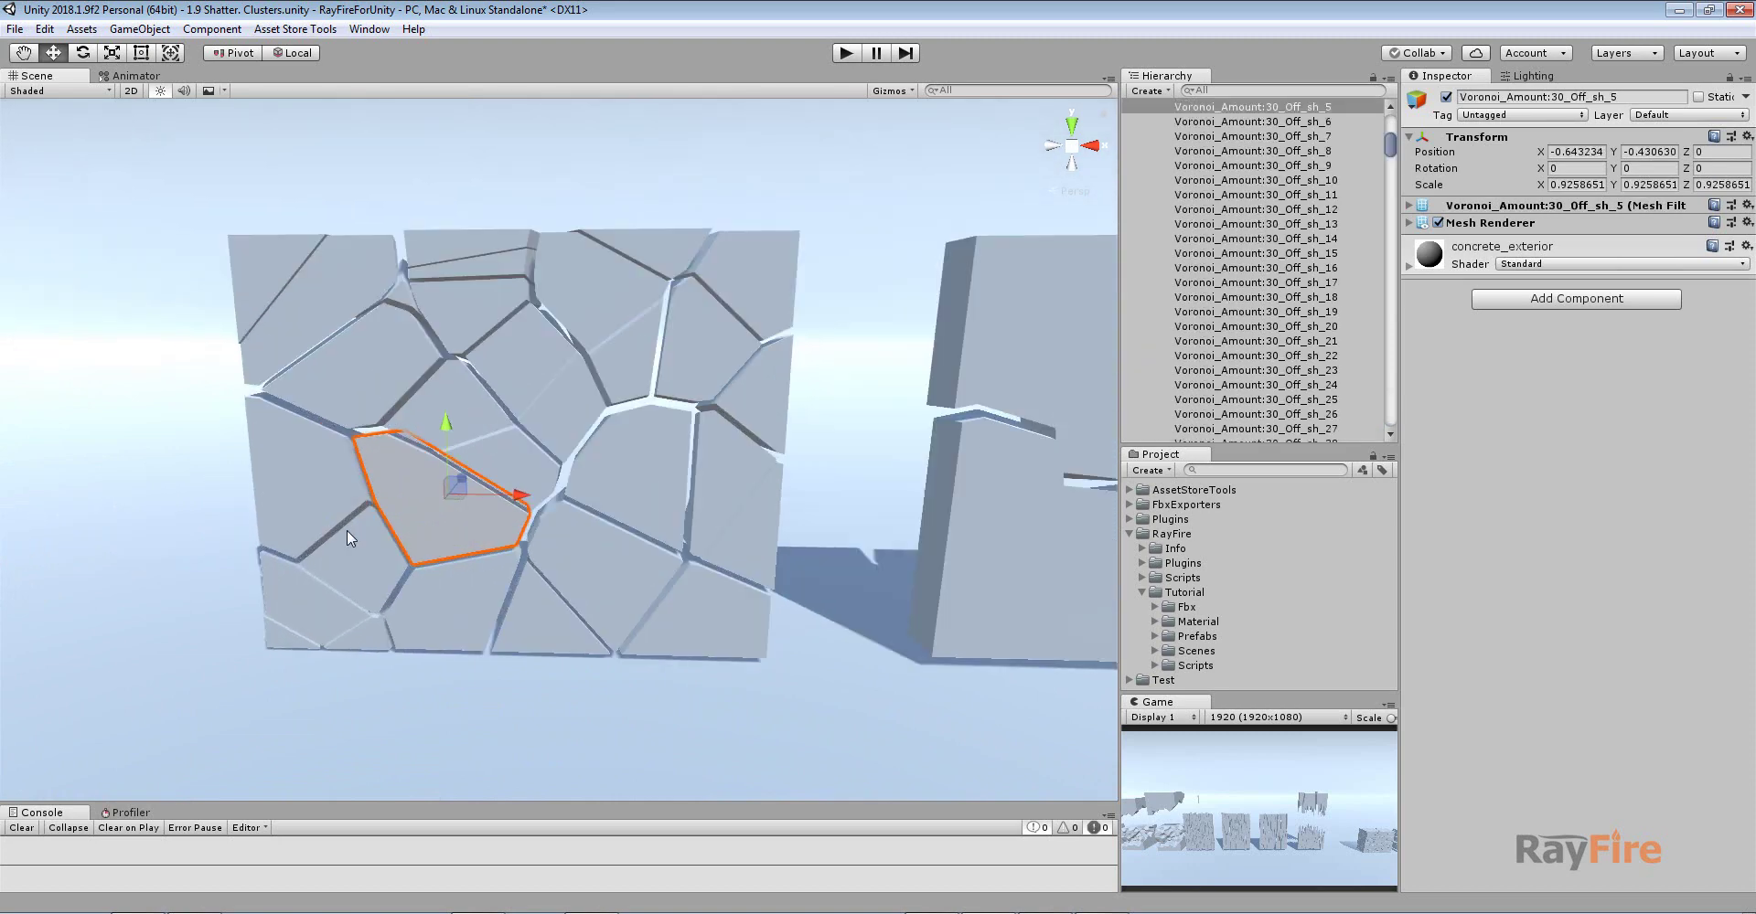
Compare the unclustered, clustered and debris-layer Voronoi walls one after another
{"action": "middle_click_drag", "start_coordinate": [693, 345], "coordinate": [536, 398]}
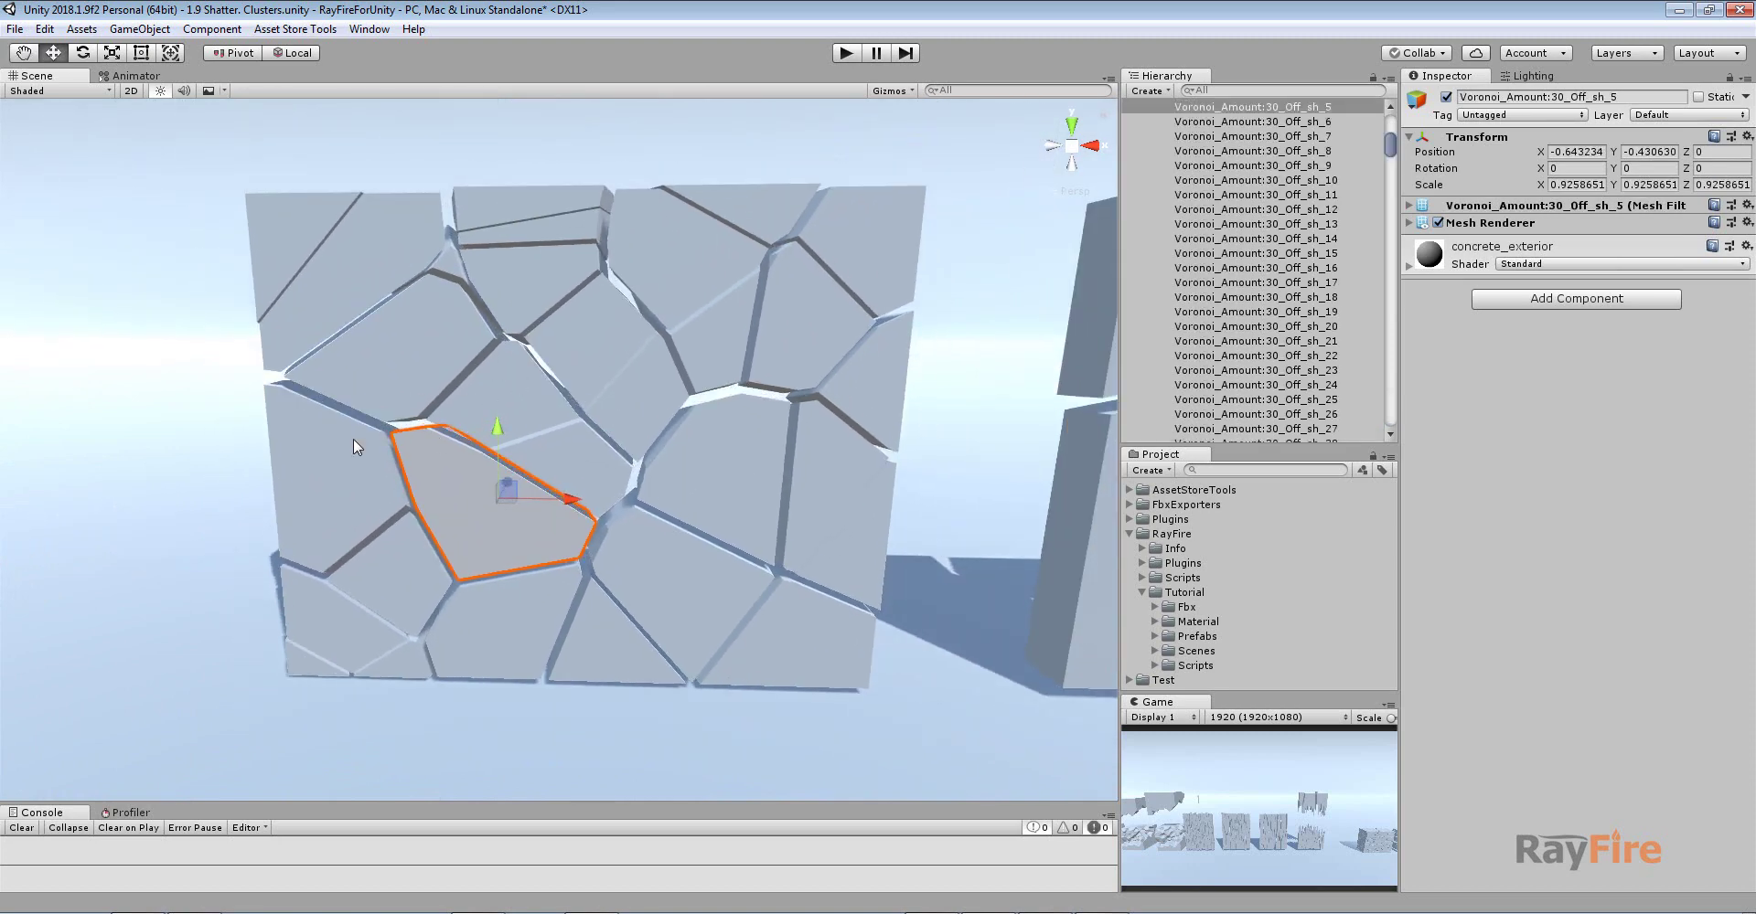
{"action": "left_click_drag", "start_coordinate": [552, 525], "coordinate": [452, 428], "text": "alt"}
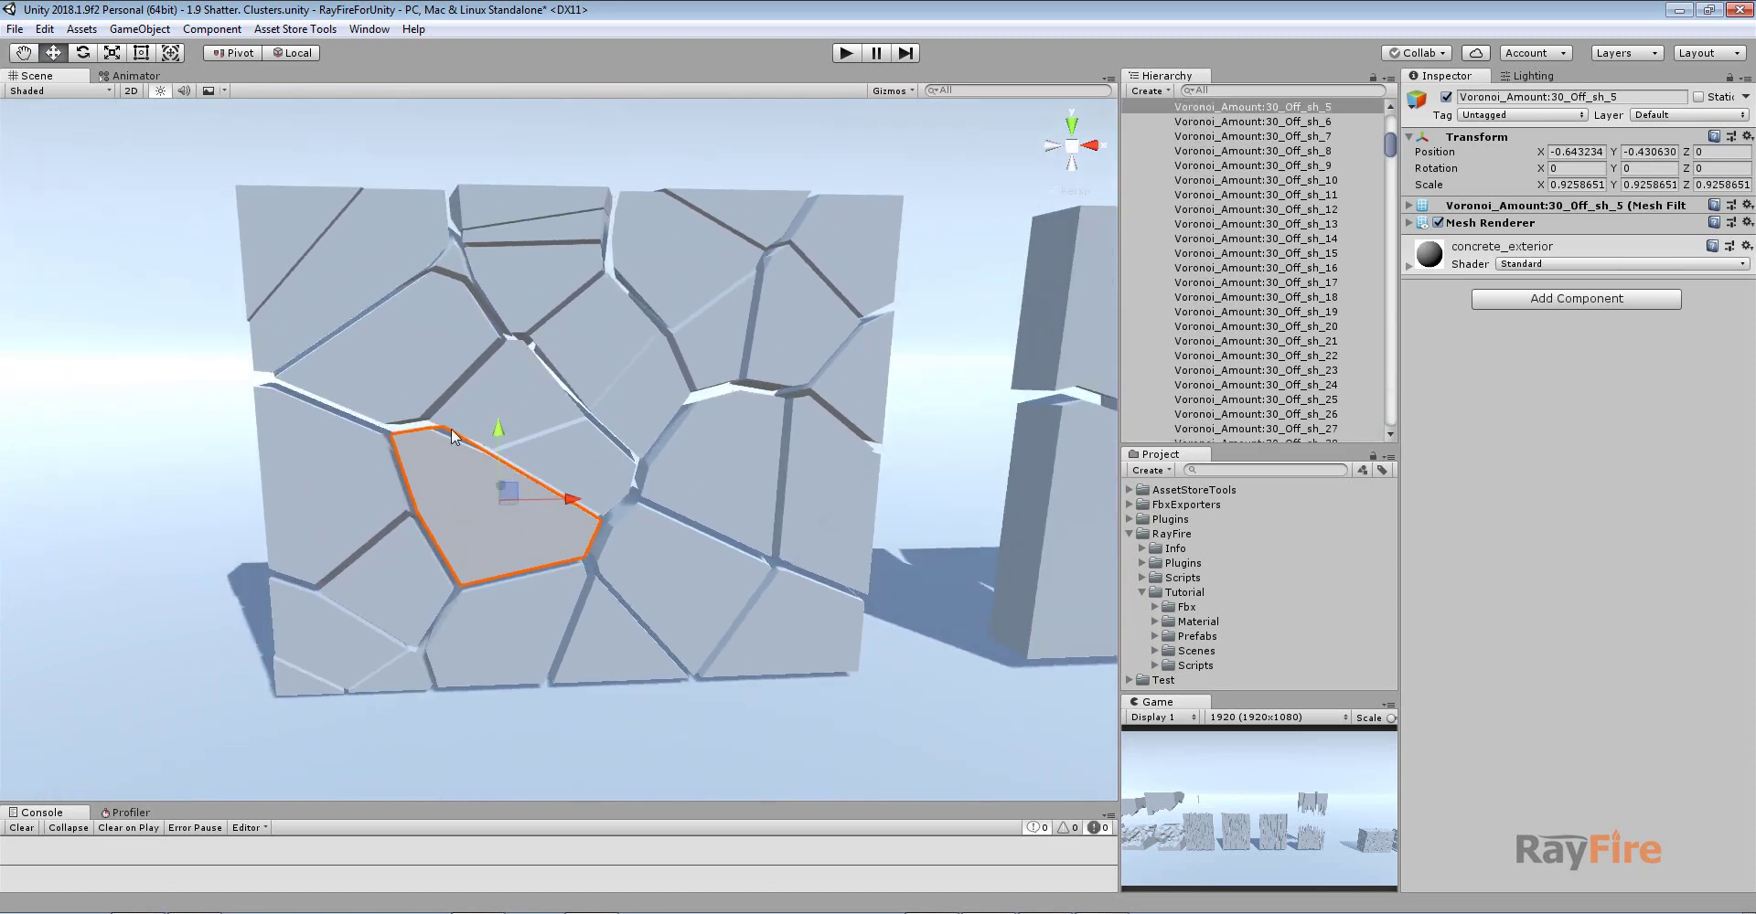
{"action": "scroll", "coordinate": [959, 499], "scroll_direction": "down", "scroll_amount": 5}
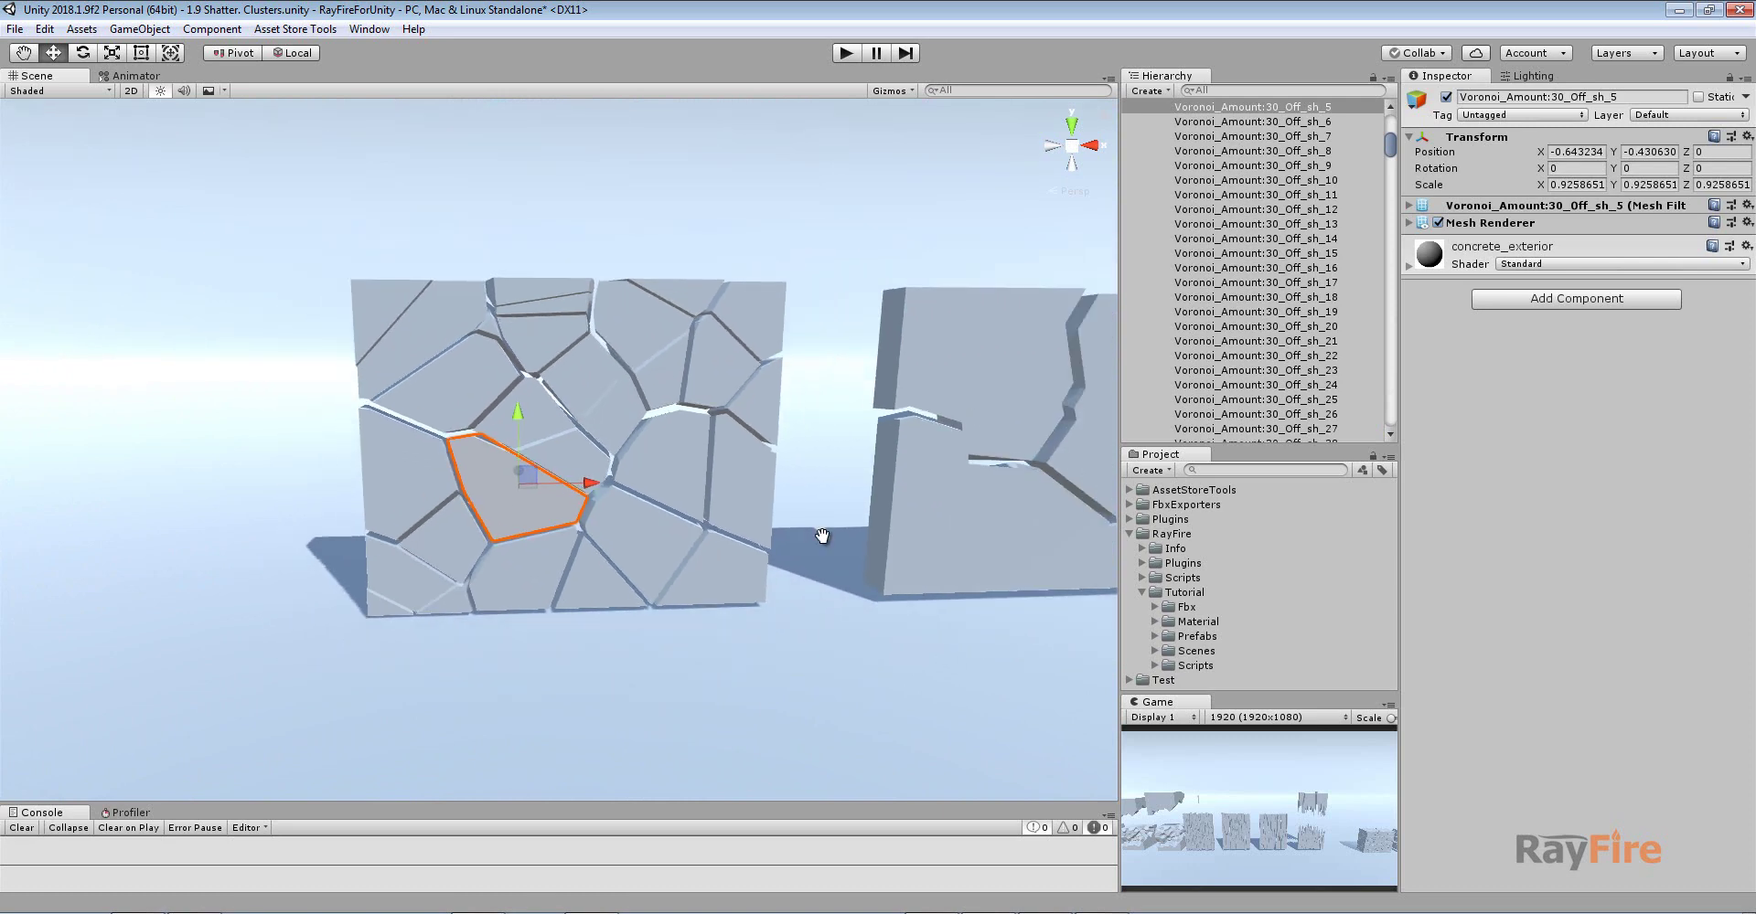
{"action": "middle_click_drag", "start_coordinate": [821, 536], "coordinate": [525, 545]}
{"action": "left_click_drag", "start_coordinate": [642, 662], "coordinate": [607, 662], "text": "alt"}
{"action": "middle_click_drag", "start_coordinate": [846, 727], "coordinate": [422, 720]}
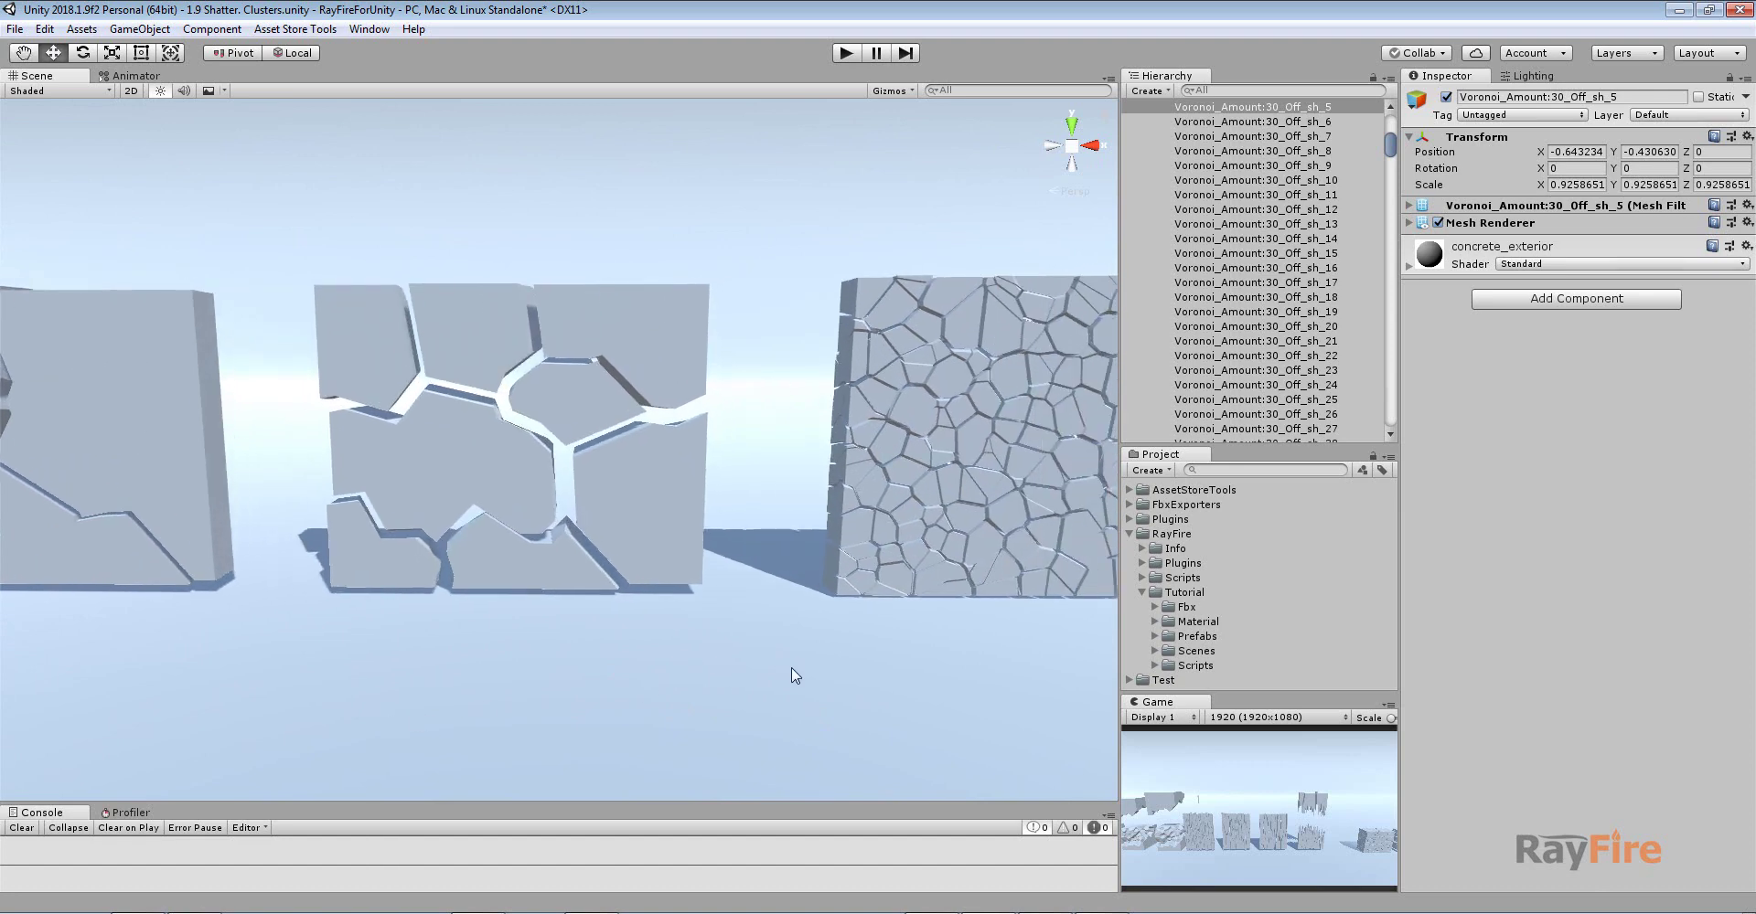
{"action": "mouse_move", "coordinate": [795, 675]}
{"action": "middle_mouse_down"}
{"action": "mouse_move", "coordinate": [497, 703]}
{"action": "mouse_move", "coordinate": [544, 693]}
{"action": "mouse_move", "coordinate": [521, 627]}
{"action": "mouse_move", "coordinate": [256, 640]}
{"action": "middle_mouse_up"}
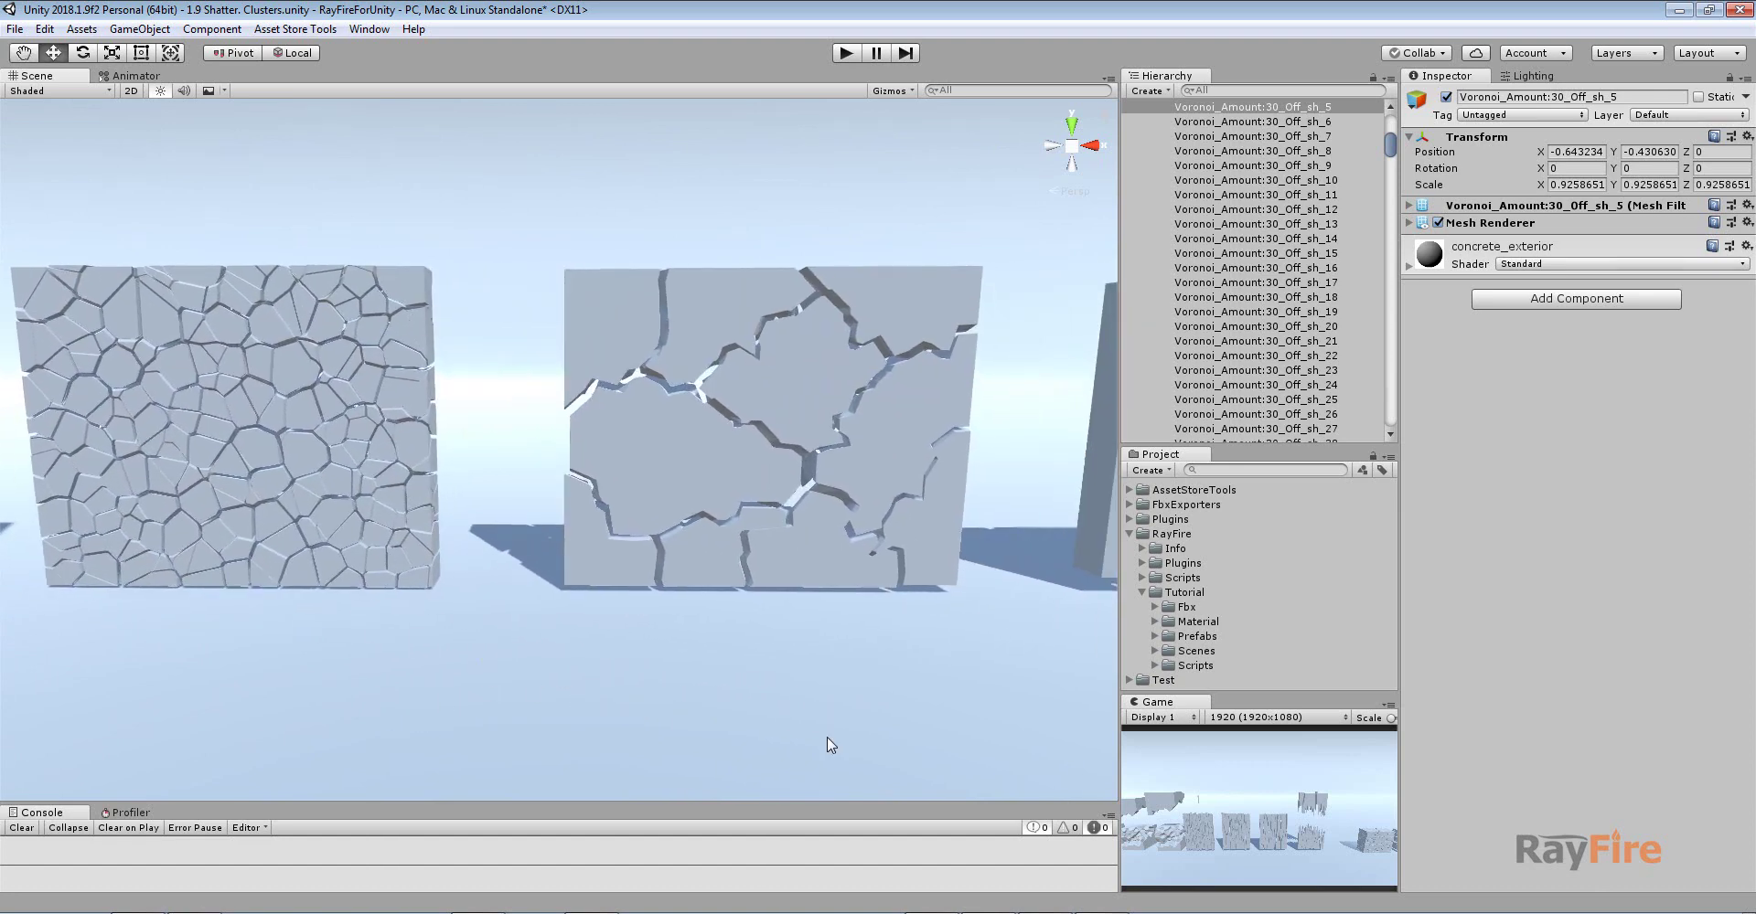
{"action": "middle_click_drag", "start_coordinate": [832, 744], "coordinate": [433, 755]}
{"action": "middle_click_drag", "start_coordinate": [985, 722], "coordinate": [356, 717]}
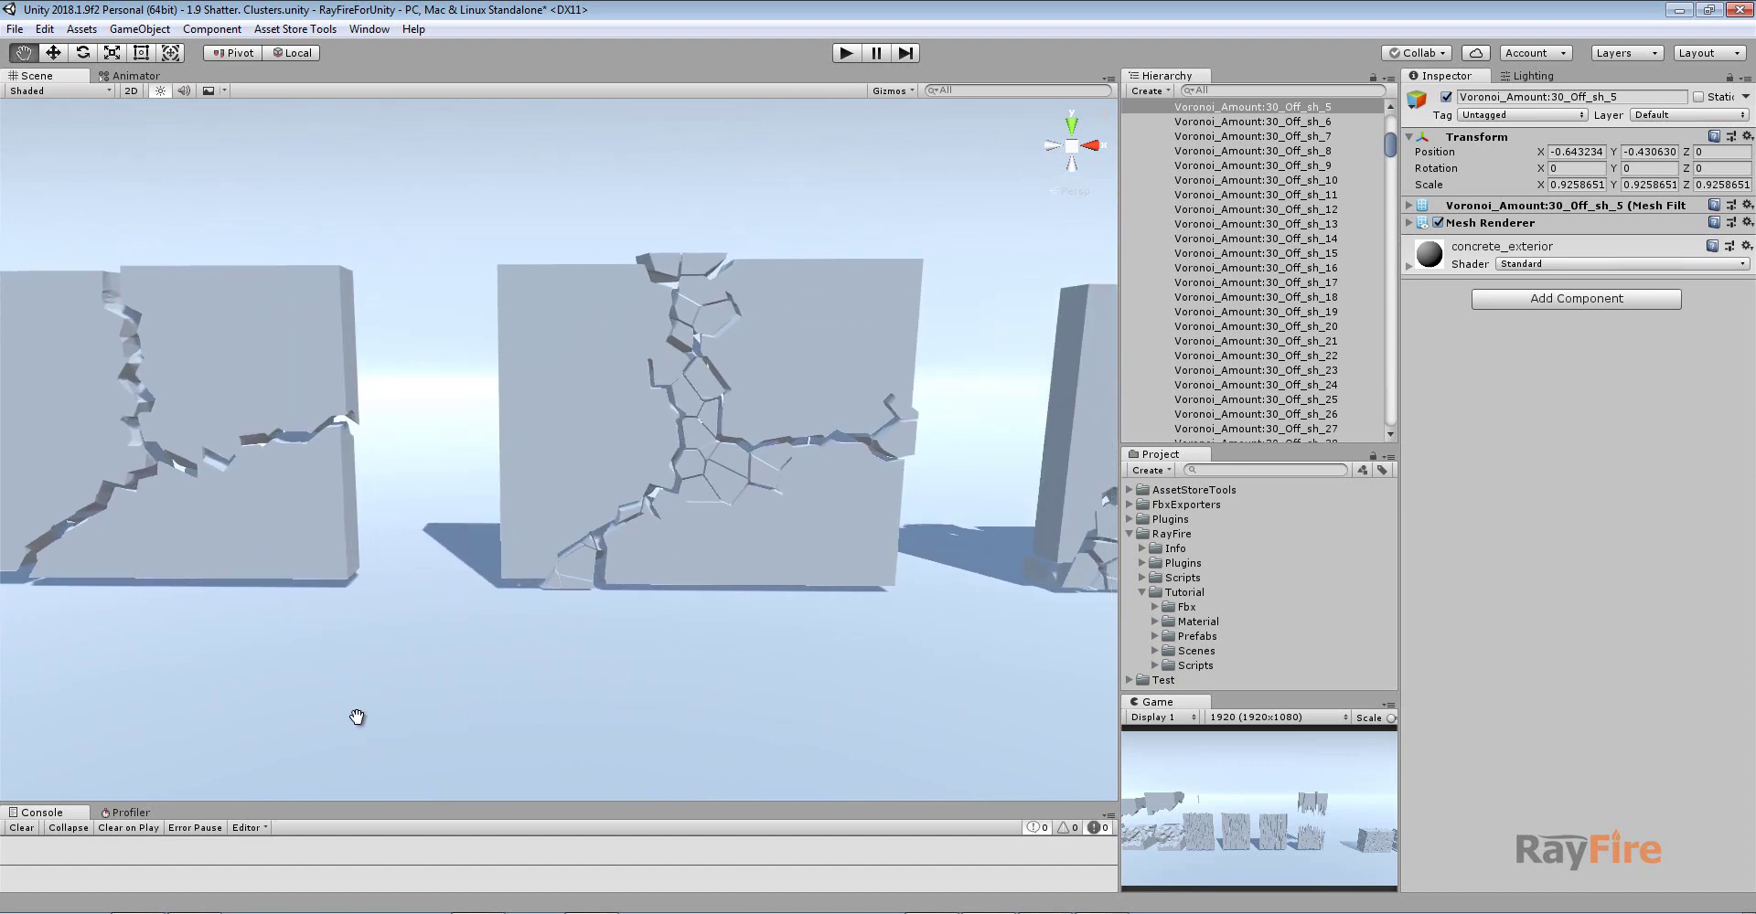
{"action": "middle_click_drag", "start_coordinate": [895, 717], "coordinate": [260, 711]}
{"action": "middle_click_drag", "start_coordinate": [978, 753], "coordinate": [442, 753]}
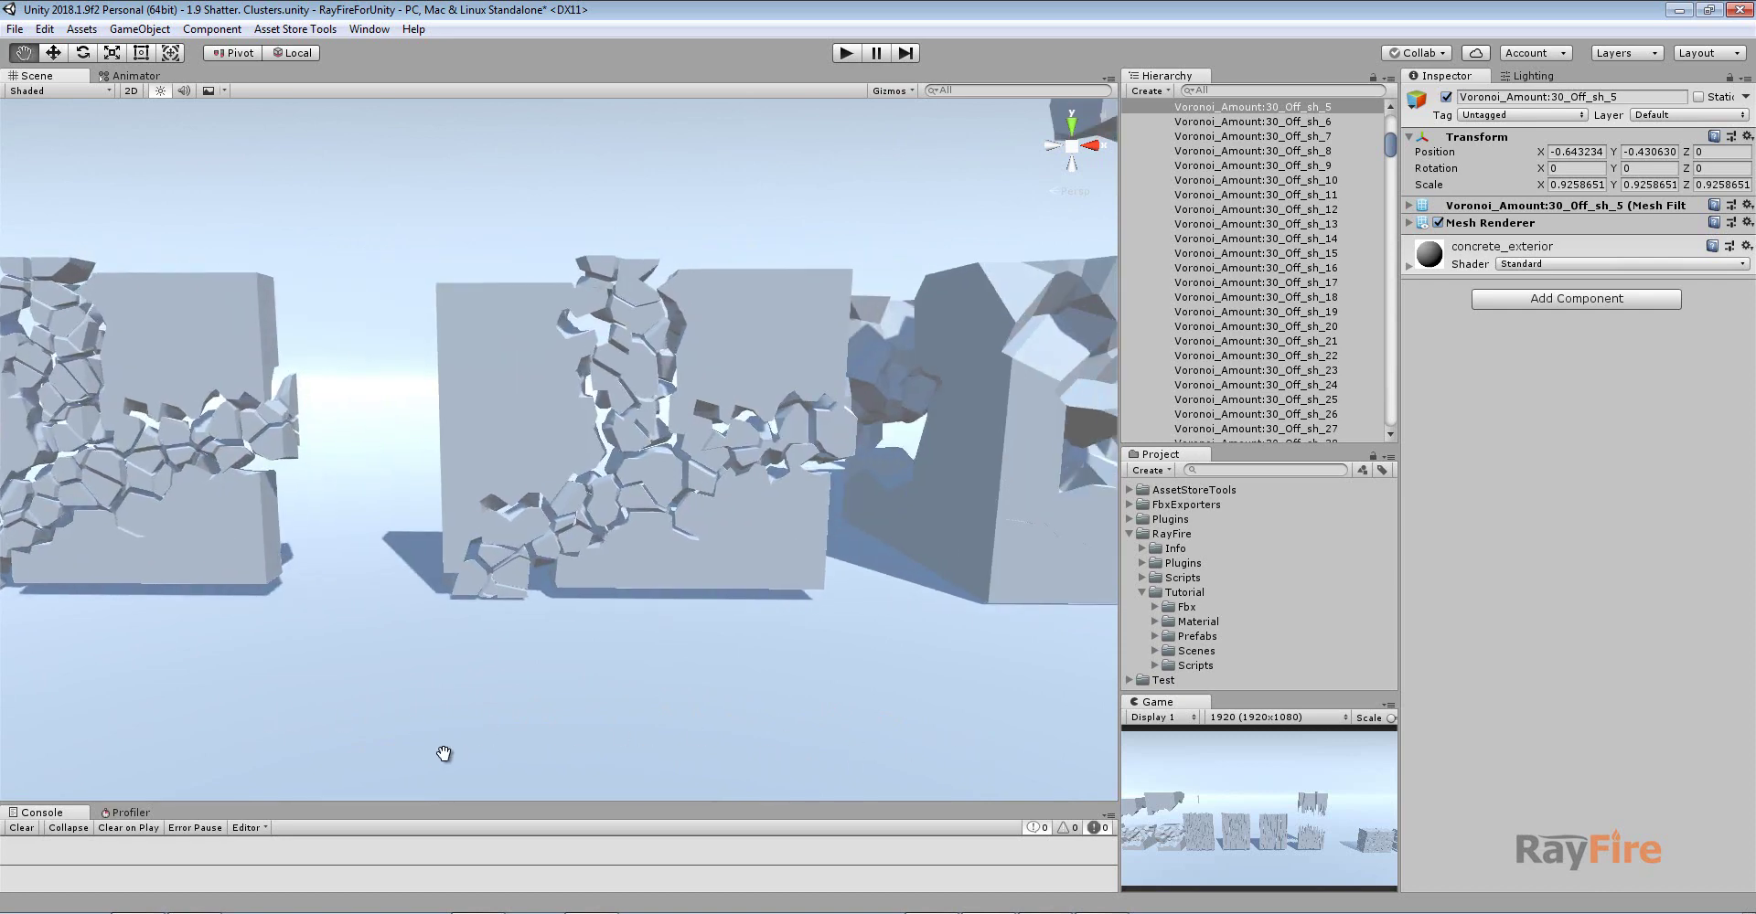
Compare the broken surfaces of the Voronoi blocks whose upper fragments are lifted
{"action": "middle_click_drag", "start_coordinate": [1030, 748], "coordinate": [455, 732]}
{"action": "middle_click_drag", "start_coordinate": [801, 700], "coordinate": [620, 702]}
{"action": "middle_click_drag", "start_coordinate": [1061, 710], "coordinate": [605, 690]}
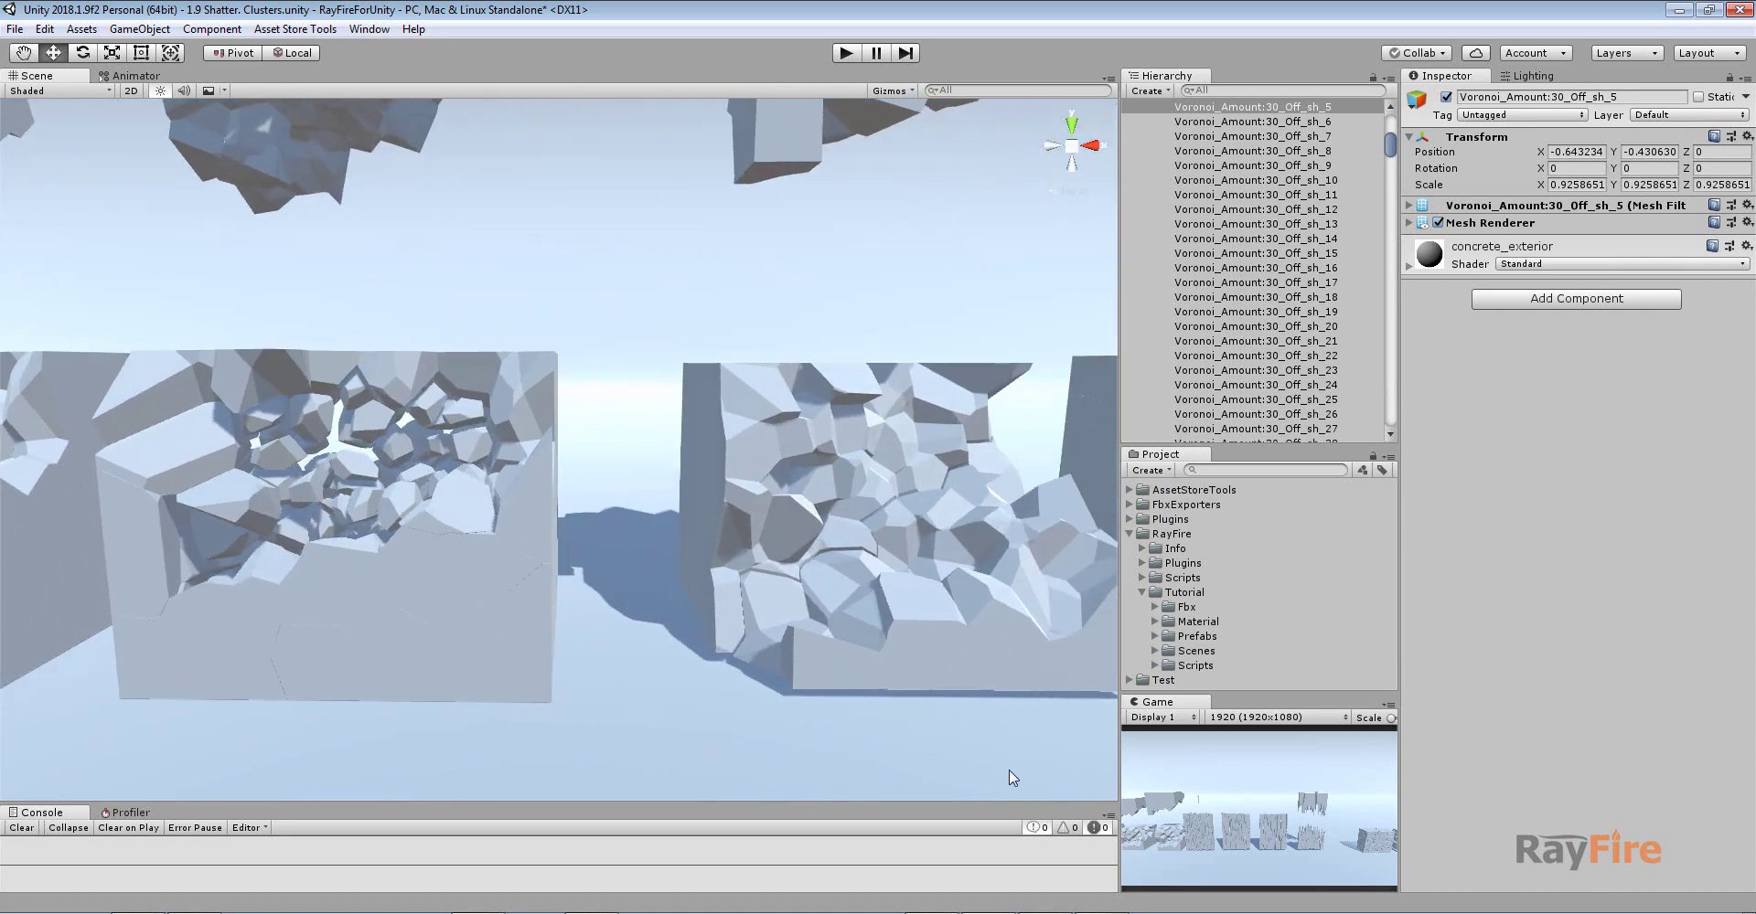
{"action": "middle_click_drag", "start_coordinate": [1012, 772], "coordinate": [667, 769]}
{"action": "middle_click_drag", "start_coordinate": [855, 768], "coordinate": [623, 766]}
{"action": "middle_click_drag", "start_coordinate": [1029, 779], "coordinate": [580, 737]}
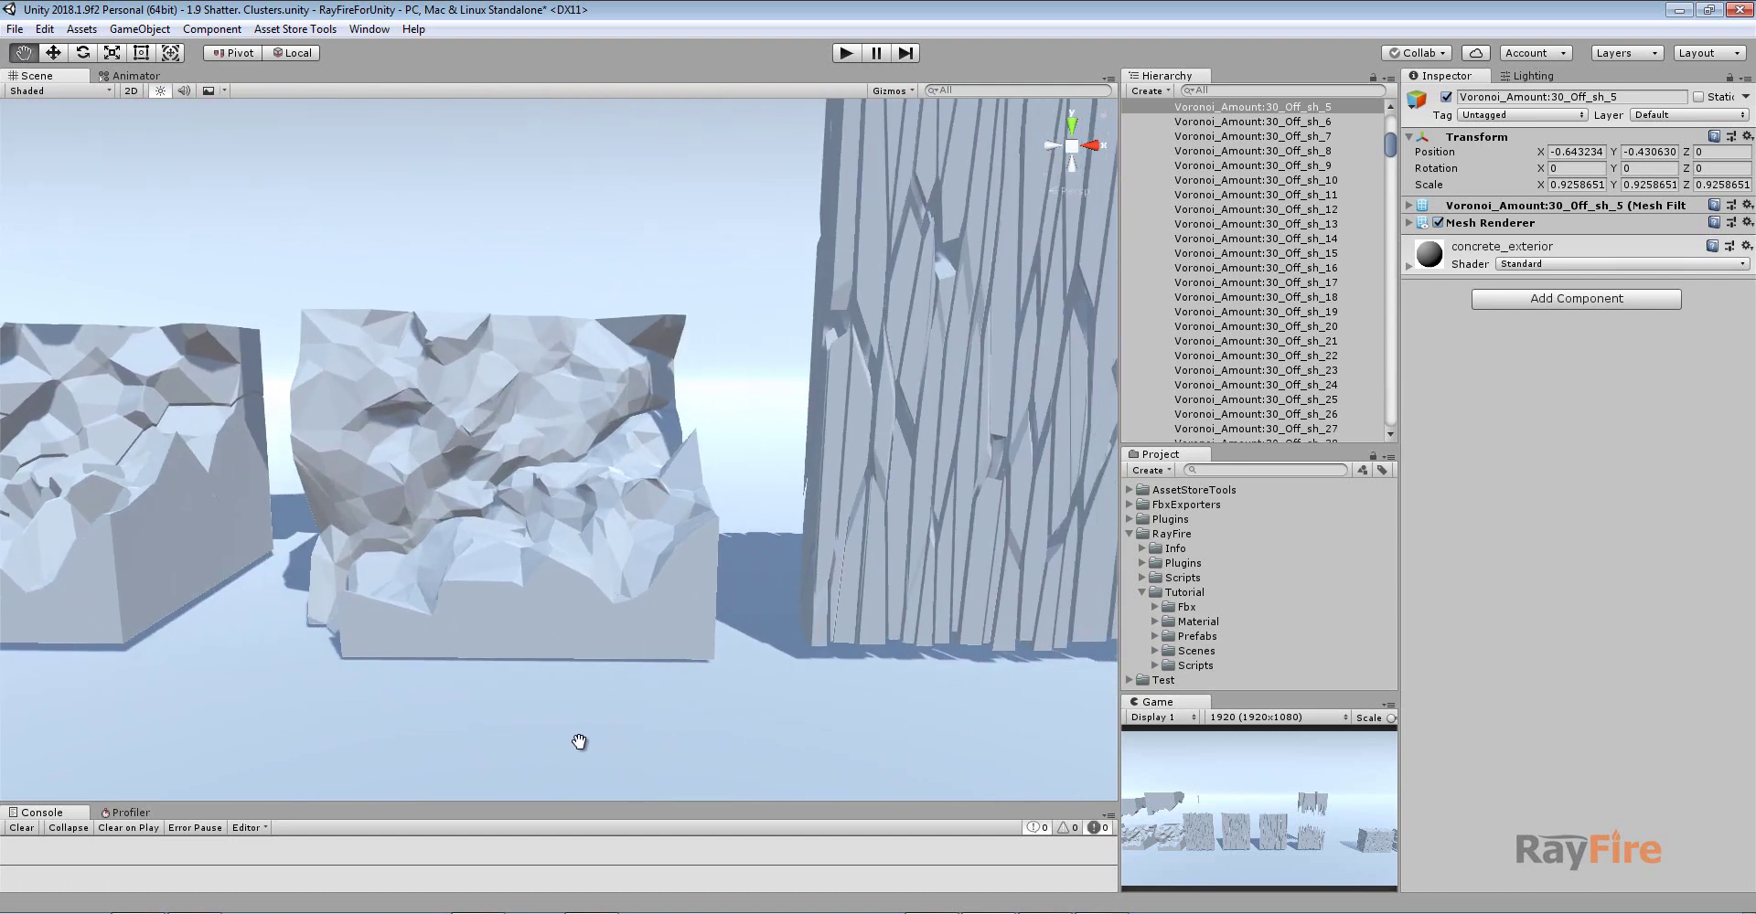
Review the splinter and slab blocks, comparing the unclustered fragments with the clustered ones
{"action": "middle_click_drag", "start_coordinate": [1039, 756], "coordinate": [443, 757]}
{"action": "middle_click_drag", "start_coordinate": [869, 771], "coordinate": [307, 763]}
{"action": "middle_click_drag", "start_coordinate": [1016, 759], "coordinate": [459, 913]}
{"action": "scroll", "coordinate": [608, 775], "scroll_direction": "down", "scroll_amount": 3}
{"action": "scroll", "coordinate": [607, 775], "scroll_direction": "down", "scroll_amount": 2}
{"action": "middle_click_drag", "start_coordinate": [792, 768], "coordinate": [203, 612]}
{"action": "middle_click_drag", "start_coordinate": [949, 797], "coordinate": [540, 711]}
{"action": "scroll", "coordinate": [722, 727], "scroll_direction": "up", "scroll_amount": 1}
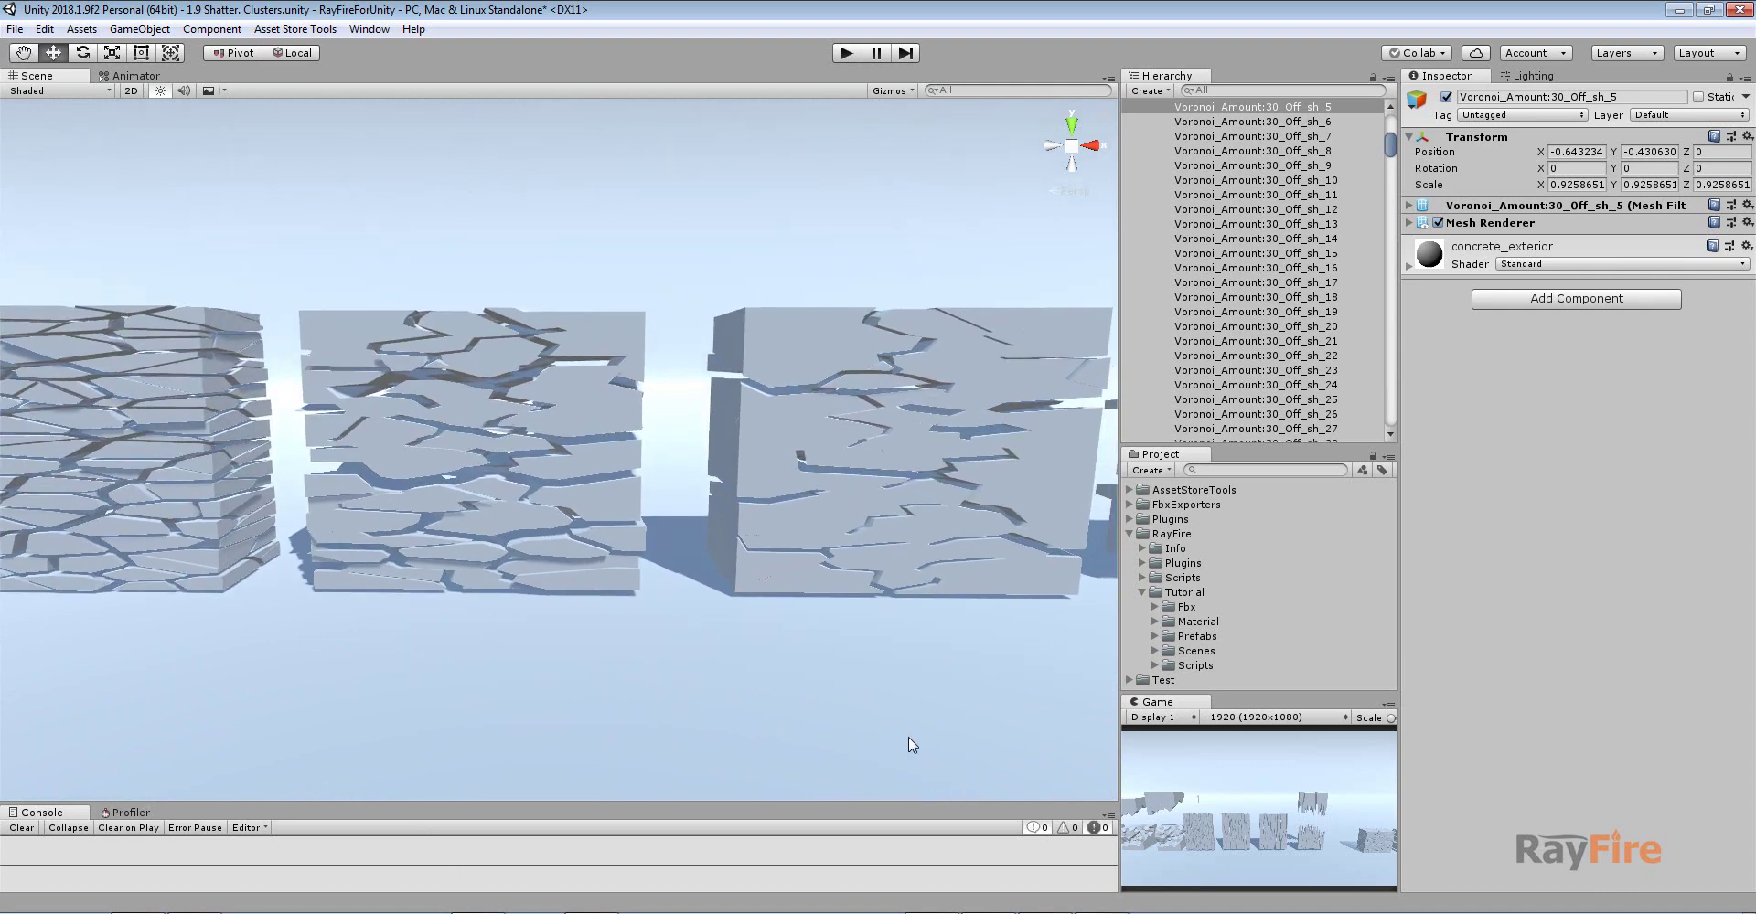
{"action": "middle_click_drag", "start_coordinate": [909, 745], "coordinate": [352, 737]}
{"action": "middle_click_drag", "start_coordinate": [902, 737], "coordinate": [60, 701]}
Review the radial walls, tets blocks and both columns, ending with a raised view of the columns
{"action": "middle_click_drag", "start_coordinate": [823, 663], "coordinate": [194, 713]}
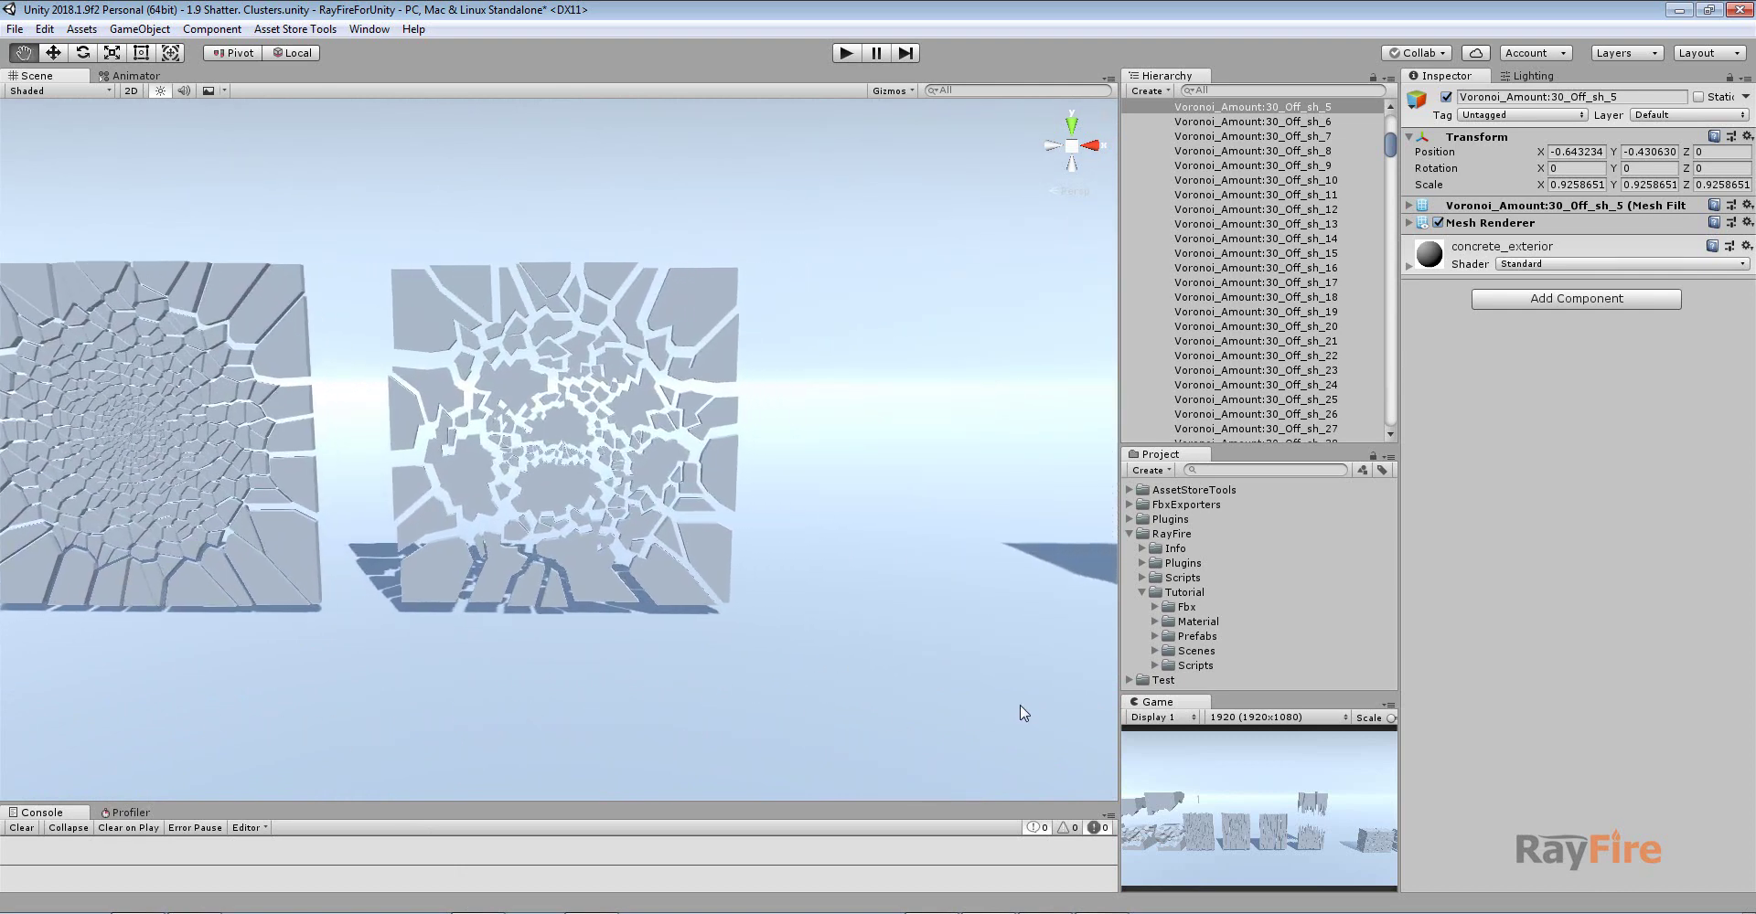
{"action": "middle_click_drag", "start_coordinate": [1023, 713], "coordinate": [229, 686]}
{"action": "middle_click_drag", "start_coordinate": [952, 706], "coordinate": [410, 734]}
{"action": "middle_click_drag", "start_coordinate": [902, 738], "coordinate": [338, 727]}
{"action": "middle_click_drag", "start_coordinate": [905, 736], "coordinate": [615, 777]}
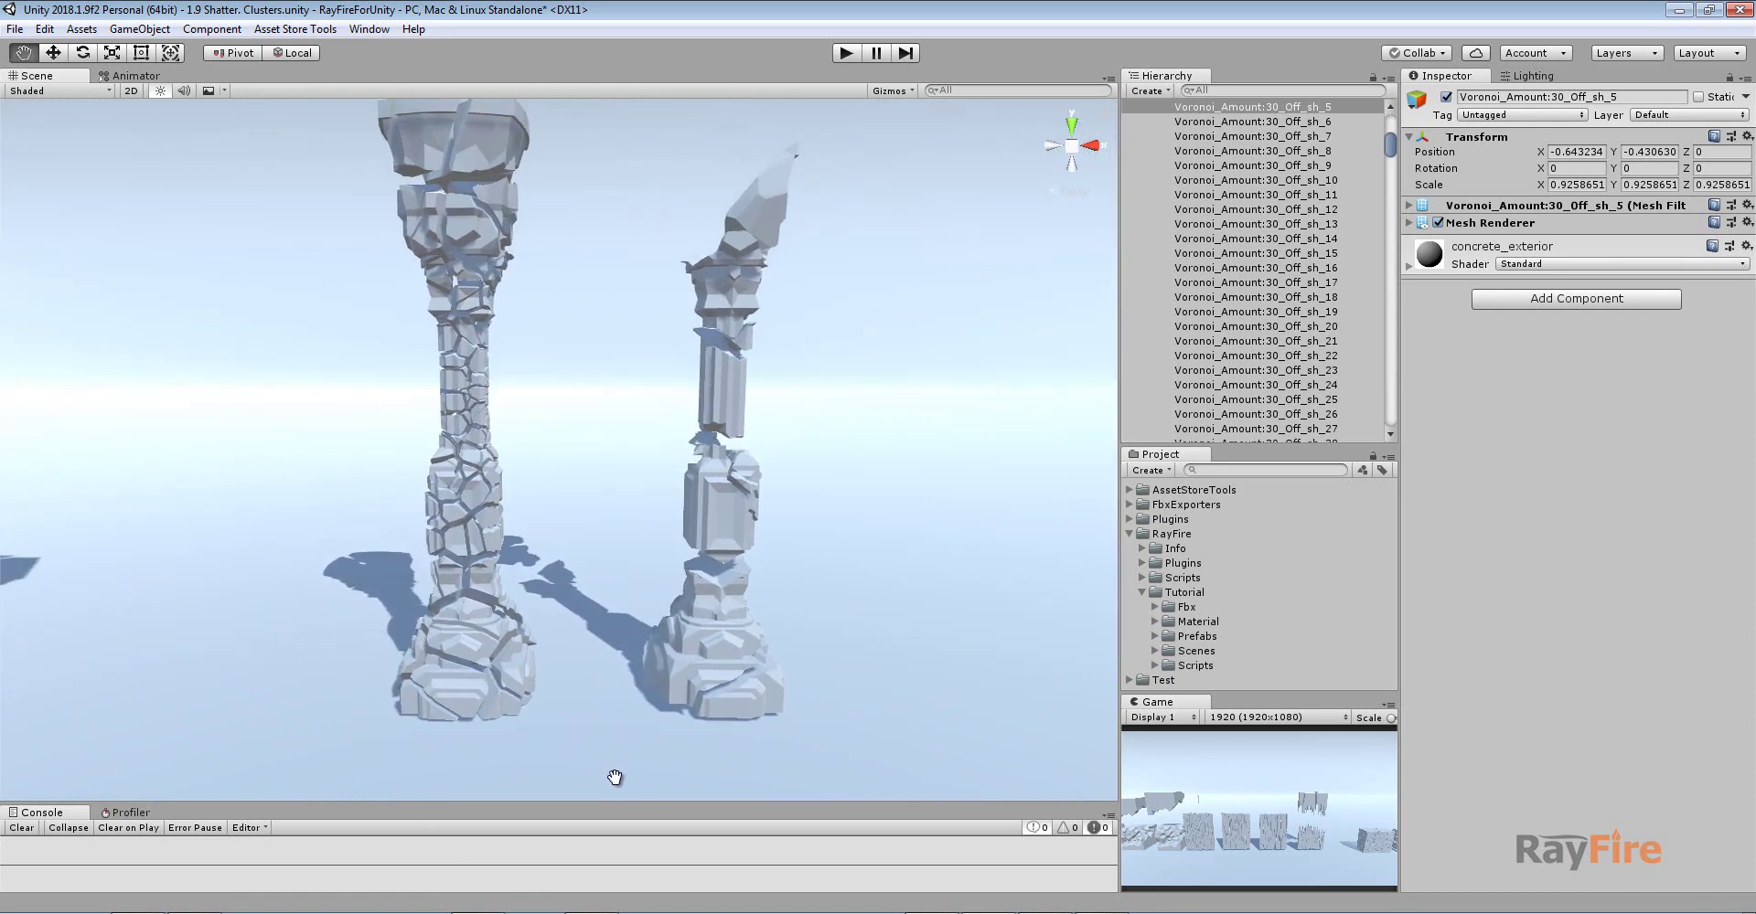
{"action": "left_click_drag", "start_coordinate": [930, 674], "coordinate": [938, 736], "text": "alt"}
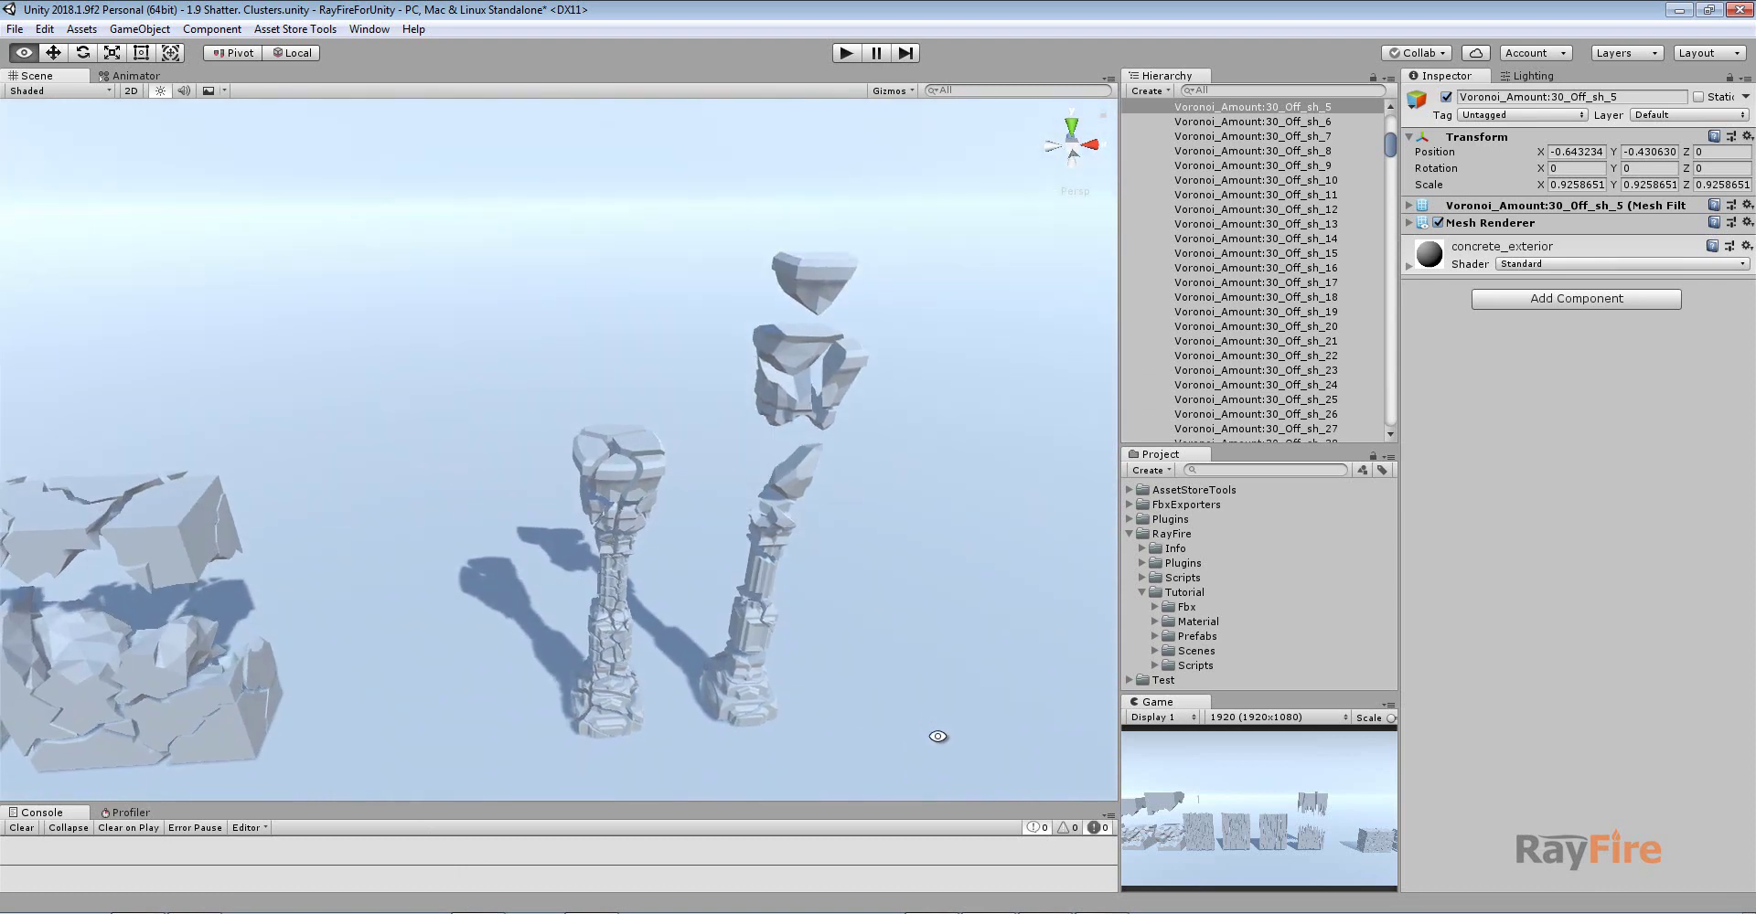
{"action": "middle_click_drag", "start_coordinate": [858, 748], "coordinate": [946, 654]}
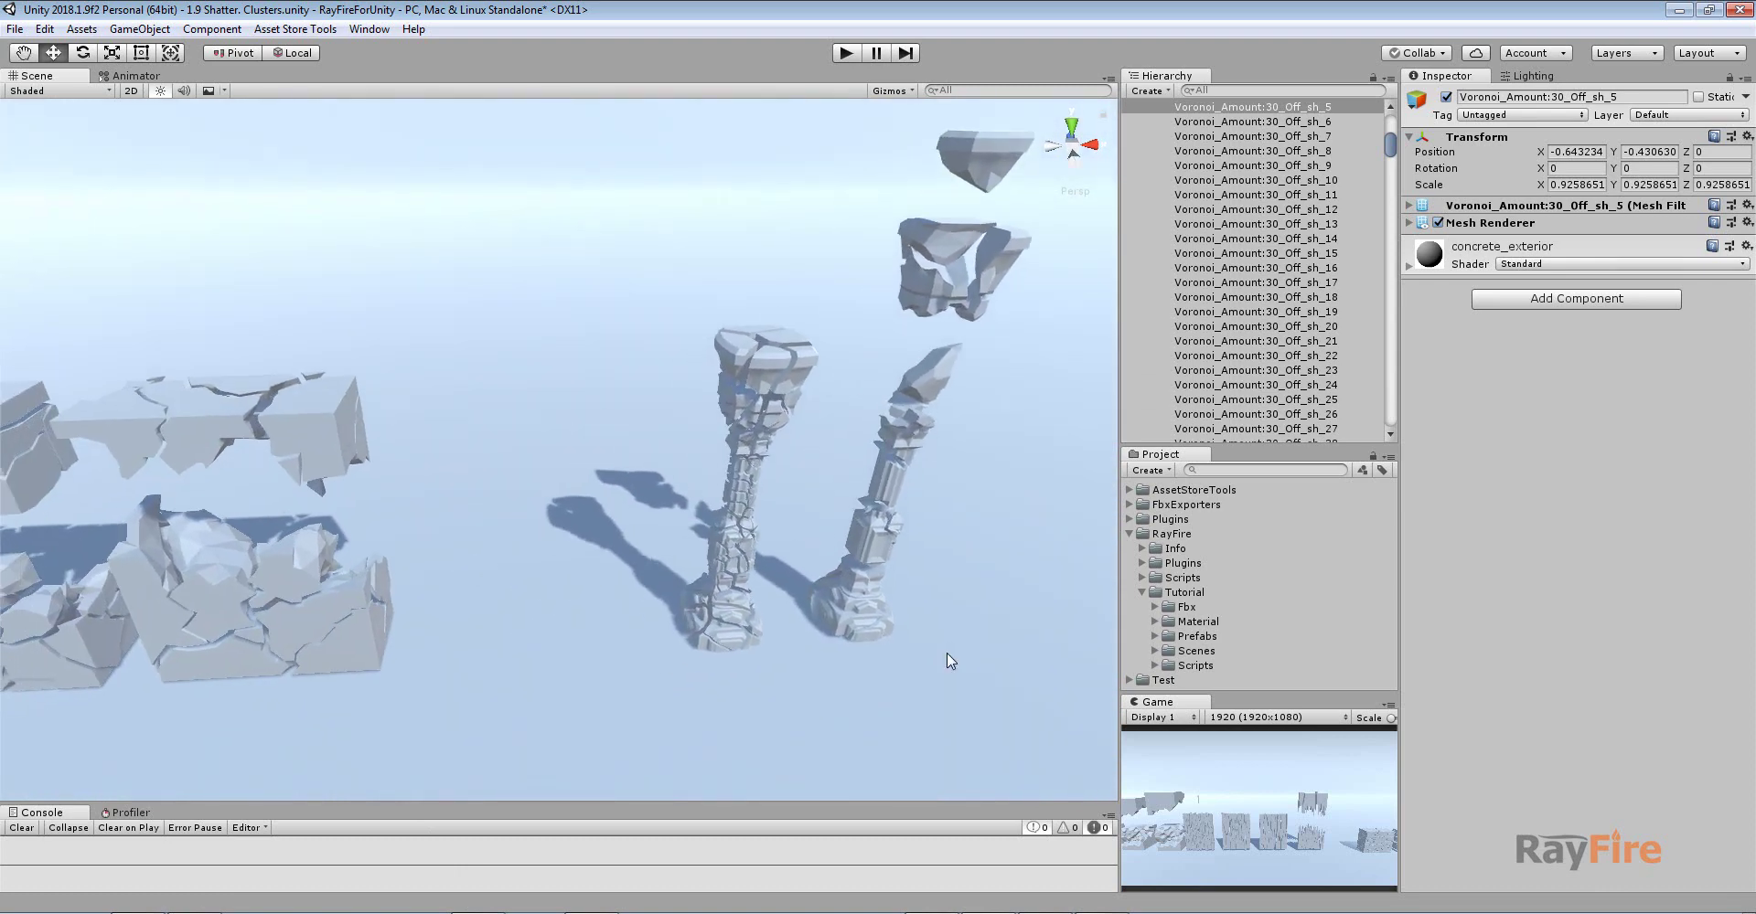